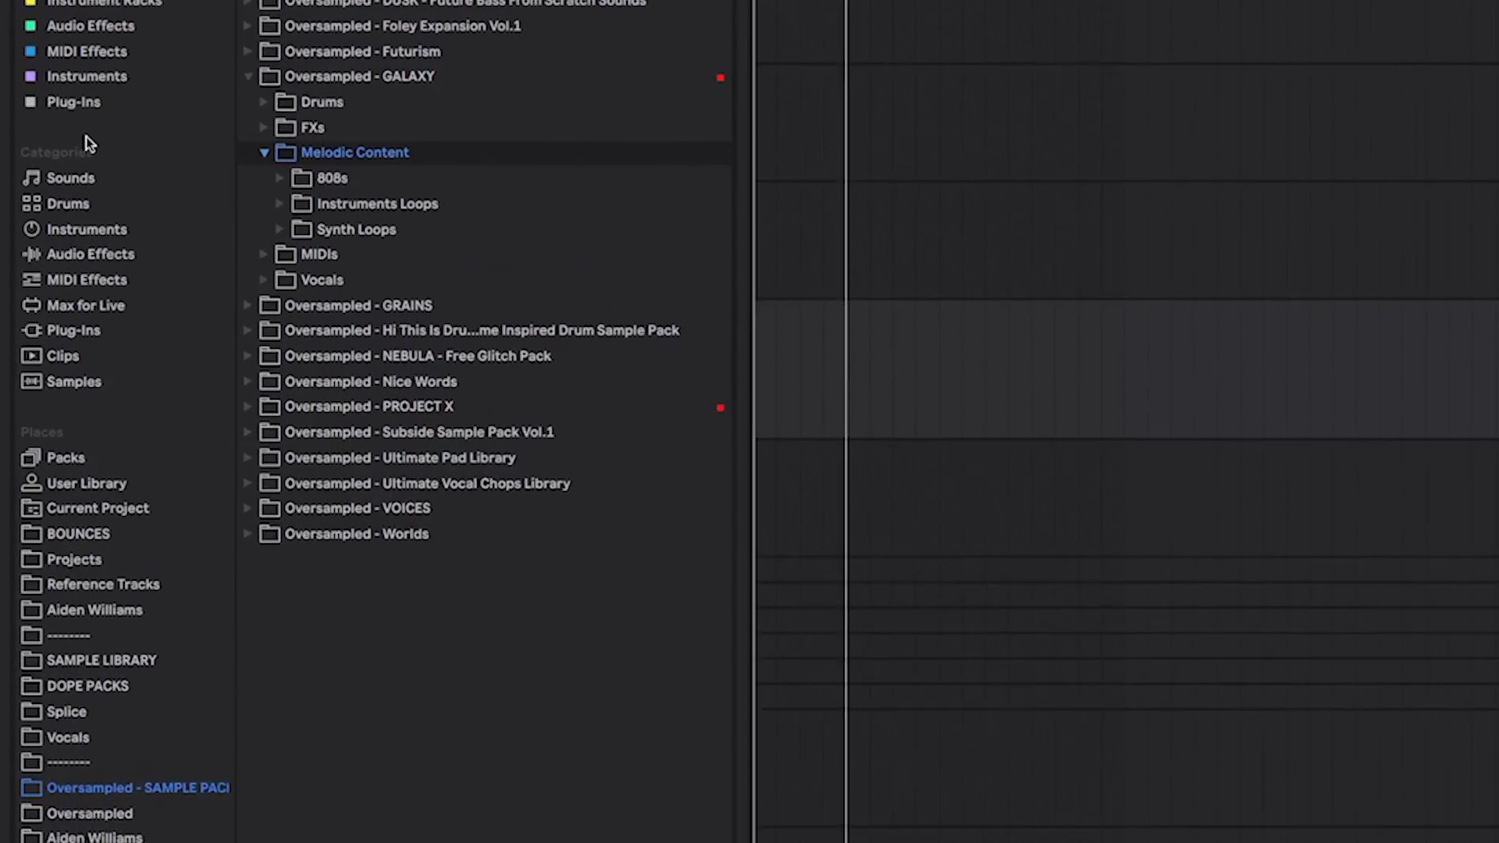
# Find the Guitar Loops folder within the GALAXY pack's Instruments Loops and audition several of its samples.
pyautogui.click(504, 199)
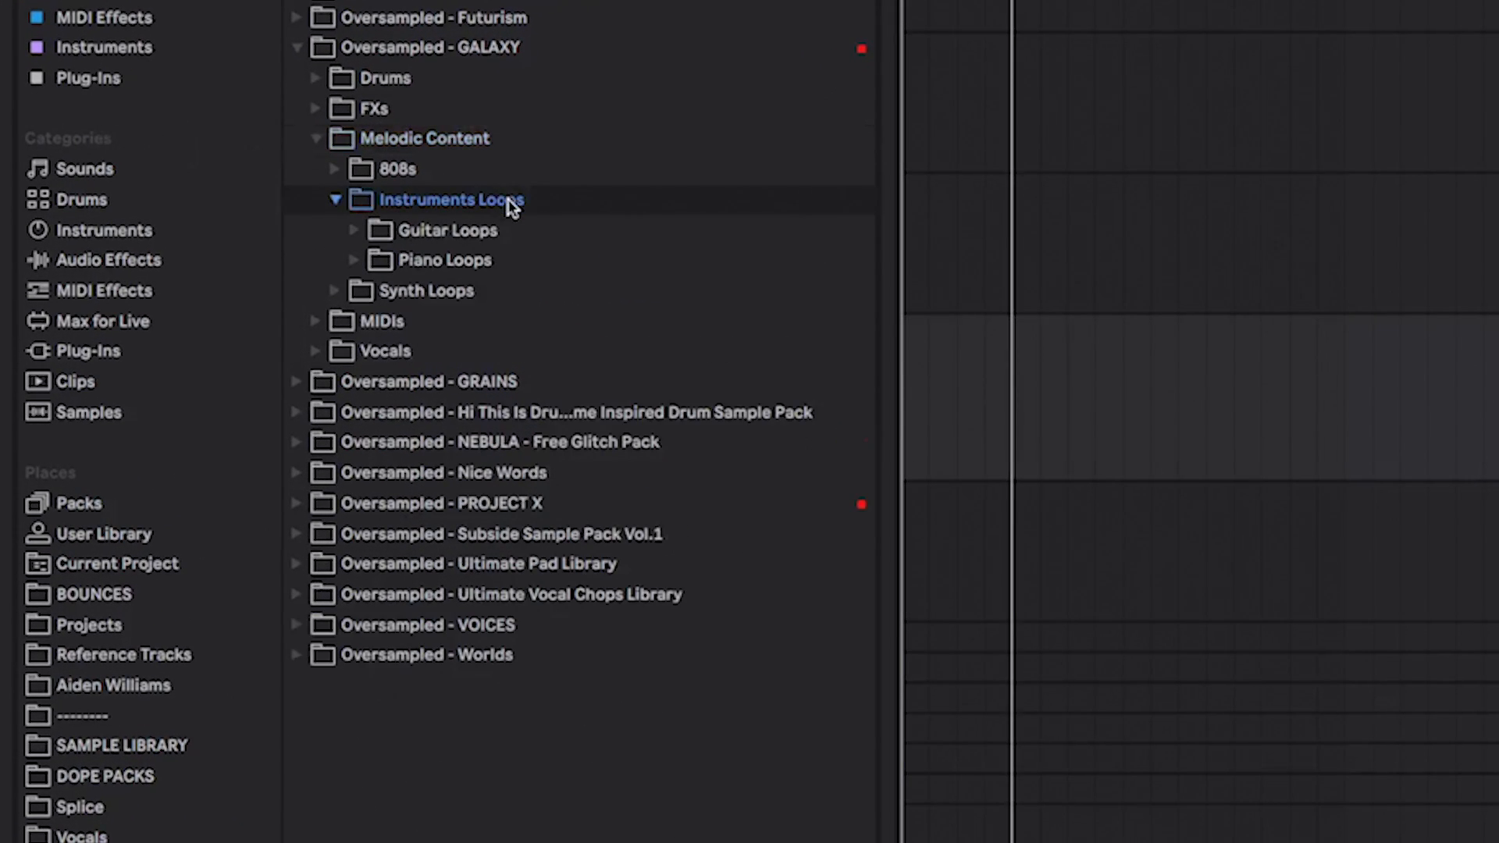
pyautogui.click(464, 260)
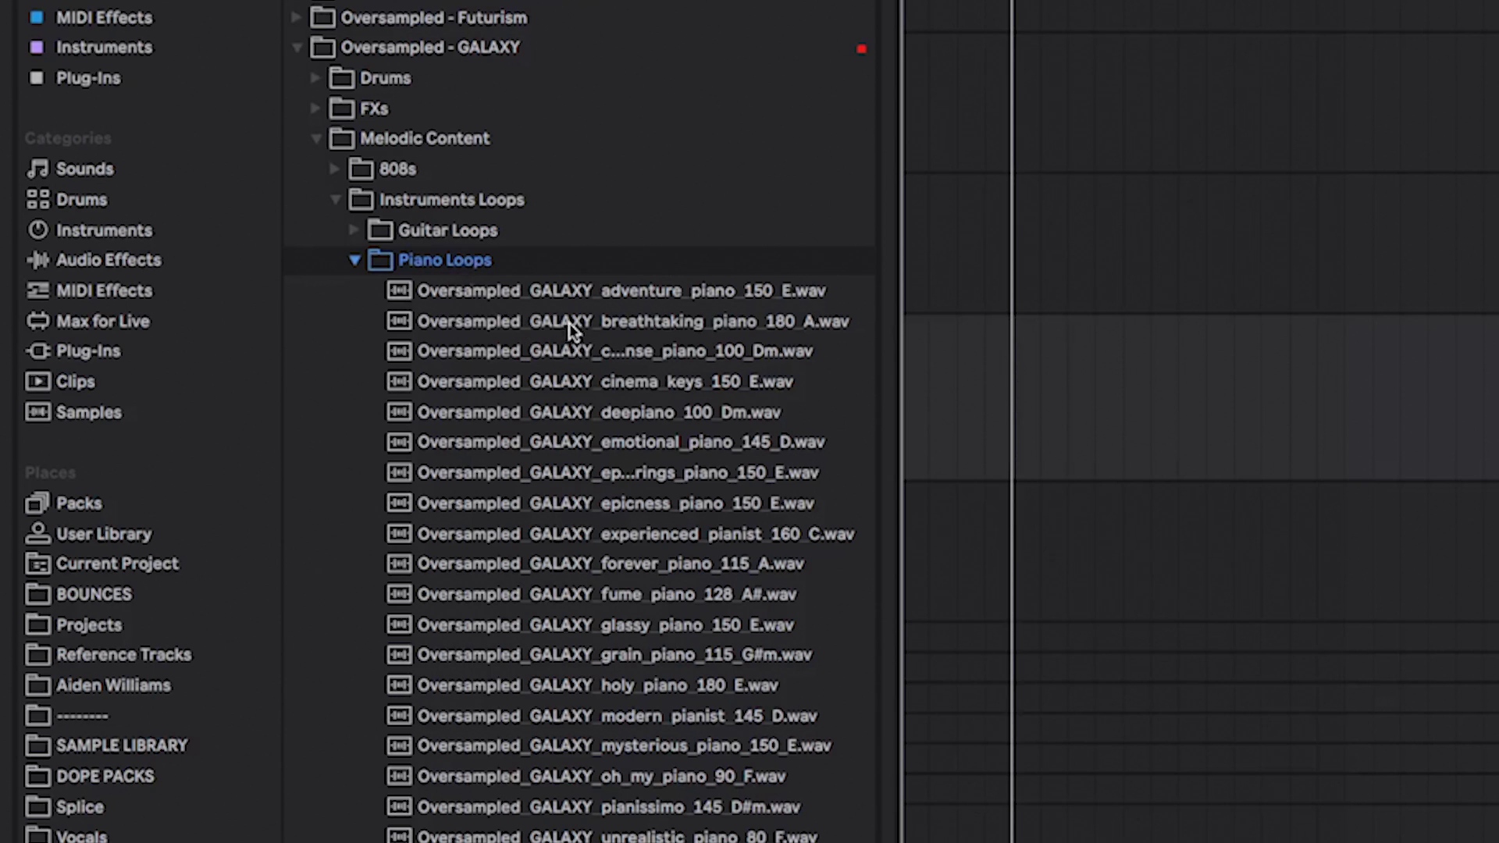
pyautogui.click(471, 221)
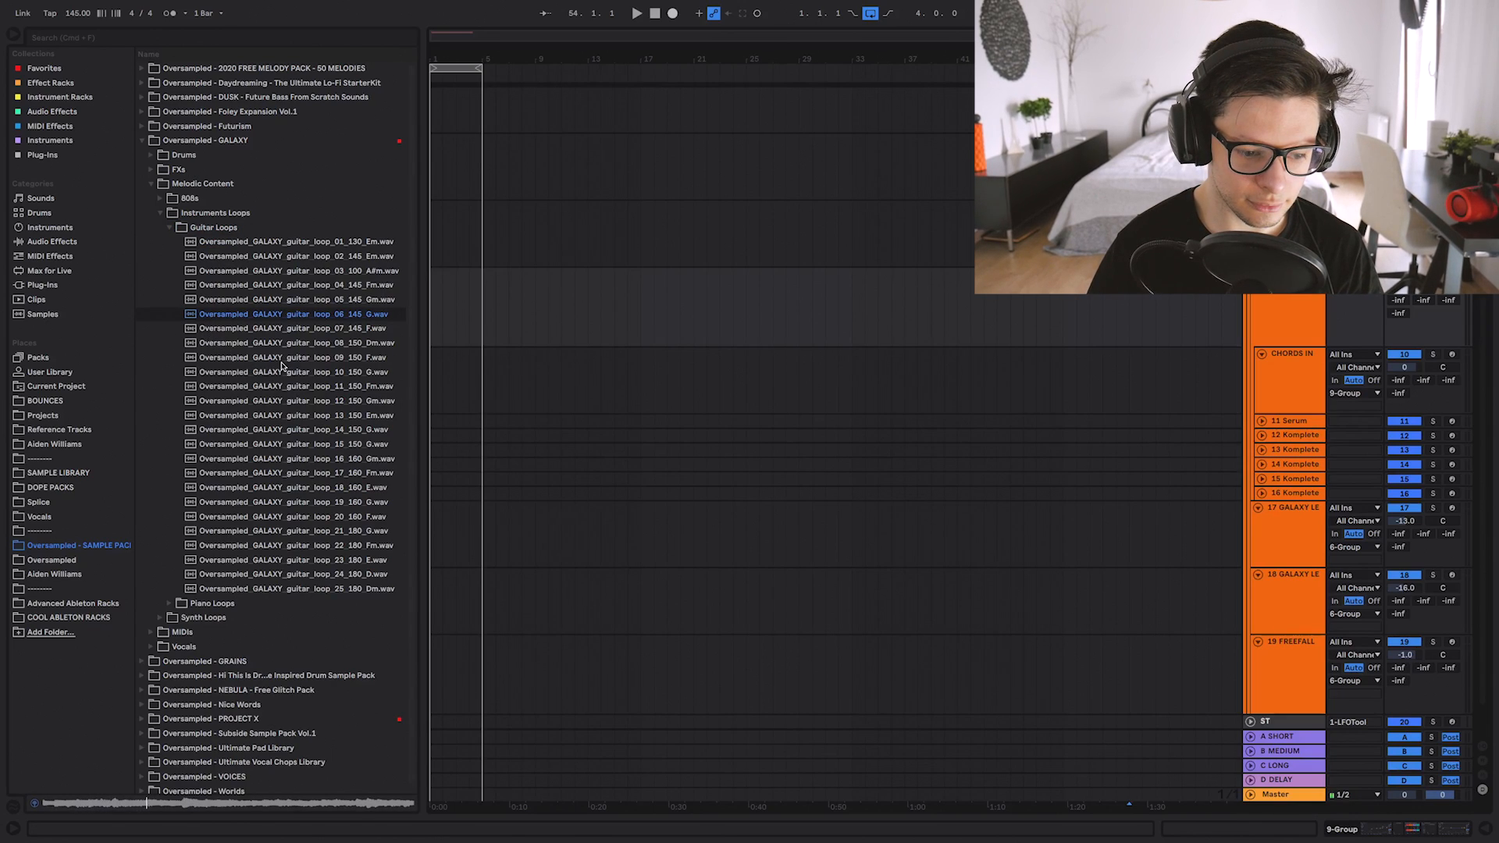
pyautogui.click(327, 274)
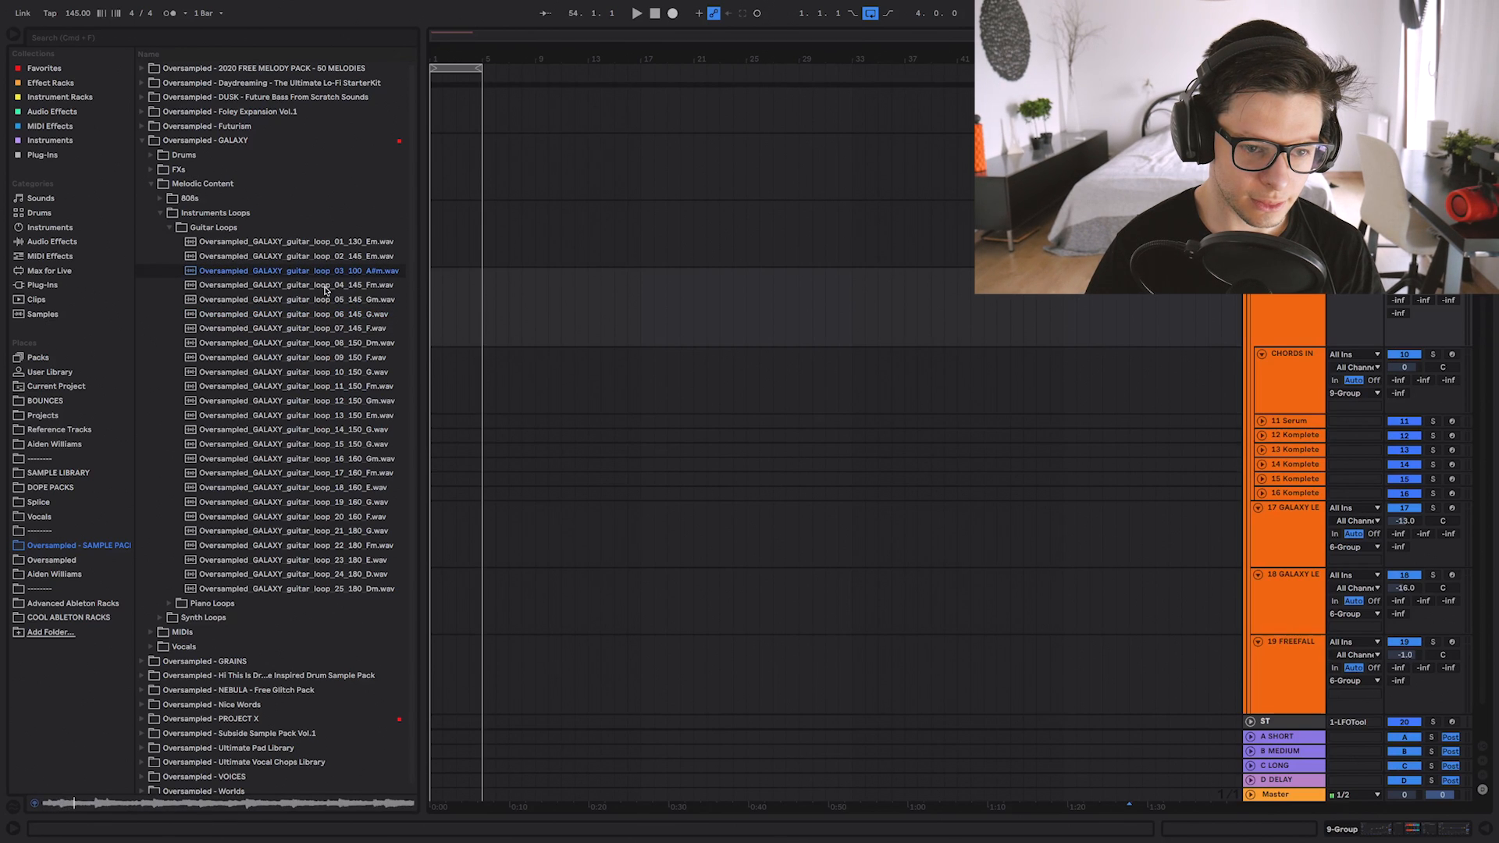
pyautogui.click(297, 504)
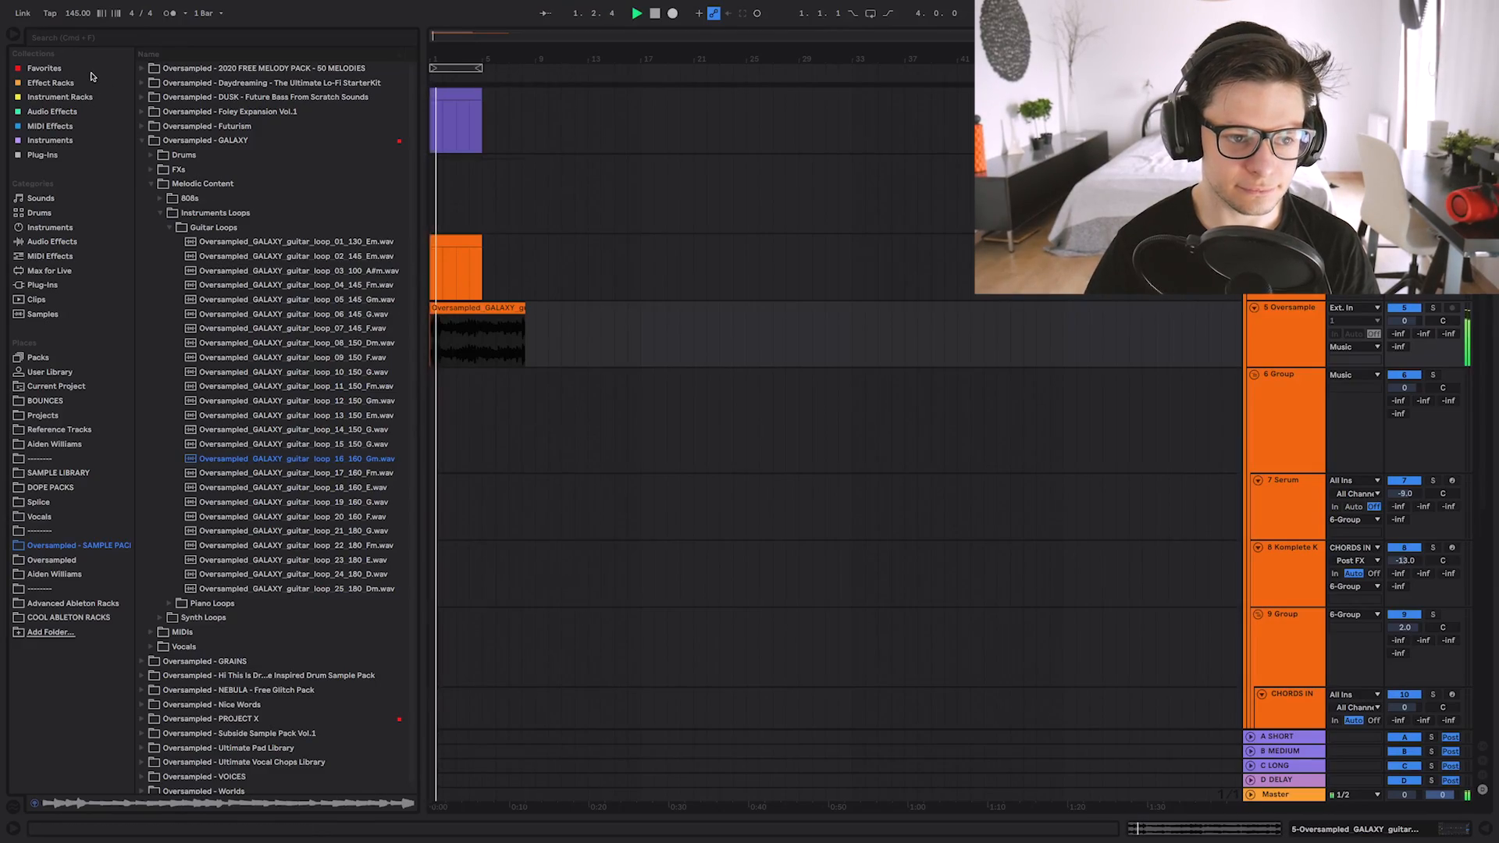
# Toggle Warp on and back off for the guitar loop clip and set the project tempo to 160 BPM.
pyautogui.scroll(4, 484, 344)
pyautogui.hscroll(-3, 500, 349)
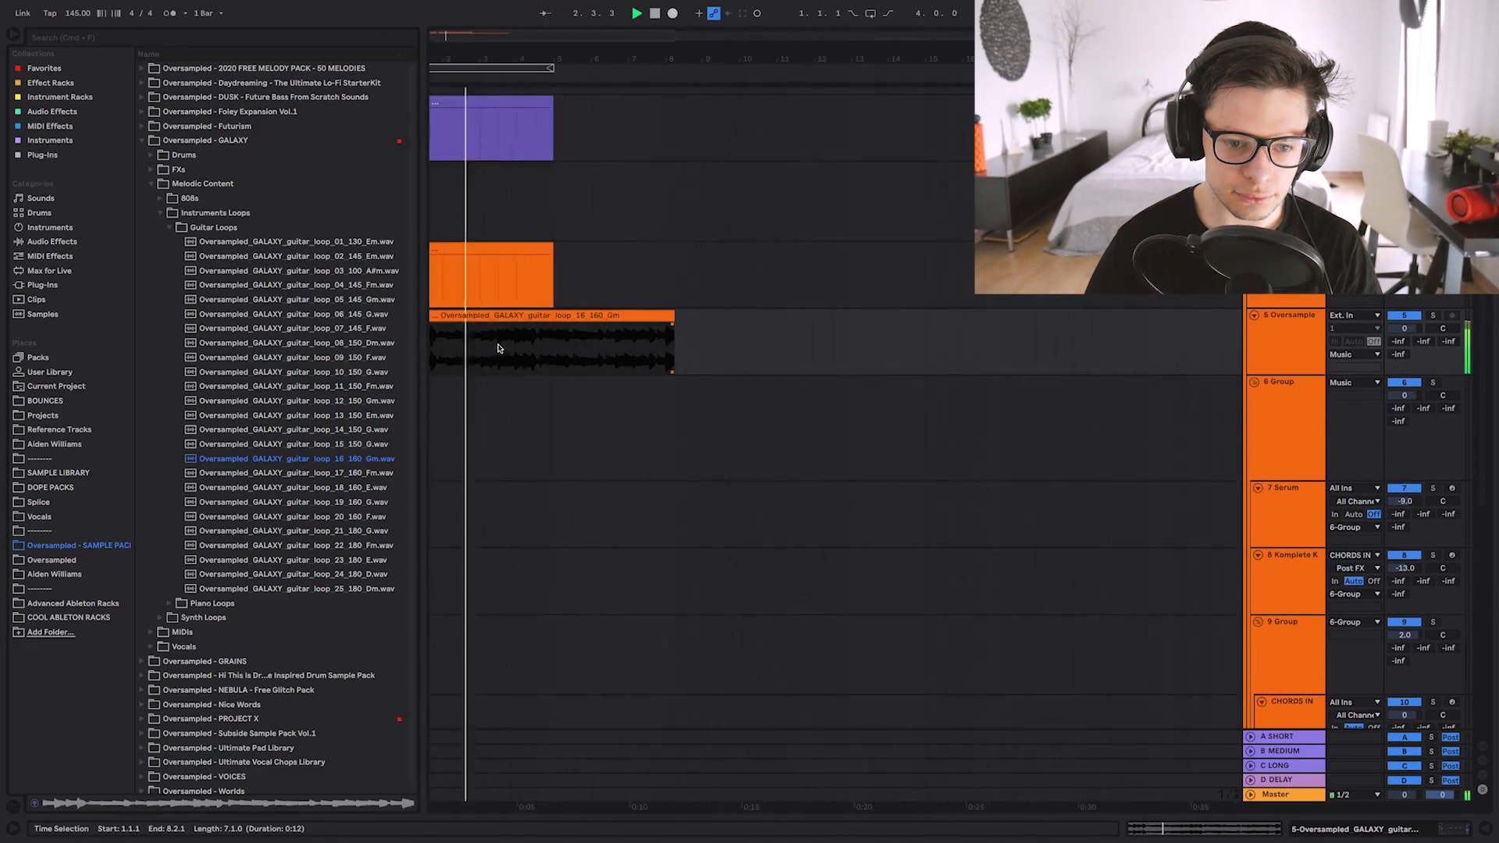
pyautogui.doubleClick(497, 347)
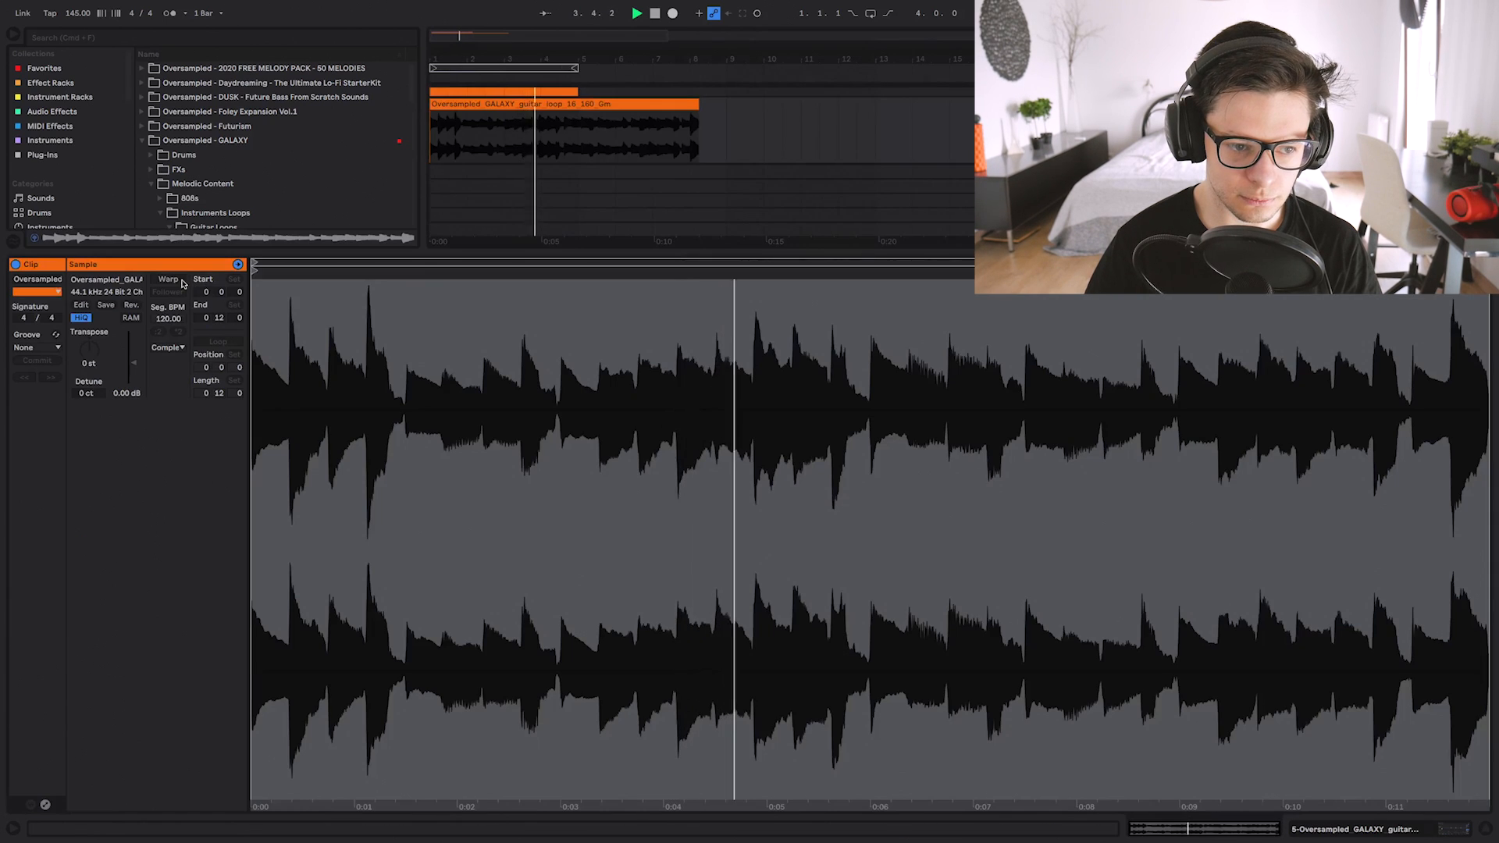
pyautogui.click(182, 280)
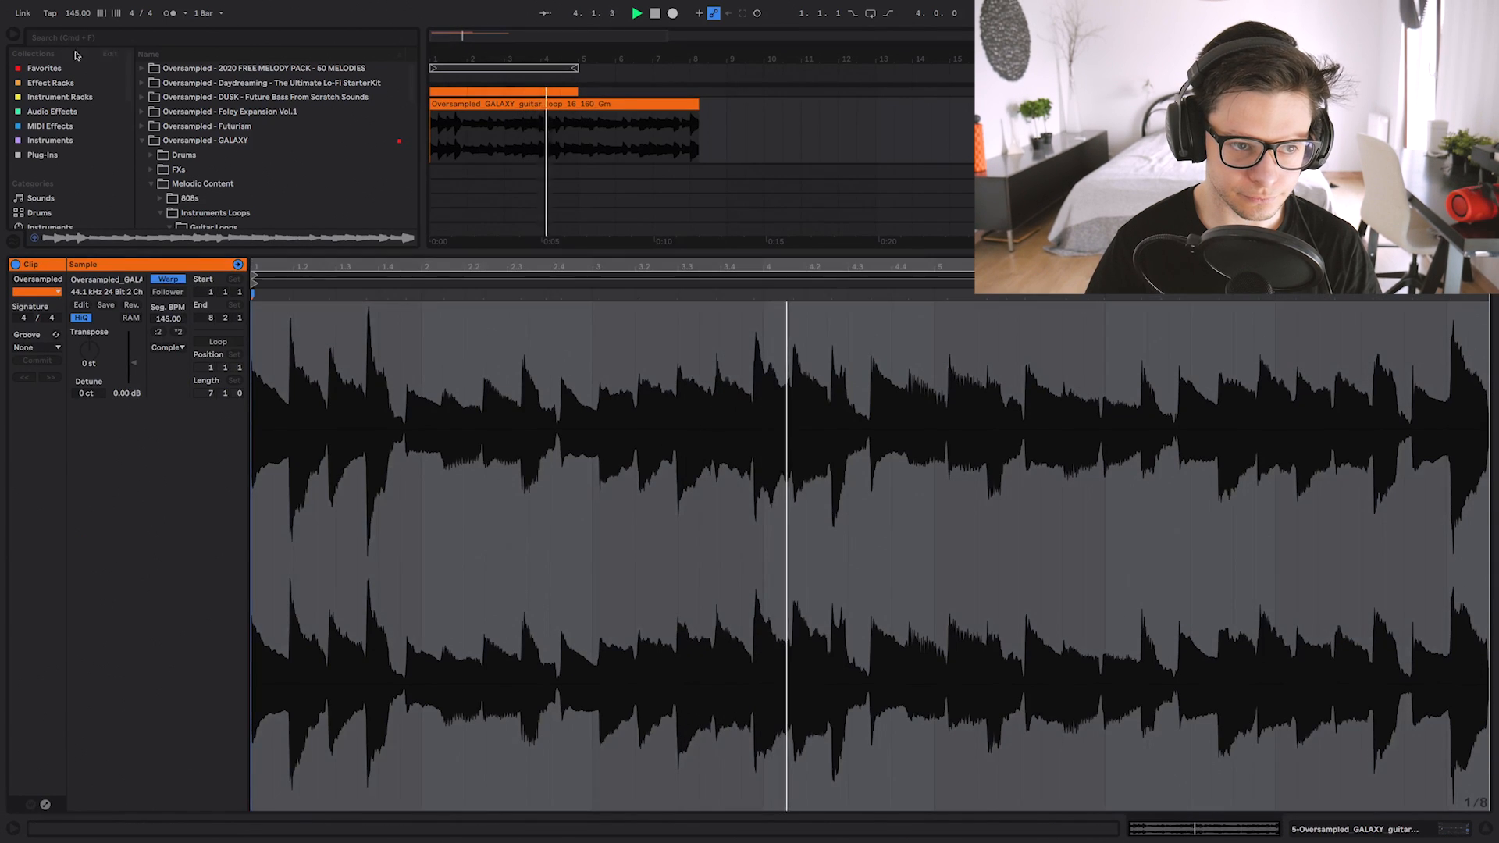
pyautogui.click(182, 280)
pyautogui.click(89, 14)
pyautogui.write('160')
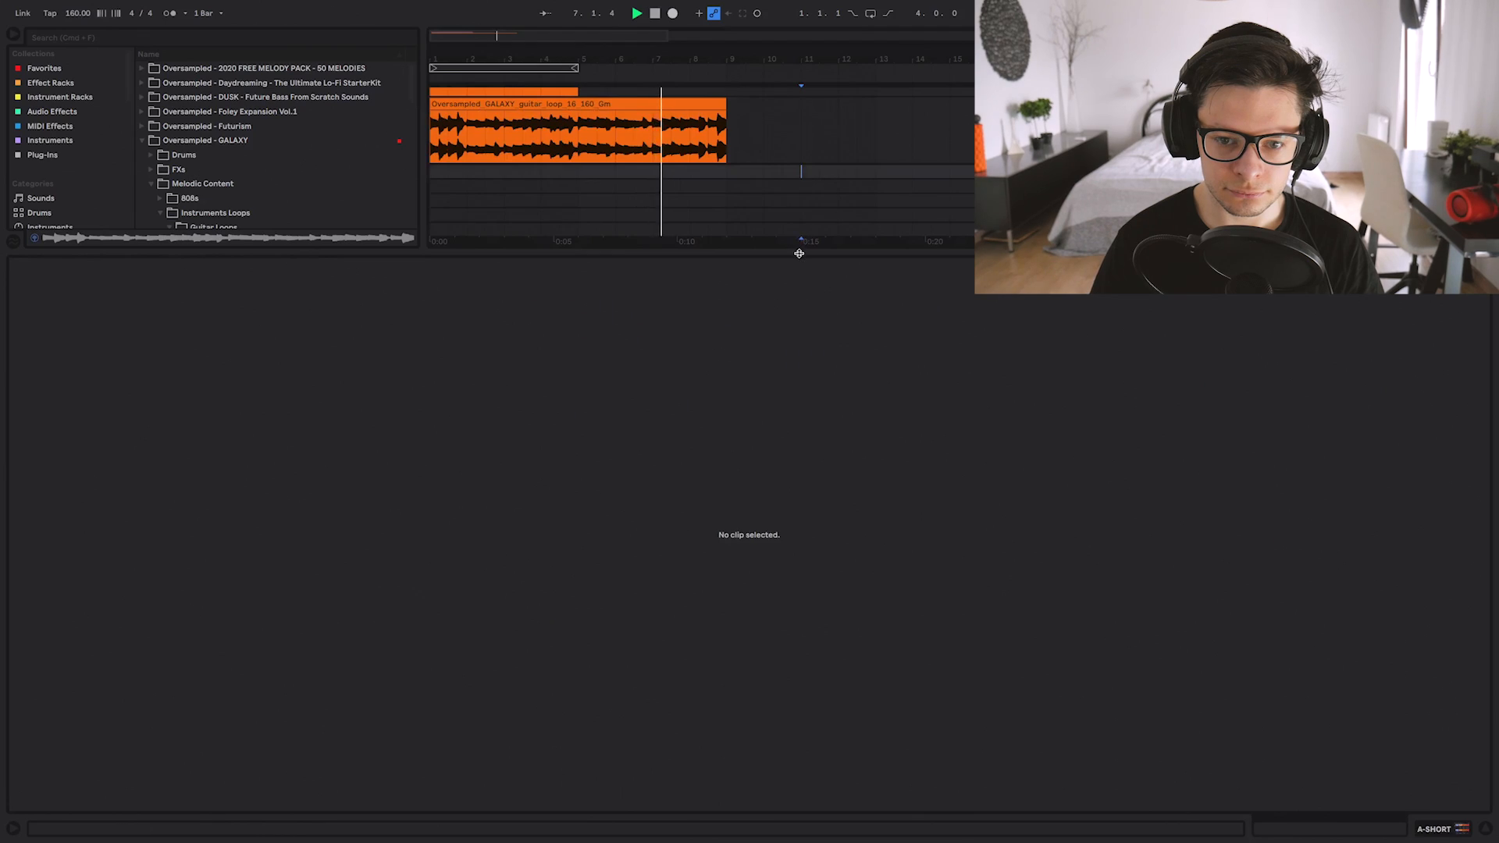
# Lower the Compressor's threshold on the guitar loop track to about -10.9 dB and turn off Makeup.
pyautogui.moveTo(800, 254); pyautogui.dragTo(800, 516)
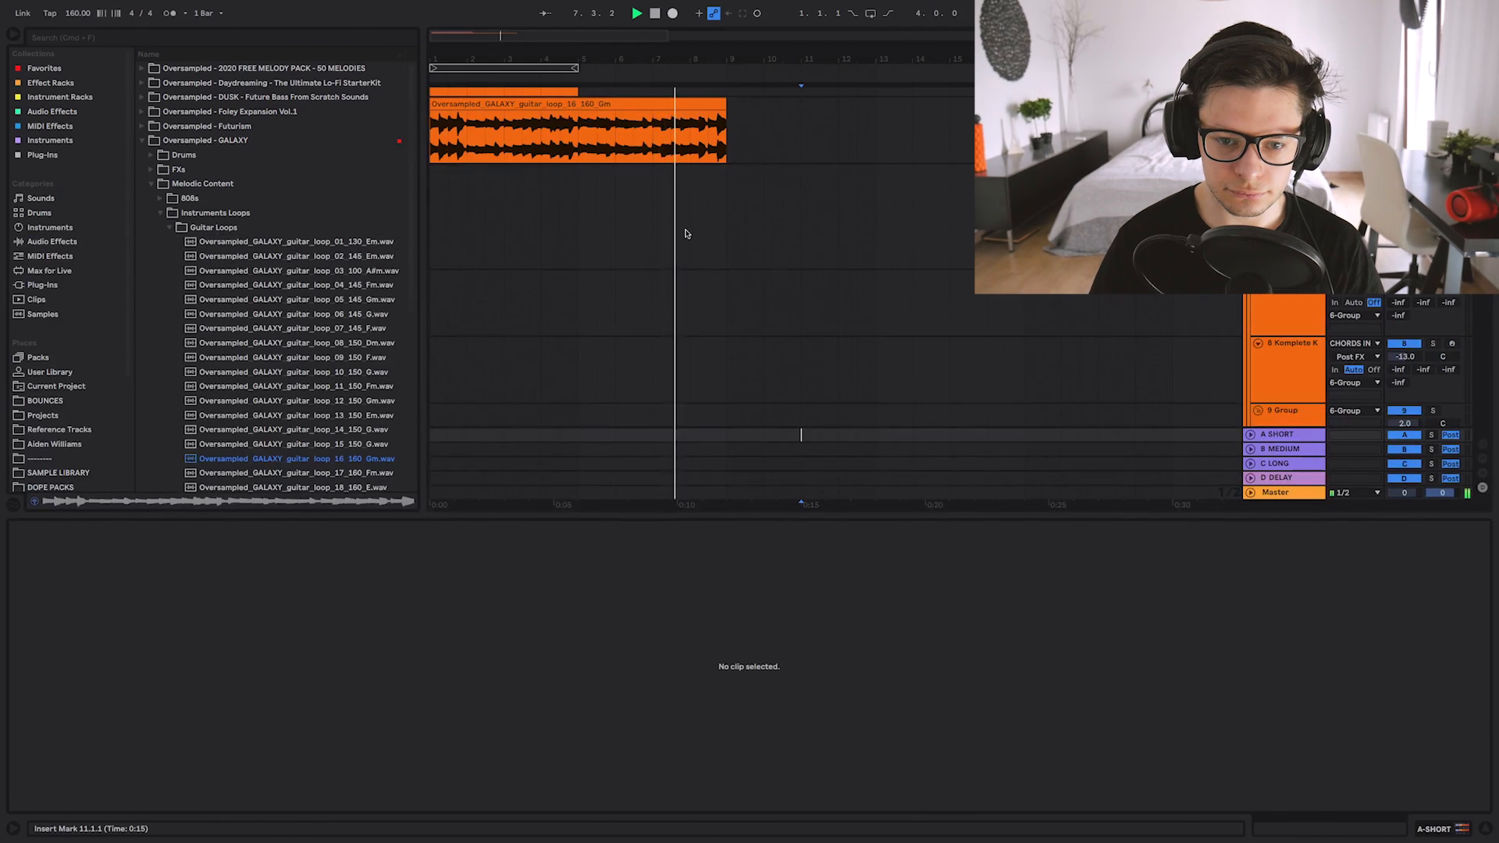
pyautogui.scroll(10, 786, 123)
pyautogui.scroll(-7, 786, 124)
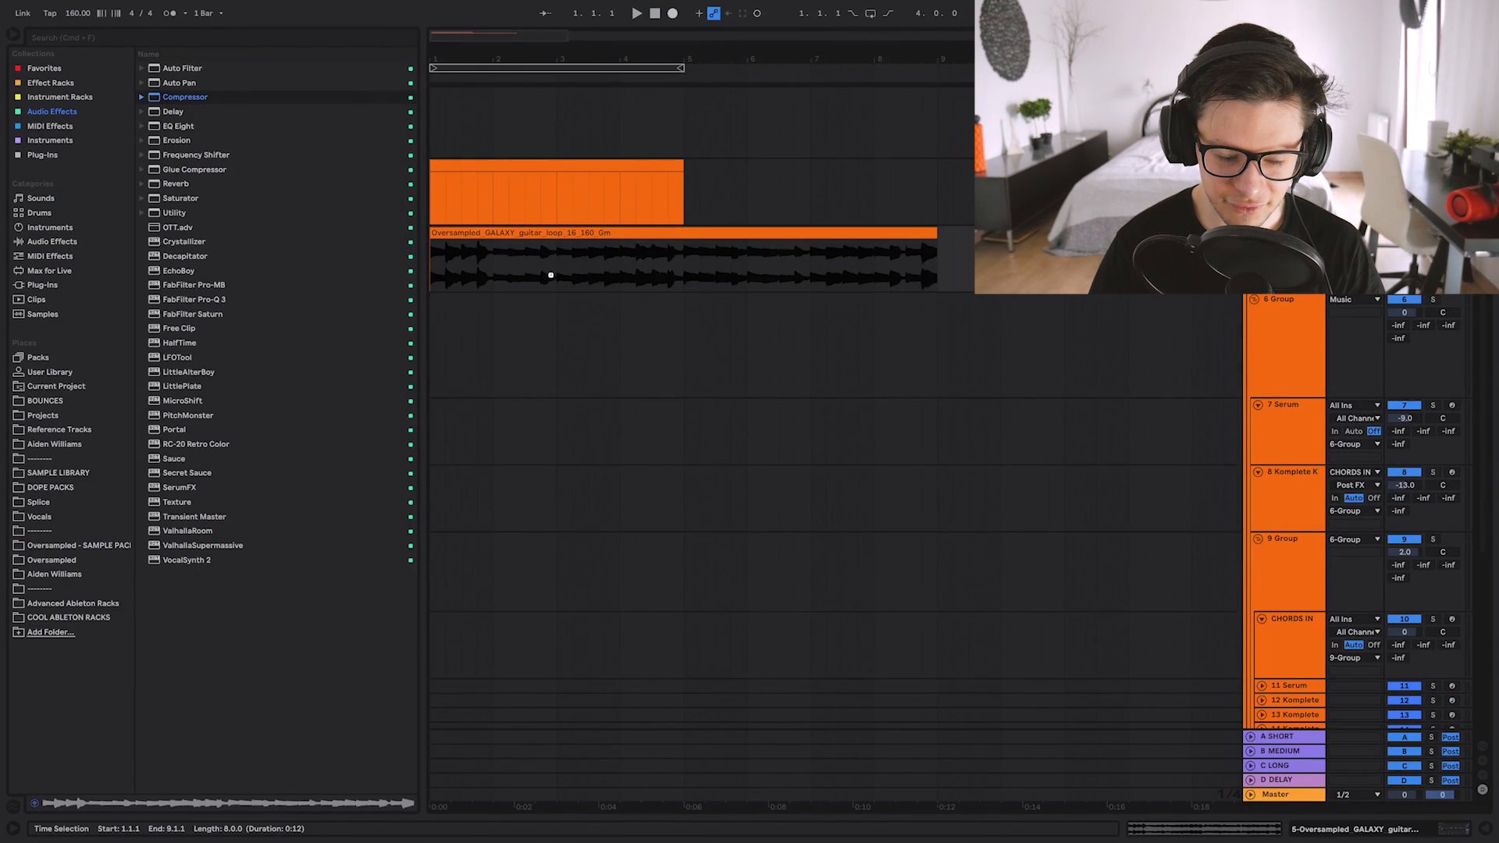
pyautogui.click(523, 268)
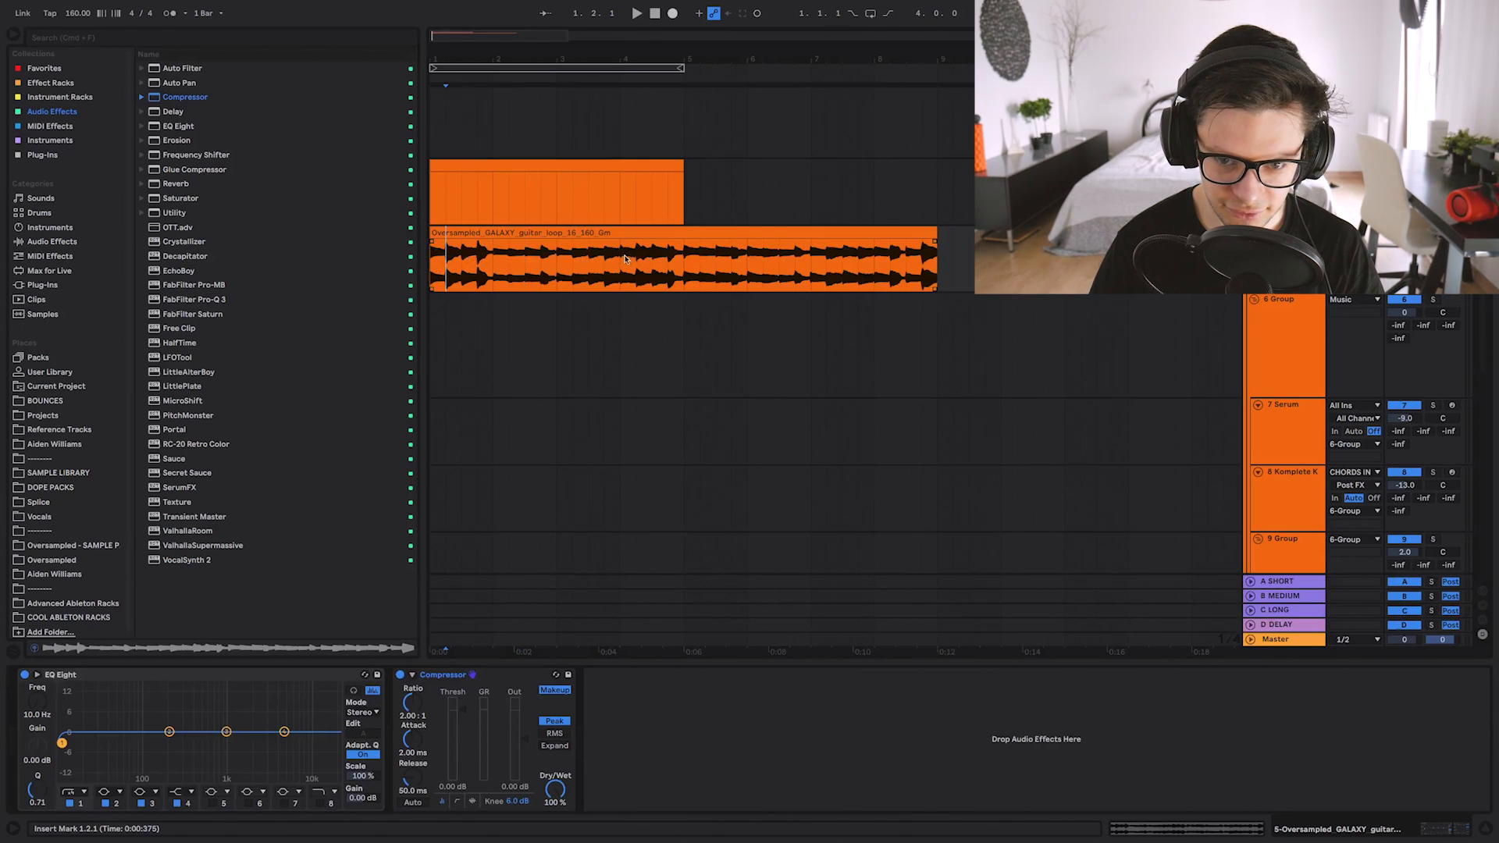
pyautogui.press('space')
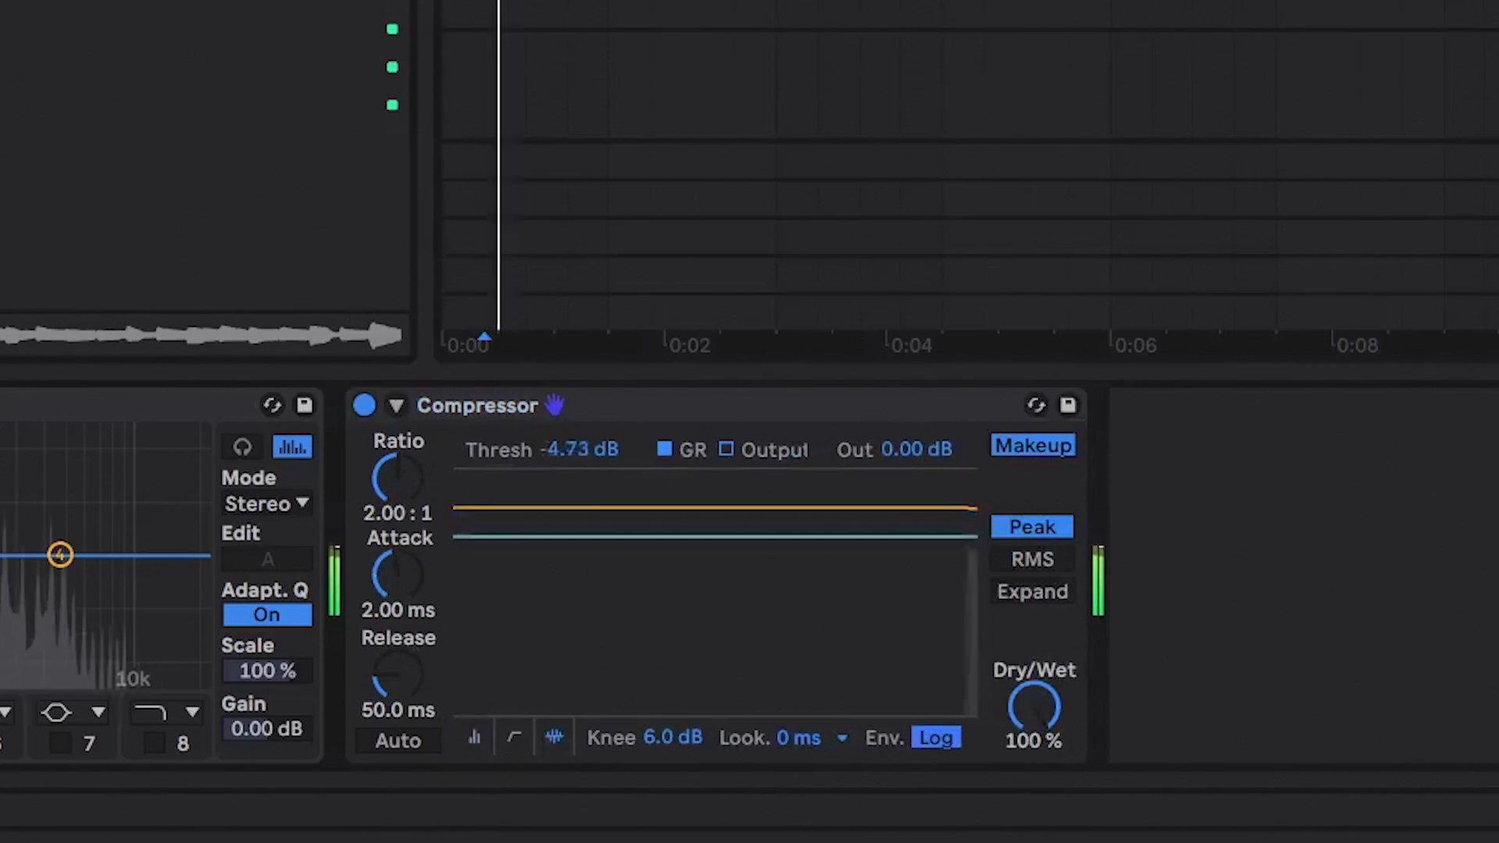
pyautogui.moveTo(542, 536); pyautogui.dragTo(542, 563)
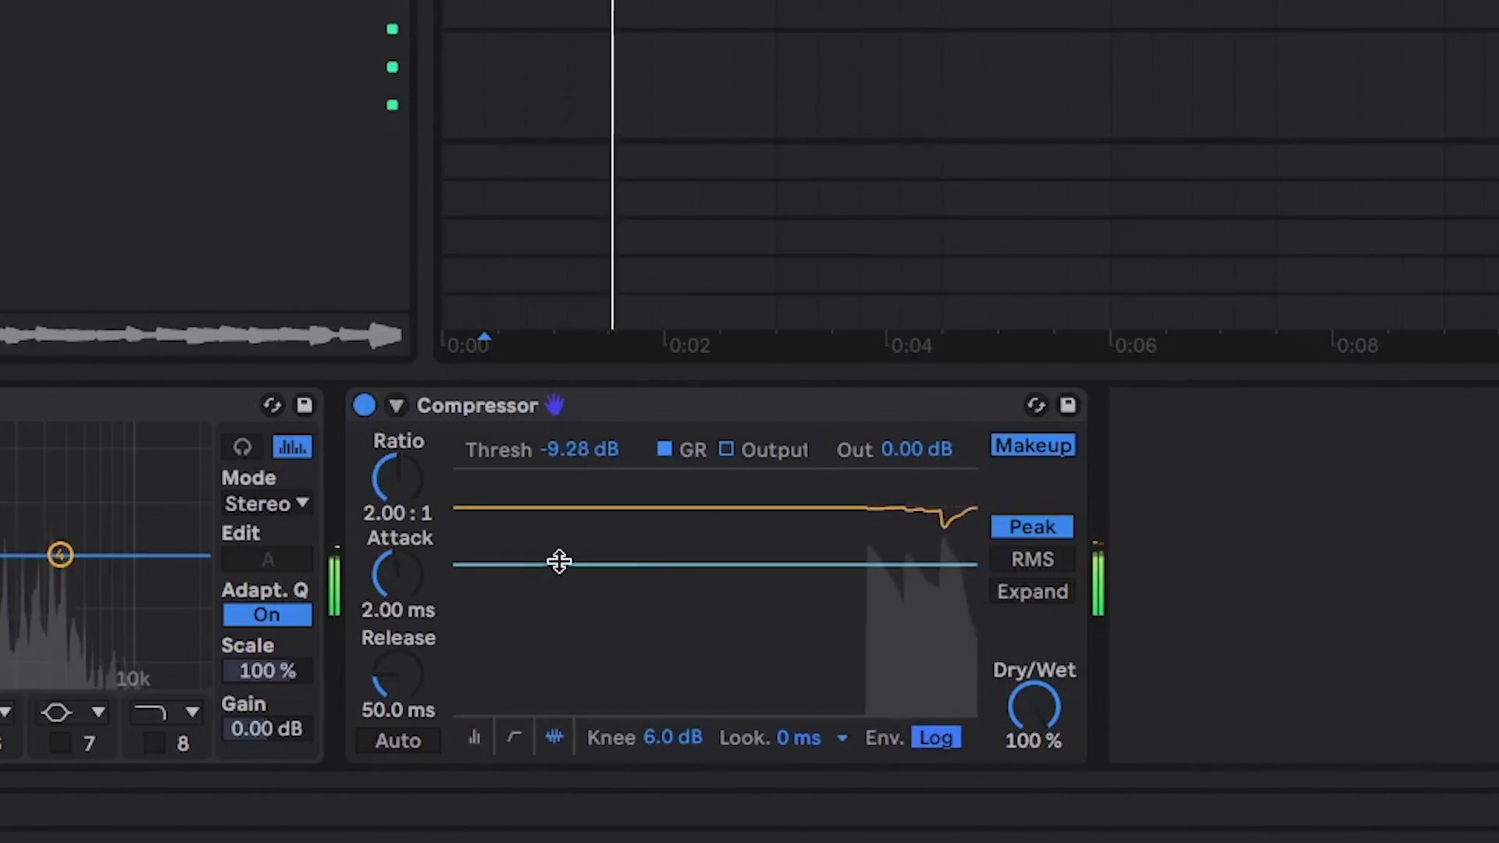
pyautogui.click(1048, 450)
pyautogui.moveTo(923, 562); pyautogui.dragTo(923, 577)
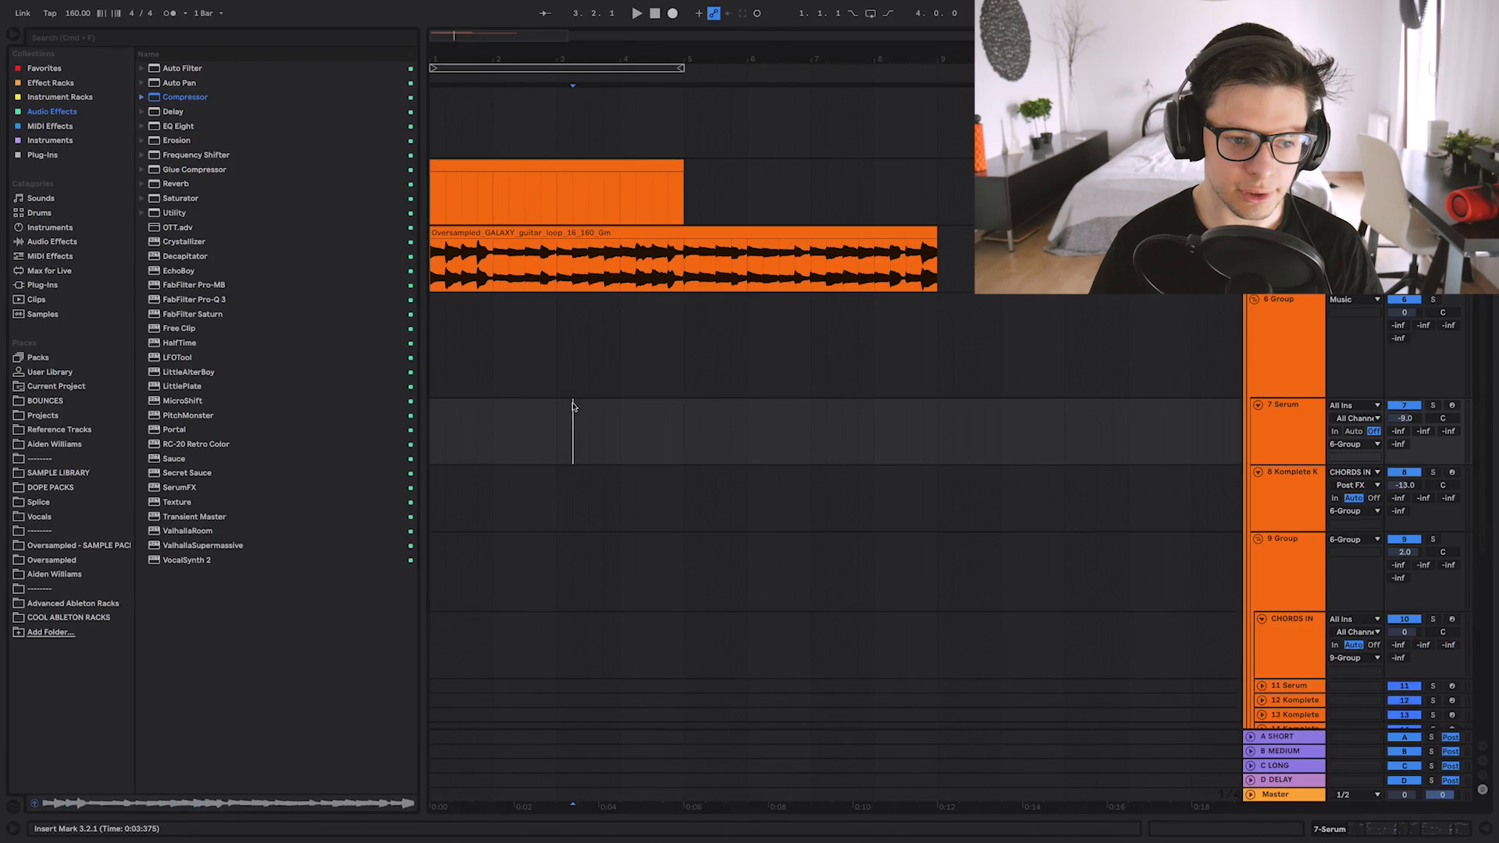
# Load Serum on a MIDI track with the REESESSON preset and set oscillators A and B to 3 unison voices.
pyautogui.click(38, 82)
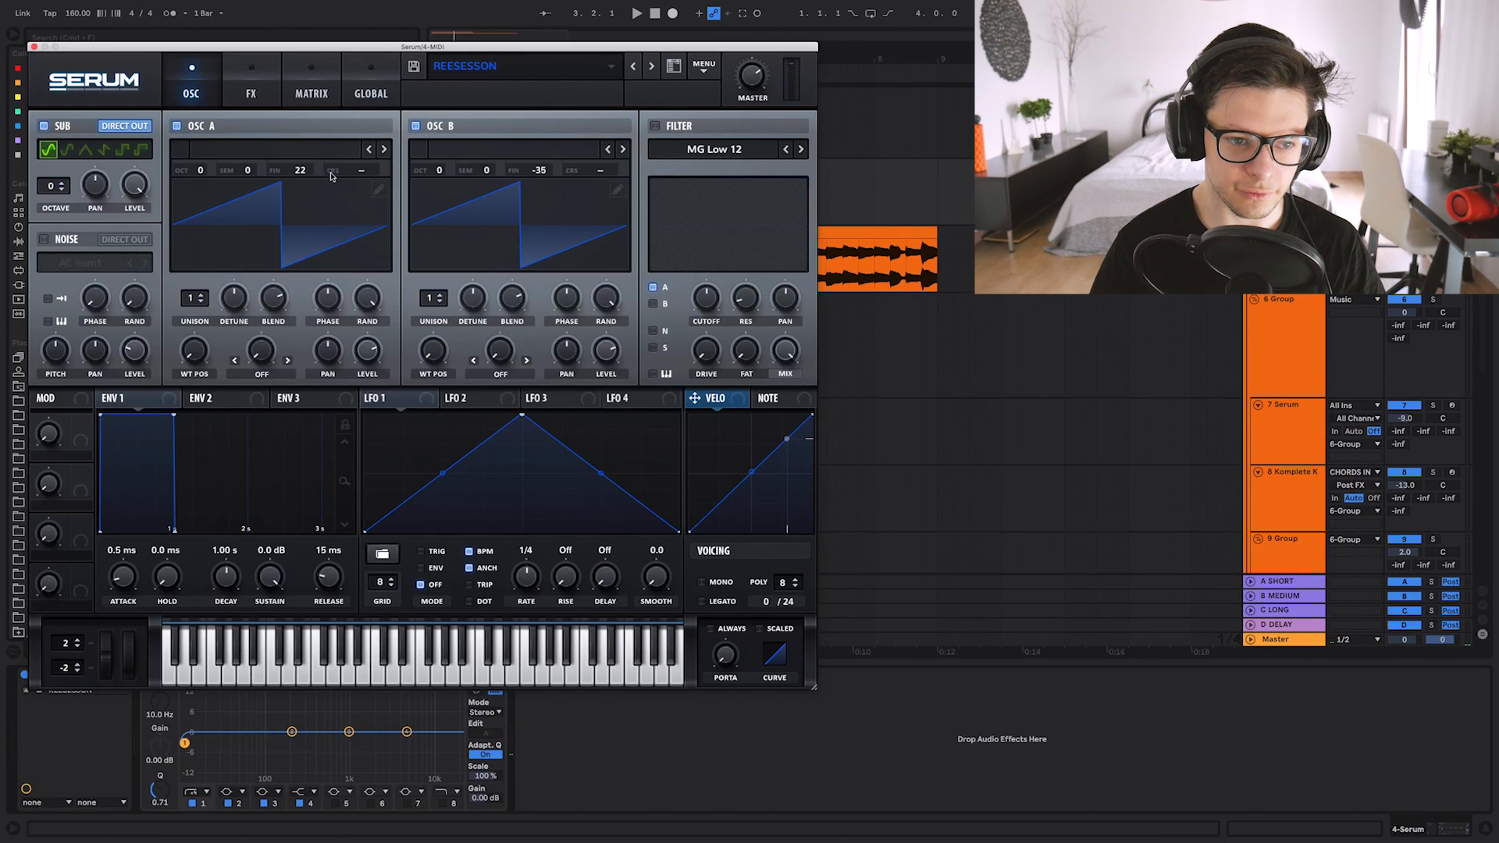
pyautogui.click(251, 83)
pyautogui.click(180, 72)
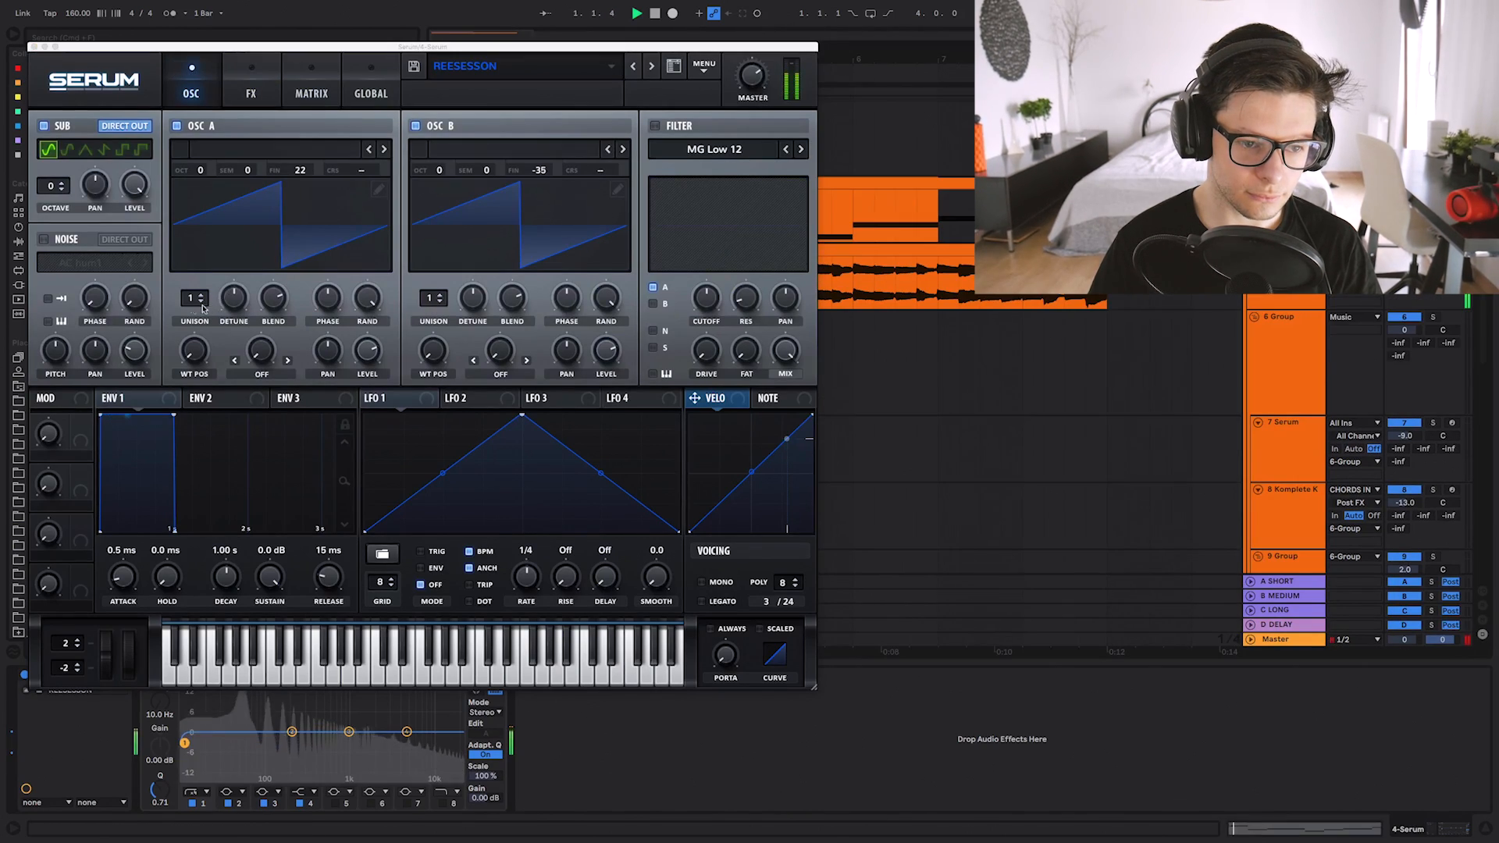
pyautogui.moveTo(190, 298); pyautogui.dragTo(234, 308)
pyautogui.moveTo(421, 299); pyautogui.dragTo(441, 275)
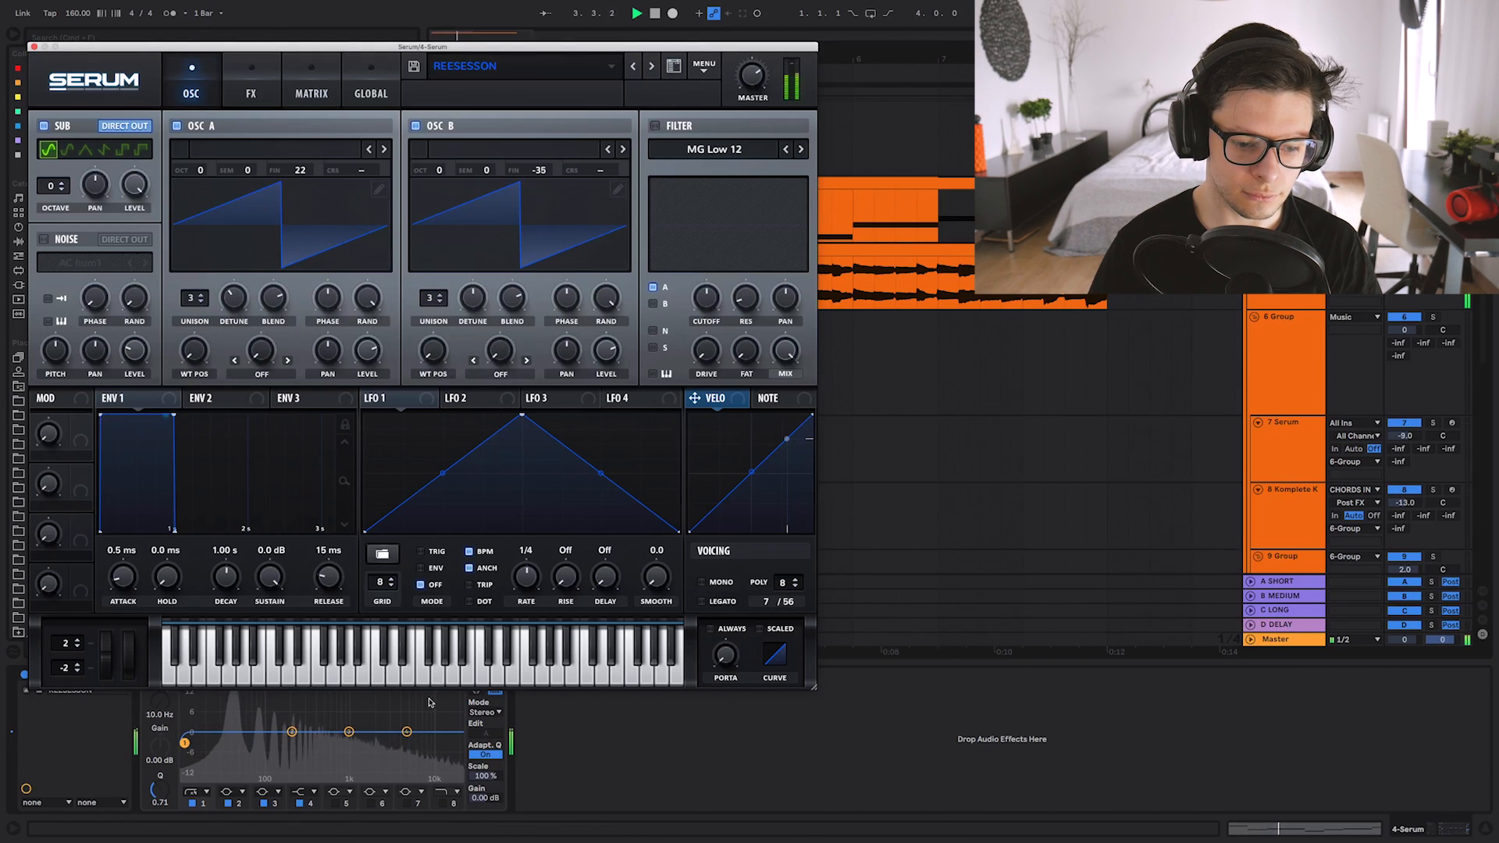
# Roll off the Serum bass's highs at about 711 Hz with EQ Eight and switch Serum to the REESE - Tennis Court preset.
pyautogui.click(449, 805)
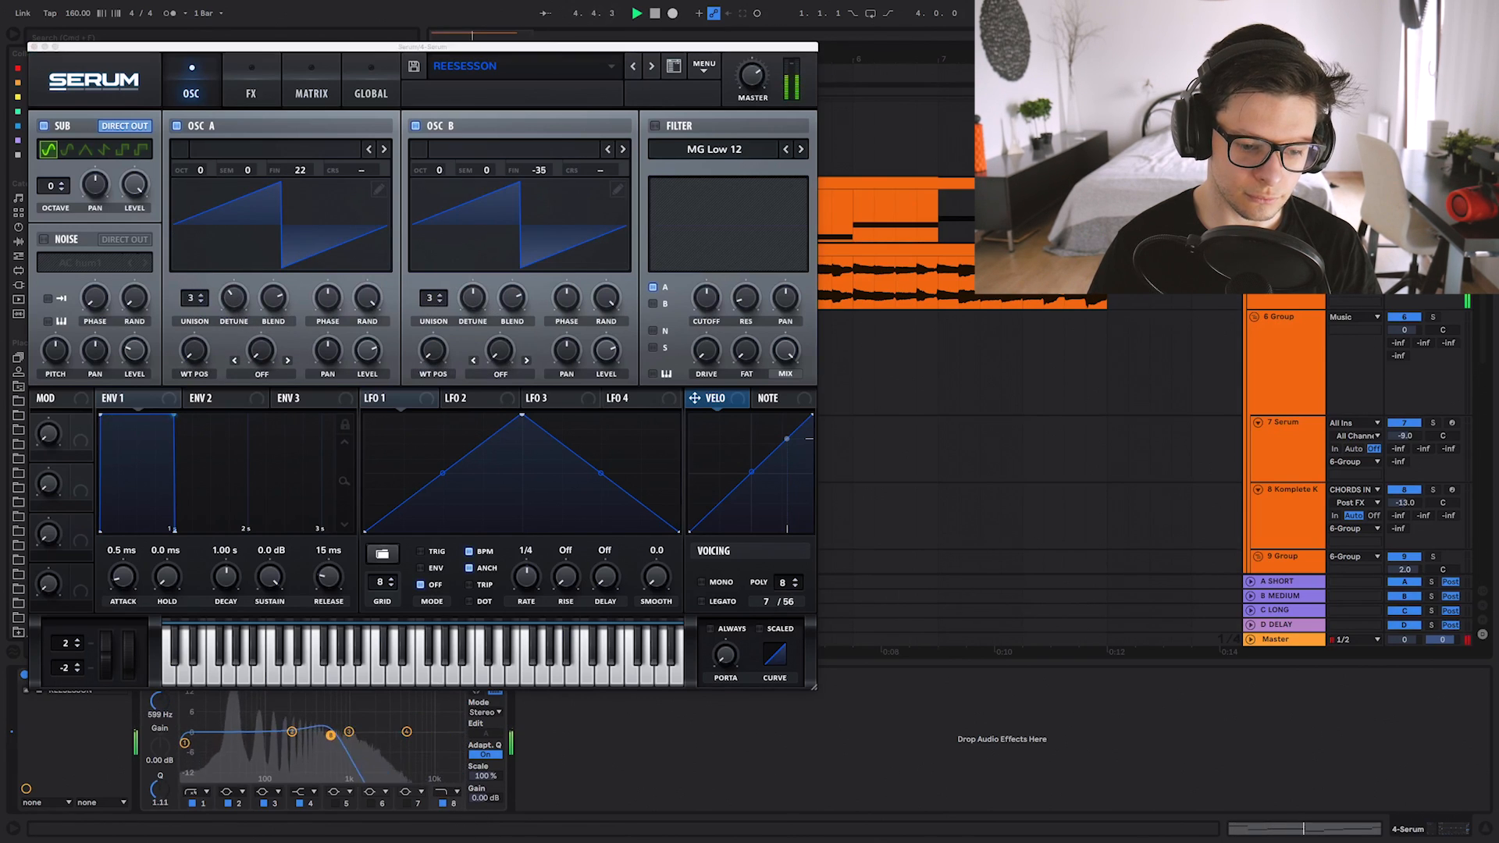
pyautogui.moveTo(288, 754); pyautogui.dragTo(324, 731)
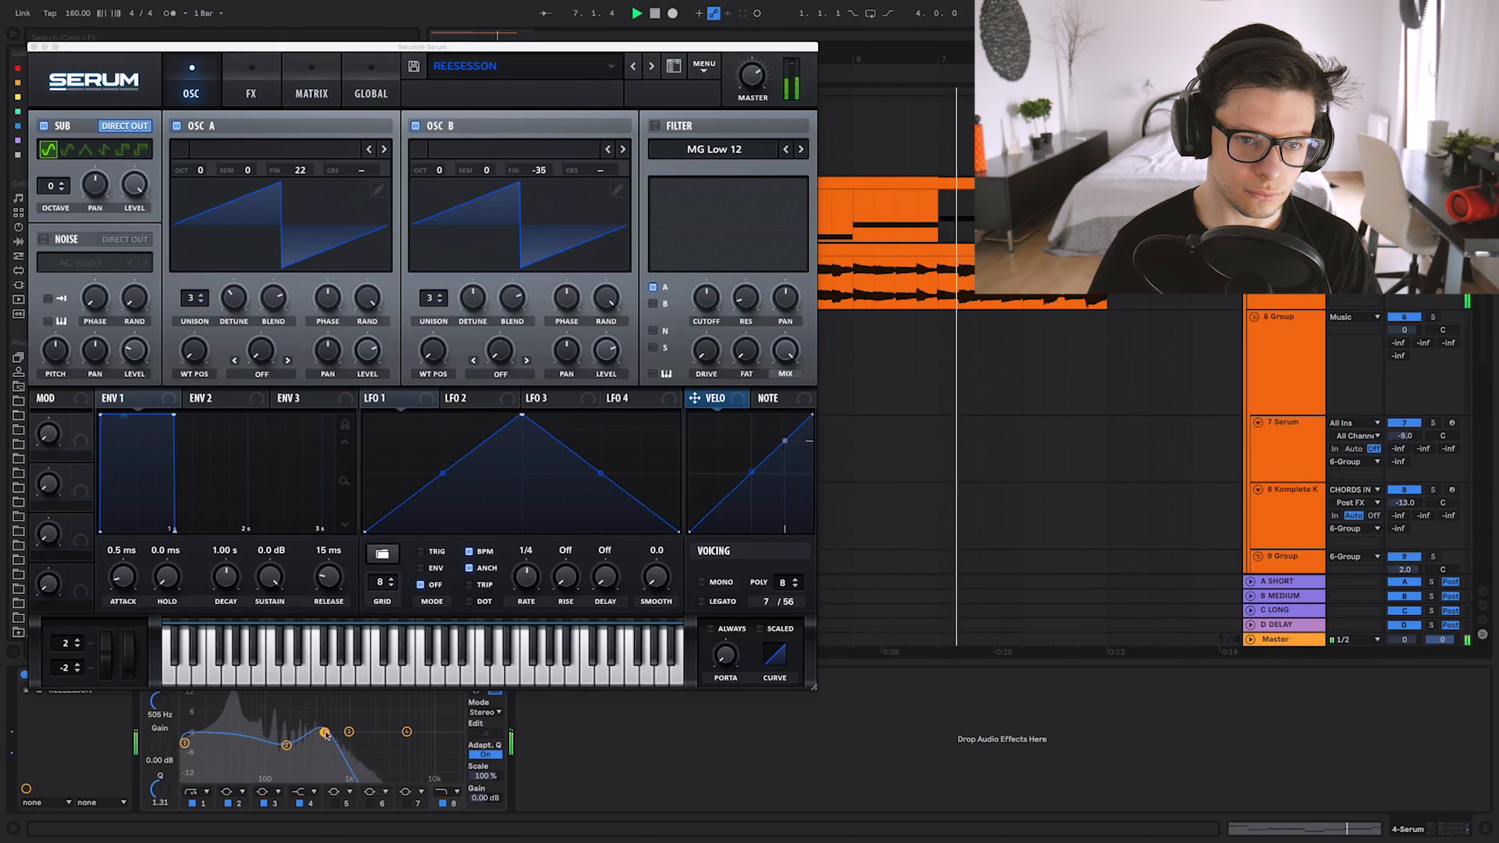
pyautogui.click(515, 66)
pyautogui.click(574, 559)
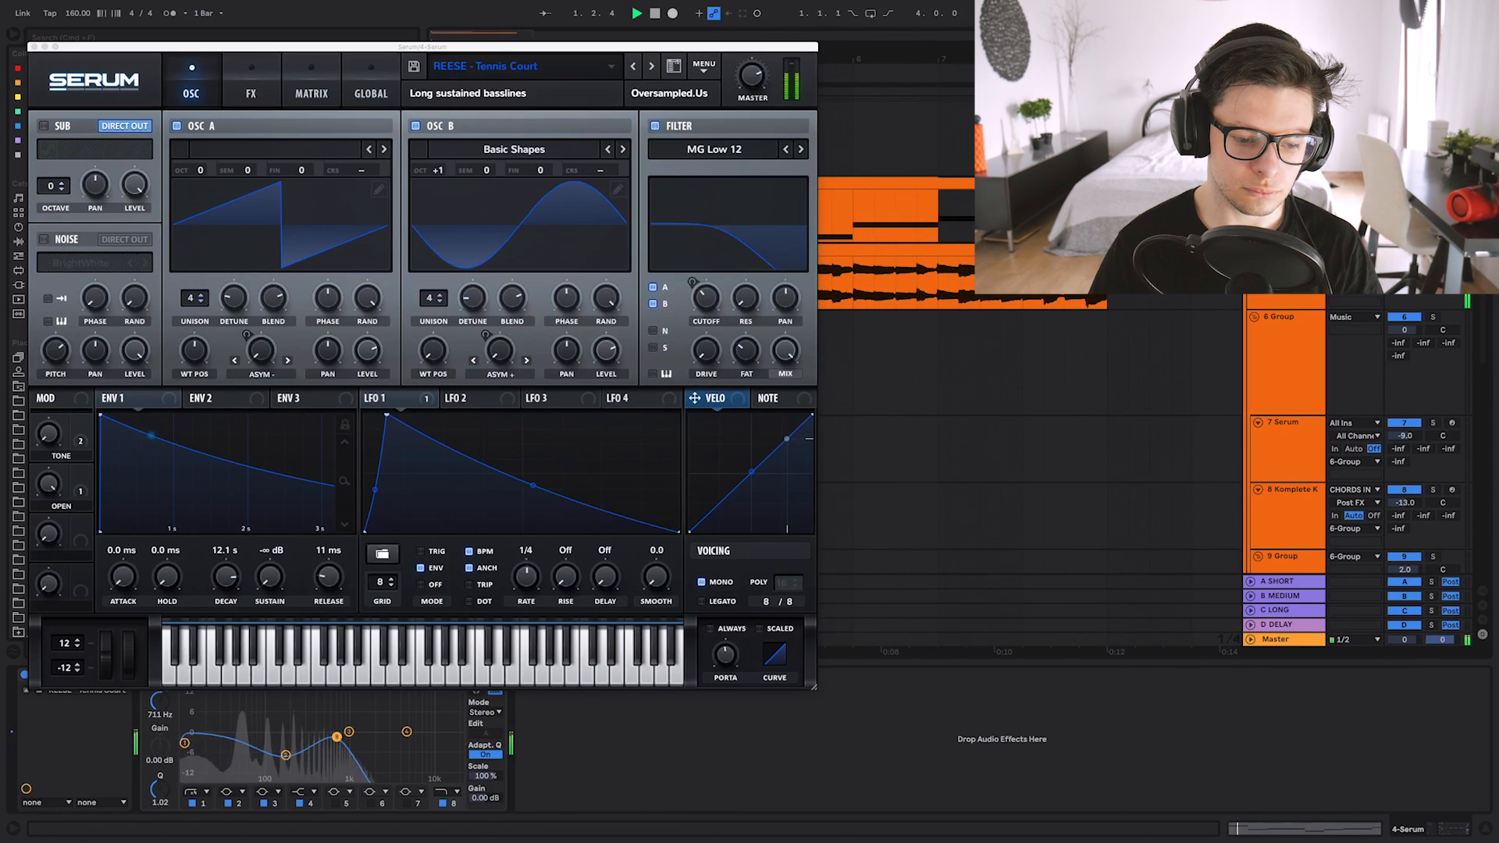
pyautogui.click(33, 47)
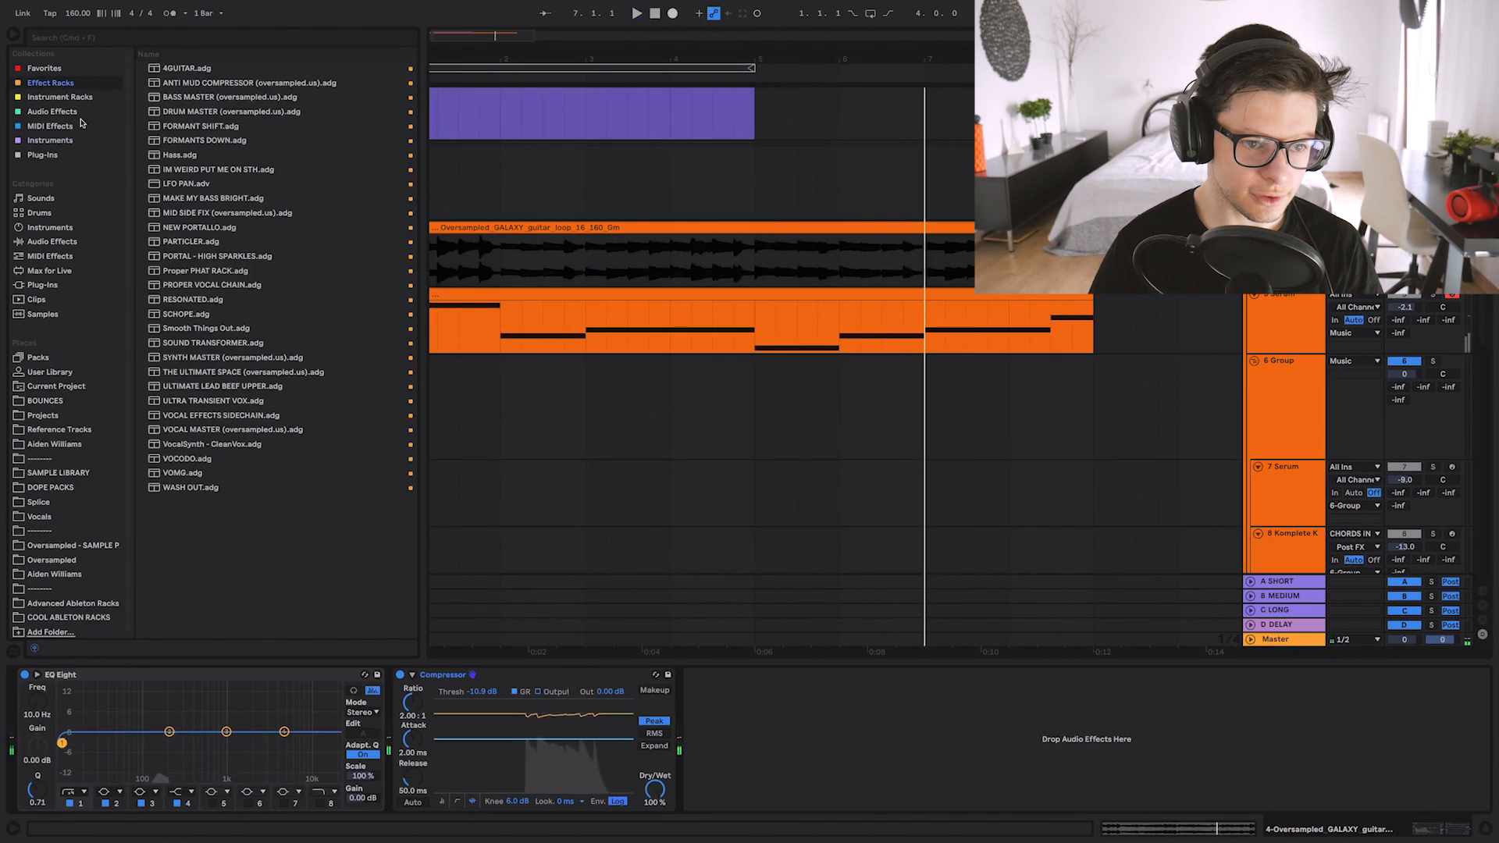
# Add the ANTI MUD COMPRESSOR rack to the guitar track and set OTT 18, Anti Mid 31, Anti Low 26 and Bright 14.
pyautogui.doubleClick(210, 84)
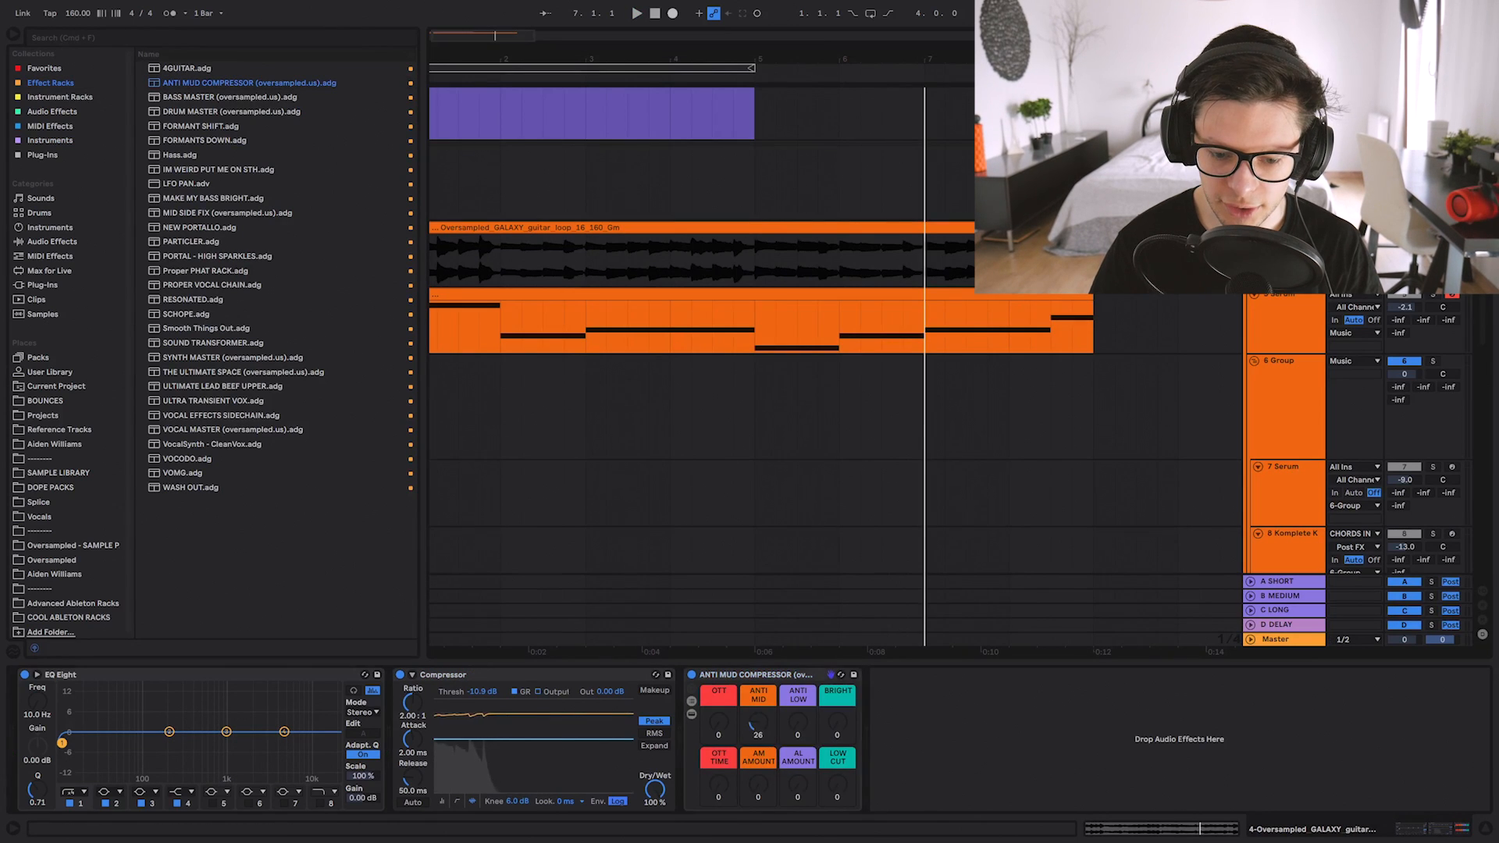
pyautogui.moveTo(755, 726); pyautogui.dragTo(797, 703)
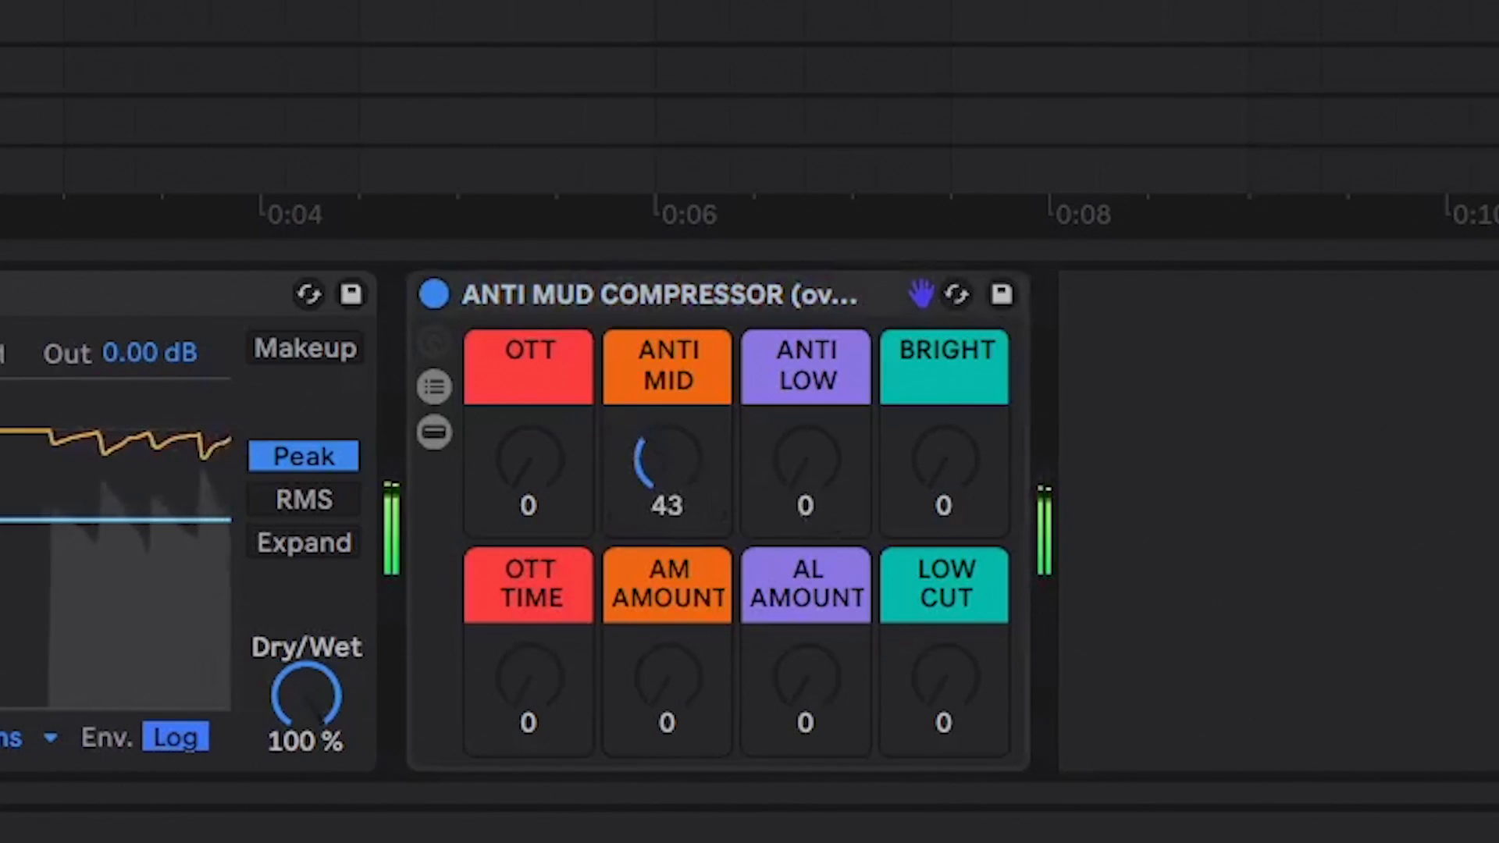
pyautogui.moveTo(663, 470); pyautogui.dragTo(663, 483)
pyautogui.moveTo(529, 471); pyautogui.dragTo(530, 424)
pyautogui.moveTo(667, 469); pyautogui.dragTo(667, 486)
pyautogui.moveTo(805, 468); pyautogui.dragTo(806, 470)
pyautogui.moveTo(945, 468); pyautogui.dragTo(945, 394)
pyautogui.moveTo(953, 462); pyautogui.dragTo(953, 500)
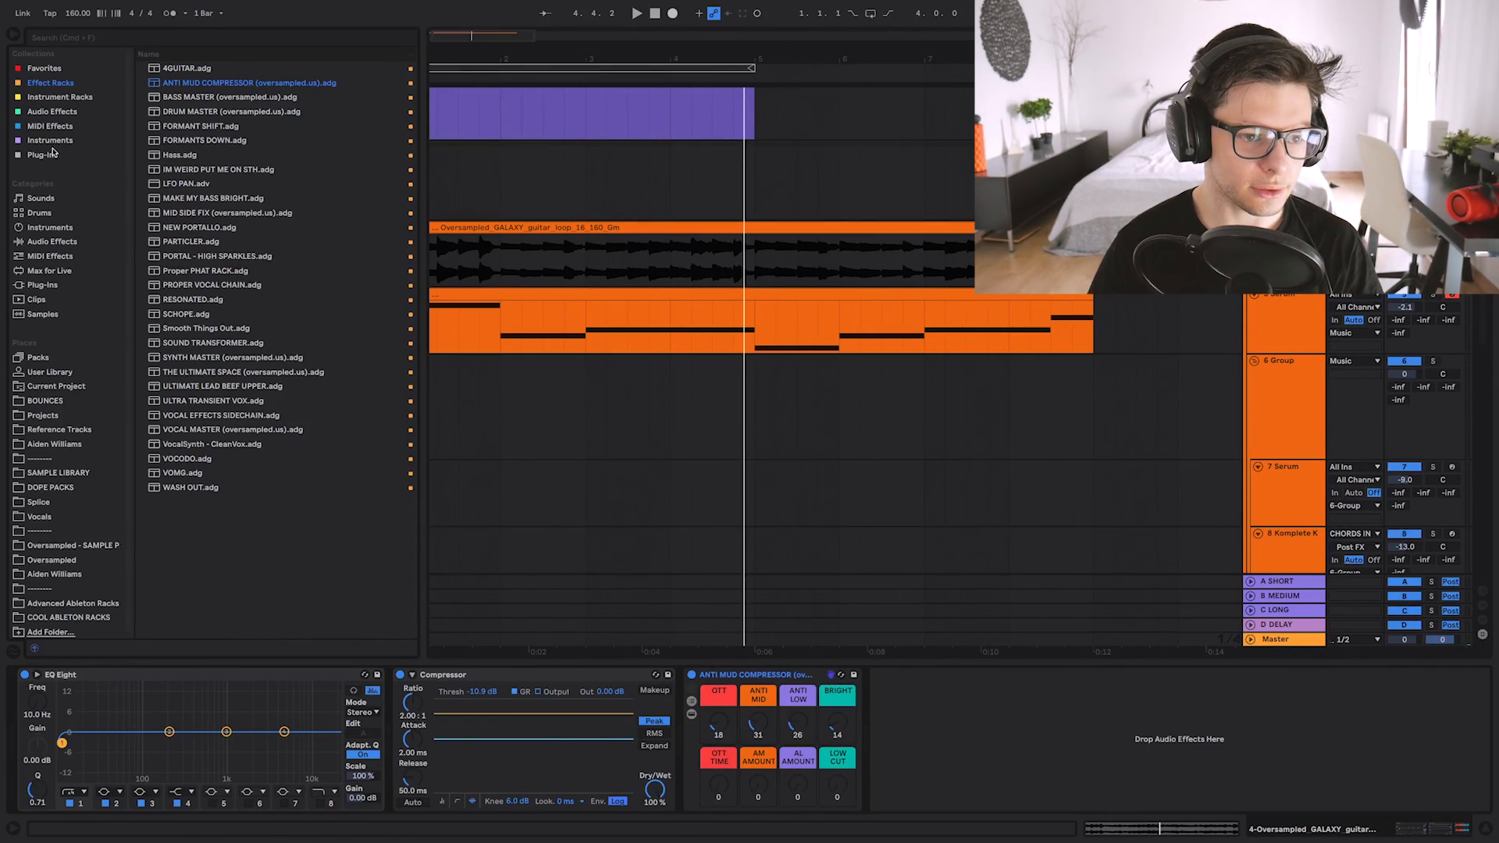
# Add ValhallaSupermassive to the guitar track with the CygnusX1 preset, Mix at 27.6% and Feedback at 41.8%.
pyautogui.click(51, 111)
pyautogui.moveTo(495, 525); pyautogui.dragTo(689, 257)
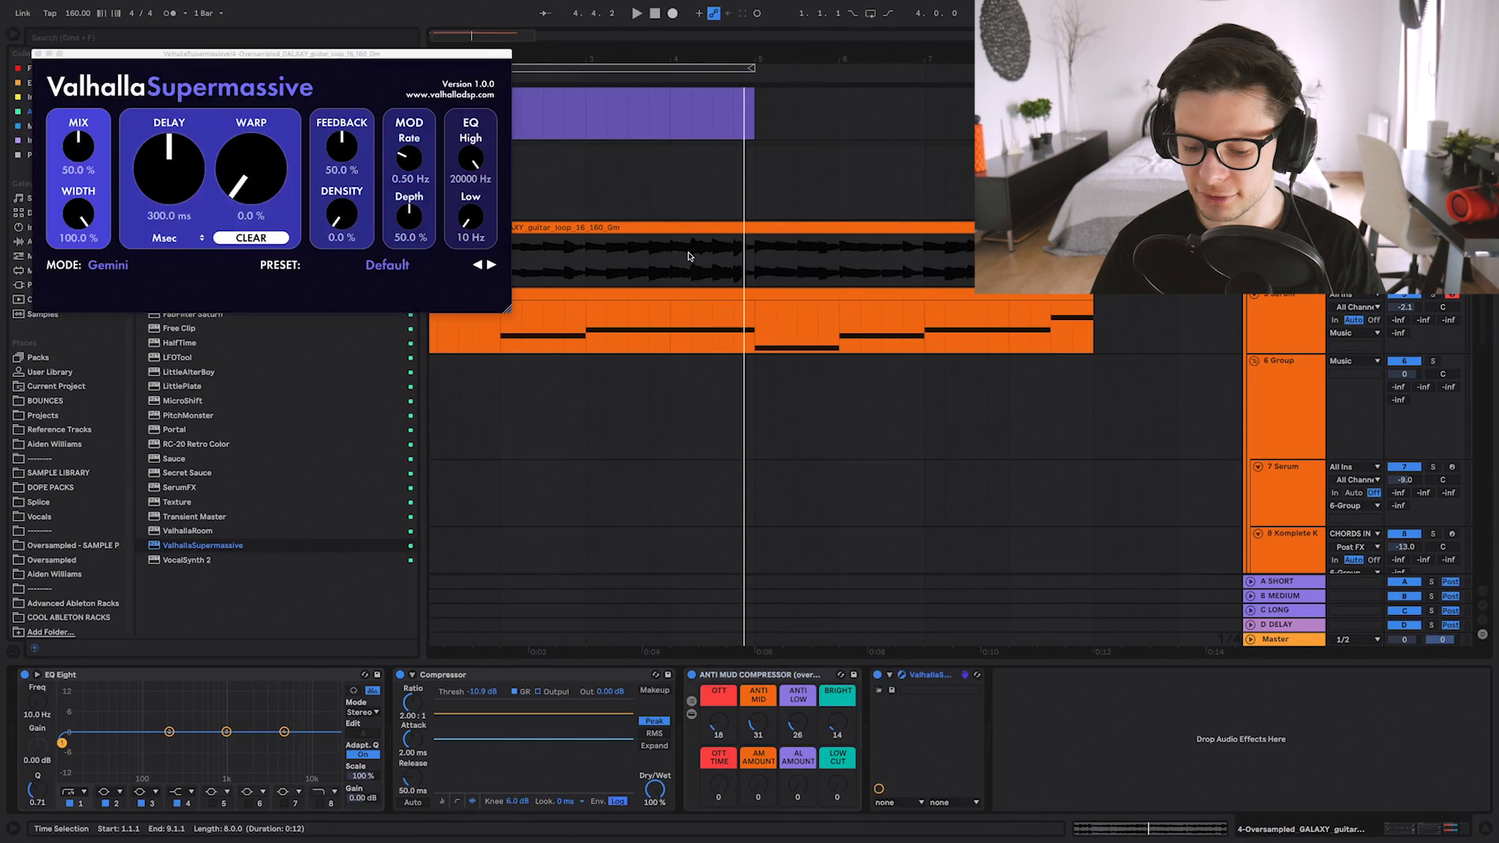
pyautogui.moveTo(304, 59); pyautogui.dragTo(335, 115)
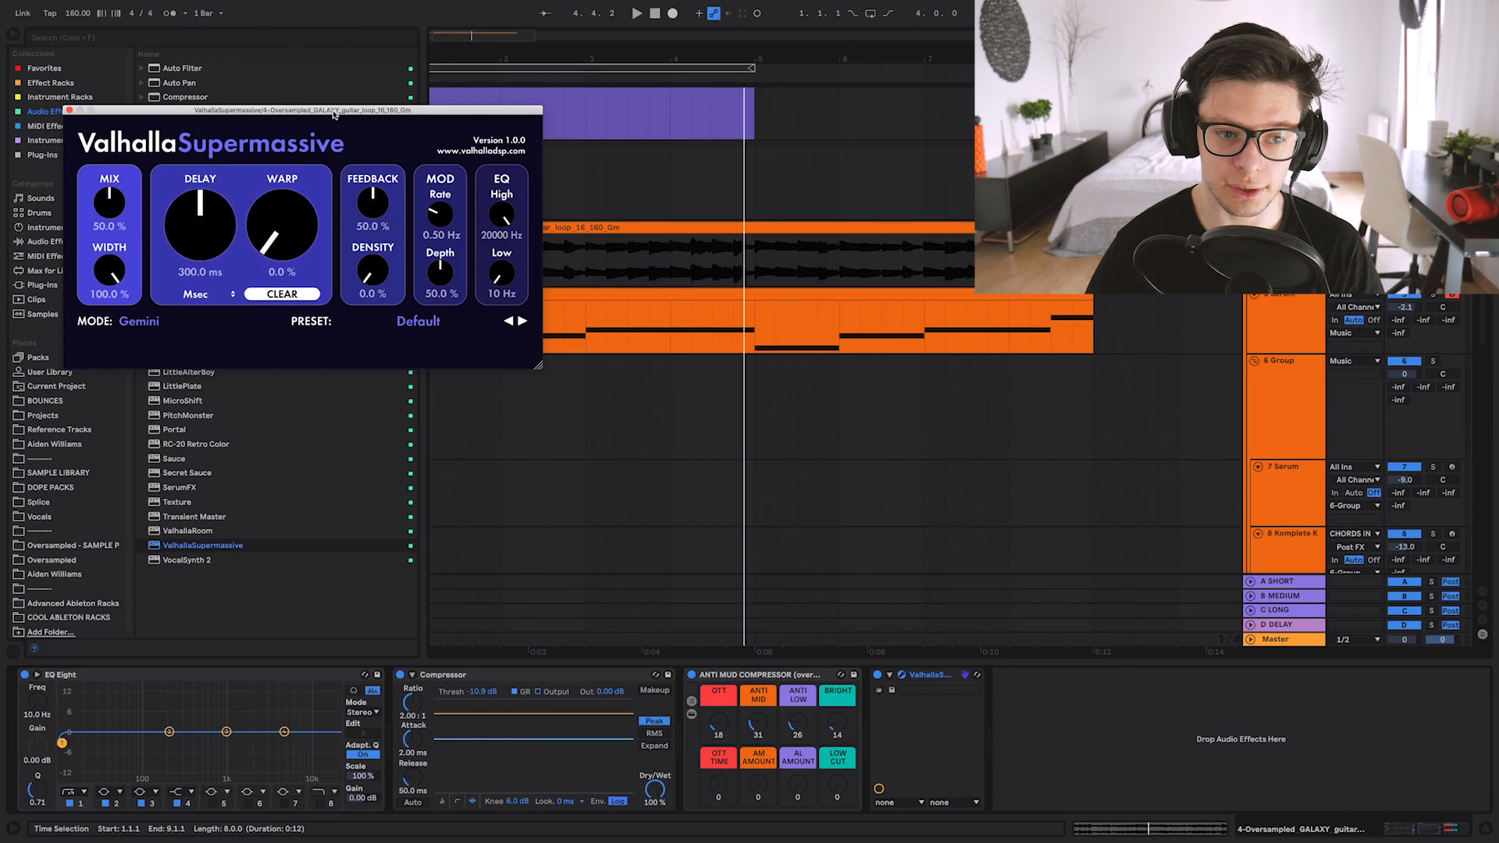
pyautogui.moveTo(333, 114); pyautogui.dragTo(333, 127)
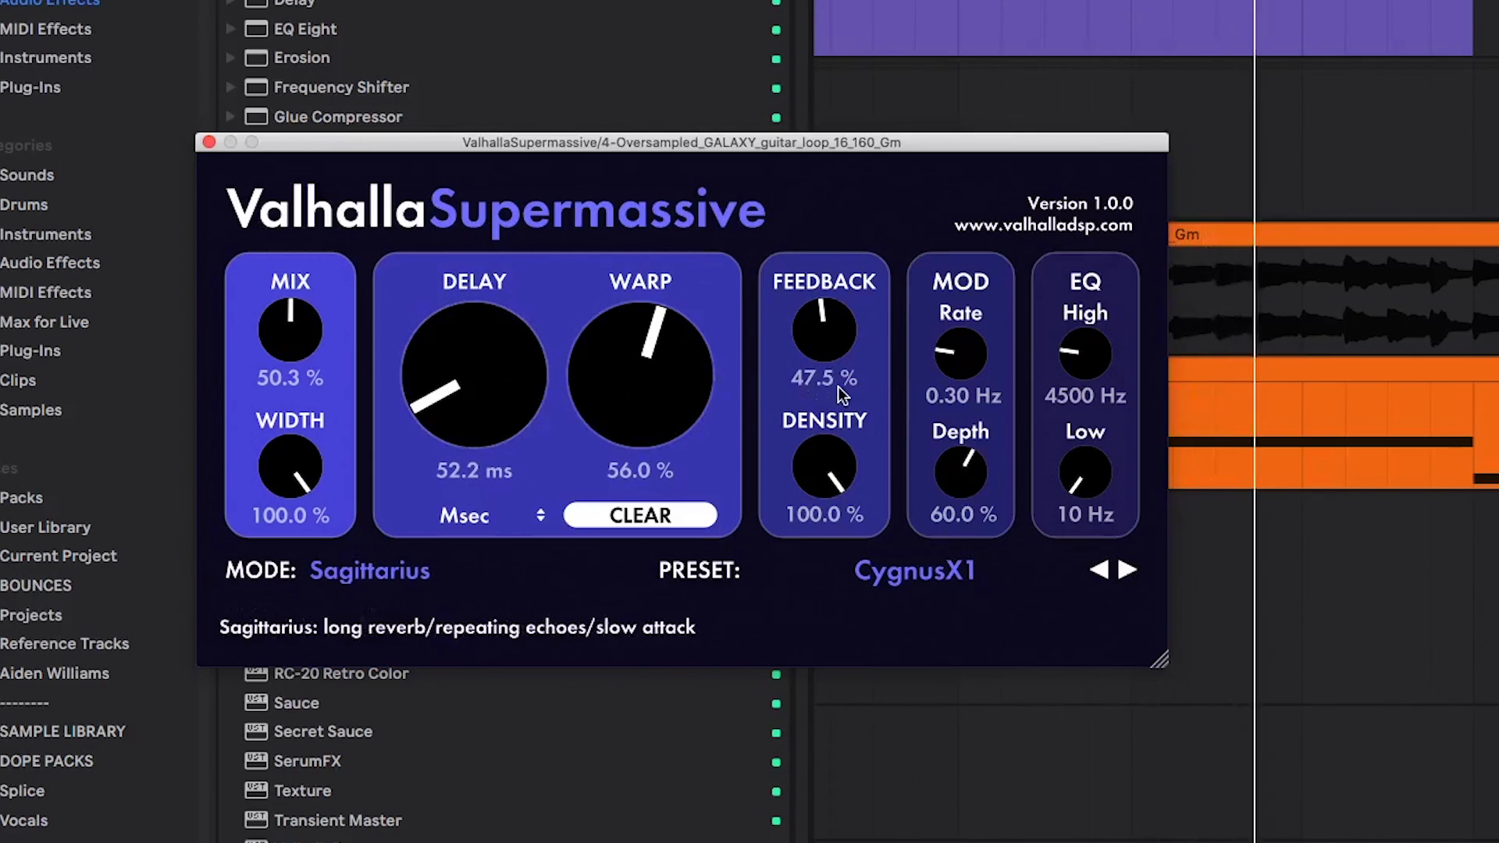
pyautogui.moveTo(816, 347)
pyautogui.mouseDown()
pyautogui.moveTo(824, 359)
pyautogui.moveTo(818, 342)
pyautogui.mouseUp()
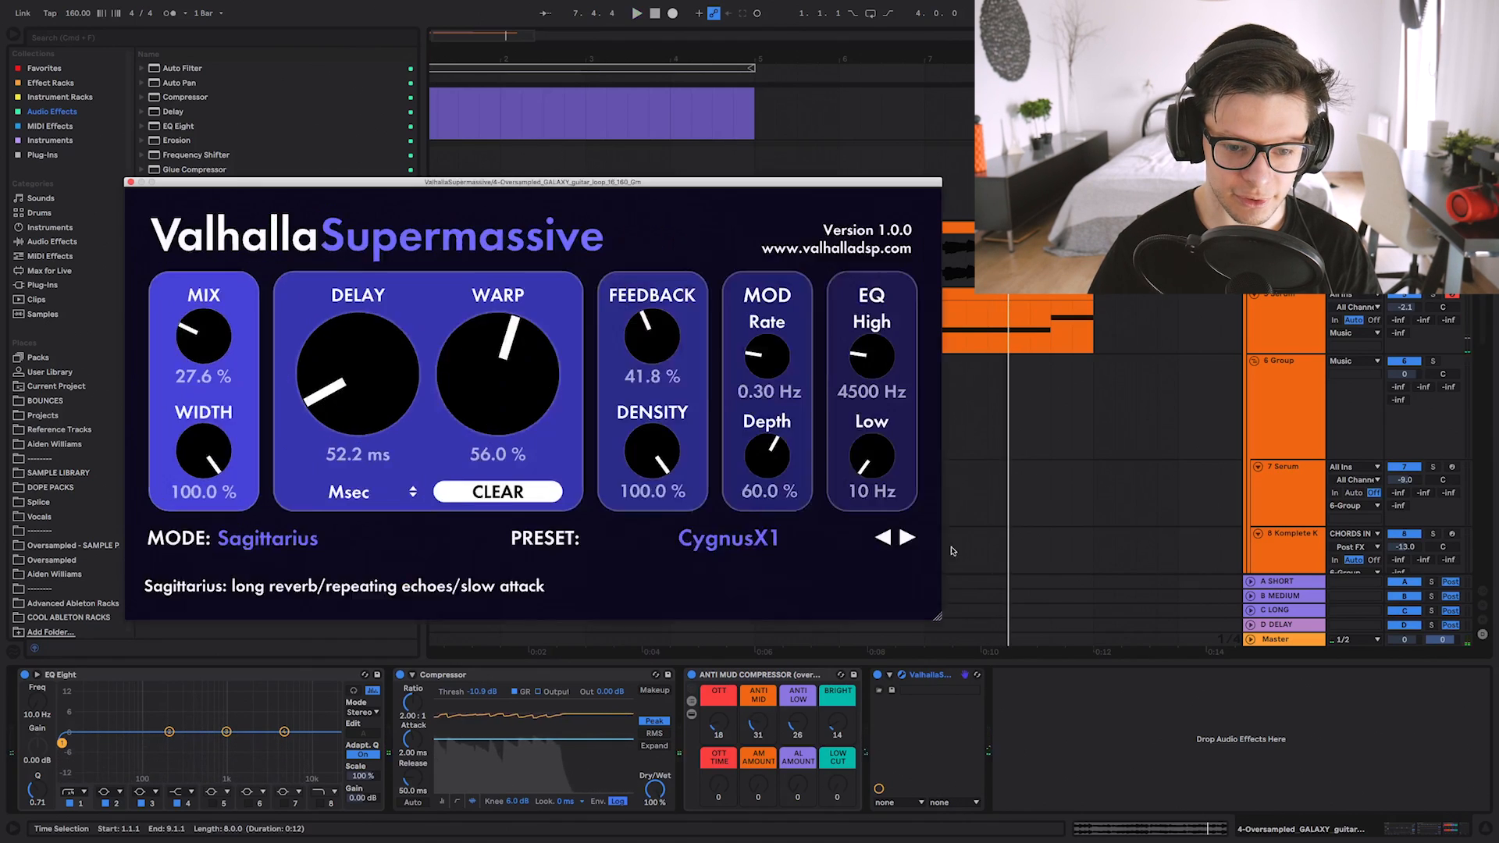
# Load the small reverb preset Reverb2000 in a second ValhallaSupermassive on the guitar track and lower its Mix.
pyautogui.click(532, 406)
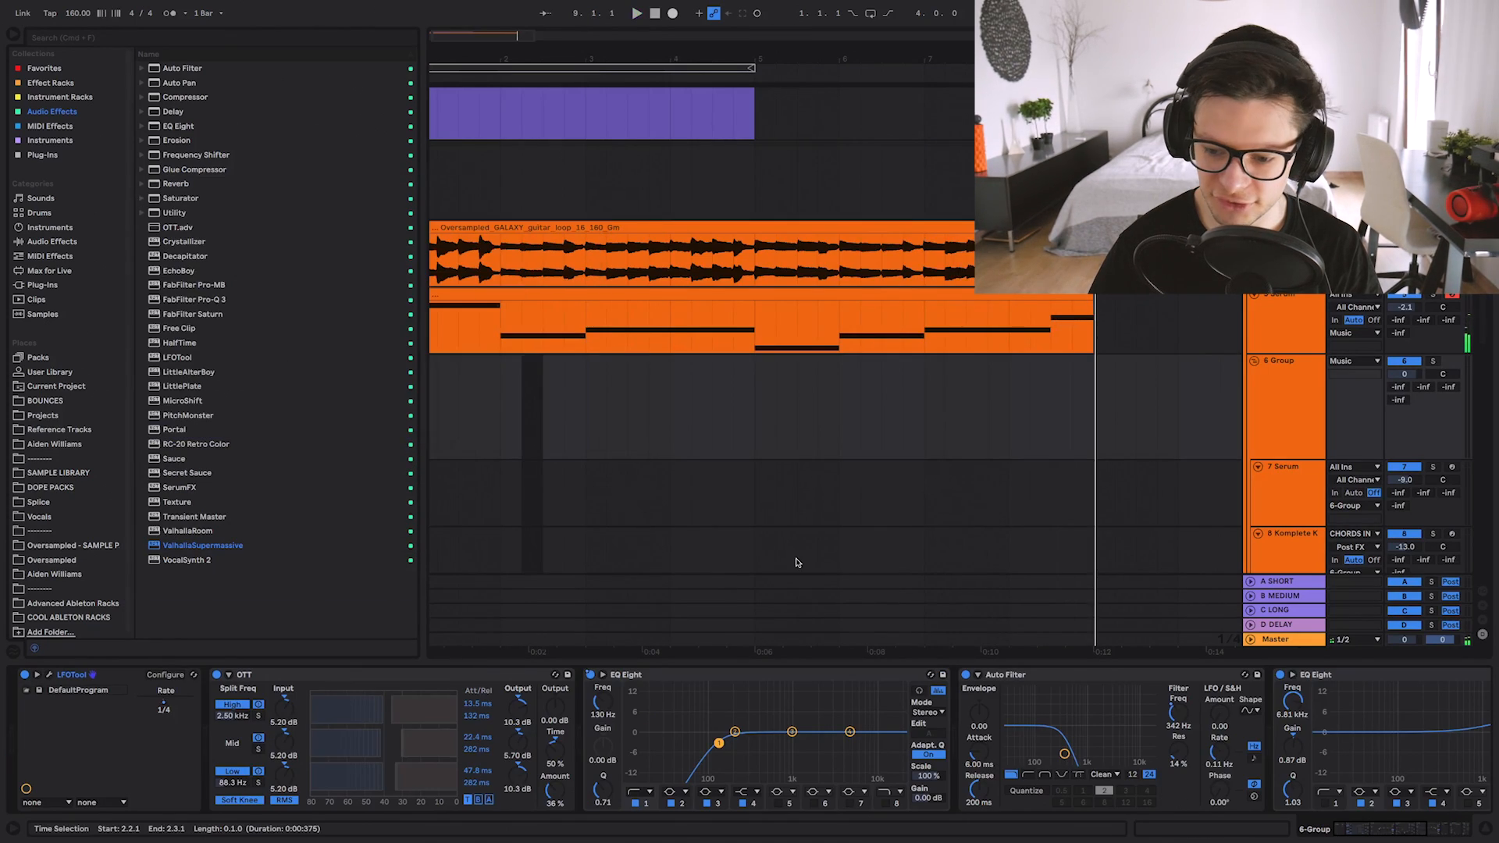
pyautogui.click(487, 225)
pyautogui.click(484, 399)
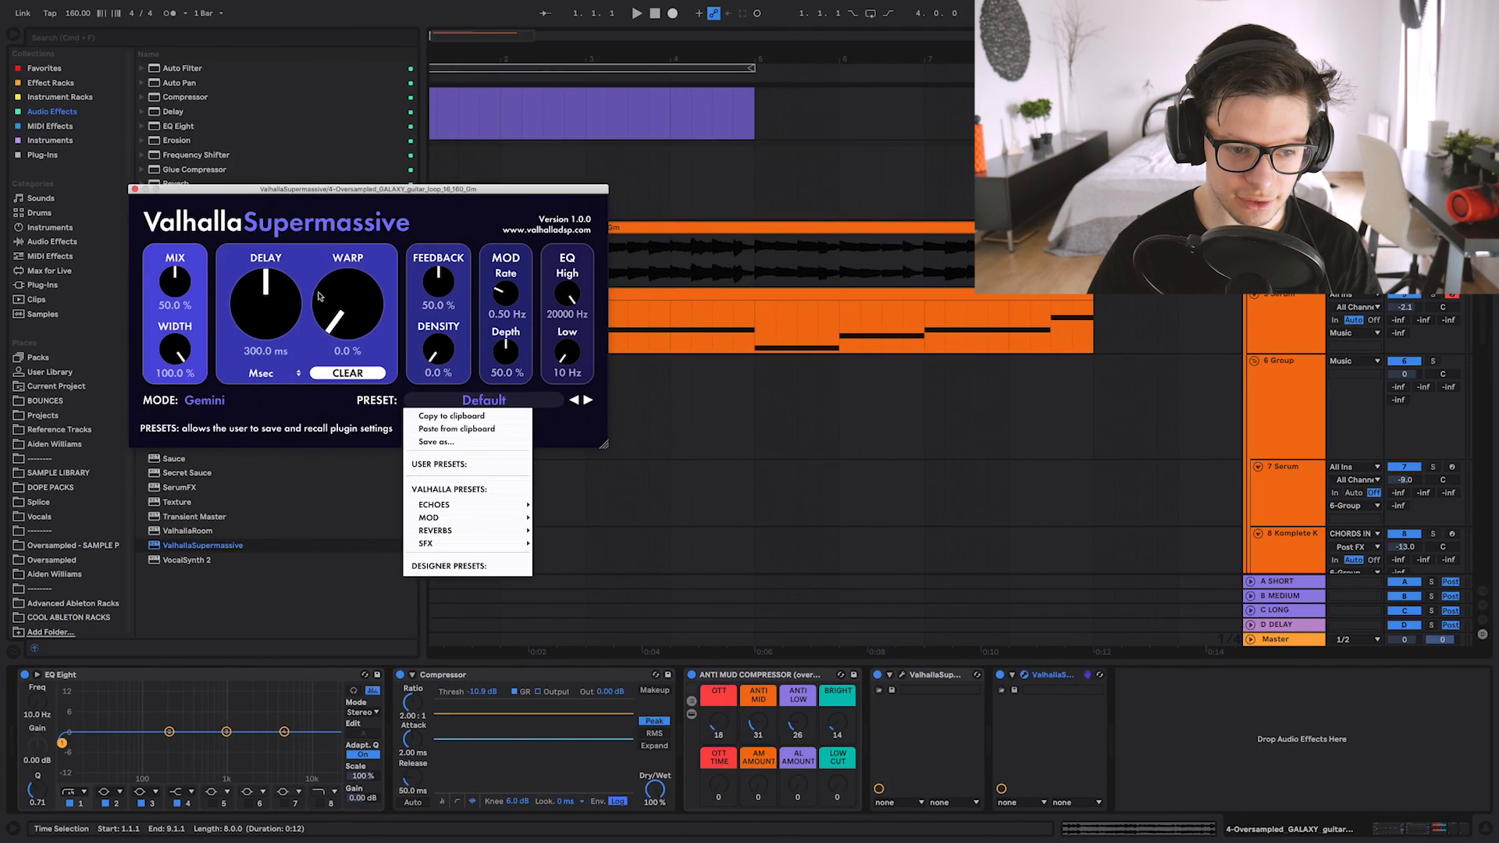
pyautogui.moveTo(469, 530)
pyautogui.moveTo(566, 491)
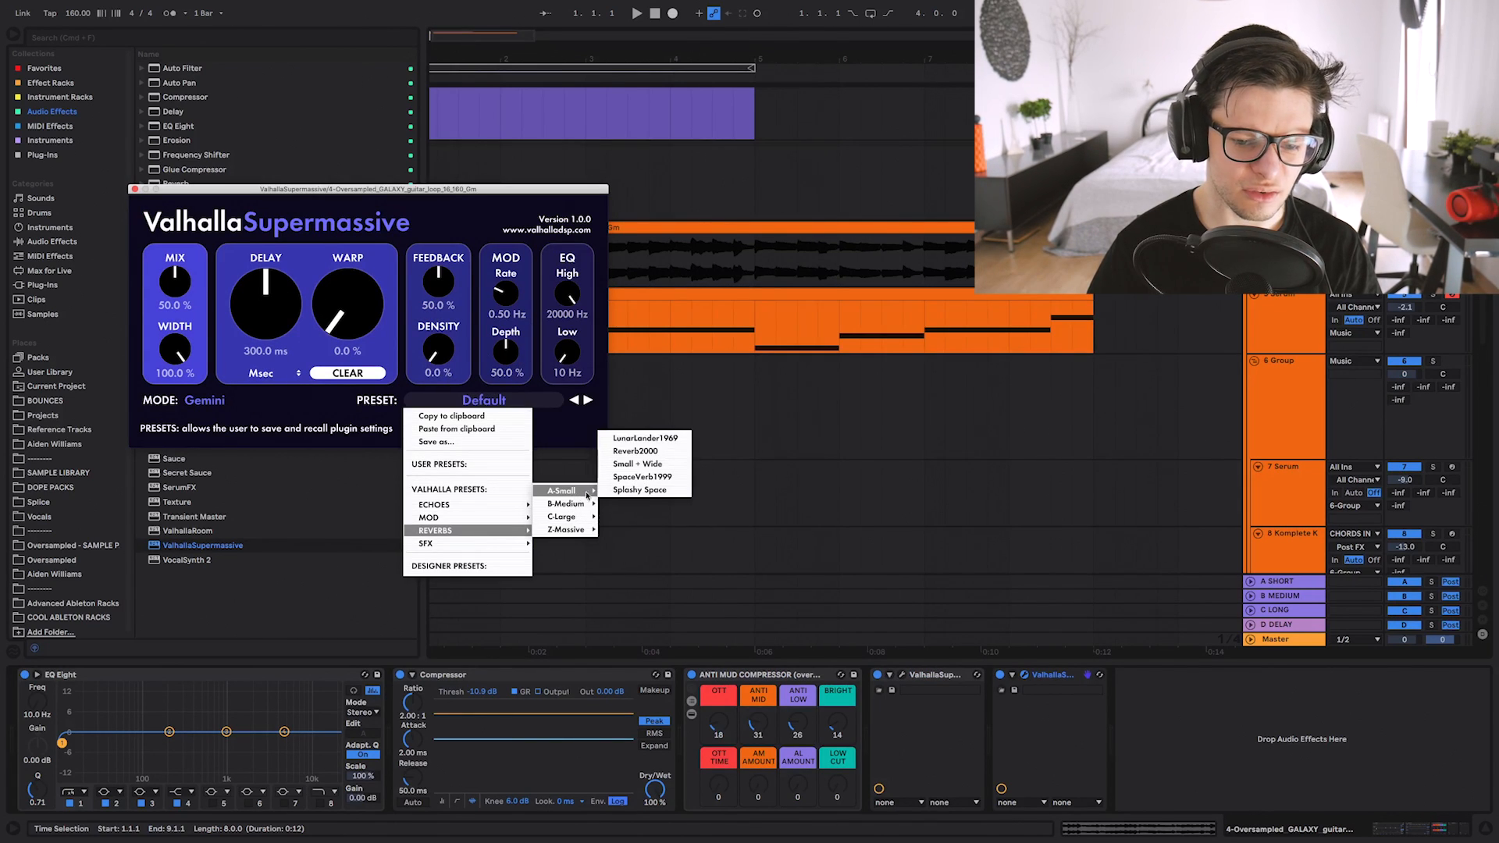
pyautogui.click(635, 450)
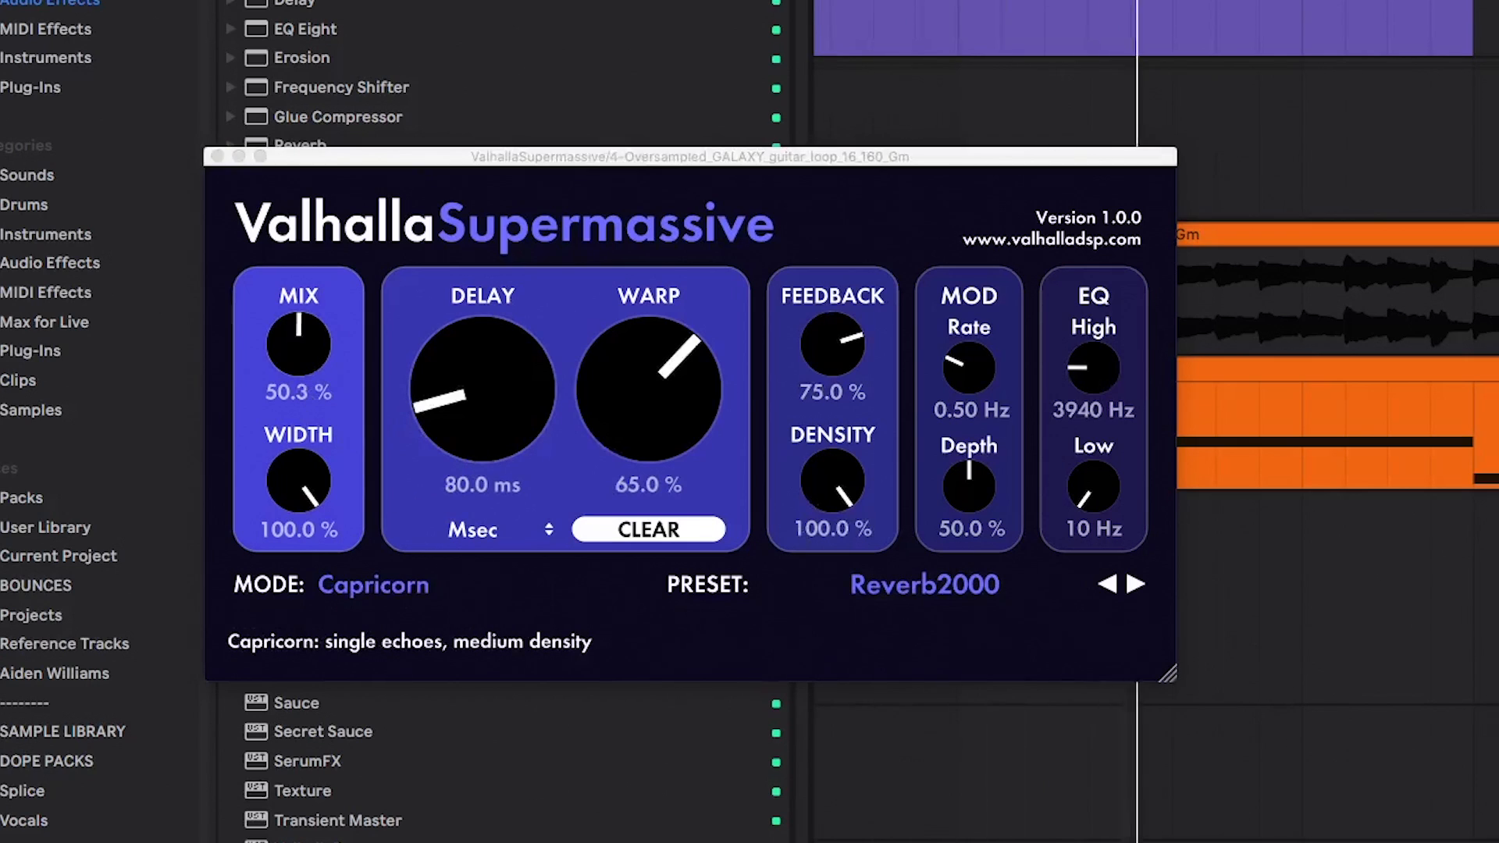
pyautogui.moveTo(299, 359); pyautogui.dragTo(299, 390)
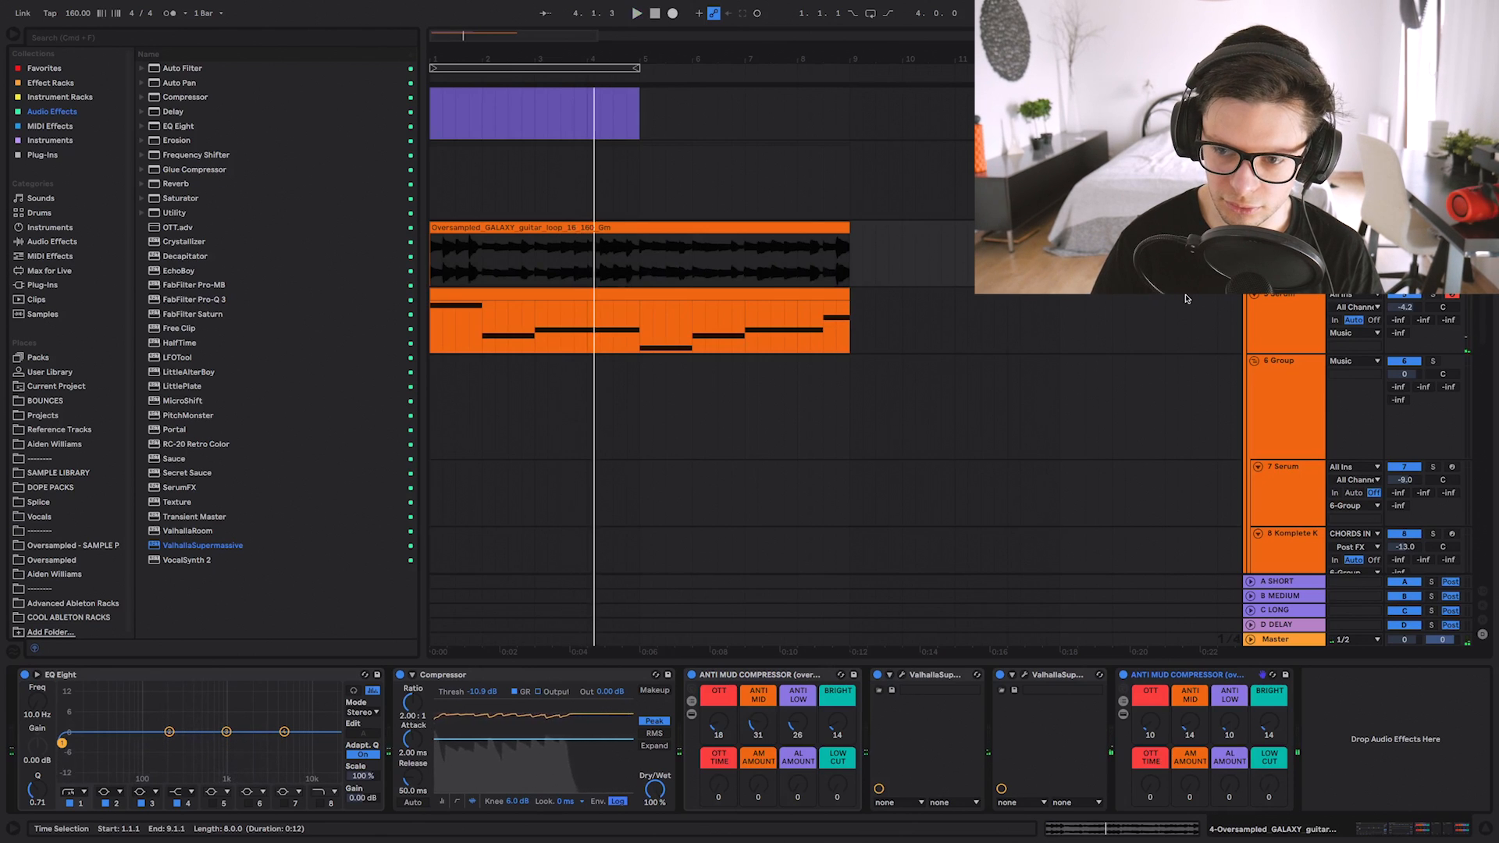
# Duplicate the guitar loop track together with its clip and effects chain.
pyautogui.press('super+d')
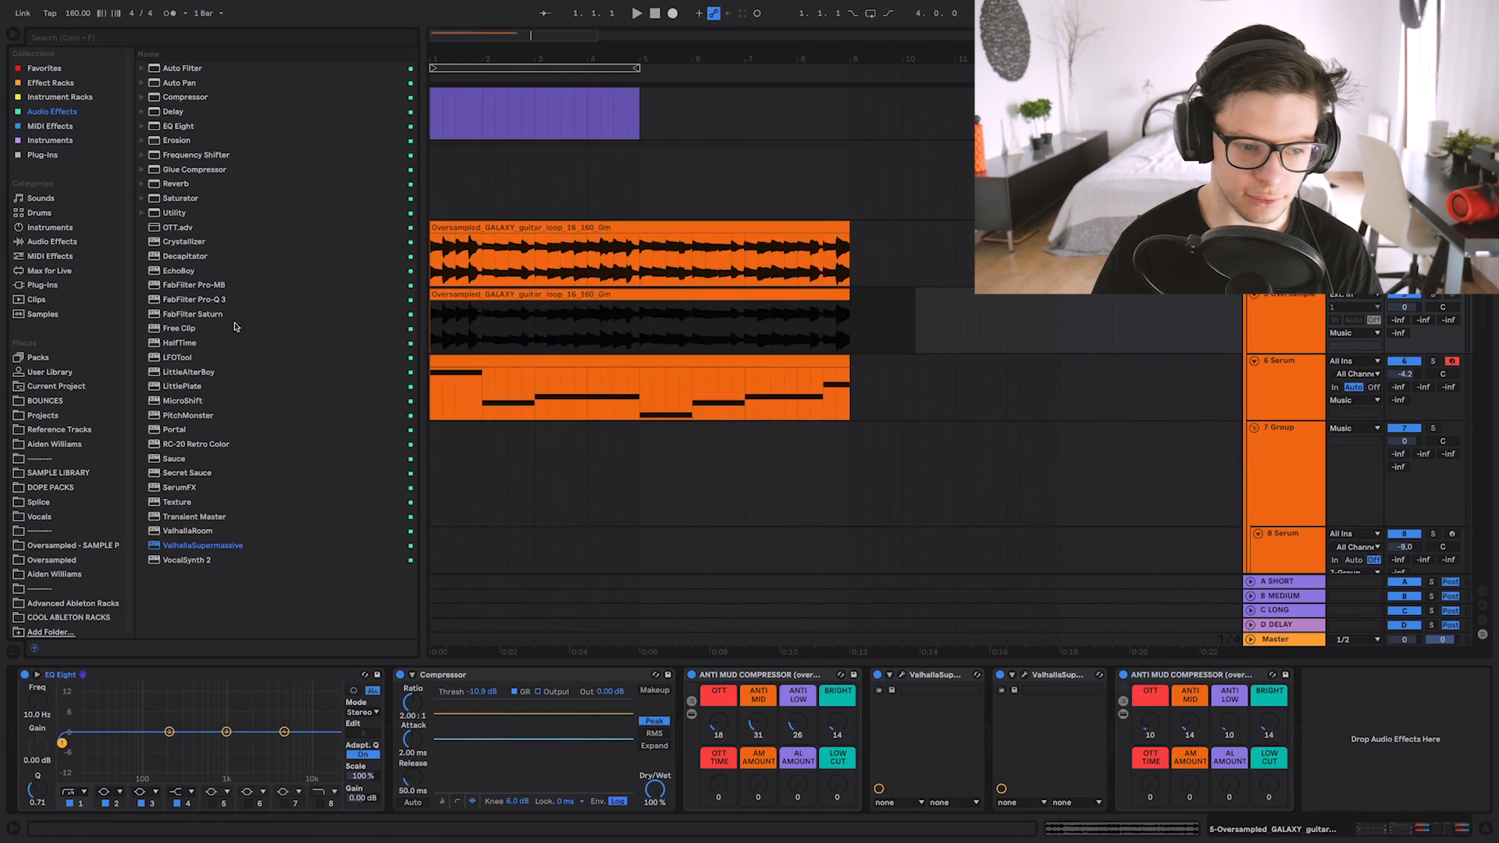
# Replace the duplicated guitar clip with the GALAXY vocal one-shot 10 D# and transpose it to -13 st.
pyautogui.press('Delete')
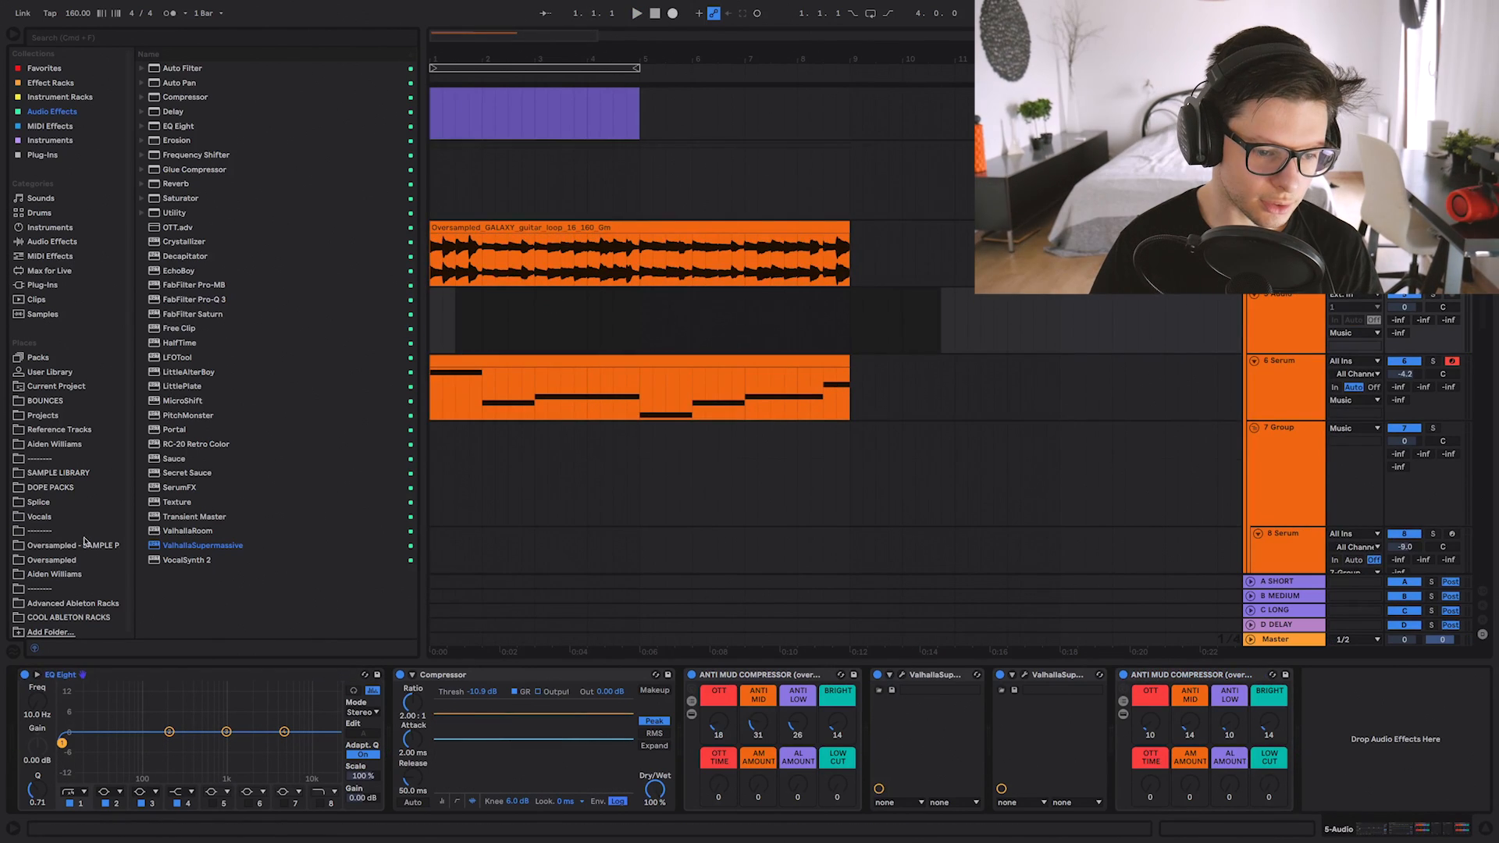
pyautogui.click(86, 546)
pyautogui.click(158, 184)
pyautogui.click(151, 213)
pyautogui.click(160, 242)
pyautogui.click(304, 385)
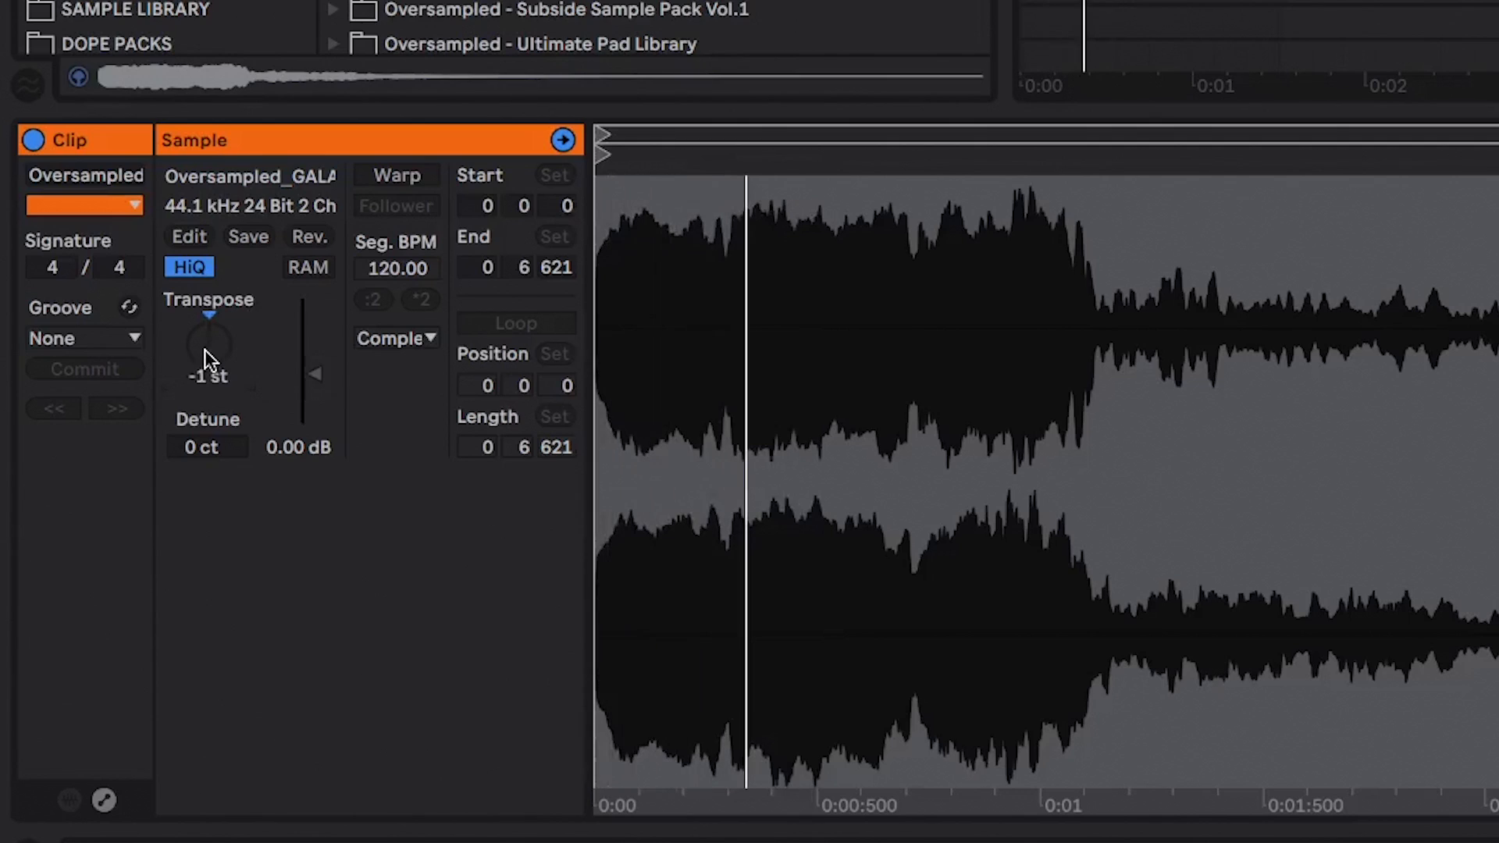
pyautogui.moveTo(205, 350)
pyautogui.mouseDown()
pyautogui.moveTo(228, 351)
pyautogui.moveTo(231, 331)
pyautogui.moveTo(234, 353)
pyautogui.mouseUp()
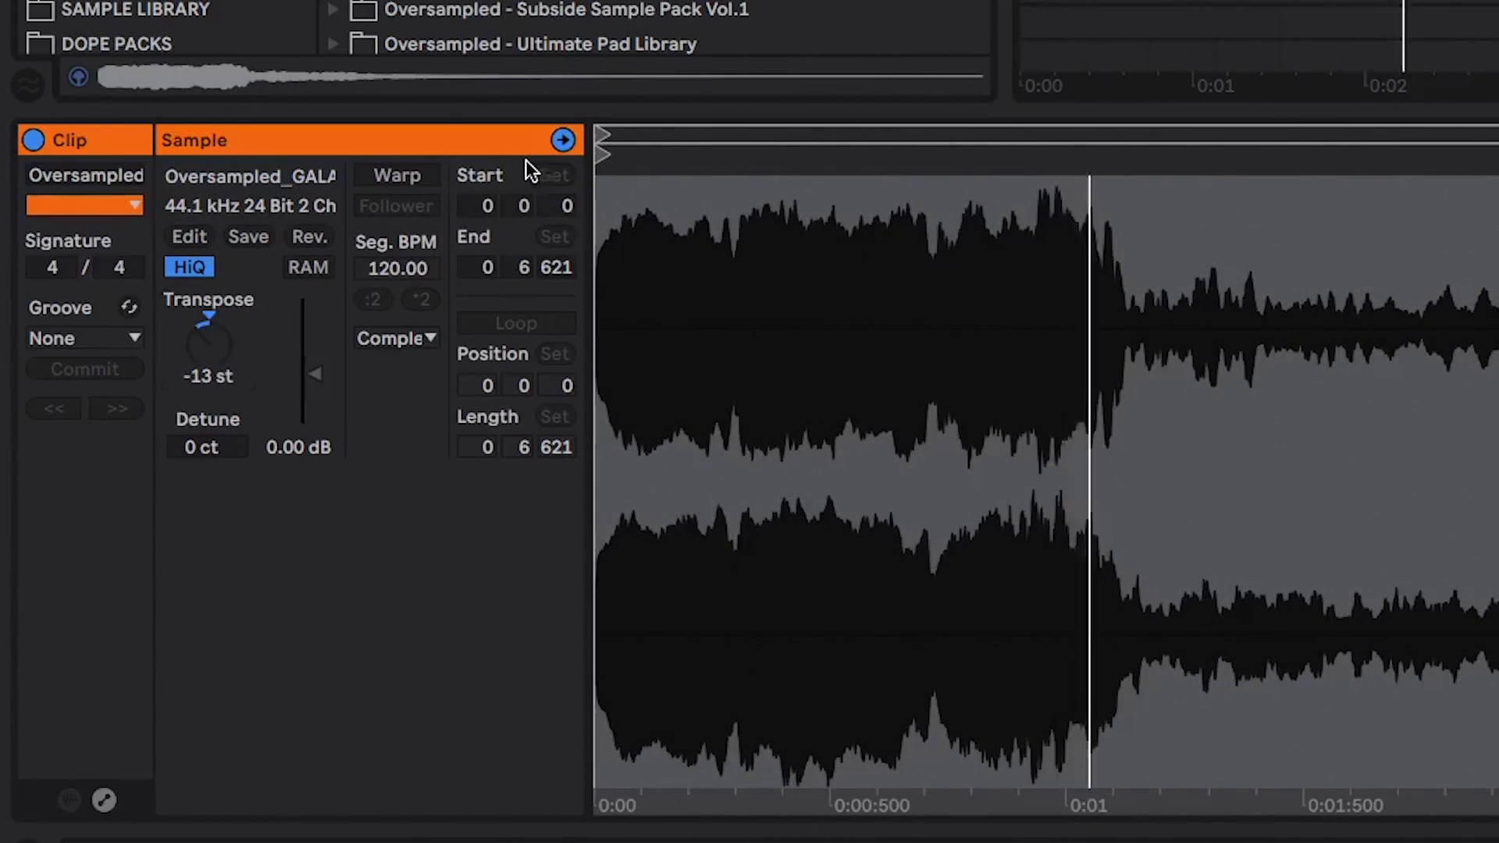
pyautogui.moveTo(184, 368); pyautogui.dragTo(184, 363)
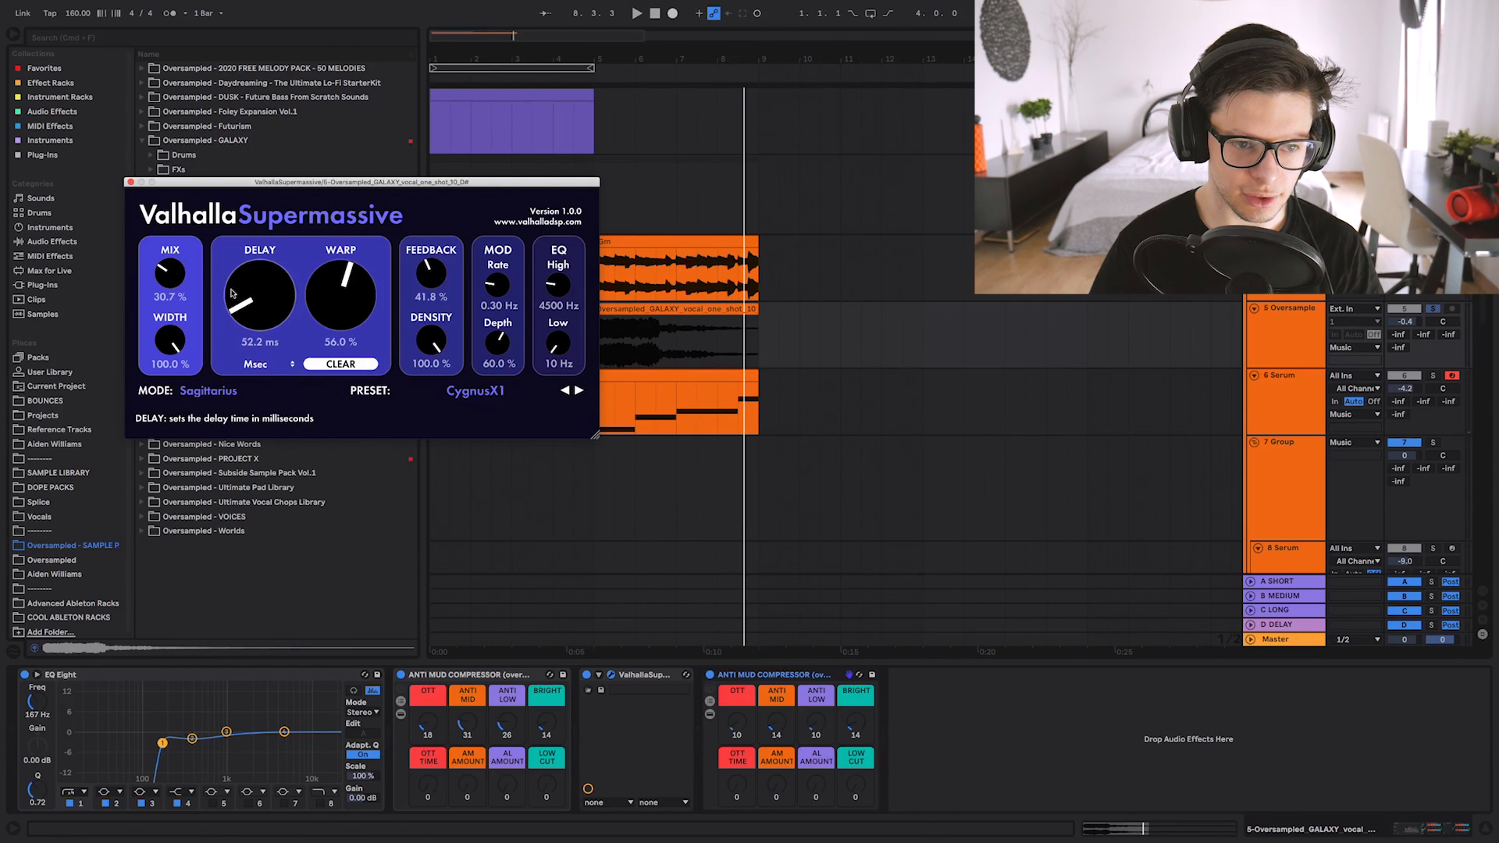
# Automate the ValhallaSupermassive Delay across the vocal clips, sloping down over the first one, and audition the result.
pyautogui.moveTo(234, 182); pyautogui.dragTo(144, 124)
pyautogui.press('a')
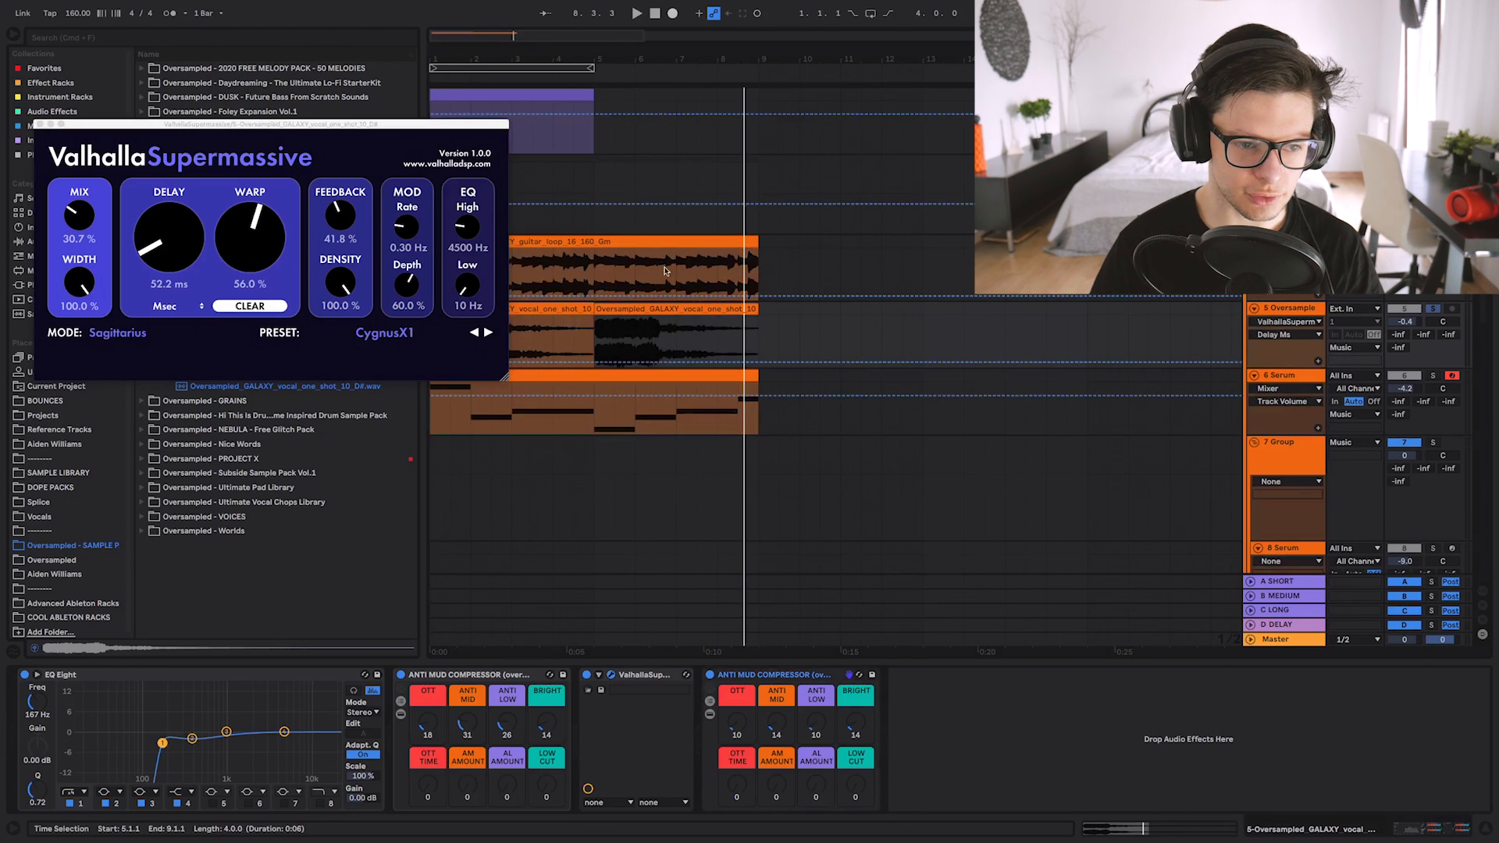
pyautogui.scroll(5, 530, 333)
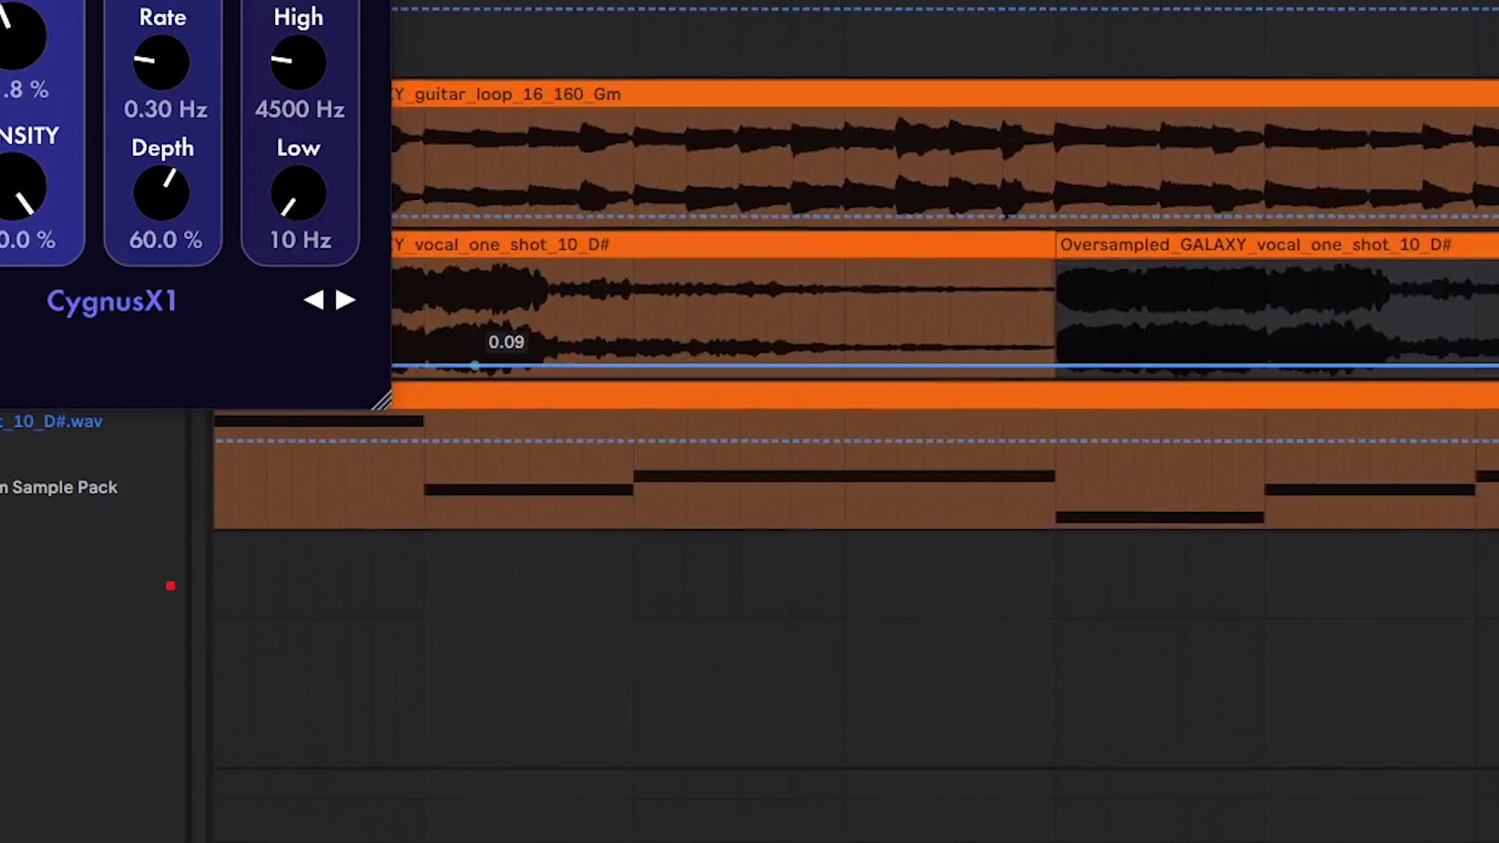
pyautogui.click(627, 335)
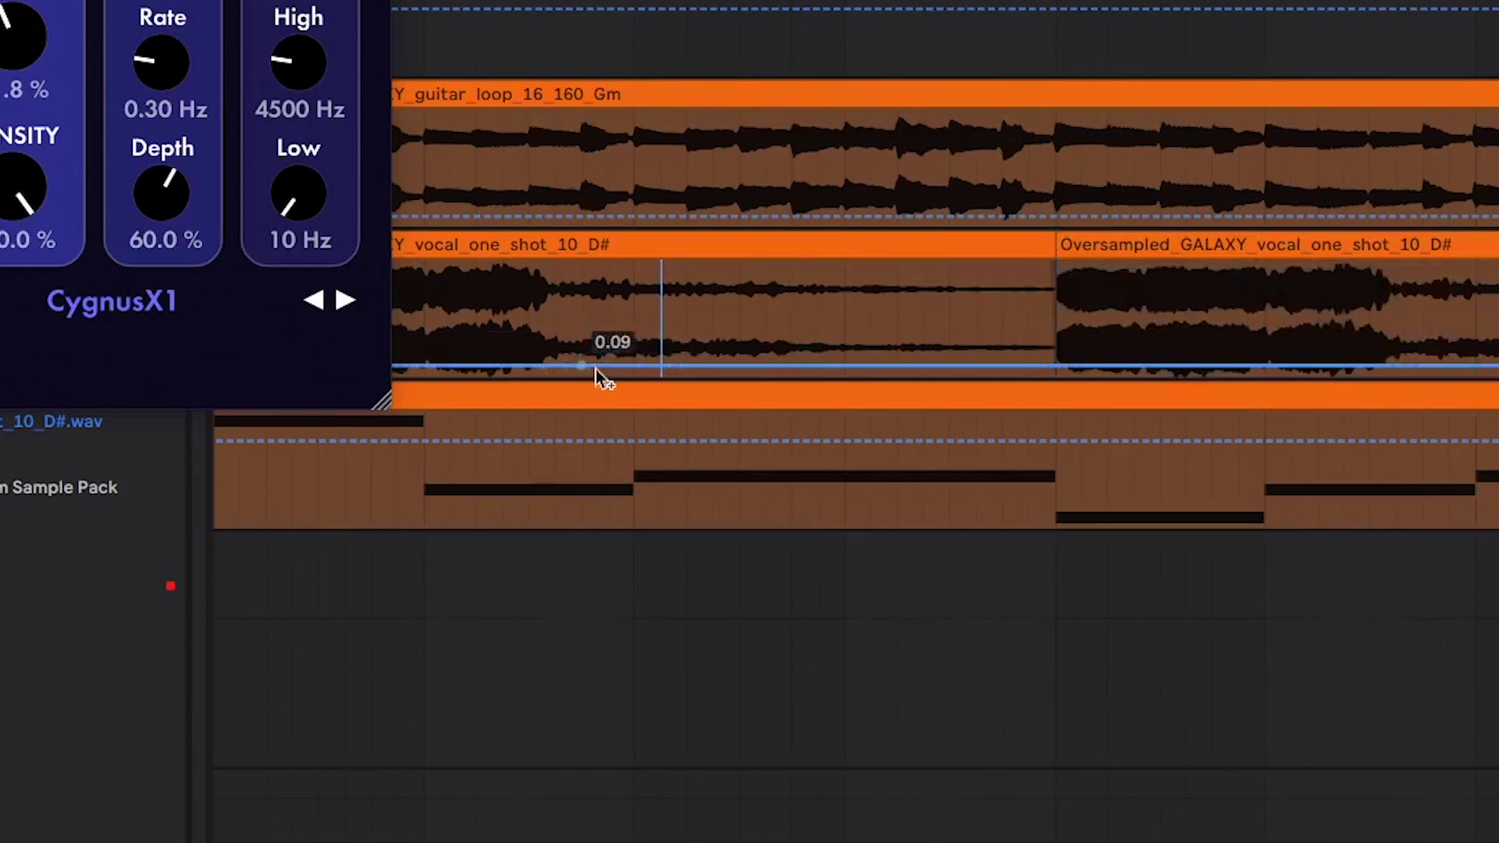
pyautogui.moveTo(635, 324); pyautogui.dragTo(502, 321)
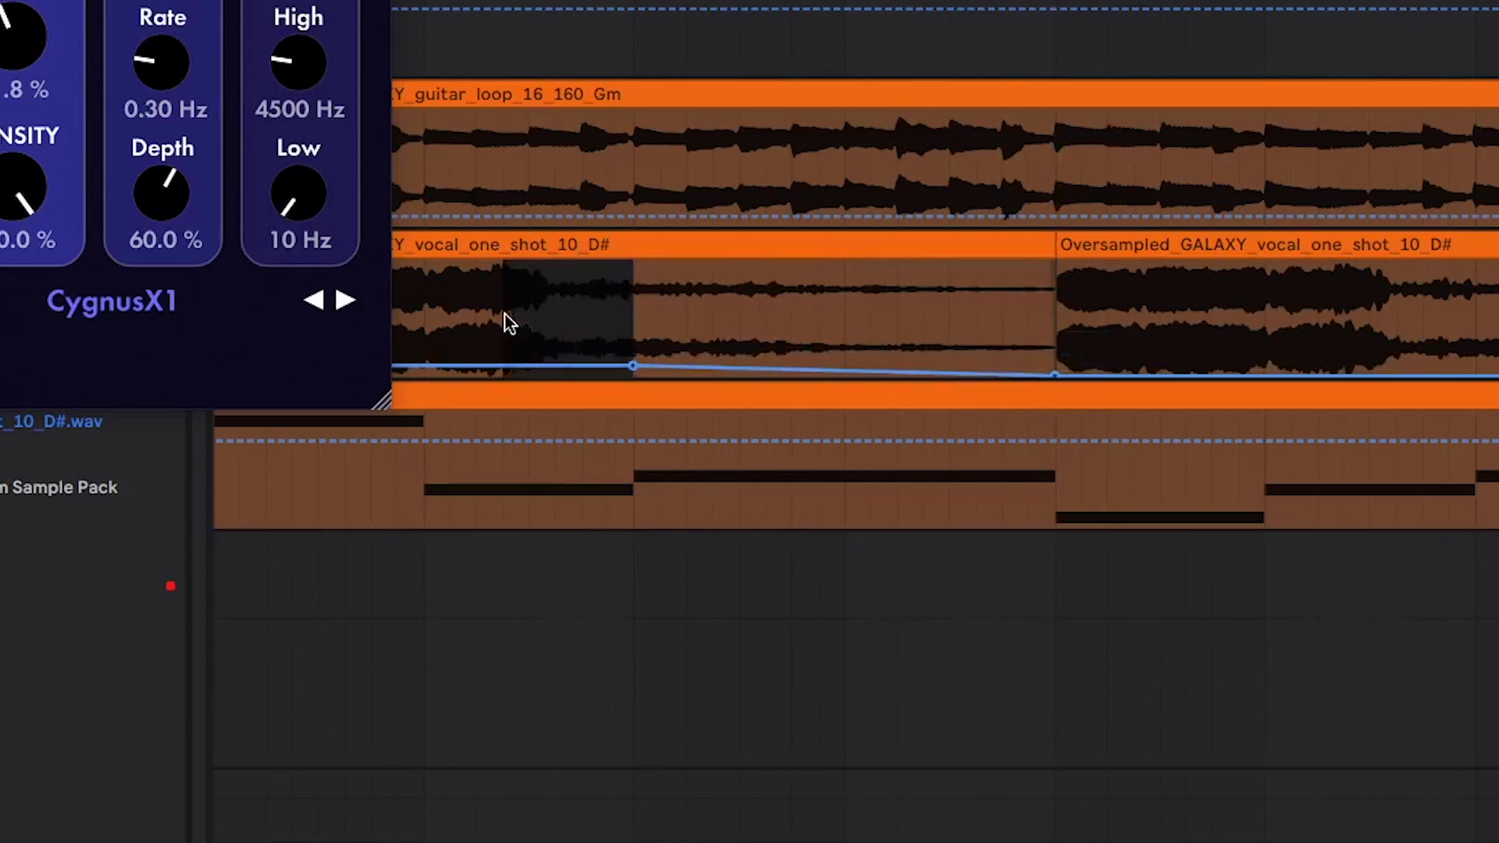
pyautogui.press('space')
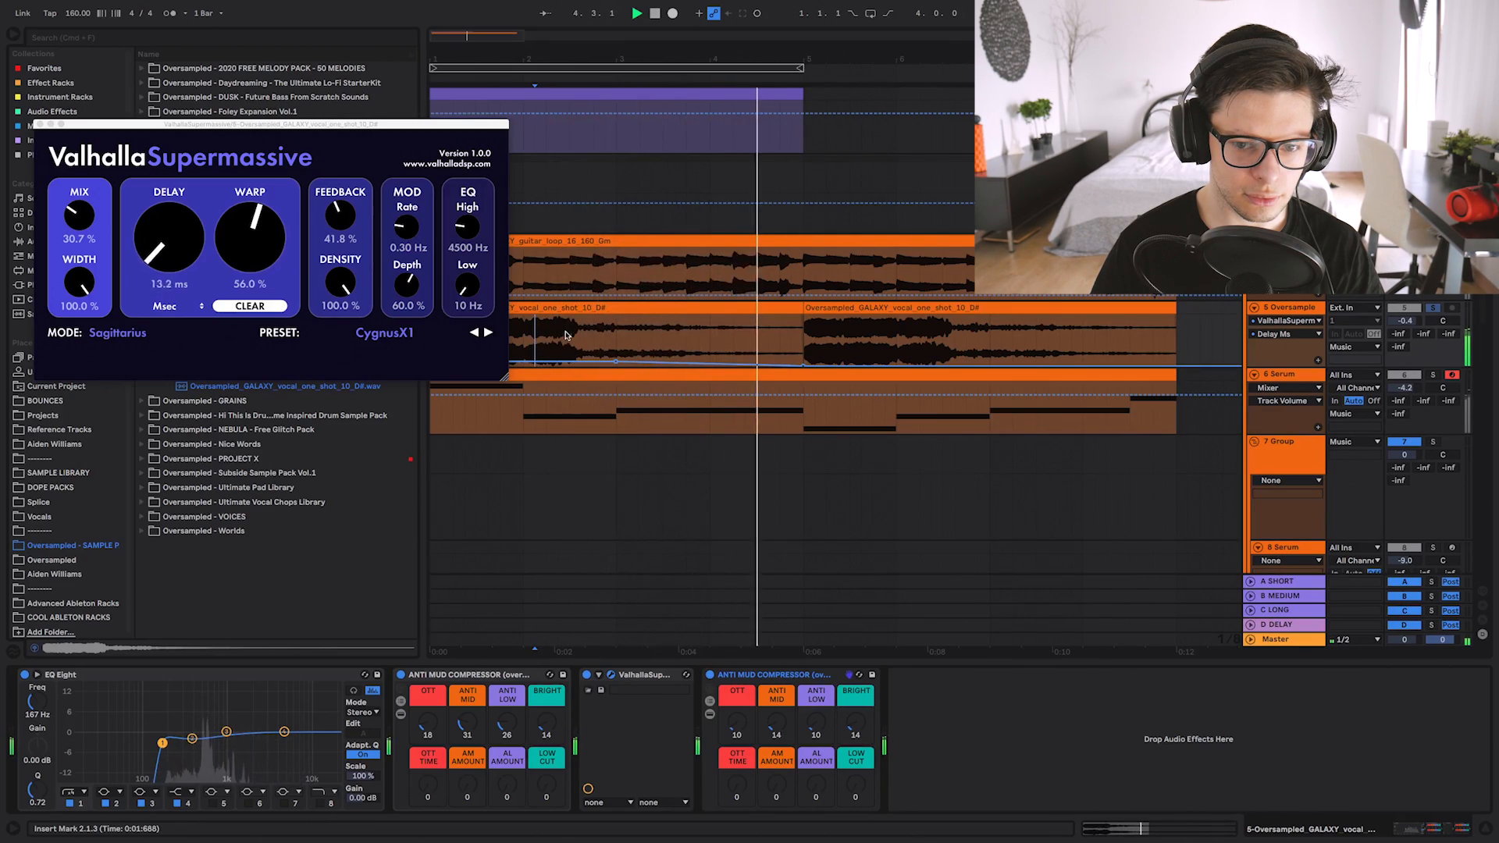
pyautogui.press('space')
pyautogui.click(756, 335)
pyautogui.press('space')
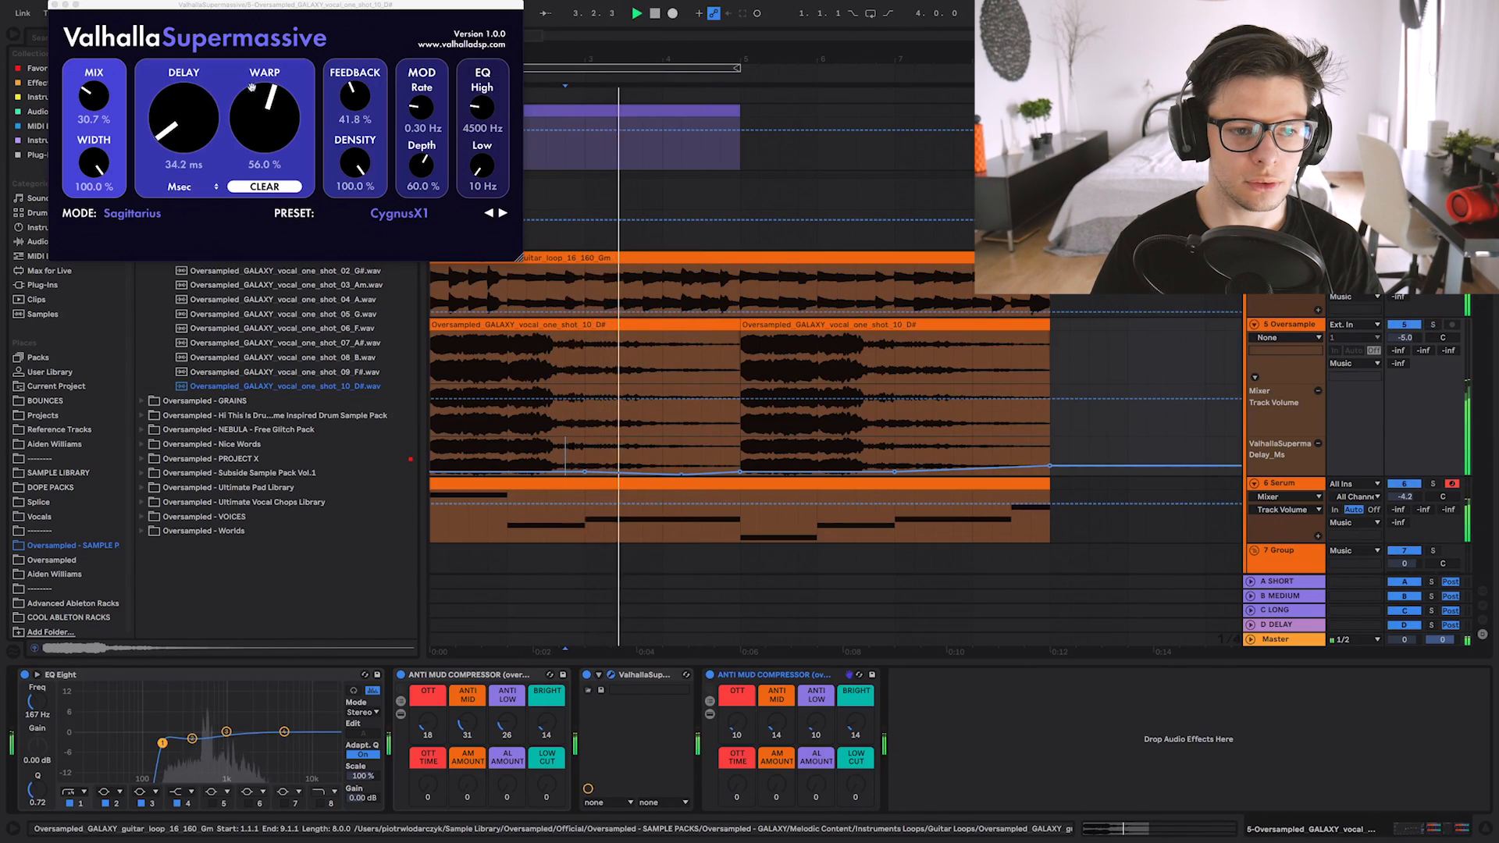
pyautogui.click(52, 6)
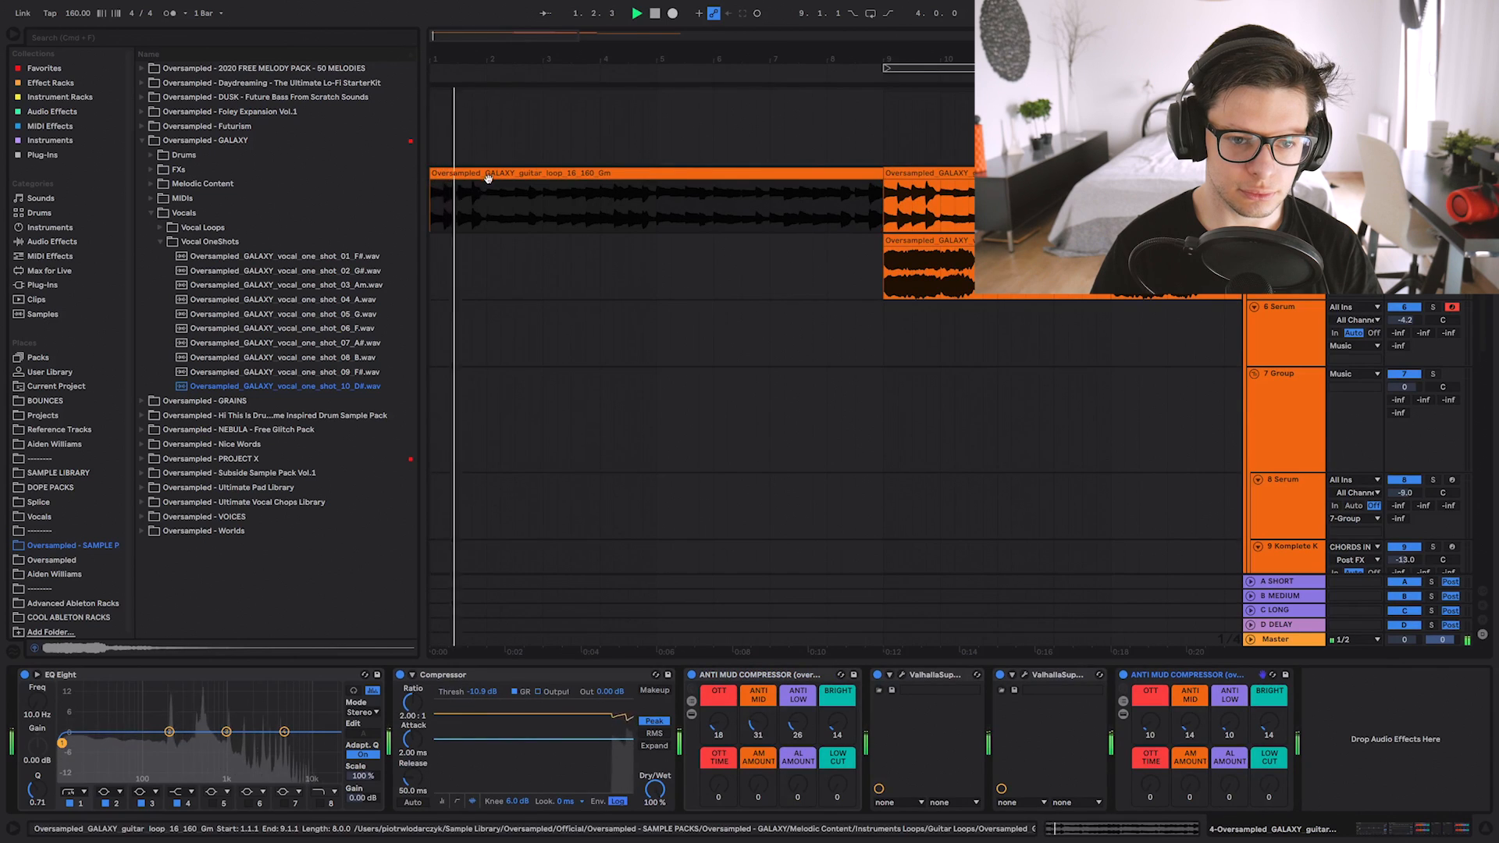
# Warp the first guitar loop clip in Texture mode and transpose it to -12 st.
pyautogui.doubleClick(487, 178)
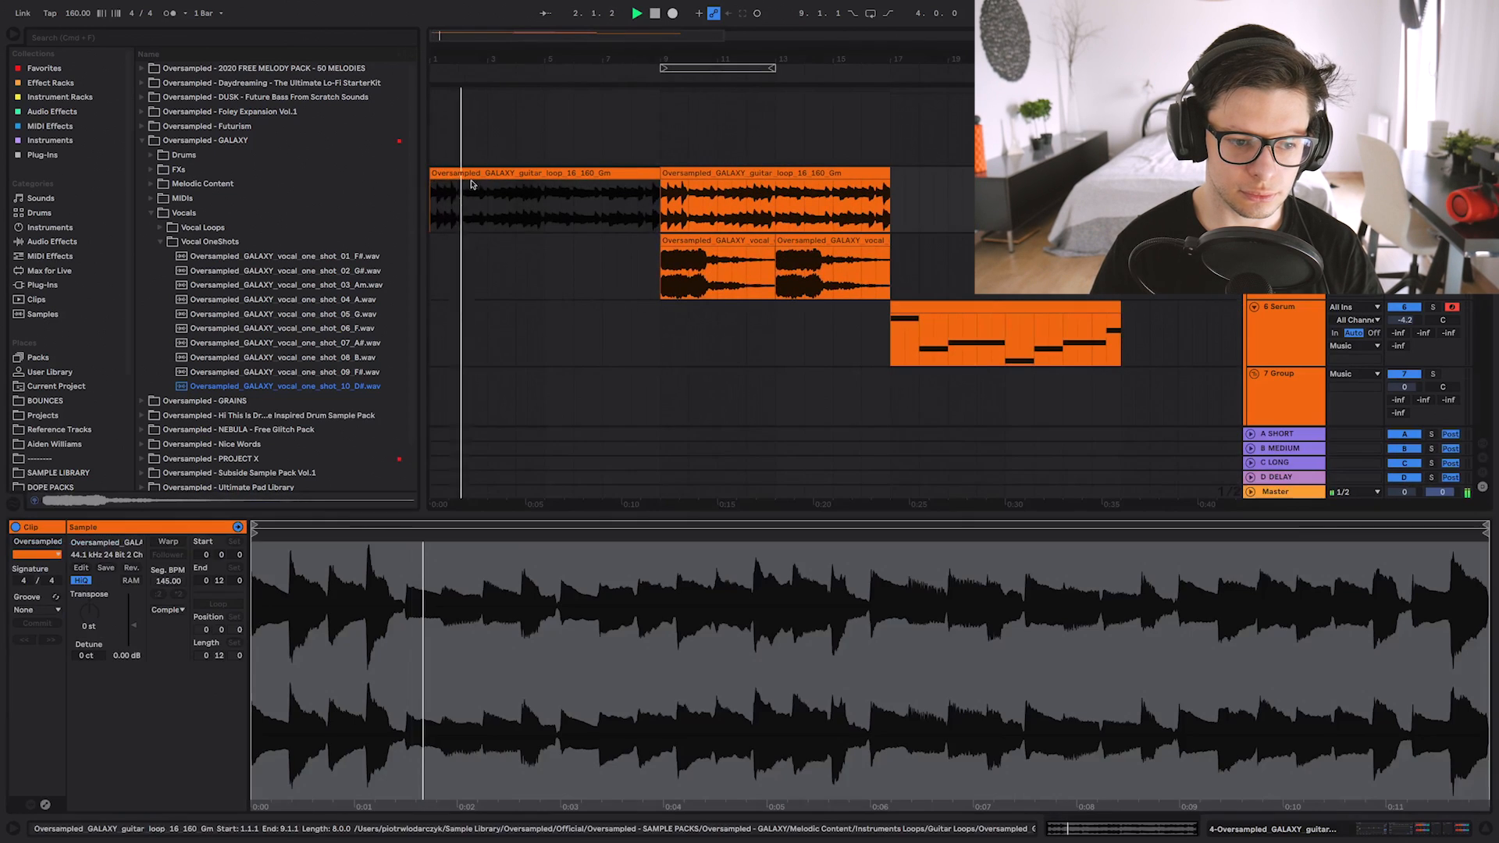
pyautogui.click(169, 540)
pyautogui.click(169, 611)
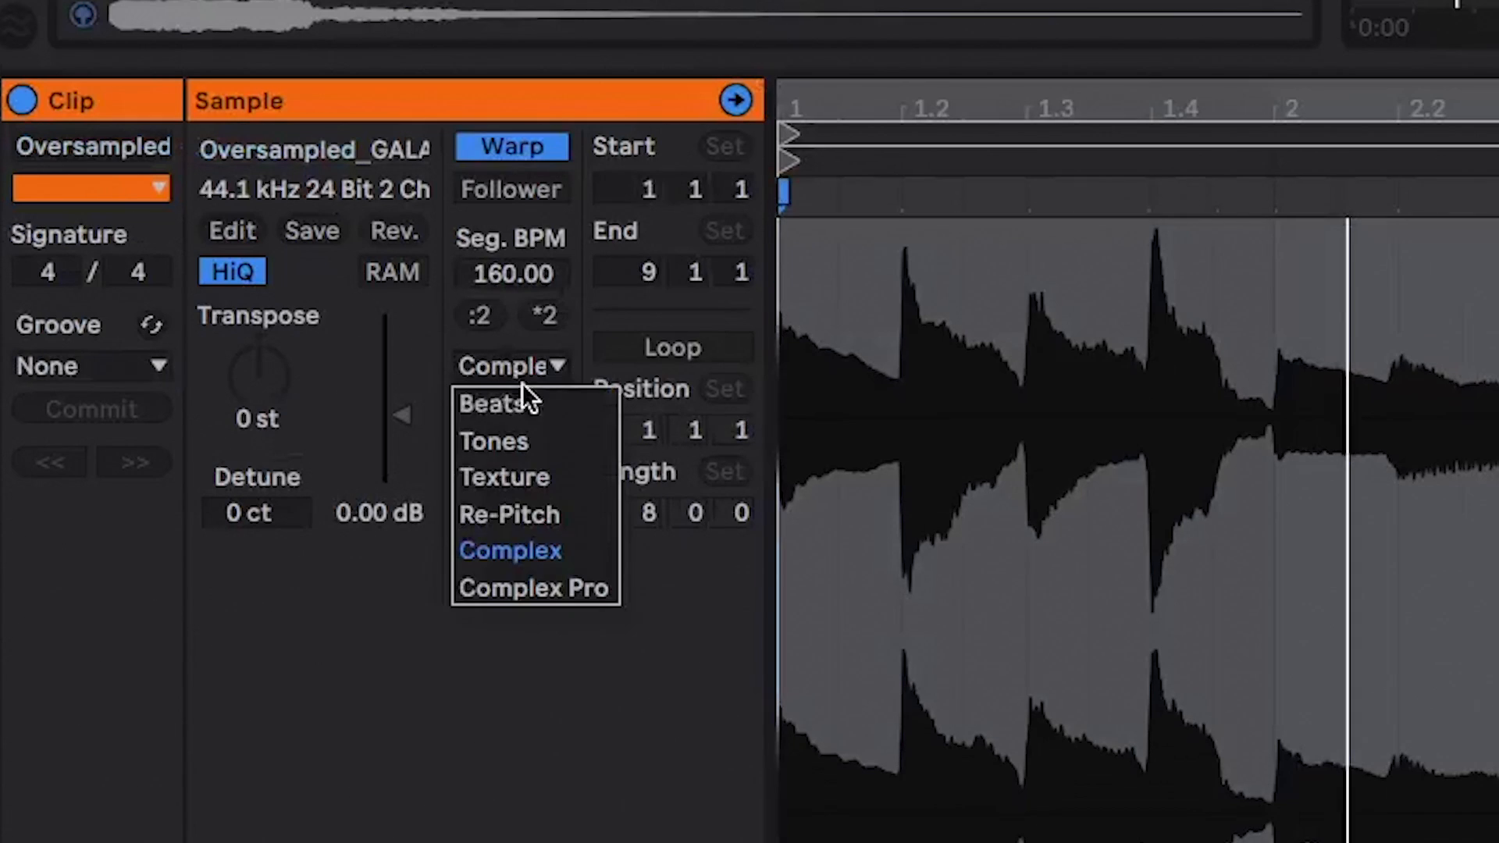
pyautogui.click(541, 478)
pyautogui.moveTo(250, 412); pyautogui.dragTo(251, 484)
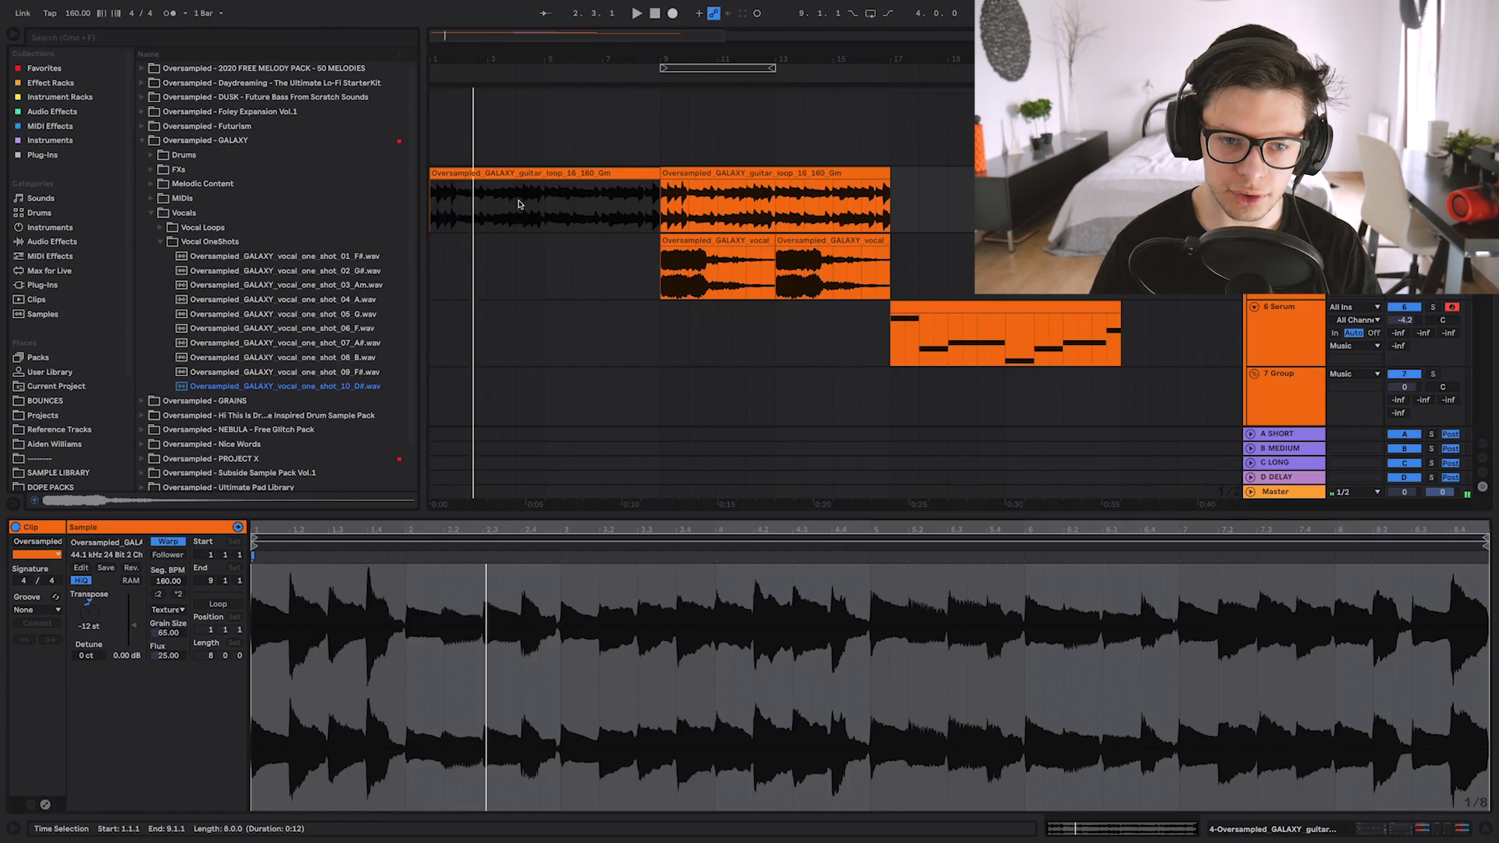
# Duplicate the guitar track, delete the surplus loop clips and solo the copy for playback.
pyautogui.press('super+d')
pyautogui.click(502, 173)
pyautogui.press('Delete')
pyautogui.click(695, 241)
pyautogui.press('Delete')
pyautogui.press('space')
pyautogui.click(1433, 240)
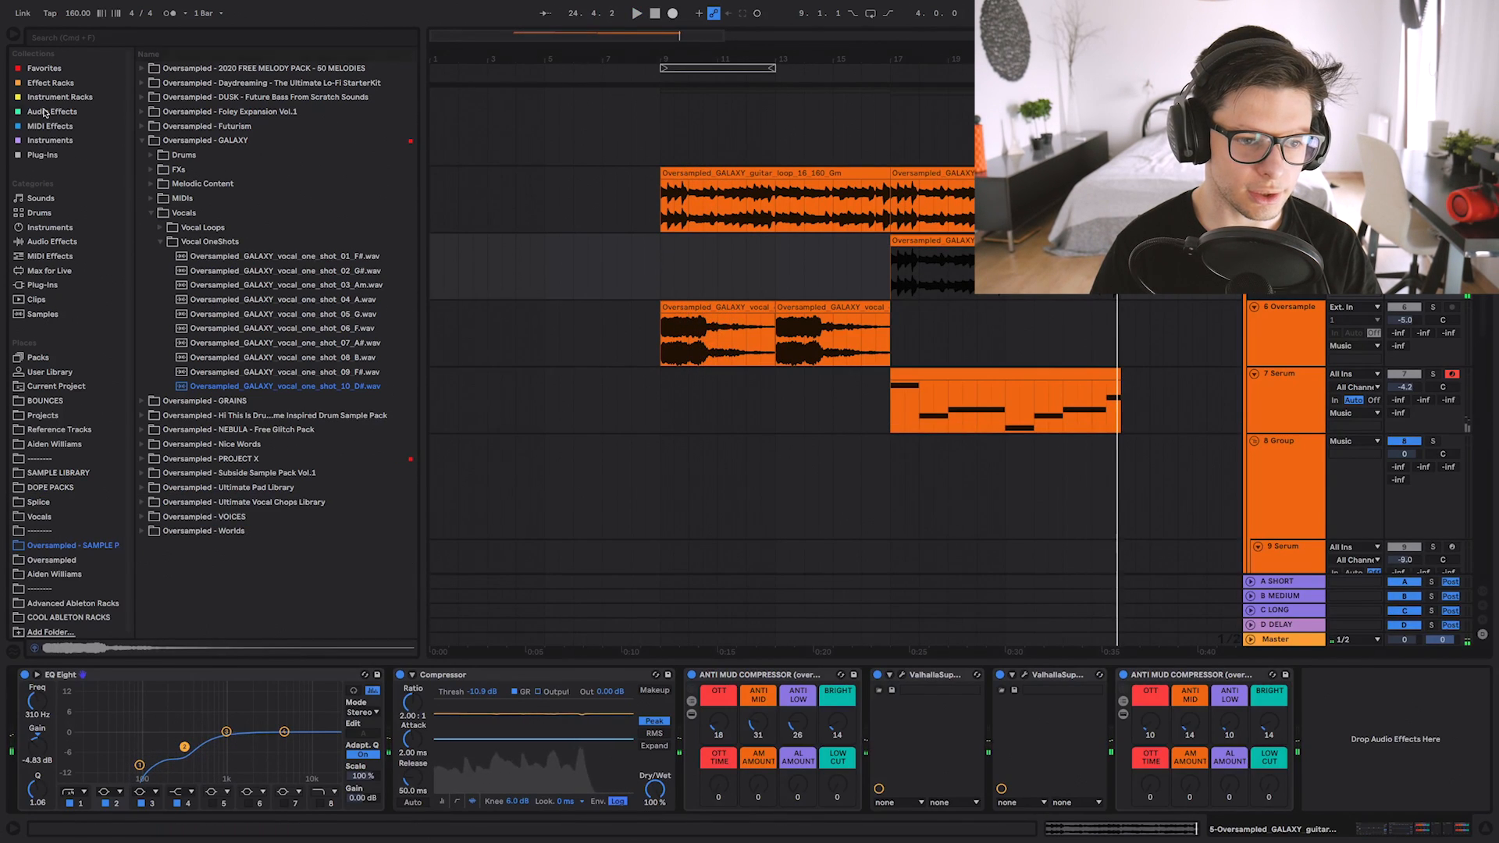
# Add an EQ Eight cutting lows and highs to the low guitar copy and raise its last ANTI MUD COMPRESSOR's Bright to 34.
pyautogui.click(47, 112)
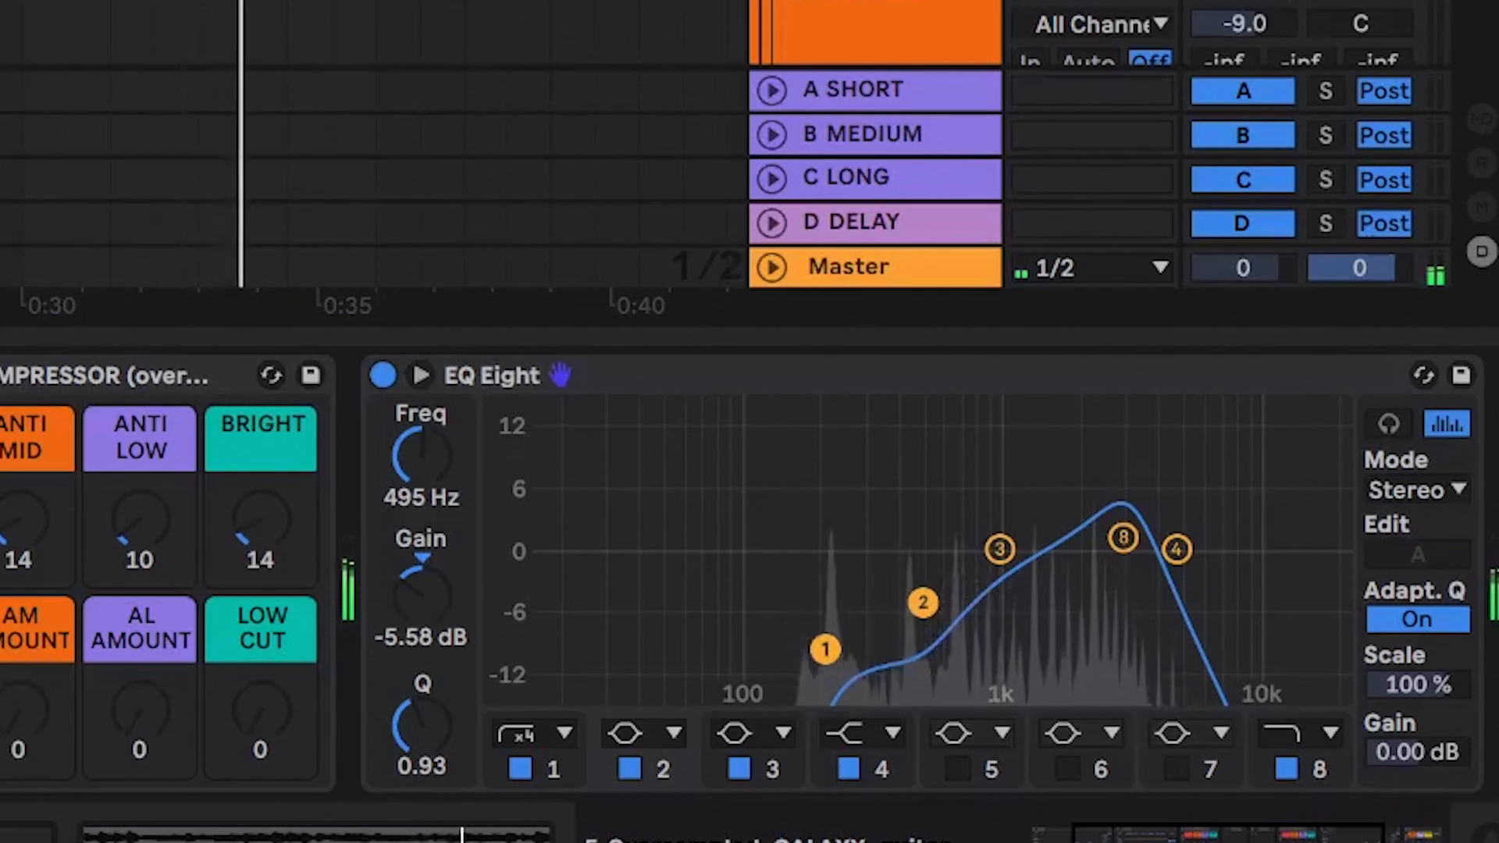
pyautogui.moveTo(261, 522); pyautogui.dragTo(261, 483)
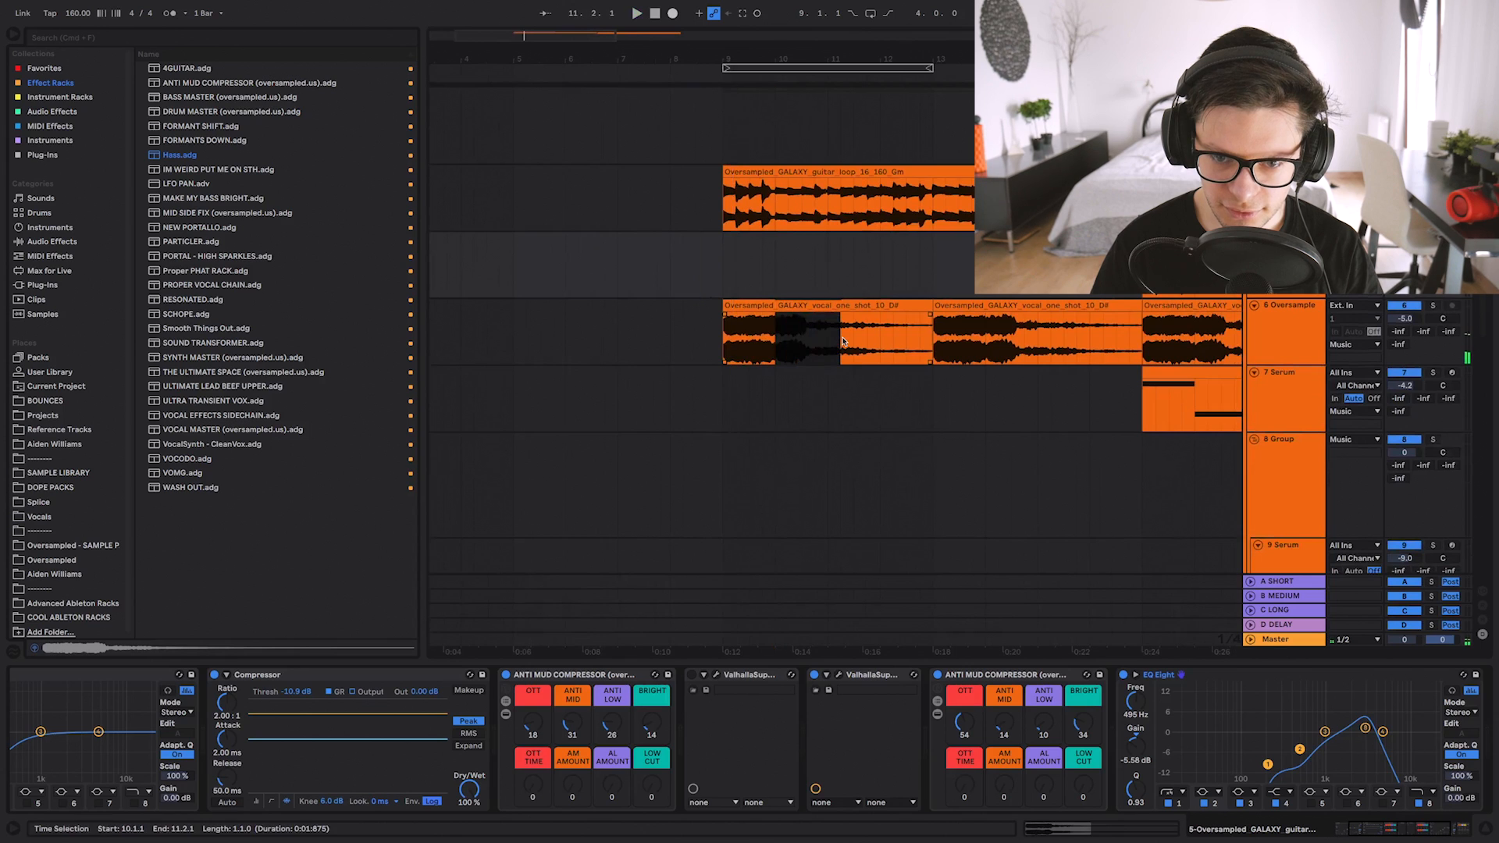
# Place the selected vocal section so it leads into bar 9, reverse it and add a fade.
pyautogui.moveTo(817, 306); pyautogui.dragTo(699, 322)
pyautogui.press('r')
pyautogui.press('Right')
pyautogui.press('alt+super+f')
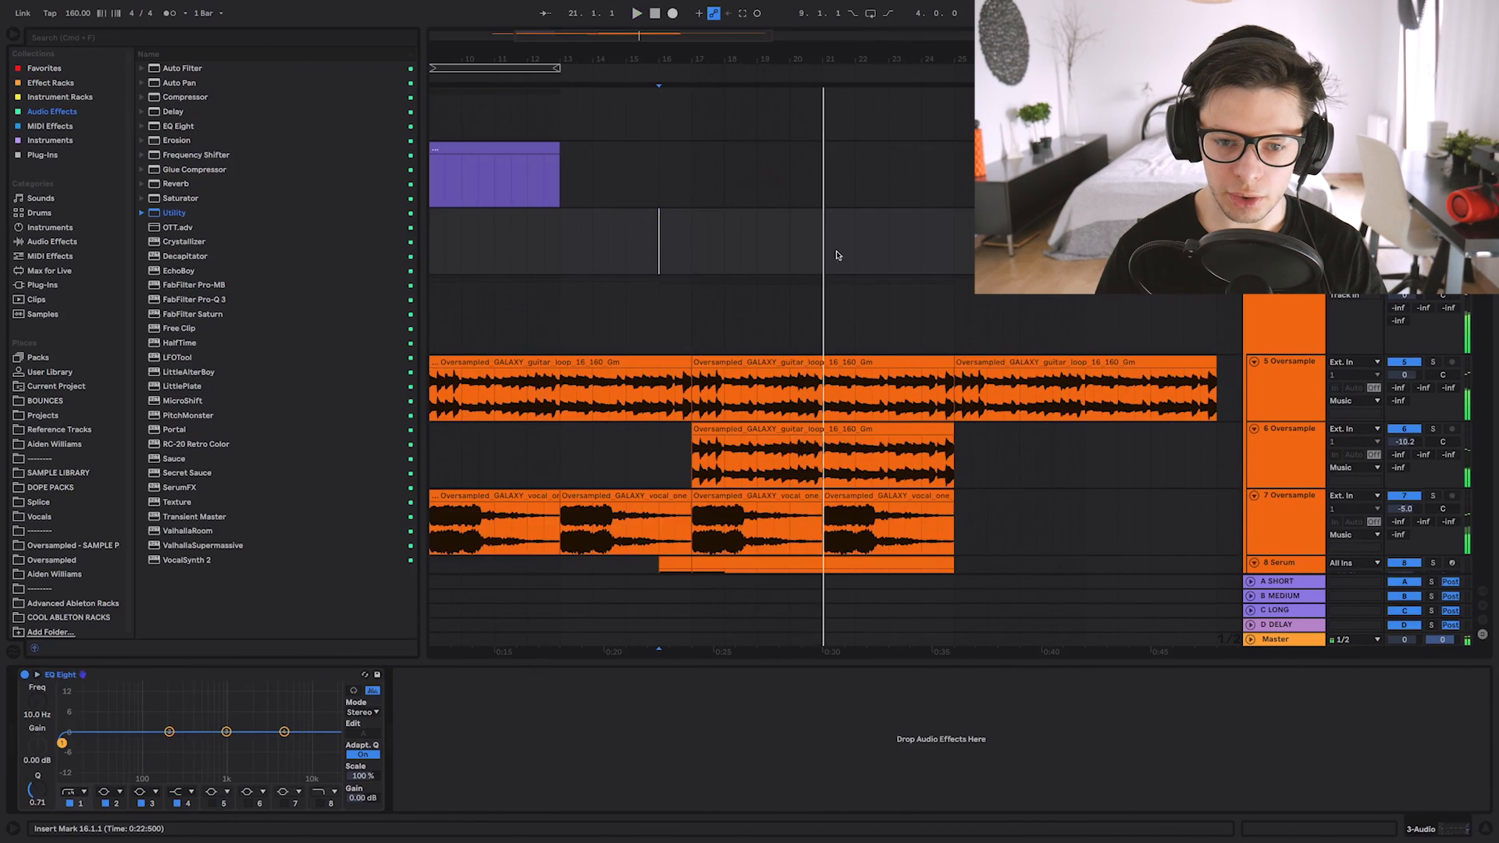
# Audition snares in the Oversampled sample folder and load 100_snare_71 into the drum rack.
pyautogui.scroll(2, 761, 252)
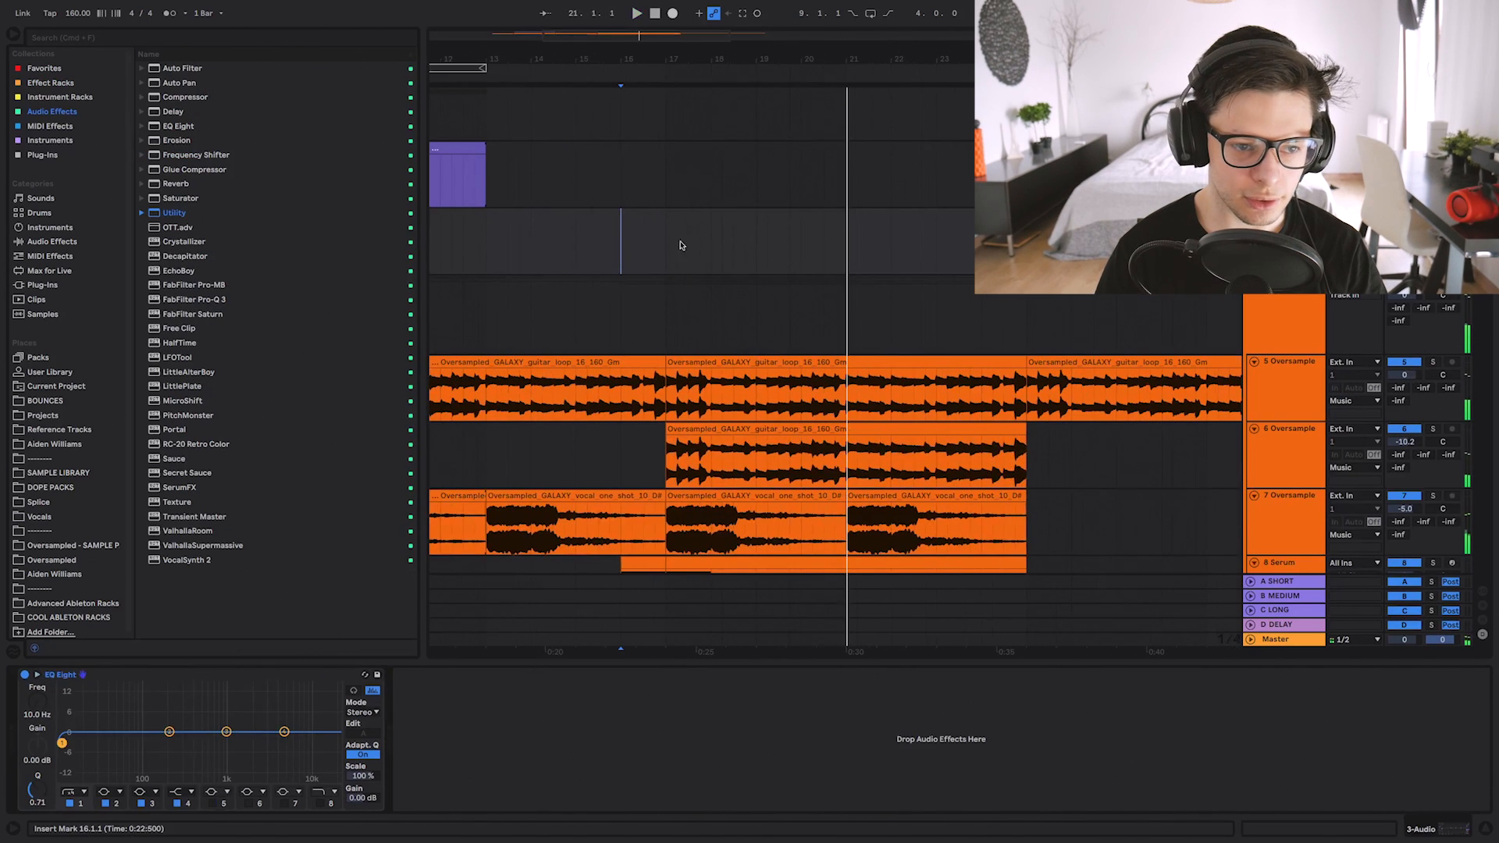
pyautogui.click(62, 557)
pyautogui.click(142, 68)
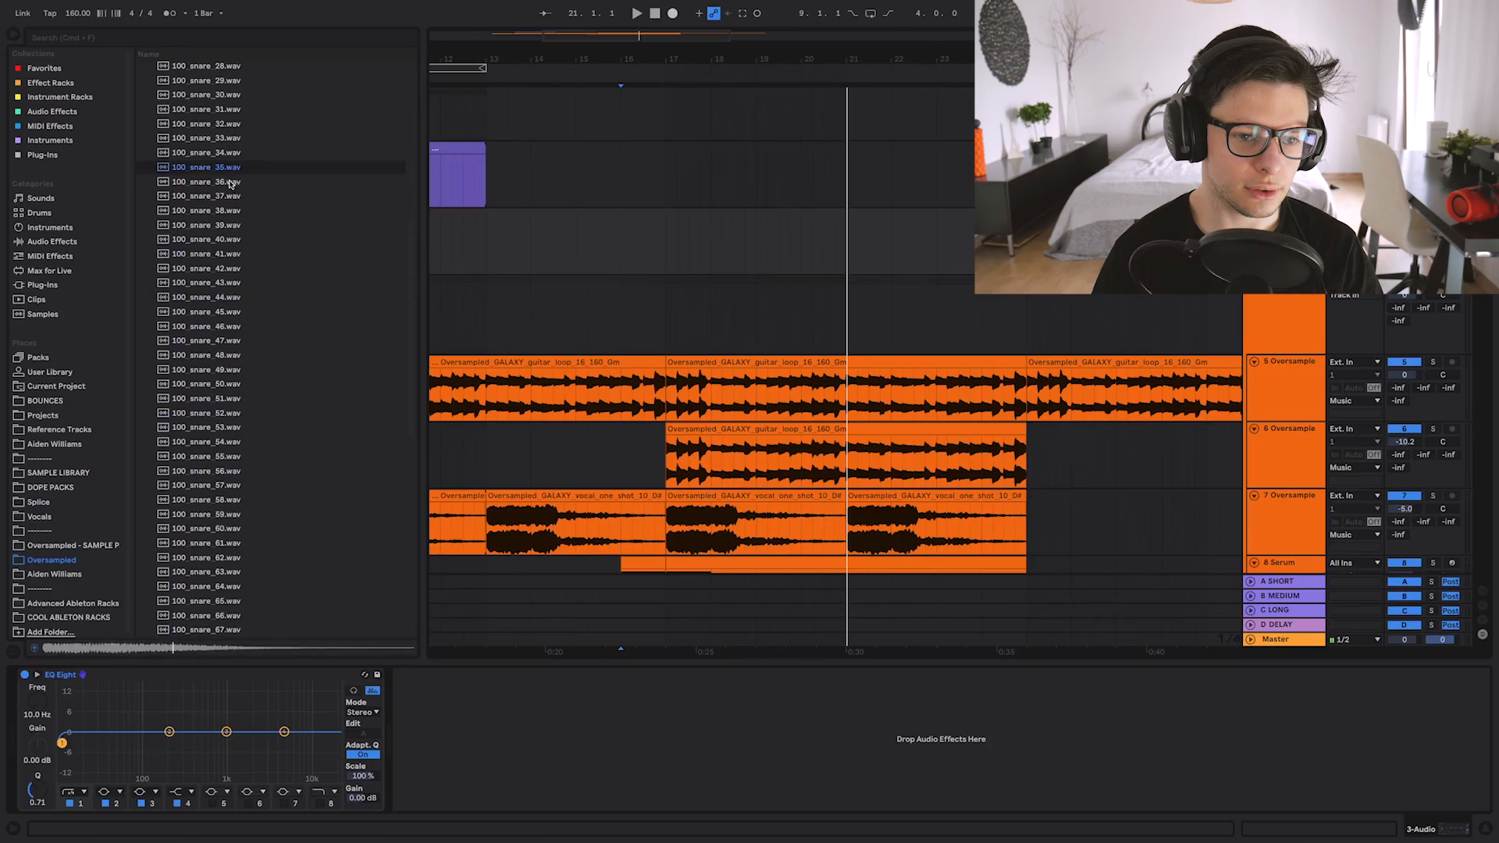
pyautogui.scroll(-6, 243, 523)
pyautogui.click(222, 203)
pyautogui.moveTo(221, 203); pyautogui.dragTo(1070, 239)
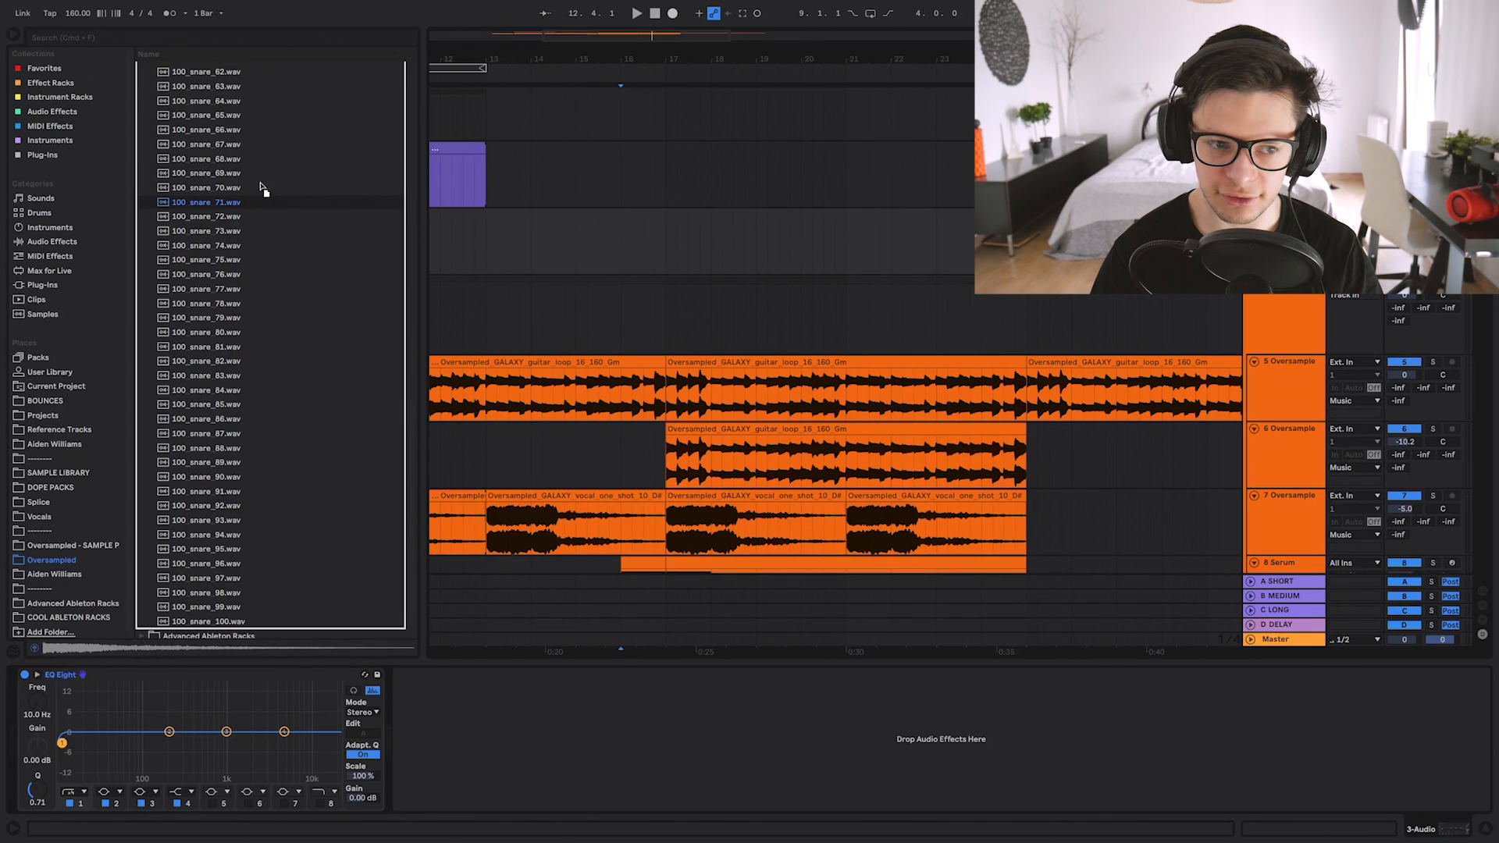
# Program the drum clip at bar 17 with a pattern using 100_snare_88, 100_snare_91 and 100_kick_31, and play it.
pyautogui.click(597, 170)
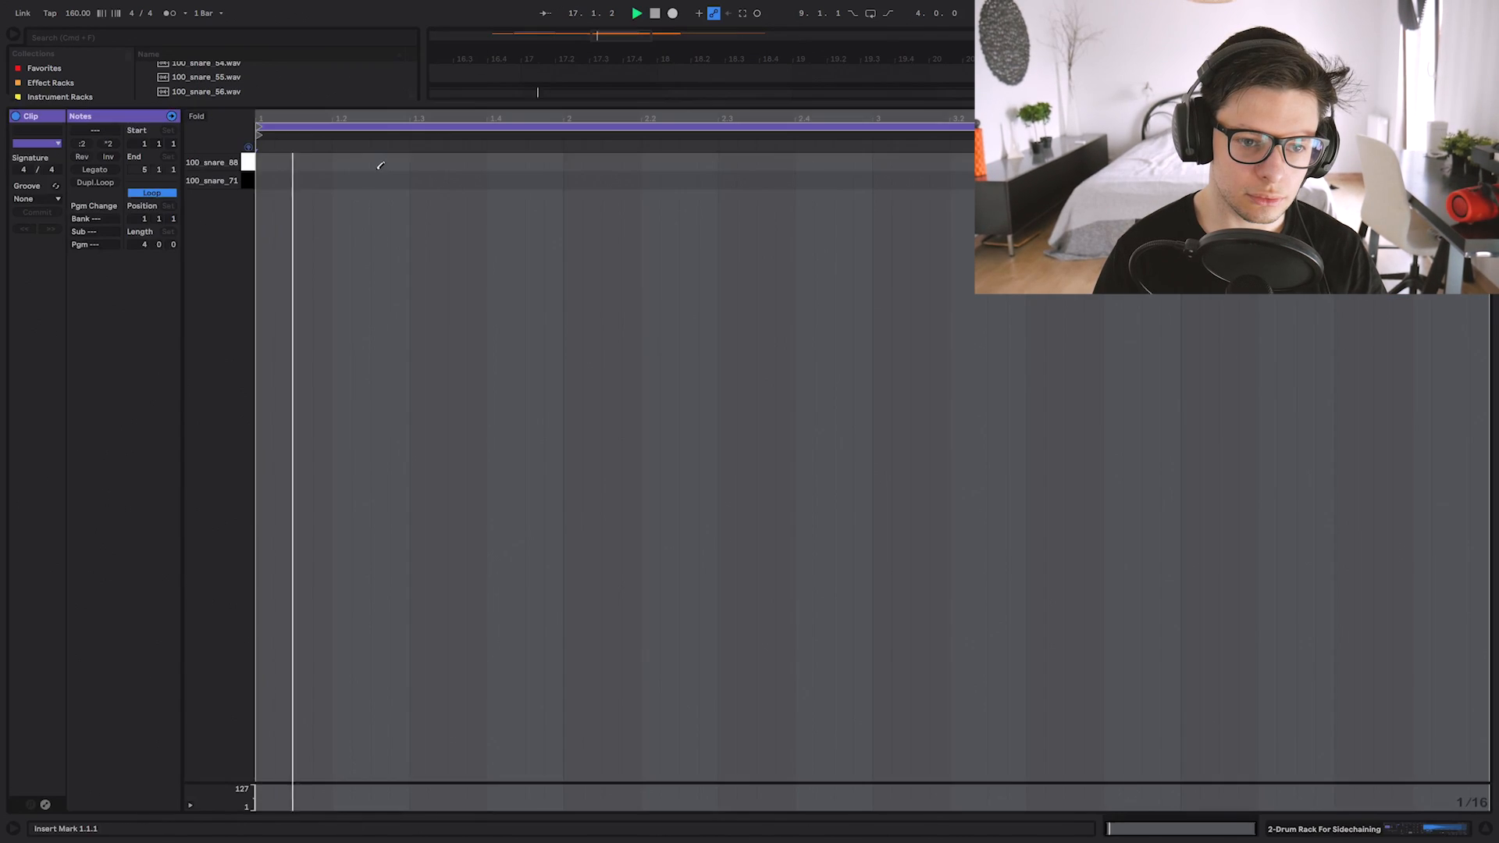
pyautogui.moveTo(411, 169); pyautogui.dragTo(261, 171)
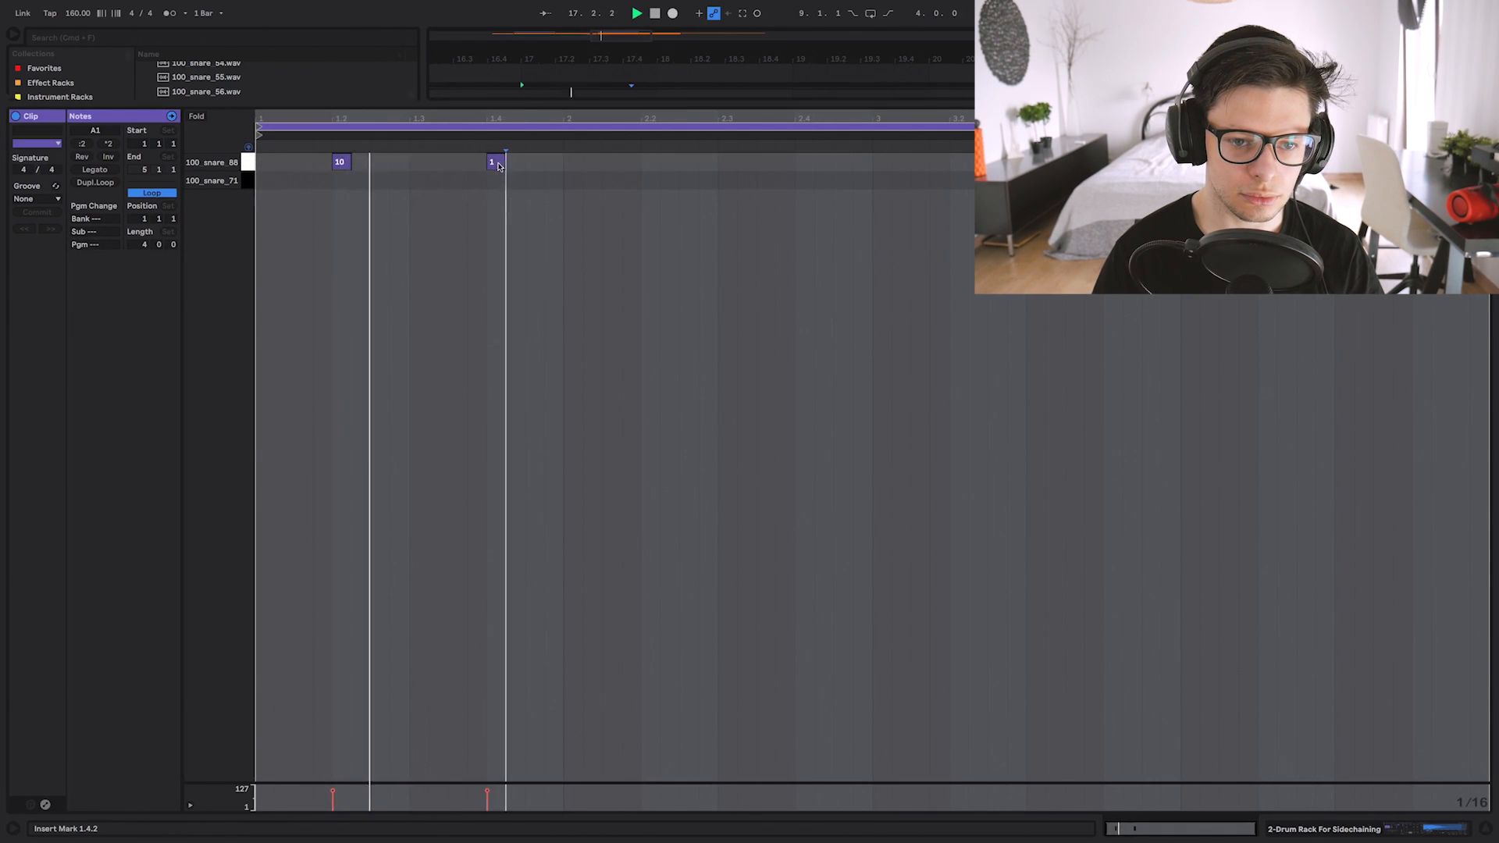
pyautogui.moveTo(501, 164); pyautogui.dragTo(264, 166)
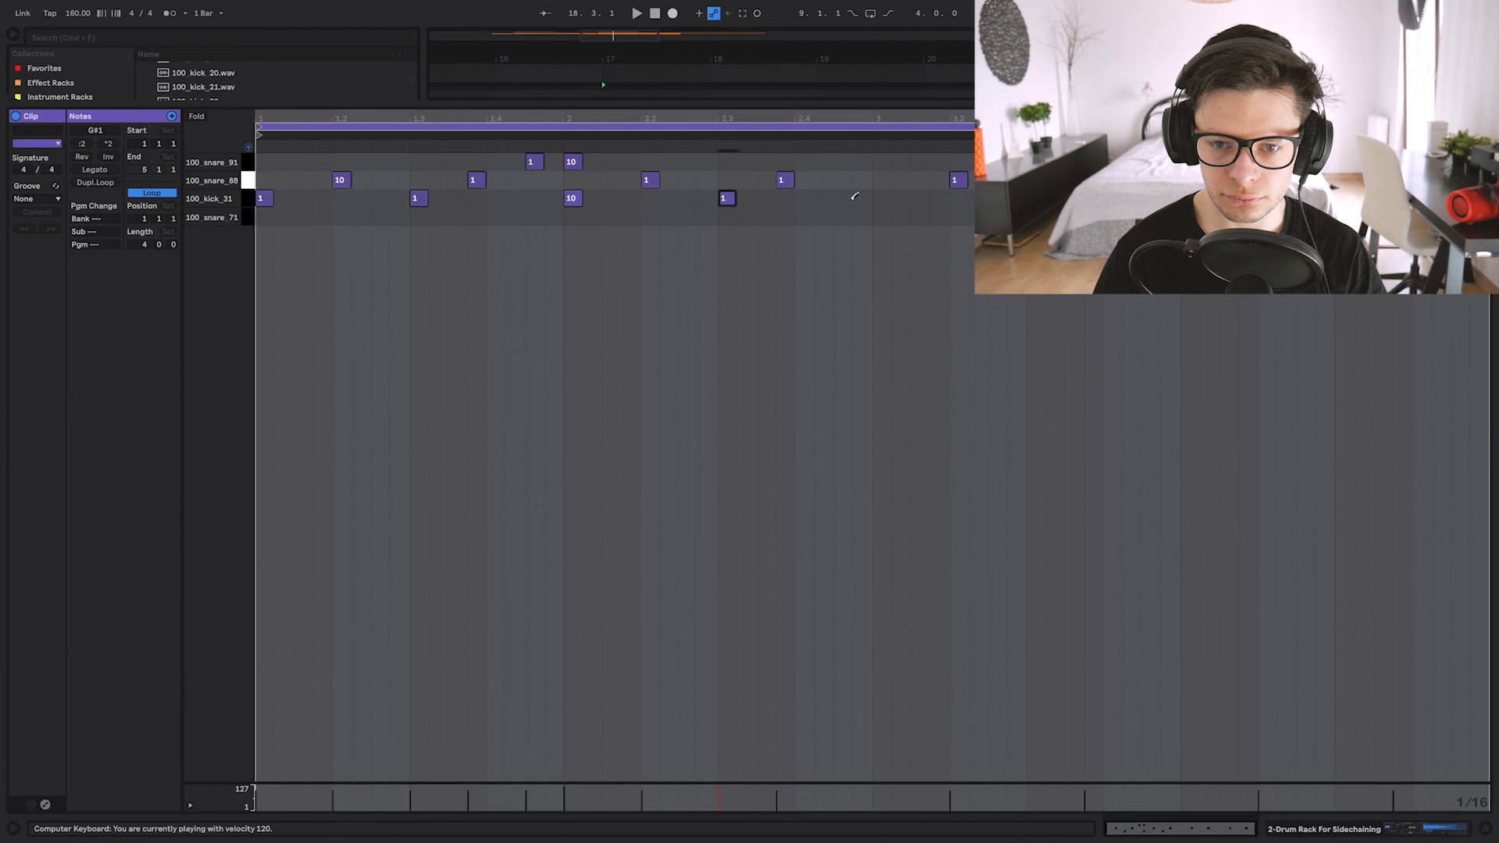
pyautogui.press('space')
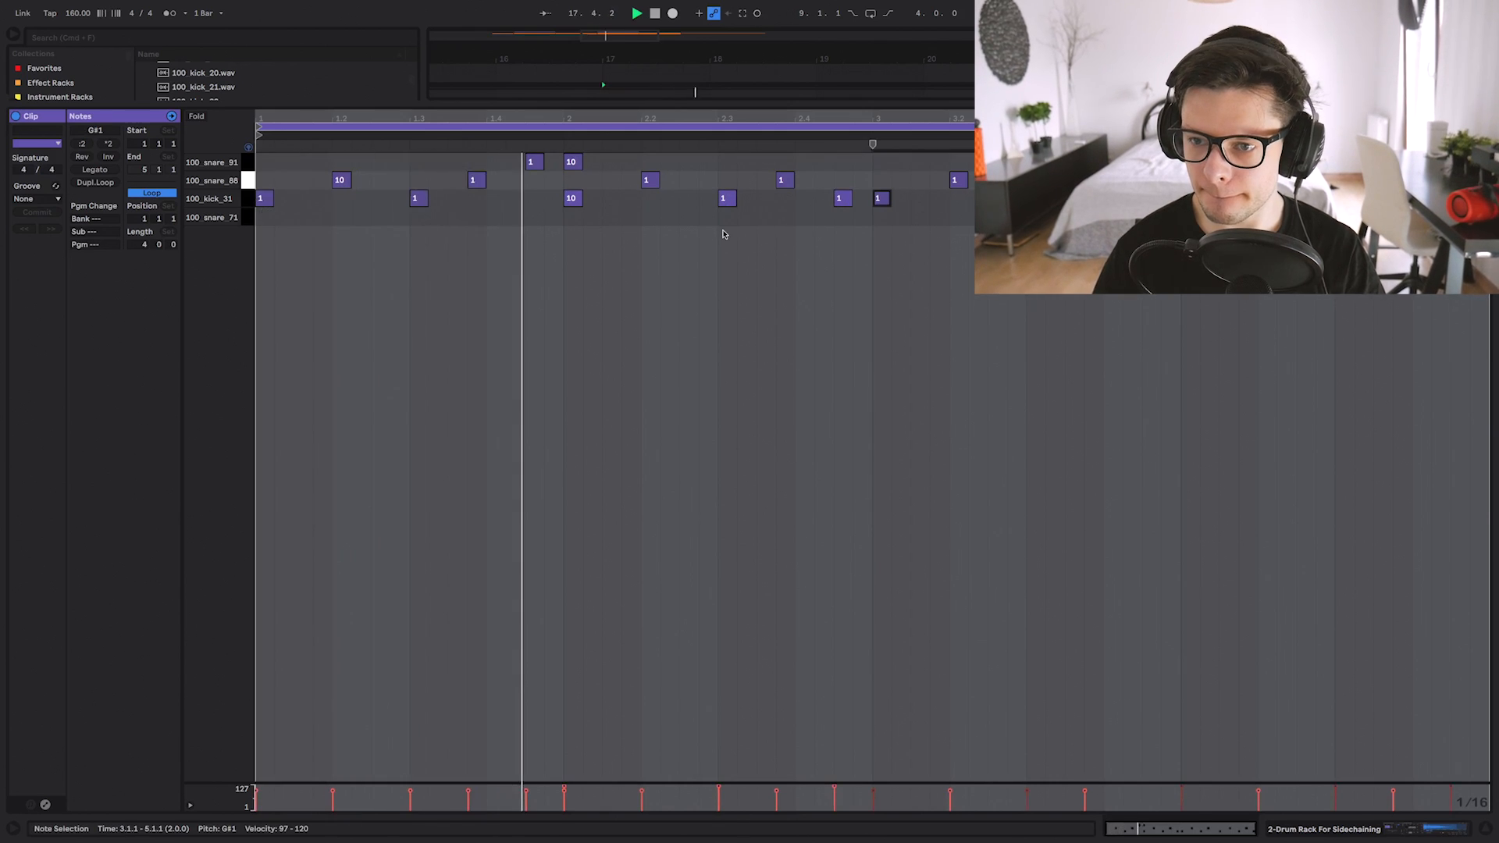
# Add the hihatson69 sample to the drum rack and program offbeat hi-hats through the drum clip.
pyautogui.hotkey('shift', 'Tab')
pyautogui.doubleClick(773, 89)
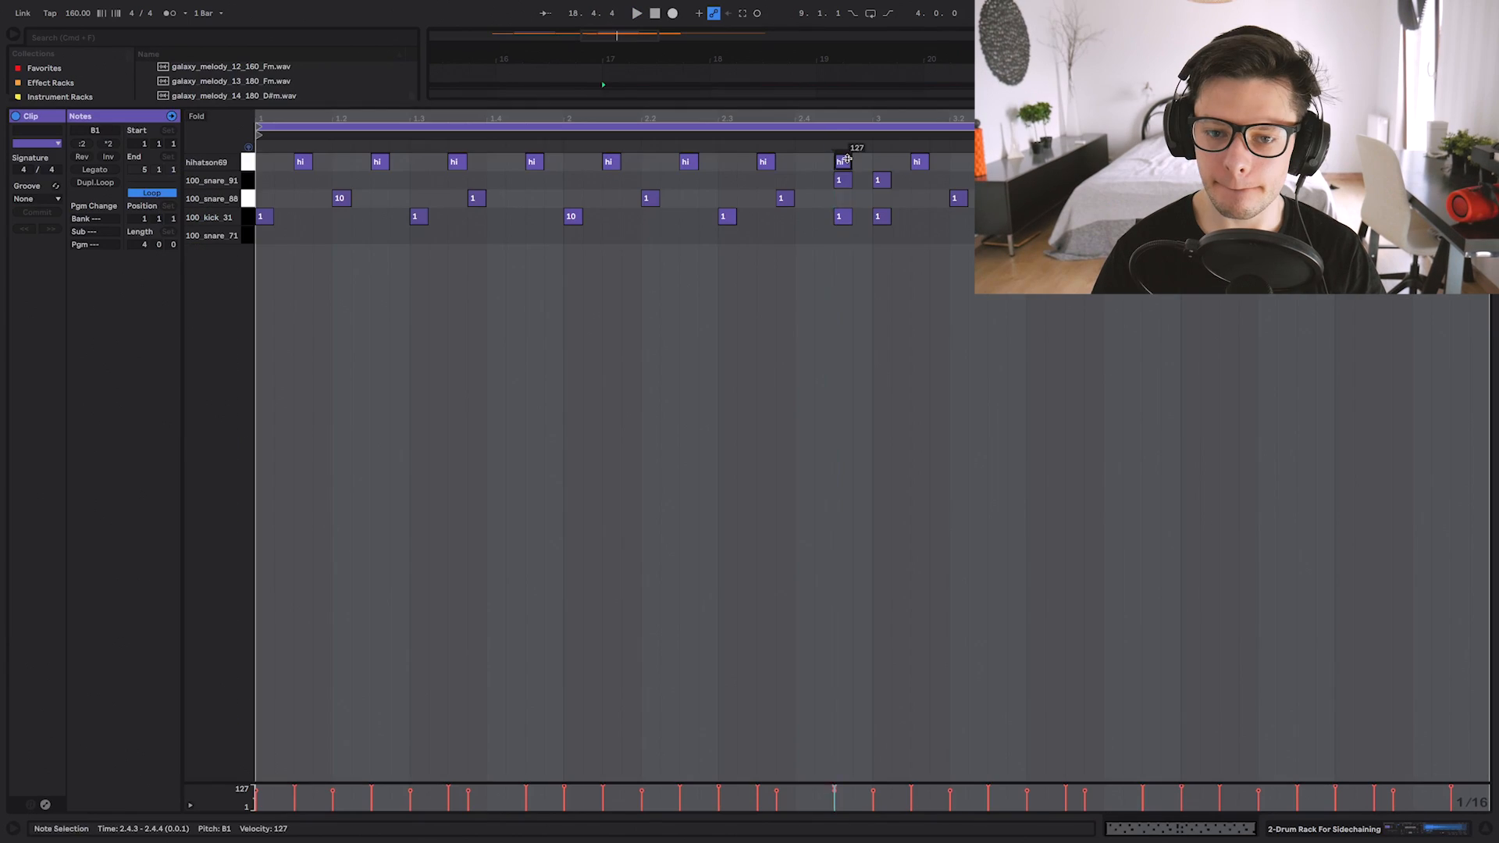
pyautogui.click(845, 261)
pyautogui.hotkey('shift', 'Tab')
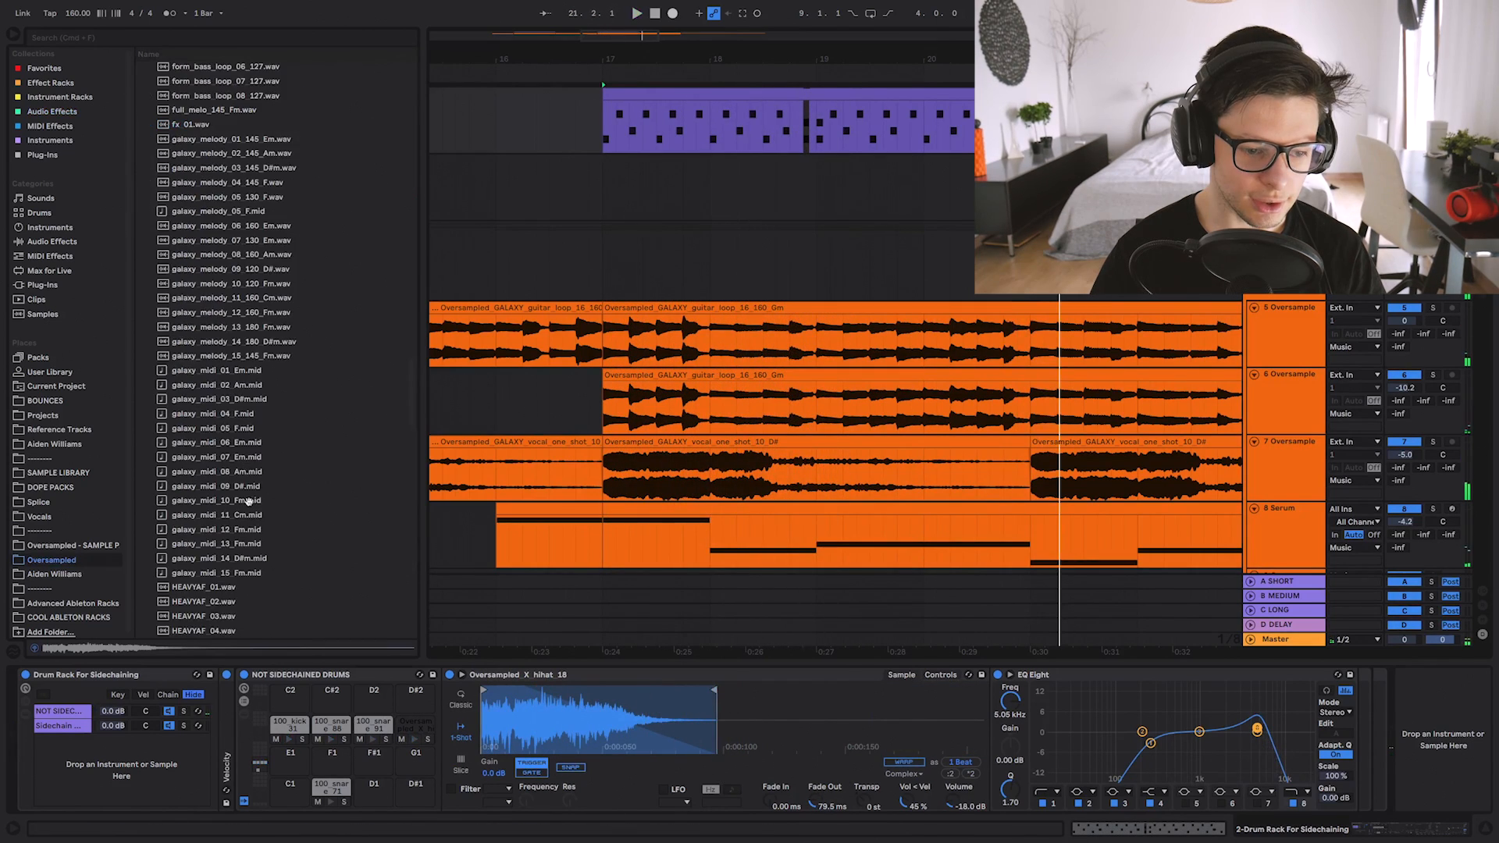
# Place chopped drumson_110 percussion slices on an audio track from bar 17 and audition them with the drums.
pyautogui.scroll(-5, 294, 100)
pyautogui.scroll(10, 294, 100)
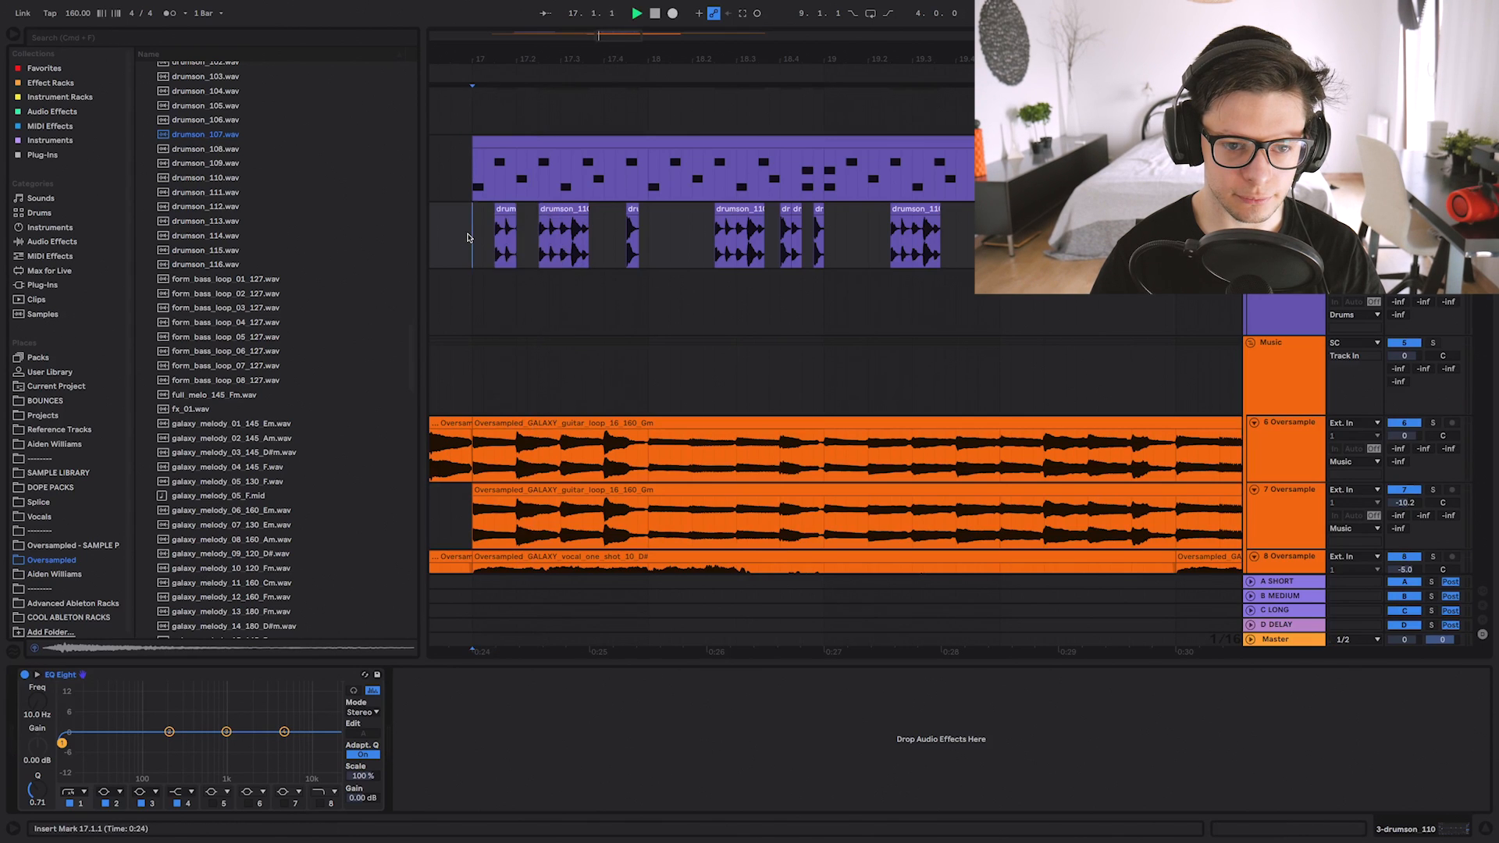
pyautogui.press('space')
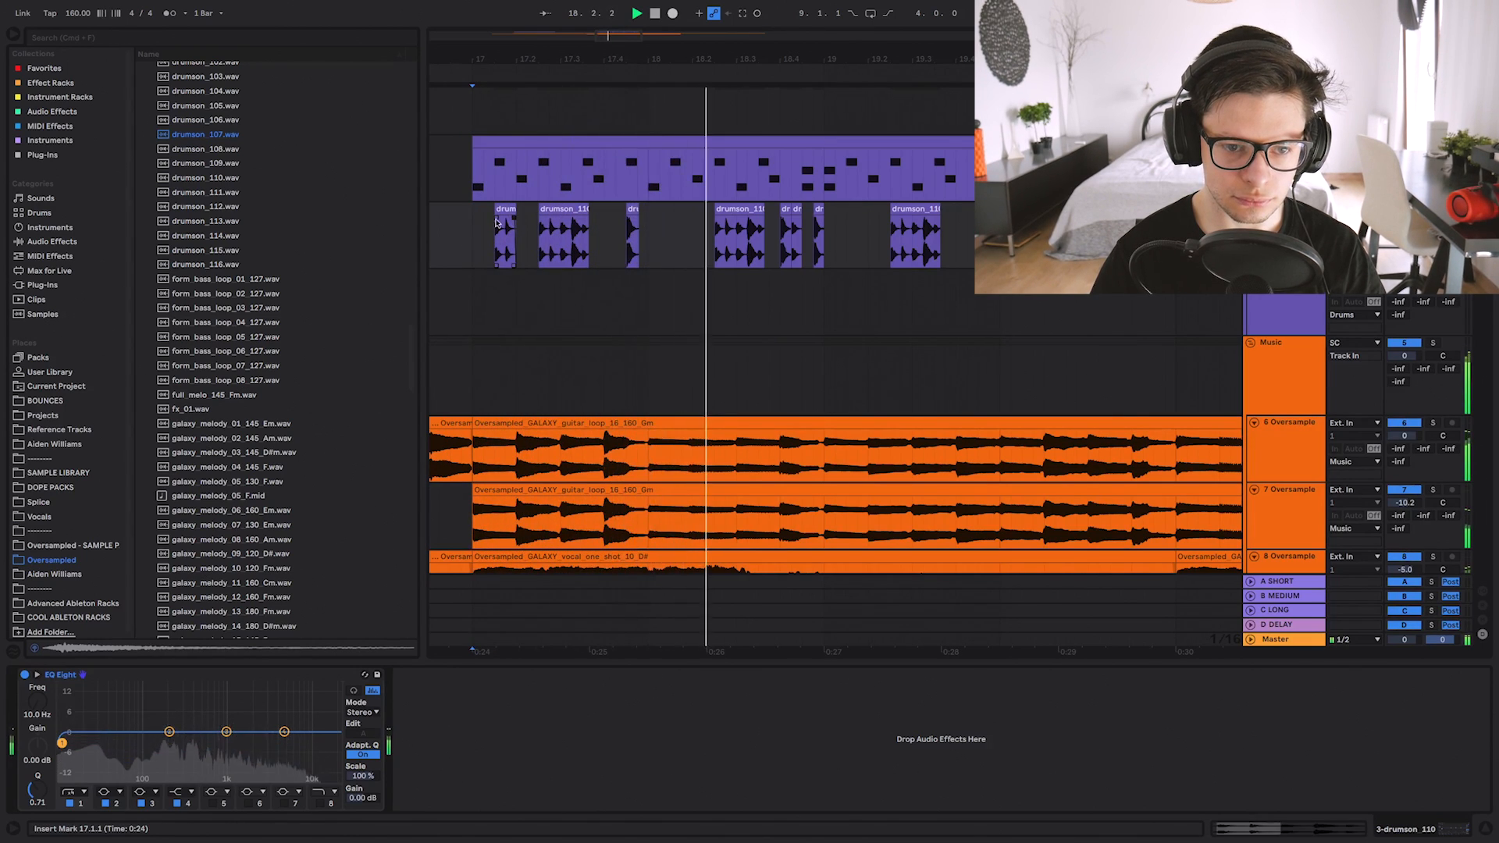
pyautogui.press('space')
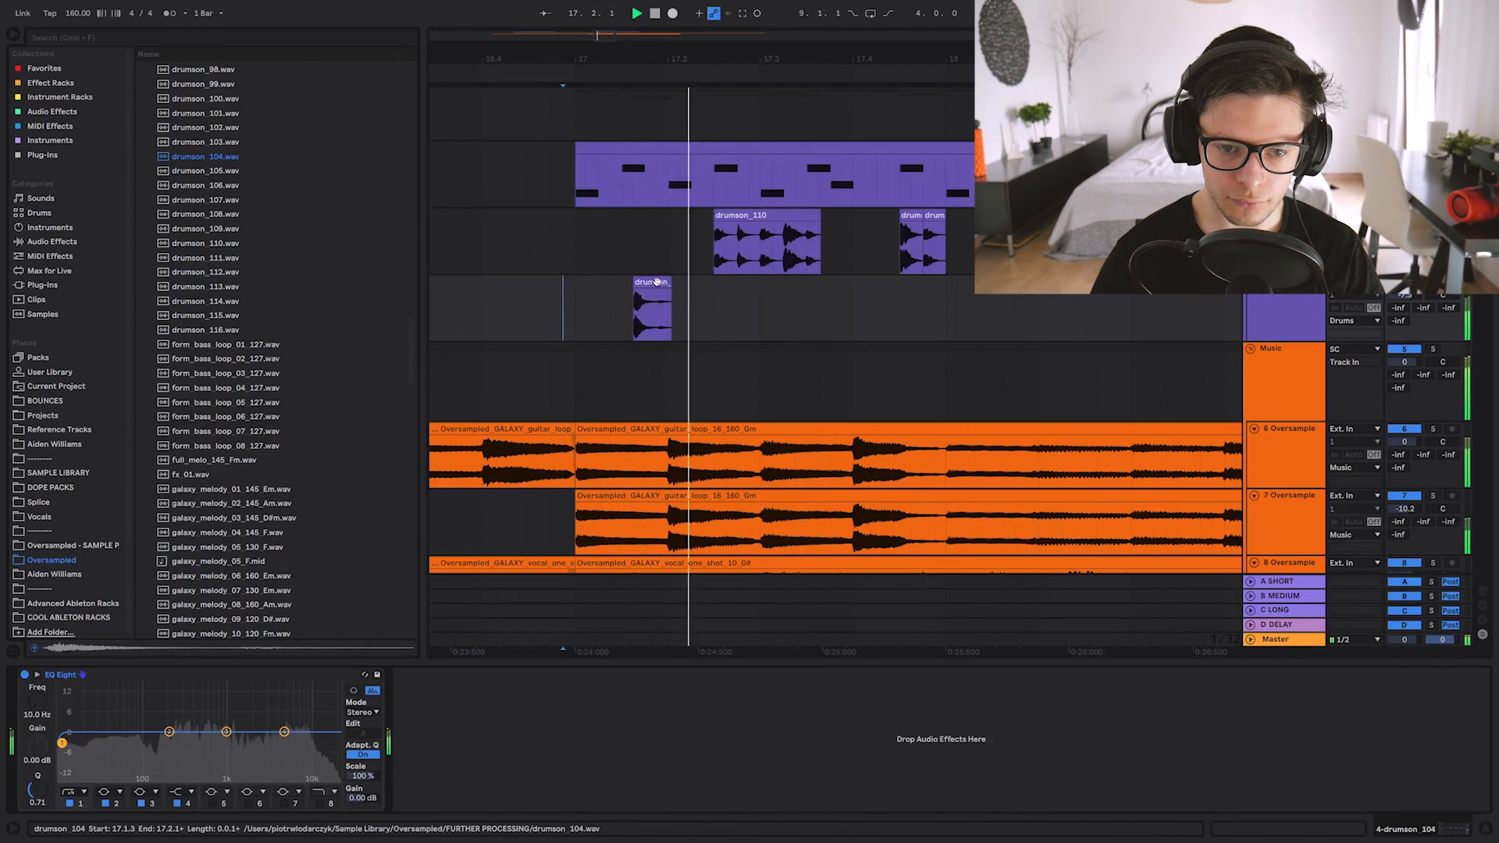
# Shift the drumson_104 hit slightly earlier in bar 17 and check its timing against the beat.
pyautogui.moveTo(656, 281); pyautogui.dragTo(645, 282)
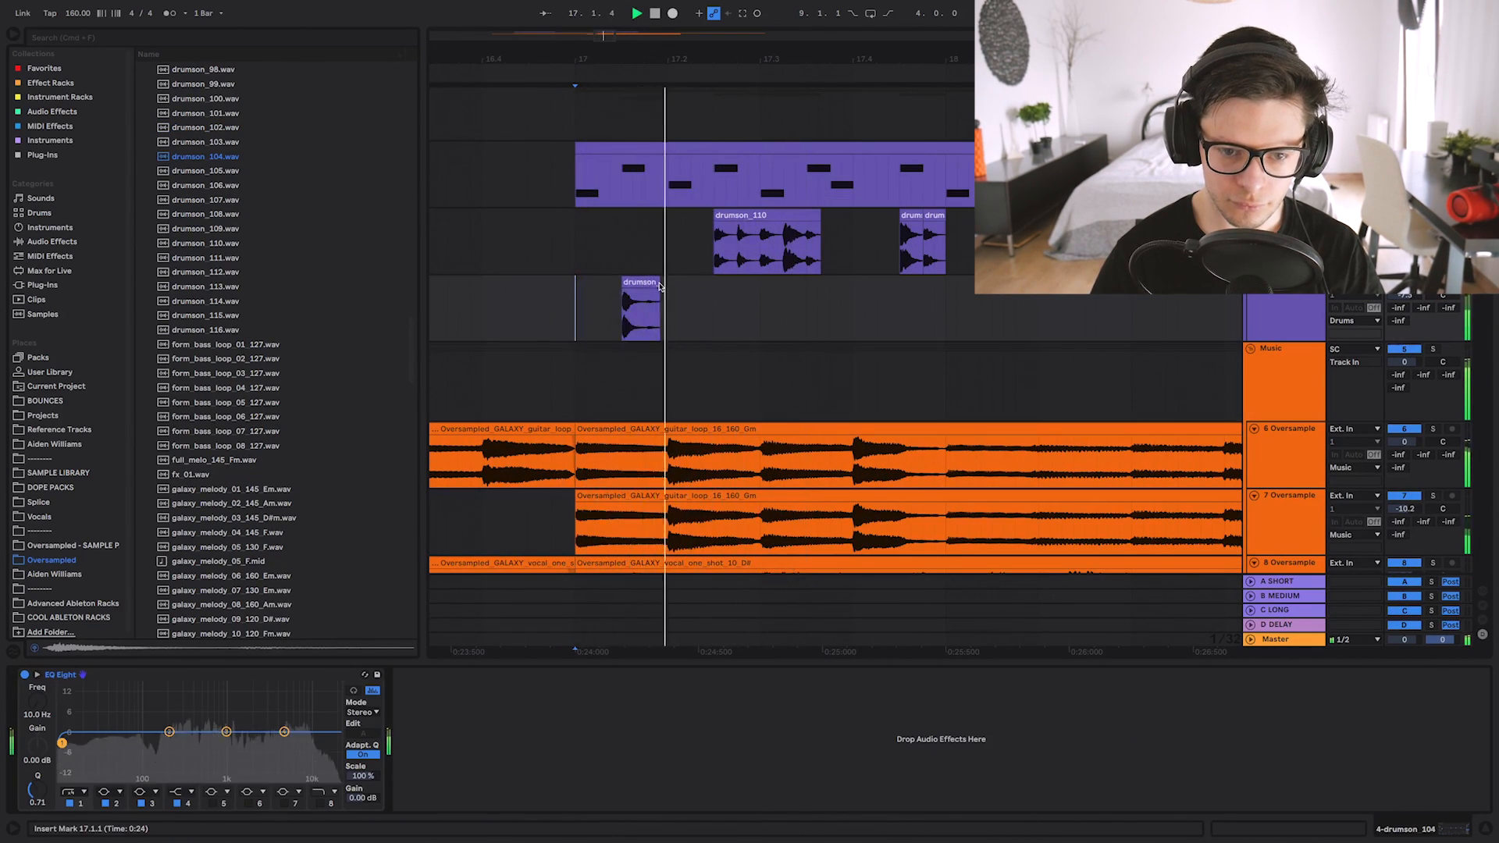
pyautogui.press('space')
pyautogui.press('+')
pyautogui.click(561, 307)
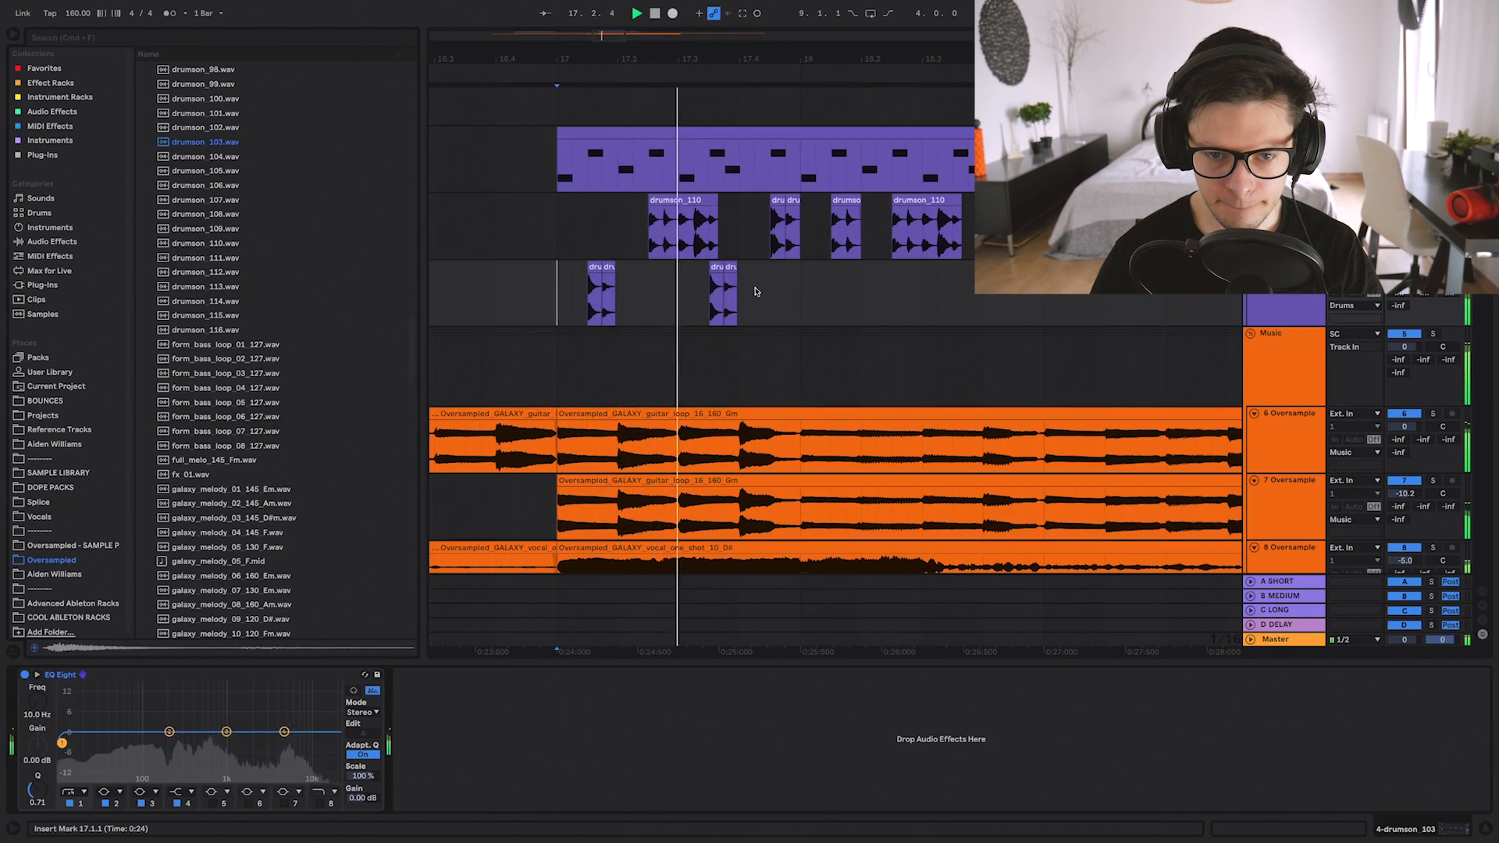
# Remove one hit from the second drumson_103 pair and repeat the edited percussion pattern after it.
pyautogui.click(715, 268)
pyautogui.press('Delete')
pyautogui.press('space')
pyautogui.press('space')
pyautogui.click(730, 268)
pyautogui.moveTo(807, 287); pyautogui.dragTo(567, 292)
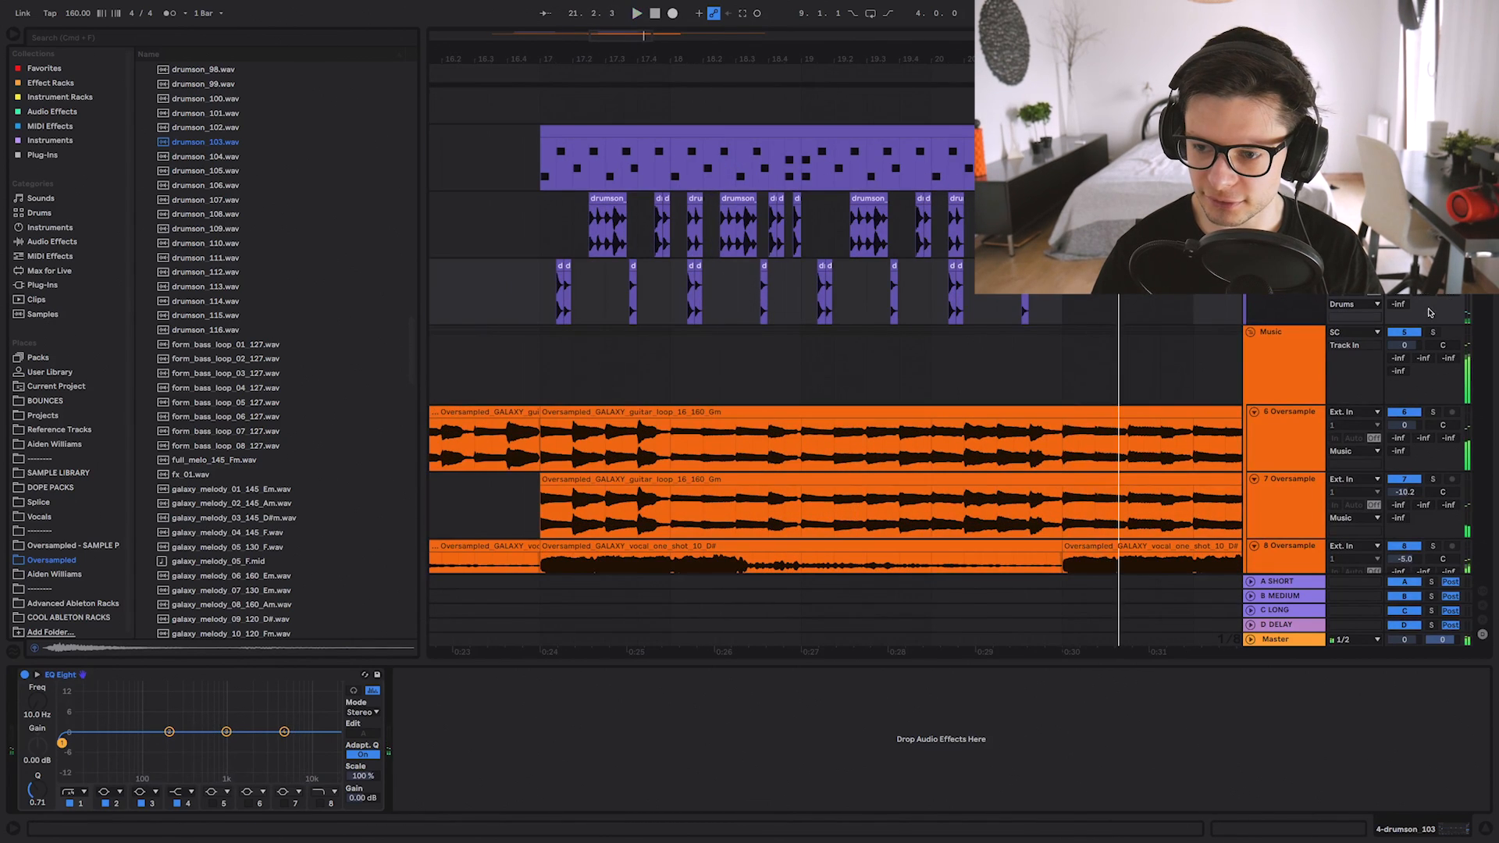
# Add an audio track with a short drumson_71 hit at bar 17 and duplicate the hit eight times in a row.
pyautogui.press('super+t')
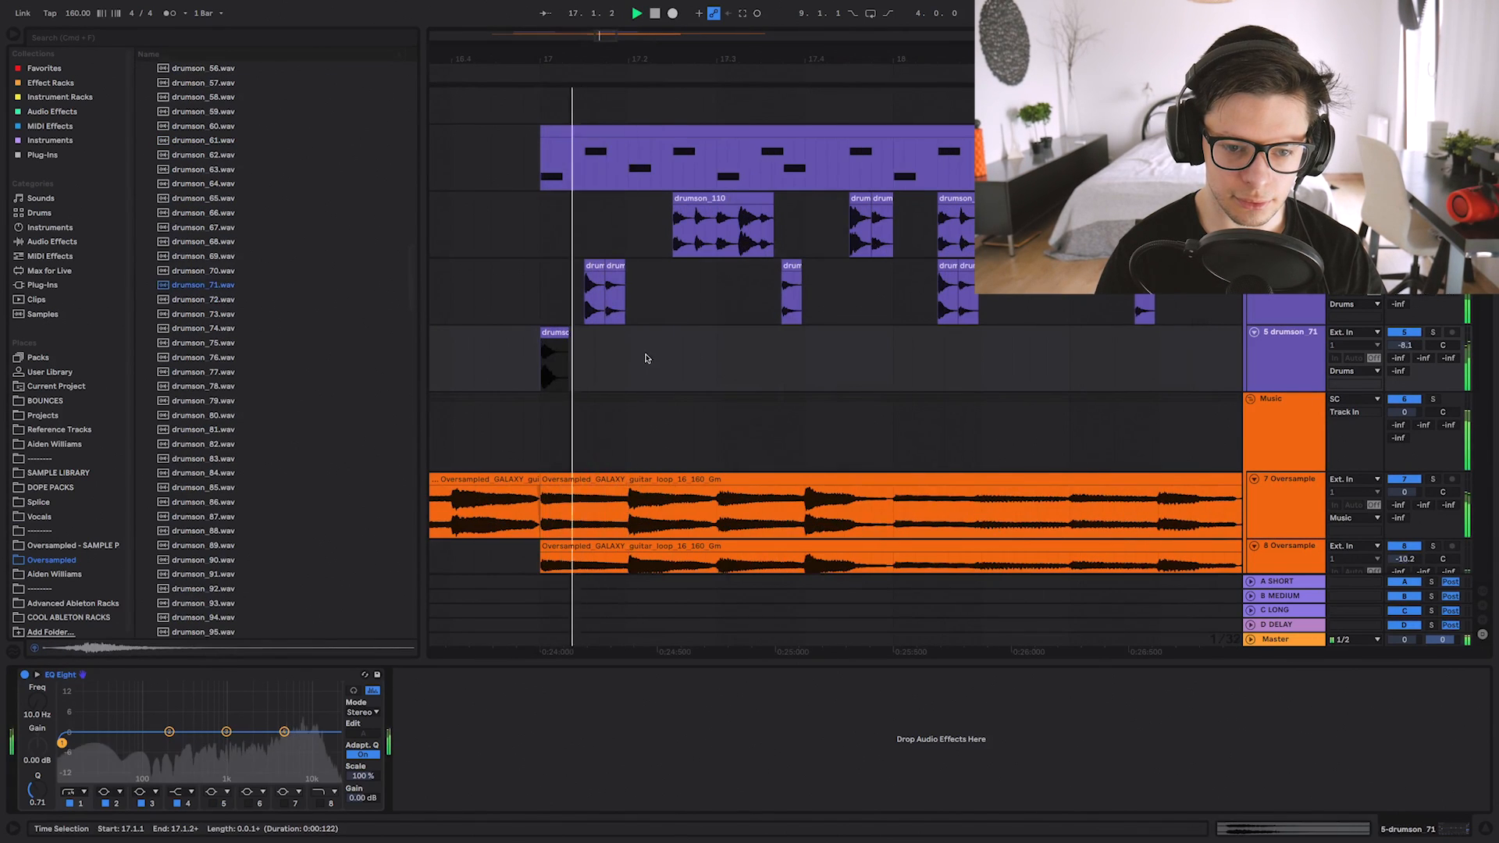
pyautogui.press('super+d')
pyautogui.press('super+d')
pyautogui.press('super+d')
pyautogui.press('super+d')
pyautogui.press('super+d')
pyautogui.press('super+d')
pyautogui.press('super+d')
pyautogui.press('super+d')
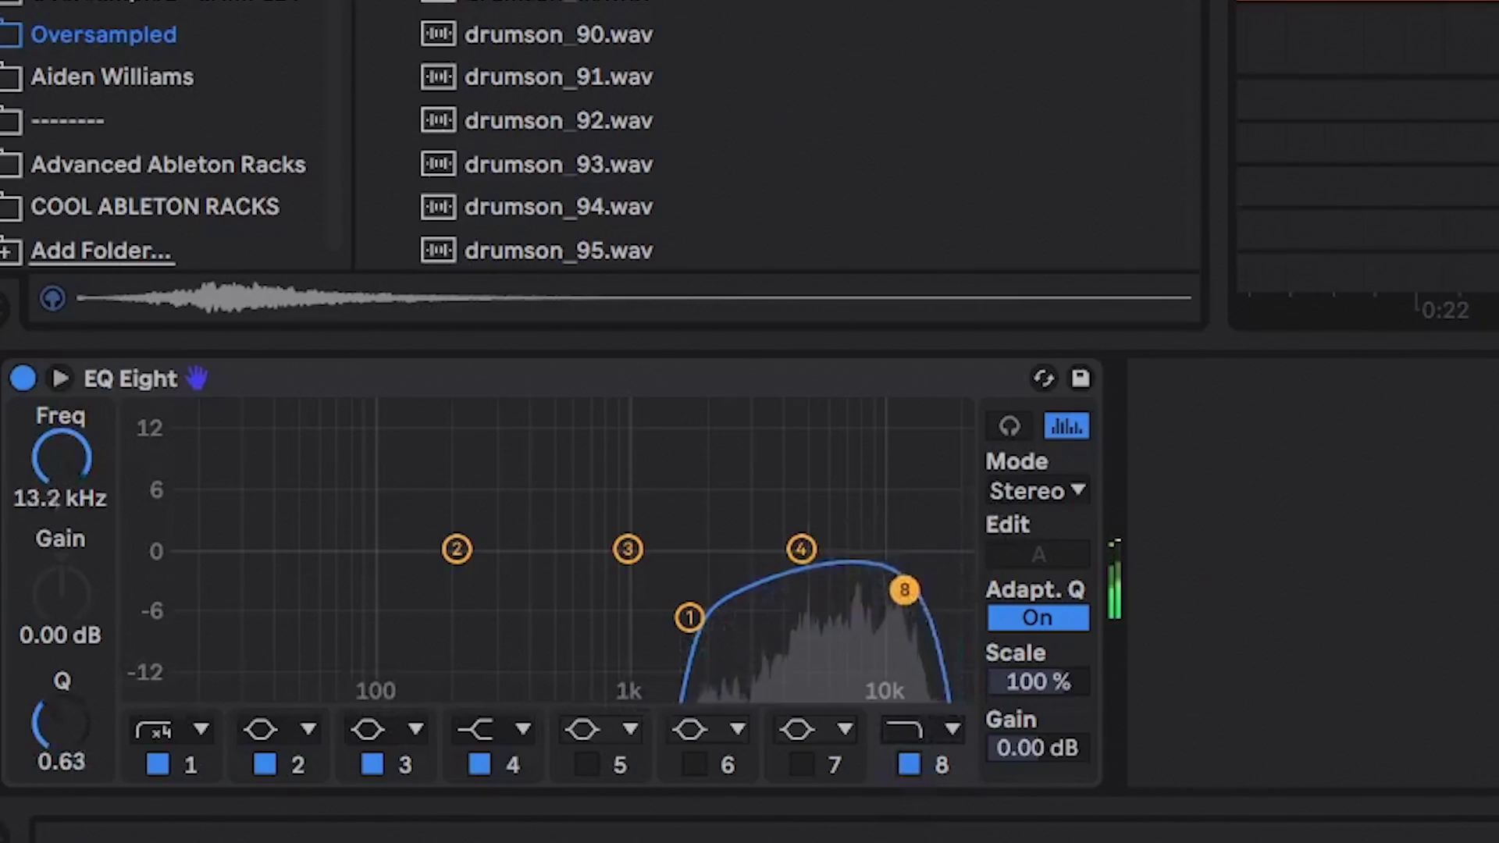
# Cut the drumson_103 track's highs with an EQ Eight shelf of -3.60 dB at 3.83 kHz and audition the percussion layers from bar 17.
pyautogui.moveTo(317, 747); pyautogui.dragTo(297, 740)
pyautogui.click(246, 754)
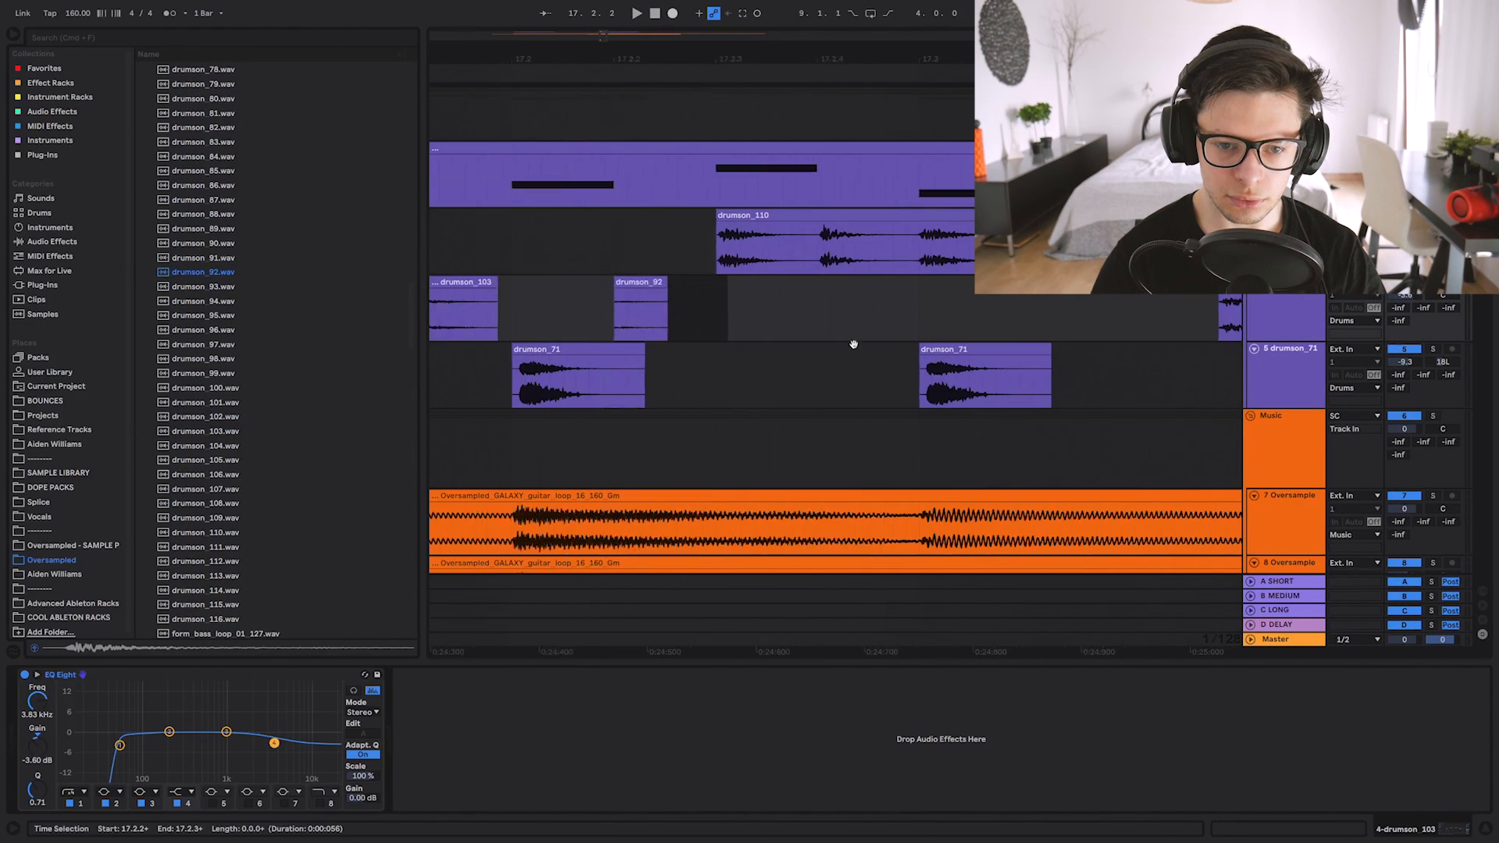
pyautogui.scroll(-3, 854, 344)
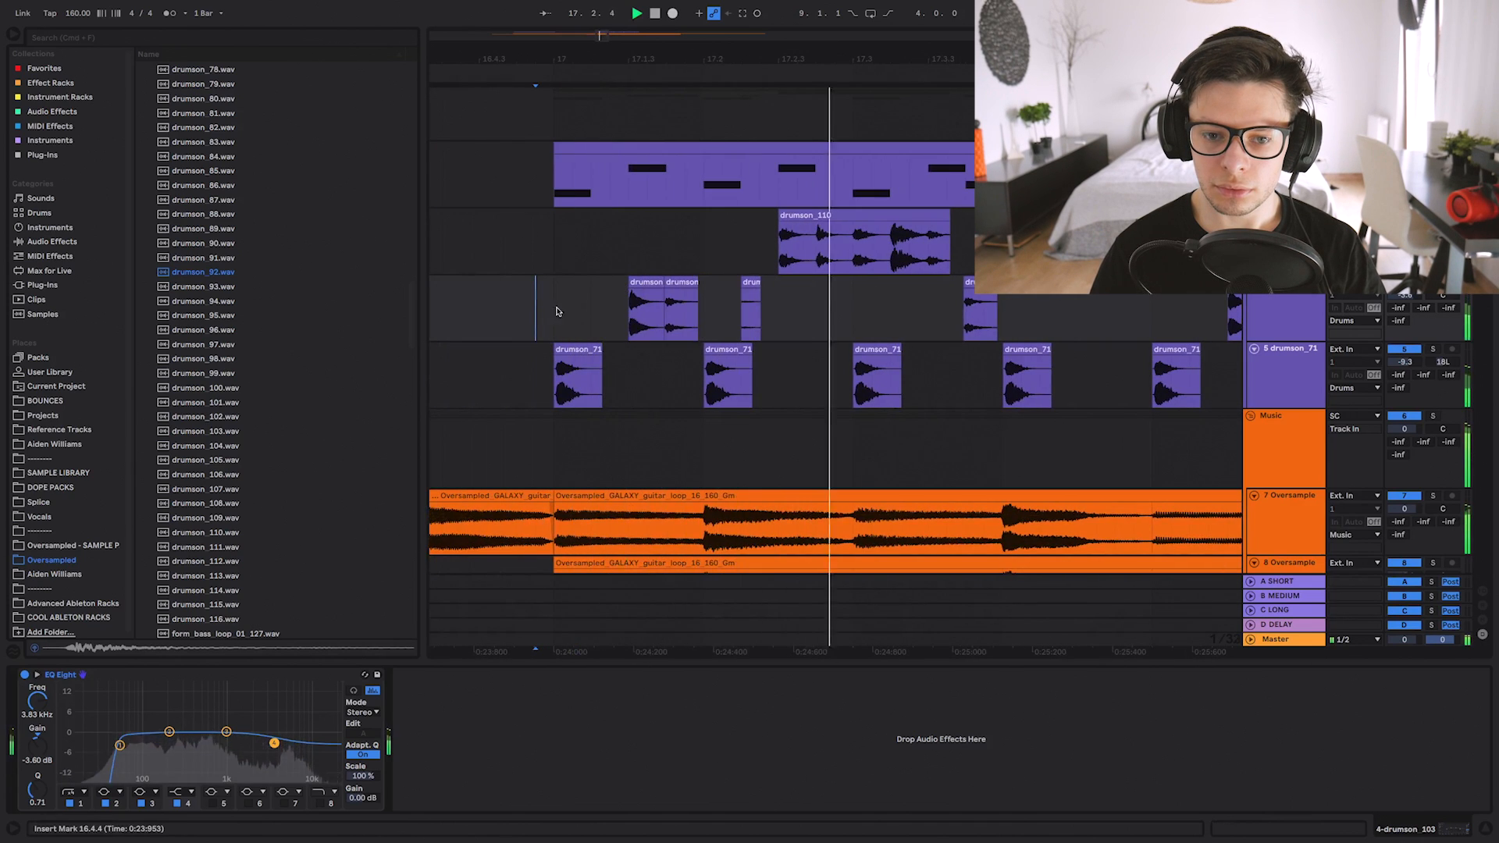
pyautogui.hscroll(3, 714, 312)
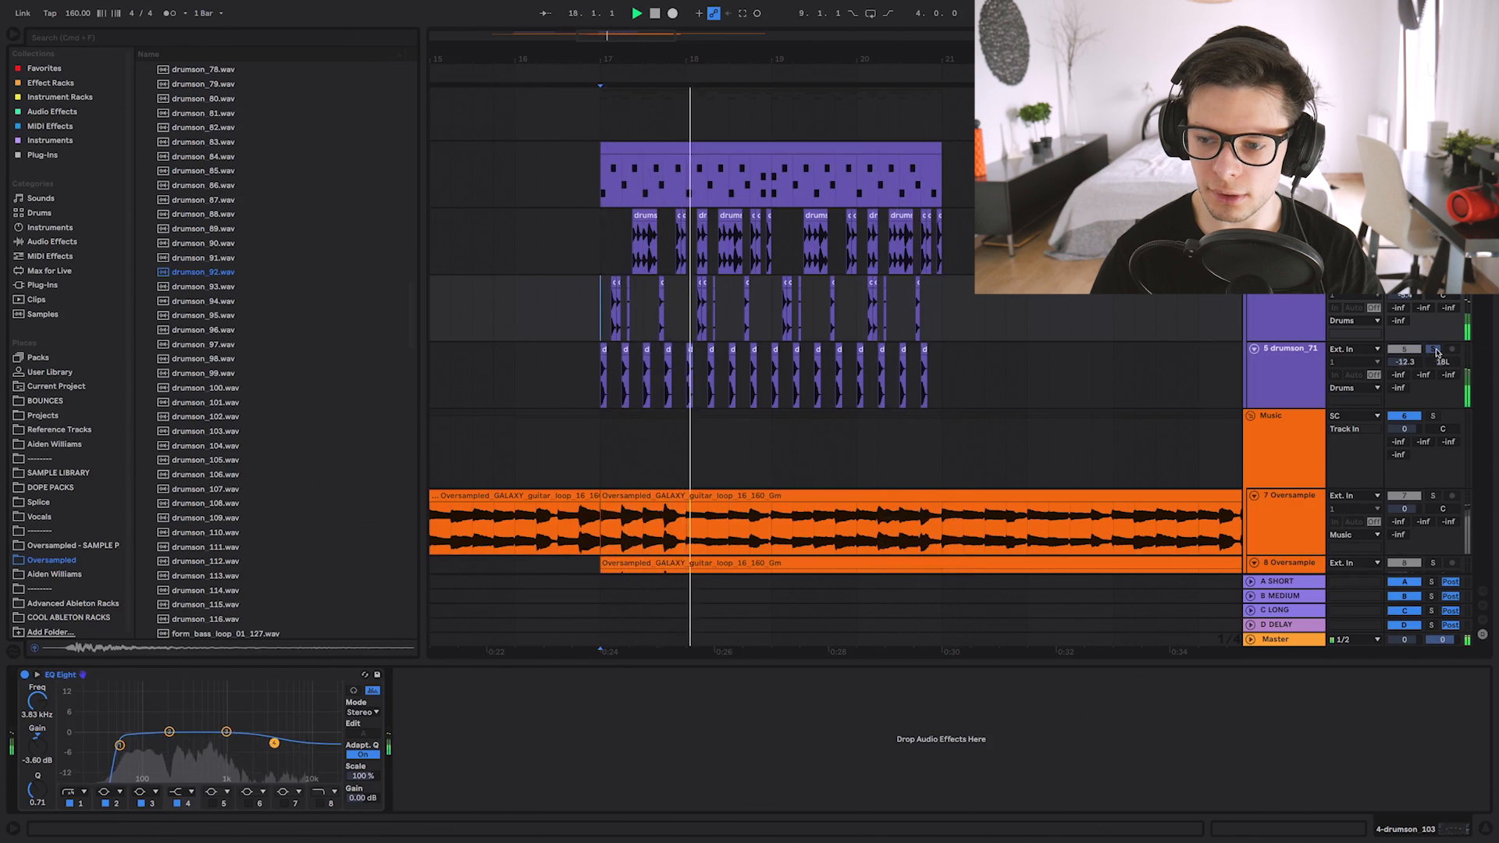
pyautogui.scroll(-3, 945, 265)
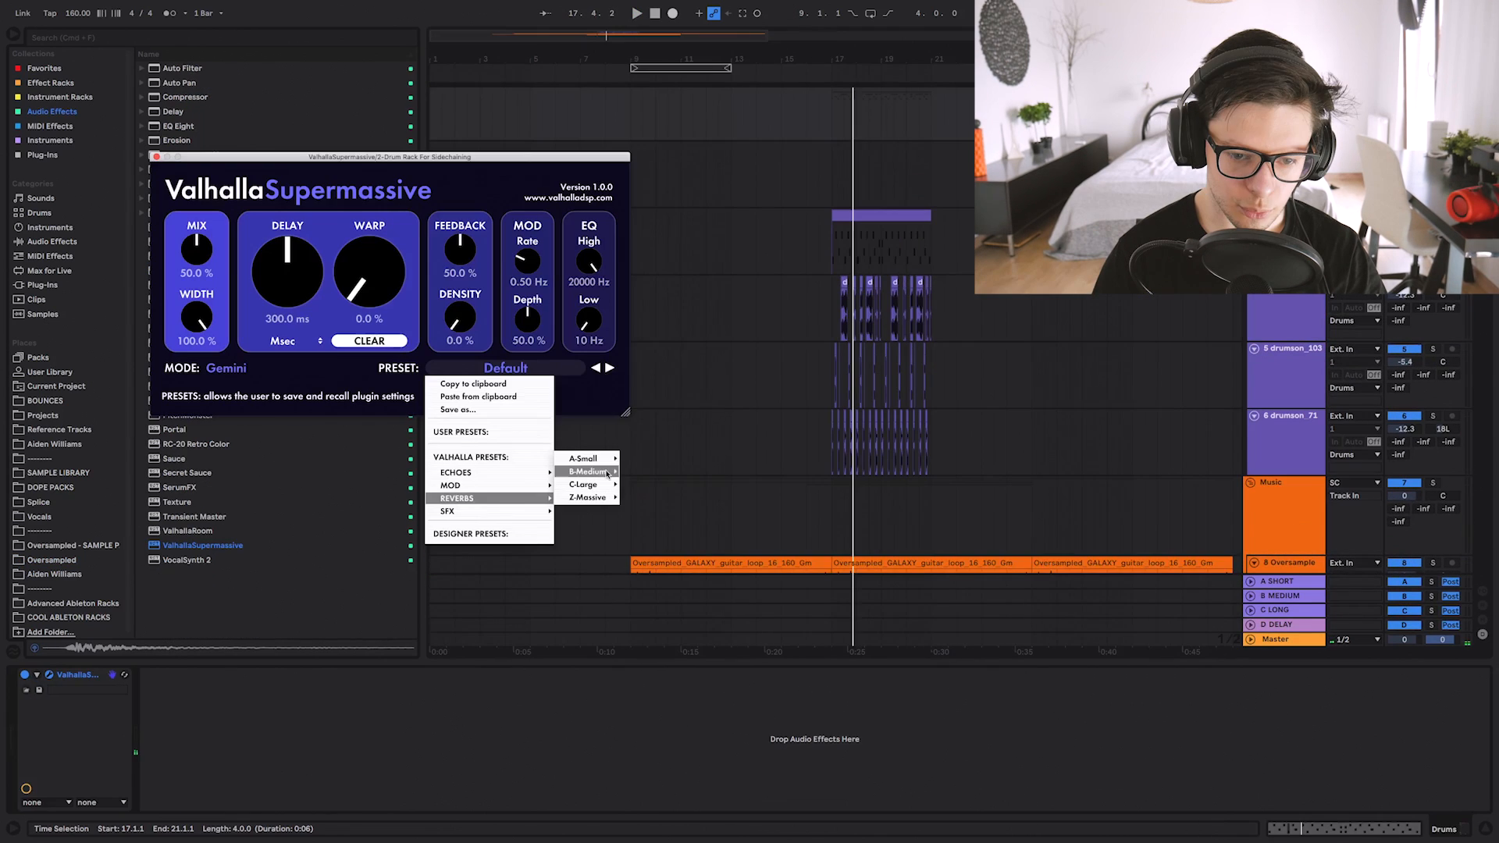
# Load the Small + Wide reverb preset in ValhallaSupermassive on the drums, set its mix to 19.9% and lower its high EQ.
pyautogui.moveTo(607, 460)
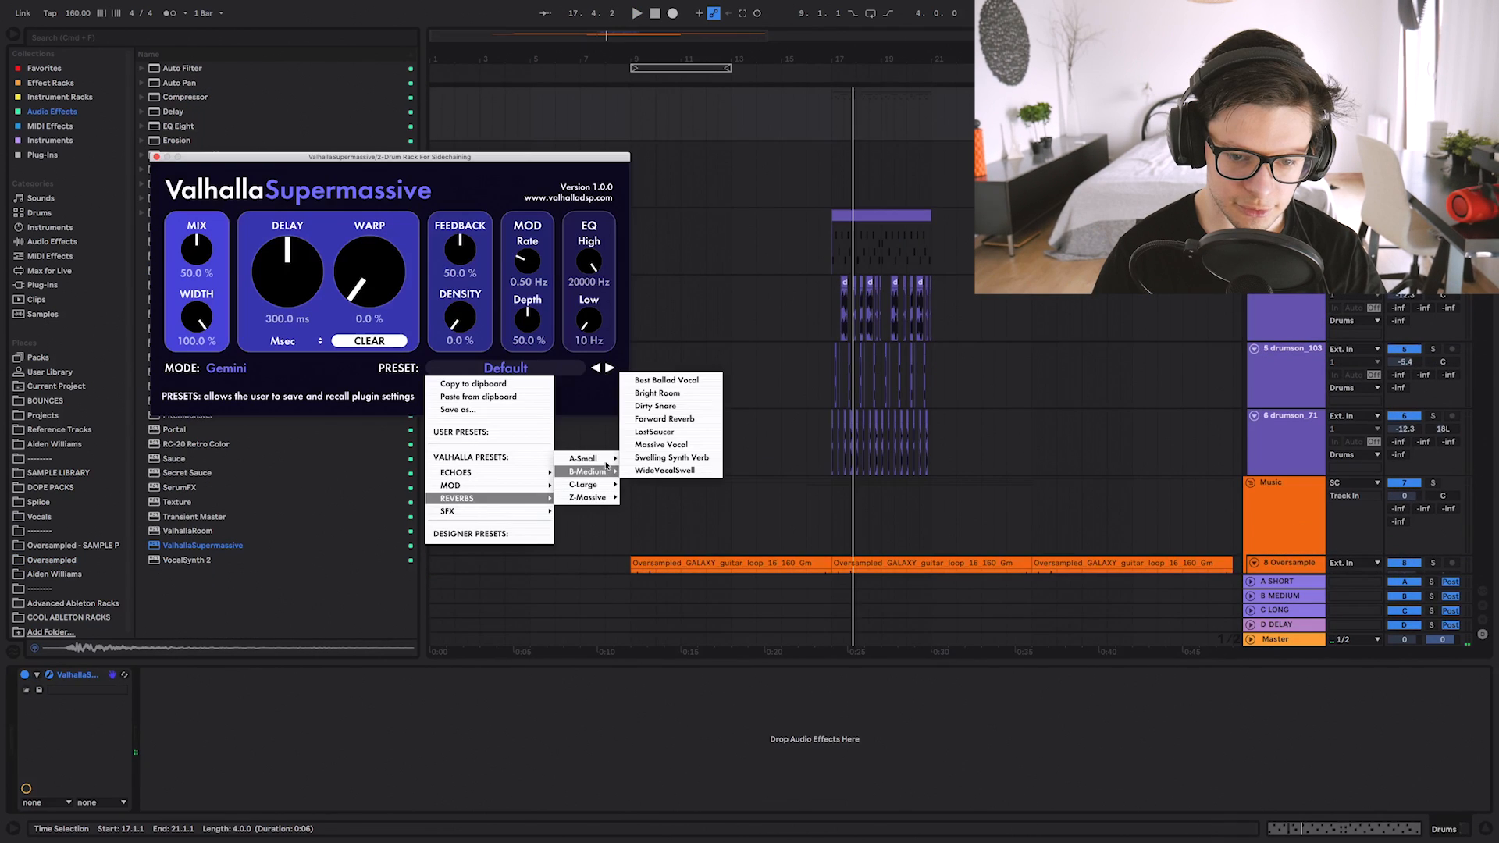
pyautogui.click(686, 432)
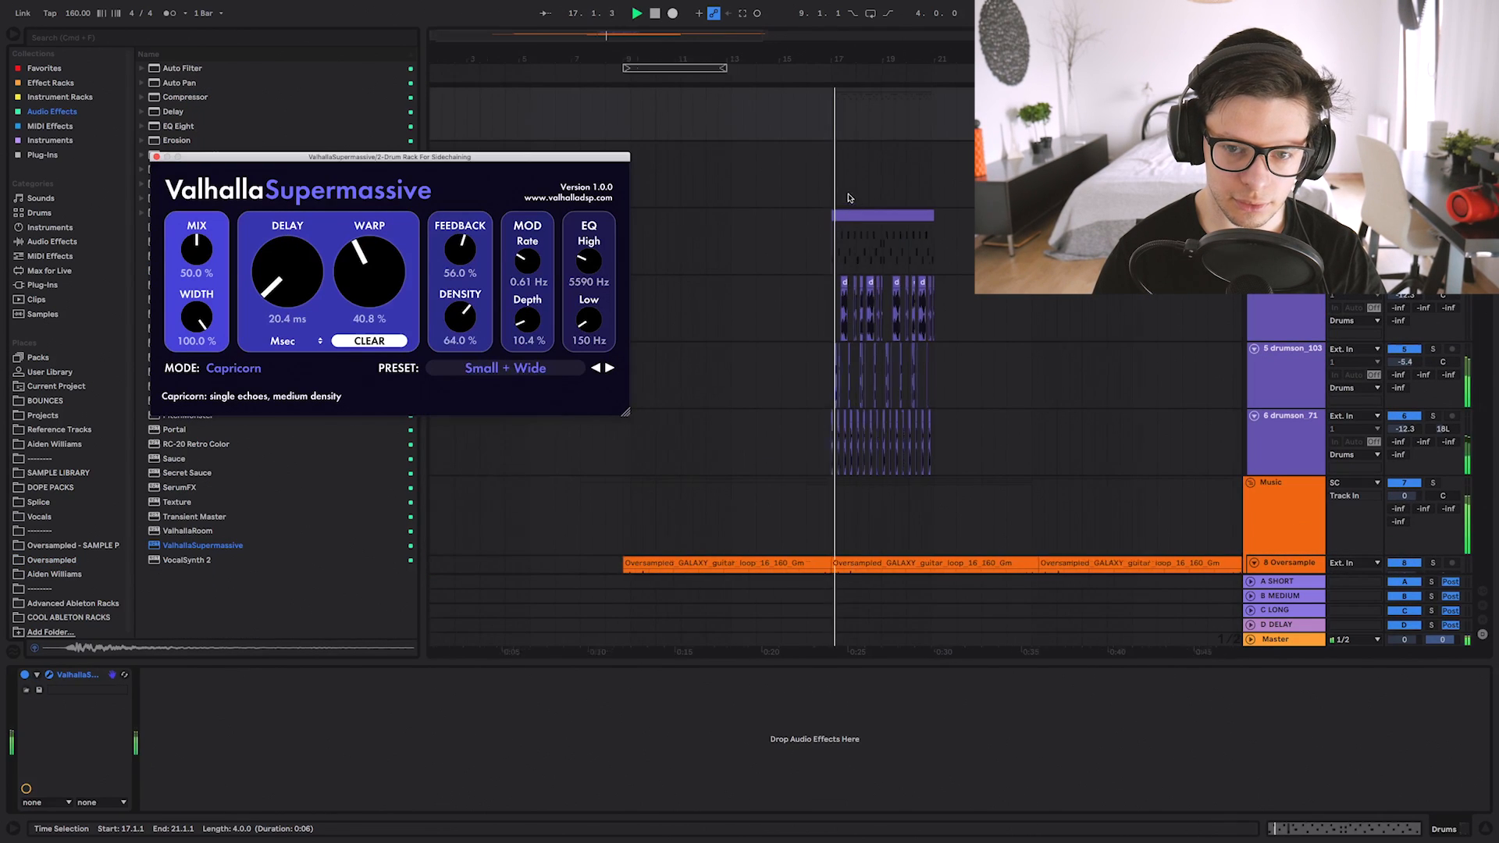
pyautogui.scroll(3, 849, 199)
pyautogui.moveTo(176, 248); pyautogui.dragTo(191, 234)
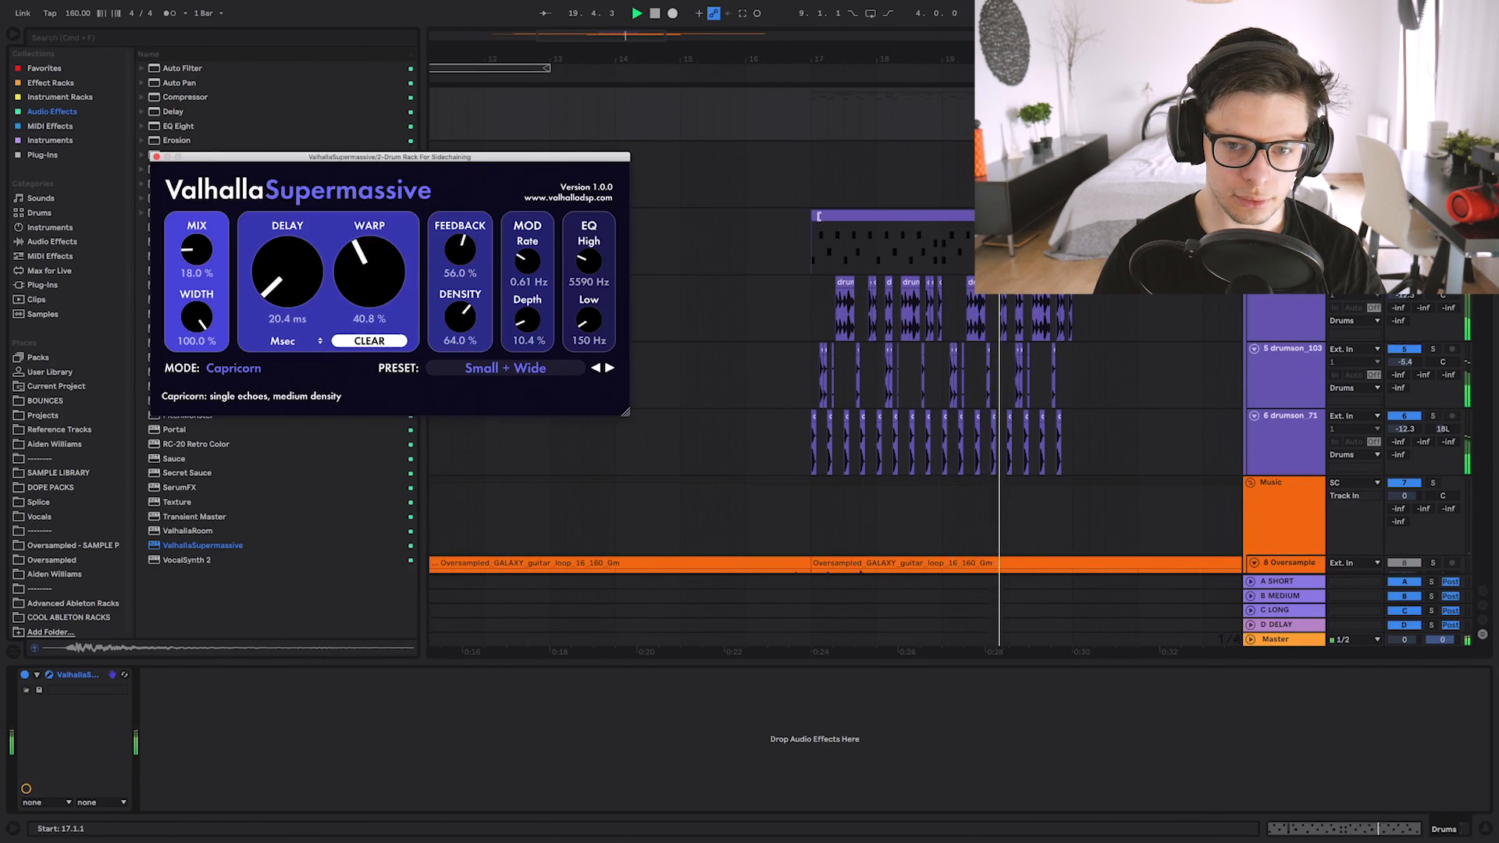
pyautogui.scroll(2, 835, 235)
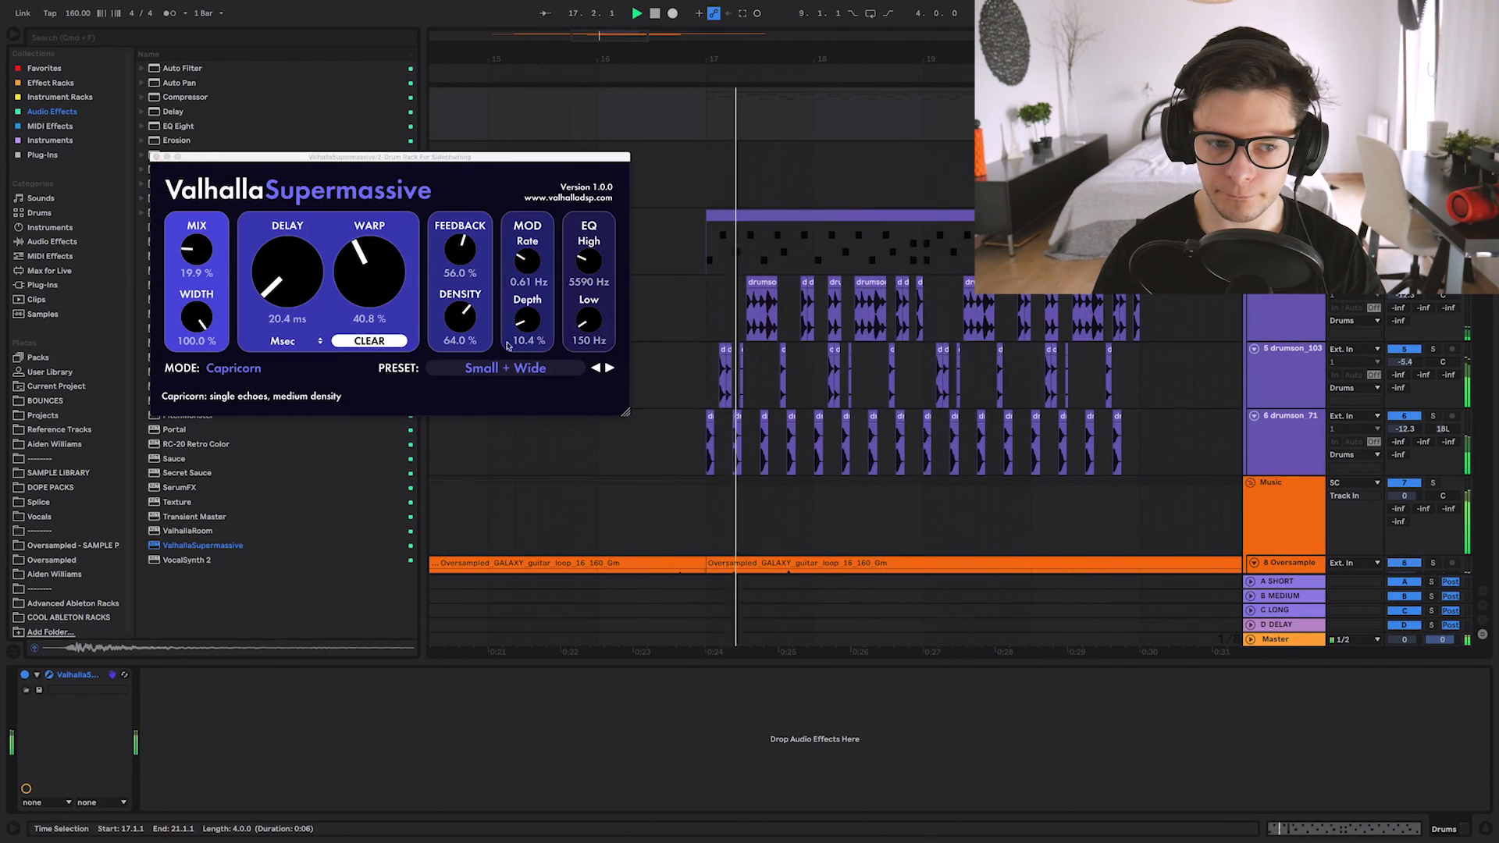
pyautogui.moveTo(590, 264); pyautogui.dragTo(587, 280)
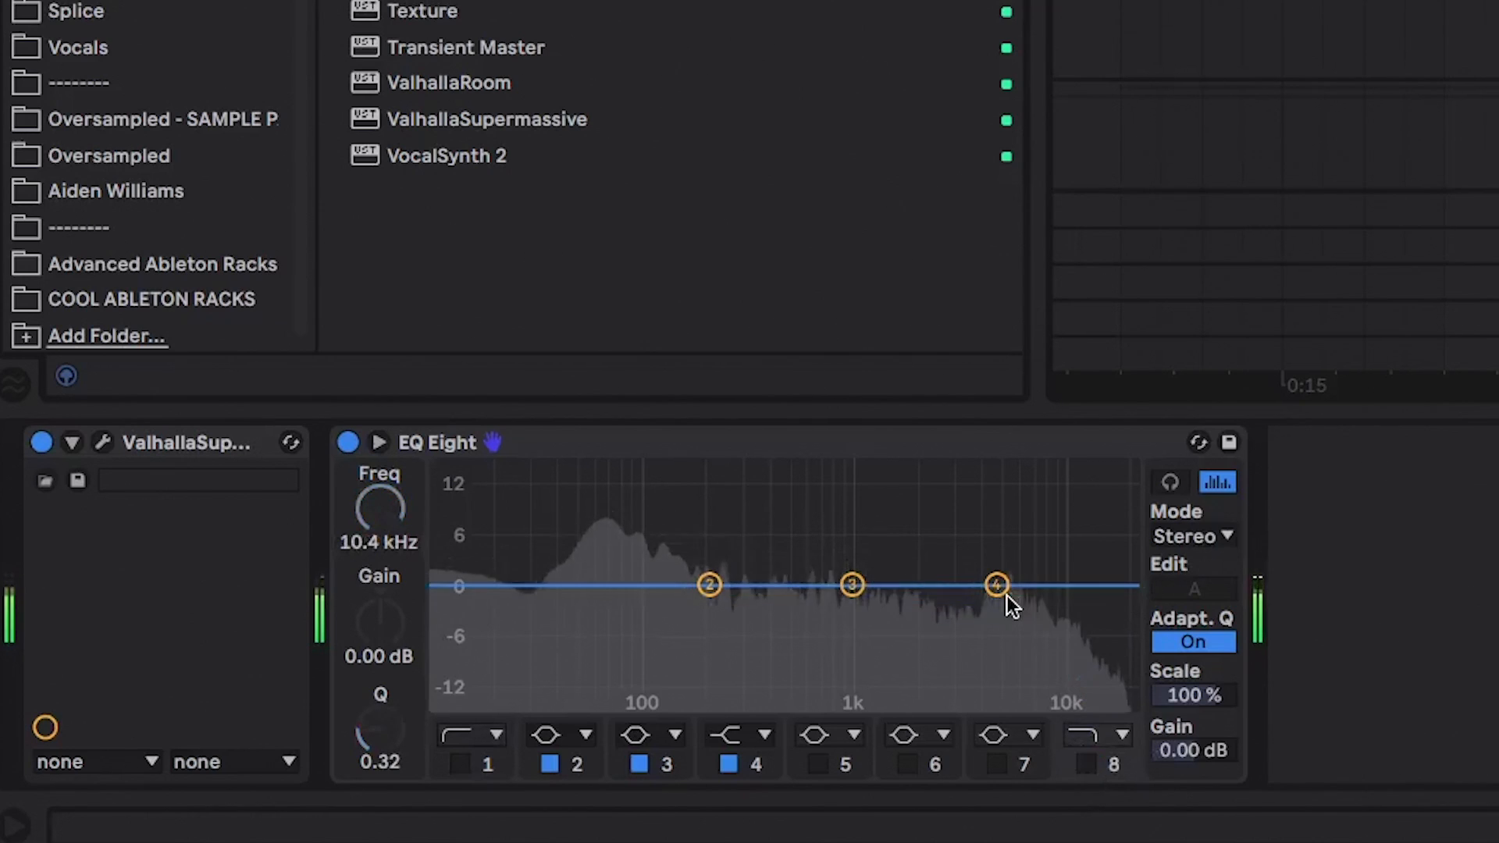
# Set an EQ Eight high shelf of -1.36 dB at 2.06 kHz on the drum group, and load RC-20's Drum Break 3 preset with adjusted magnitude.
pyautogui.moveTo(997, 586); pyautogui.dragTo(897, 620)
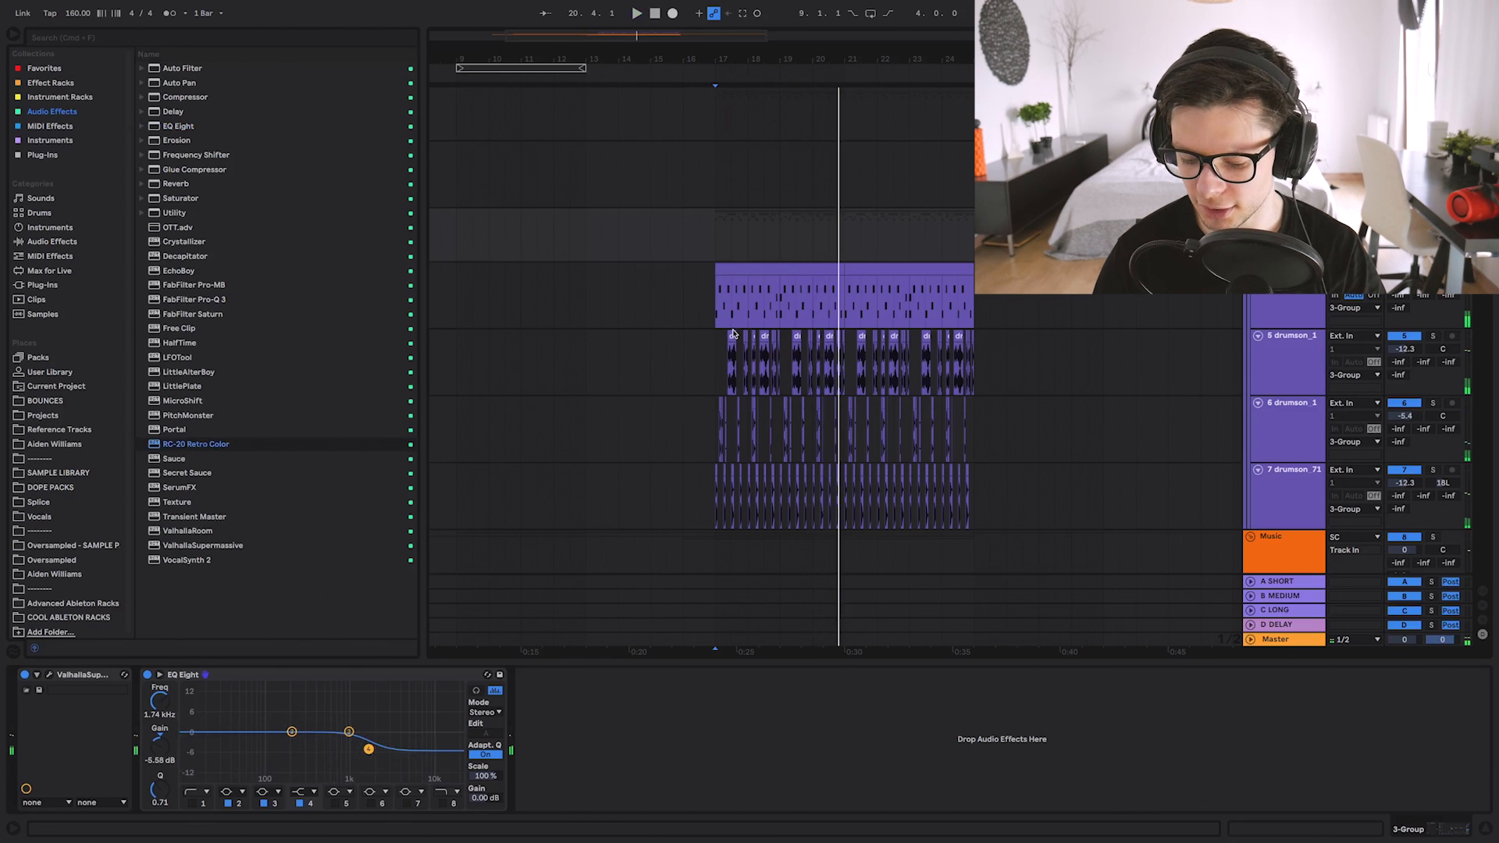
pyautogui.press('Return')
pyautogui.click(352, 194)
pyautogui.click(267, 300)
pyautogui.press('space')
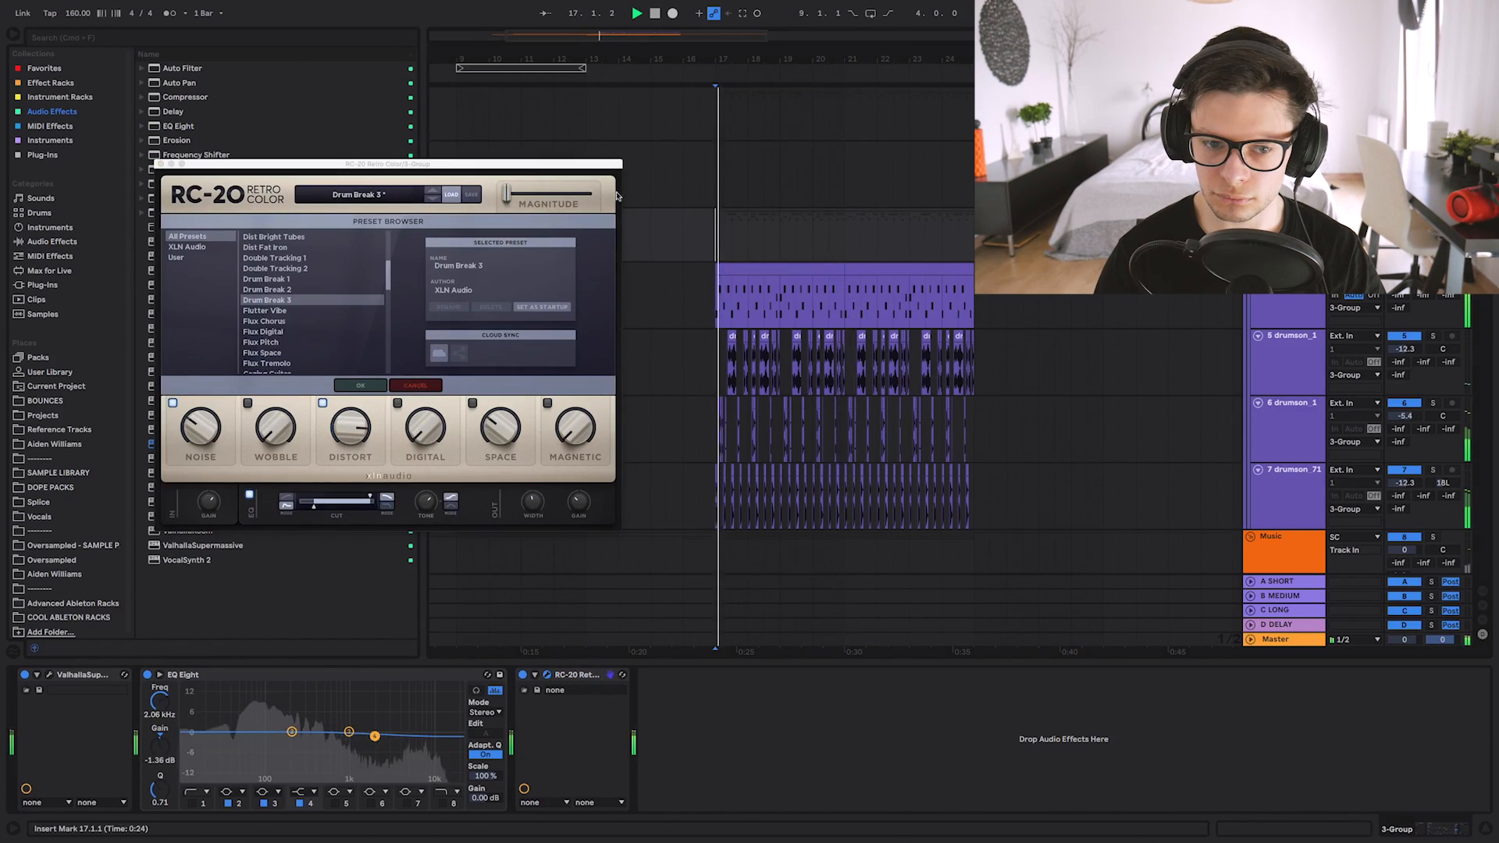
pyautogui.moveTo(513, 201); pyautogui.dragTo(587, 195)
pyautogui.press('super+alt+p')
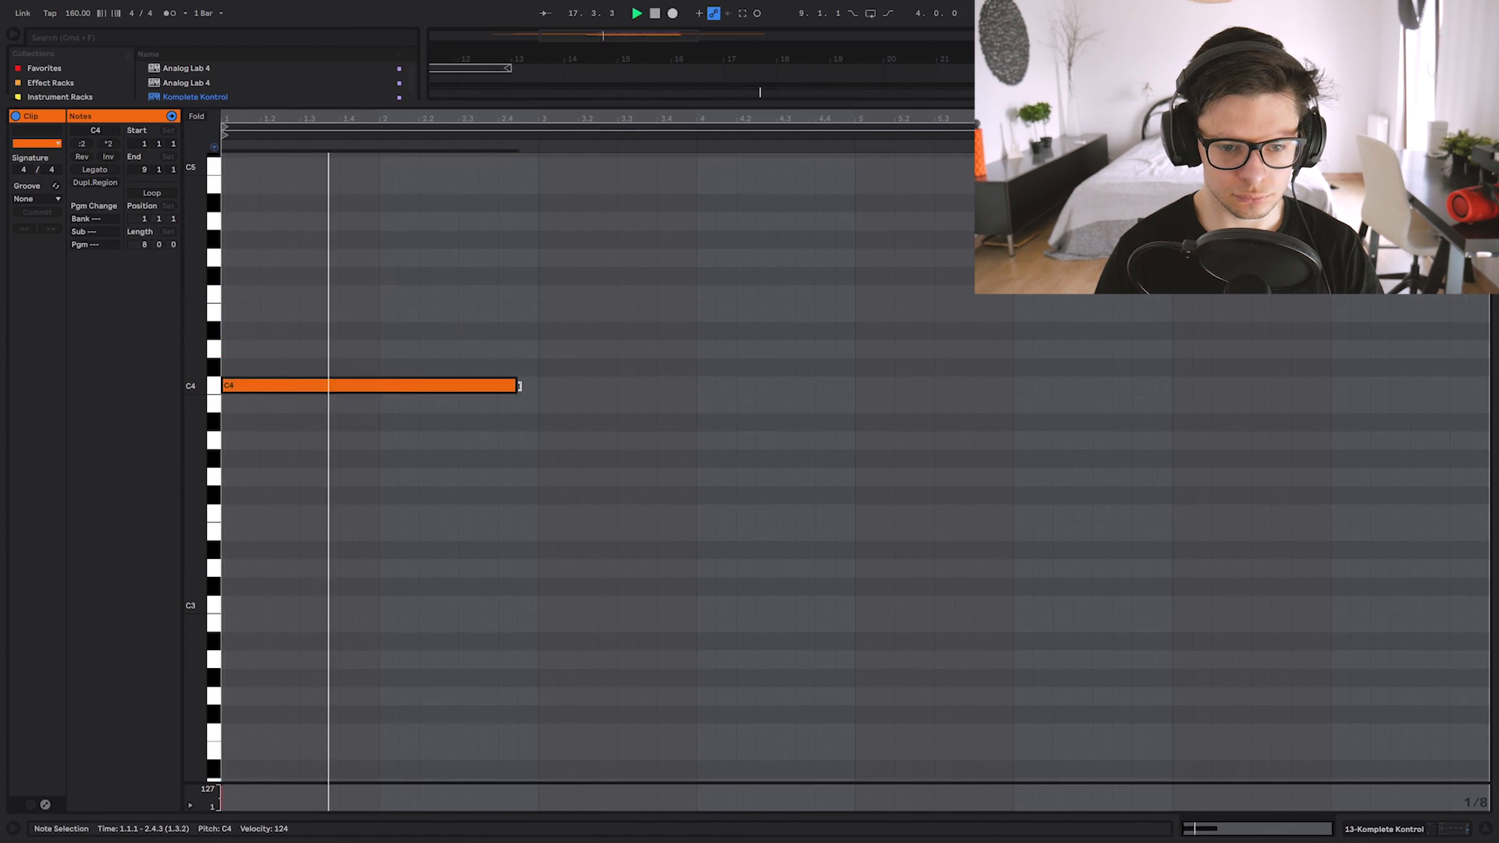
# Lengthen the Komplete clip's C4 note to four bars, add a four-bar E4 note after it and play them back.
pyautogui.moveTo(519, 385); pyautogui.dragTo(852, 392)
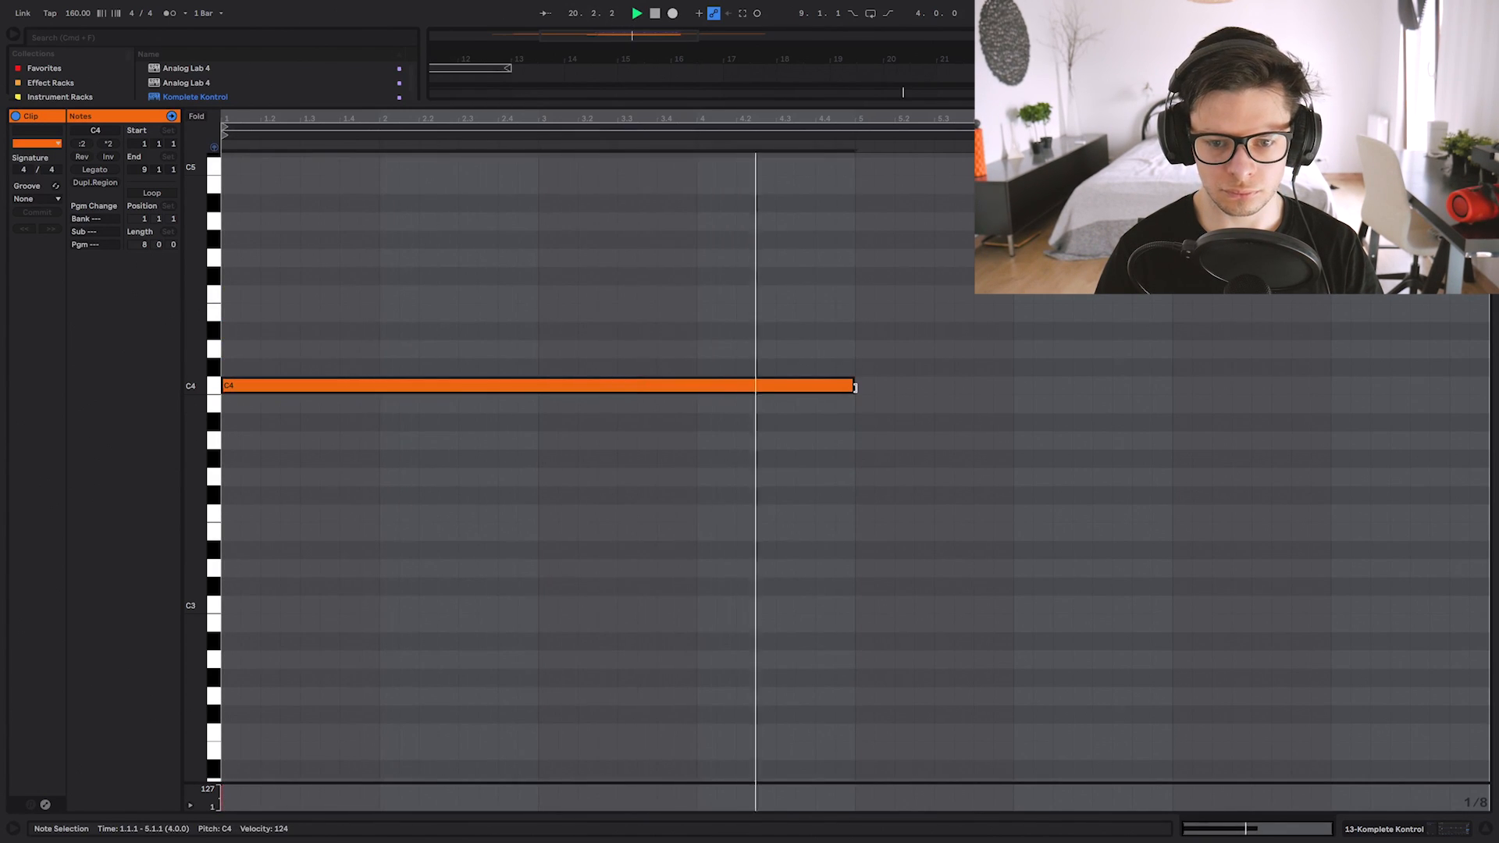
pyautogui.moveTo(859, 312); pyautogui.dragTo(1496, 316)
pyautogui.click(835, 329)
pyautogui.press('space')
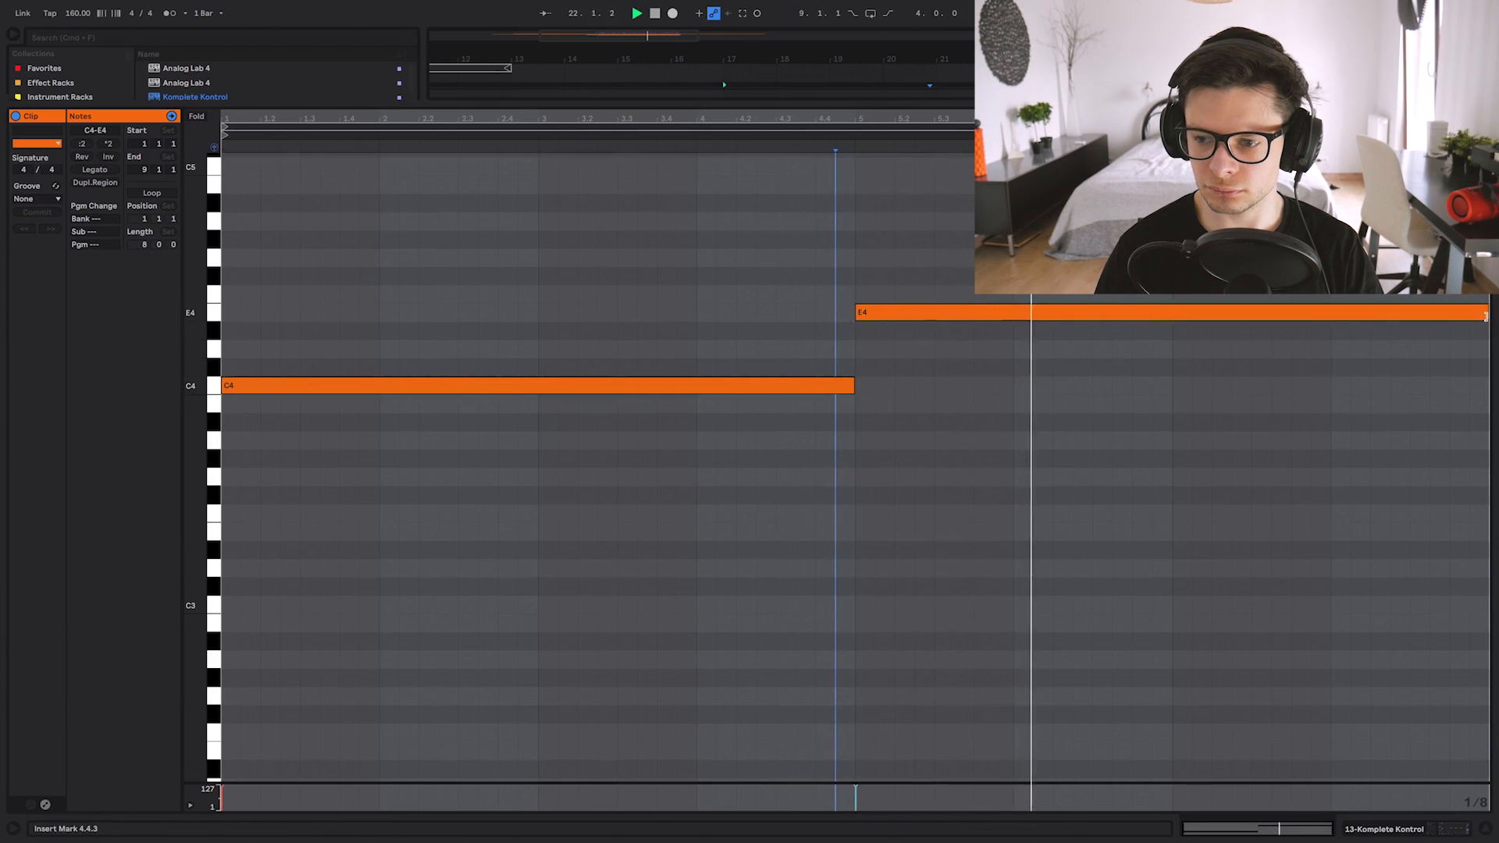
# Try shortening the E4 note to two bars and following it with a D4 note over bars 7 and 8.
pyautogui.moveTo(1486, 316); pyautogui.dragTo(1479, 349)
pyautogui.moveTo(1217, 335); pyautogui.dragTo(1218, 349)
pyautogui.click(1152, 349)
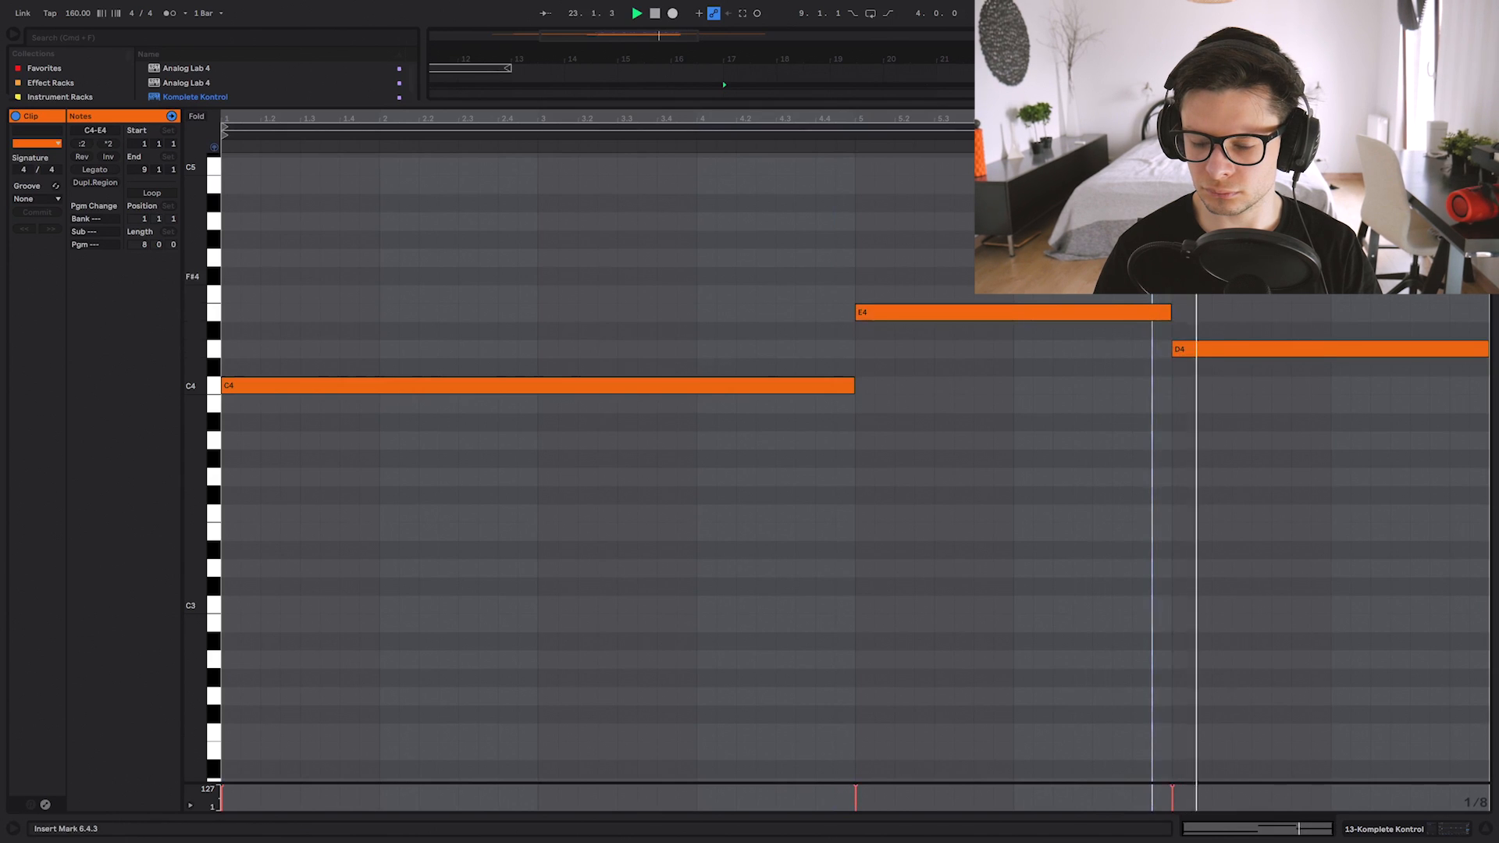
# Draw a pitch bend envelope with a curved rise to maximum over bar 4 and a curved fall to minimum over bar 6.
pyautogui.click(215, 145)
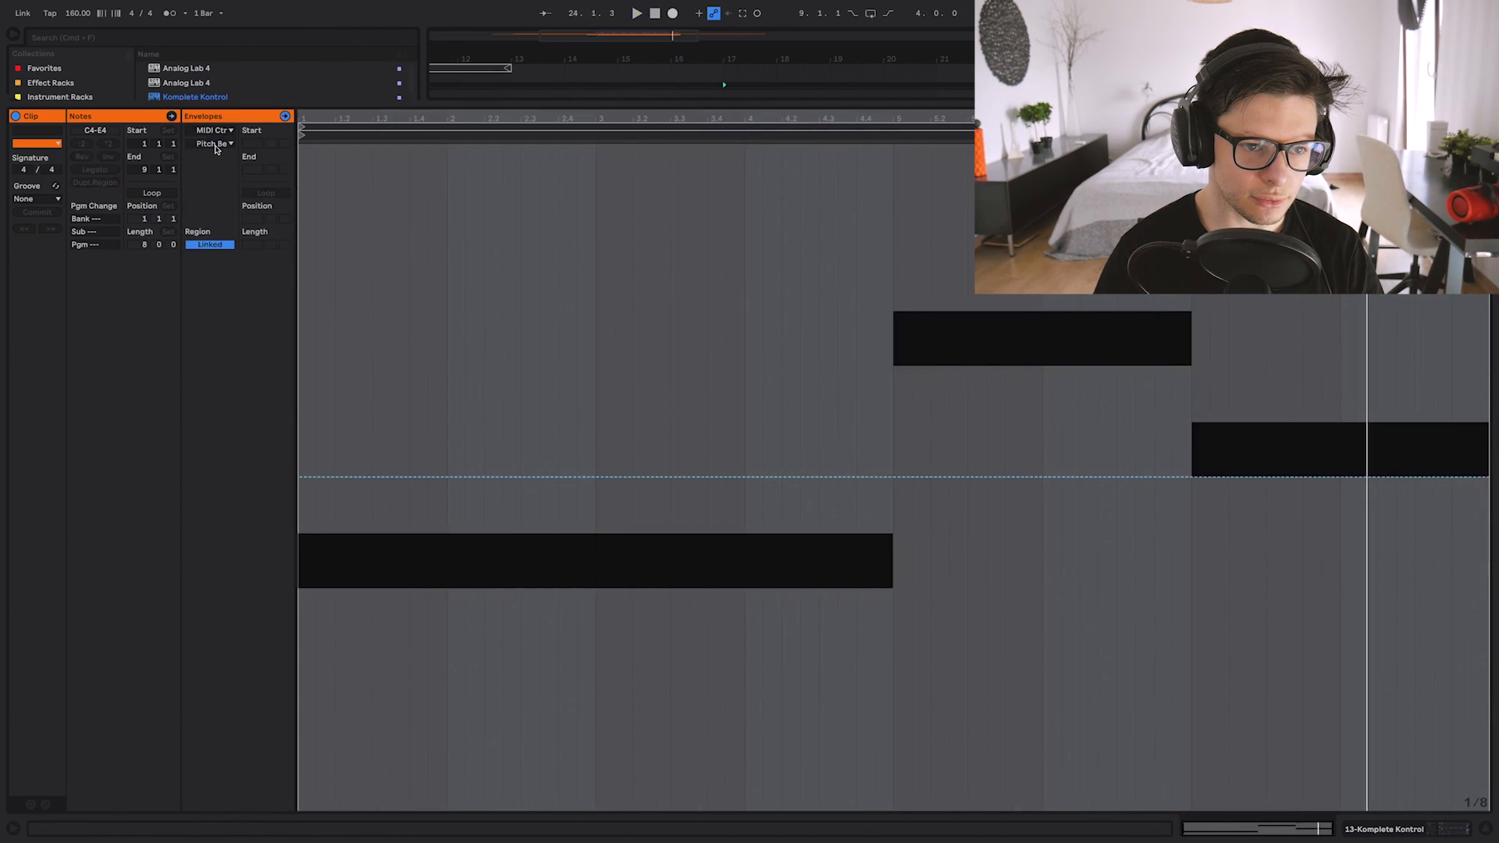
pyautogui.click(218, 145)
pyautogui.click(217, 154)
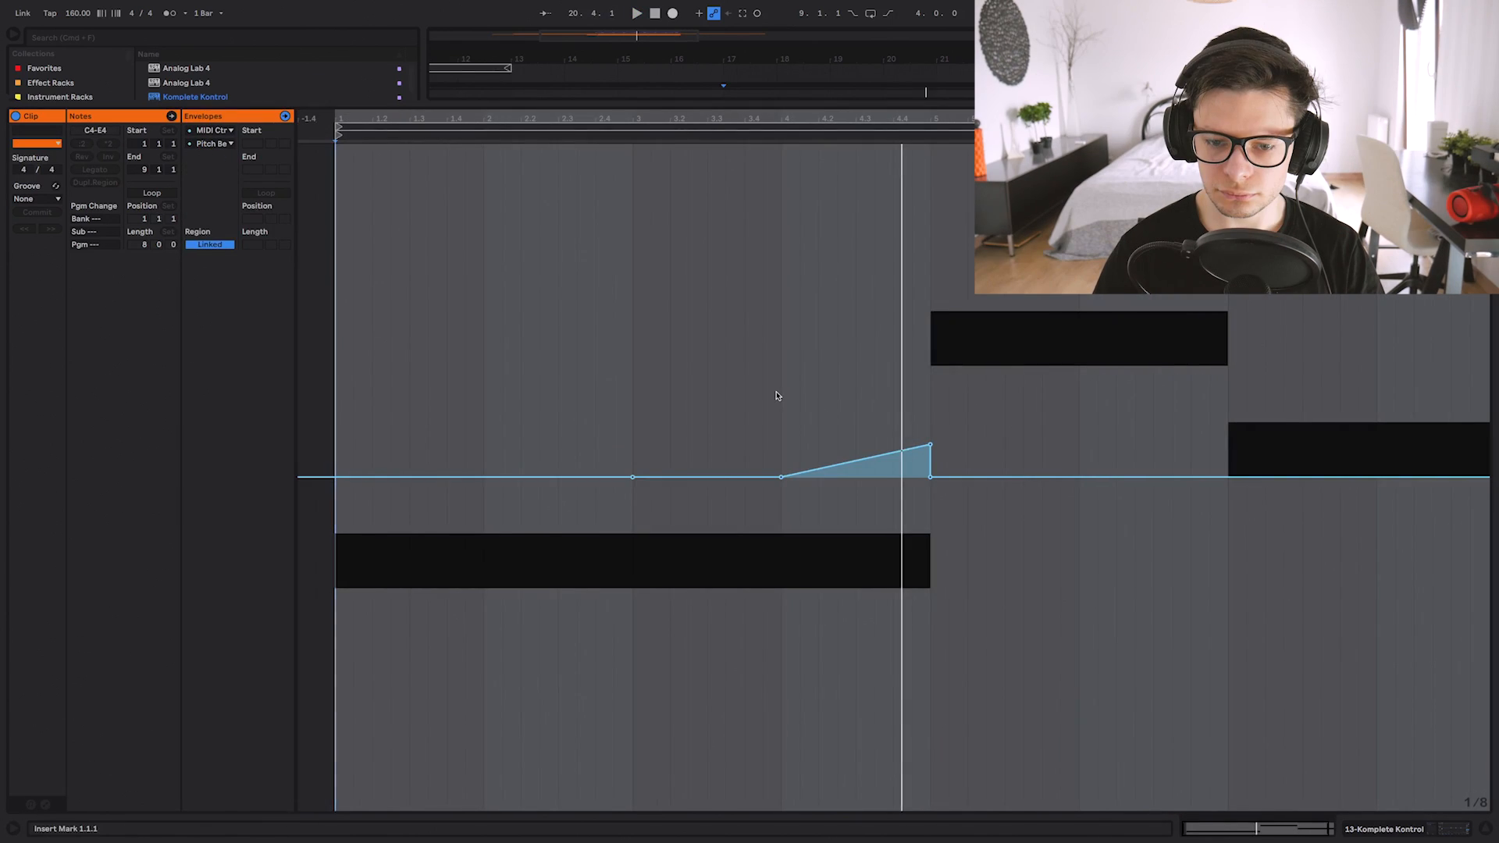
pyautogui.click(778, 396)
pyautogui.press('space')
pyautogui.moveTo(929, 444); pyautogui.dragTo(930, 144)
pyautogui.moveTo(837, 353)
pyautogui.mouseDown()
pyautogui.moveTo(835, 438)
pyautogui.moveTo(835, 383)
pyautogui.mouseUp()
pyautogui.press('space')
pyautogui.press('space')
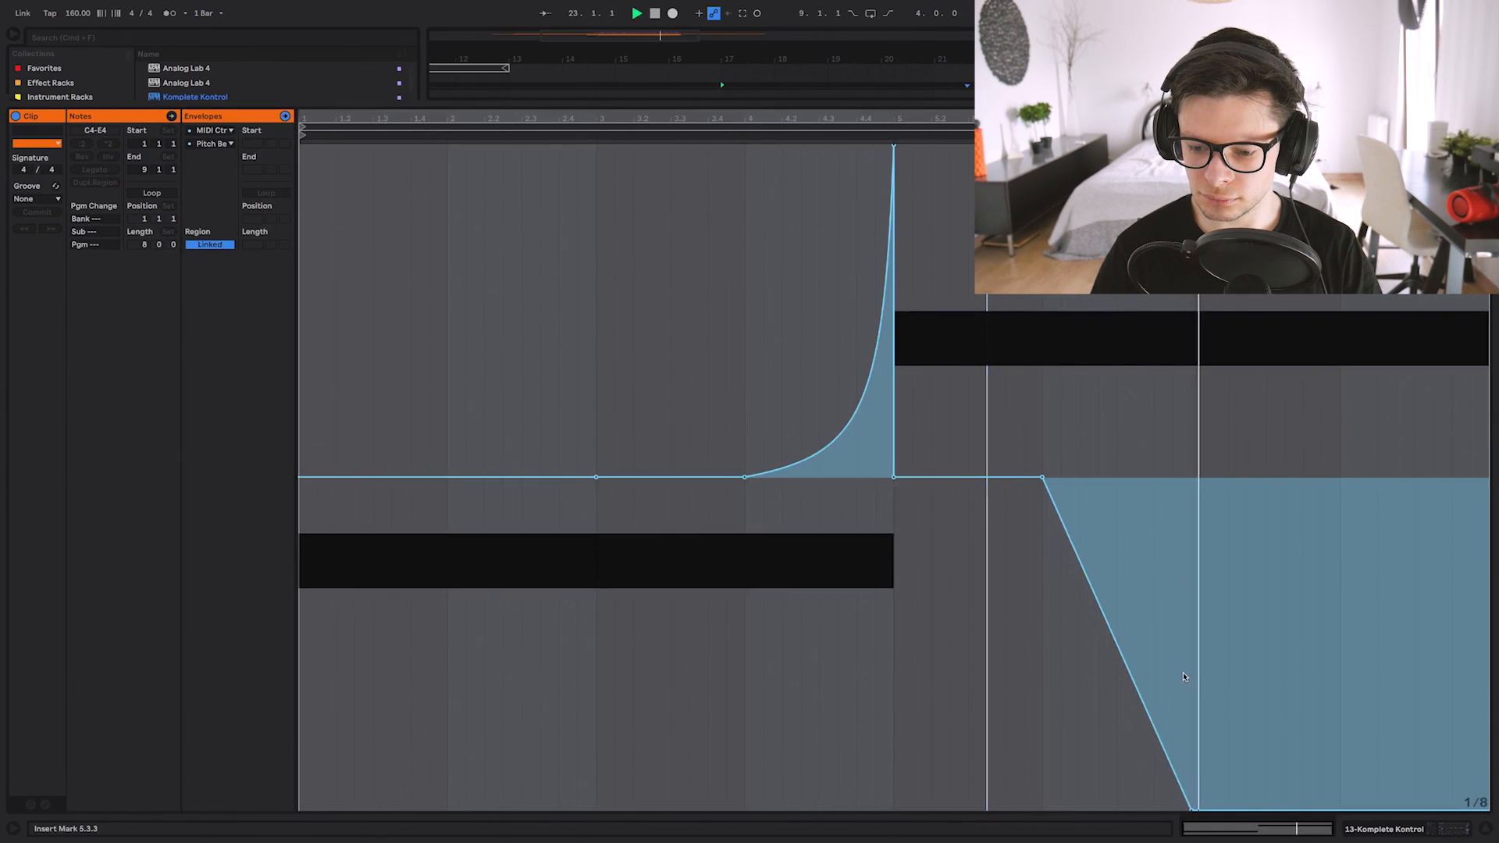
pyautogui.moveTo(1108, 589); pyautogui.dragTo(1132, 547)
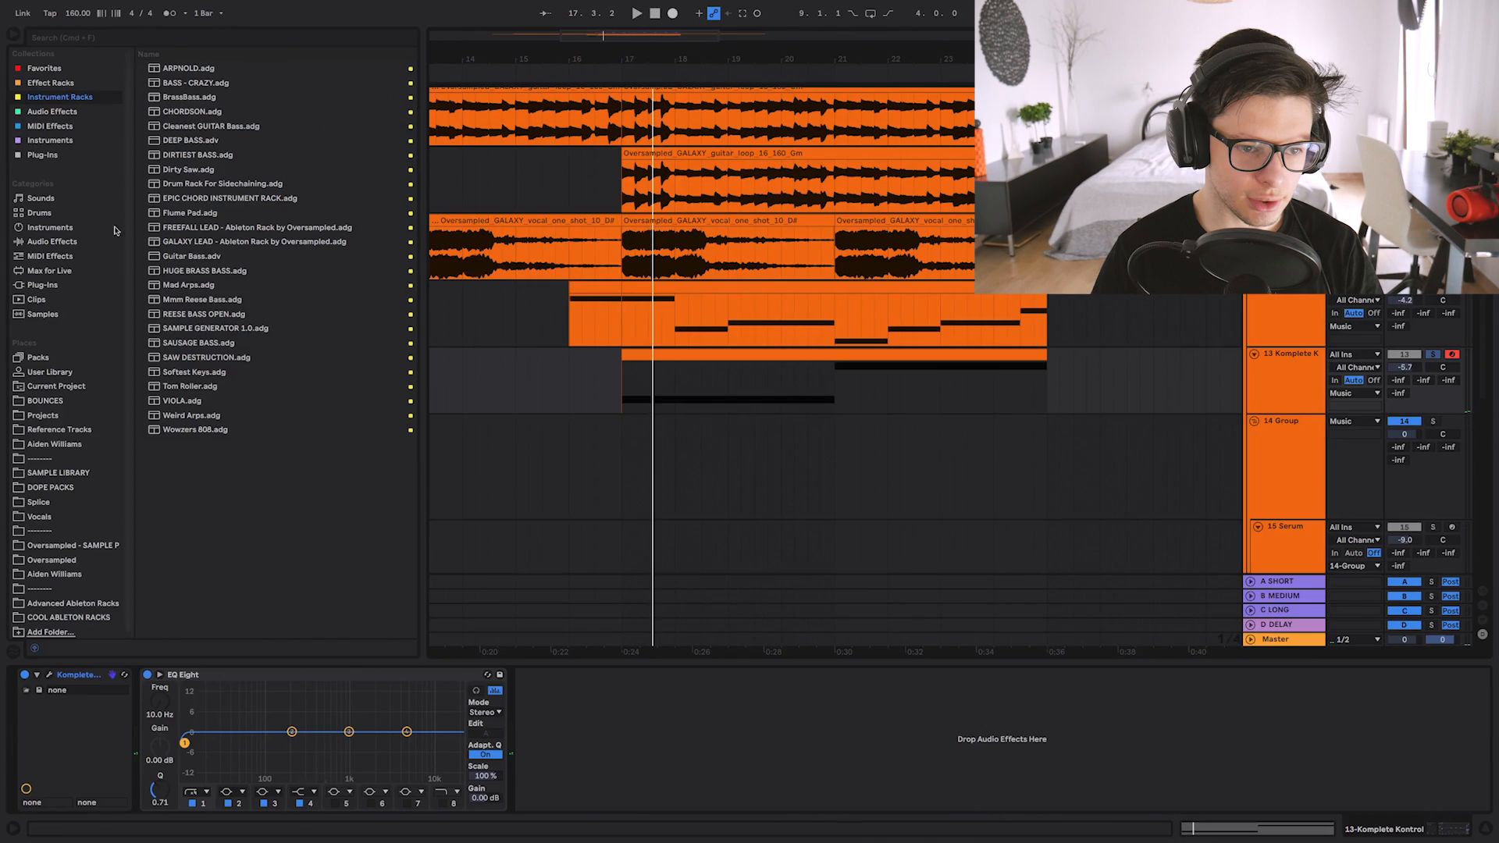
# Add the PARTICLER effect rack to the Komplete track and set Dry Wet to 32, REVERB to 0 and LONGER to 36.
pyautogui.click(55, 82)
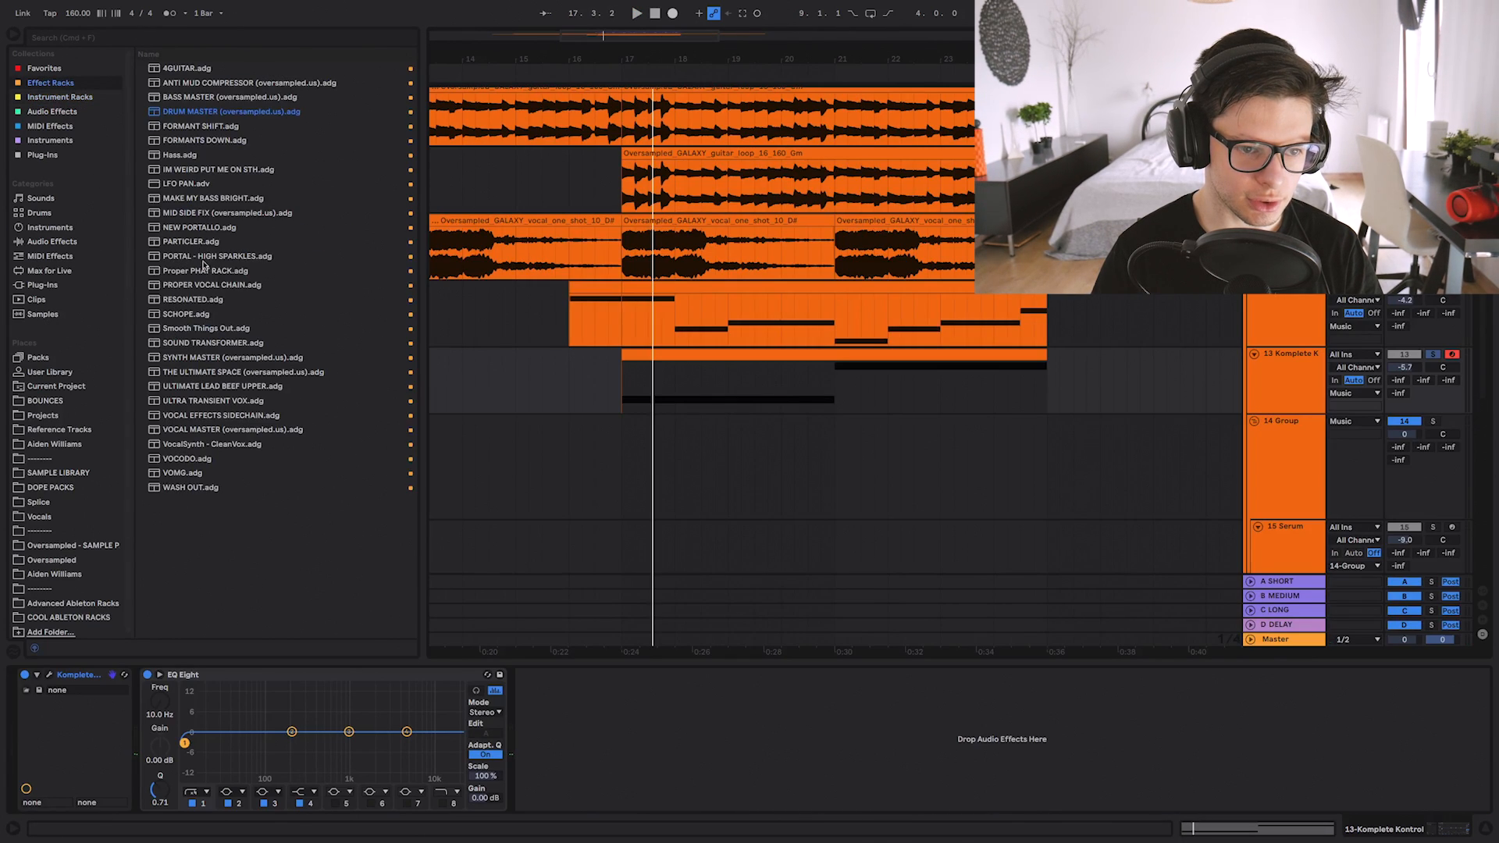
pyautogui.moveTo(194, 241); pyautogui.dragTo(820, 375)
pyautogui.click(180, 74)
pyautogui.press('space')
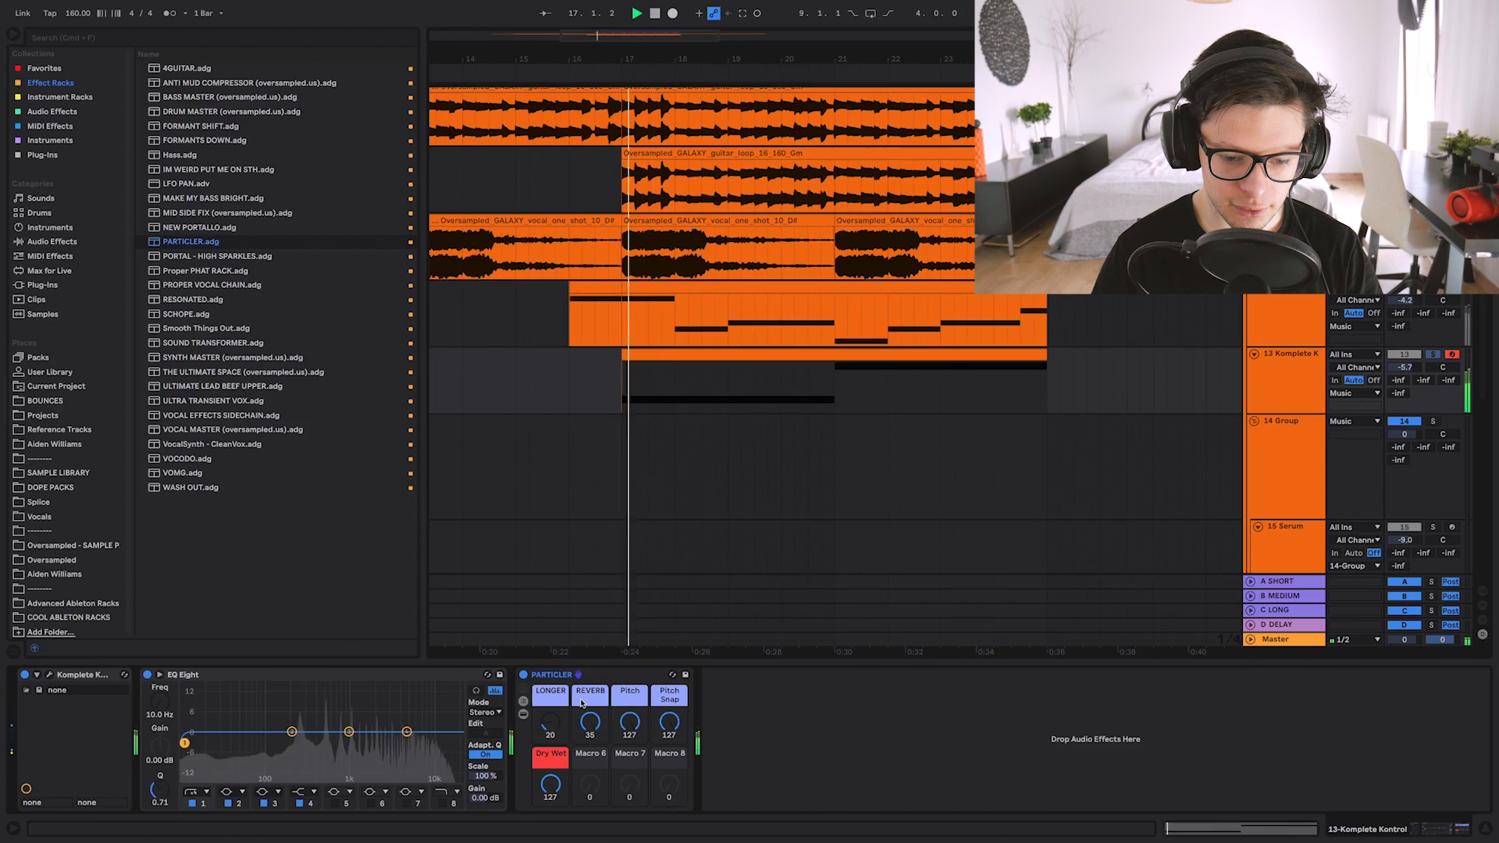
pyautogui.moveTo(550, 759); pyautogui.dragTo(550, 812)
pyautogui.press('space')
pyautogui.moveTo(597, 726); pyautogui.dragTo(597, 754)
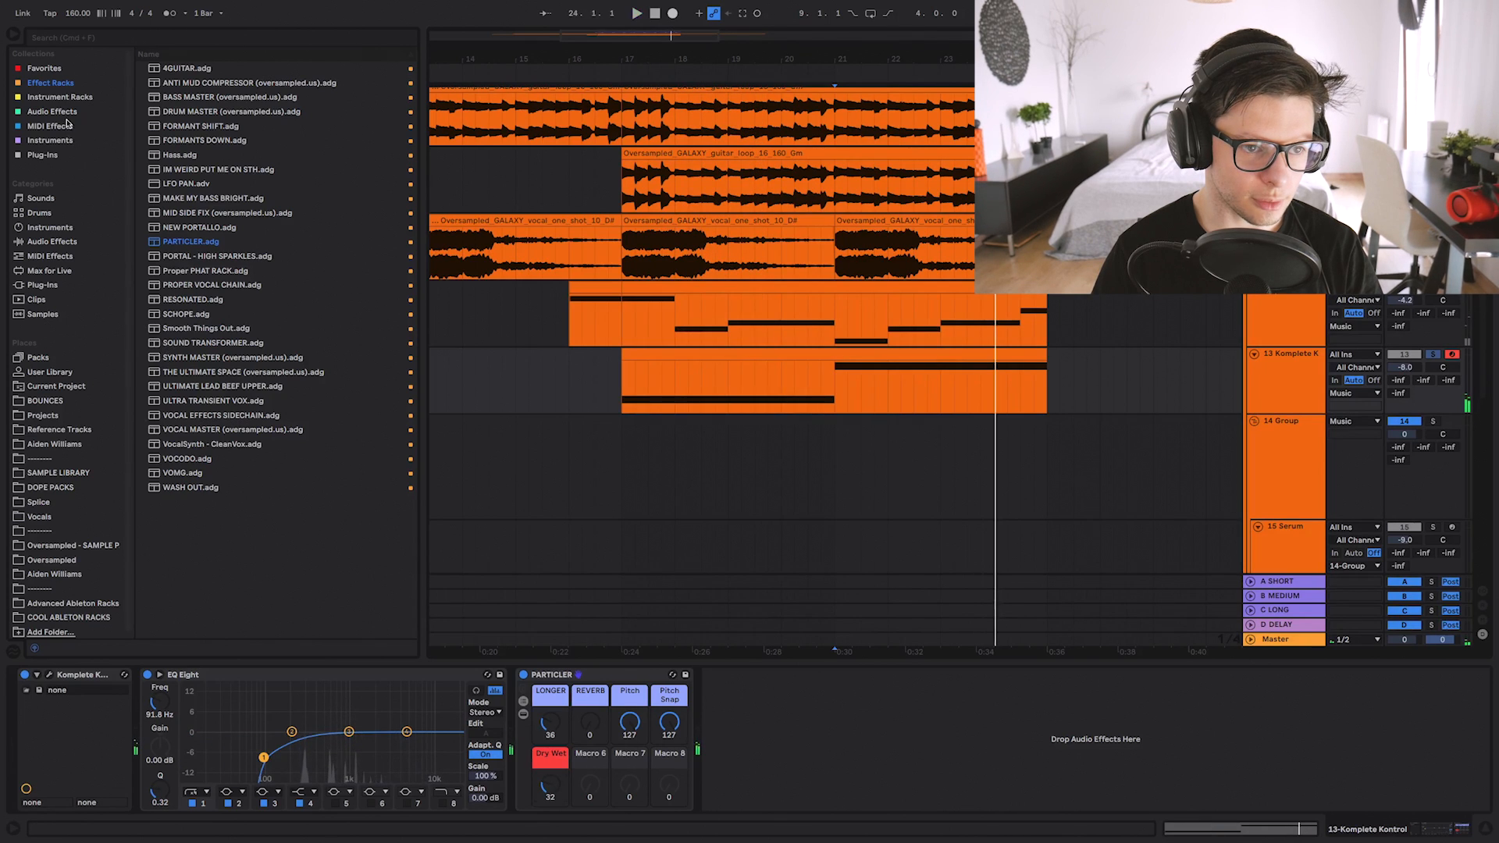
# Add ValhallaSupermassive with the CygnusX1 preset to the Komplete track, lower its high EQ to about 3 kHz and adjust the mix.
pyautogui.click(55, 111)
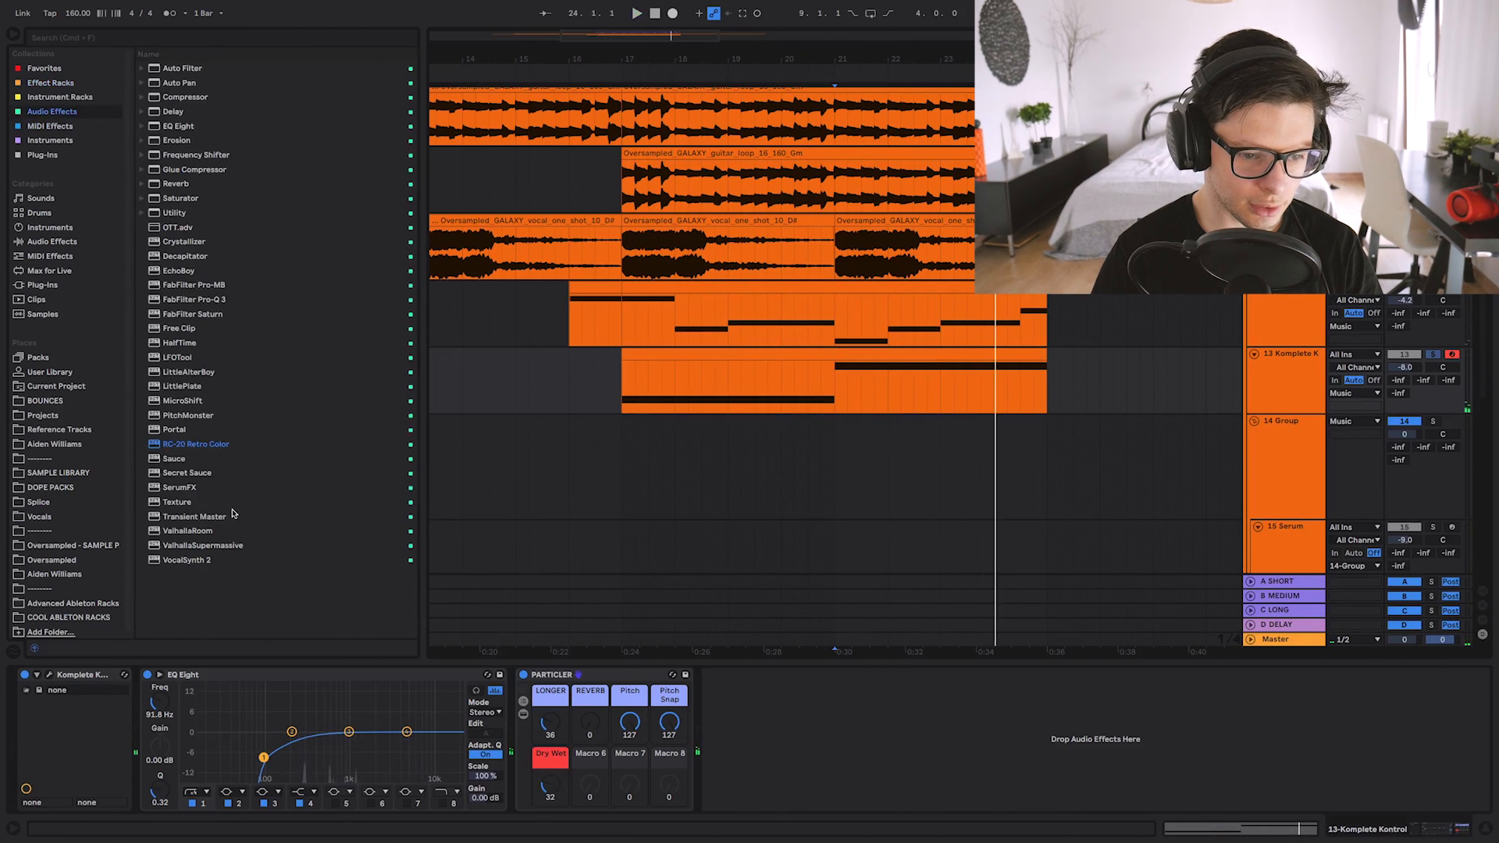
pyautogui.press('Return')
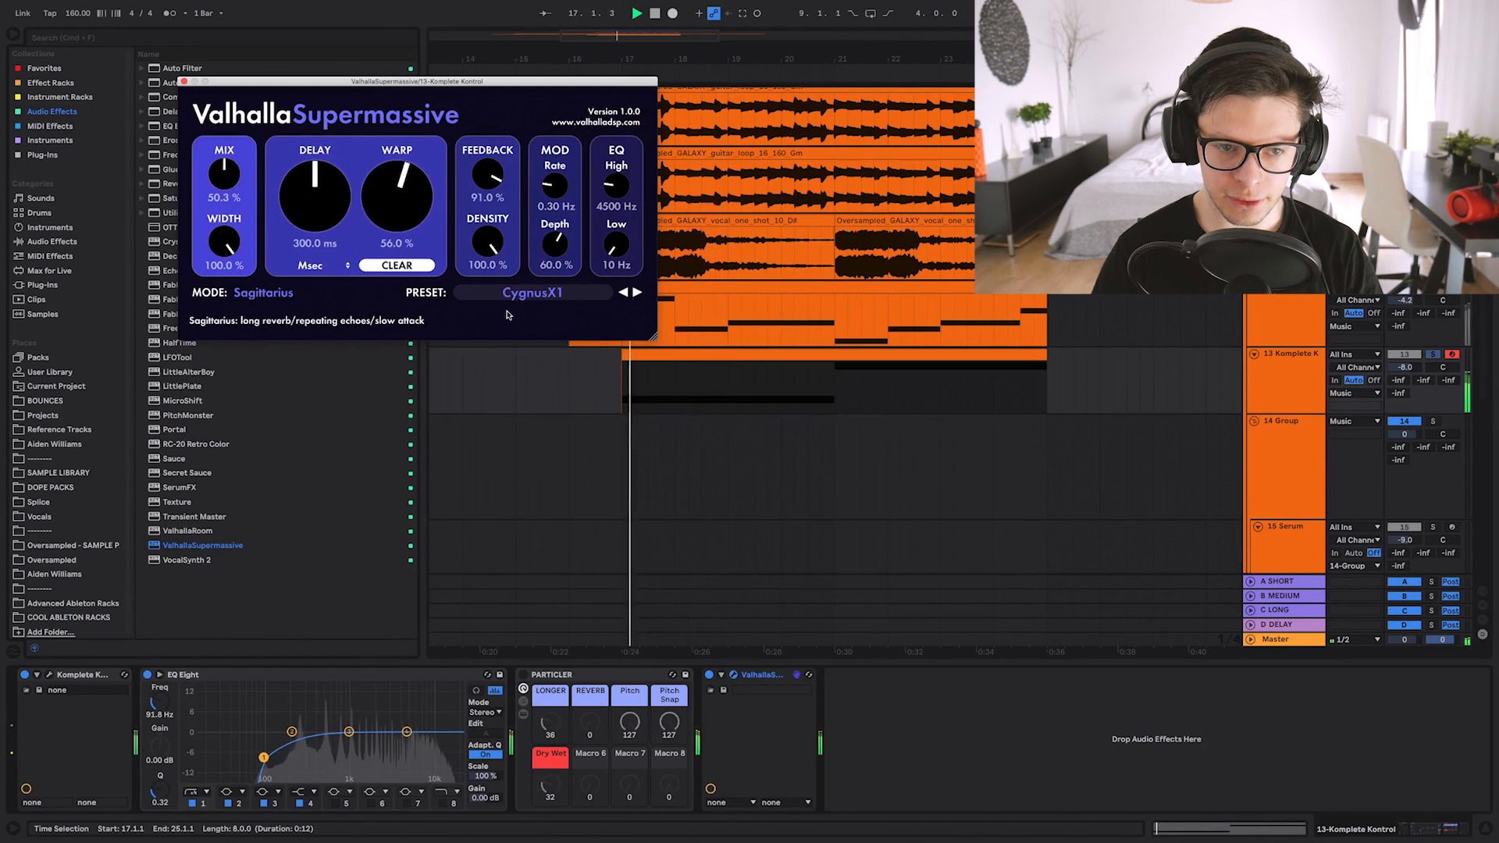
pyautogui.moveTo(622, 194); pyautogui.dragTo(622, 210)
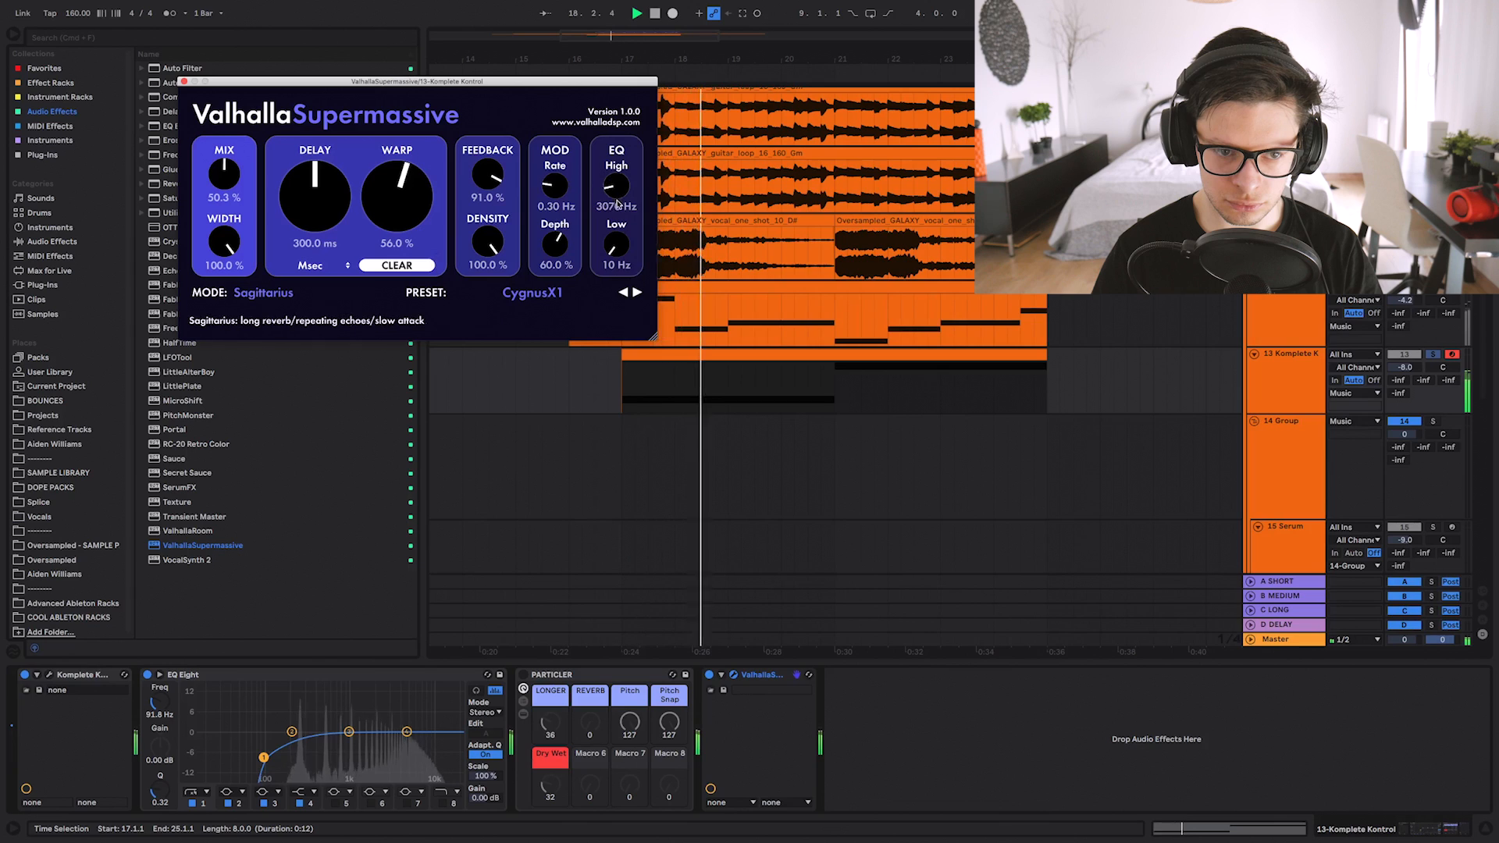
pyautogui.moveTo(218, 174); pyautogui.dragTo(273, 115)
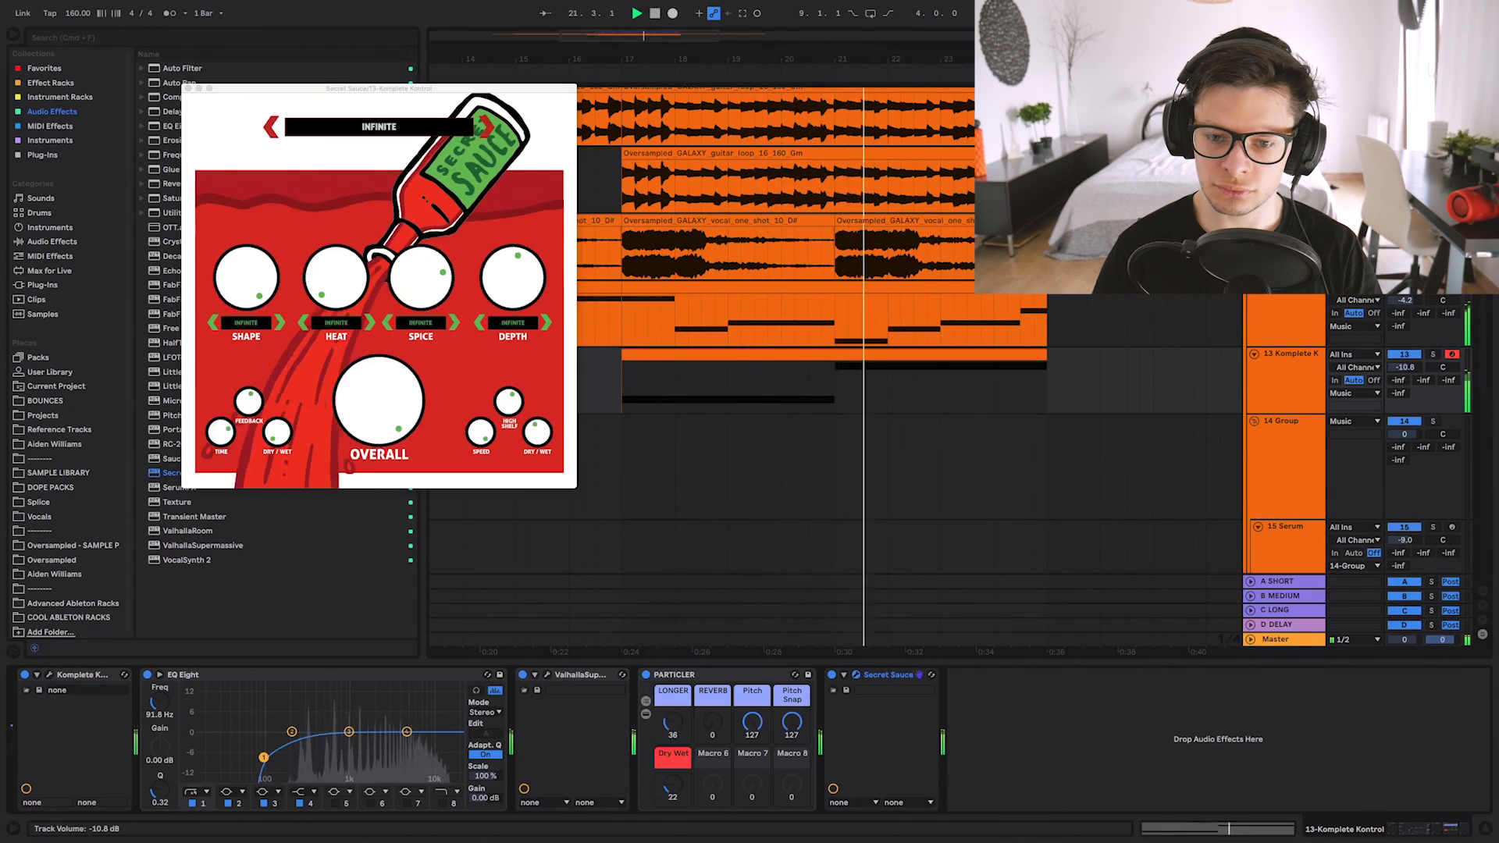
# Choose the TORN preset in Secret Sauce on the Komplete track, then unsolo the track and adjust its volume in the mix.
pyautogui.click(271, 128)
pyautogui.click(271, 132)
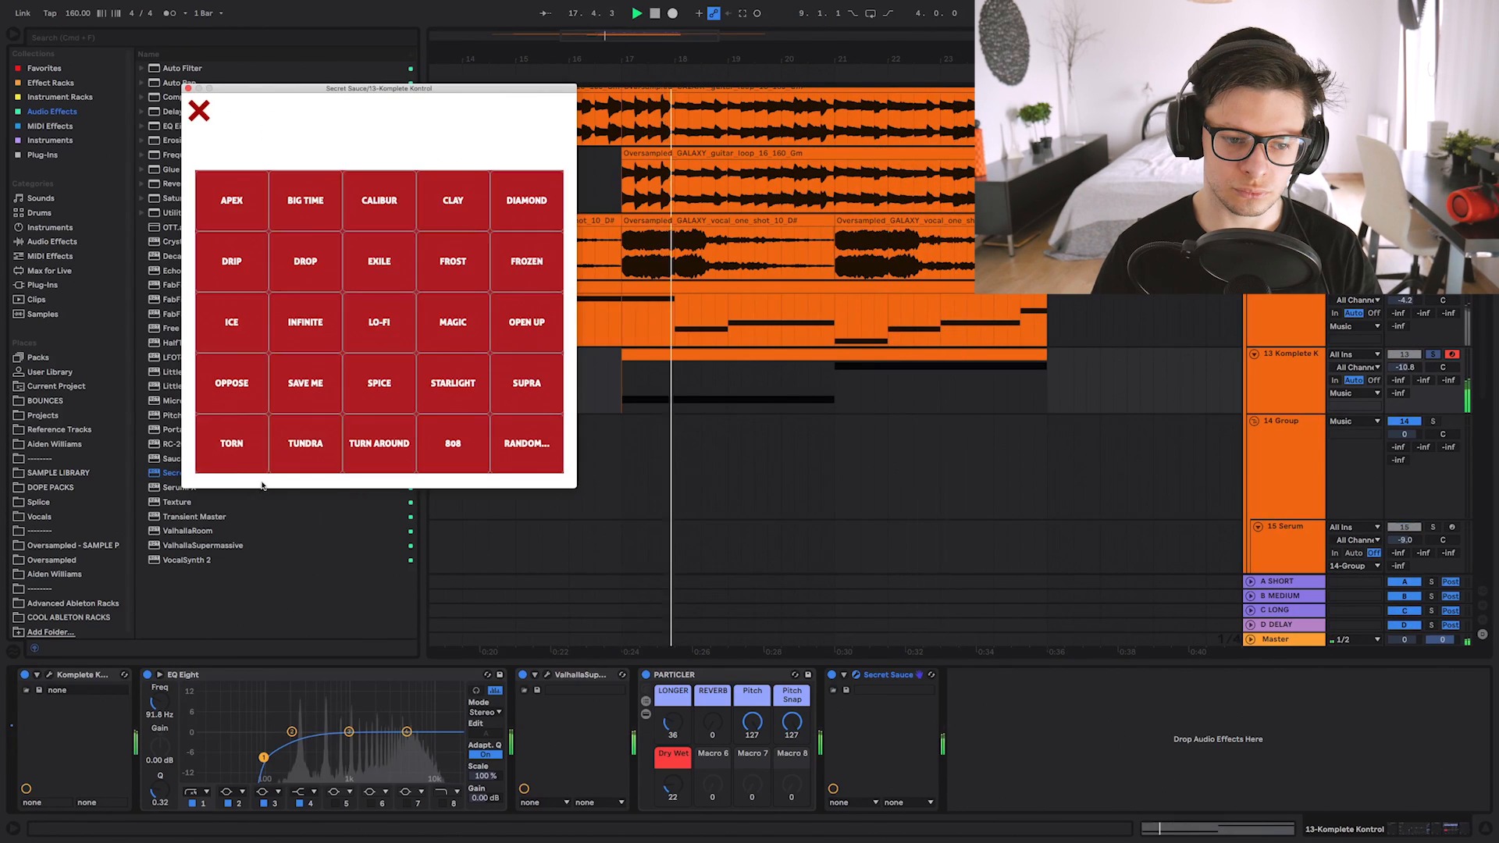
pyautogui.click(242, 455)
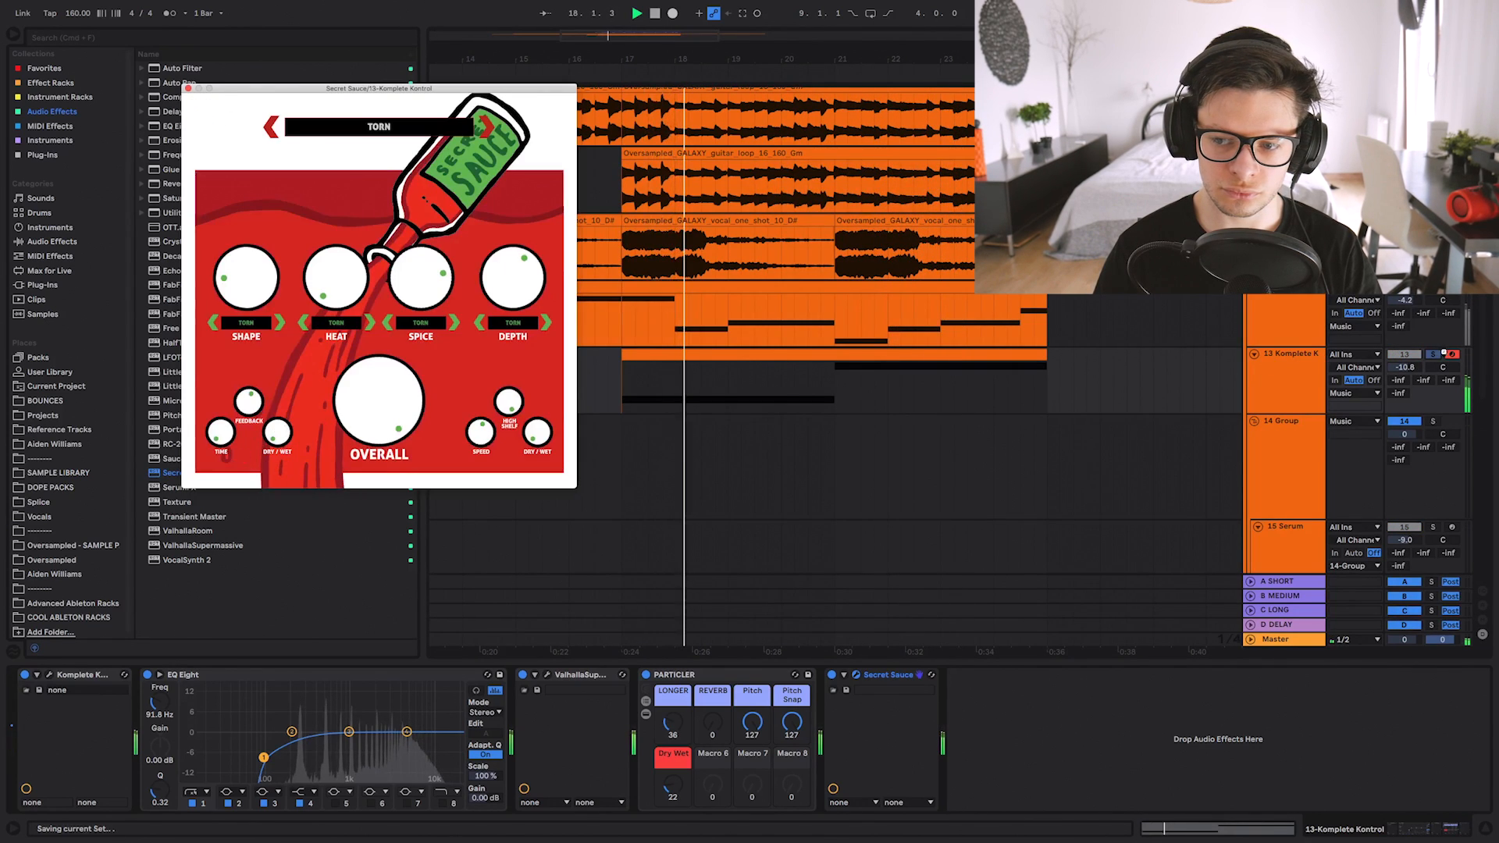
pyautogui.click(1433, 354)
pyautogui.moveTo(1408, 367); pyautogui.dragTo(1408, 355)
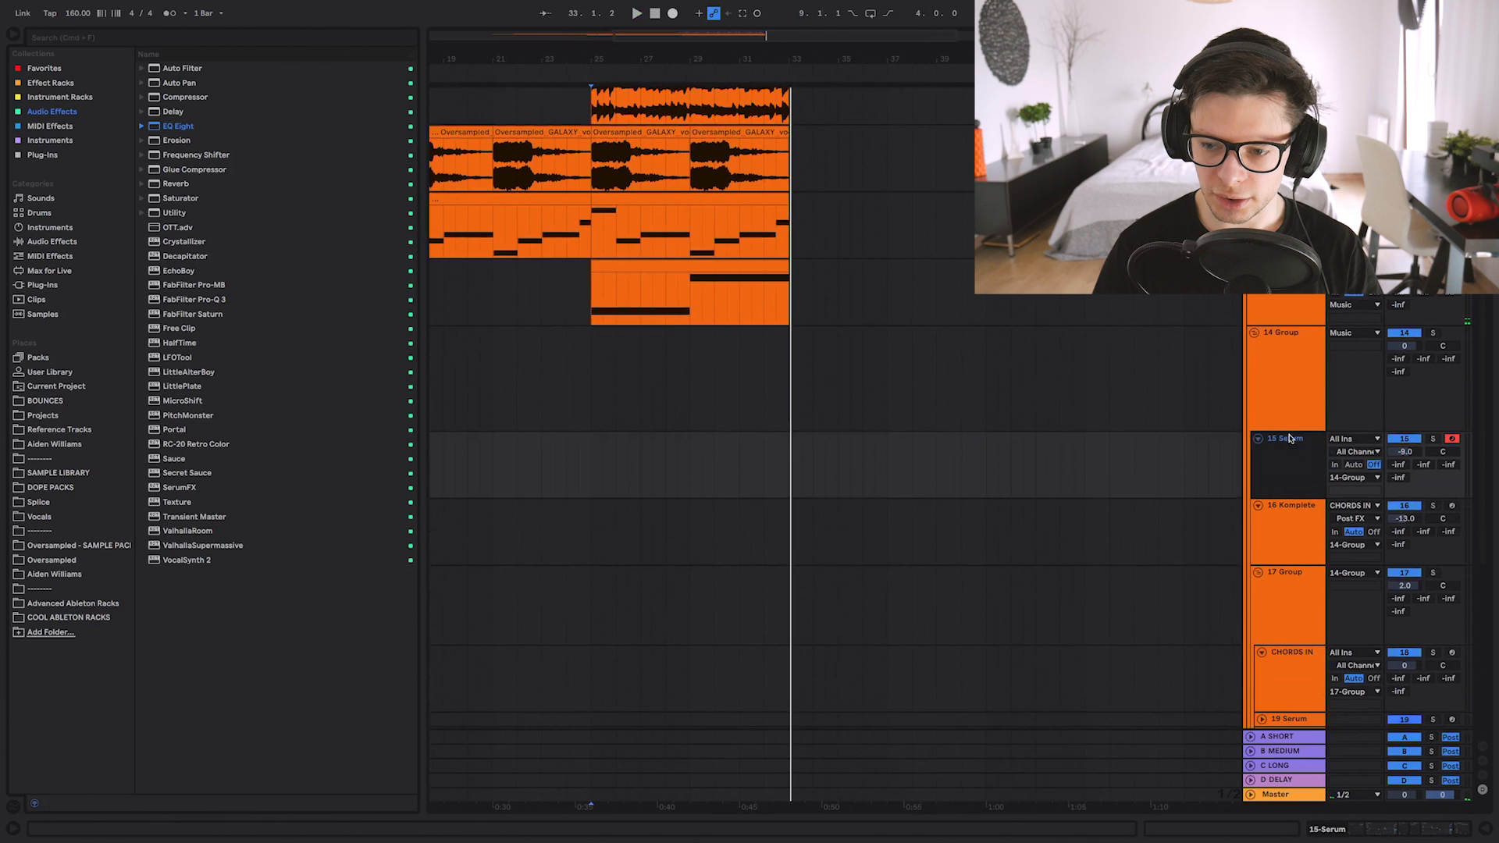
# Start an eight-bar MIDI clip at bar 33 on the 15 Serum track with an A#0 note slightly over one bar long.
pyautogui.click(1413, 832)
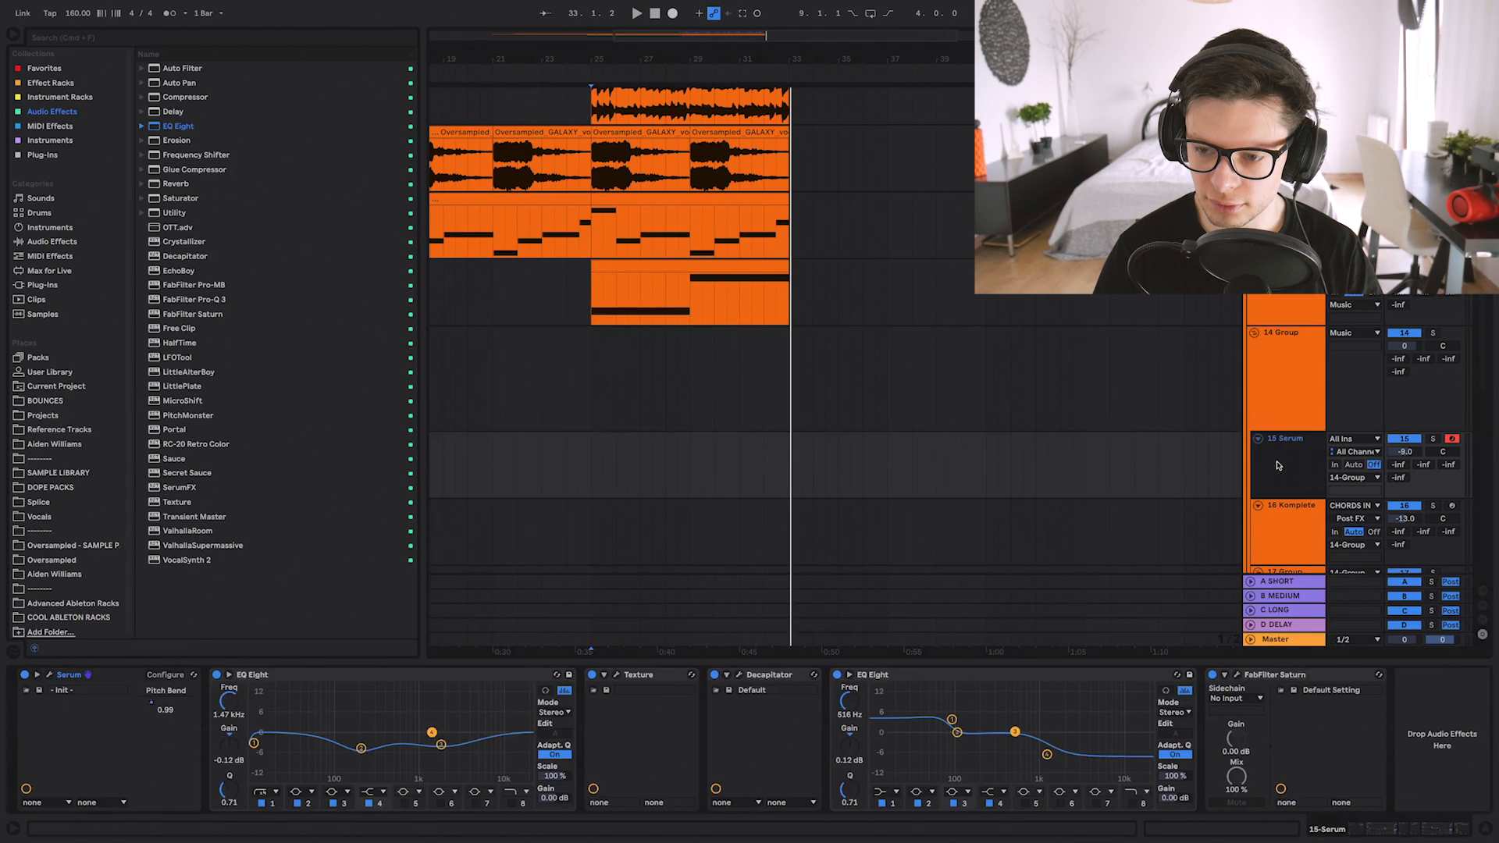
pyautogui.click(1279, 404)
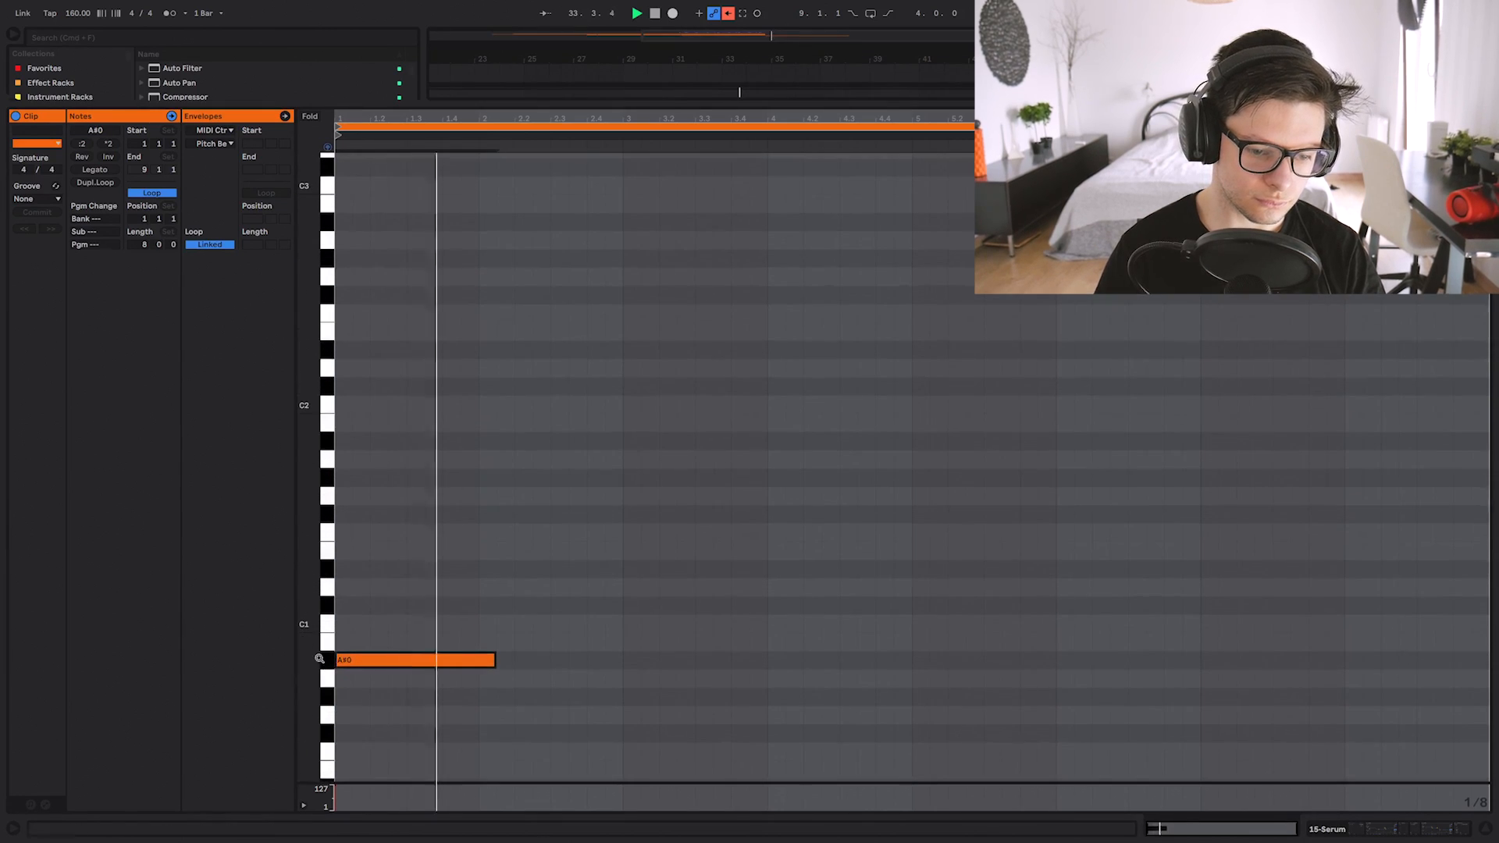
pyautogui.hotkey('ctrl', 'a')
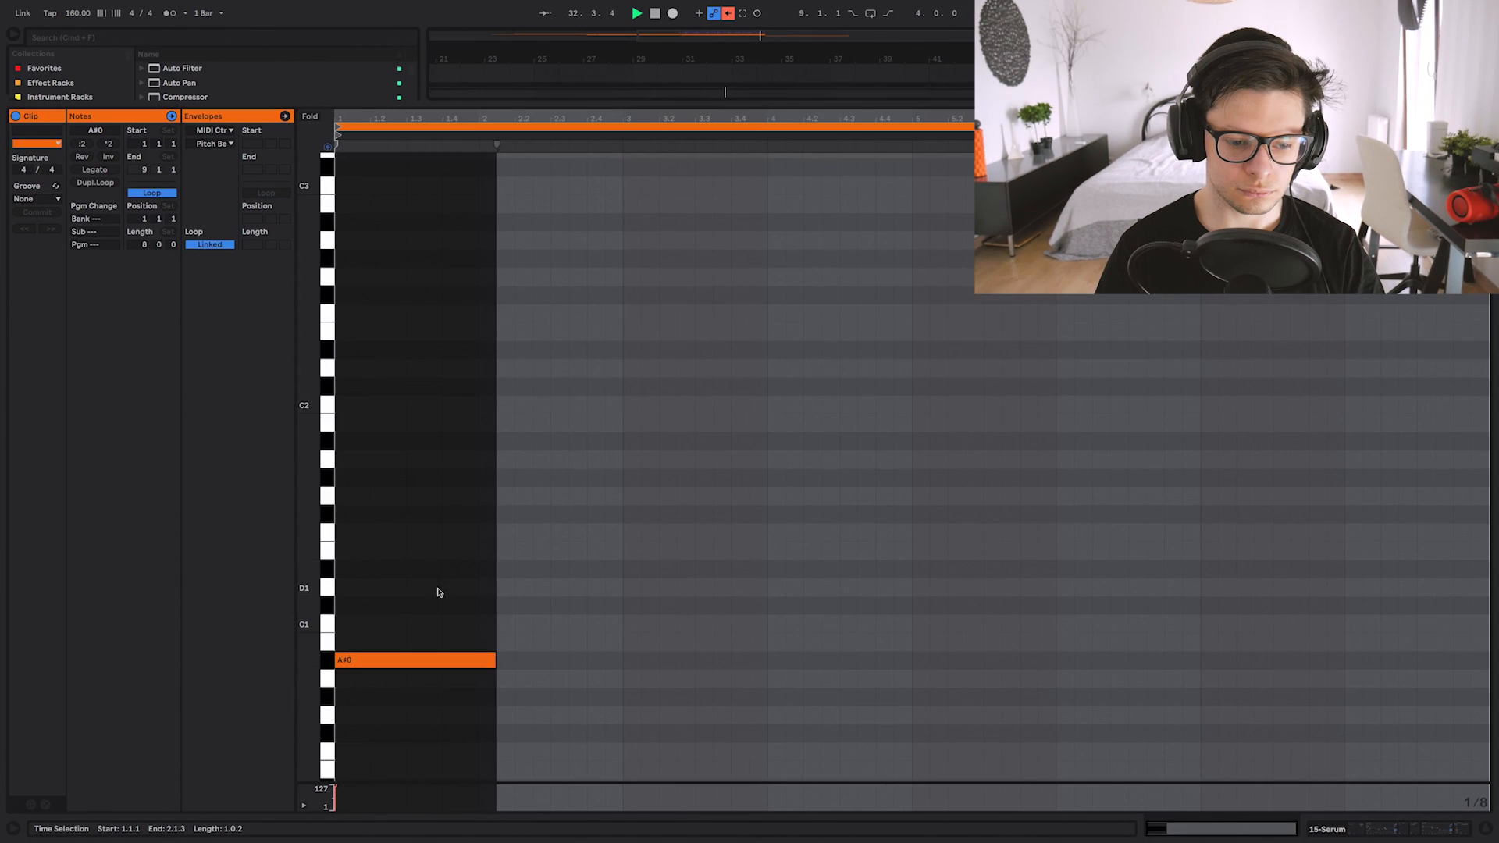
pyautogui.scroll(-3, 436, 589)
pyautogui.hotkey('shift', 'Tab')
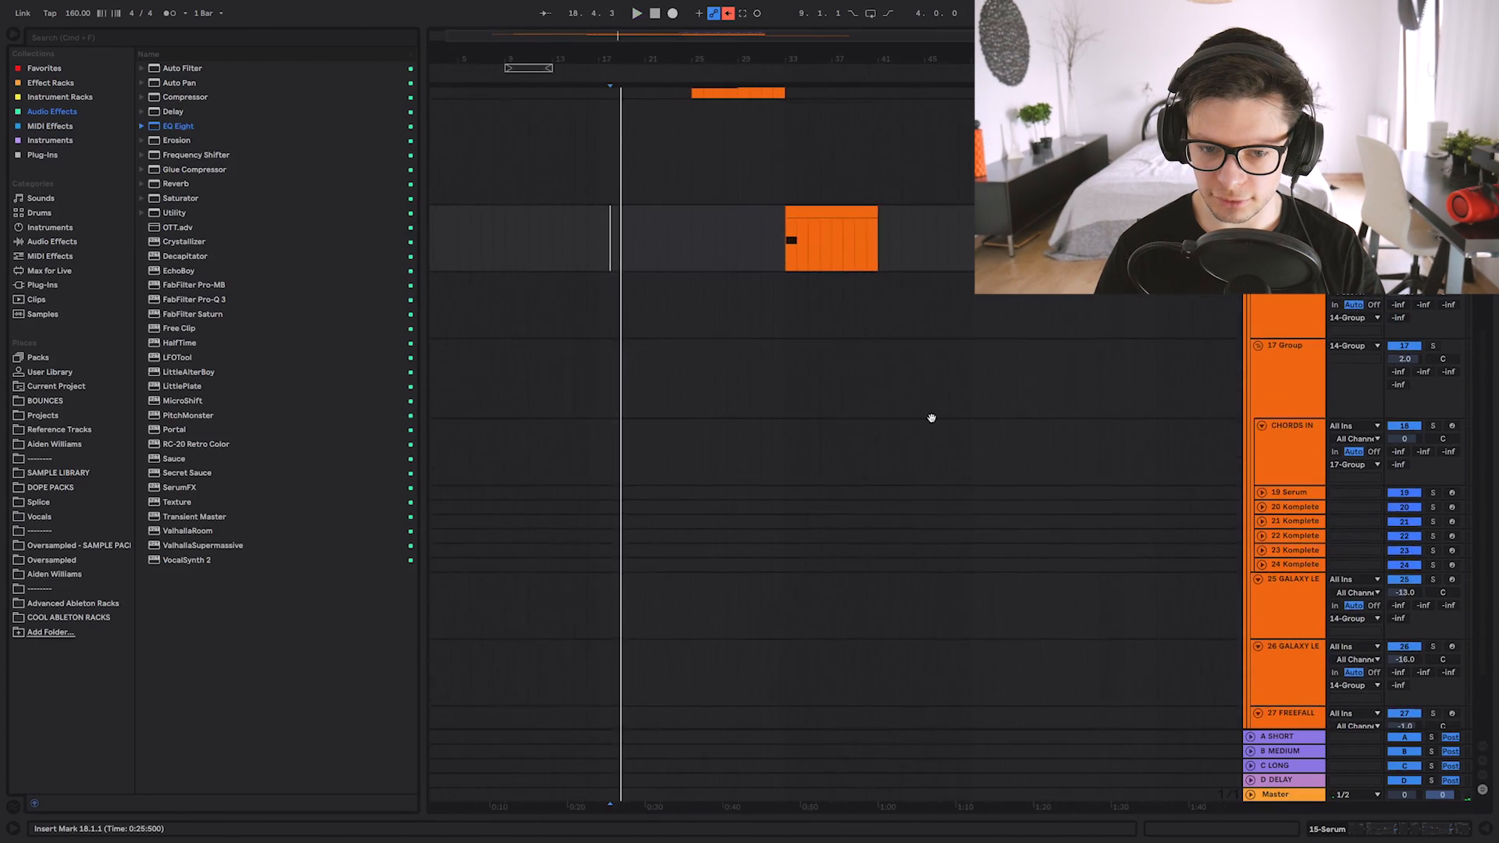
# Play the layered chord tracks from bar 33 and hide the automation lanes in the arrangement.
pyautogui.click(910, 445)
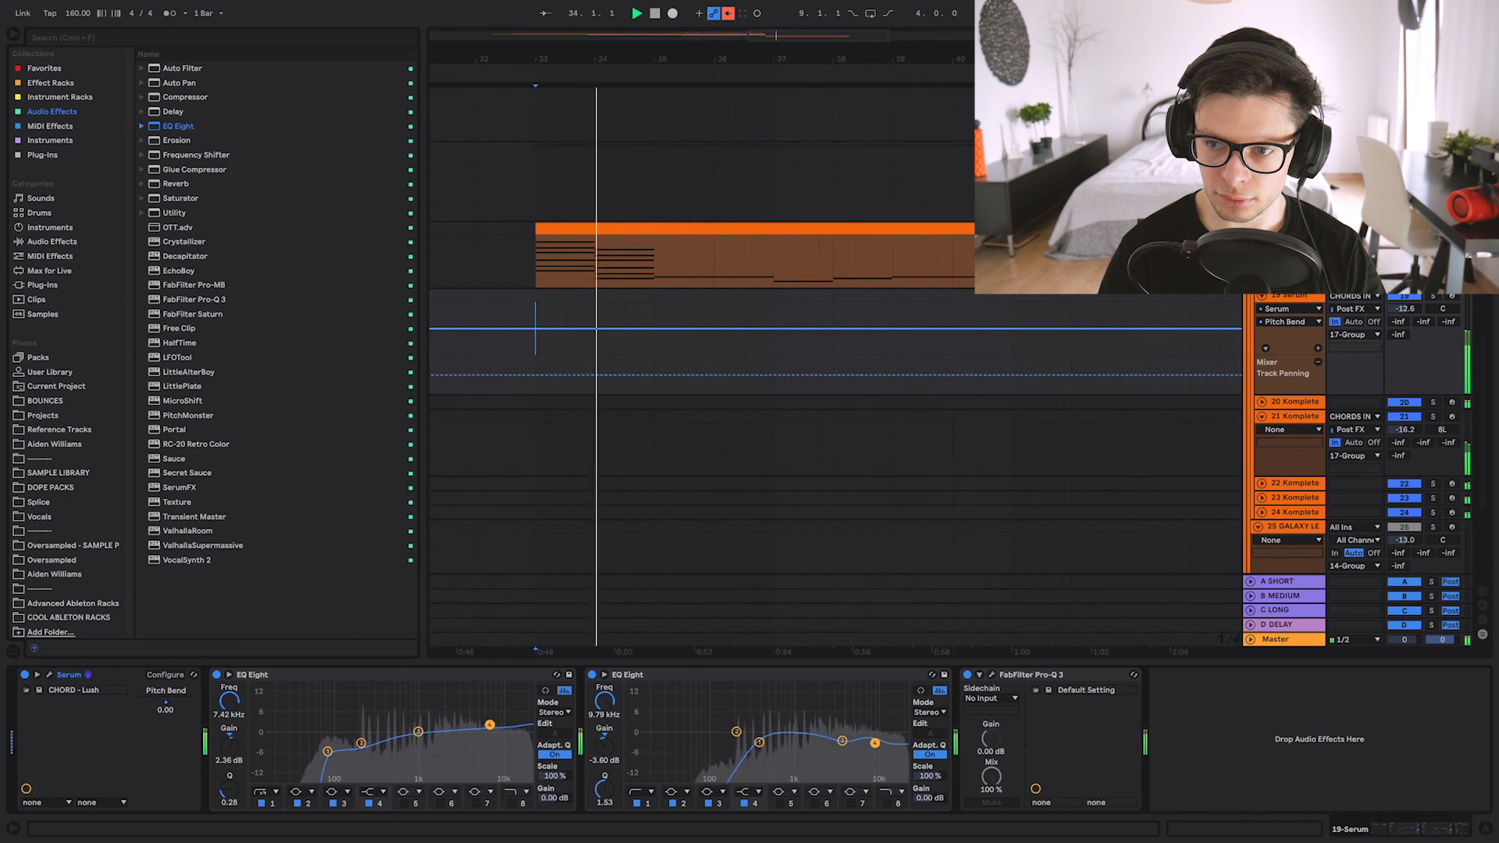
pyautogui.press('a')
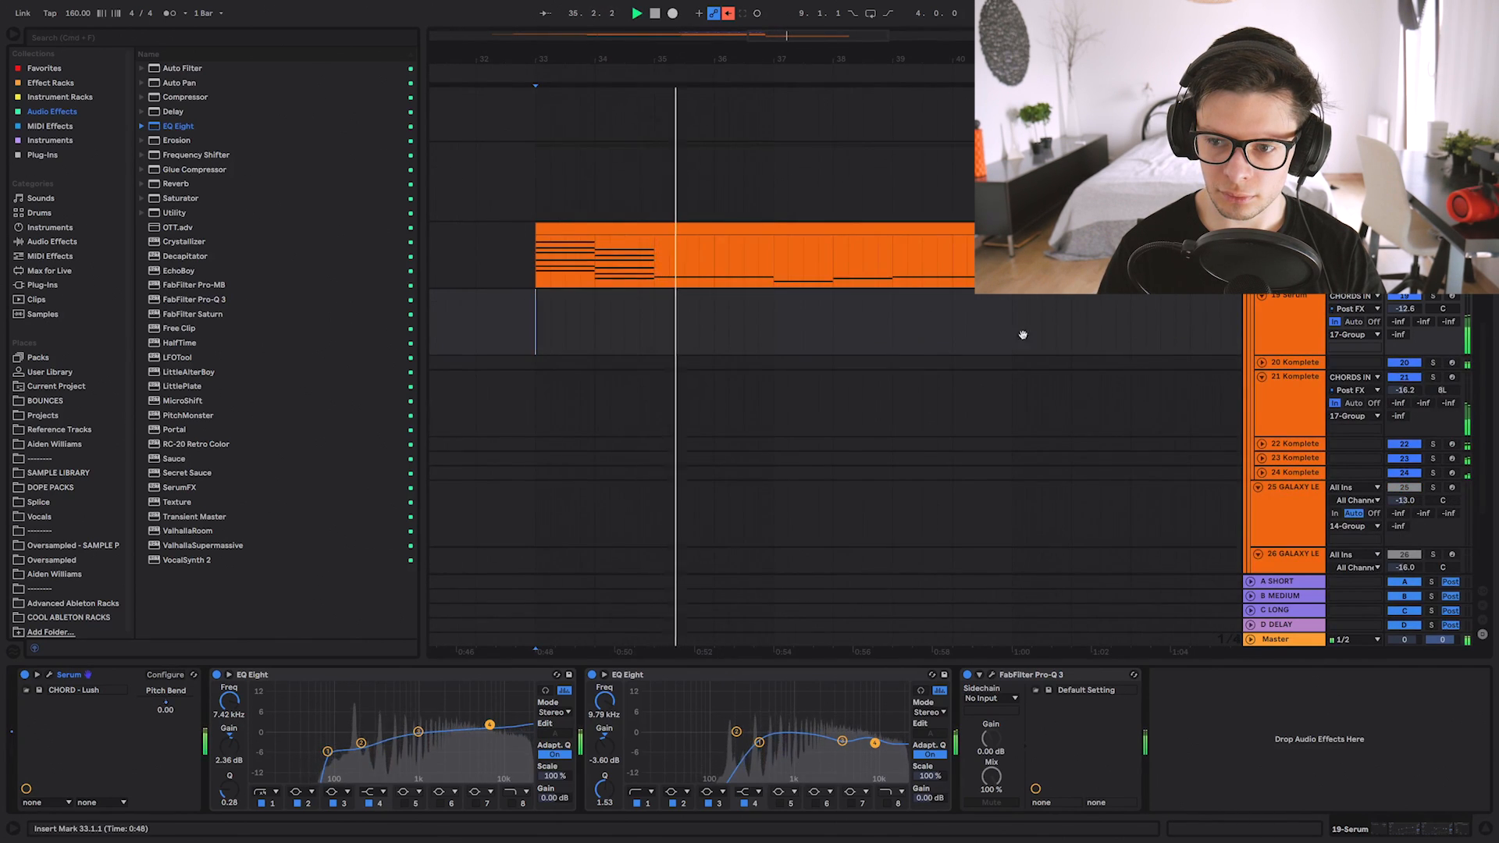
# Open the CHORDS IN clip and stack the second bar's chord from E2, G2, C3 and E3.
pyautogui.moveTo(1021, 308); pyautogui.dragTo(1108, 402)
pyautogui.click(1288, 258)
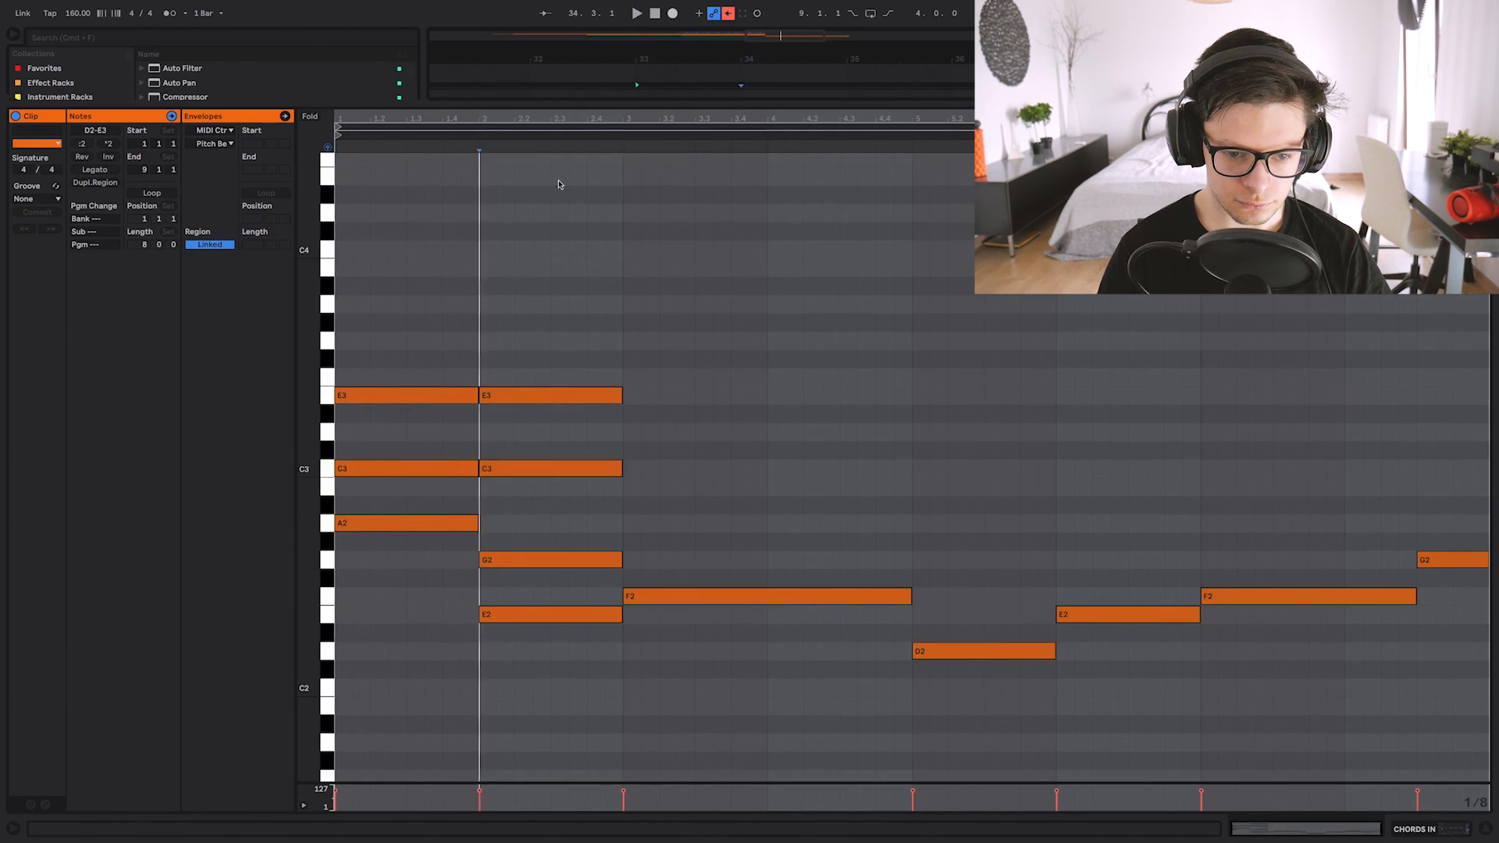
pyautogui.click(525, 562)
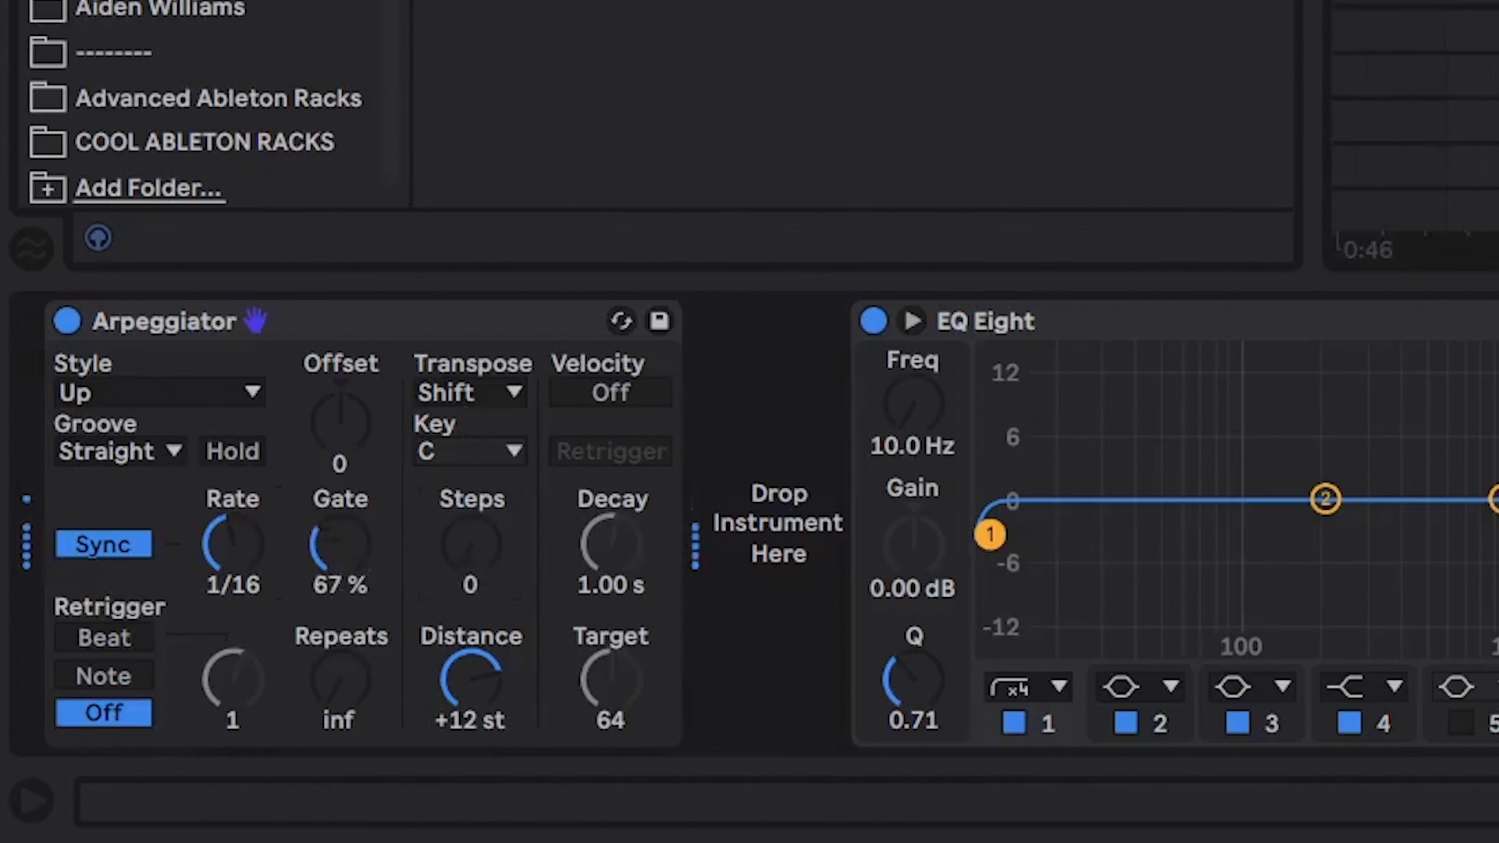
# Set the Arpeggiator on the CHORDS IN track to the Converge style with 1 step.
pyautogui.click(167, 395)
pyautogui.click(164, 4)
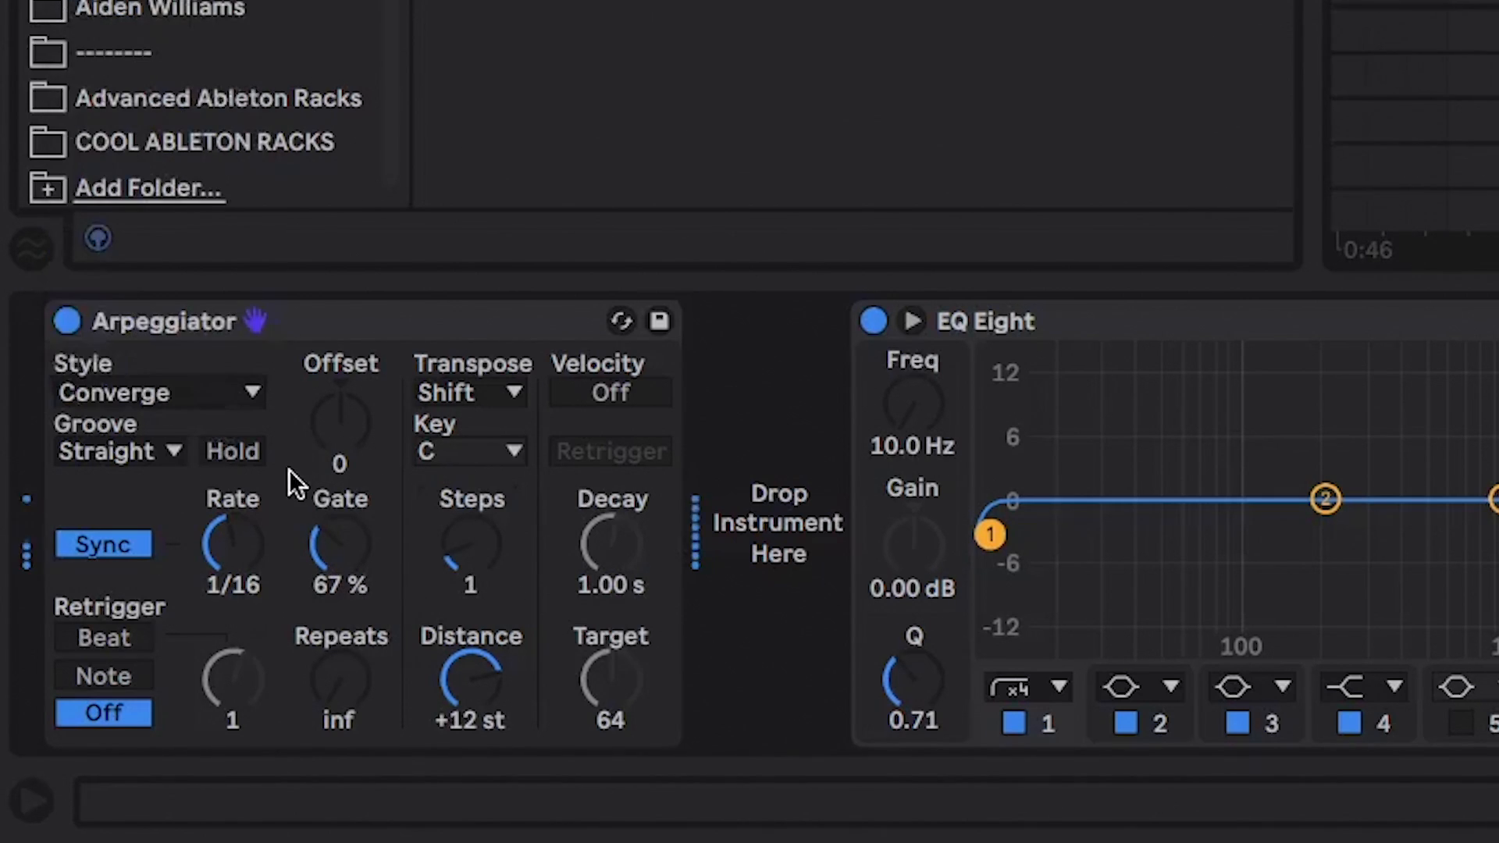
pyautogui.scroll(1, 241, 528)
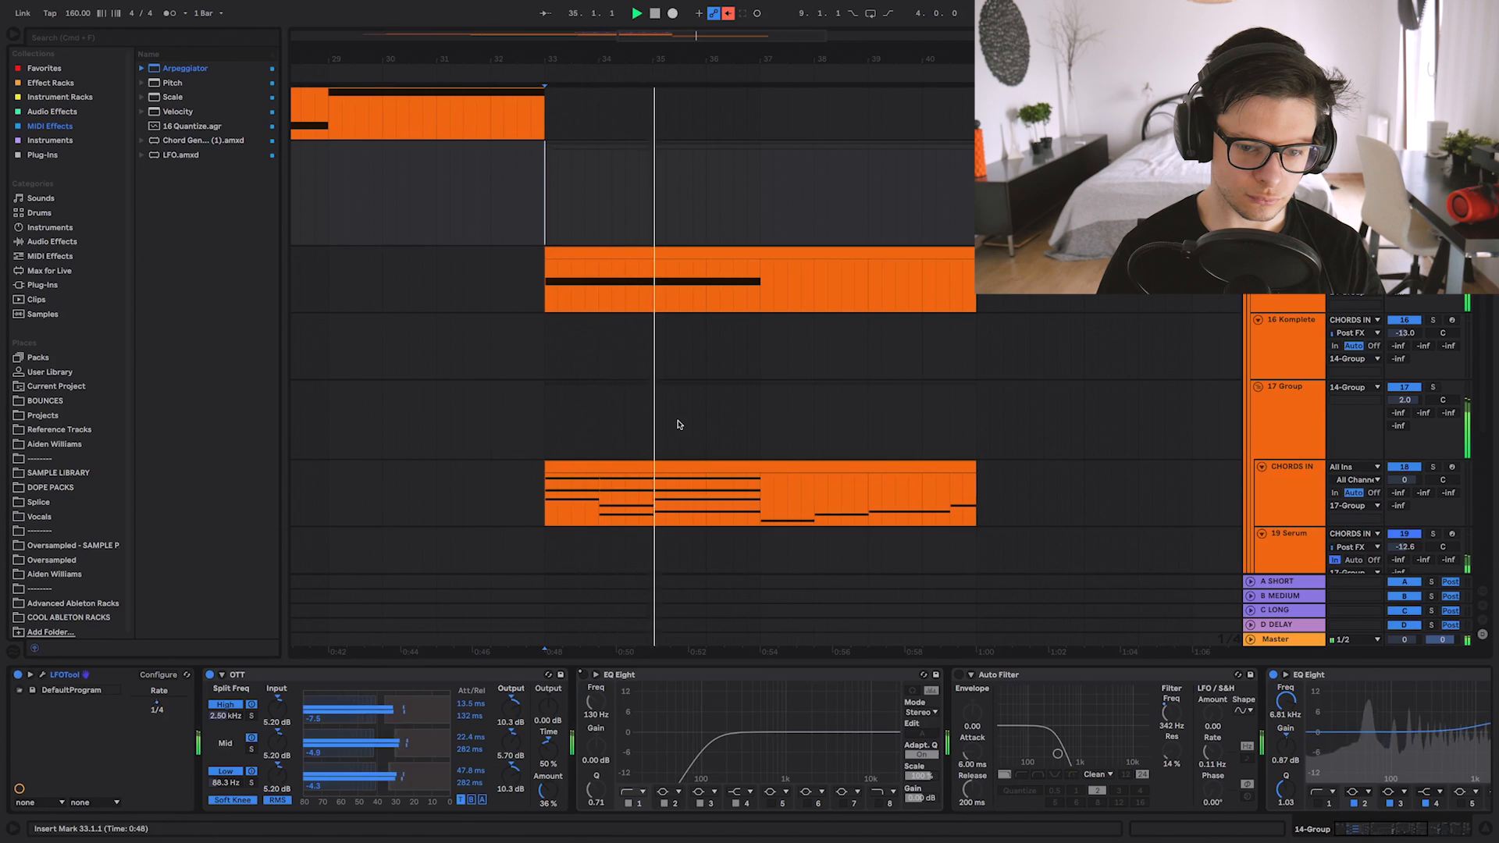
# Rework the 15 Serum bass notes from bar 33 so that they follow the lowest notes of the chords.
pyautogui.scroll(1, 562, 326)
pyautogui.hscroll(-1, 562, 325)
pyautogui.moveTo(563, 326); pyautogui.dragTo(704, 474)
pyautogui.scroll(-3, 562, 326)
pyautogui.moveTo(479, 191); pyautogui.dragTo(687, 422)
pyautogui.moveTo(687, 422); pyautogui.dragTo(689, 422)
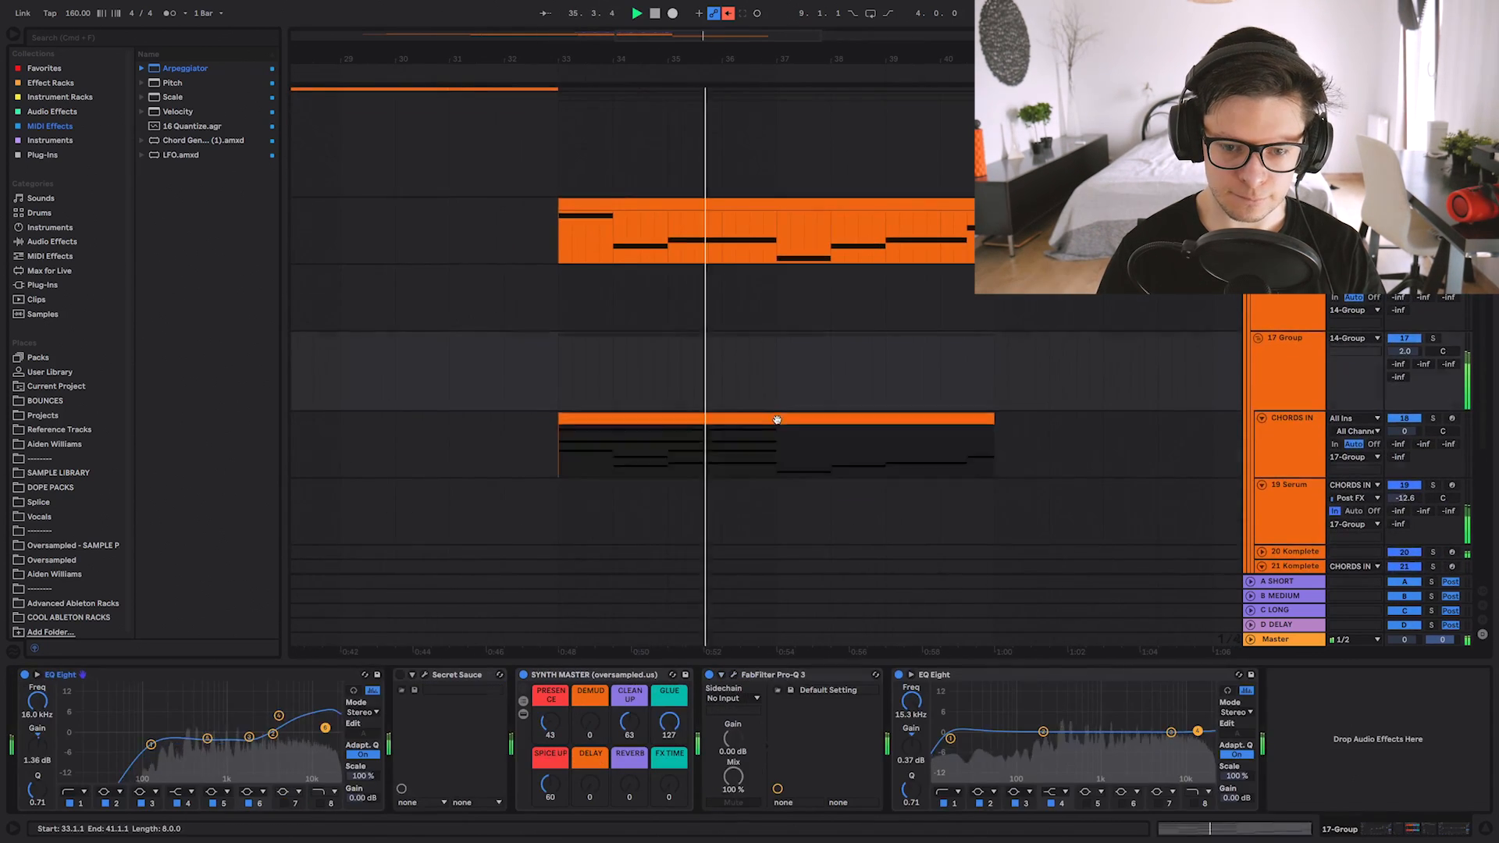
# Complete the last chords in the CHORDS IN clip by adding C3 over the bar 7 F2 and D3 over the final G2, and play them.
pyautogui.doubleClick(952, 446)
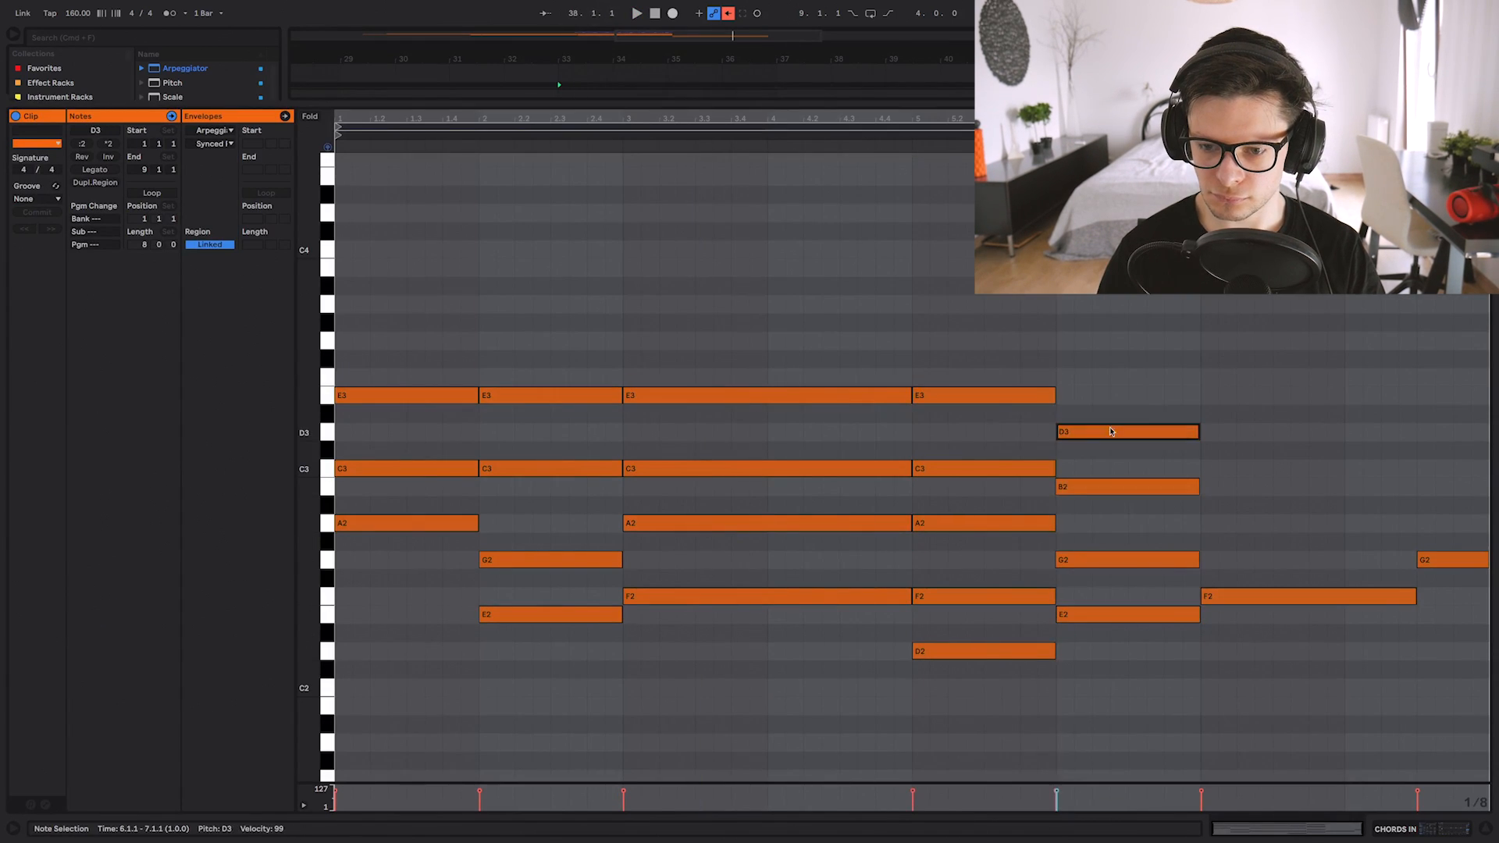
pyautogui.moveTo(1235, 597); pyautogui.dragTo(1235, 469)
pyautogui.moveTo(1456, 559); pyautogui.dragTo(1458, 431)
pyautogui.click(1038, 441)
pyautogui.press('space')
pyautogui.click(984, 441)
pyautogui.press('space')
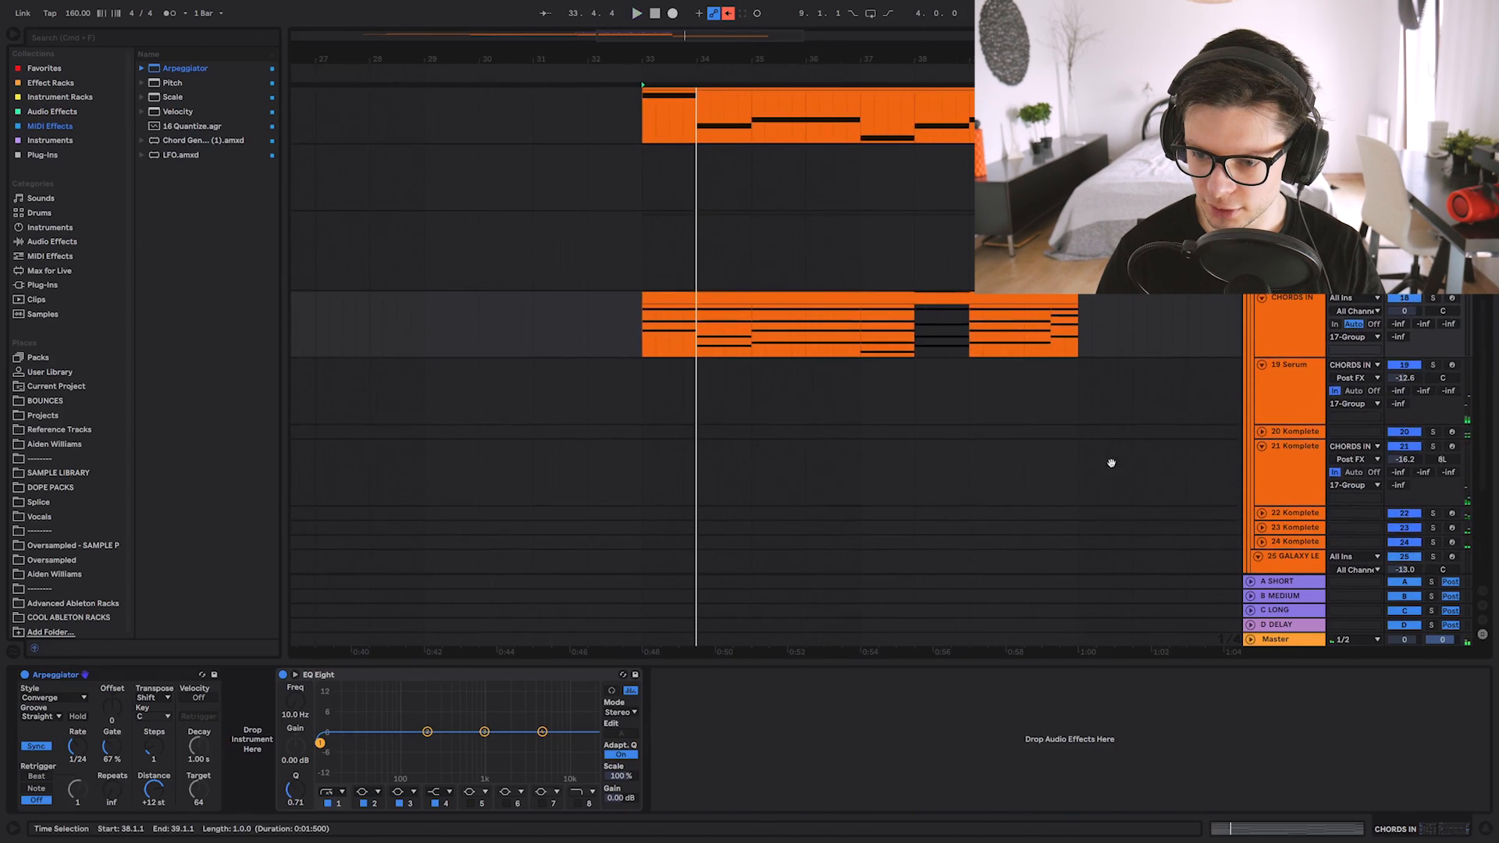
# Write a melody from D4, C#4, A3, F#3, E3 and B3 in the four-bar clip on the 25 GALAXY LEAD track.
pyautogui.click(587, 508)
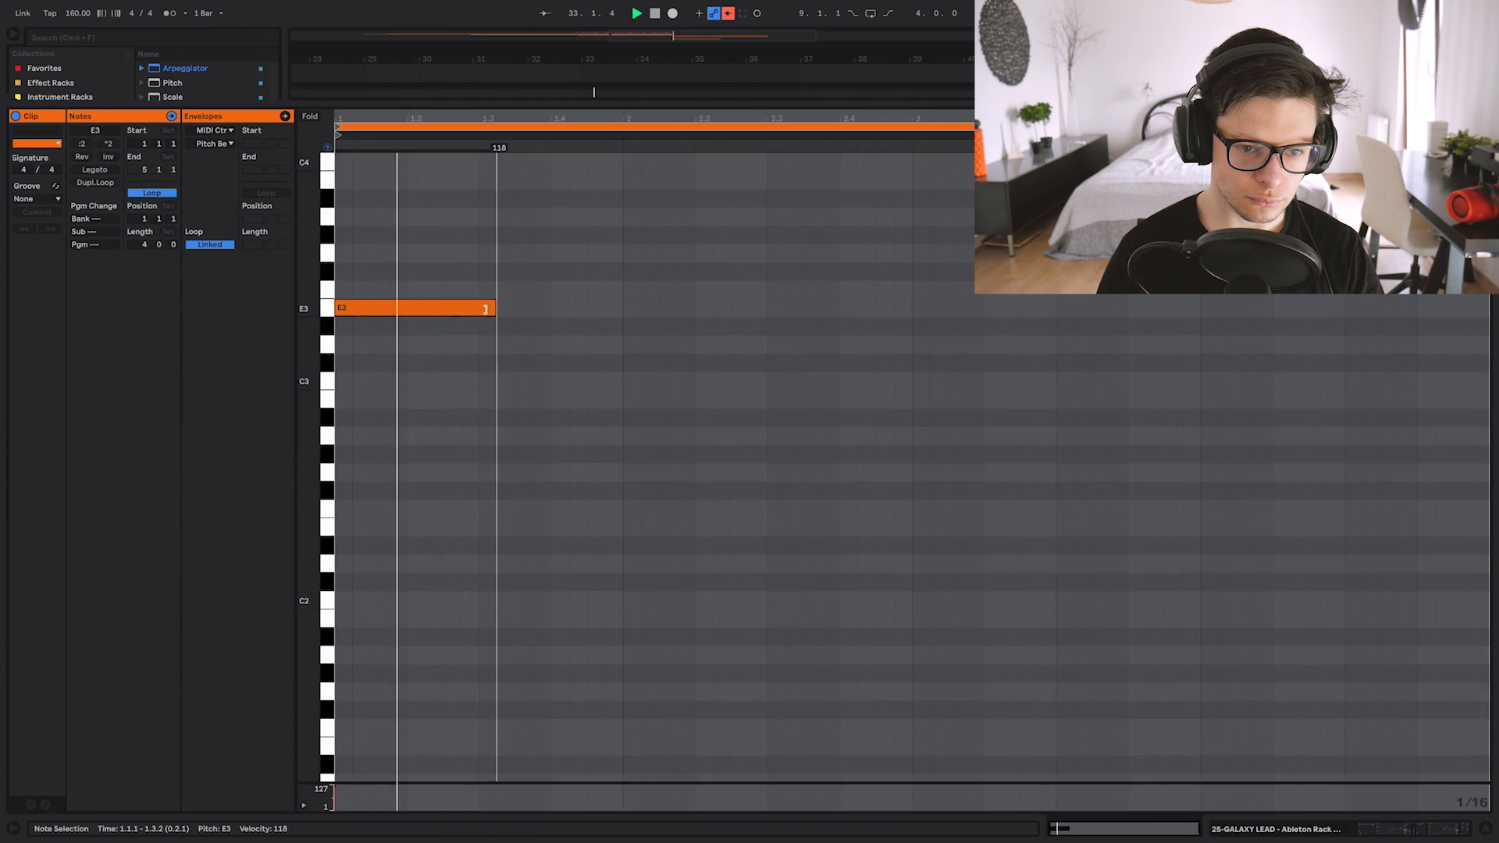
pyautogui.moveTo(485, 309); pyautogui.dragTo(562, 277)
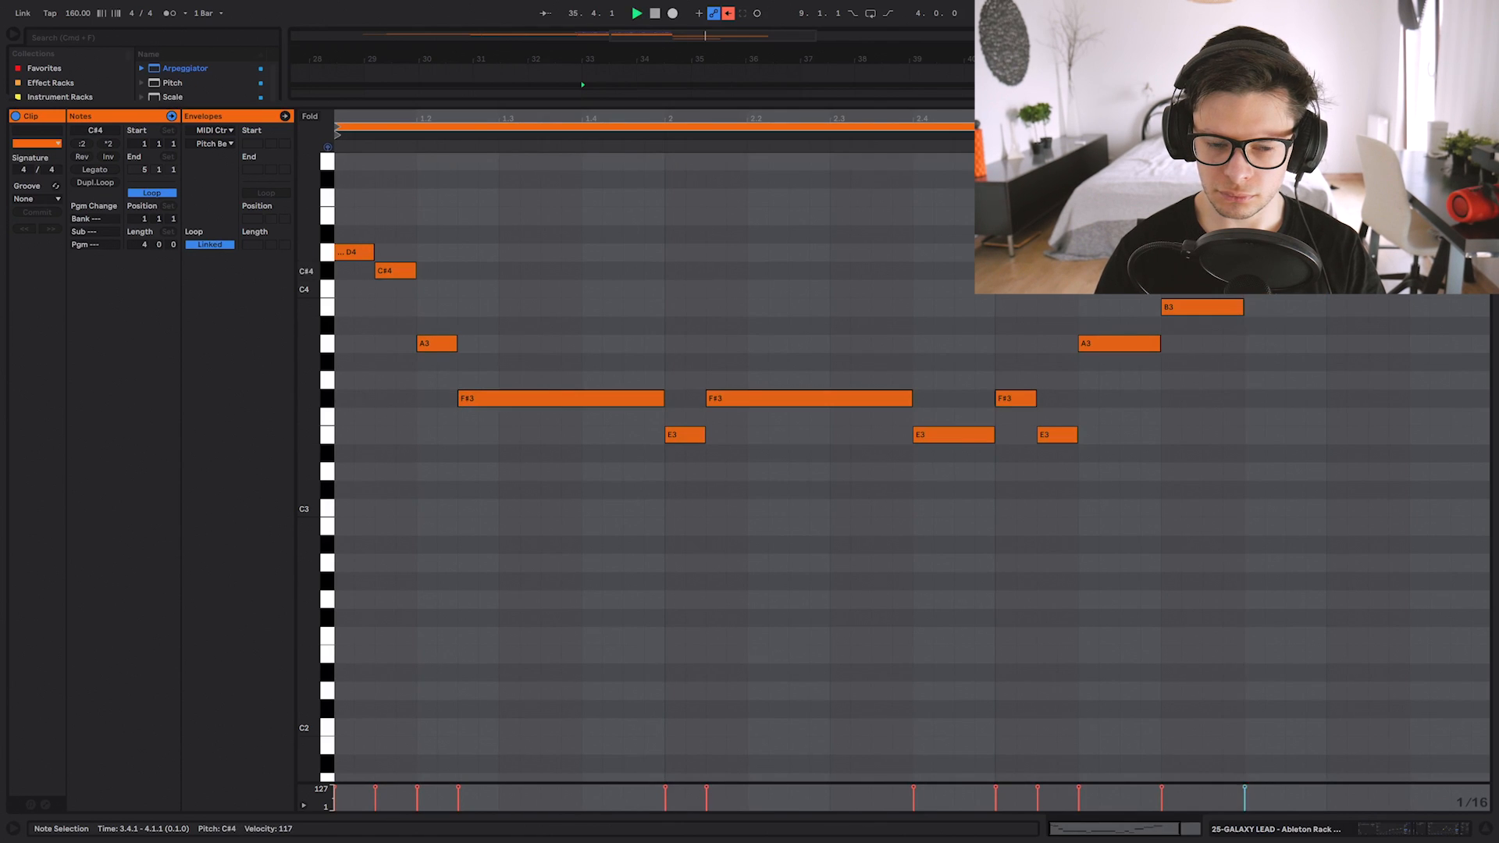
pyautogui.scroll(2, 1067, 310)
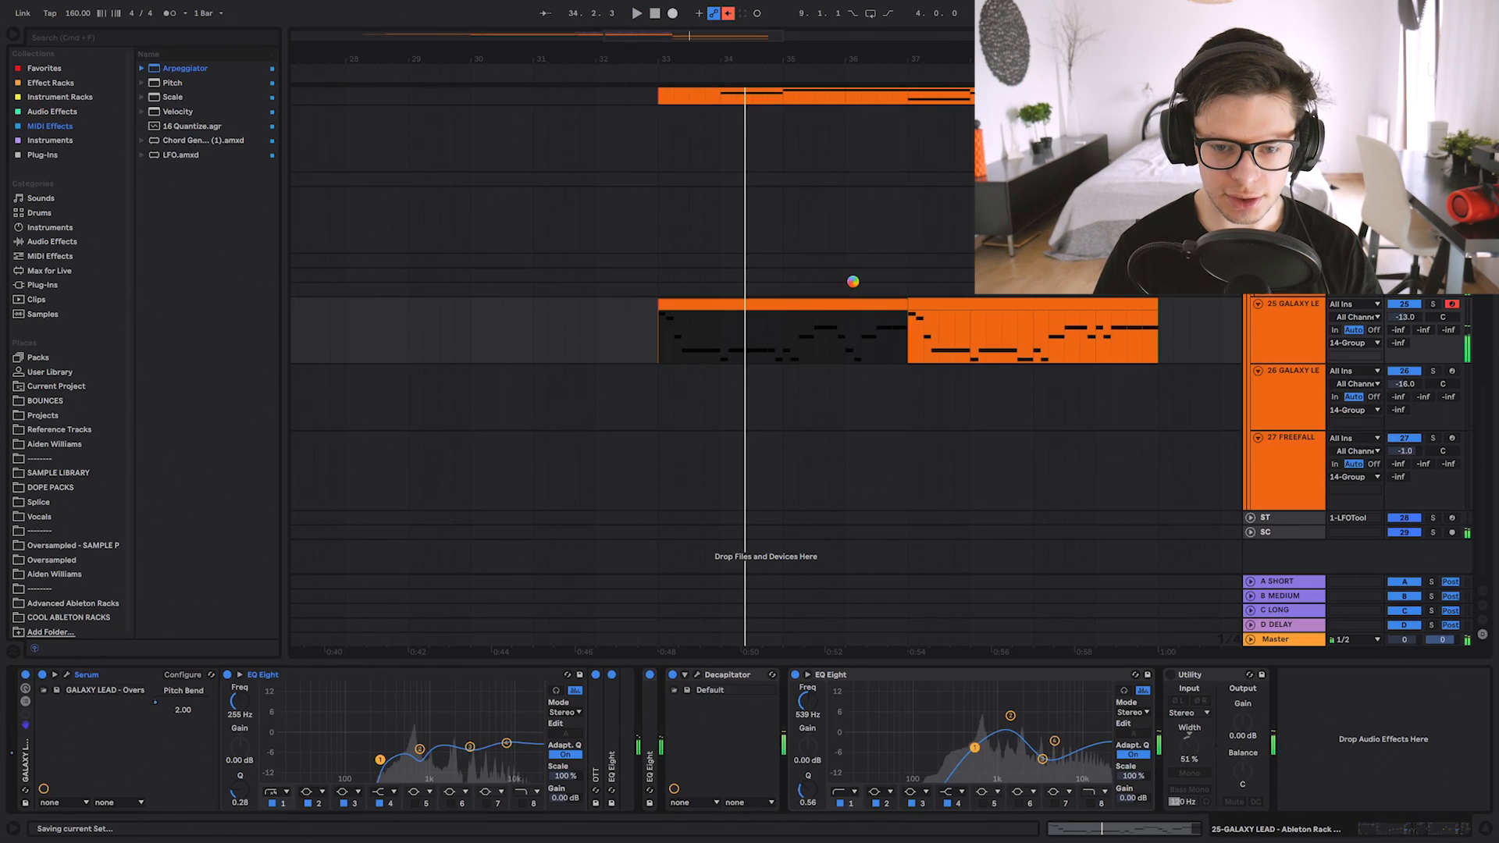
# Rework the second half of the GALAXY LEAD melody into an alternating pattern of B3 and A3 notes.
pyautogui.doubleClick(794, 305)
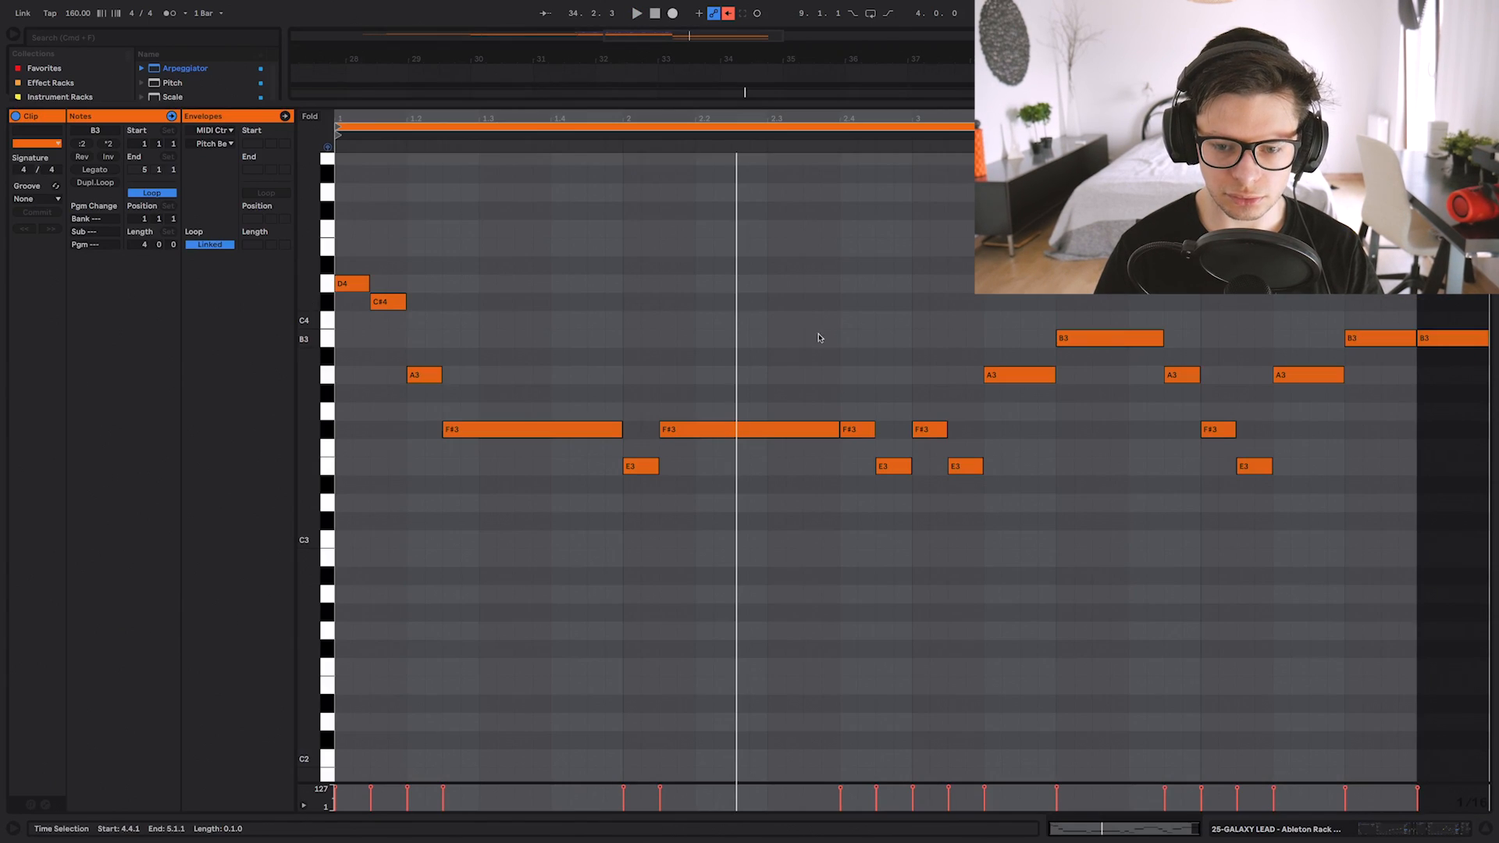
pyautogui.click(851, 324)
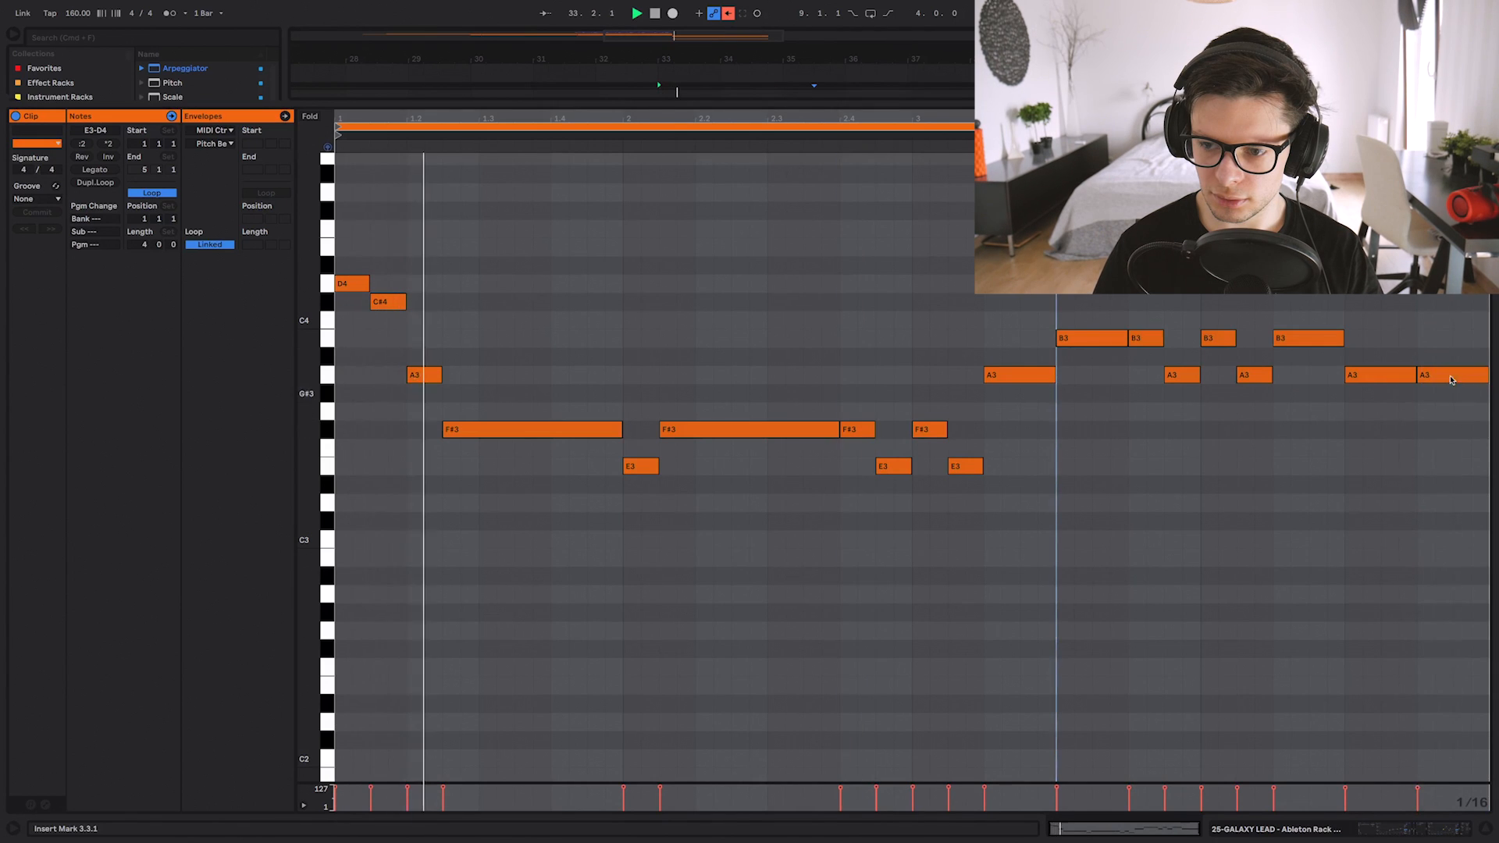
pyautogui.click(1449, 344)
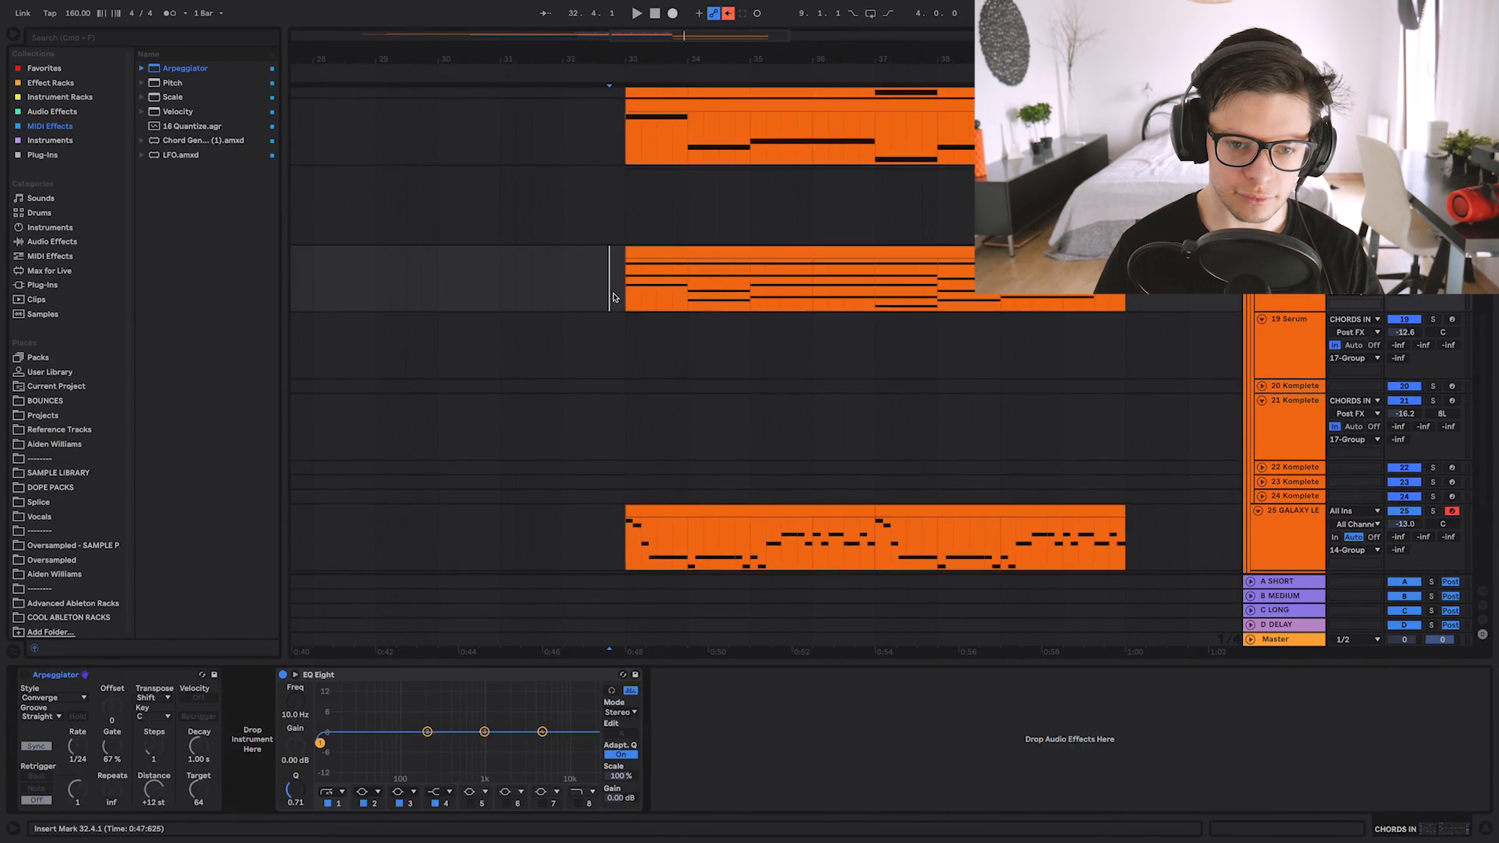
# Play the lead melody with the chords and bass from just before bar 33 with the device view hidden.
pyautogui.press('space')
pyautogui.scroll(1, 672, 375)
pyautogui.scroll(-3, 672, 375)
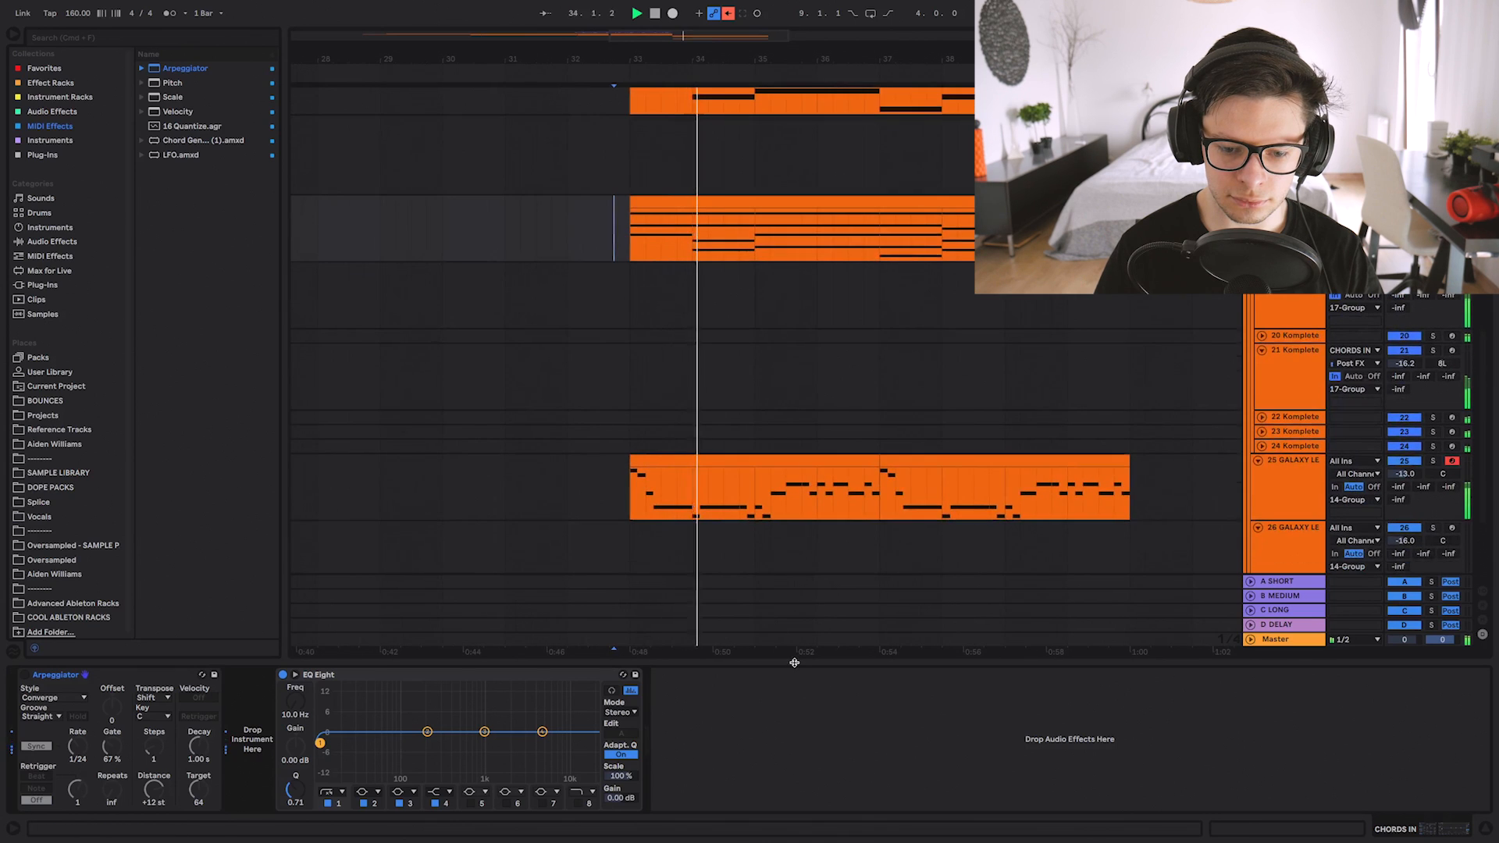
pyautogui.press('super+alt+l')
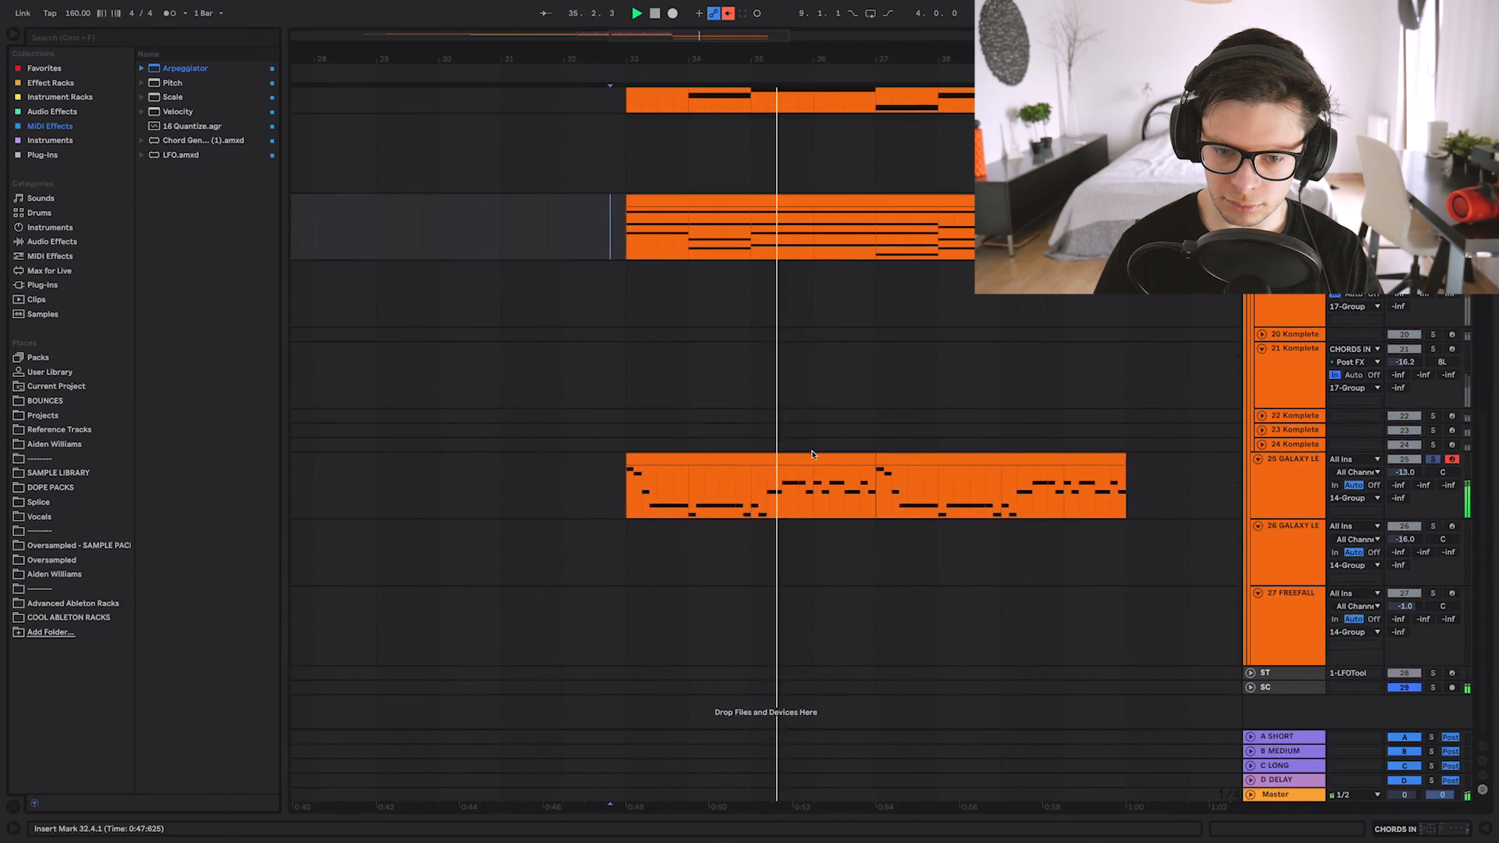
# Merge the two four-bar lead clips into one eight-bar clip and copy it to the 26 GALAXY LEAD track.
pyautogui.click(791, 517)
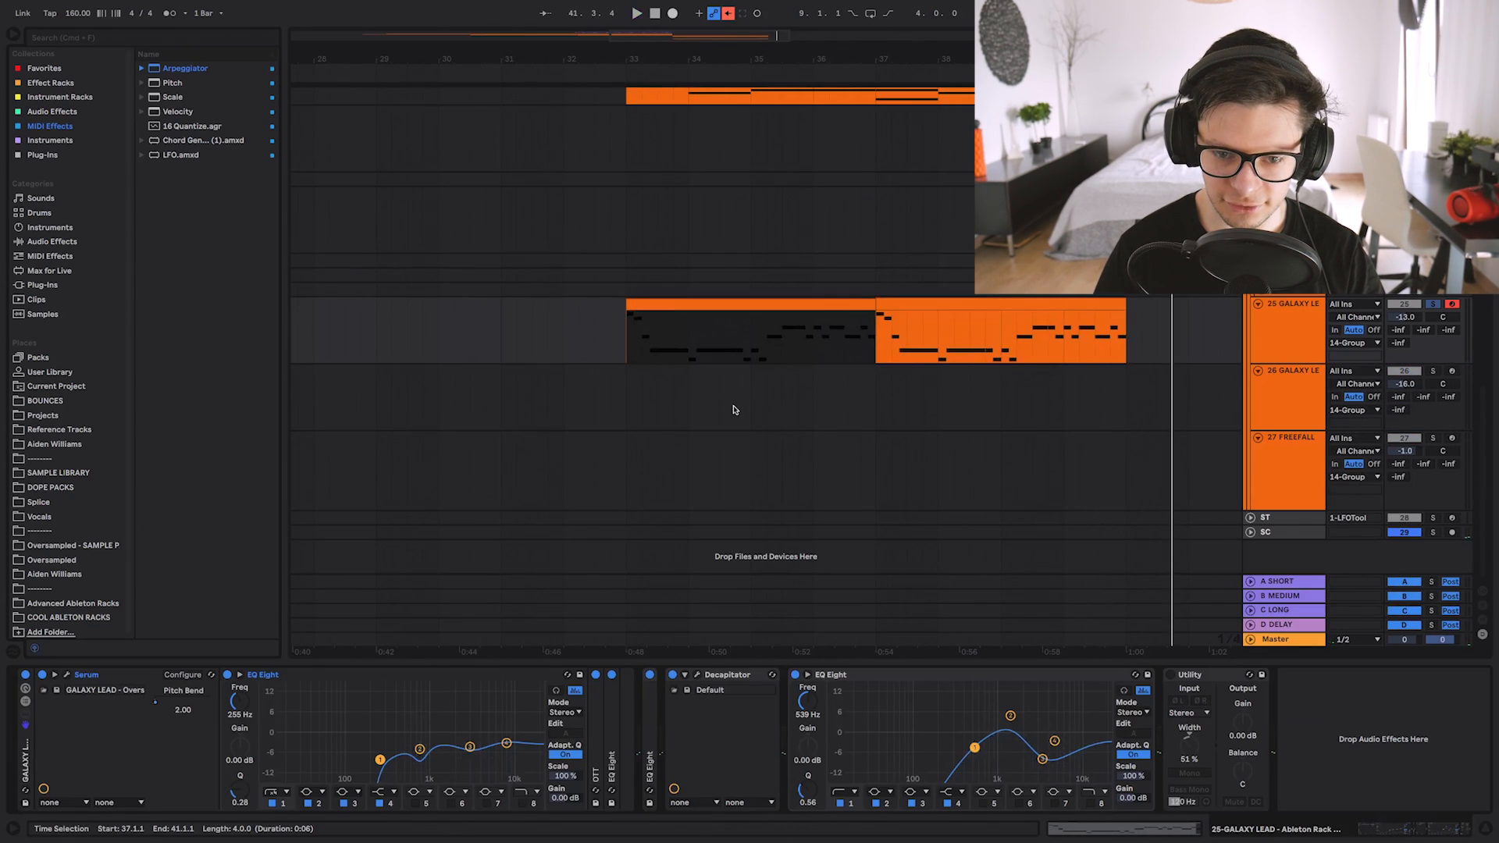
pyautogui.click(824, 304)
pyautogui.press('space')
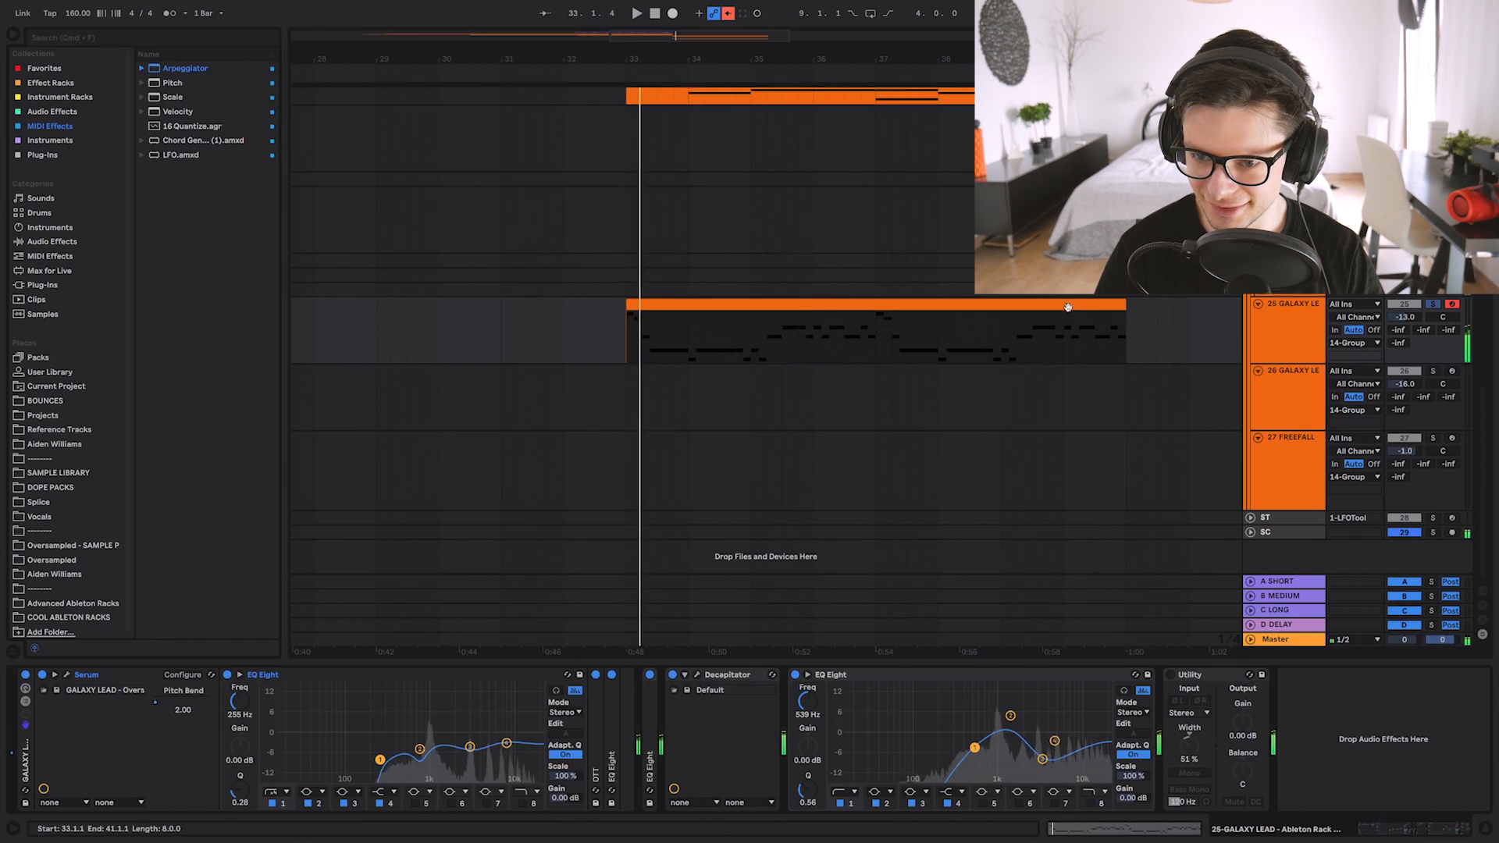
pyautogui.moveTo(826, 299); pyautogui.dragTo(826, 366)
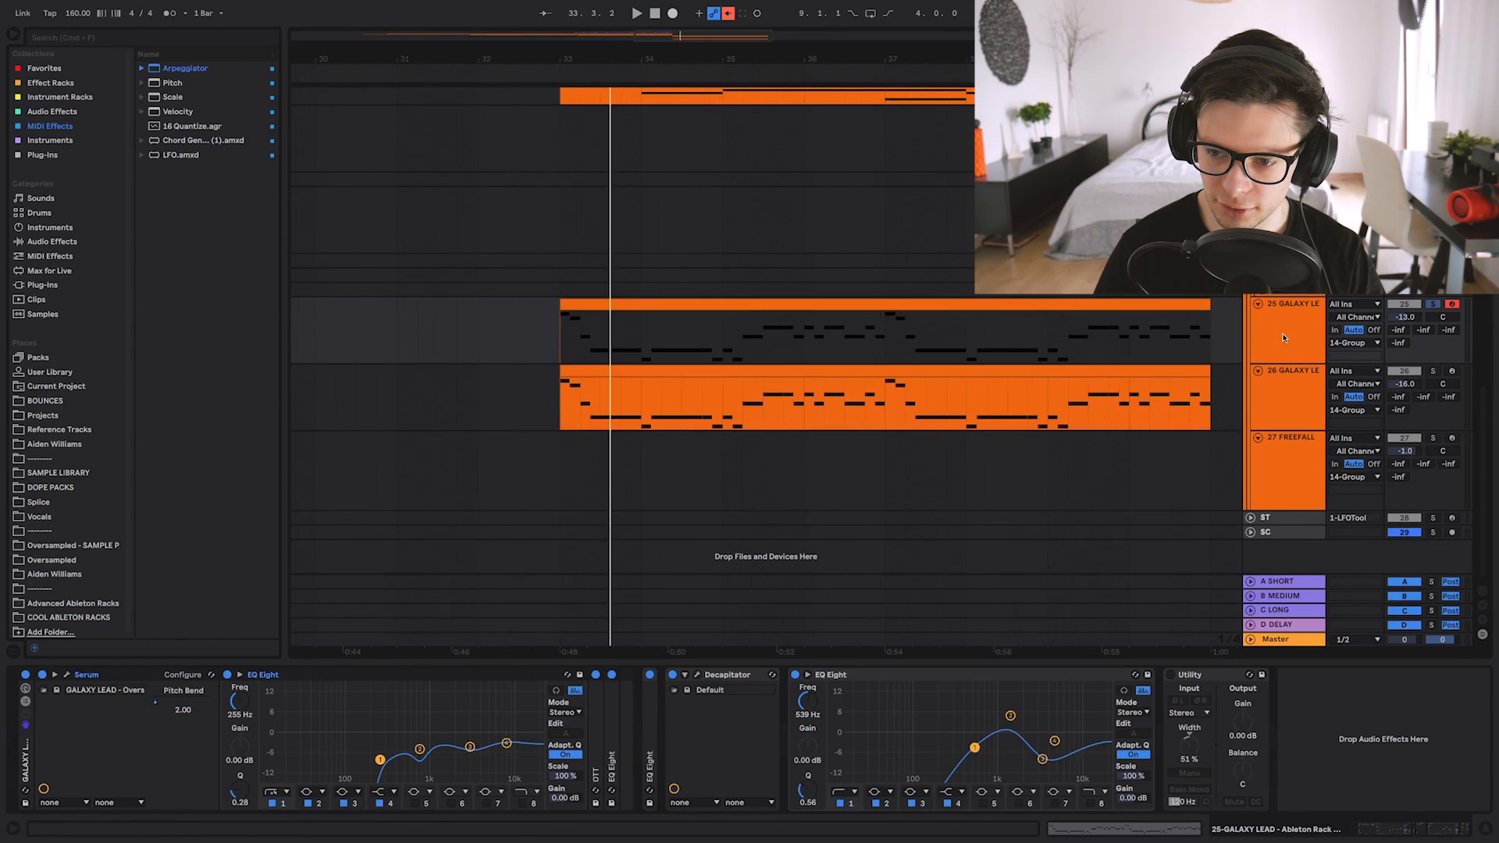
# Reset Serum's Pitch Bend on the 25 GALAXY LEAD track to 0.00 and return to the device view.
pyautogui.click(1283, 337)
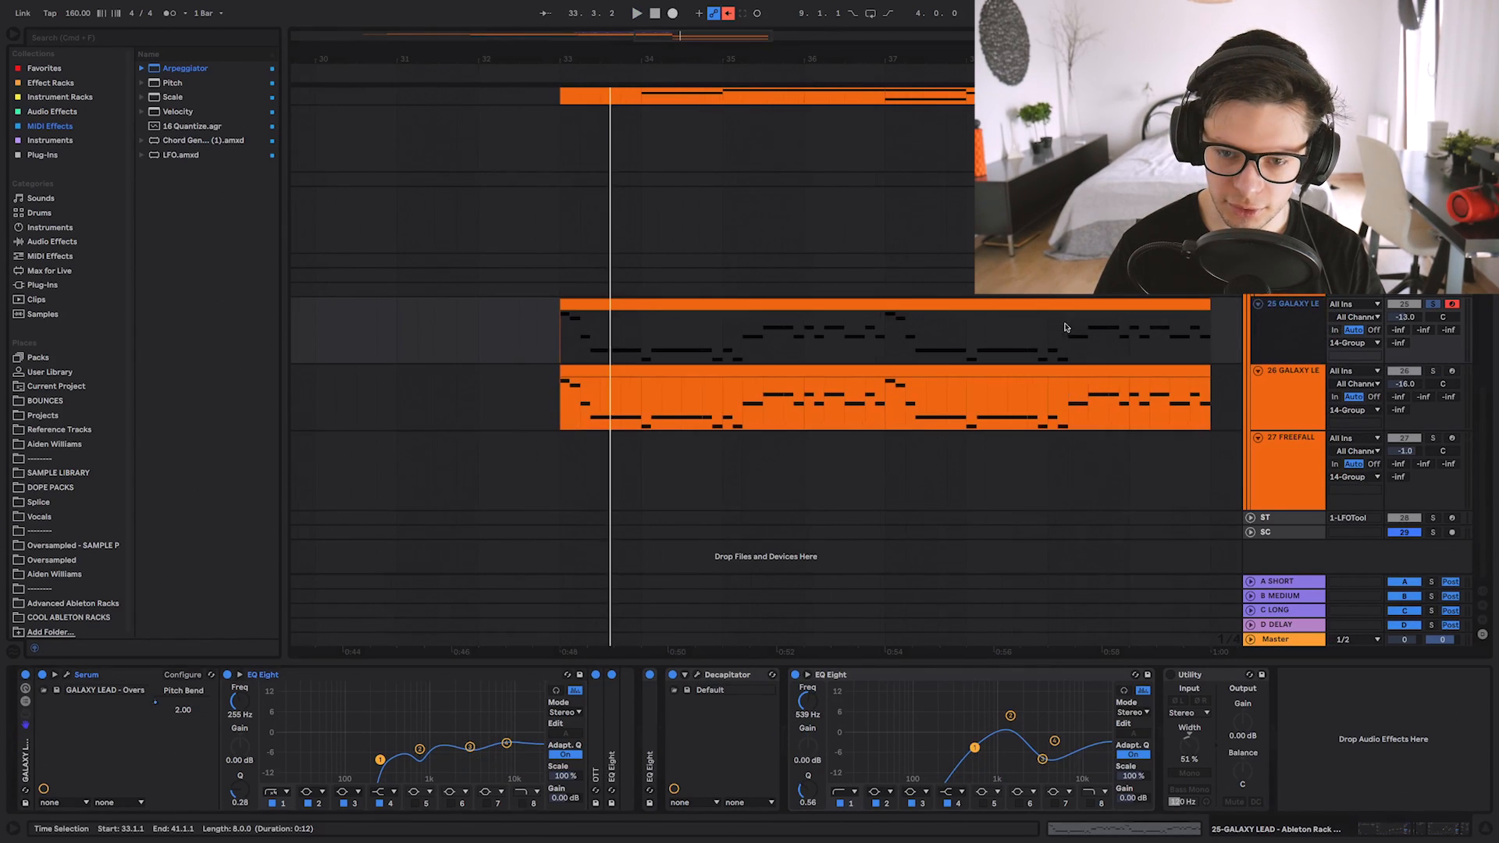
pyautogui.rightClick(199, 692)
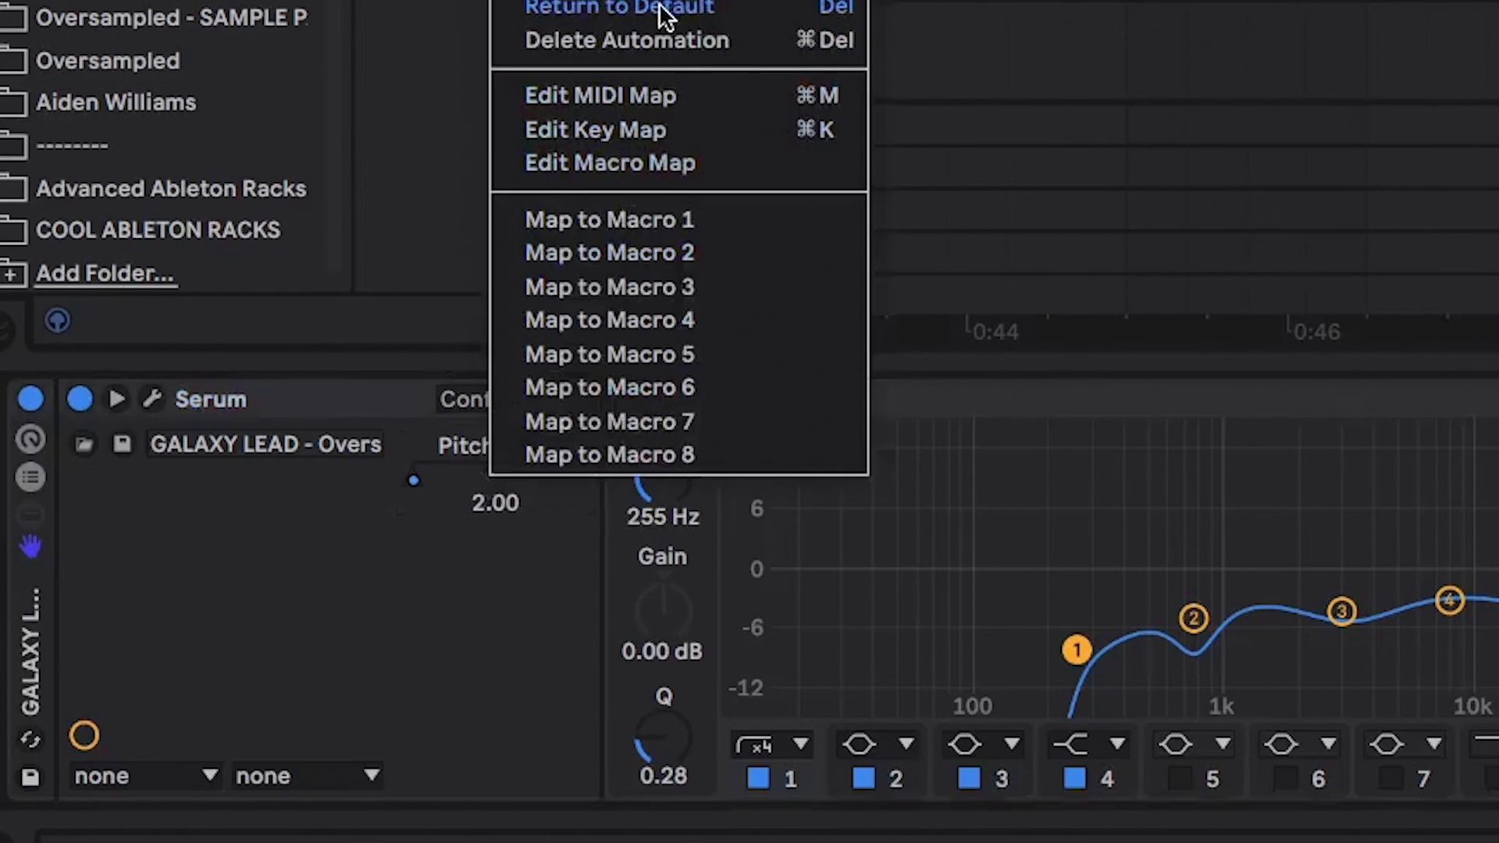
pyautogui.click(661, 43)
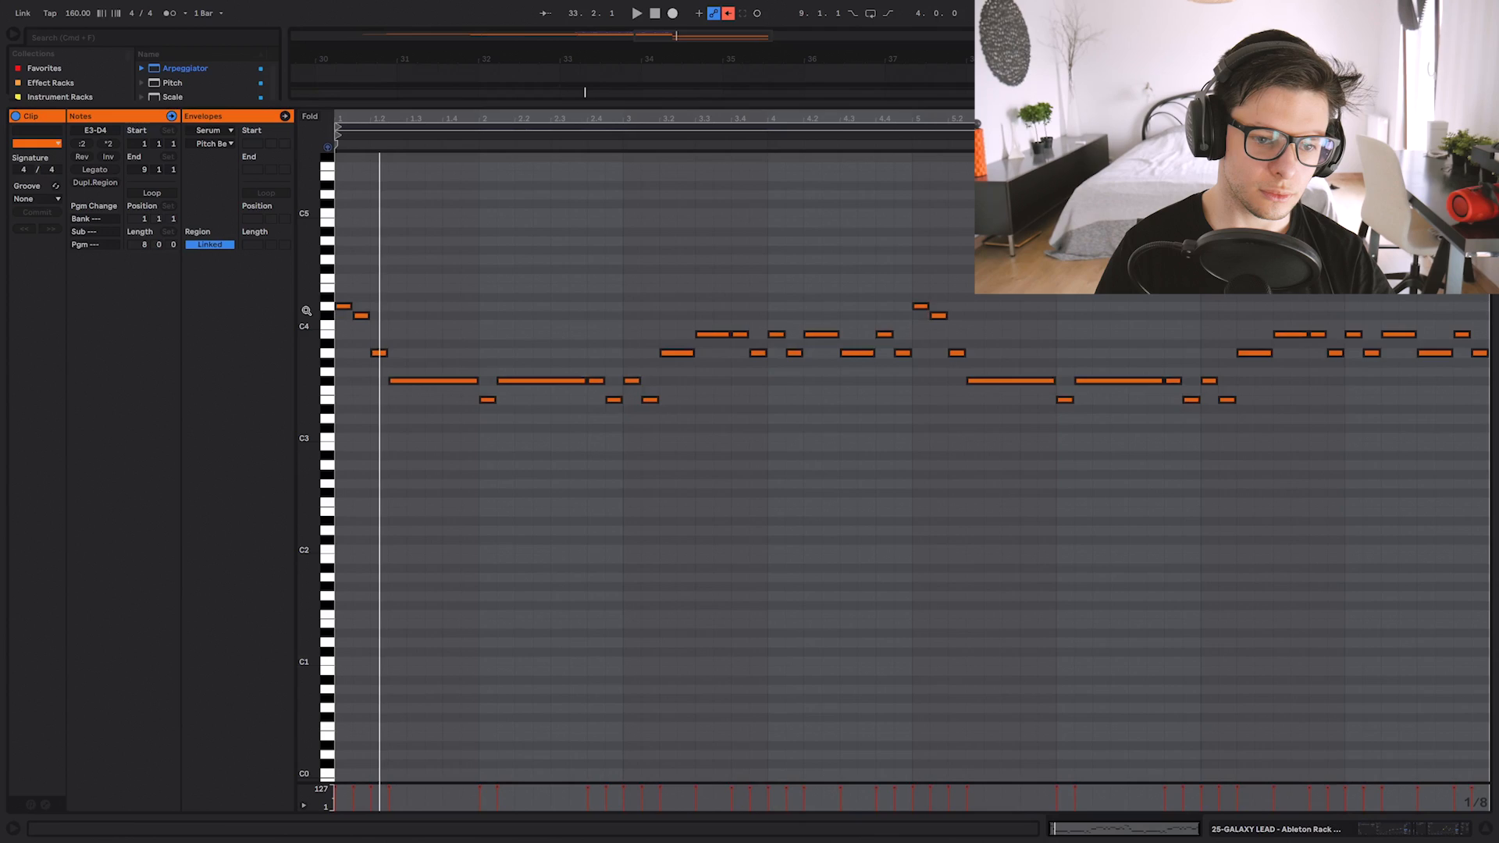
pyautogui.hotkey('shift', 'Tab')
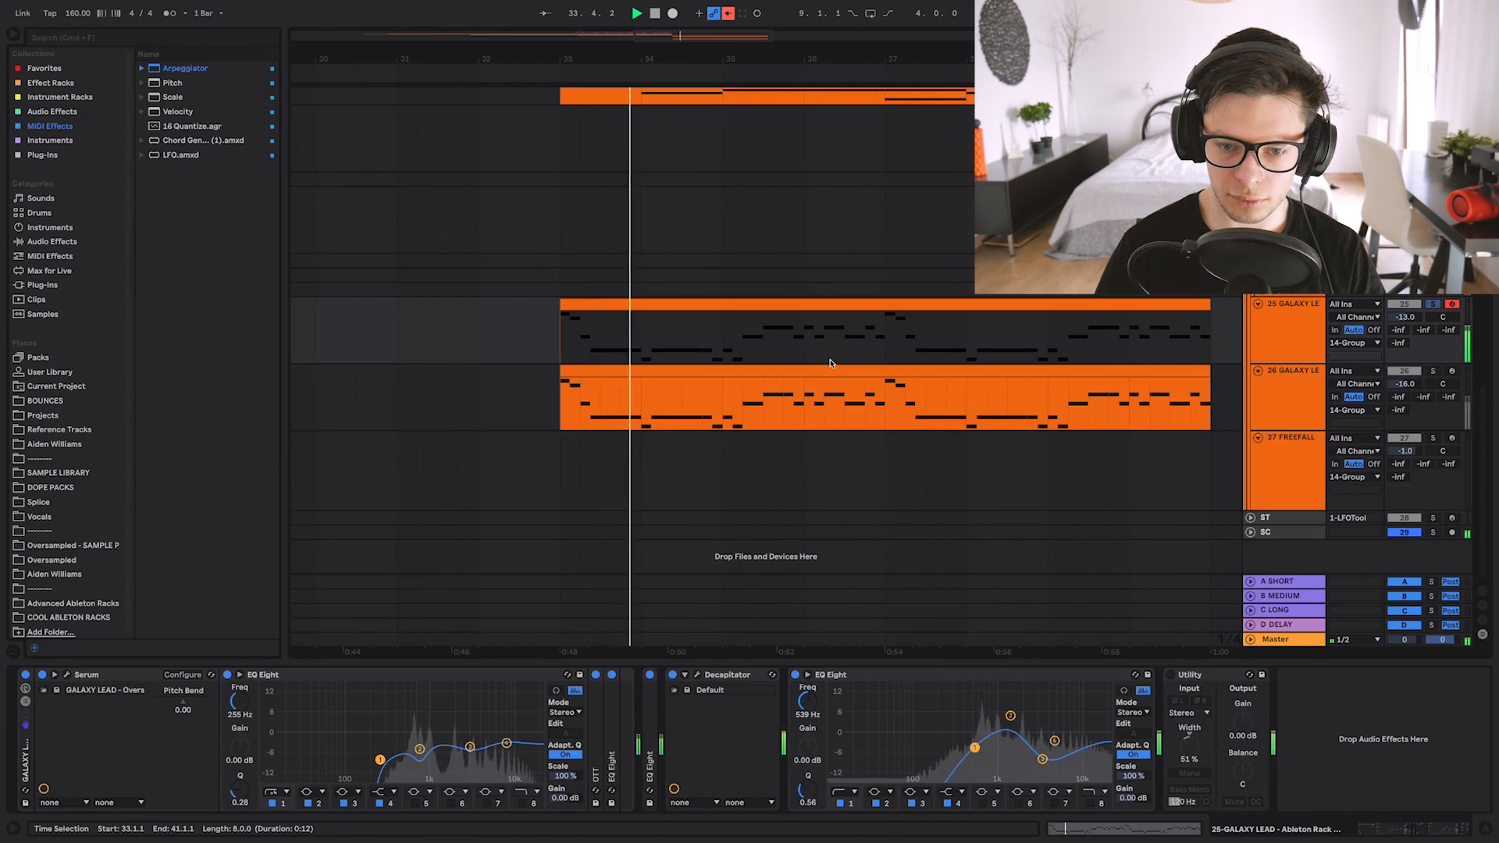
# Copy the eight-bar lead clip to the 27 FREEFALL LEAD track at bar 33 and audition the layered leads in solo.
pyautogui.click(843, 385)
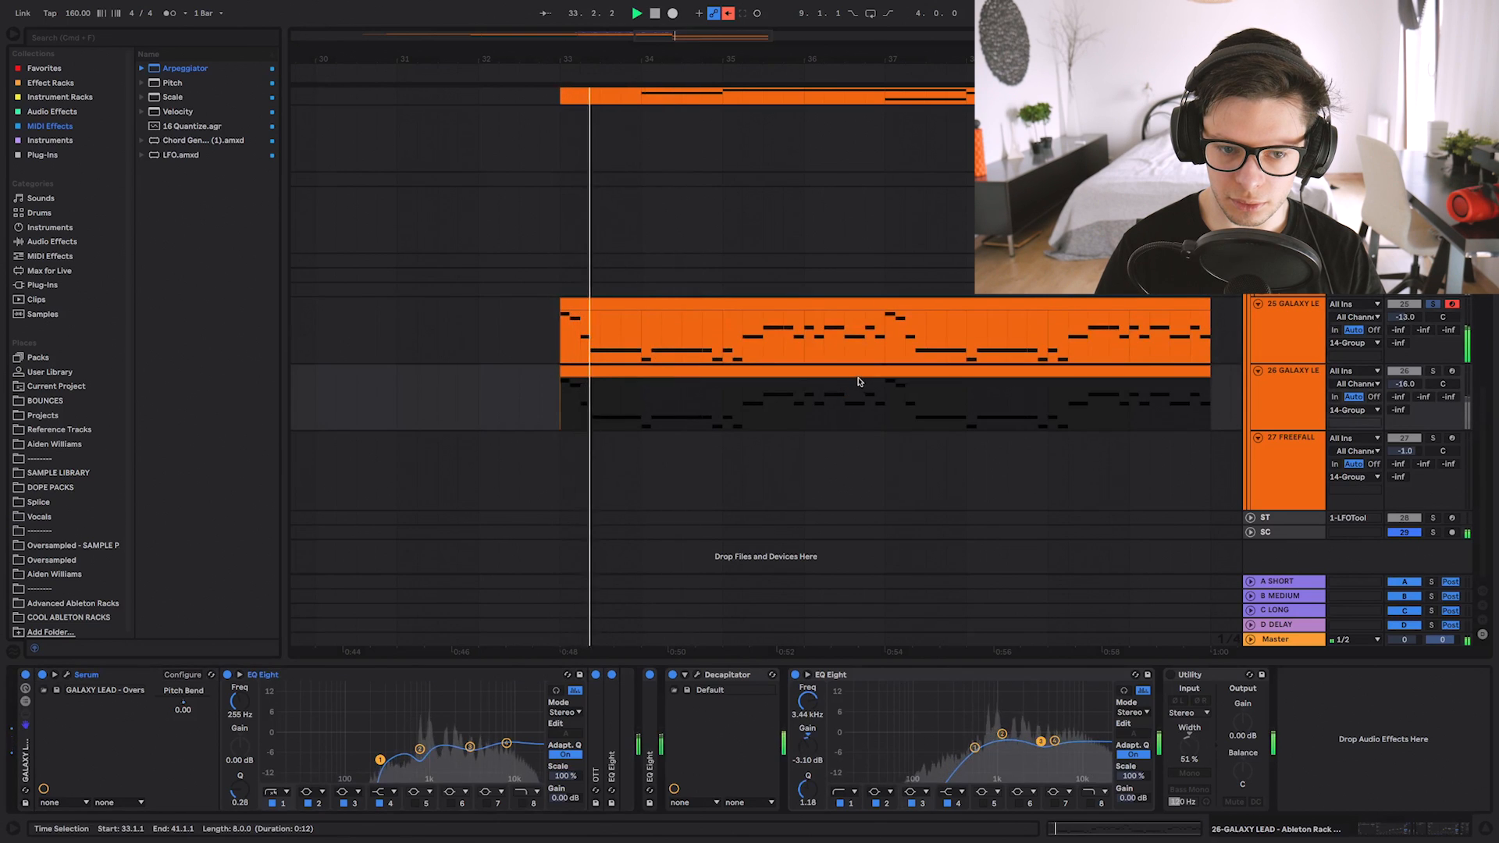
pyautogui.click(1434, 370)
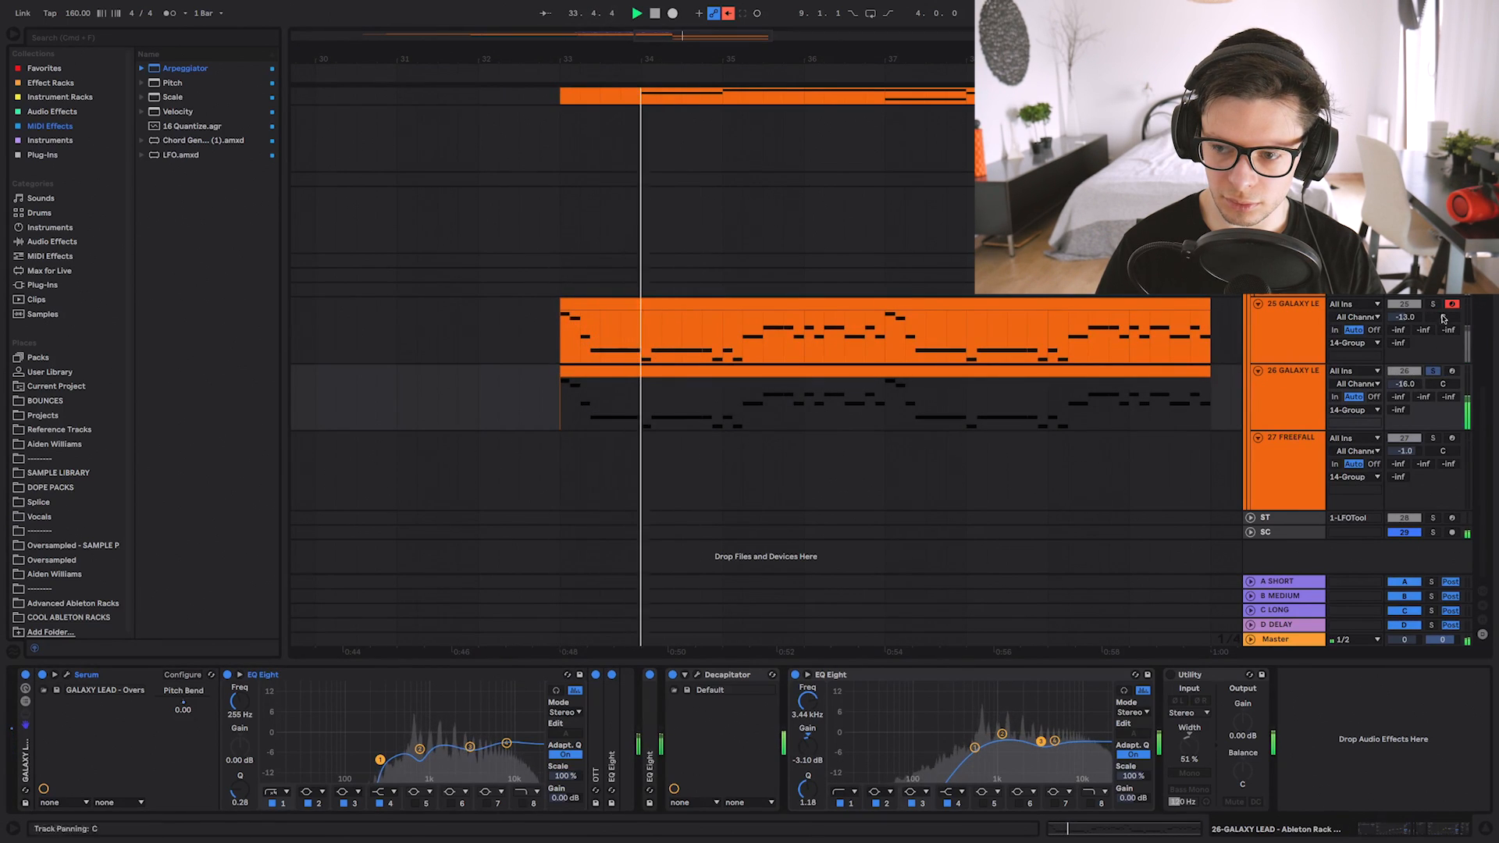
pyautogui.click(1070, 345)
pyautogui.click(1070, 452)
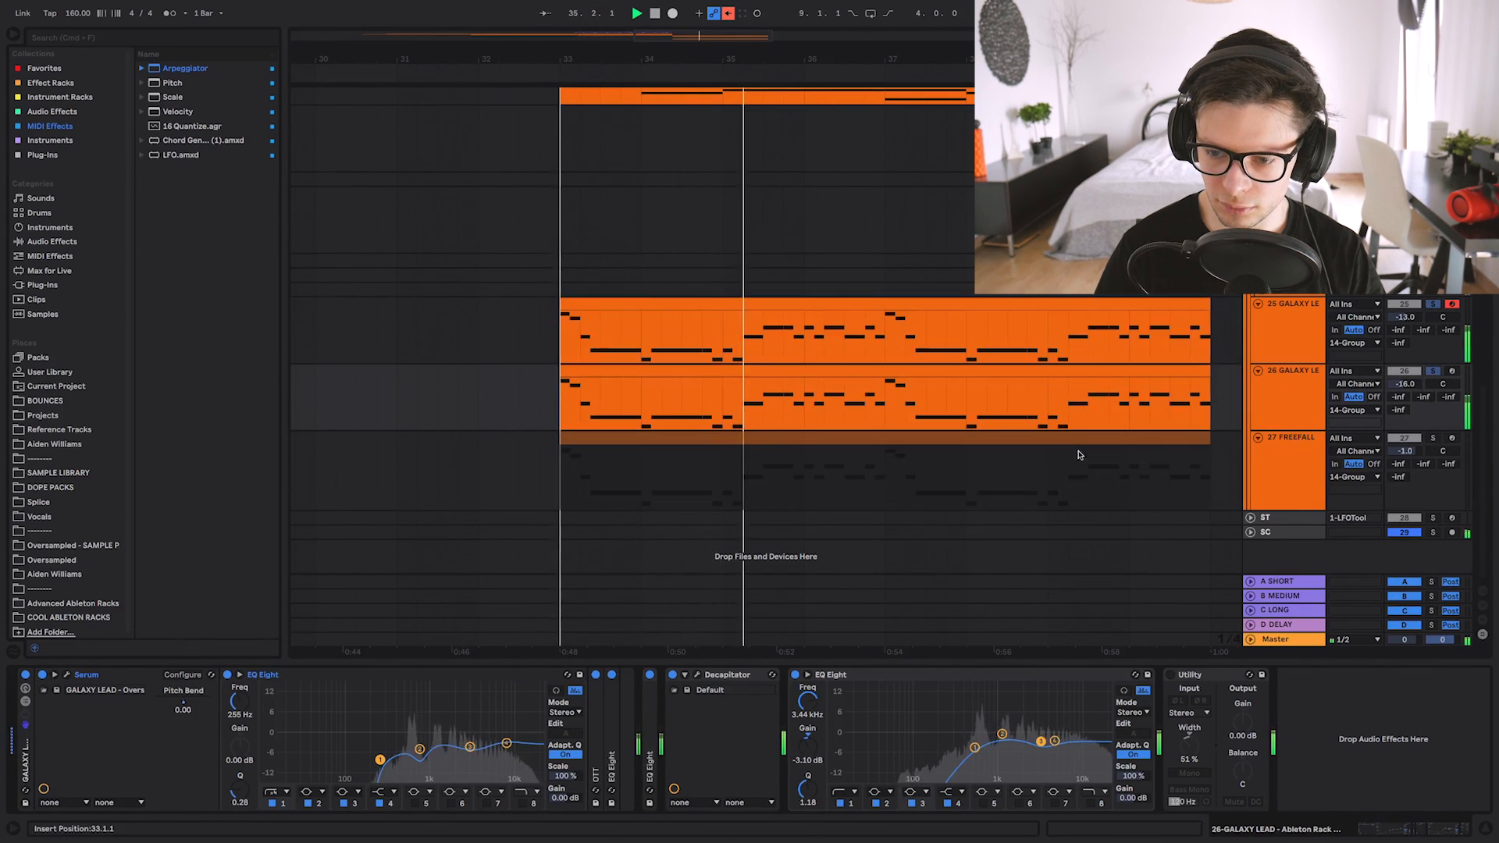
pyautogui.click(1433, 442)
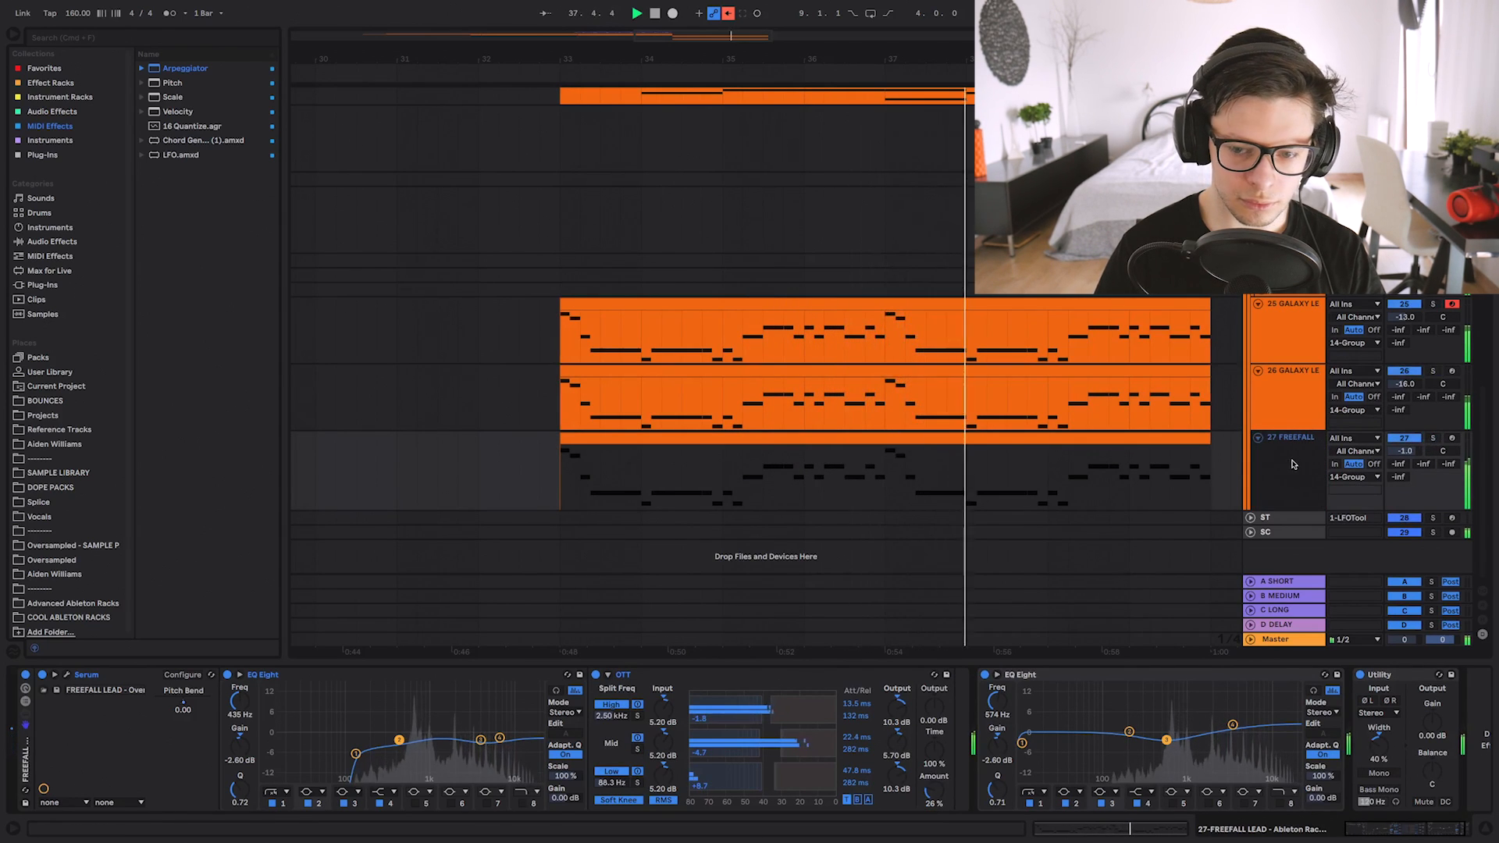
# Create an eight-bar clip at bar 33 on the Drum Rack track with a hit on beat 3 of every bar, and play it.
pyautogui.moveTo(1240, 661); pyautogui.dragTo(1241, 812)
pyautogui.scroll(6, 953, 458)
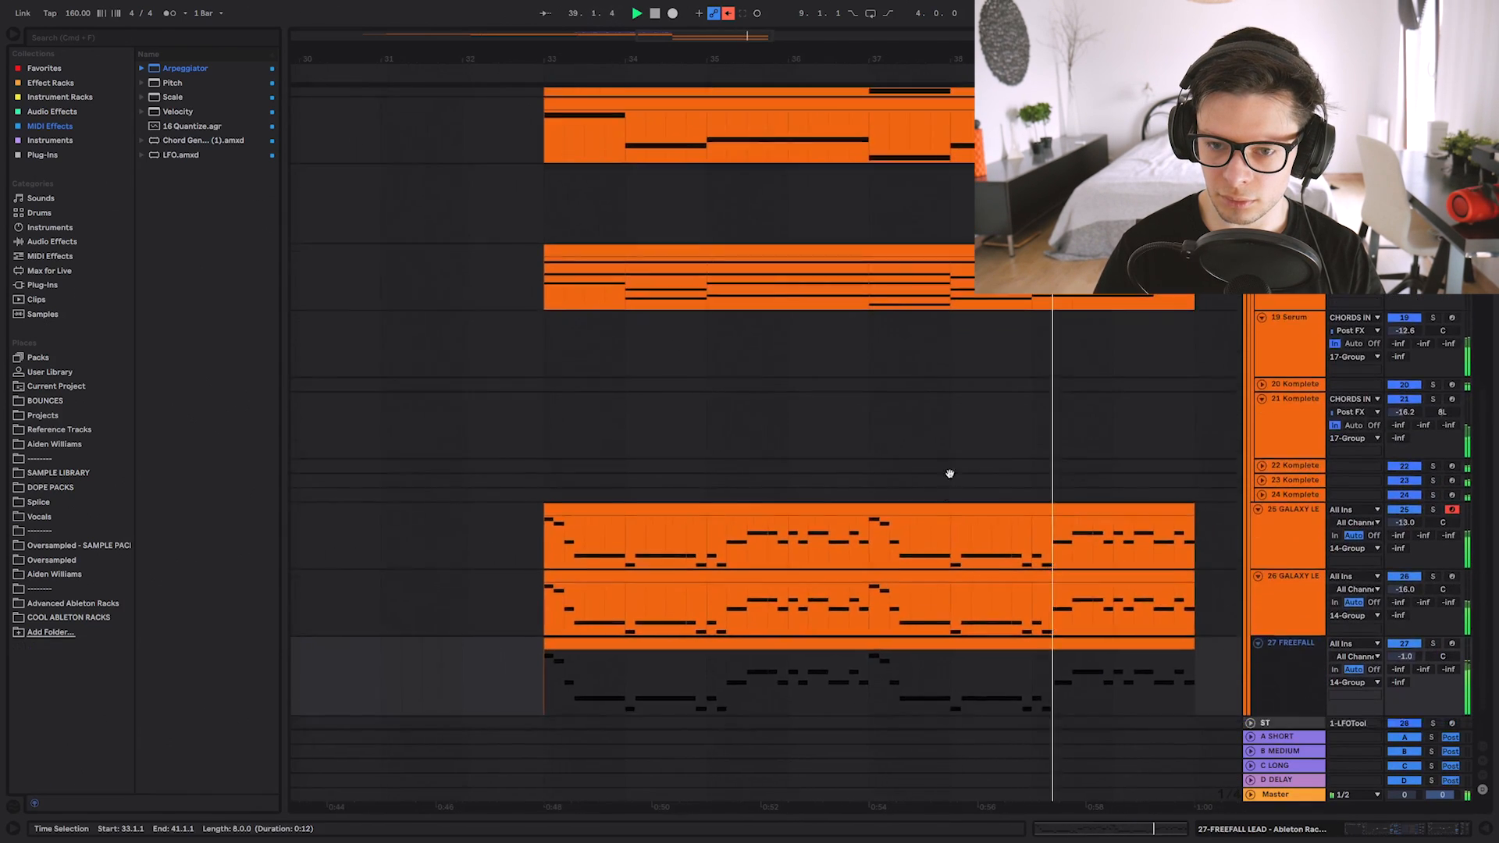
pyautogui.scroll(8, 605, 426)
pyautogui.press('space')
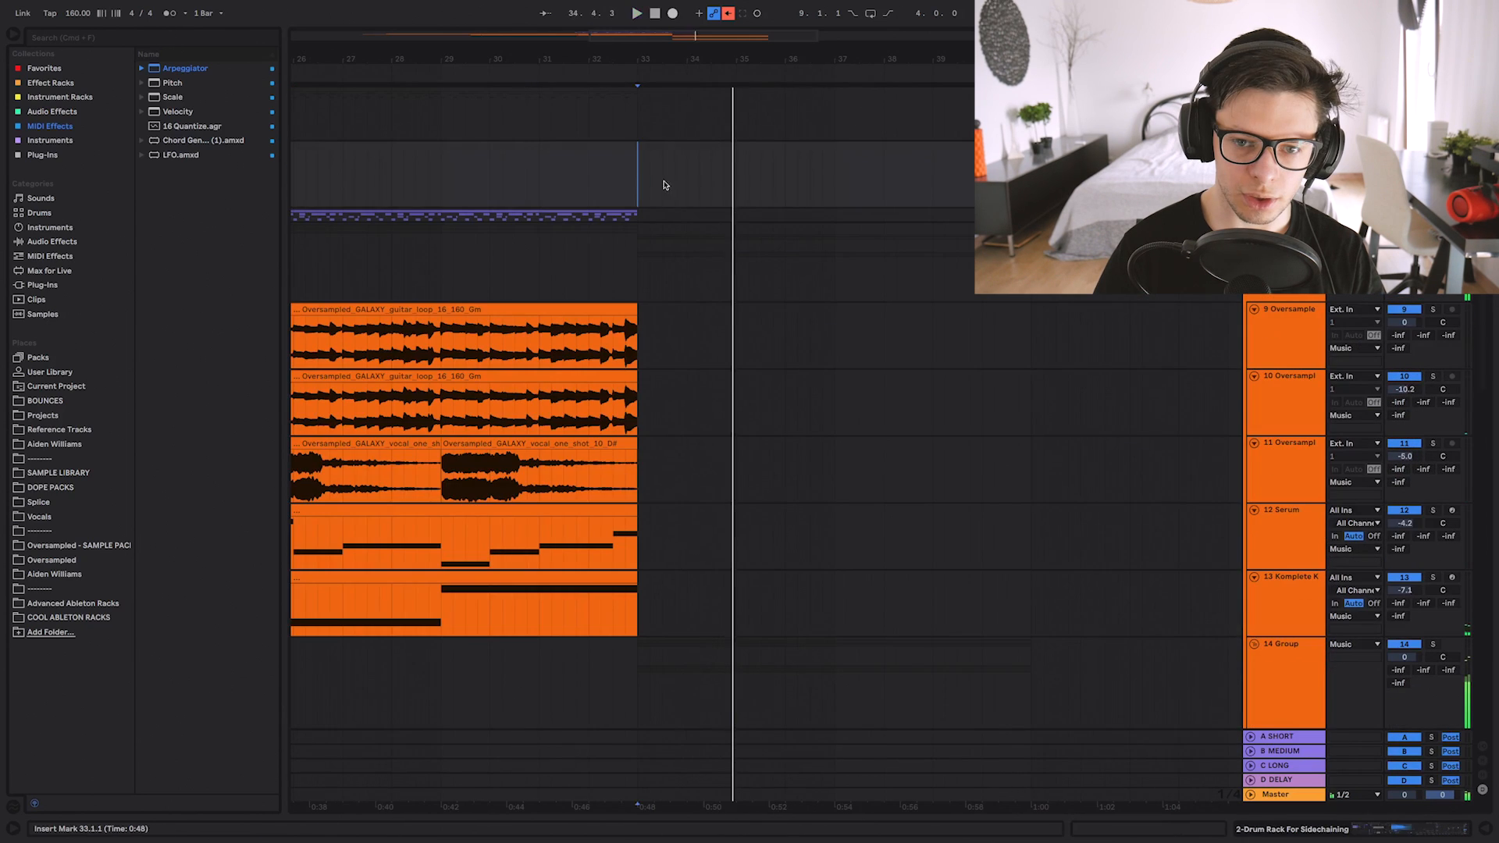
pyautogui.moveTo(642, 90); pyautogui.dragTo(833, 178)
pyautogui.doubleClick(829, 177)
pyautogui.doubleClick(553, 234)
pyautogui.press('space')
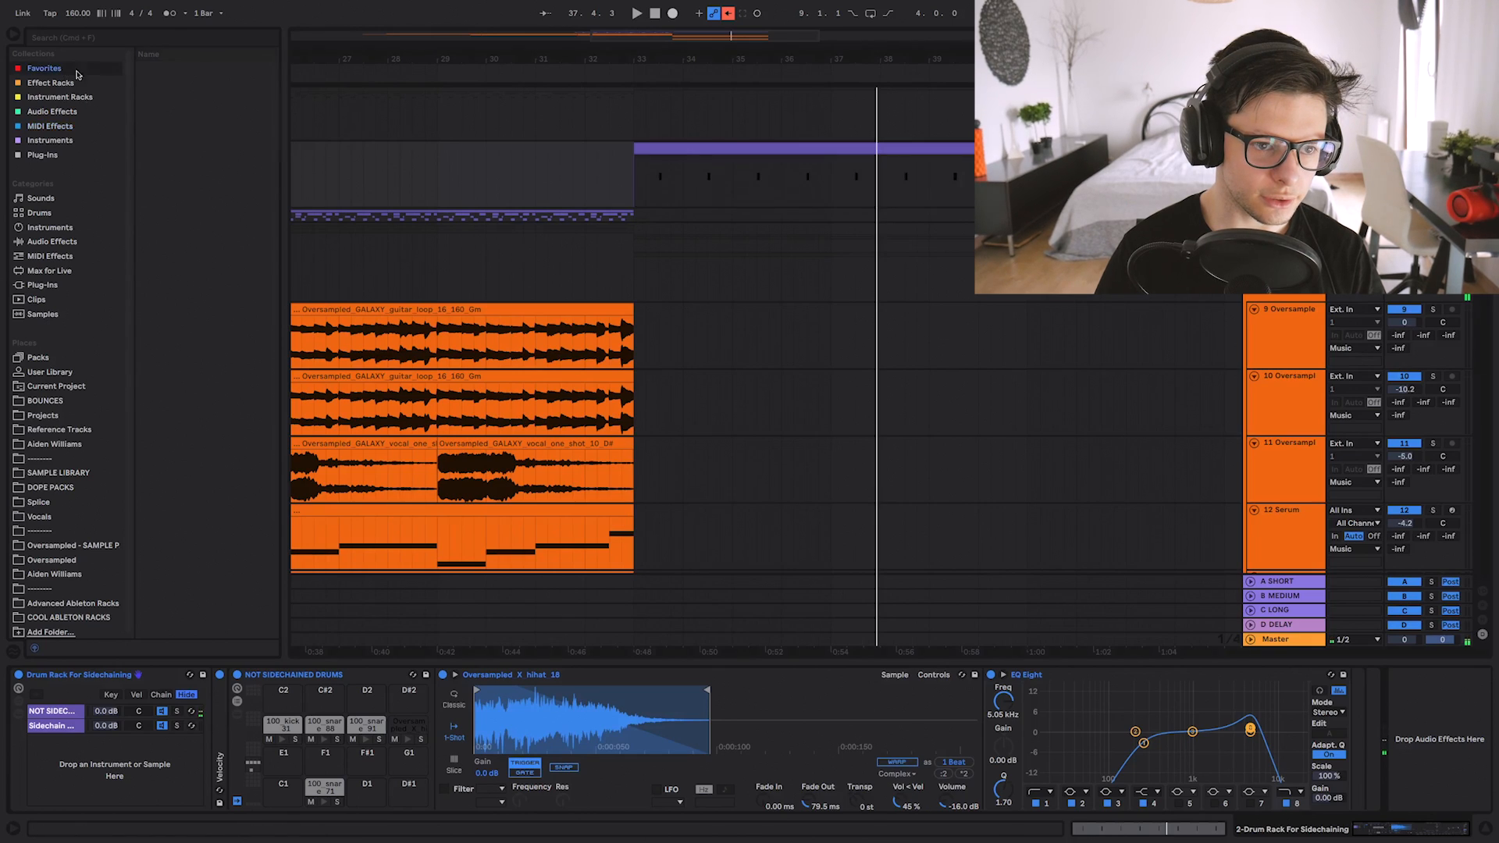
# Widen the browser and open the Kicks folder of the Oversampled - PROJECT X drum one-shots in Favorites.
pyautogui.moveTo(284, 351); pyautogui.dragTo(339, 351)
pyautogui.click(168, 212)
pyautogui.click(200, 227)
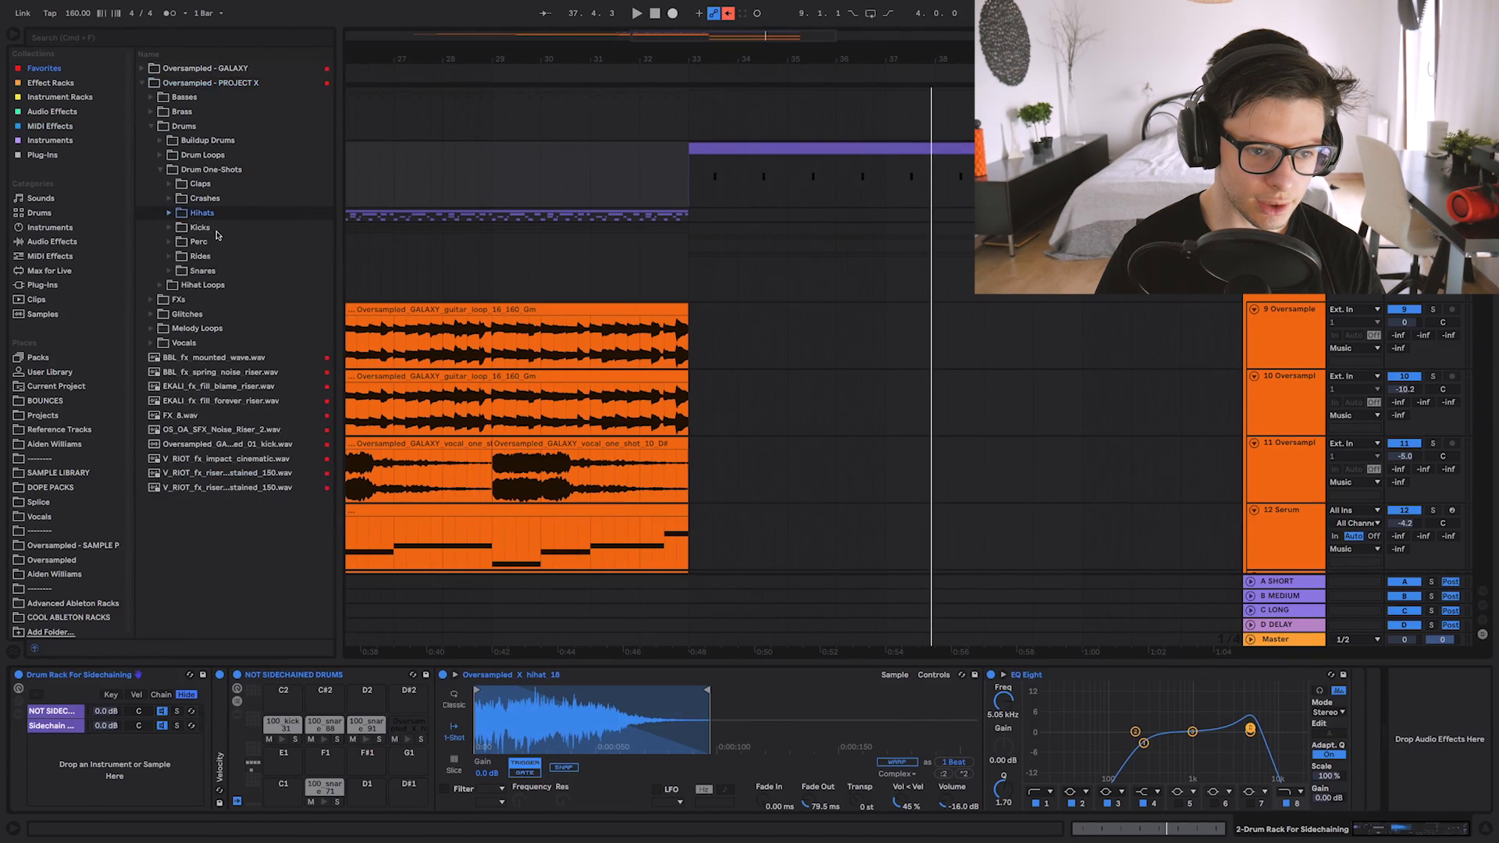
# Audition the kick samples from Oversampled_X_kick_17.wav onward and select Oversampled_X_kick_24.wav.
pyautogui.click(282, 473)
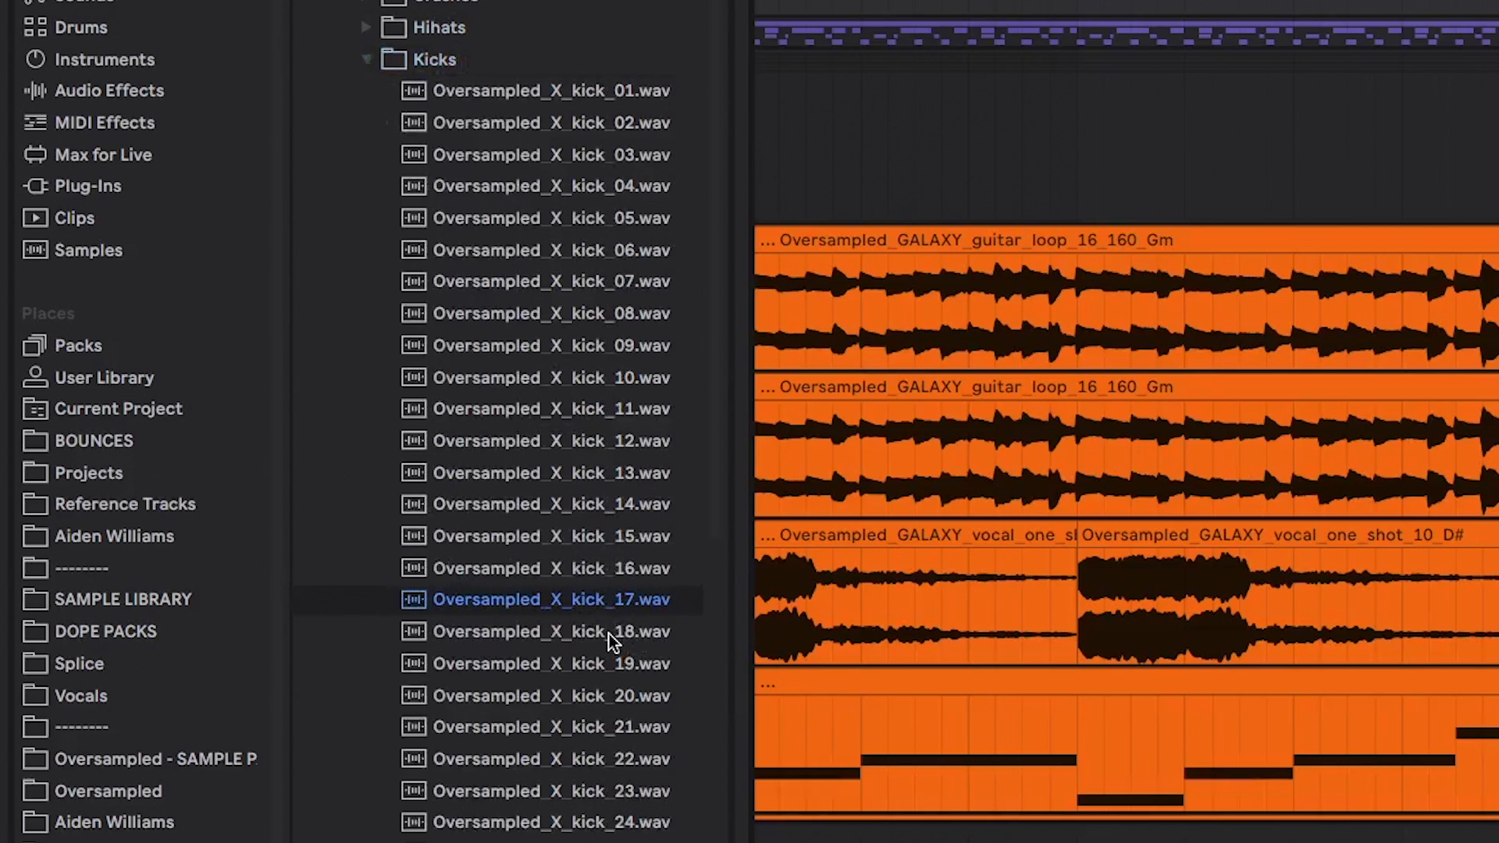
pyautogui.click(622, 637)
pyautogui.click(623, 664)
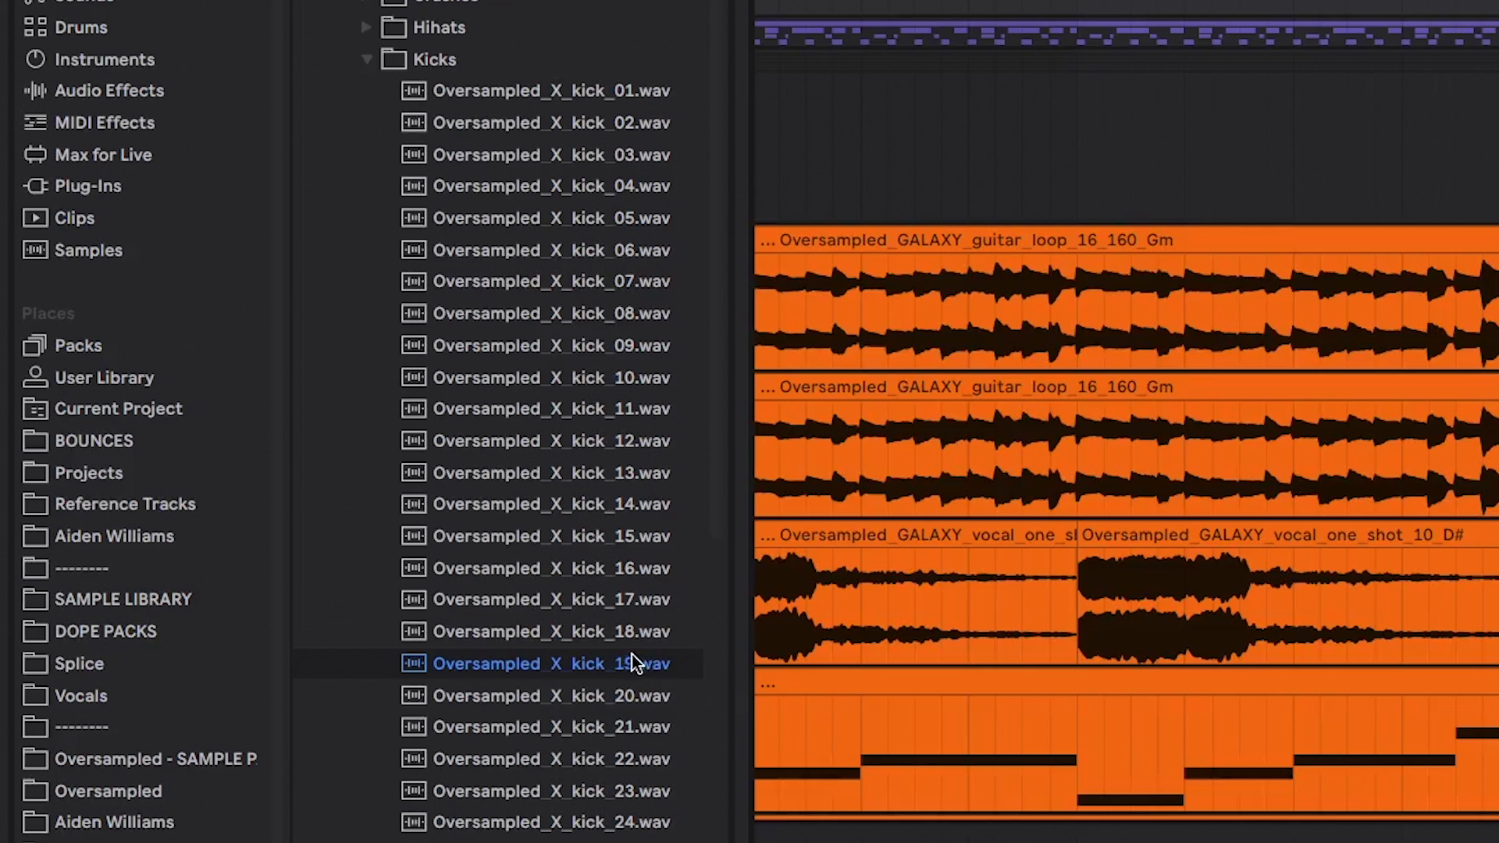
pyautogui.press('Down')
pyautogui.press('Down')
pyautogui.press('Down')
pyautogui.press('Down')
pyautogui.press('Down')
pyautogui.press('Down')
pyautogui.press('Up')
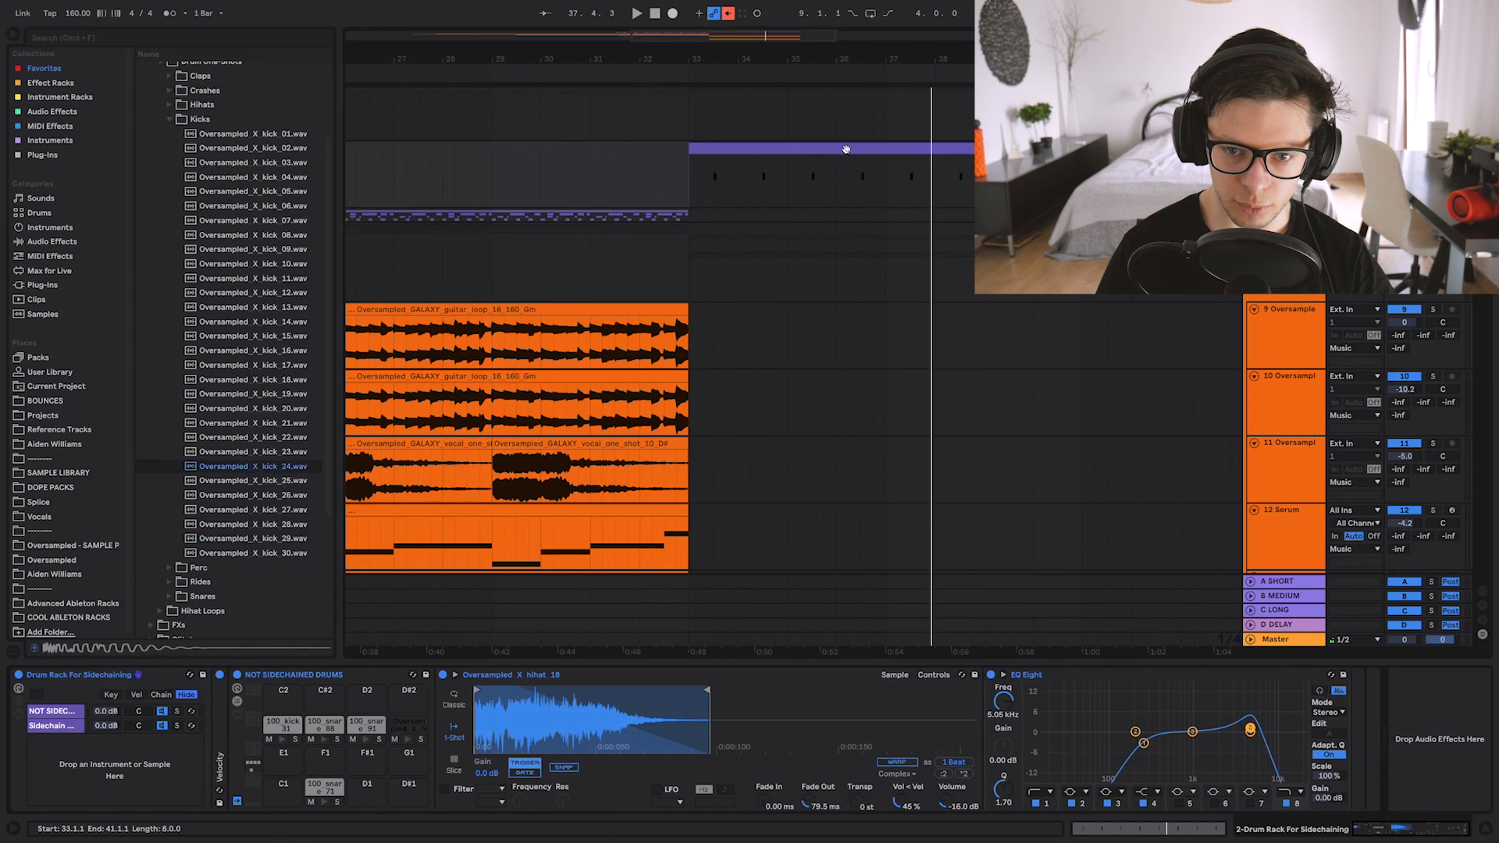
# Open the drum clip at bar 33, then play the arrangement from position 32.2.1 to review the bass and chord layers.
pyautogui.doubleClick(846, 148)
pyautogui.moveTo(762, 189); pyautogui.dragTo(947, 255)
pyautogui.click(871, 320)
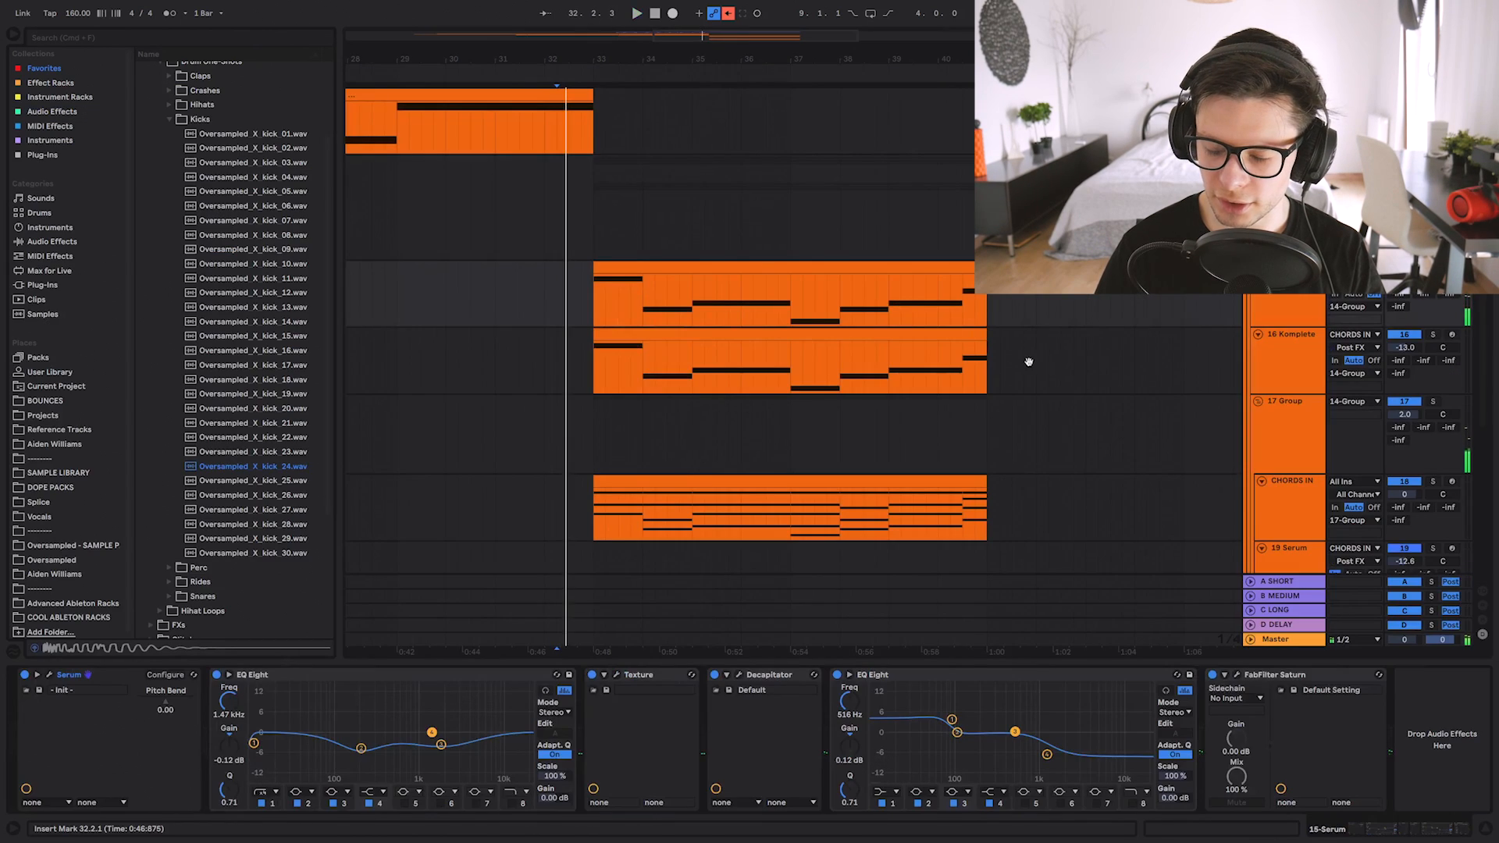
pyautogui.scroll(-3, 1024, 362)
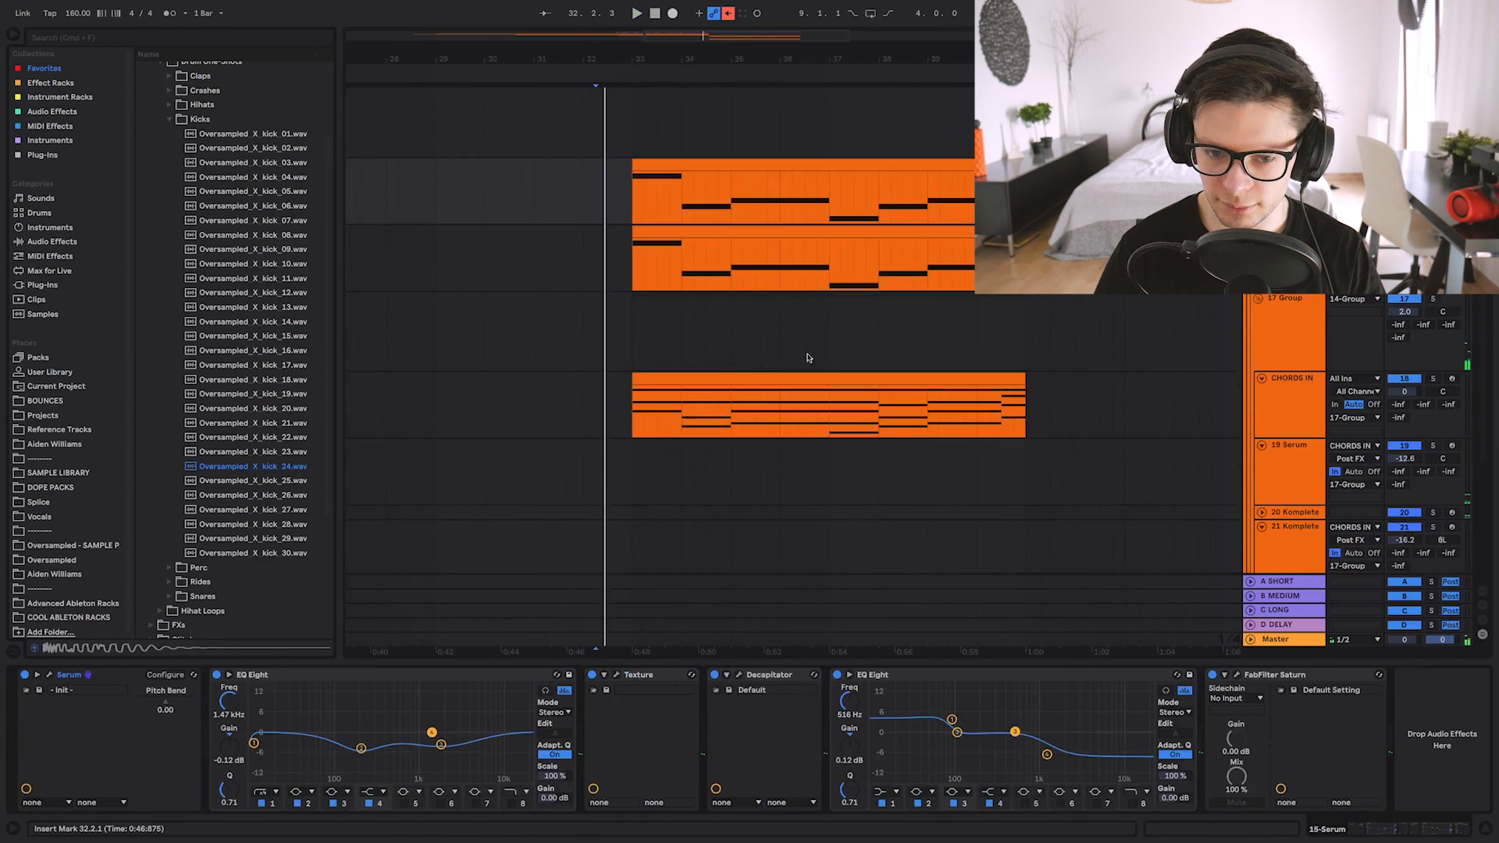
# Select the chord clip at bar 33 on the CHORDS IN track and bring up the track's Arpeggiator.
pyautogui.click(605, 336)
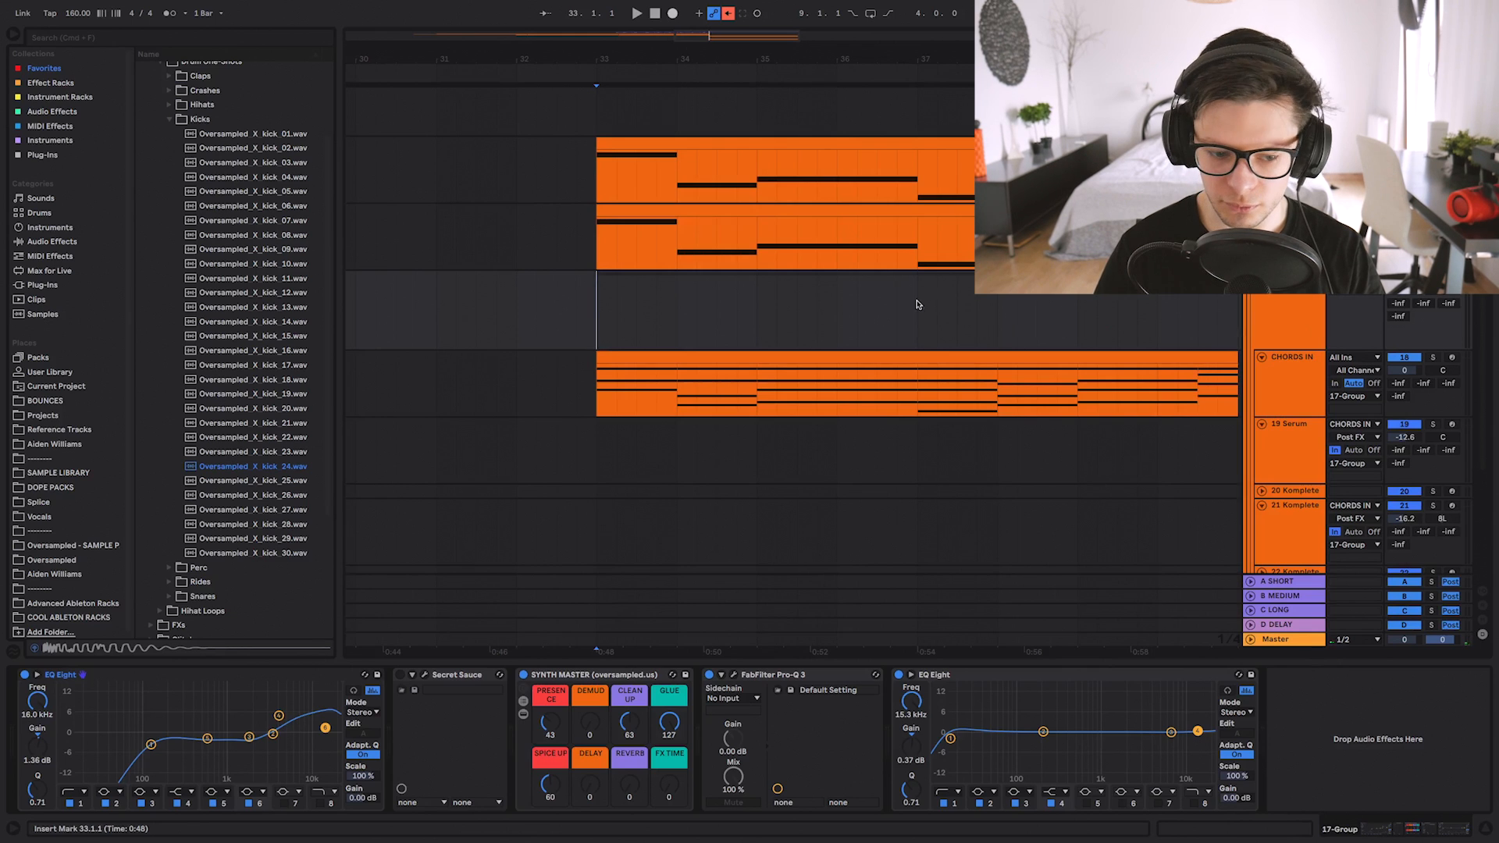
pyautogui.click(1302, 371)
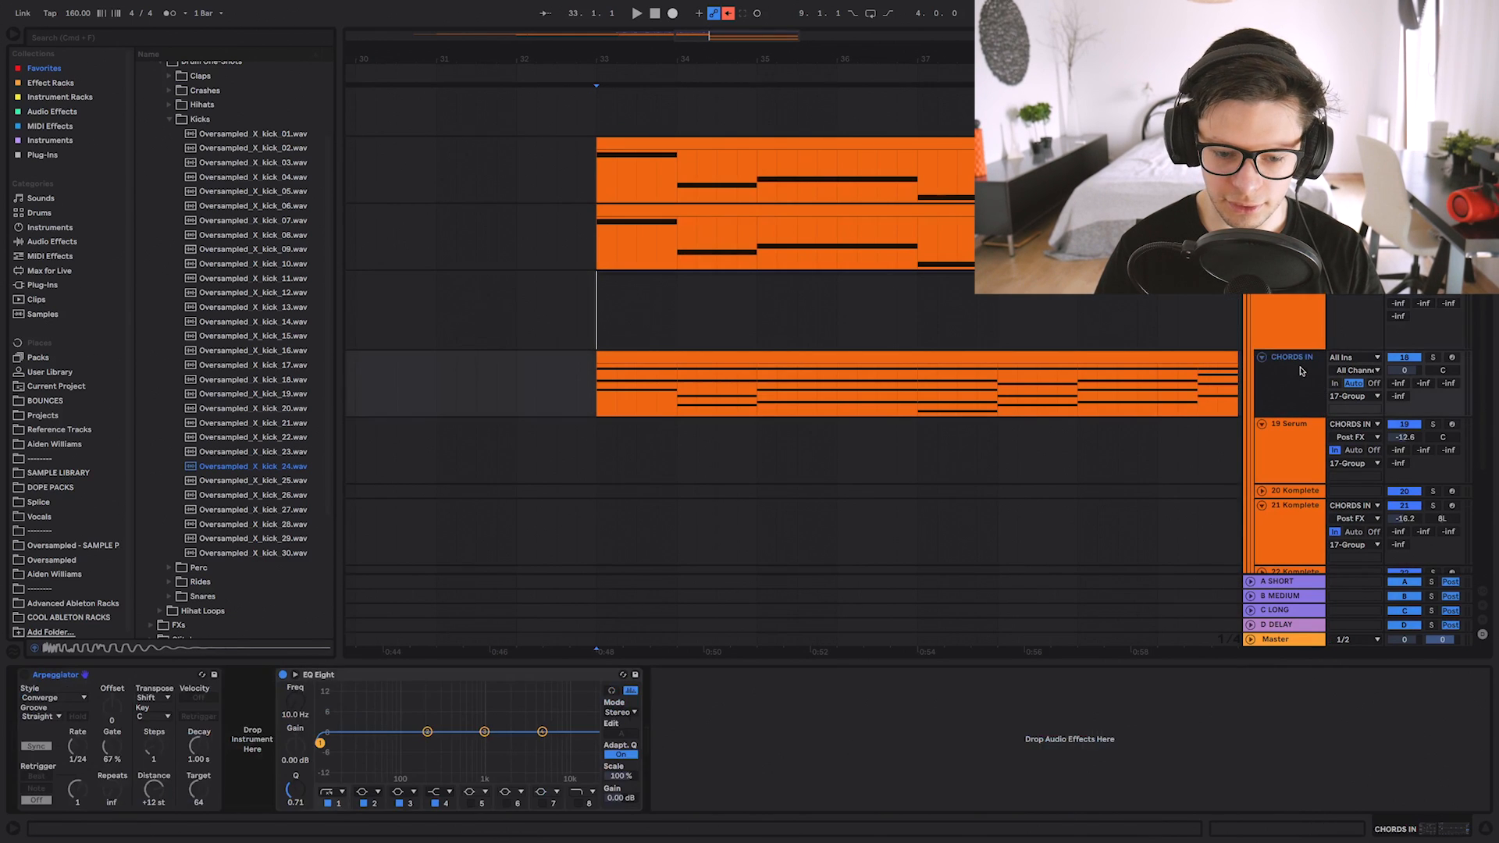
pyautogui.click(1314, 310)
pyautogui.press('Down')
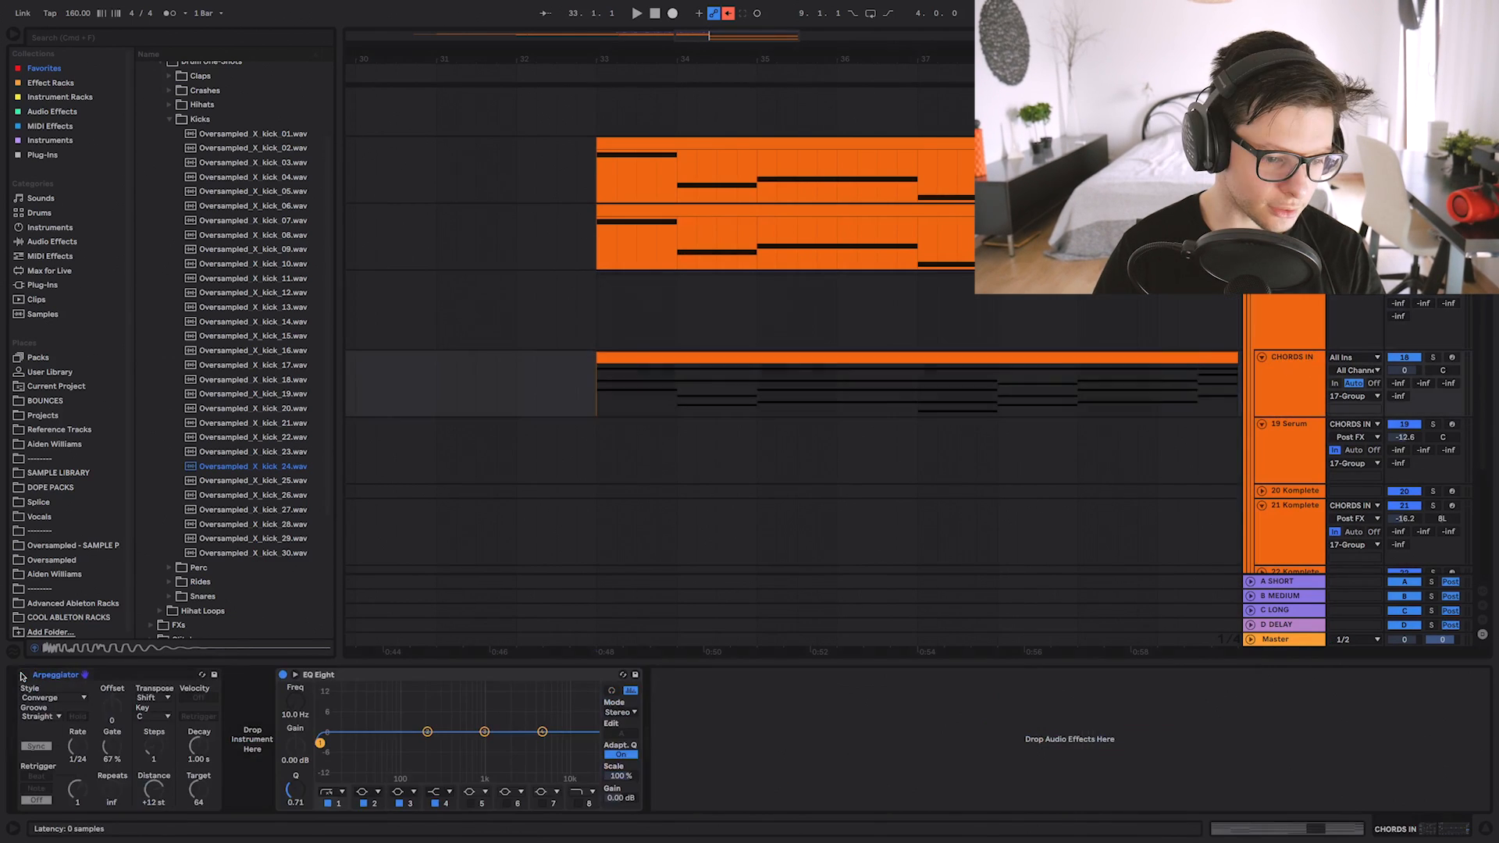
# Play the arrangement from 32.2.1 to review the chord and lead layers, and bring the CHORDS IN devices back into view.
pyautogui.click(545, 337)
pyautogui.press('space')
pyautogui.press('super+alt+l')
pyautogui.scroll(-3, 755, 466)
pyautogui.scroll(-2, 789, 469)
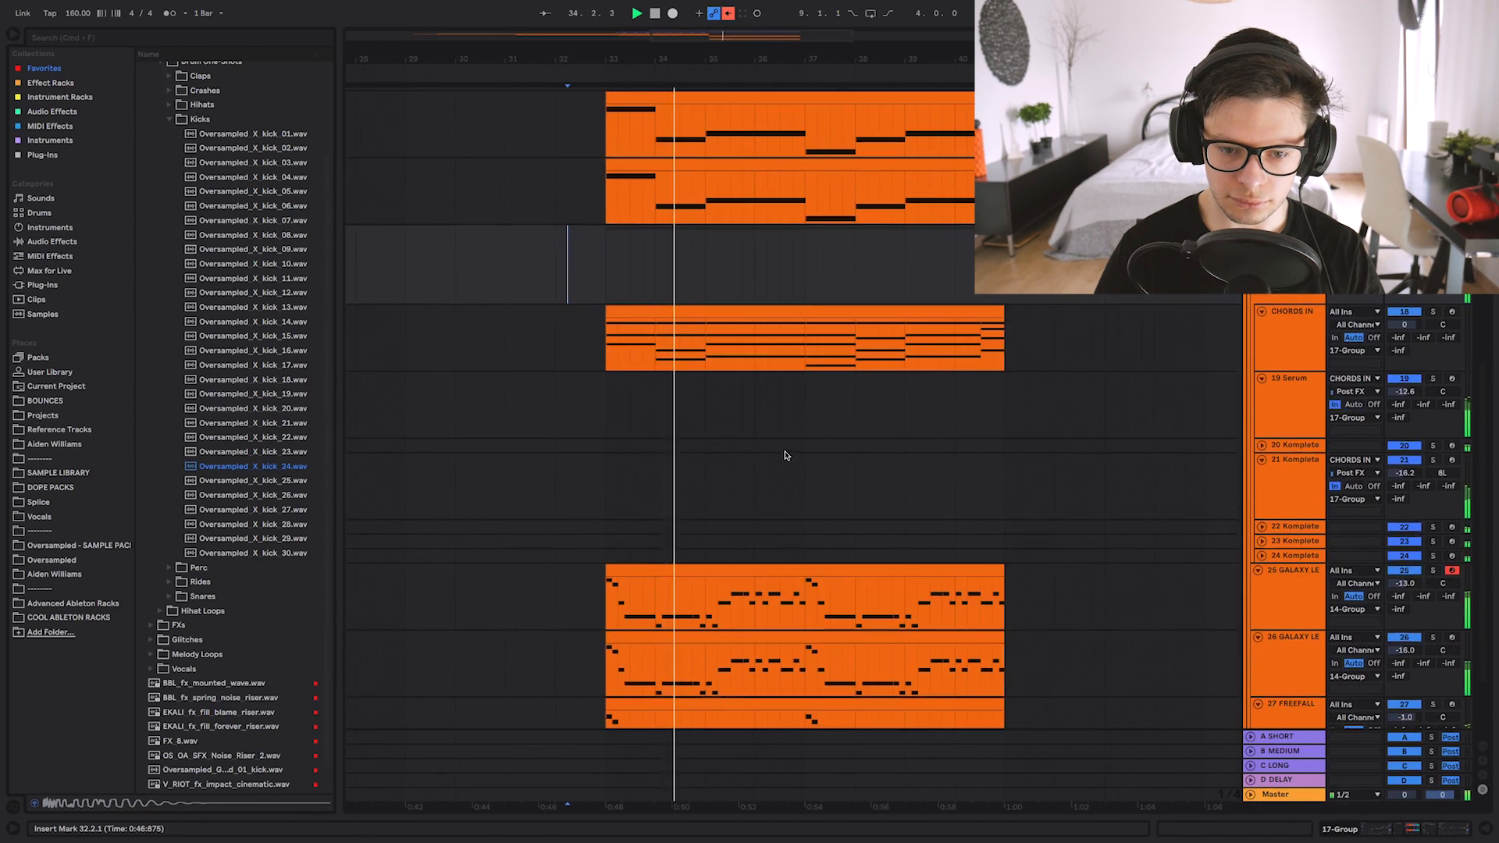
pyautogui.scroll(2, 773, 450)
pyautogui.click(663, 343)
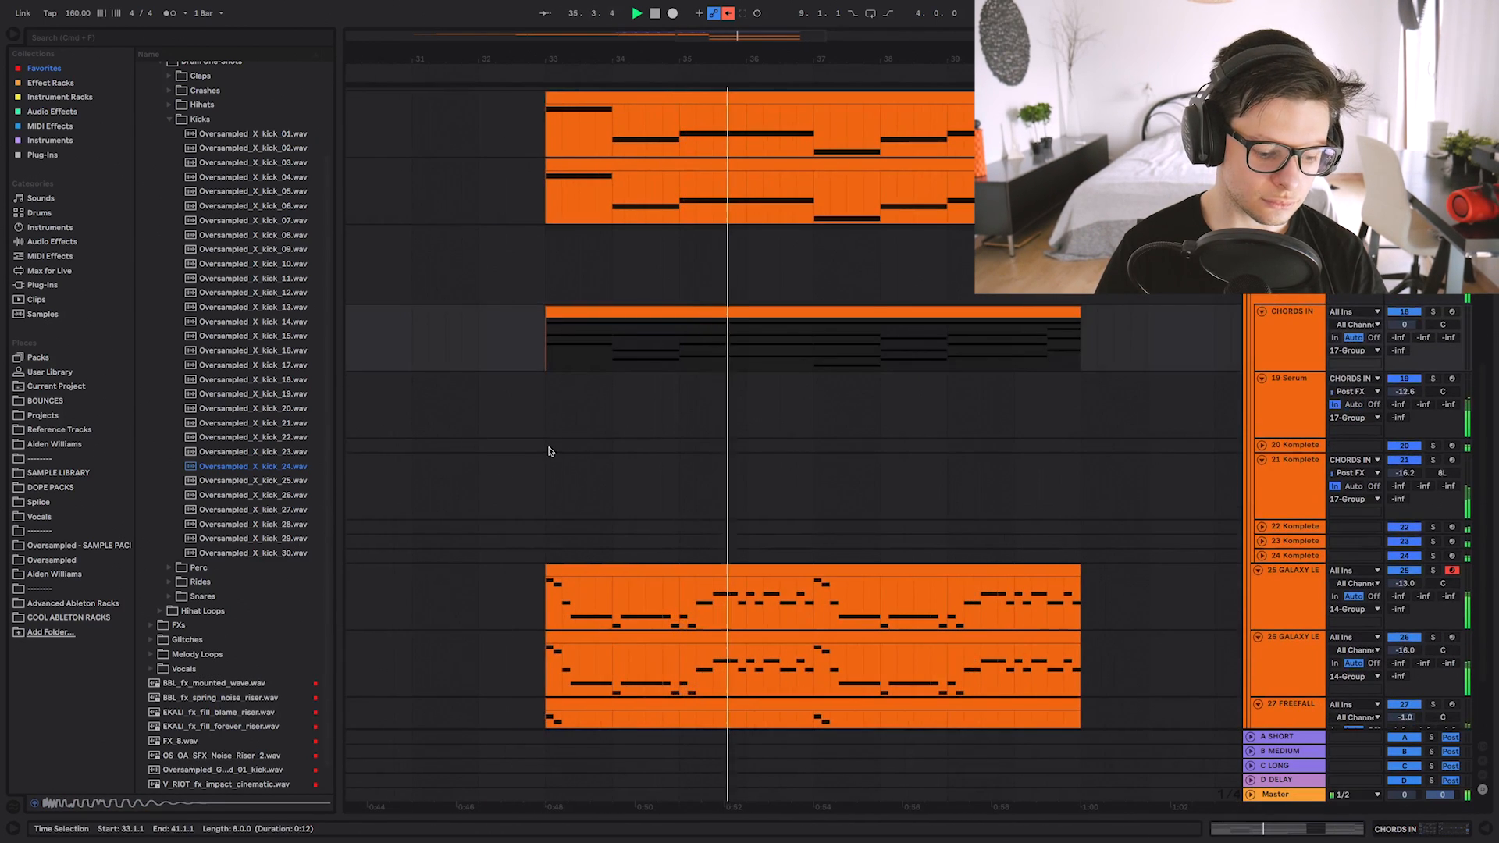
pyautogui.press('super+alt+l')
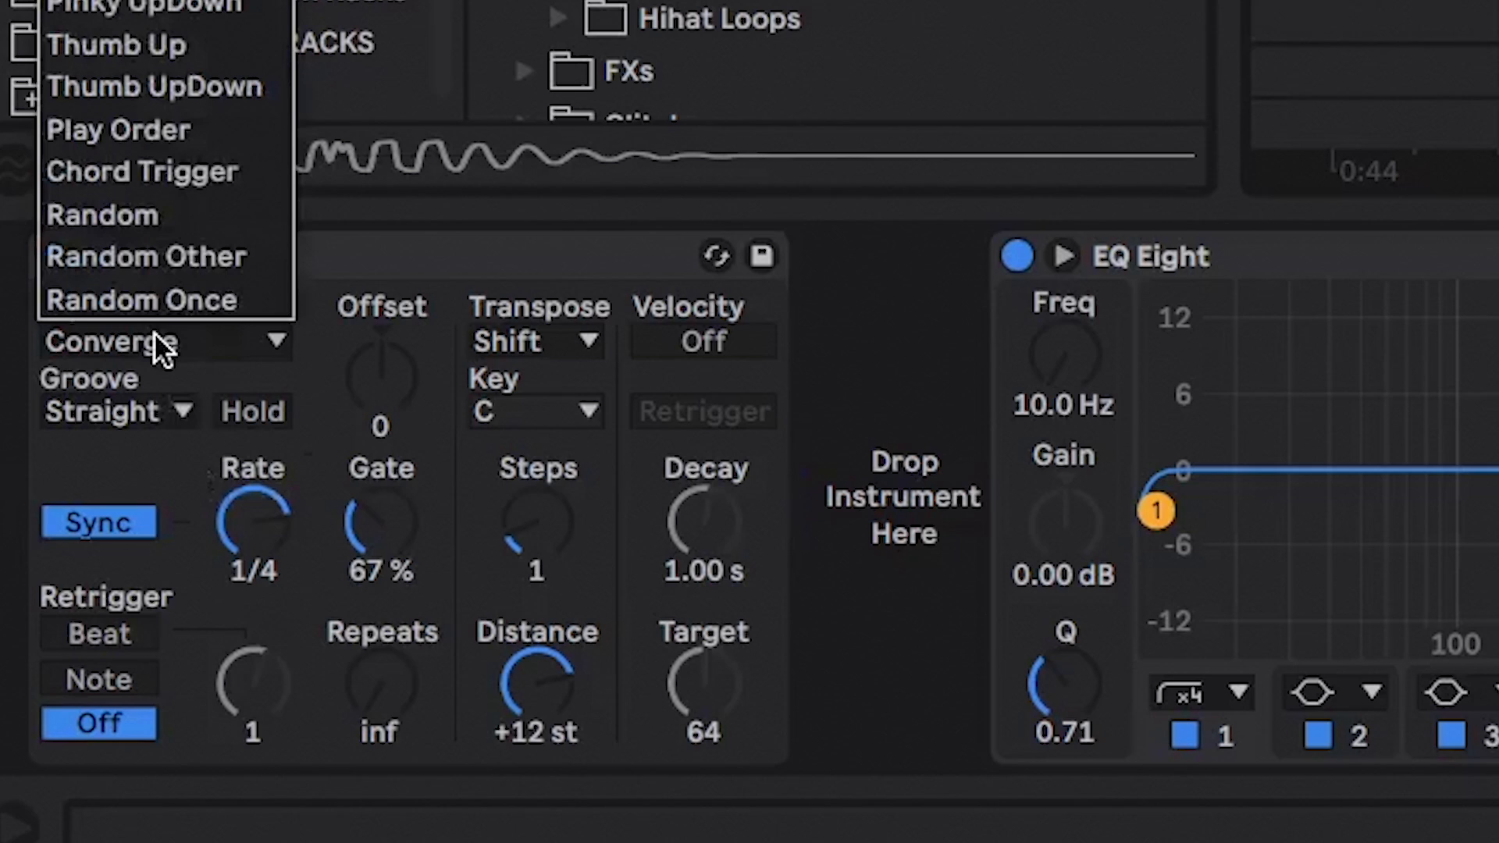
# Set the CHORDS IN Arpeggiator to Chord Trigger style with a 1/16 rate and 82% gate, and toggle the device.
pyautogui.click(164, 168)
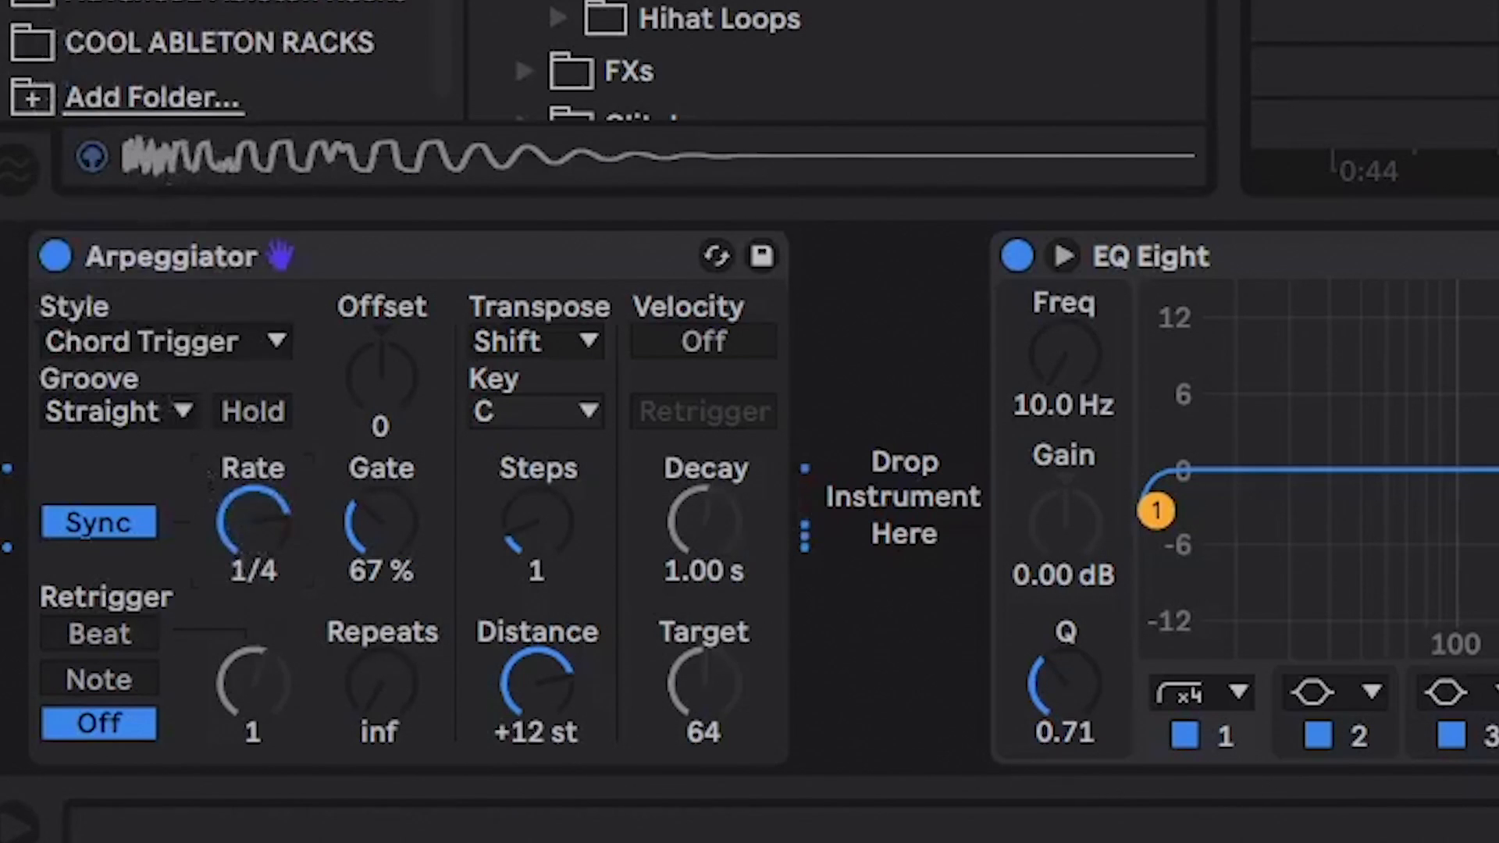
pyautogui.moveTo(339, 448); pyautogui.dragTo(317, 456)
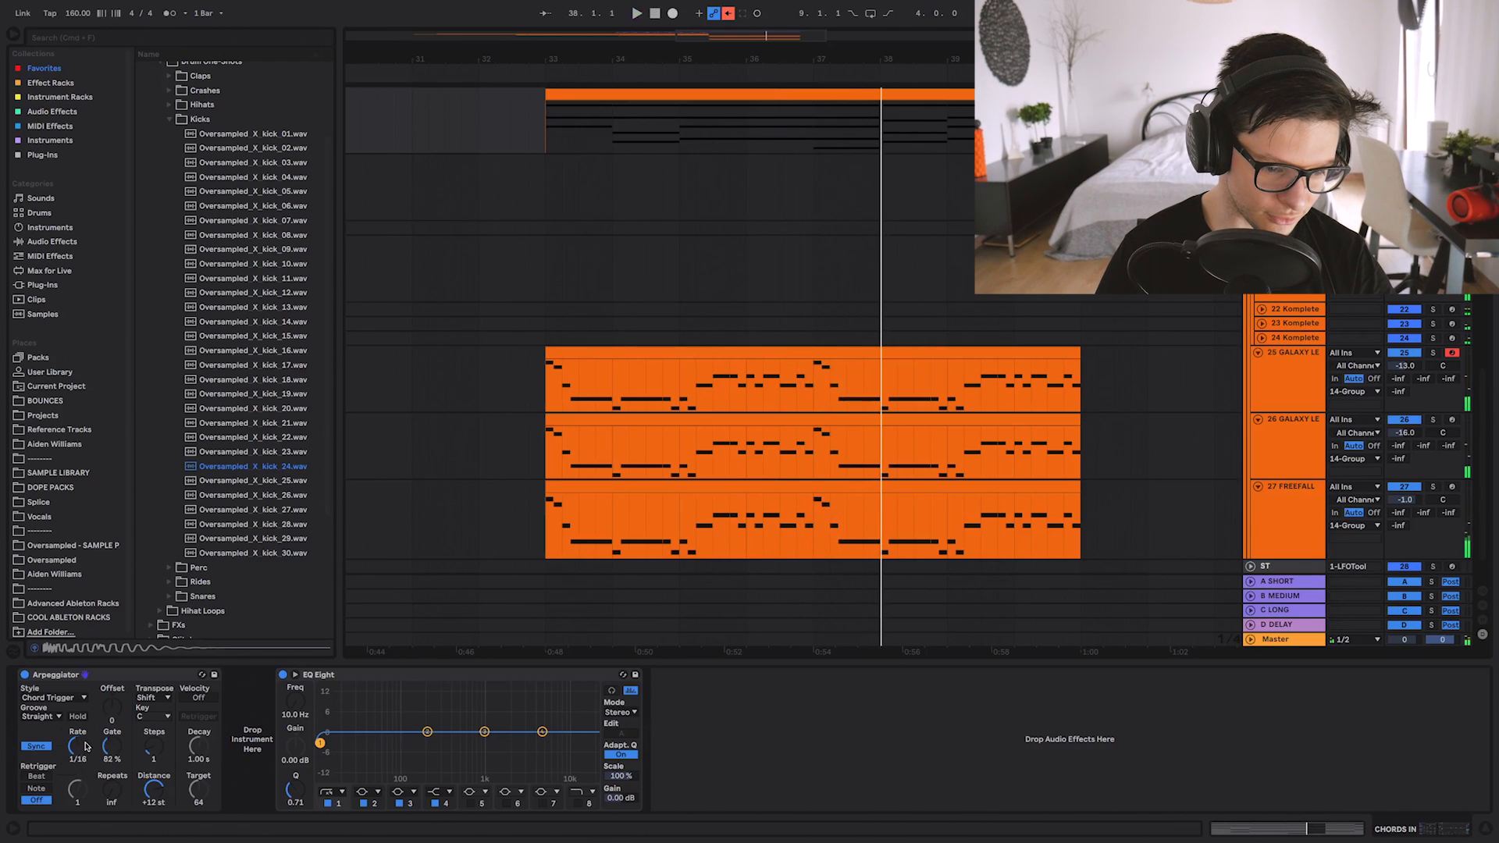
pyautogui.click(24, 674)
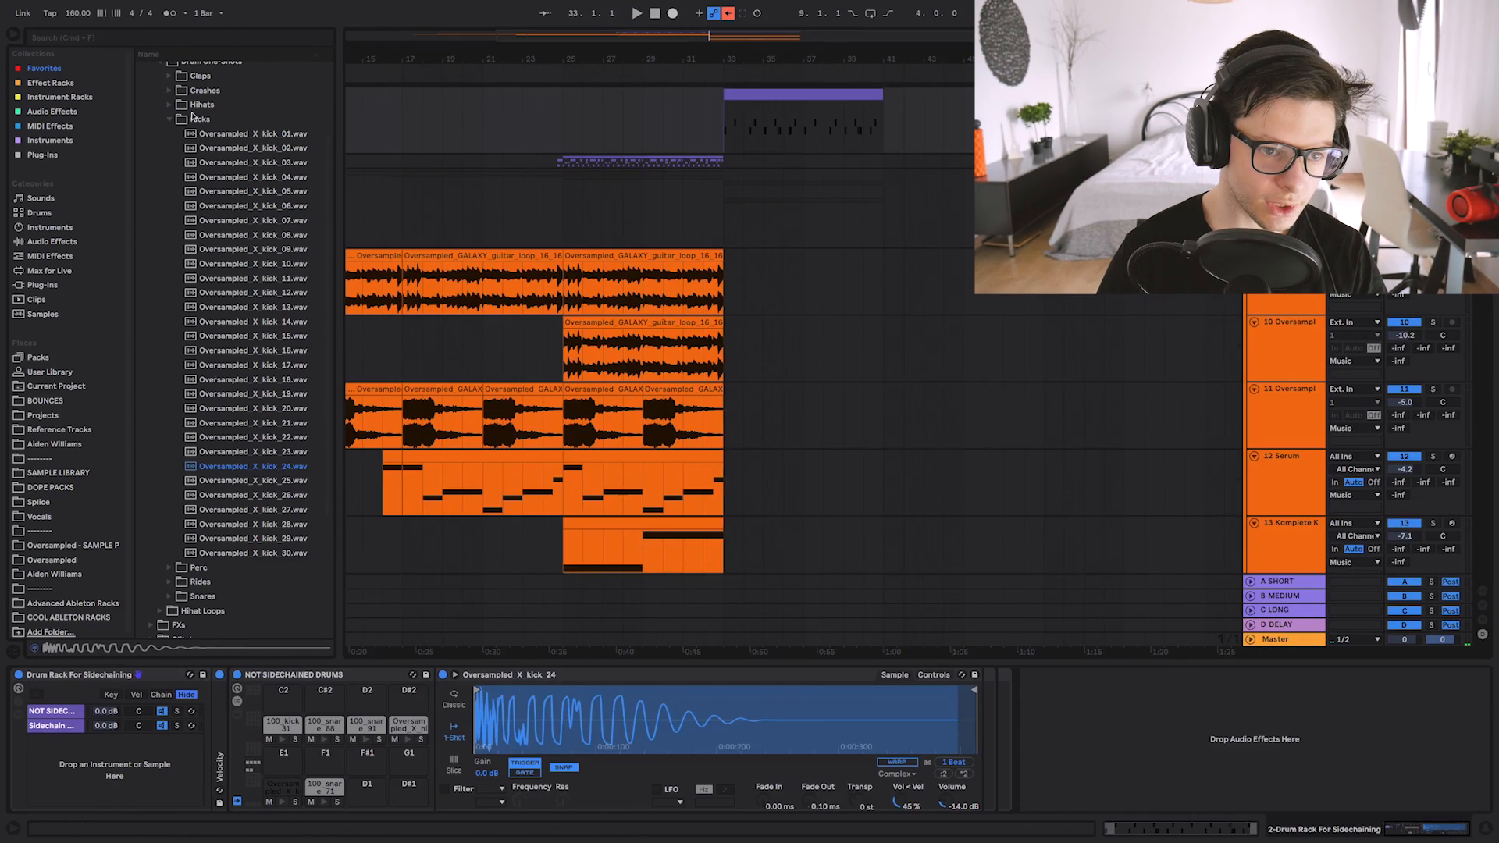
# Close the PROJECT X kicks and open the Rides folder under Oversampled - GALAXY drum one-shot cymbals.
pyautogui.press('Left')
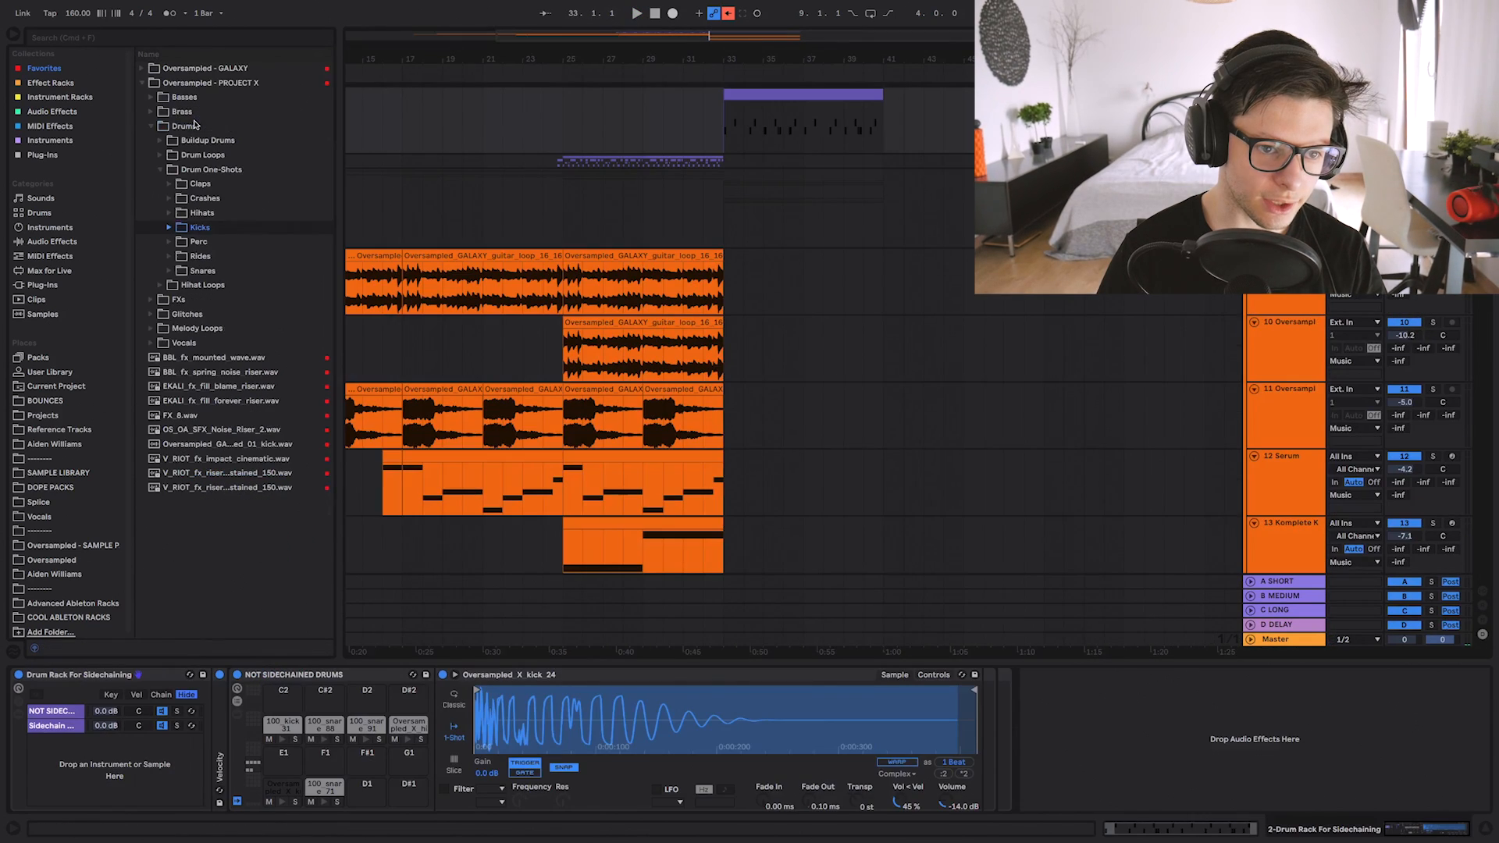
pyautogui.click(220, 260)
pyautogui.click(219, 300)
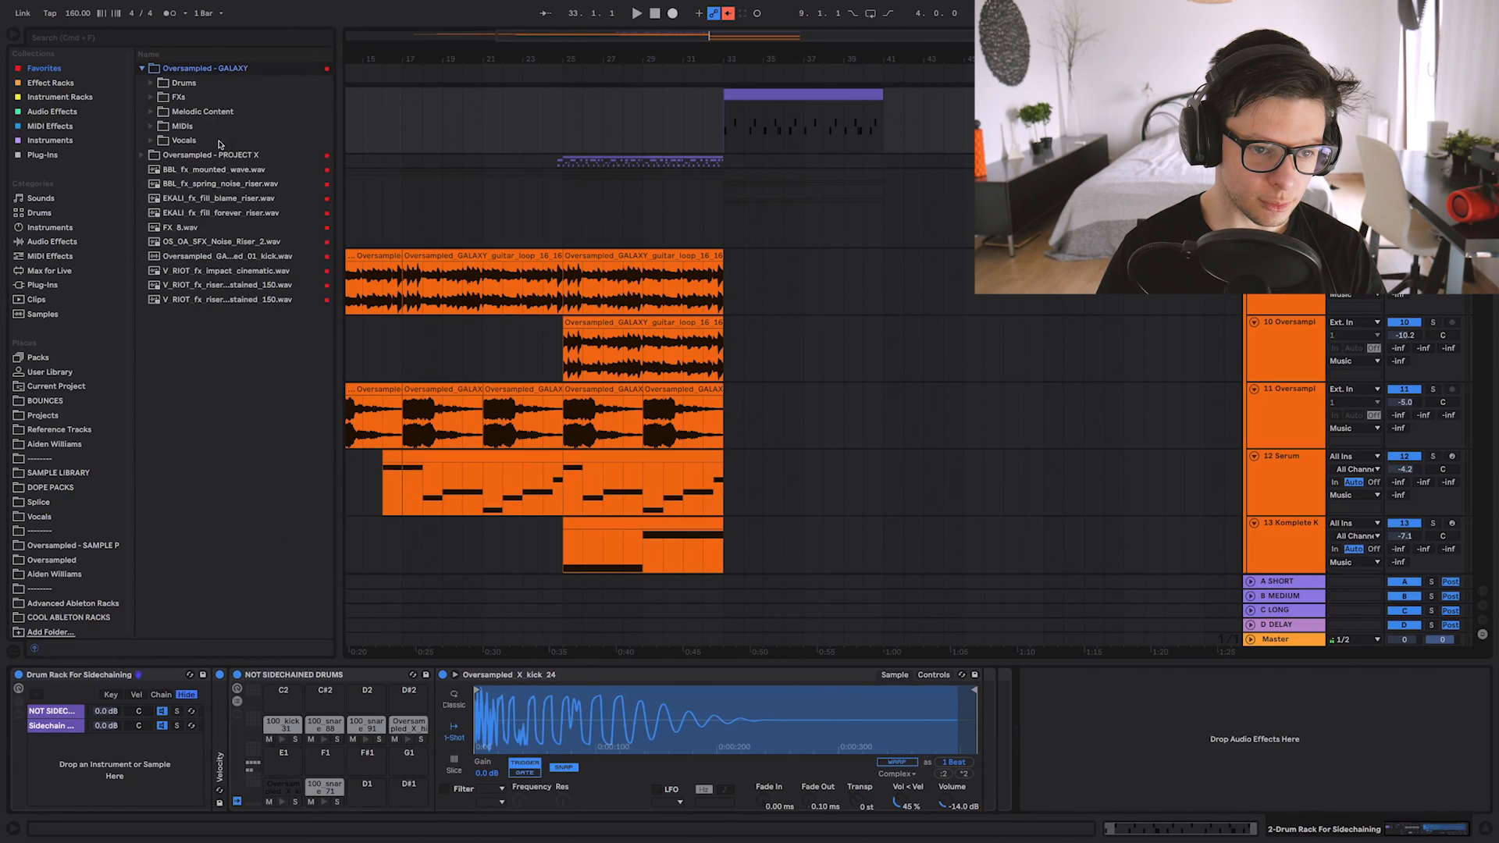
pyautogui.click(203, 85)
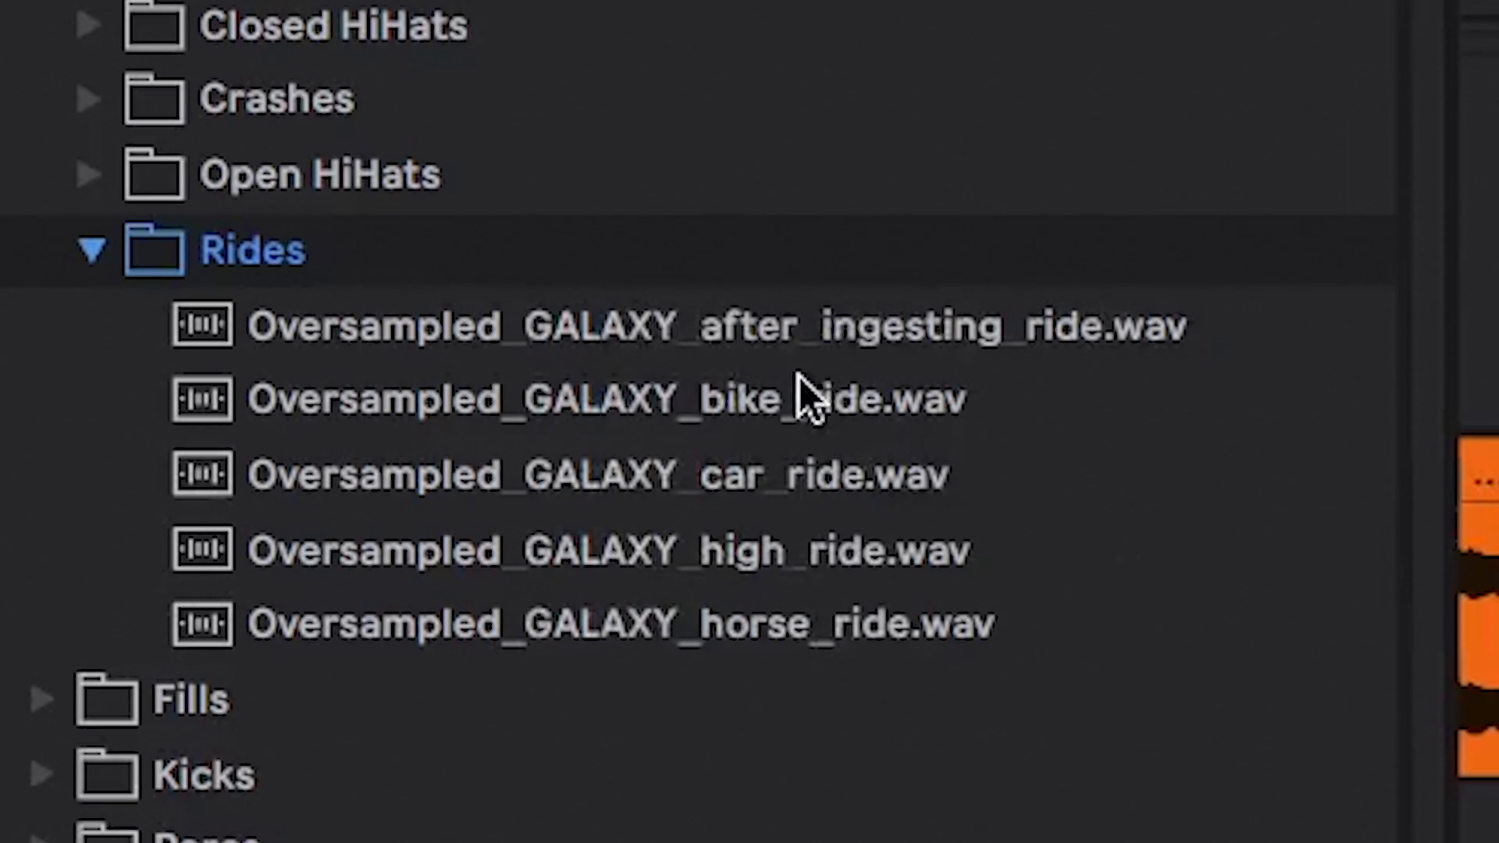
# Audition the rides, load Oversampled_GALAXY_bike_ride on the drum rack's D1 pad, add ride hits to the drum clip at bar 33, and play it.
pyautogui.click(828, 475)
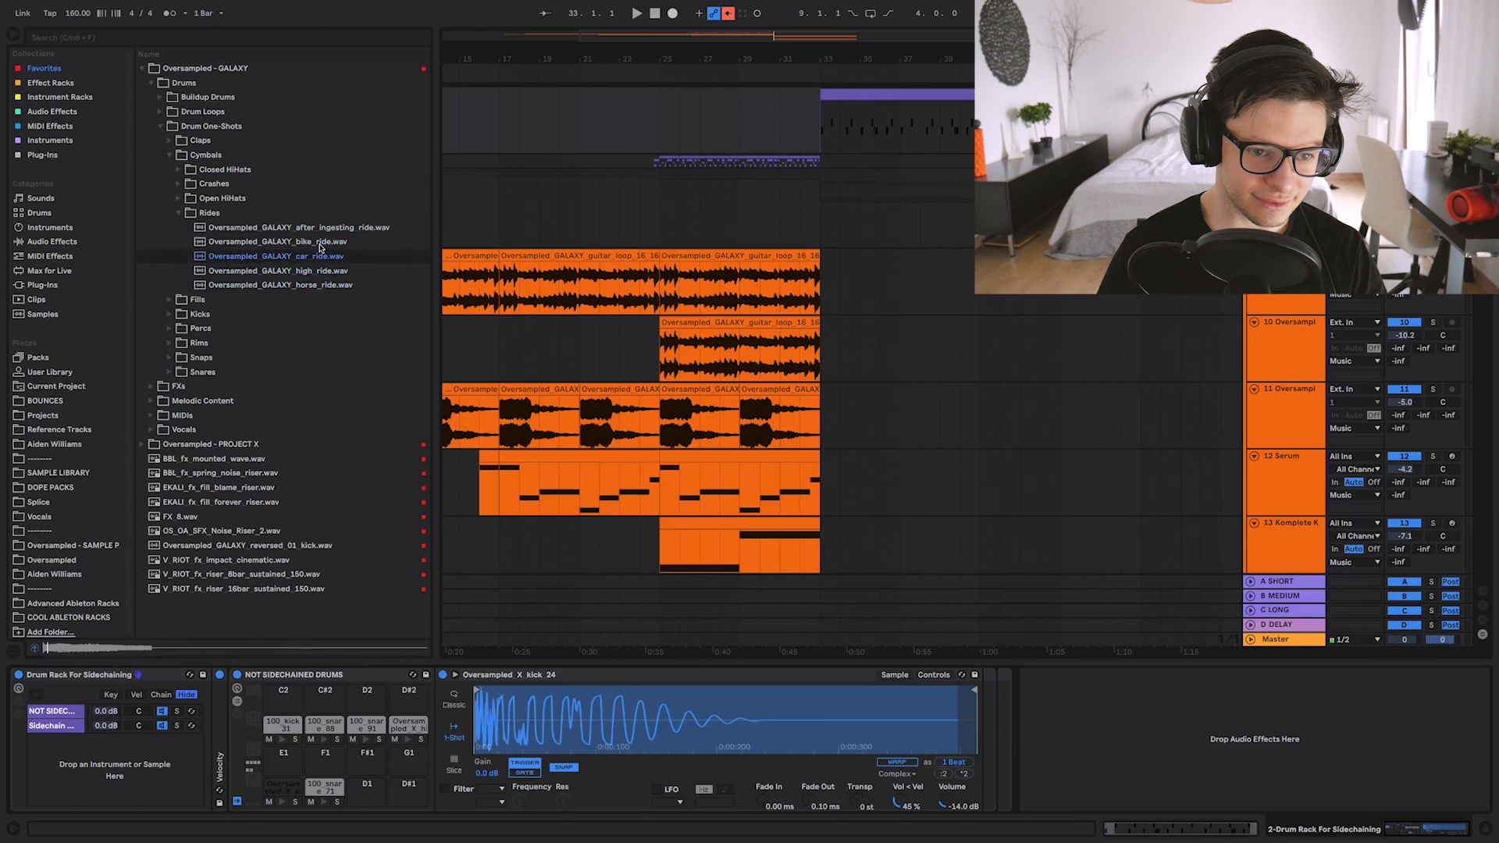
pyautogui.click(453, 234)
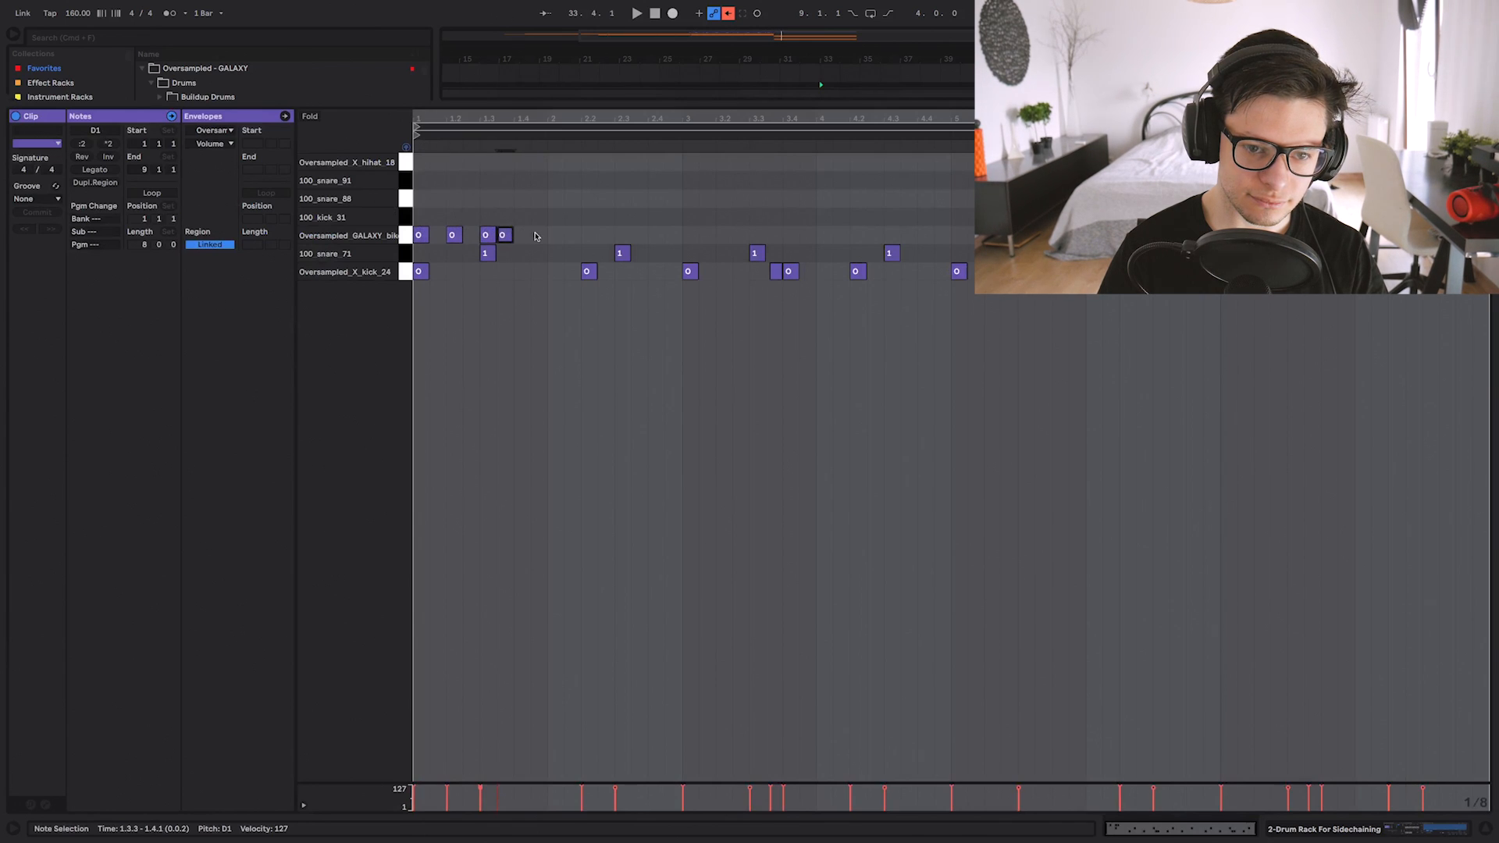
pyautogui.press('space')
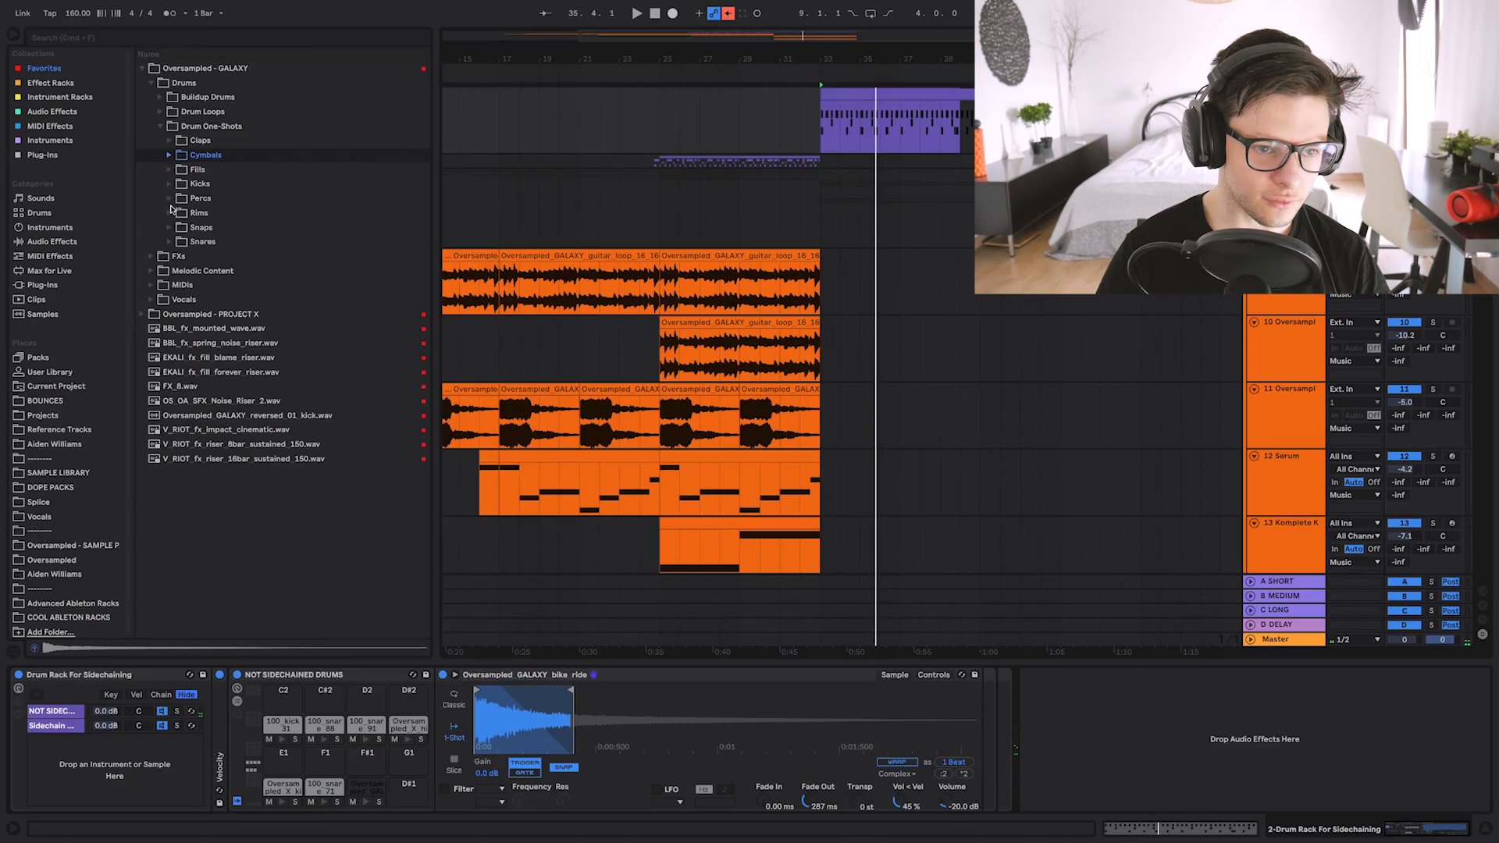
# Open the GALAXY Hat Loops folder, choose Oversampled_GALAXY_hat_loop_22_160.wav for the drop, and play the arrangement.
pyautogui.click(158, 125)
pyautogui.click(160, 111)
pyautogui.click(166, 155)
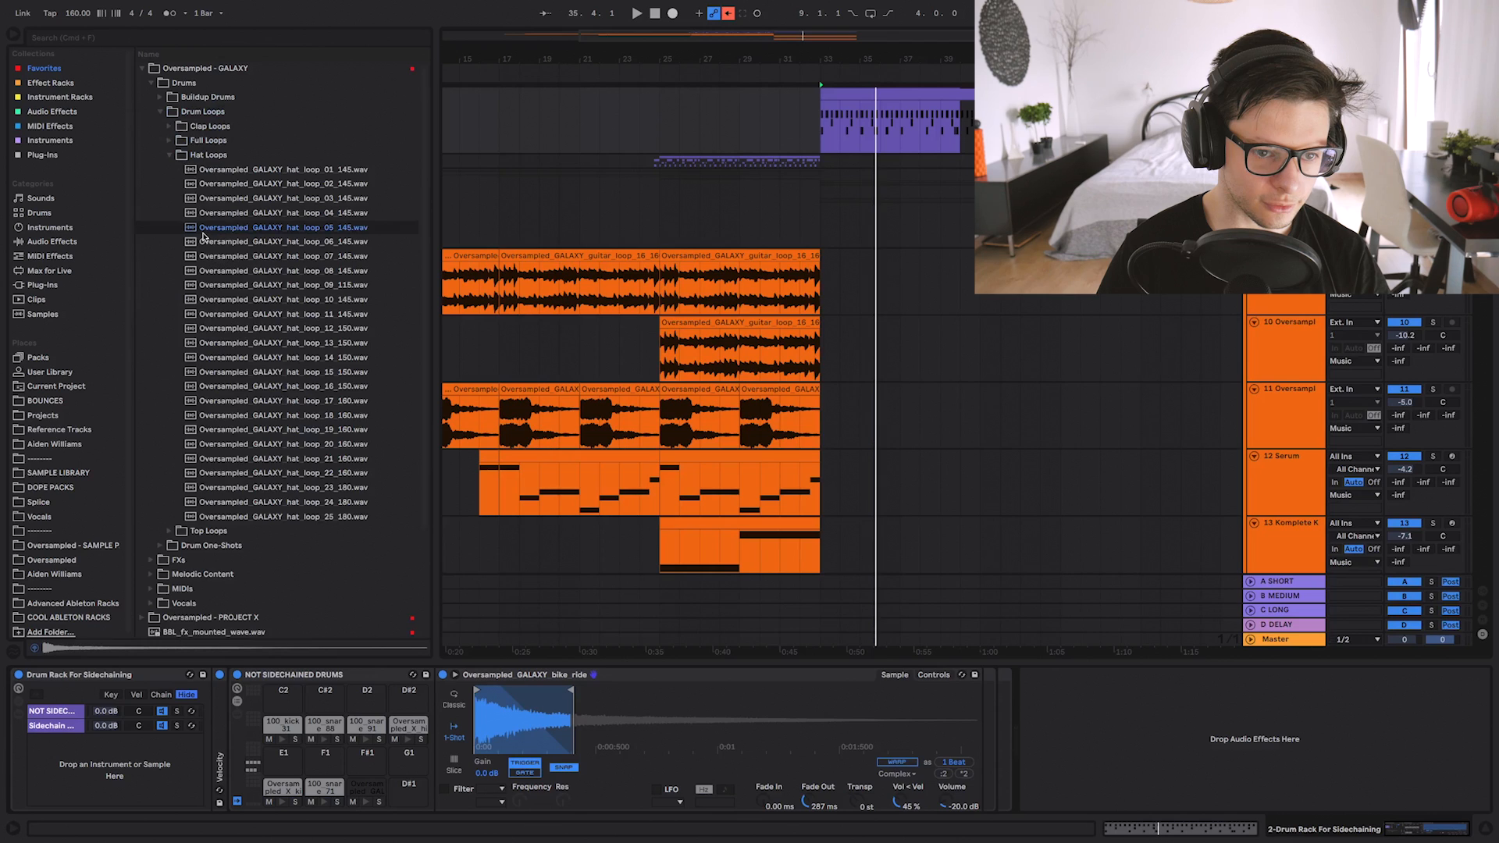
pyautogui.click(273, 473)
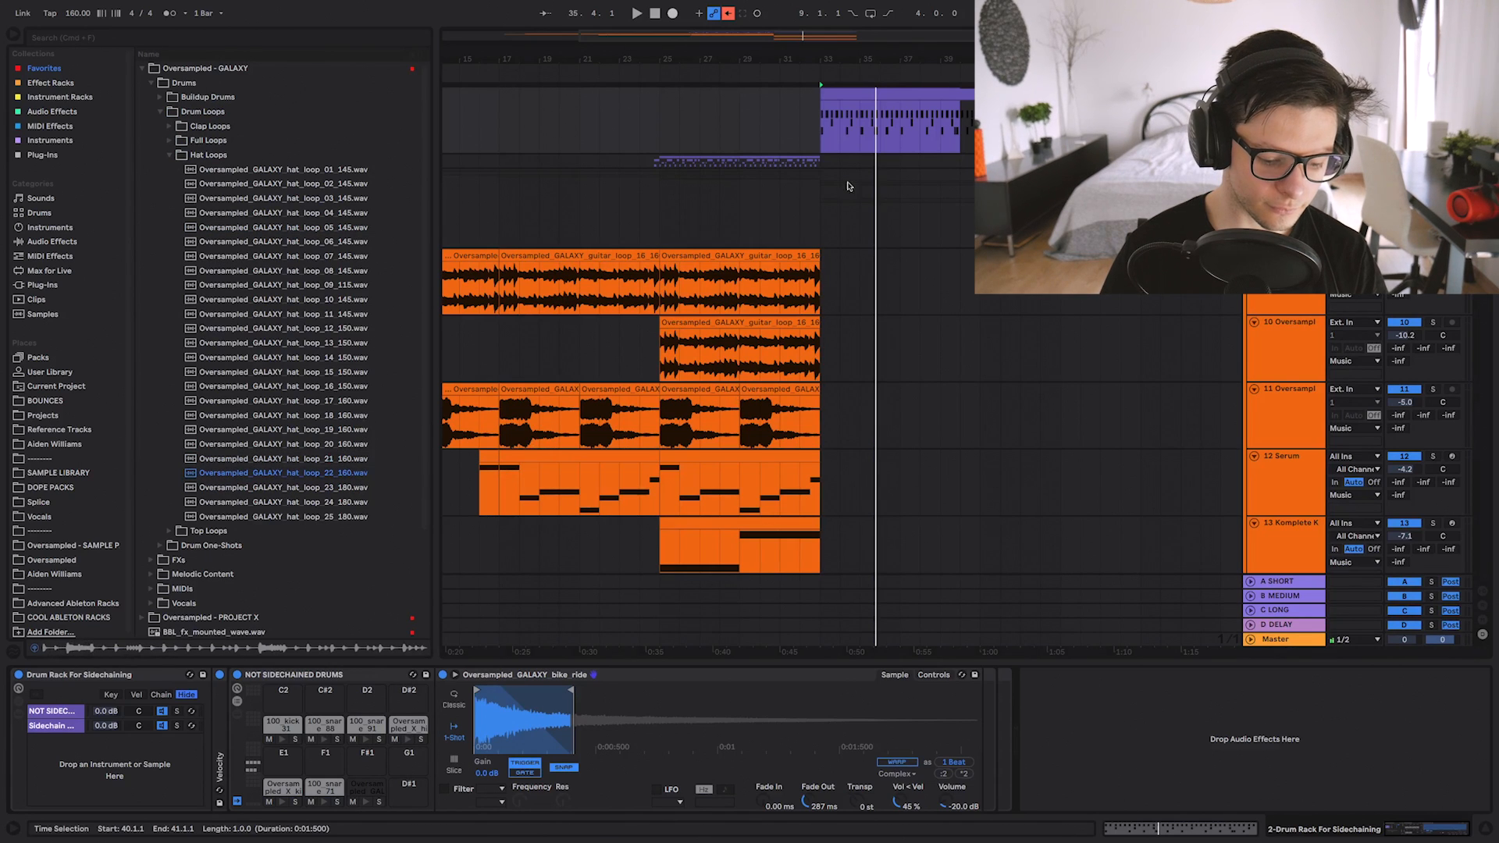
pyautogui.press('space')
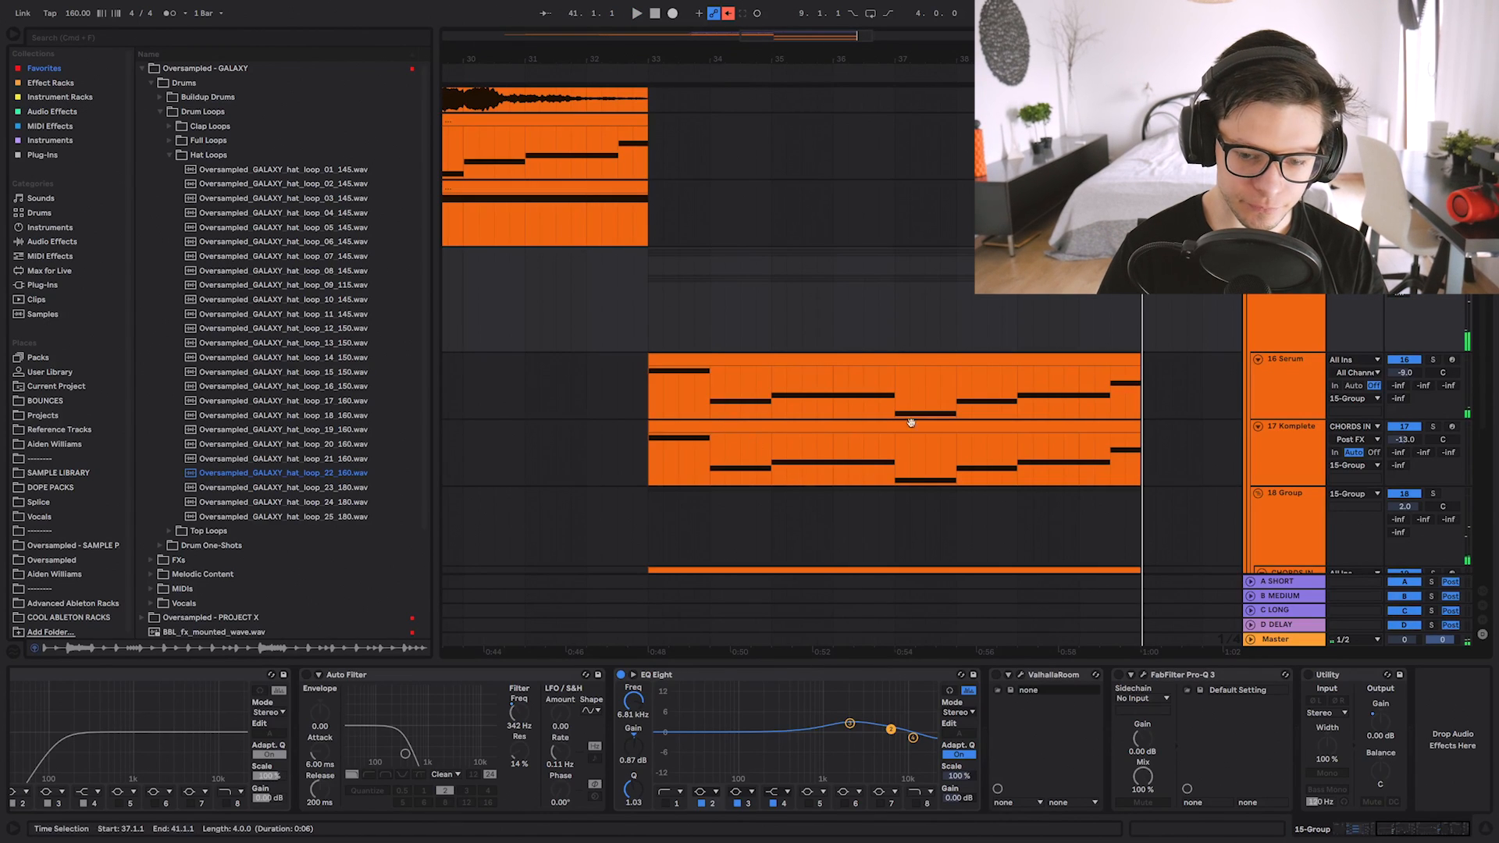
# Show the arrangement automation and give 15 Group a separate lane for the LFOTool Rate.
pyautogui.press('a')
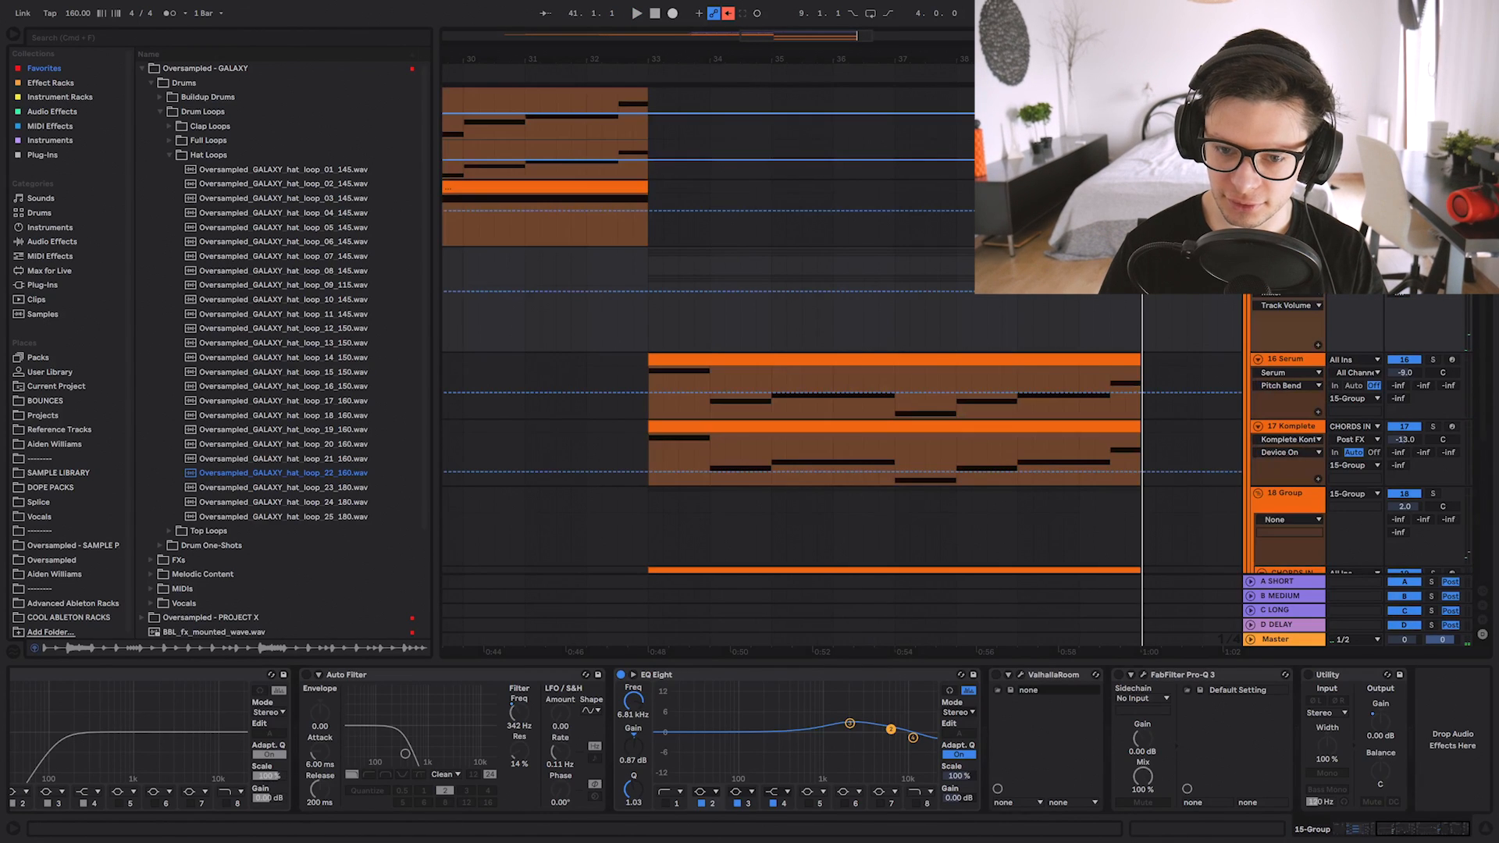
pyautogui.moveTo(902, 333); pyautogui.dragTo(864, 406)
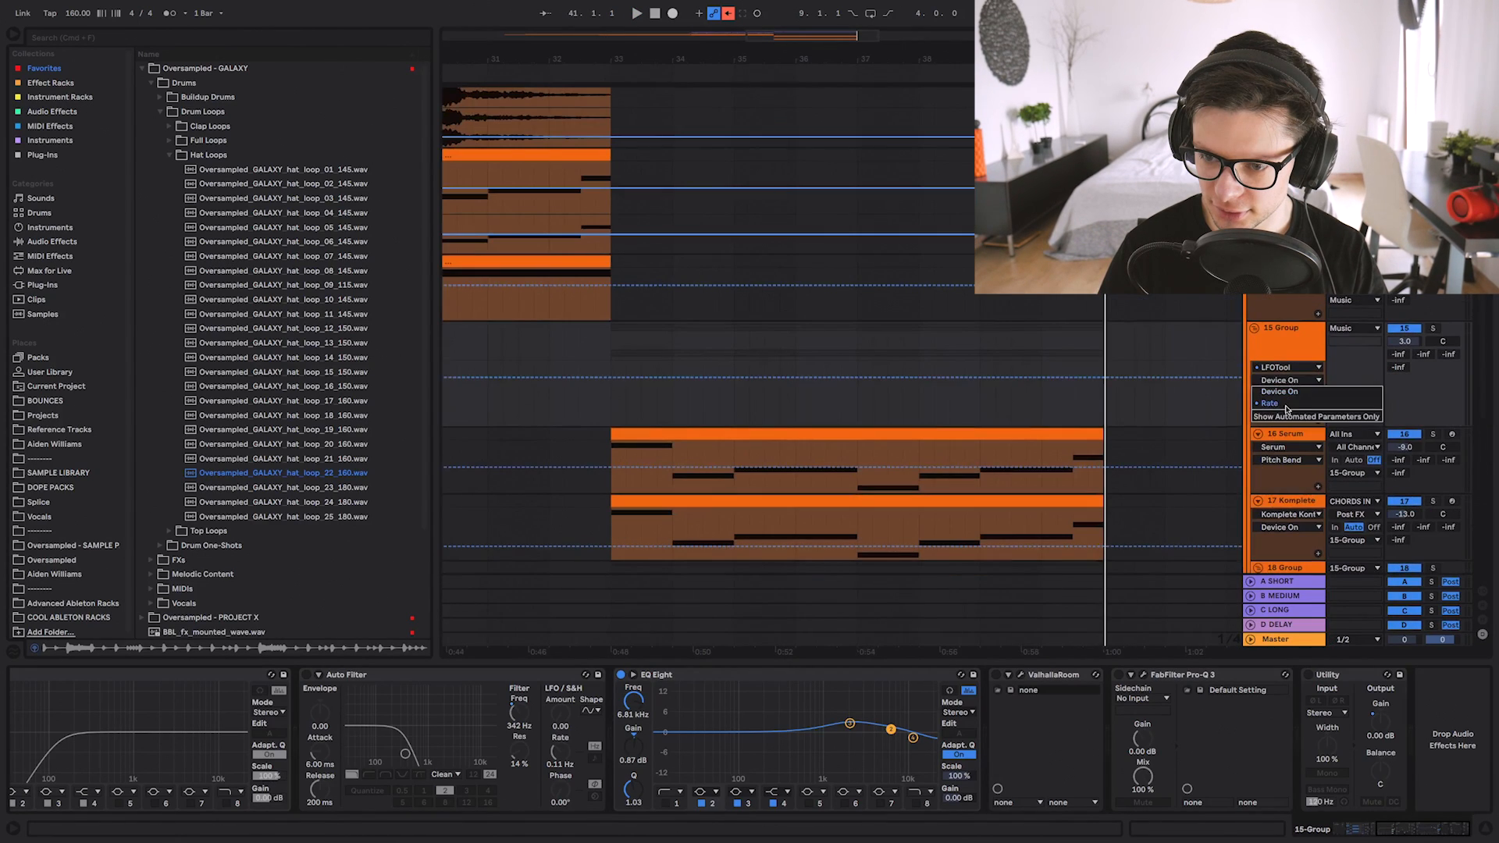
pyautogui.click(1286, 408)
pyautogui.click(1319, 419)
# Copy the existing LFOTool Rate automation pattern between 77.1.1 and 81.1.1 on 15 Group.
pyautogui.scroll(-3, 678, 360)
pyautogui.moveTo(659, 358); pyautogui.dragTo(730, 232)
pyautogui.scroll(4, 709, 363)
pyautogui.click(709, 362)
pyautogui.scroll(3, 720, 359)
pyautogui.scroll(-8, 762, 353)
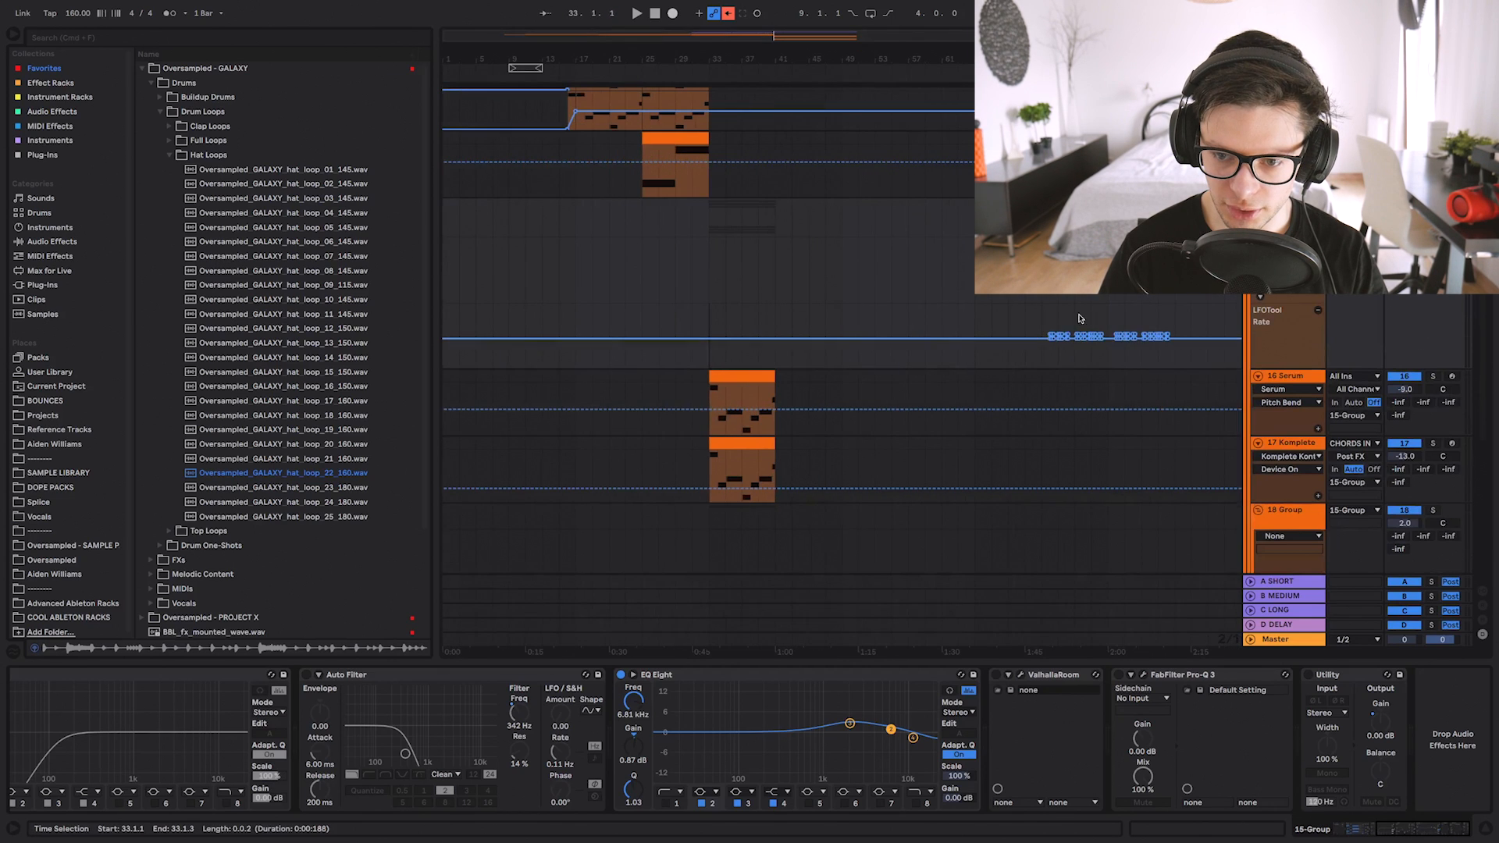
pyautogui.scroll(5, 1059, 322)
pyautogui.click(990, 316)
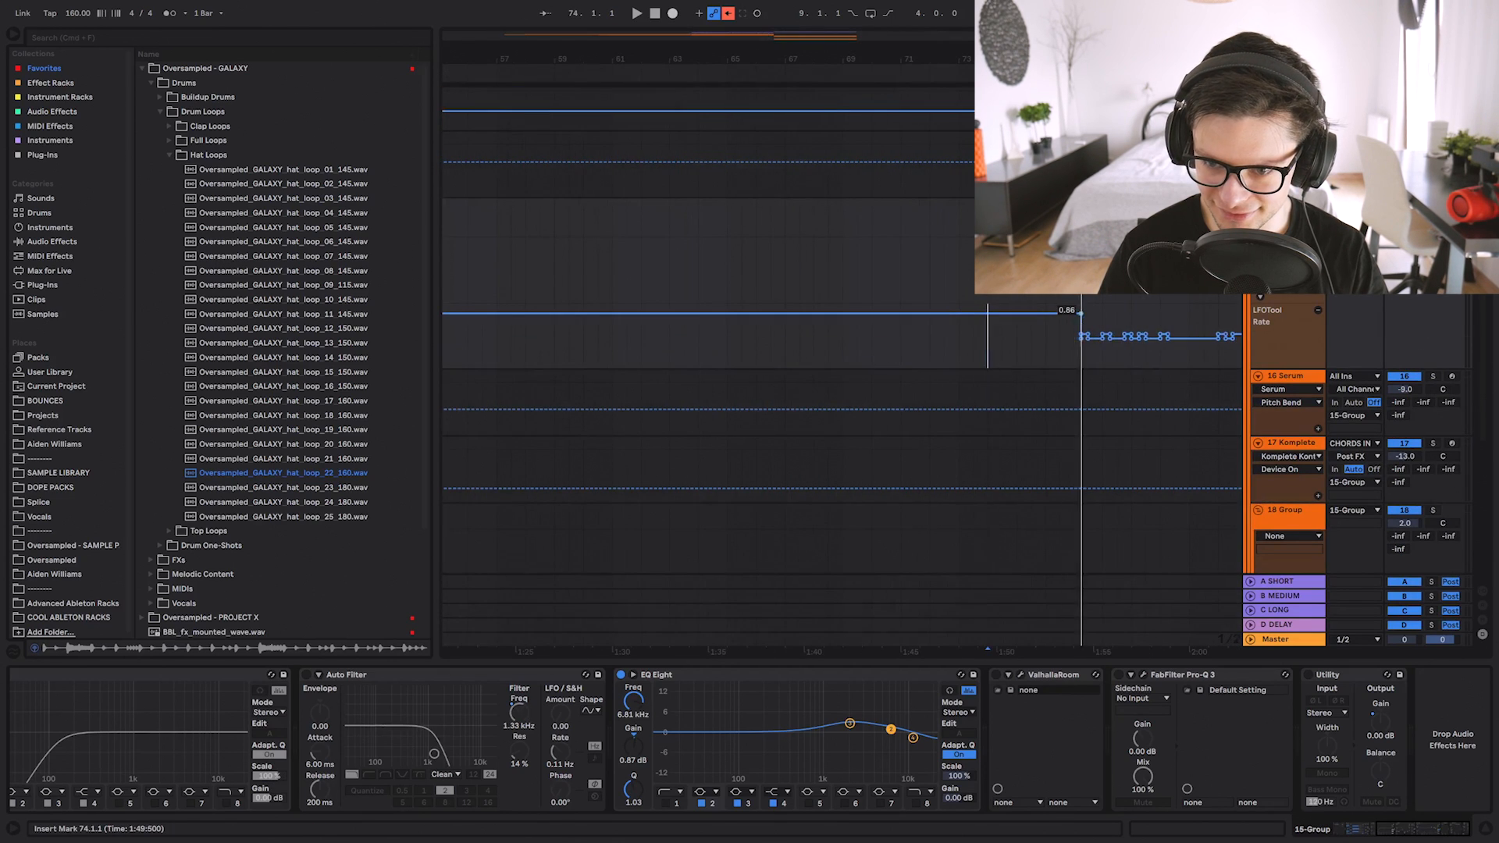
pyautogui.press('super+z')
pyautogui.moveTo(1079, 317); pyautogui.dragTo(1184, 318)
pyautogui.press('super+c')
# Paste the copied LFOTool Rate pattern at bar 33 on 15 Group and play it.
pyautogui.scroll(-5, 596, 354)
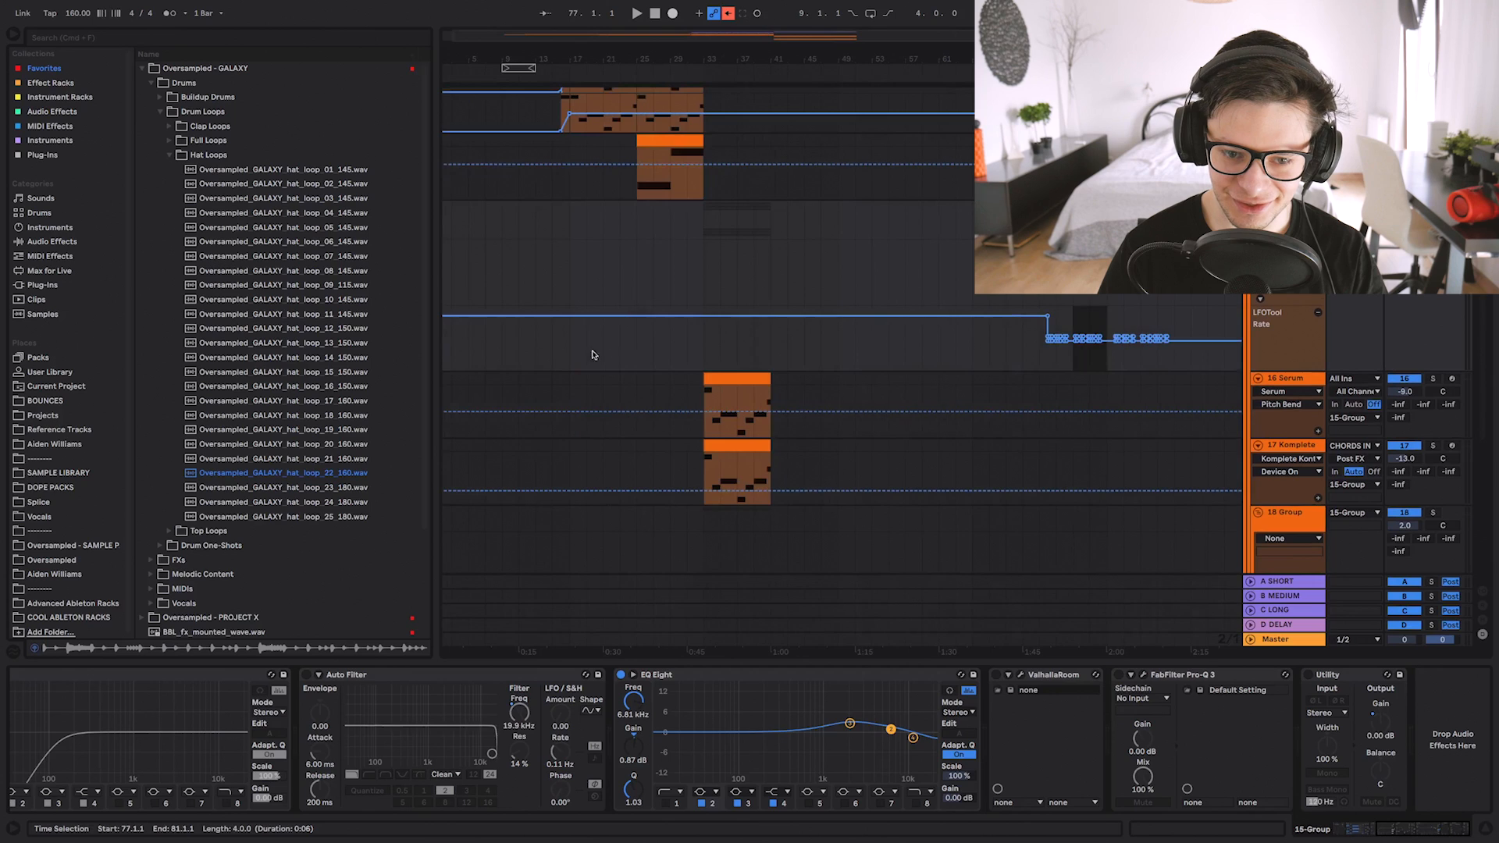
pyautogui.click(705, 336)
pyautogui.press('super+v')
pyautogui.press('space')
pyautogui.scroll(5, 723, 337)
pyautogui.click(734, 293)
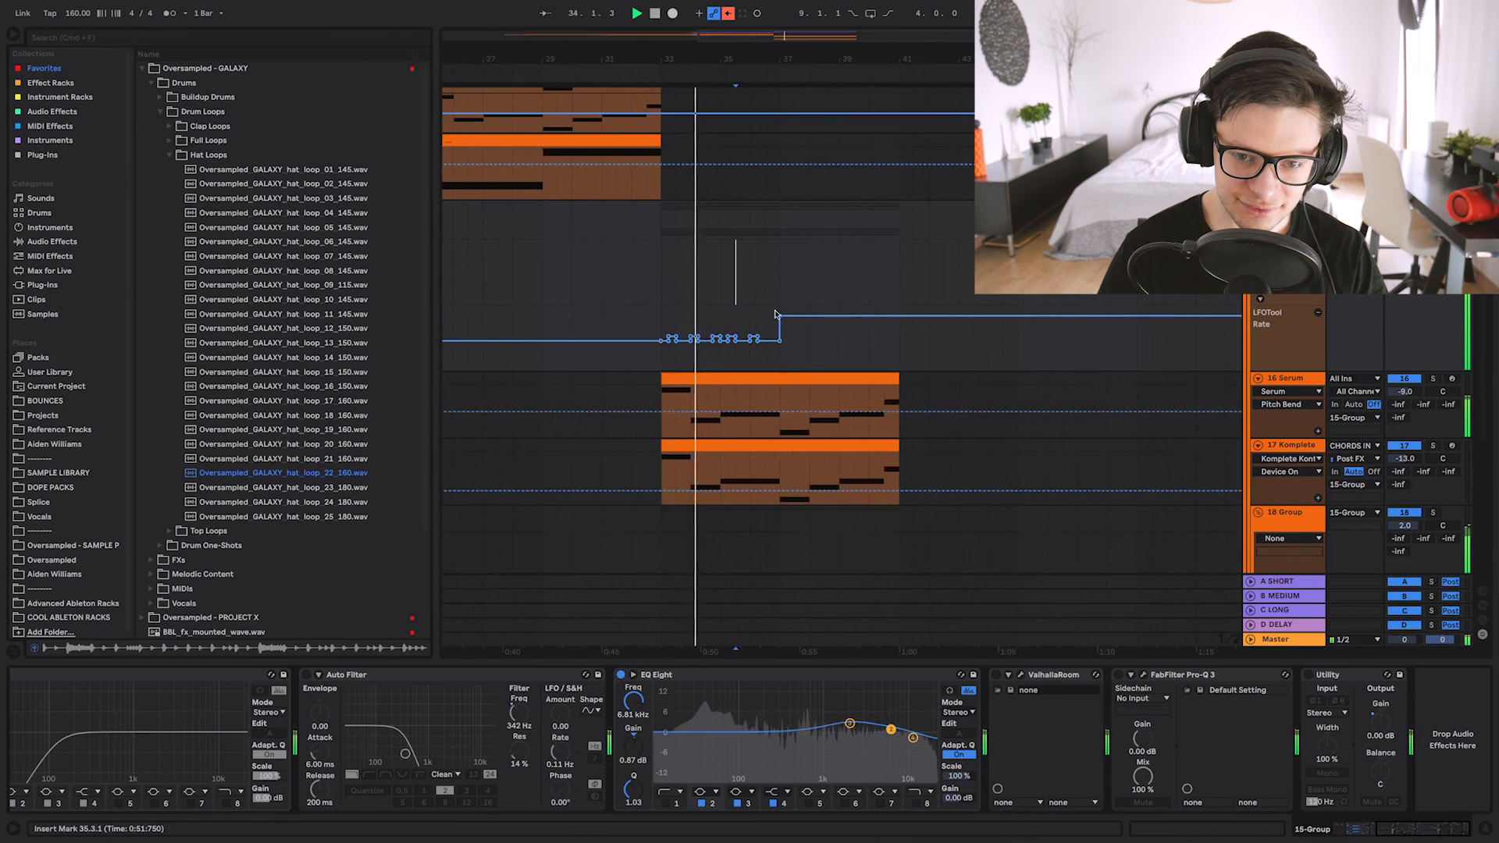
# Duplicate the four-bar LFOTool Rate pattern so it also covers bars 37 to 41, then stop playback.
pyautogui.scroll(3, 788, 318)
pyautogui.moveTo(853, 325); pyautogui.dragTo(536, 334)
pyautogui.press('super+d')
pyautogui.scroll(-4, 562, 324)
pyautogui.hscroll(-2, 669, 281)
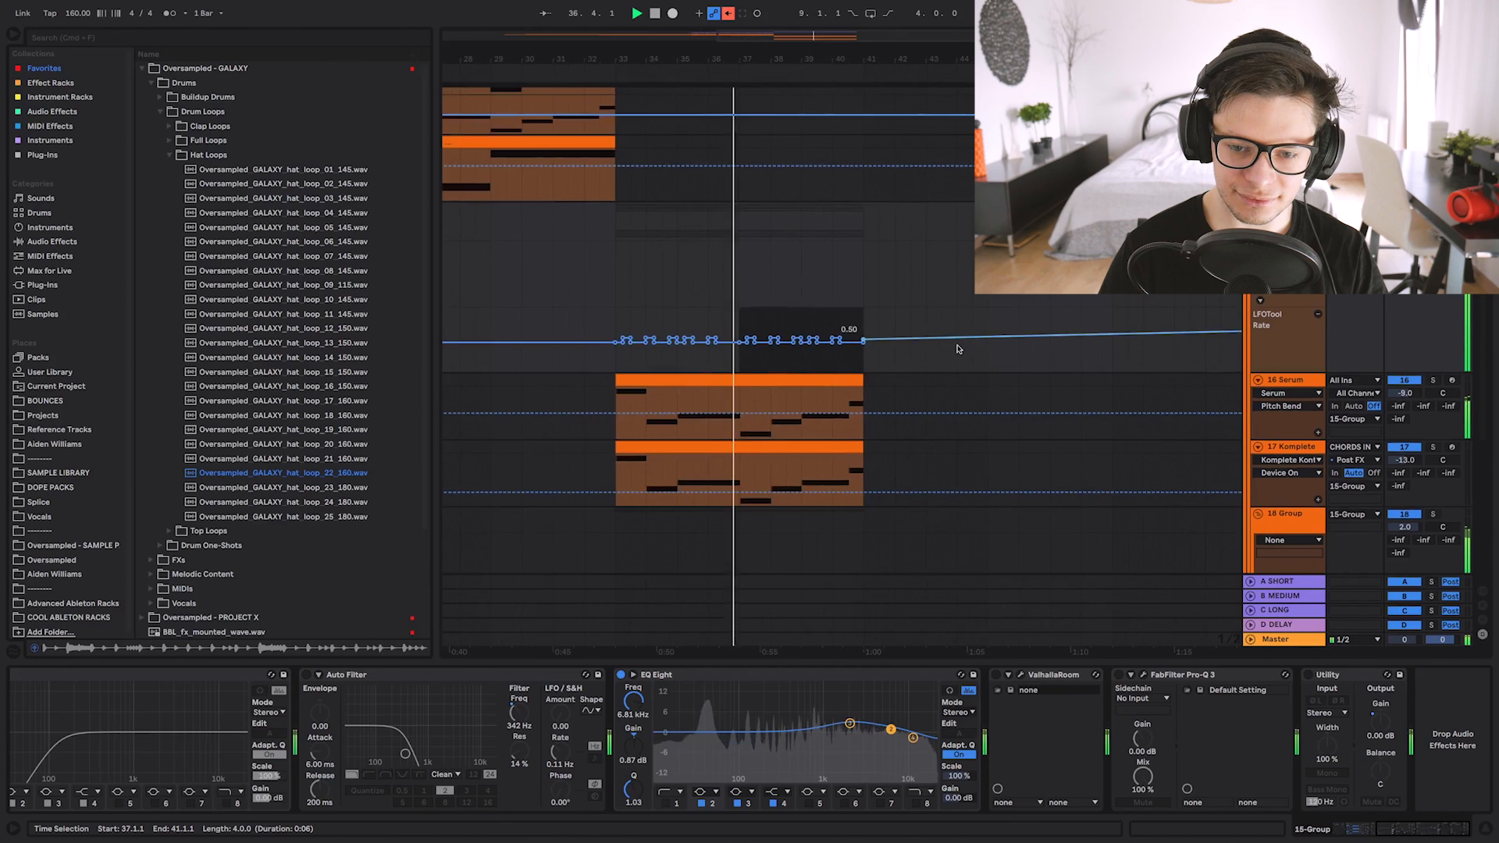
pyautogui.scroll(8, 631, 317)
pyautogui.press('space')
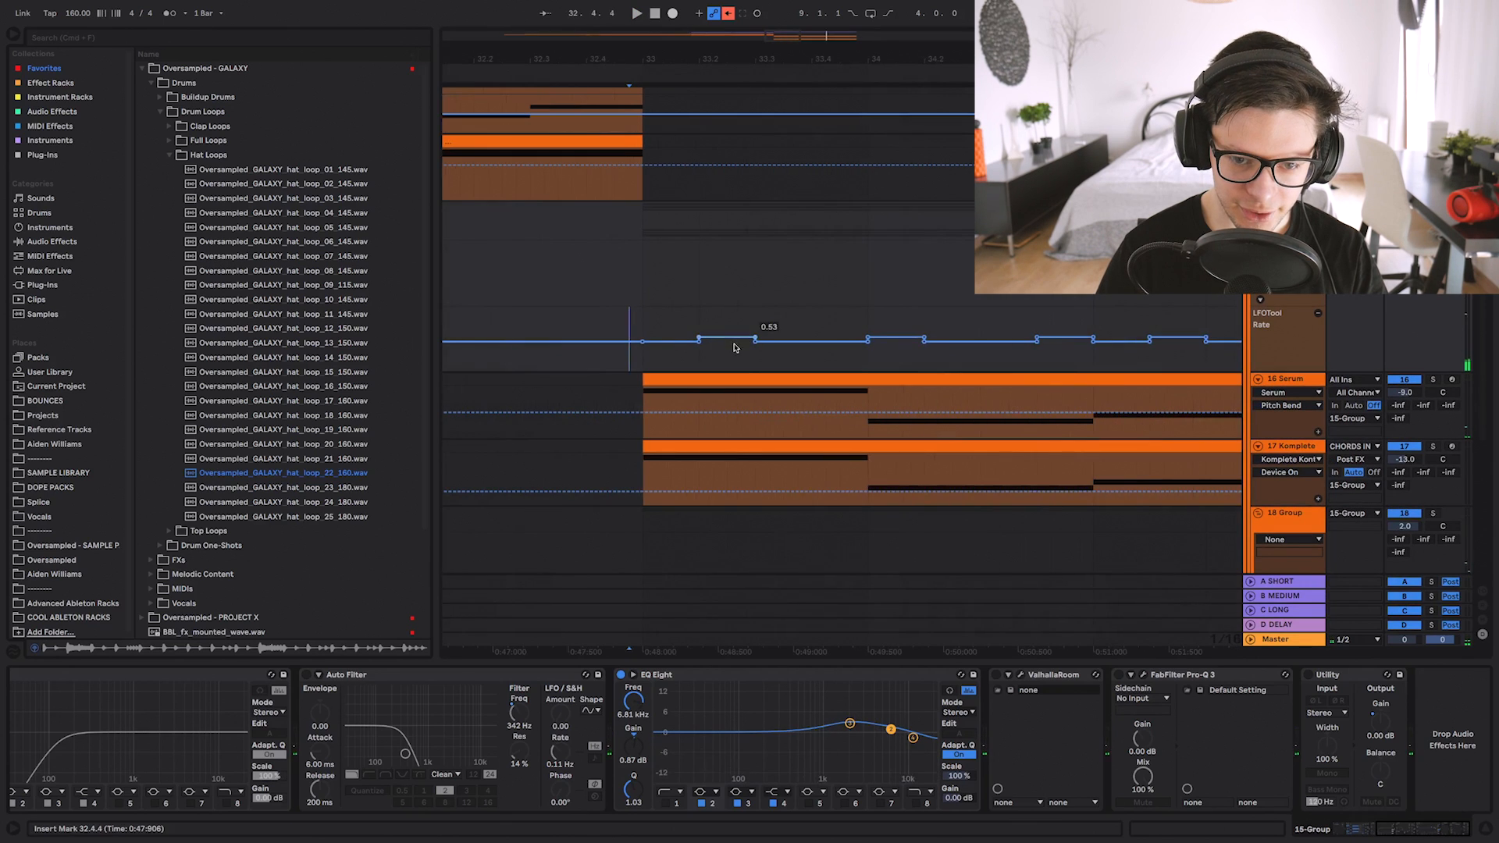
# Rework the LFOTool Rate automation in bar 33 so the raised section spans 33.1.1 to 33.3.1.
pyautogui.click(638, 326)
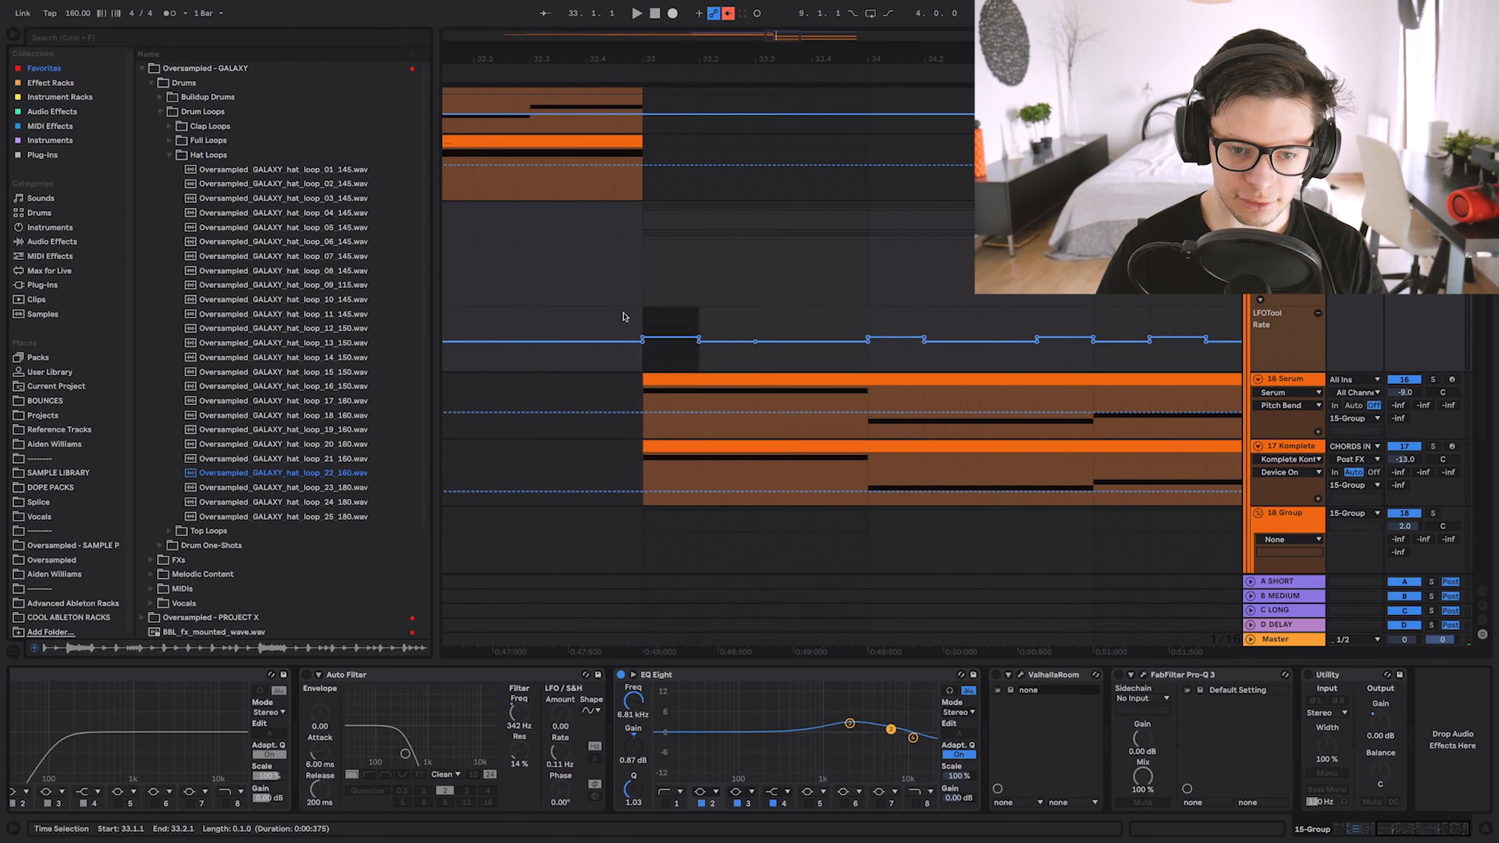
pyautogui.hscroll(2, 639, 313)
pyautogui.press('space')
pyautogui.press('super+d')
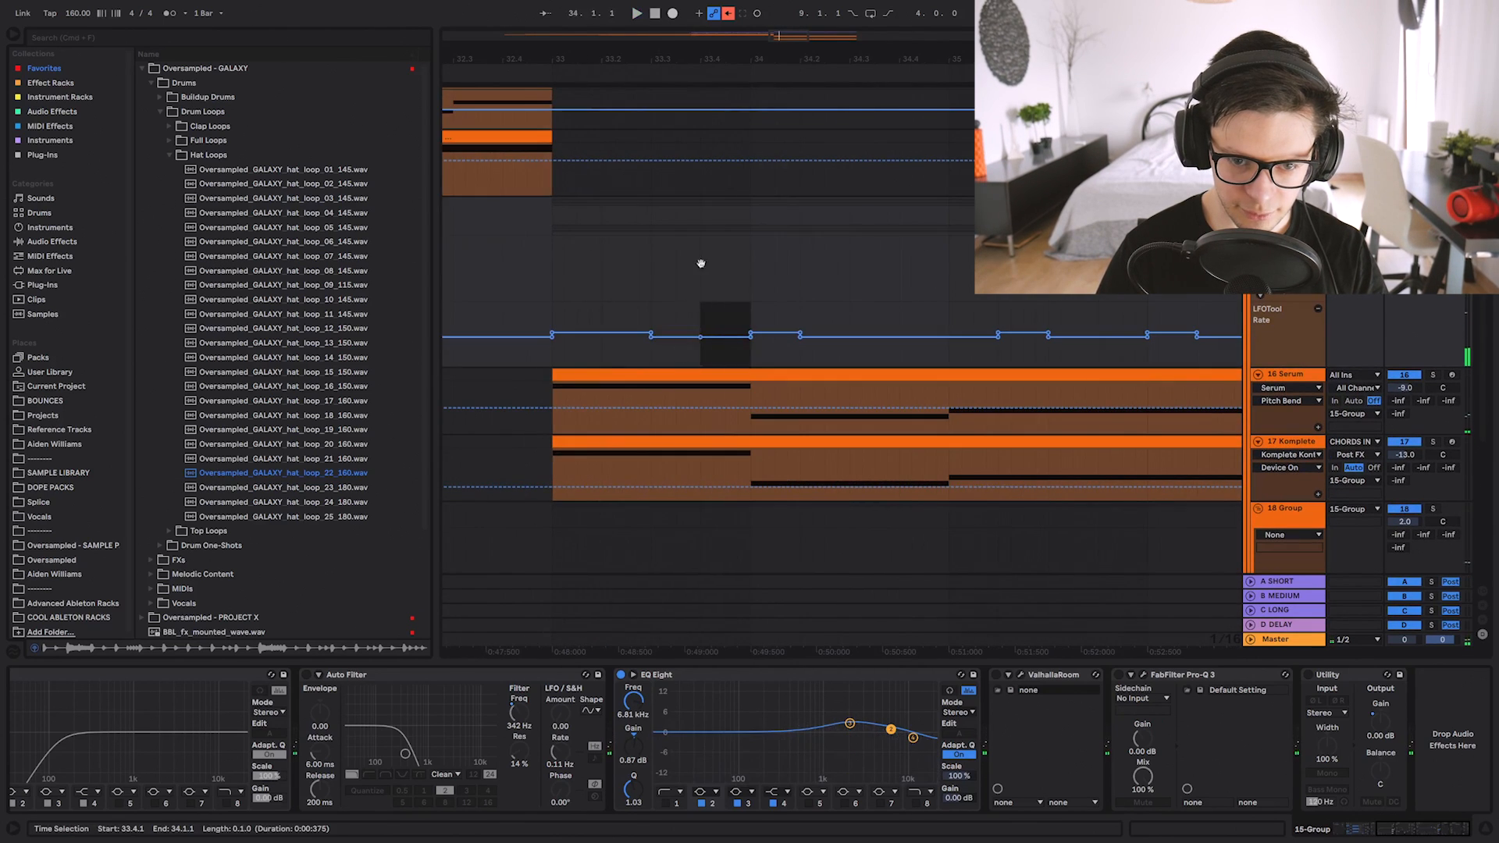
# Compare the LFOTool Rate automation with the lead notes and play the drop from 33.1.1.
pyautogui.scroll(-5, 734, 377)
pyautogui.hscroll(-2, 734, 377)
pyautogui.scroll(-5, 734, 378)
pyautogui.hscroll(1, 709, 330)
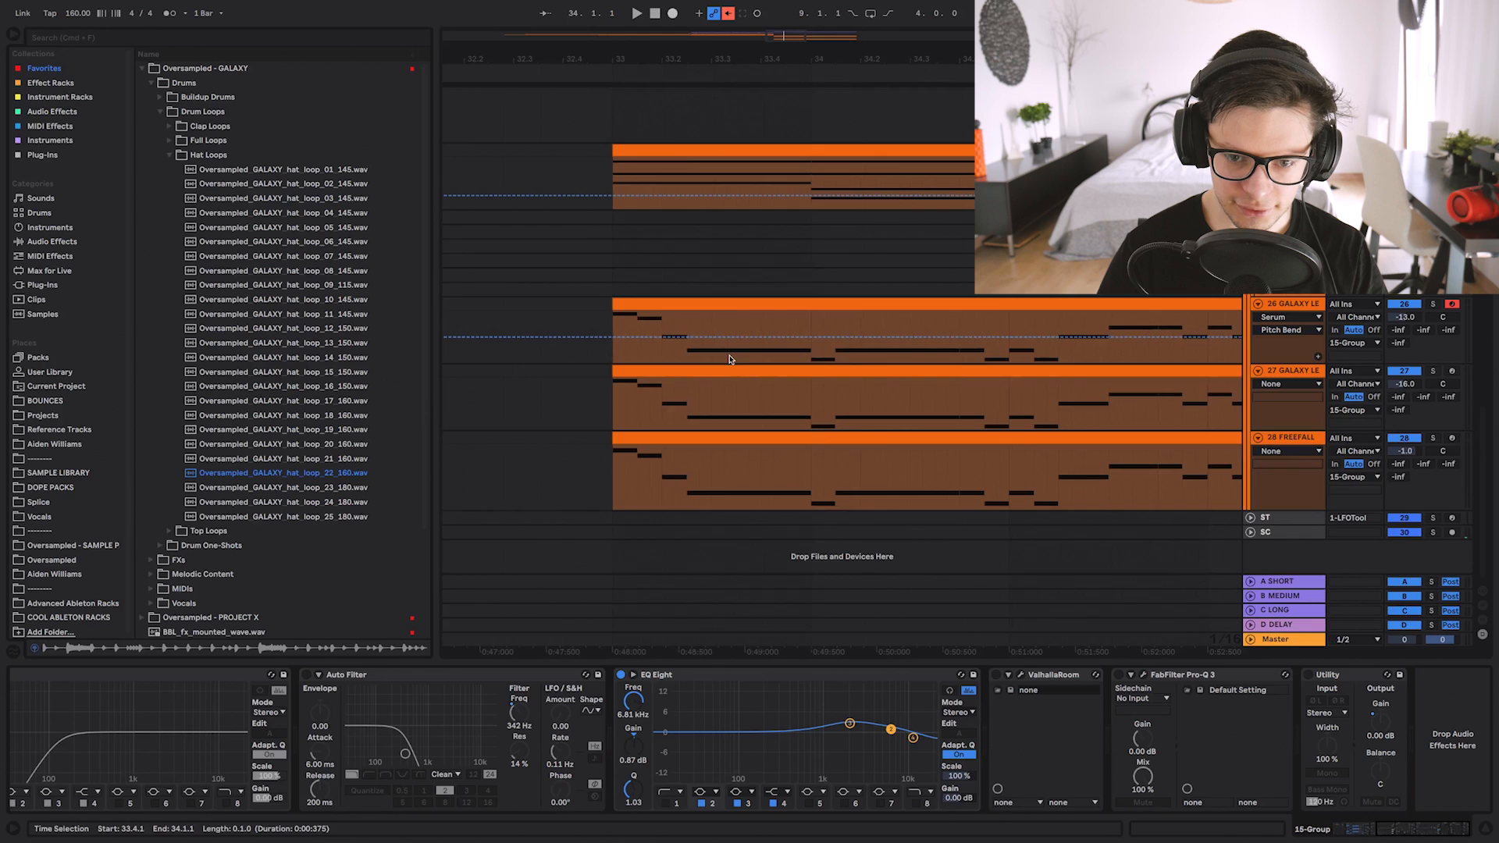
pyautogui.scroll(6, 730, 359)
pyautogui.moveTo(603, 227); pyautogui.dragTo(696, 227)
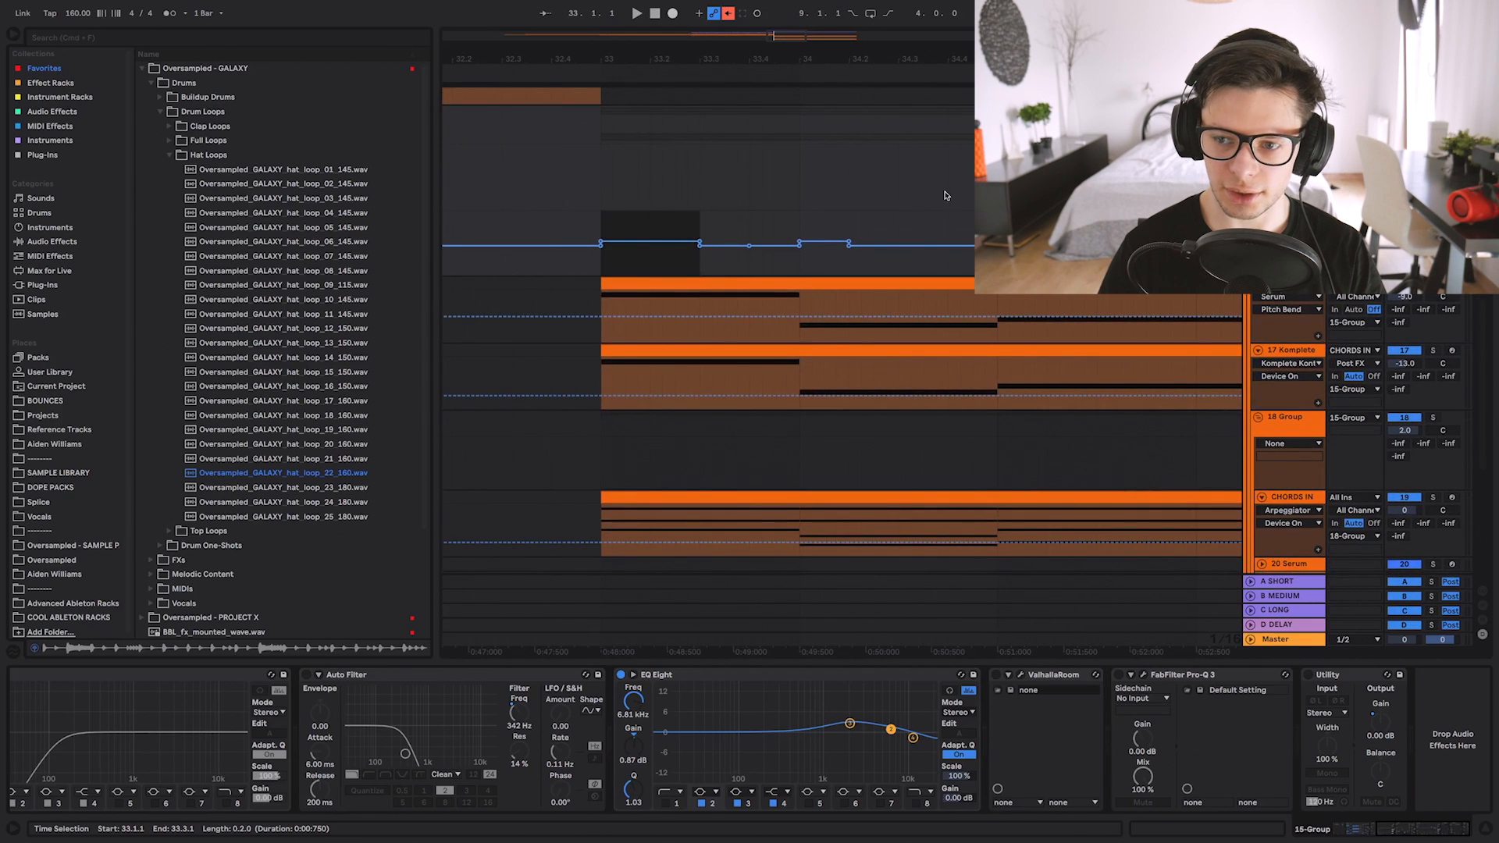
pyautogui.scroll(2, 842, 261)
pyautogui.hscroll(1, 843, 261)
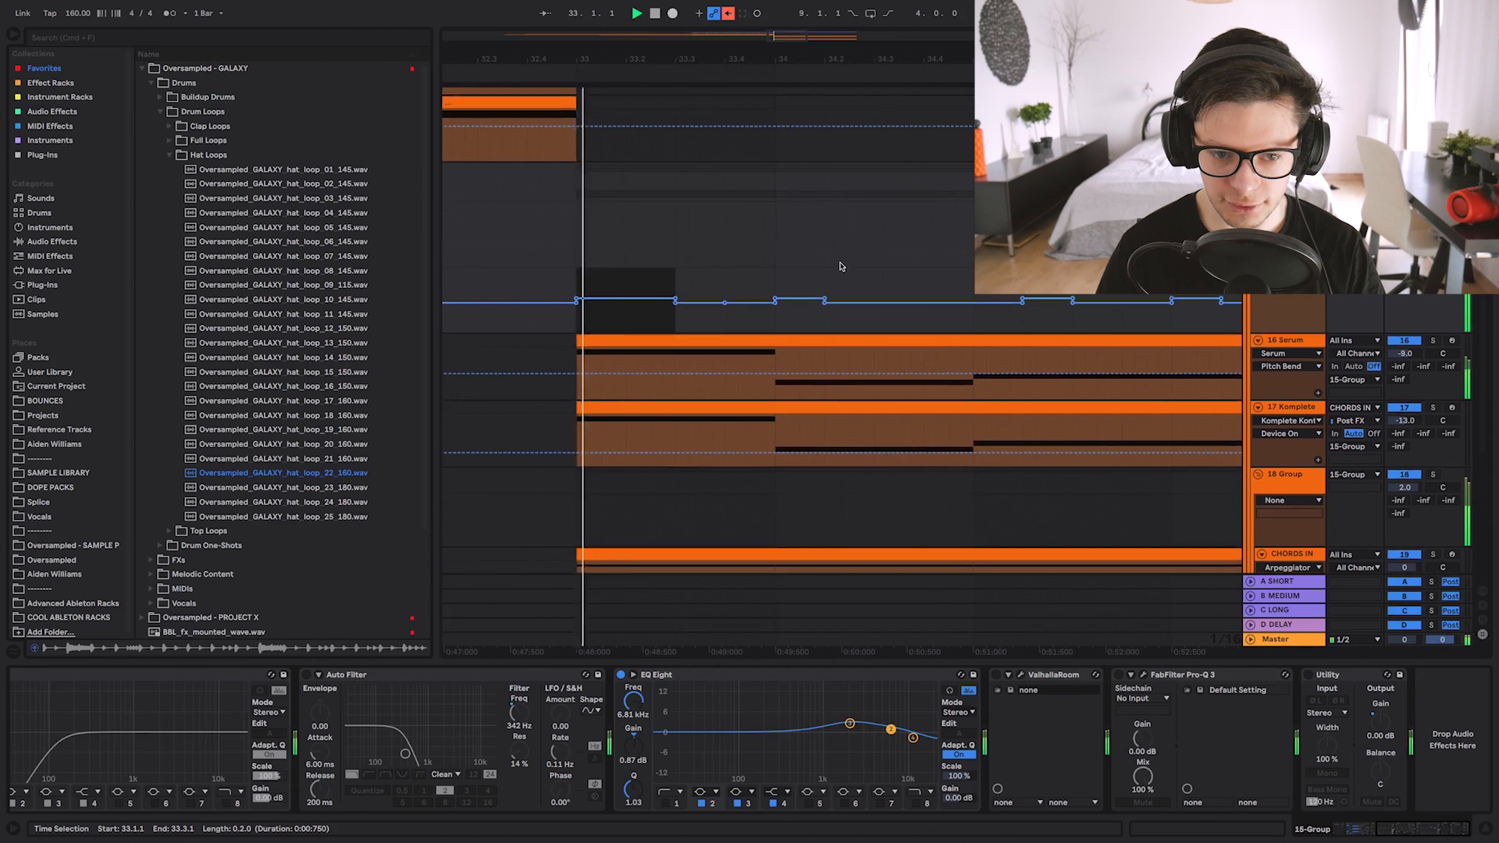
pyautogui.scroll(1, 804, 296)
pyautogui.hscroll(1, 804, 297)
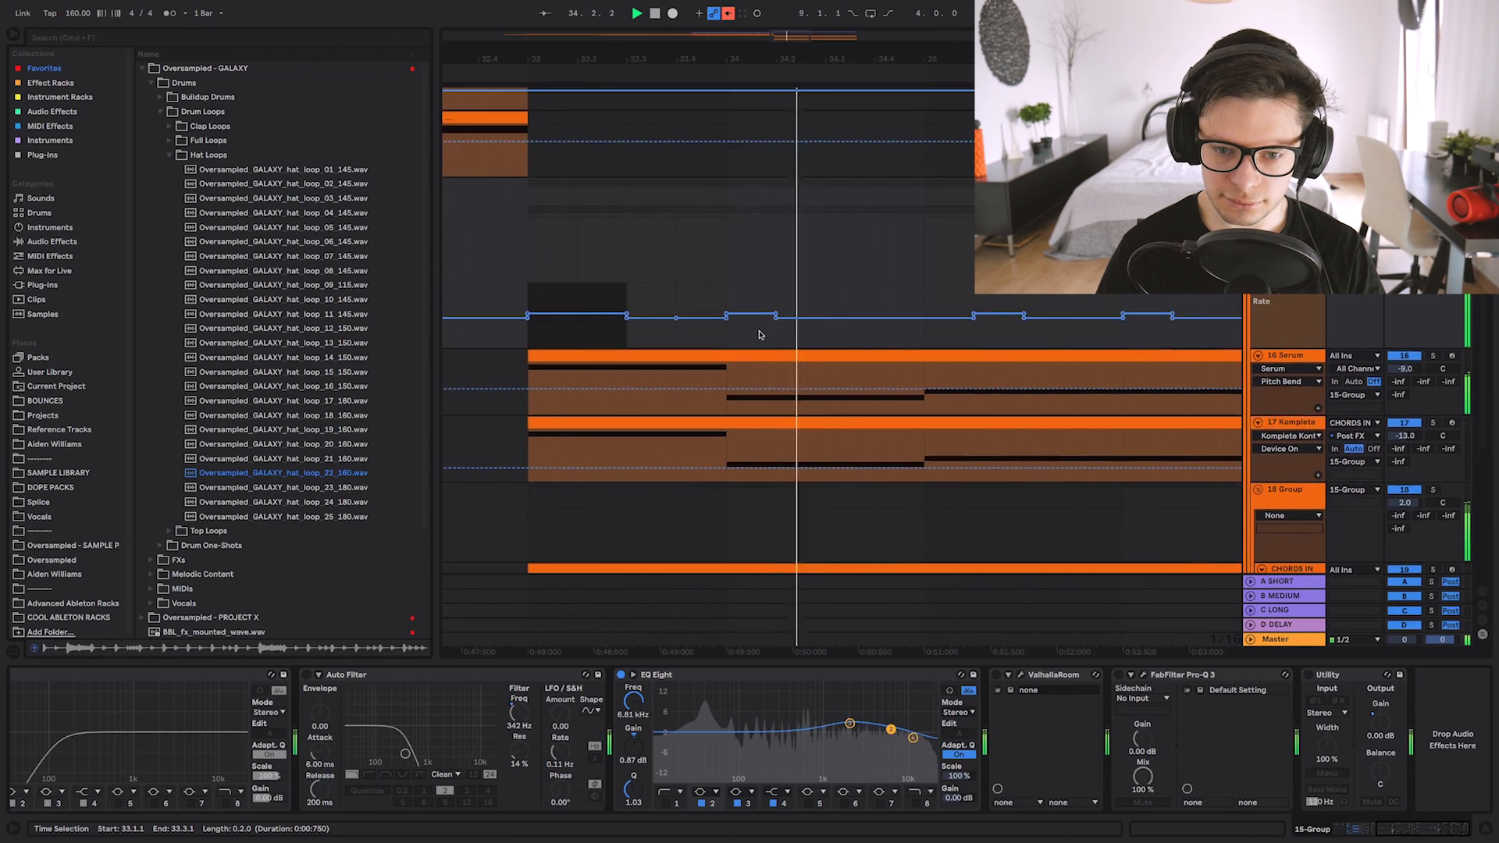
pyautogui.press('space')
# Raise the LFOTool Rate from 34.4.1 to 35.1.1 to match the other raised sections.
pyautogui.moveTo(729, 337); pyautogui.dragTo(777, 331)
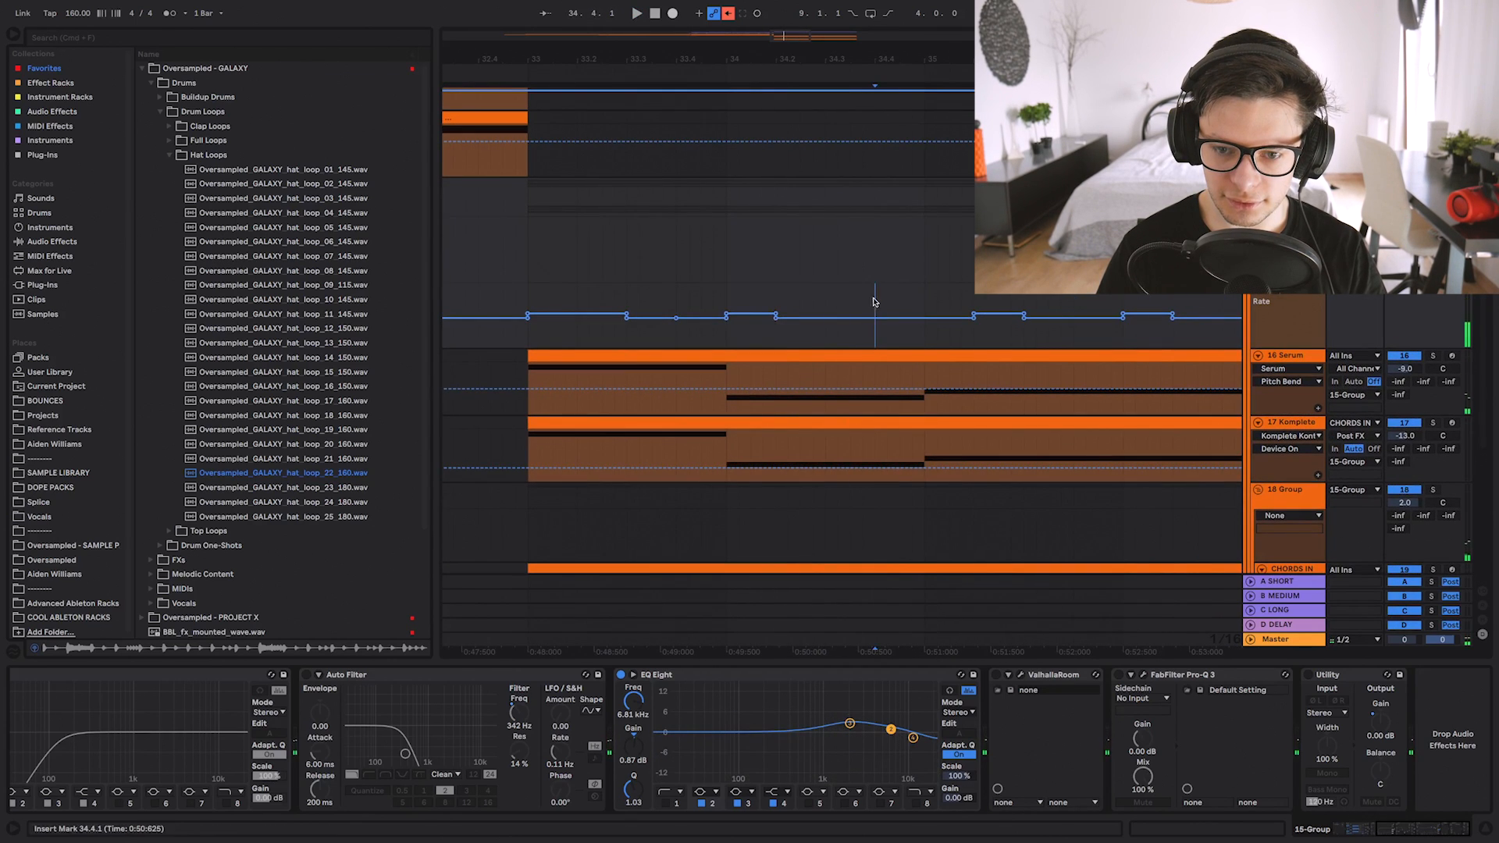
pyautogui.moveTo(872, 299); pyautogui.dragTo(929, 301)
pyautogui.scroll(-5, 898, 352)
pyautogui.scroll(5, 898, 390)
pyautogui.hscroll(1, 898, 390)
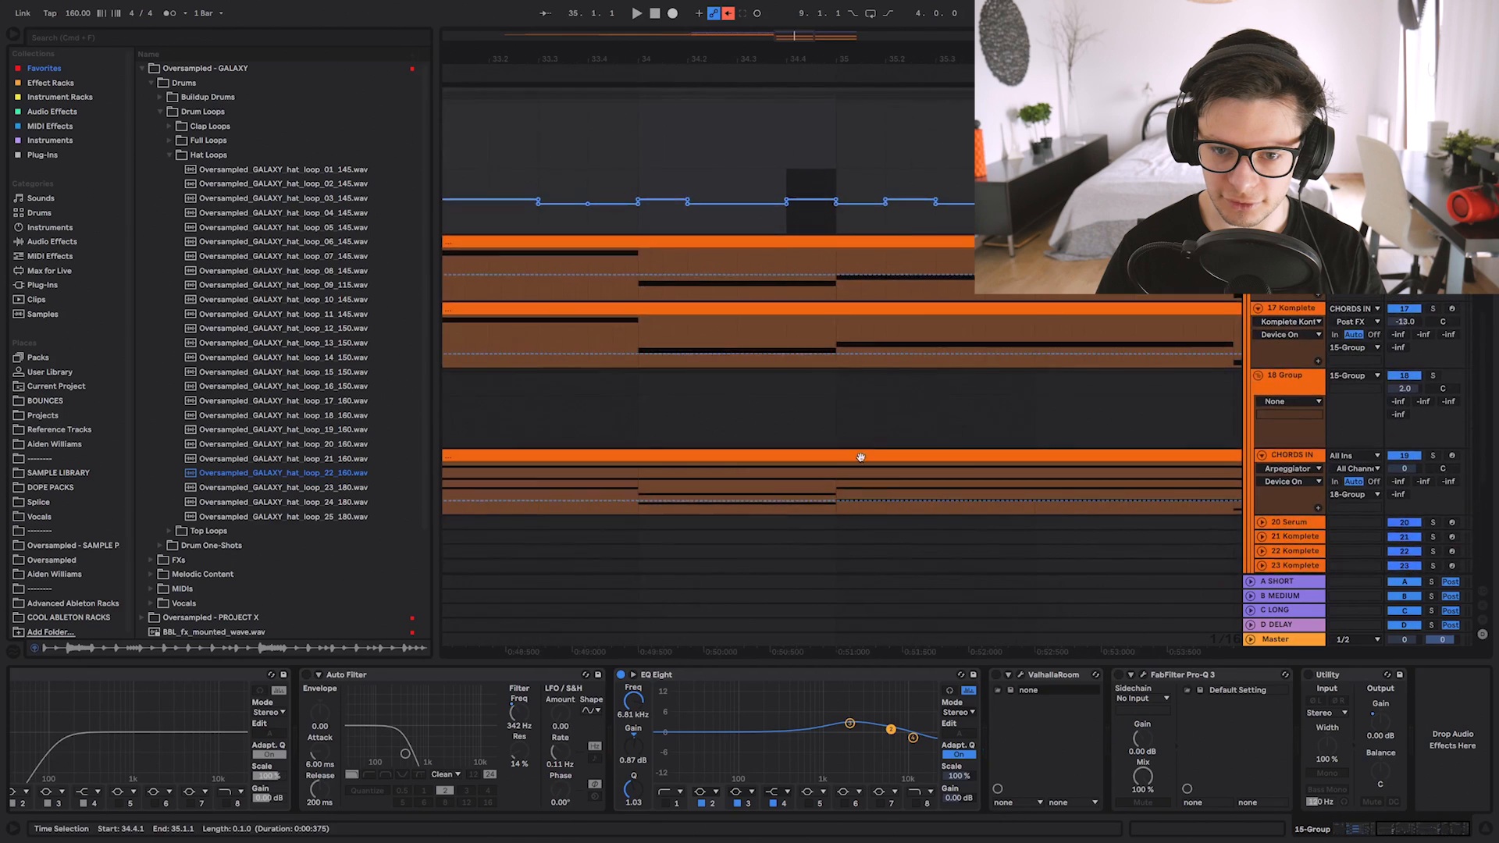
# Rework the LFOTool Rate automation around bar 35 so the raised section spans 34.4.1 to 35.2.1, checking it against the lead notes.
pyautogui.moveTo(835, 227); pyautogui.dragTo(886, 227)
pyautogui.scroll(-6, 882, 334)
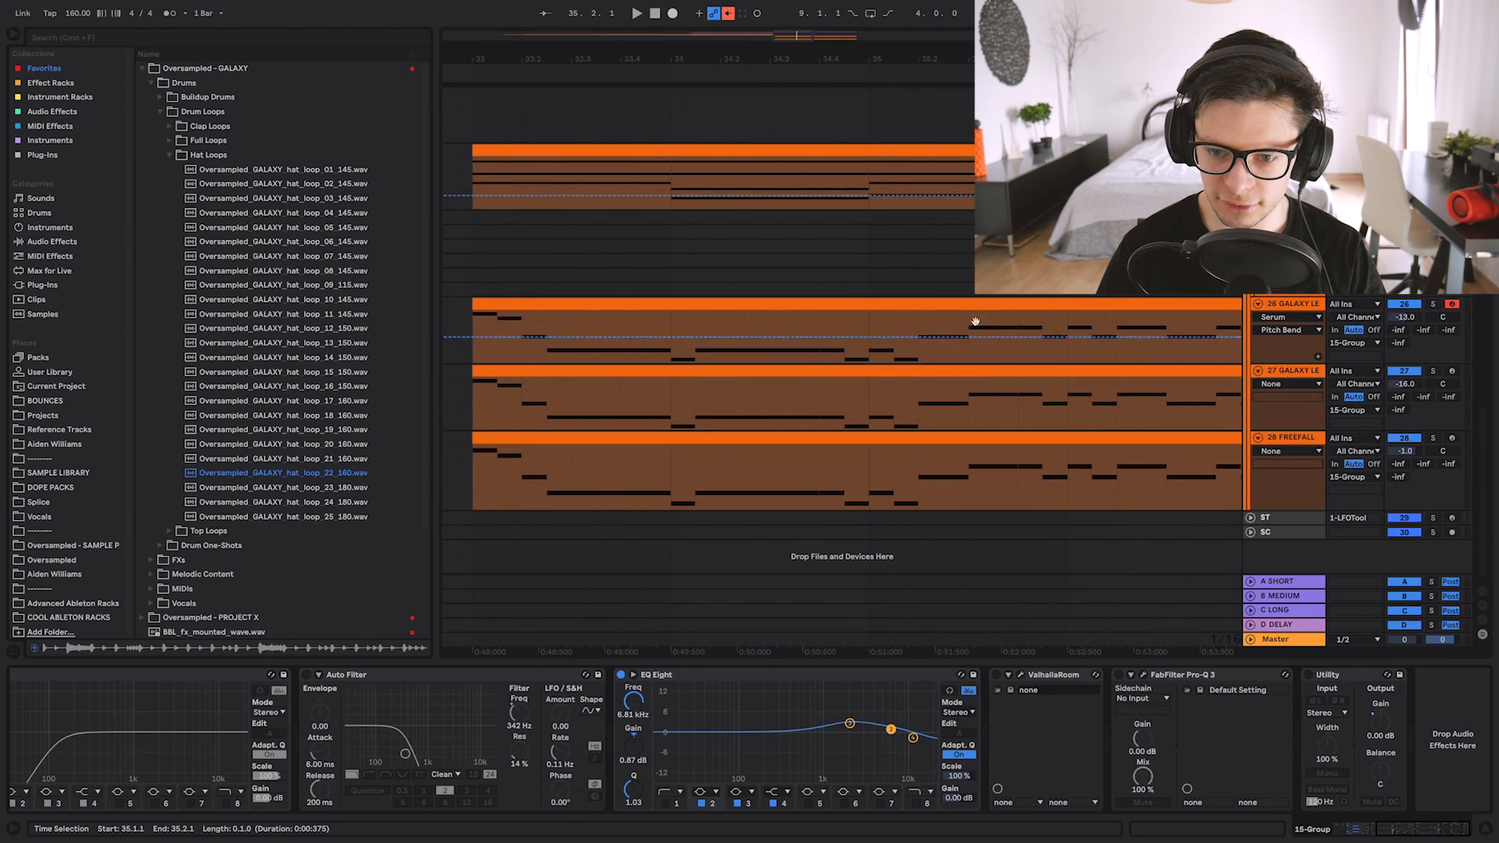
pyautogui.scroll(6, 898, 312)
pyautogui.hscroll(1, 817, 162)
pyautogui.moveTo(832, 167); pyautogui.dragTo(881, 166)
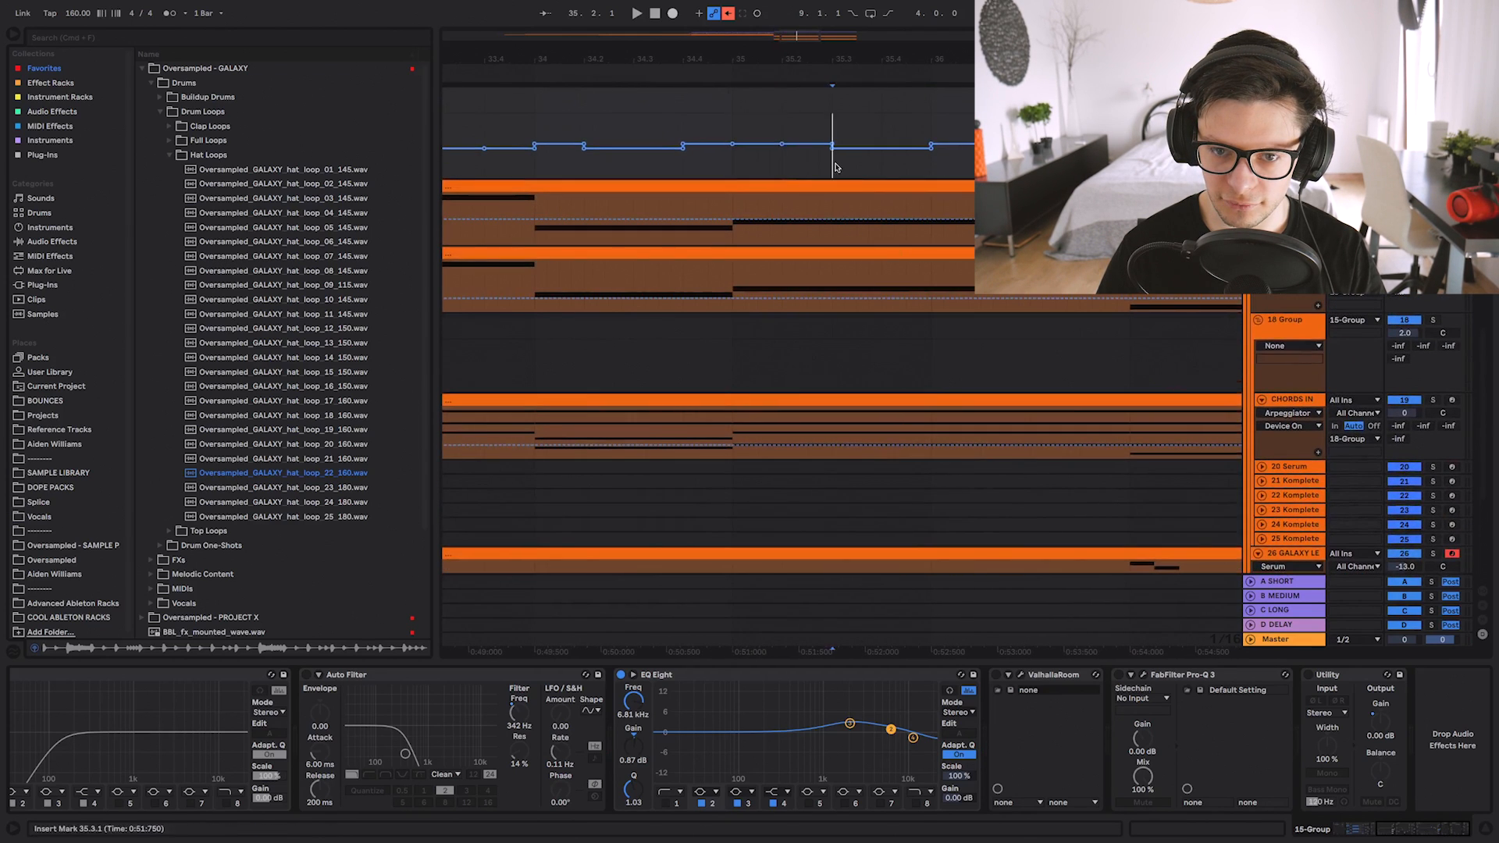
pyautogui.moveTo(783, 166); pyautogui.dragTo(832, 166)
pyautogui.scroll(-6, 851, 232)
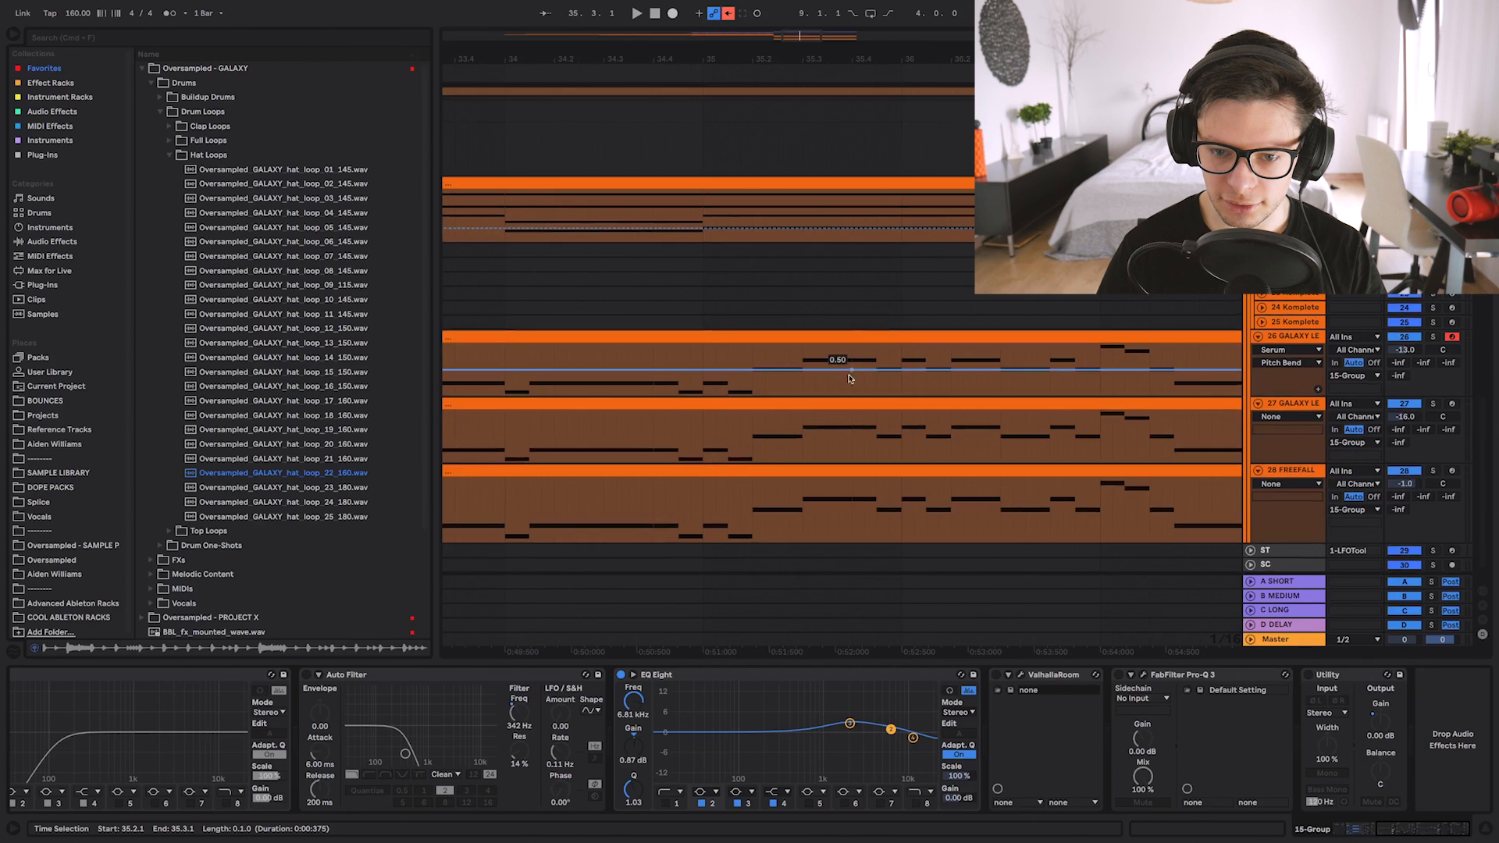
pyautogui.scroll(6, 852, 376)
pyautogui.moveTo(727, 239); pyautogui.dragTo(780, 240)
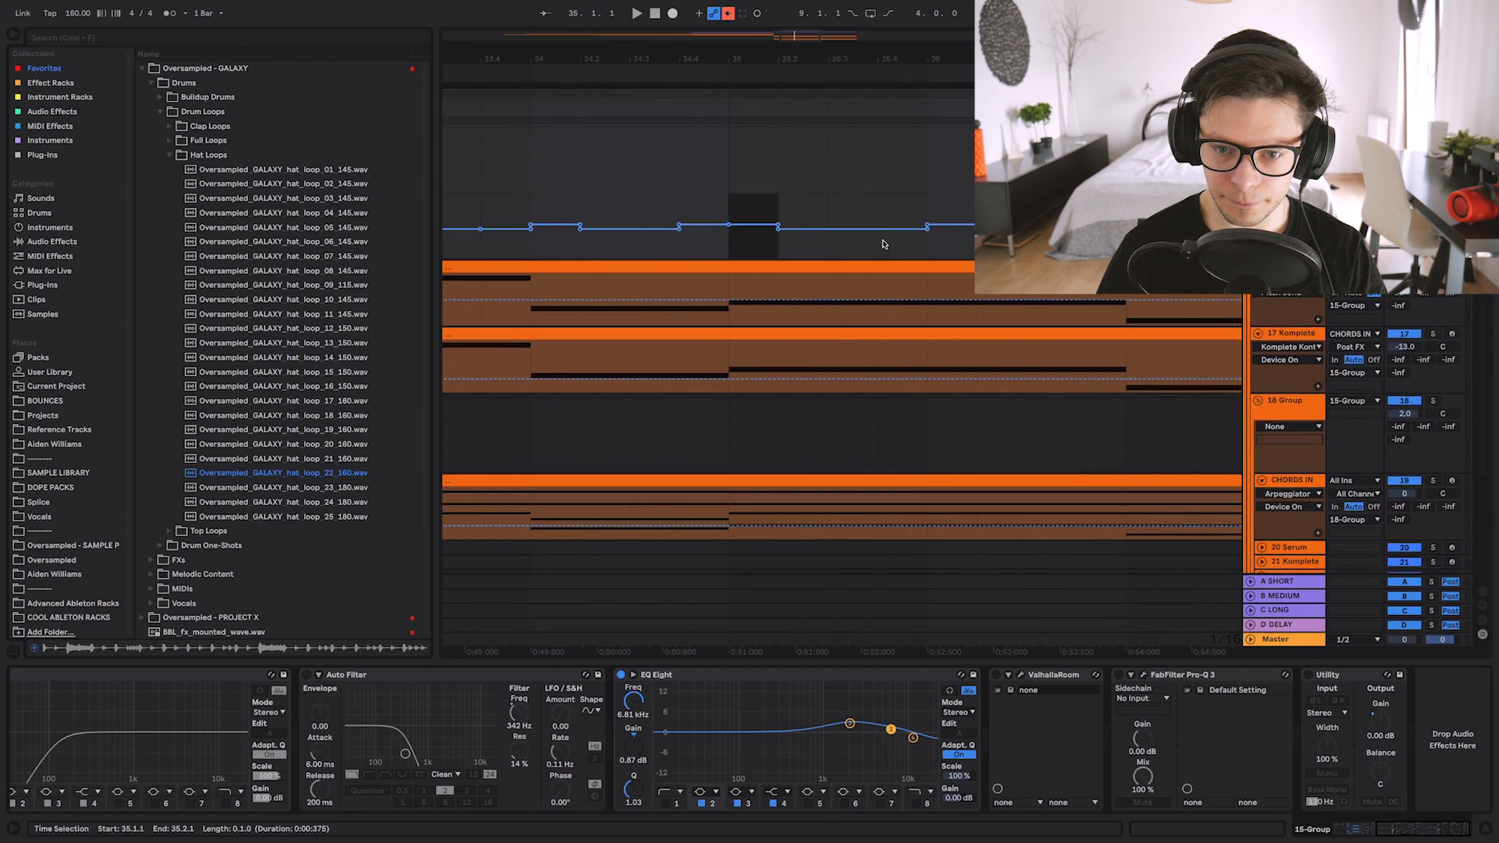
# Raise the LFOTool Rate from 35.4.1 to 36.1.1 and play the drop from 33.1.1.
pyautogui.moveTo(928, 245); pyautogui.dragTo(876, 250)
pyautogui.scroll(-4, 874, 254)
pyautogui.click(672, 252)
pyautogui.press('space')
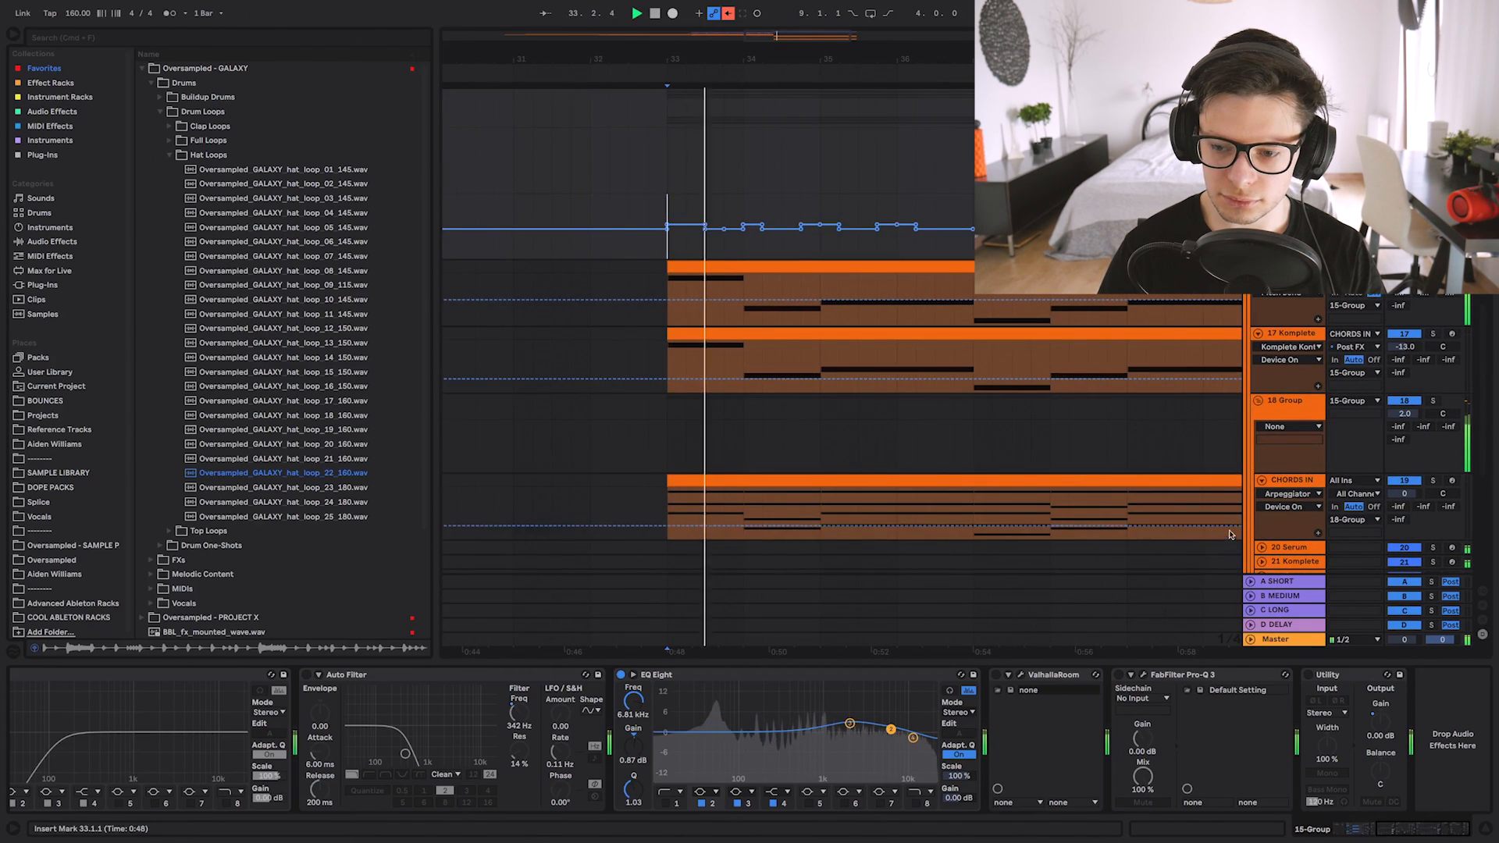
# Fold the 16 Serum and 17 Komplete tracks and the 18 Group chords while the drop plays.
pyautogui.click(1290, 267)
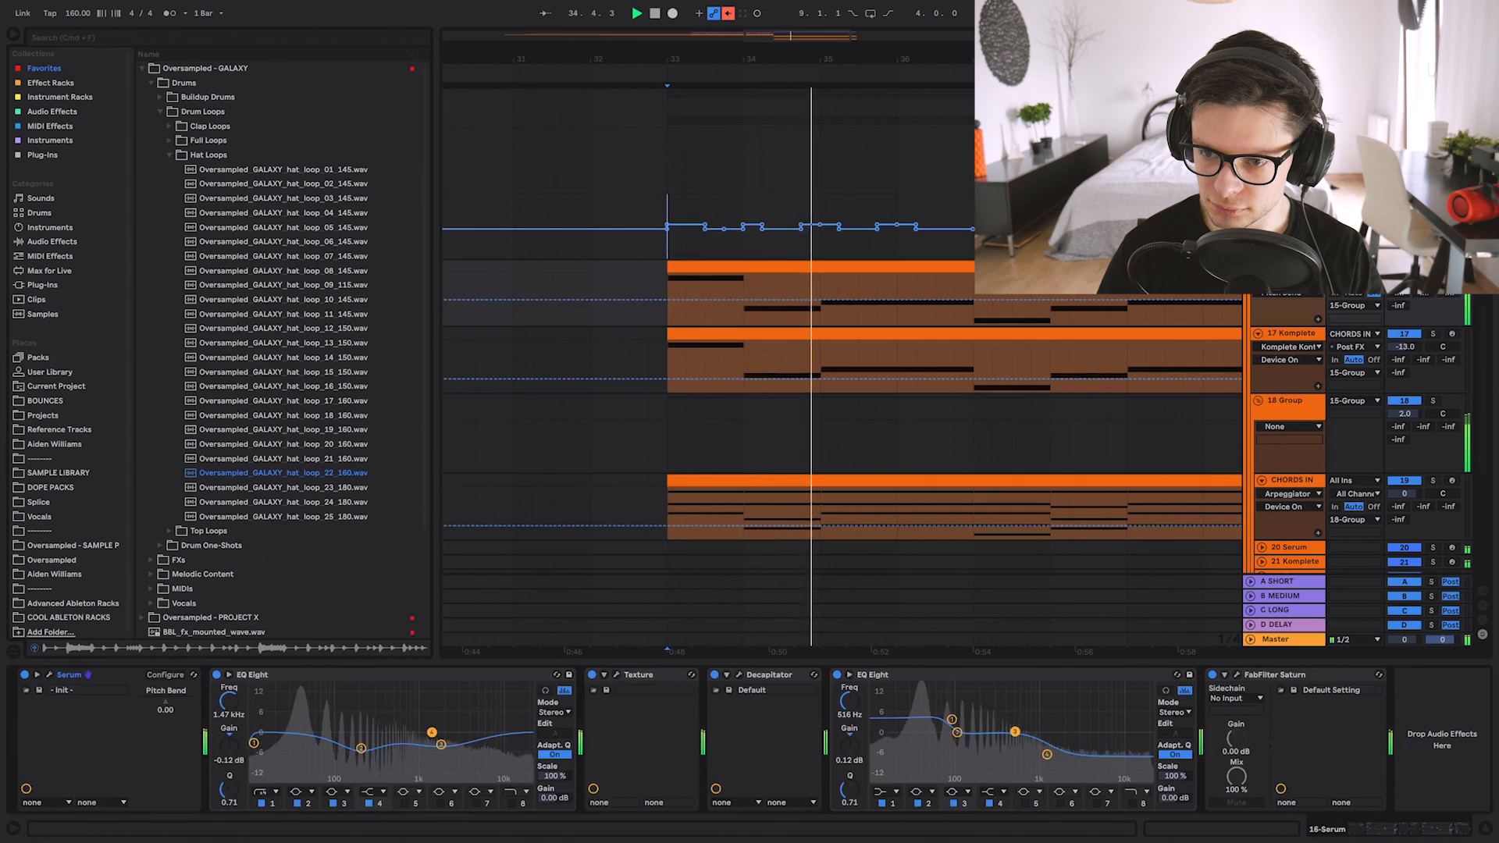
pyautogui.click(1258, 267)
pyautogui.click(1258, 281)
pyautogui.press('space')
pyautogui.press('space')
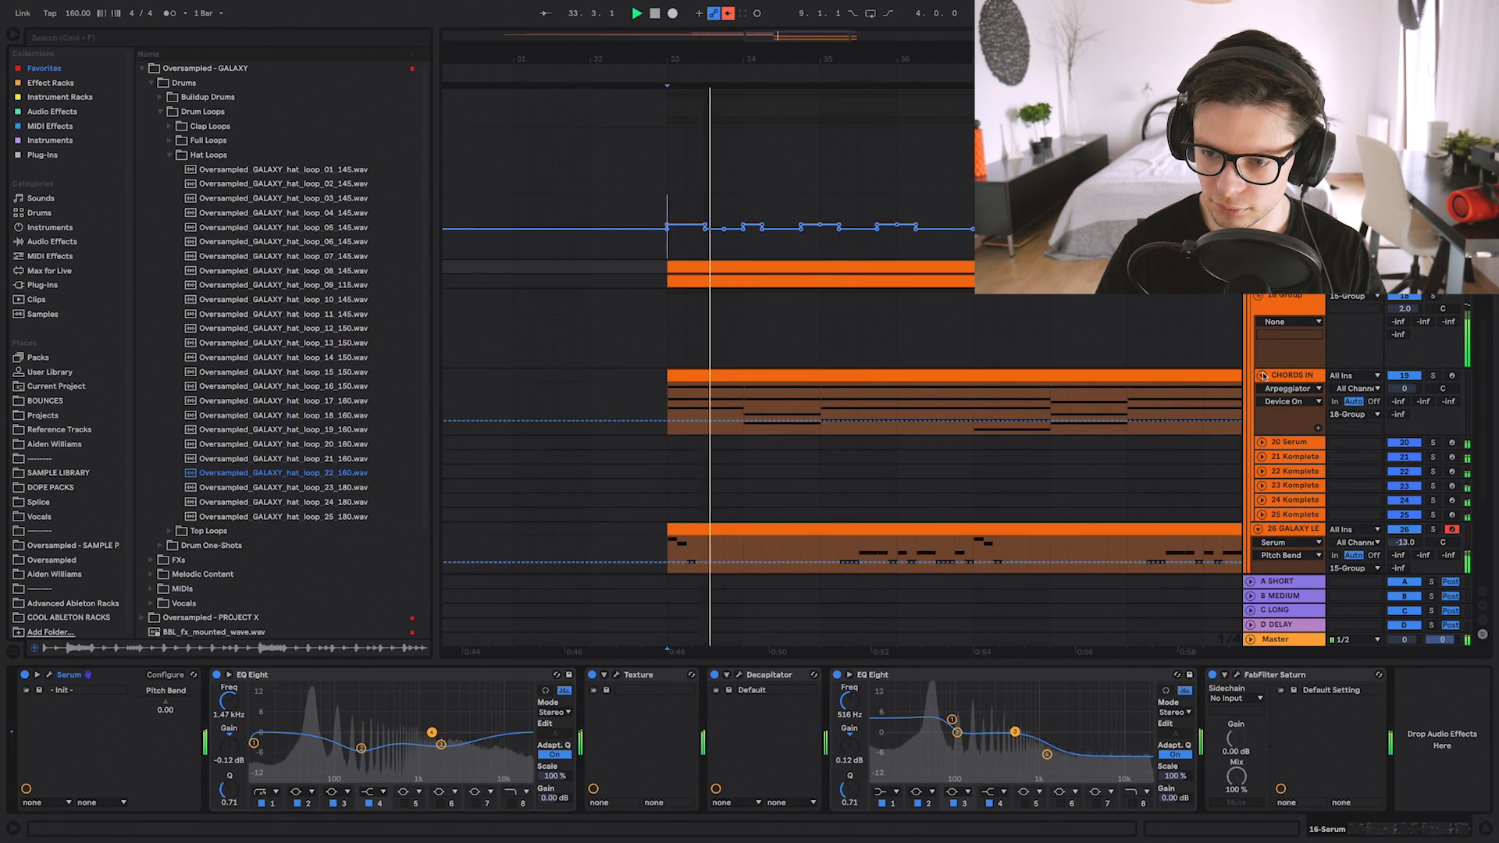
pyautogui.click(1262, 375)
pyautogui.moveTo(1188, 350); pyautogui.dragTo(1177, 348)
pyautogui.click(1258, 296)
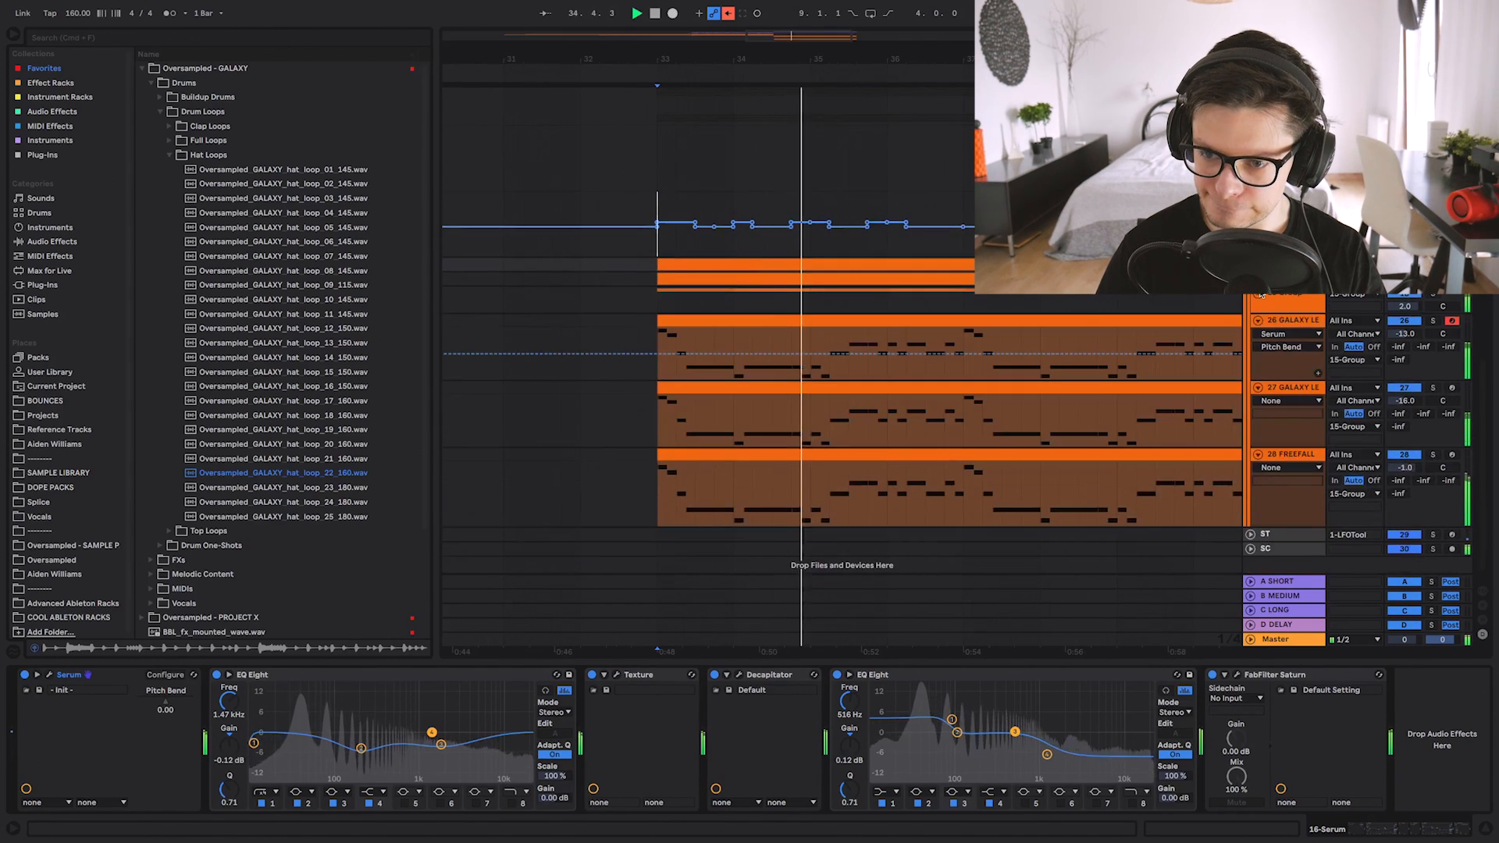
# Duplicate the reworked four-bar LFOTool Rate pattern from bar 33 so it also covers bars 37 to 41.
pyautogui.moveTo(911, 284)
pyautogui.mouseDown()
pyautogui.moveTo(876, 323)
pyautogui.moveTo(894, 291)
pyautogui.mouseUp()
pyautogui.scroll(5, 876, 323)
pyautogui.press('space')
pyautogui.press('super+v')
pyautogui.scroll(-5, 892, 290)
pyautogui.keyDown('shift'); pyautogui.click(678, 289); pyautogui.keyUp('shift')
pyautogui.press('super+d')
# Play the drop from just before bar 33 to check the duplicated LFOTool Rate pattern.
pyautogui.press('space')
pyautogui.press('space')
pyautogui.click(631, 288)
pyautogui.press('space')
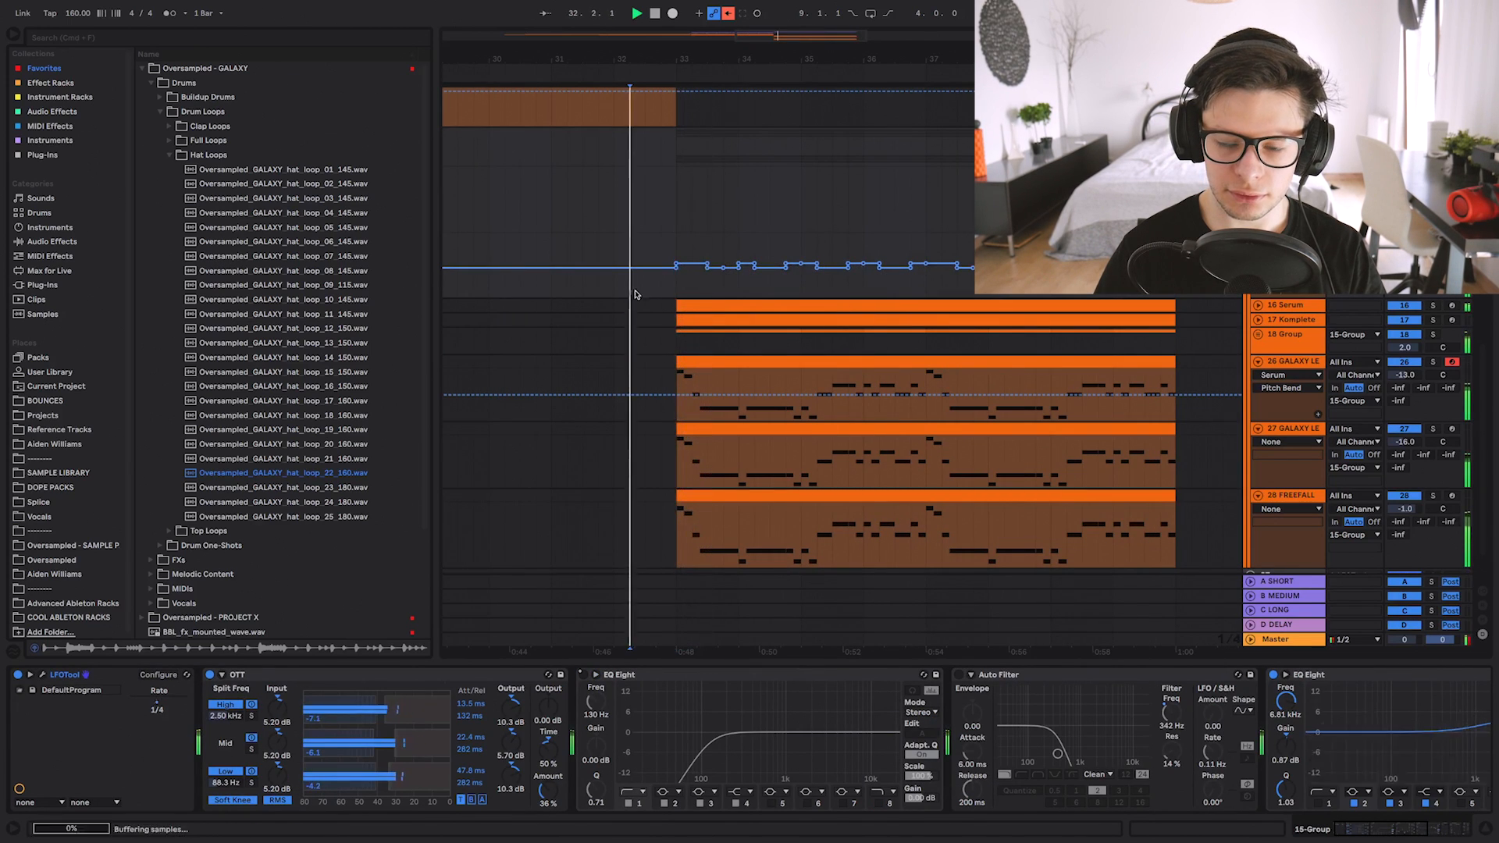
pyautogui.scroll(-3, 842, 367)
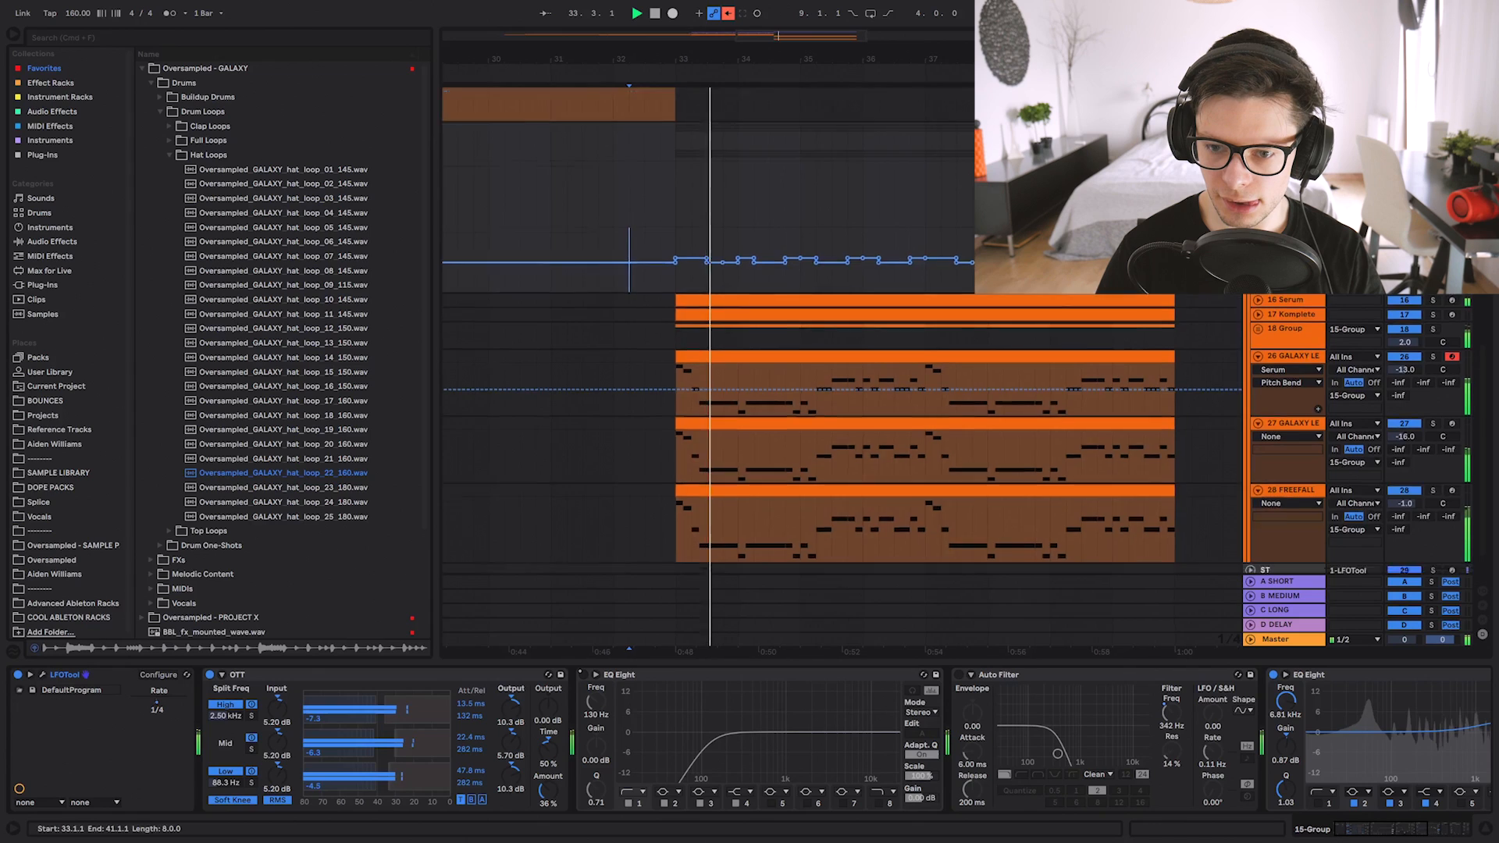
# Hide the automation lanes and insert eight bars of silence at 33.1.1 ahead of the drop.
pyautogui.press('a')
pyautogui.scroll(4, 1044, 368)
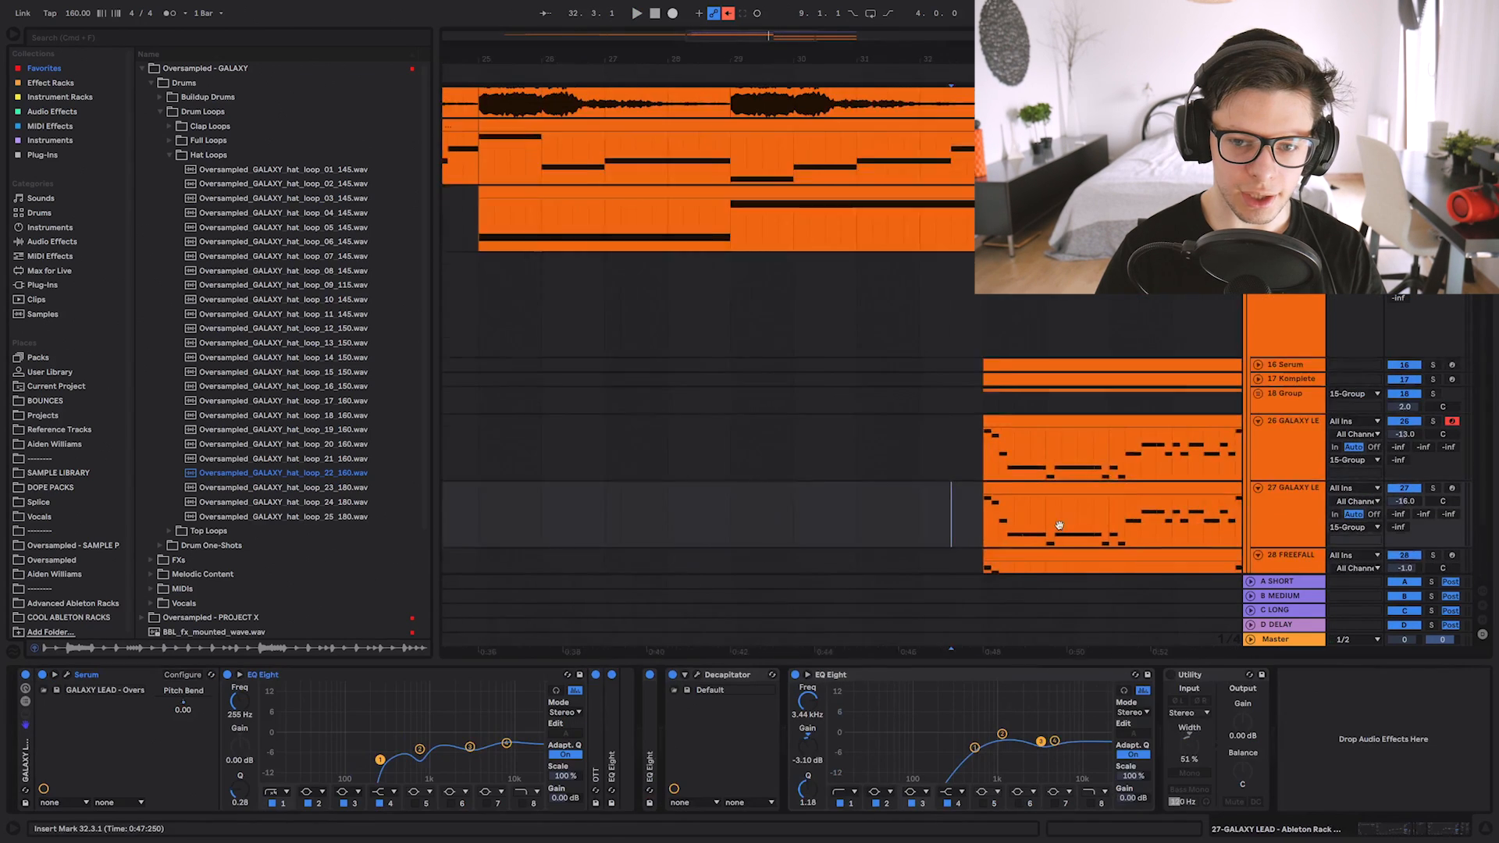
pyautogui.scroll(-4, 1057, 525)
pyautogui.moveTo(1077, 660); pyautogui.dragTo(1070, 750)
pyautogui.moveTo(951, 326); pyautogui.dragTo(893, 663)
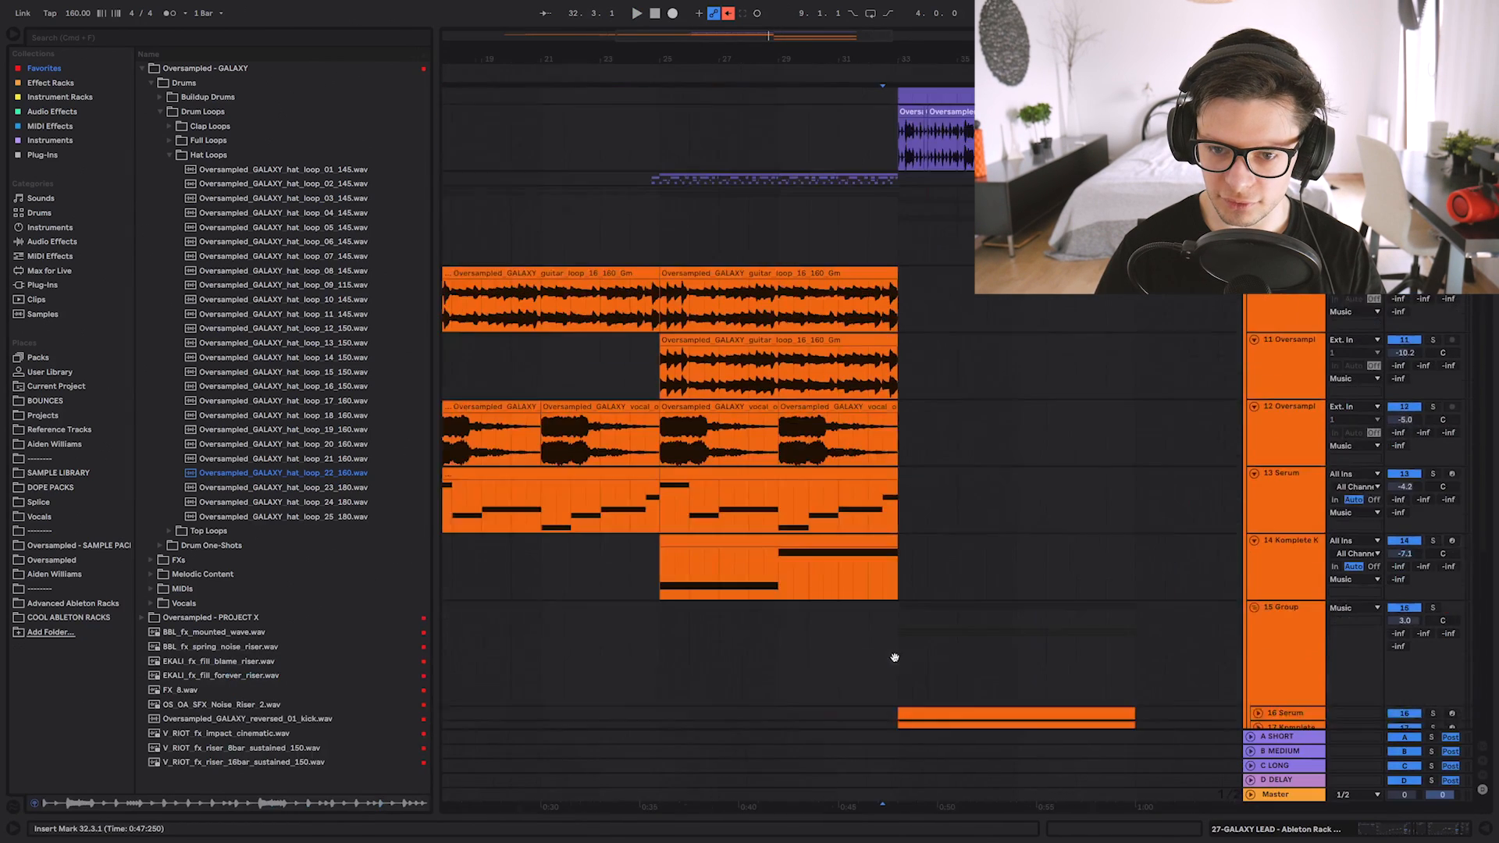
pyautogui.moveTo(894, 422); pyautogui.dragTo(885, 536)
pyautogui.click(985, 161)
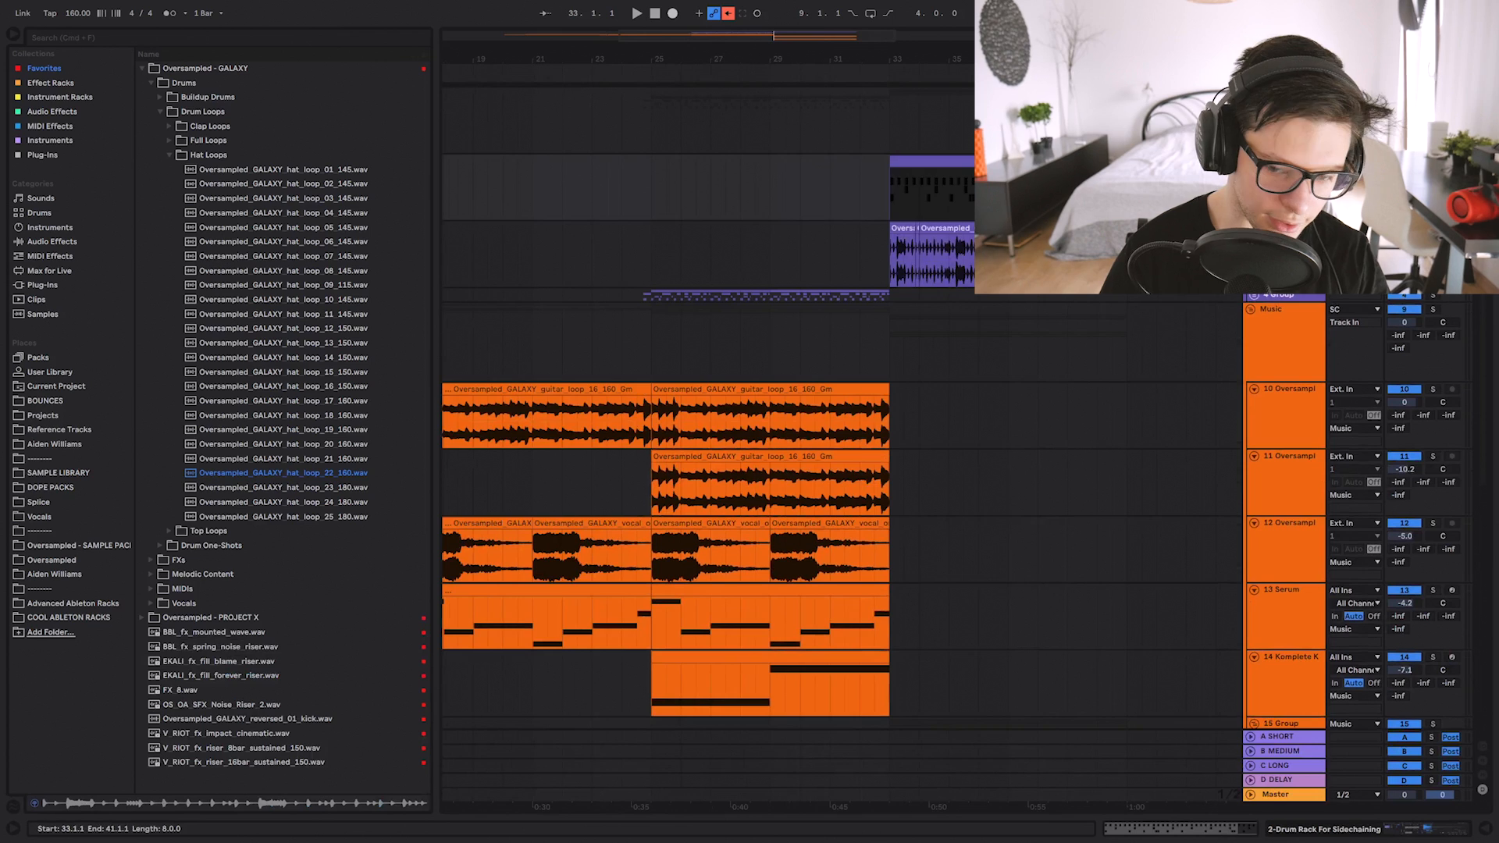
pyautogui.press('super+i')
# Add three empty audio tracks below 4-Group inside the Drums group.
pyautogui.click(932, 295)
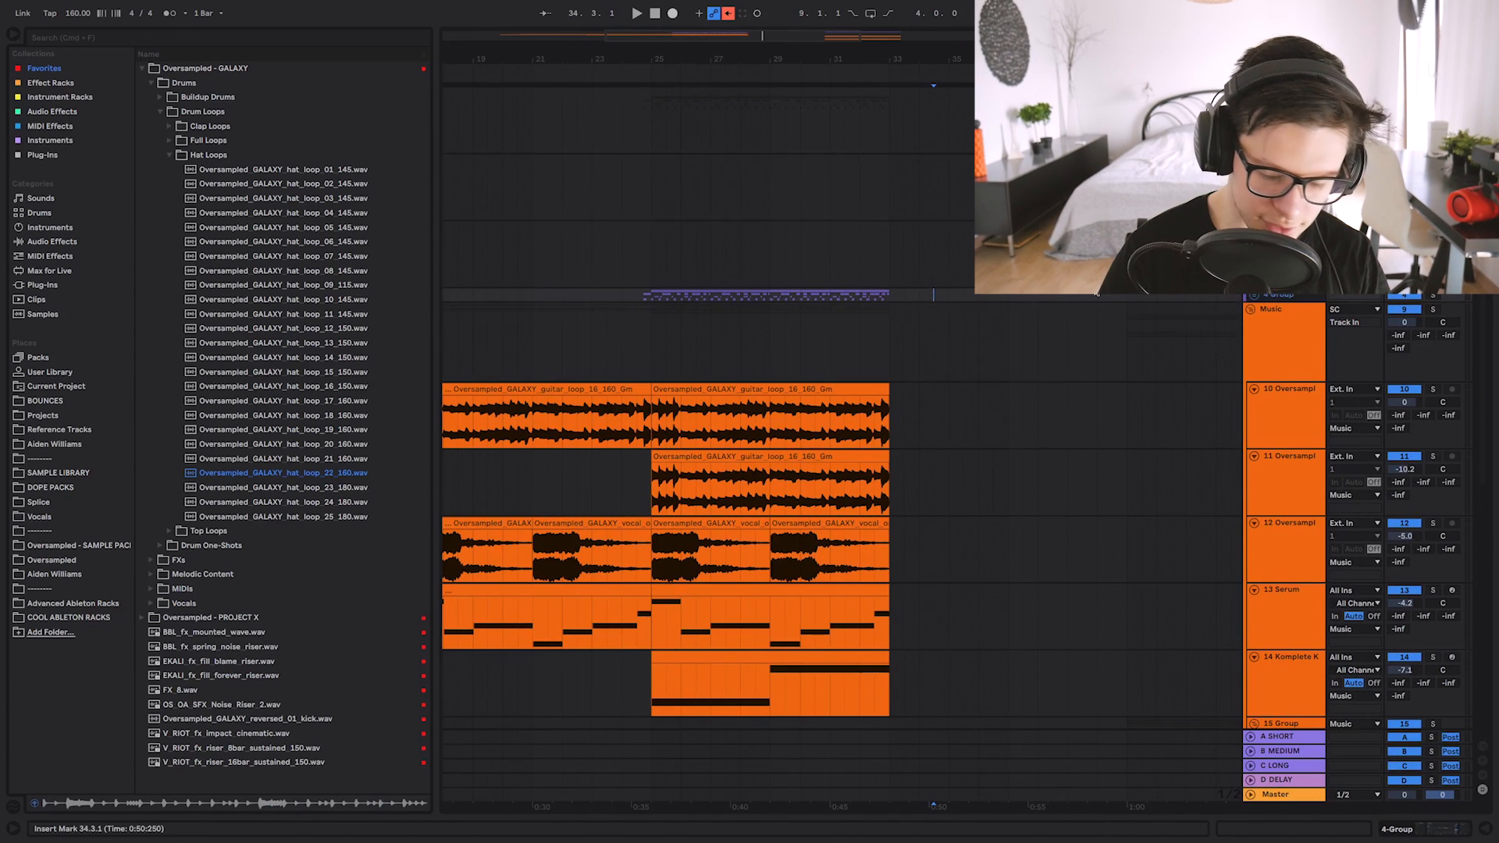
pyautogui.press('super+t')
pyautogui.moveTo(1096, 385); pyautogui.dragTo(933, 332)
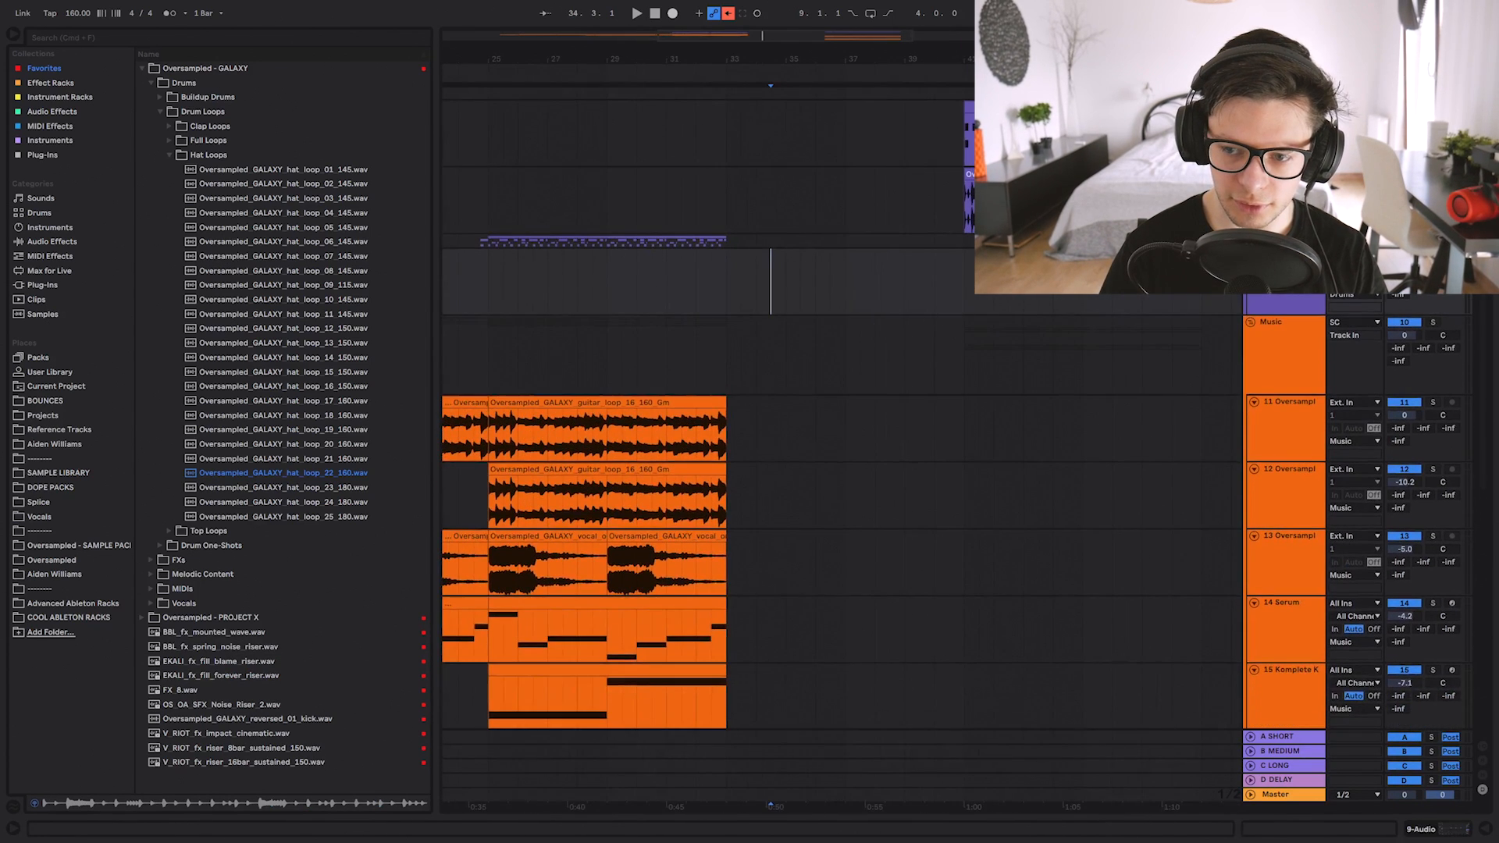
pyautogui.press('super+t')
pyautogui.press('super+t')
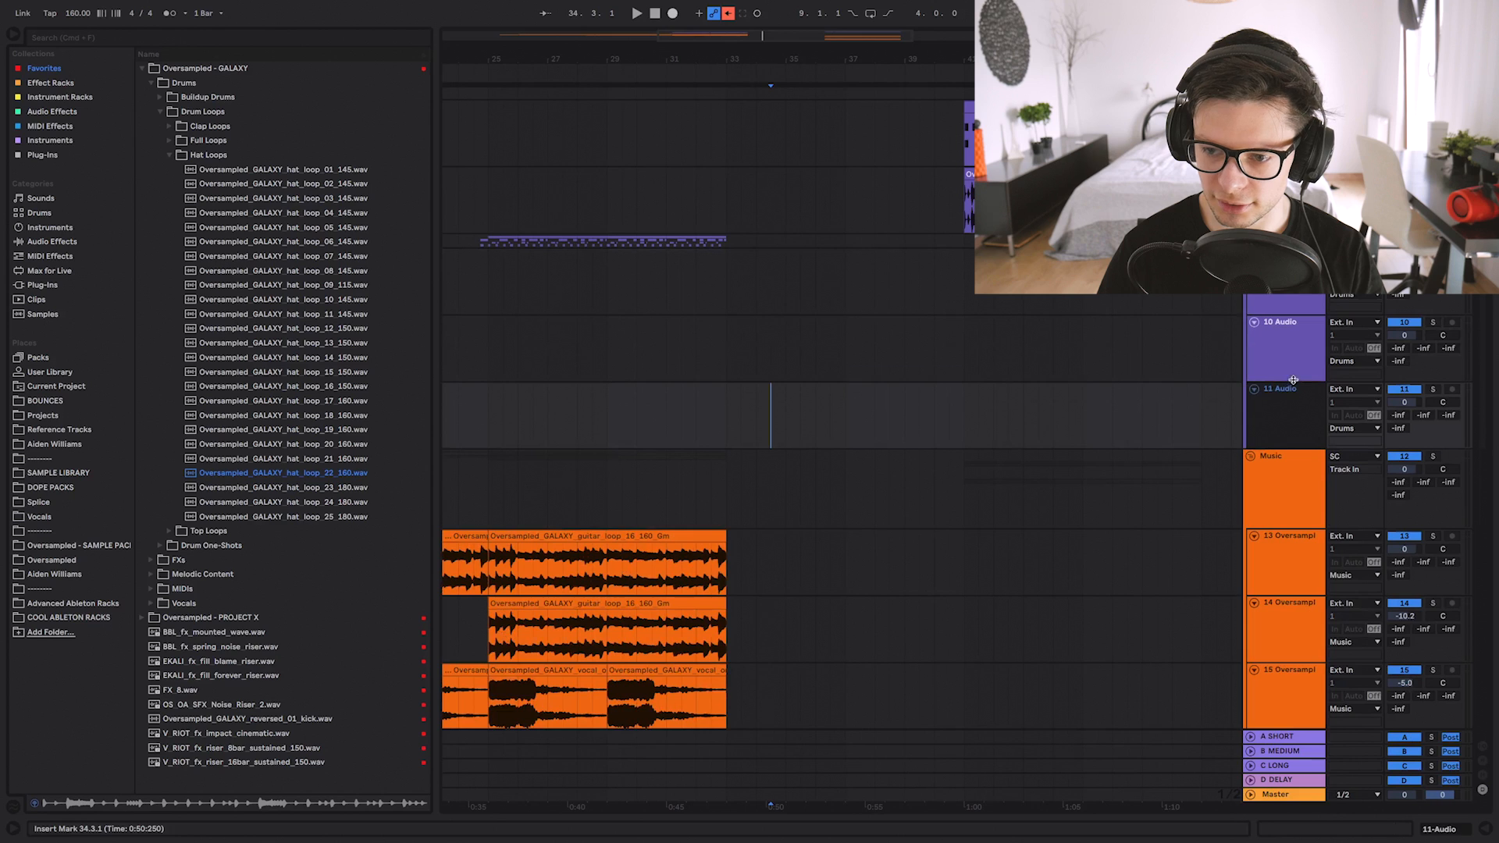
# Place Oversampled_GALAXY_buildup_drums_14_160.wav from the Buildup Drums folder at bar 33 on the first new audio track.
pyautogui.moveTo(993, 406); pyautogui.dragTo(853, 417)
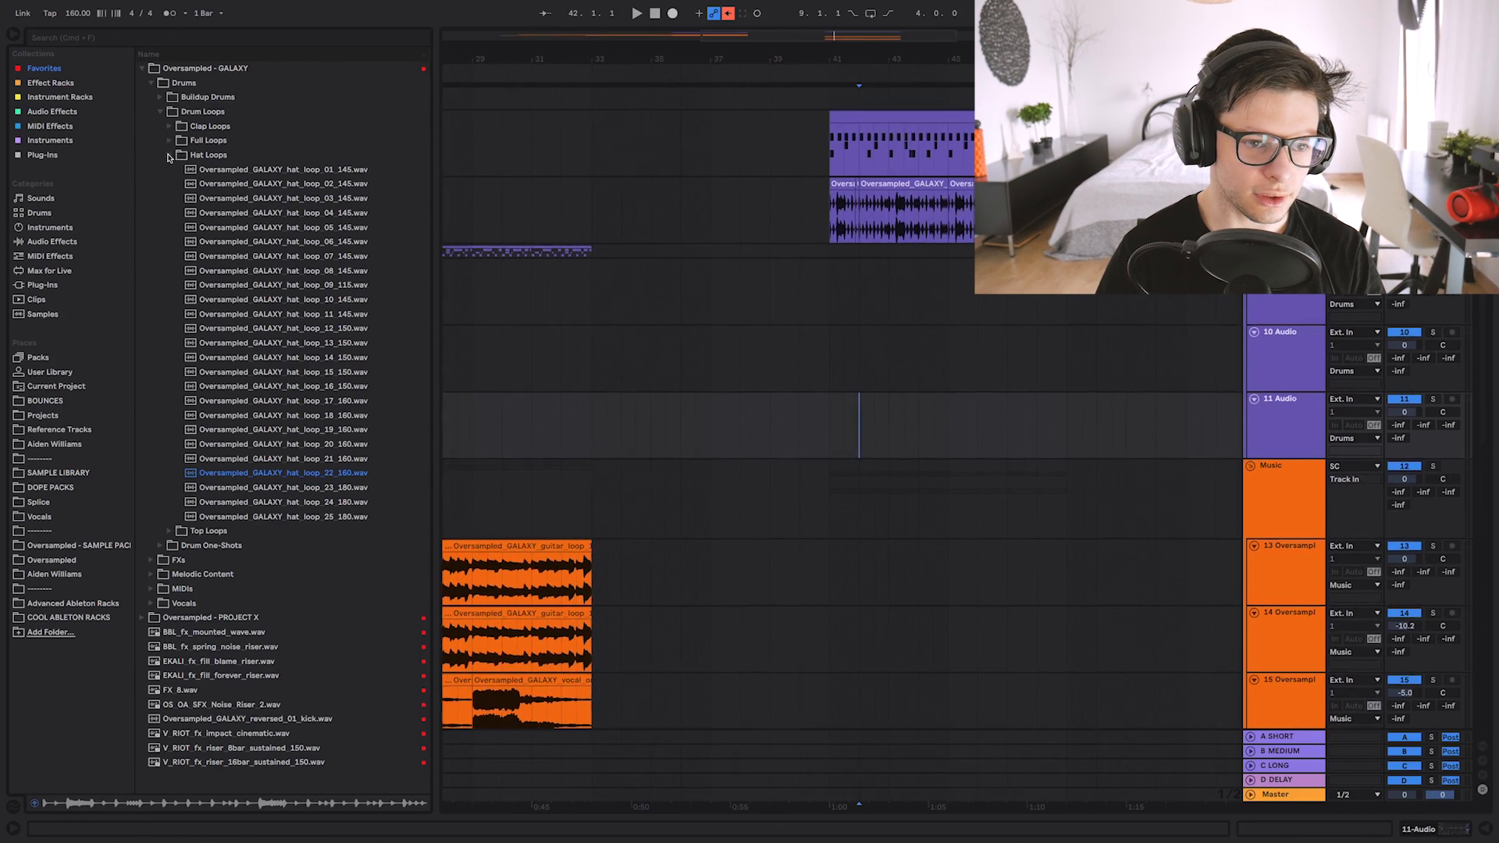
pyautogui.click(160, 112)
pyautogui.click(134, 196)
pyautogui.click(47, 68)
pyautogui.click(162, 98)
pyautogui.click(366, 286)
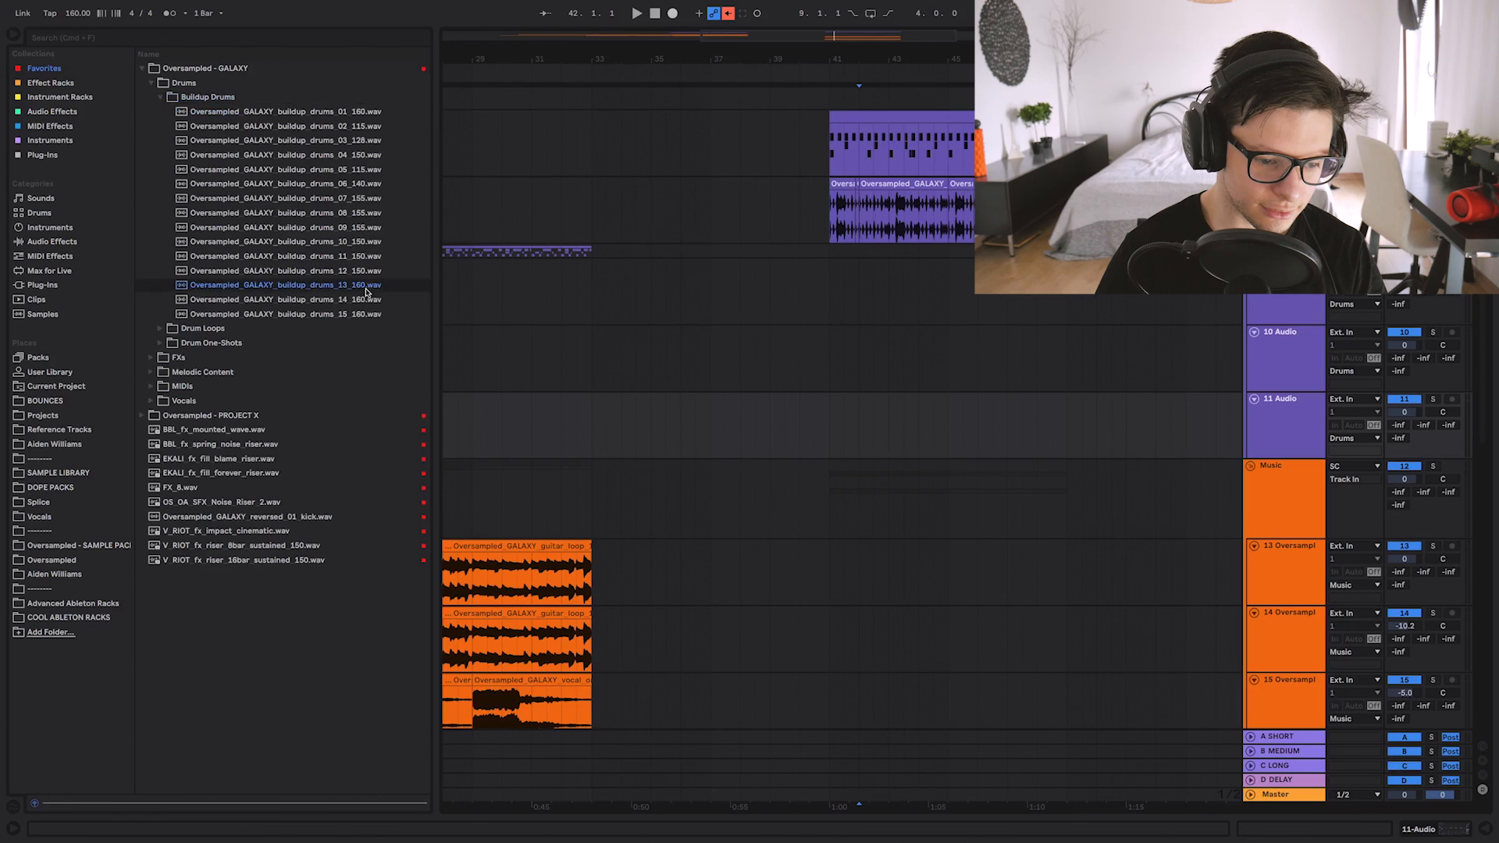
pyautogui.moveTo(364, 301); pyautogui.dragTo(595, 290)
# Play from 32.1.1 to hear the buildup drums enter, then locate the lead clips at bar 41.
pyautogui.click(561, 291)
pyautogui.press('space')
pyautogui.scroll(-5, 968, 383)
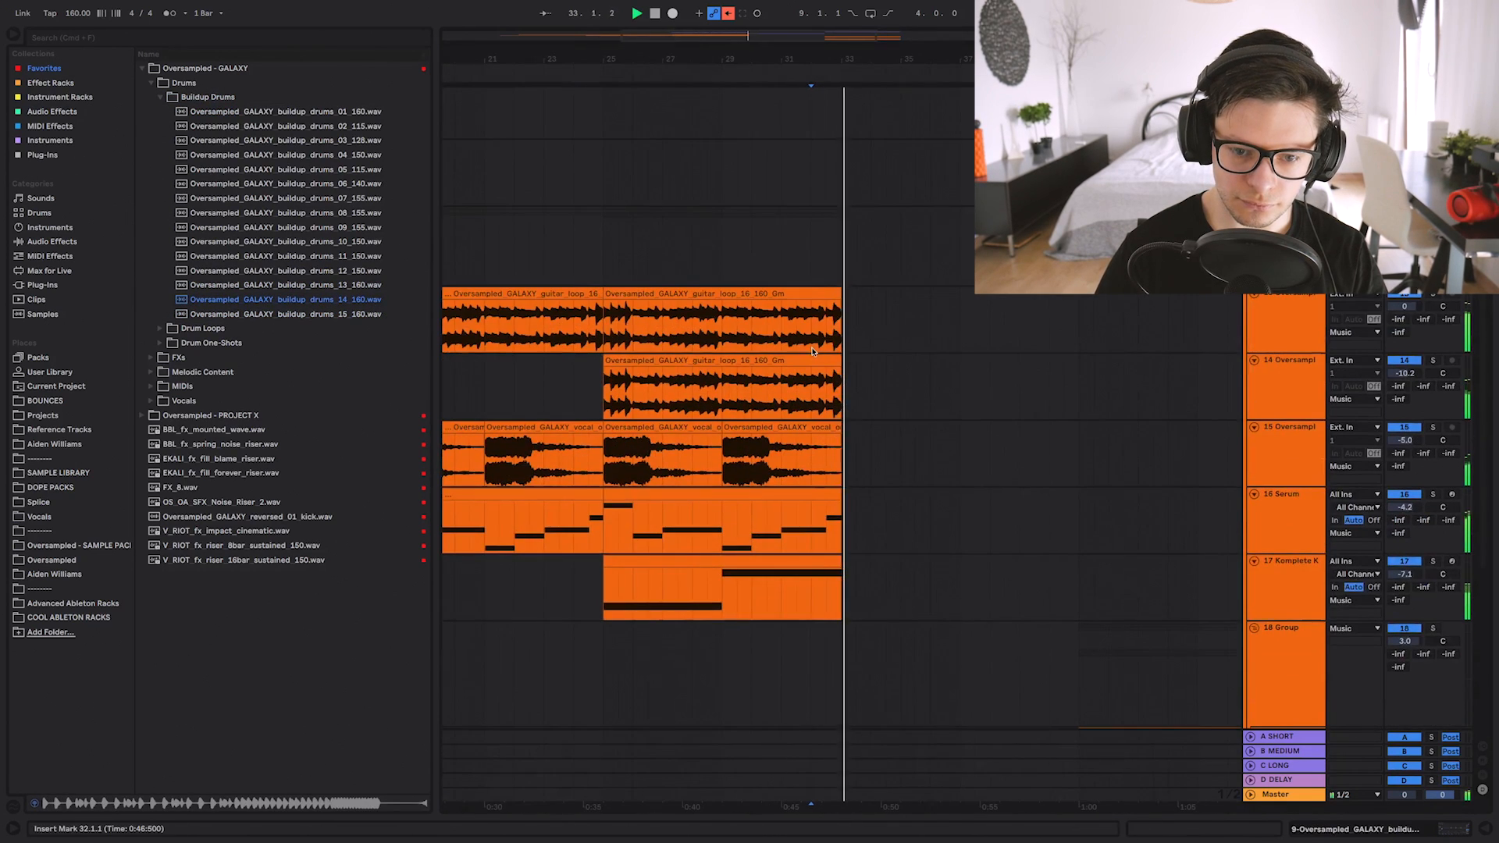
pyautogui.scroll(-5, 933, 438)
pyautogui.scroll(-2, 925, 425)
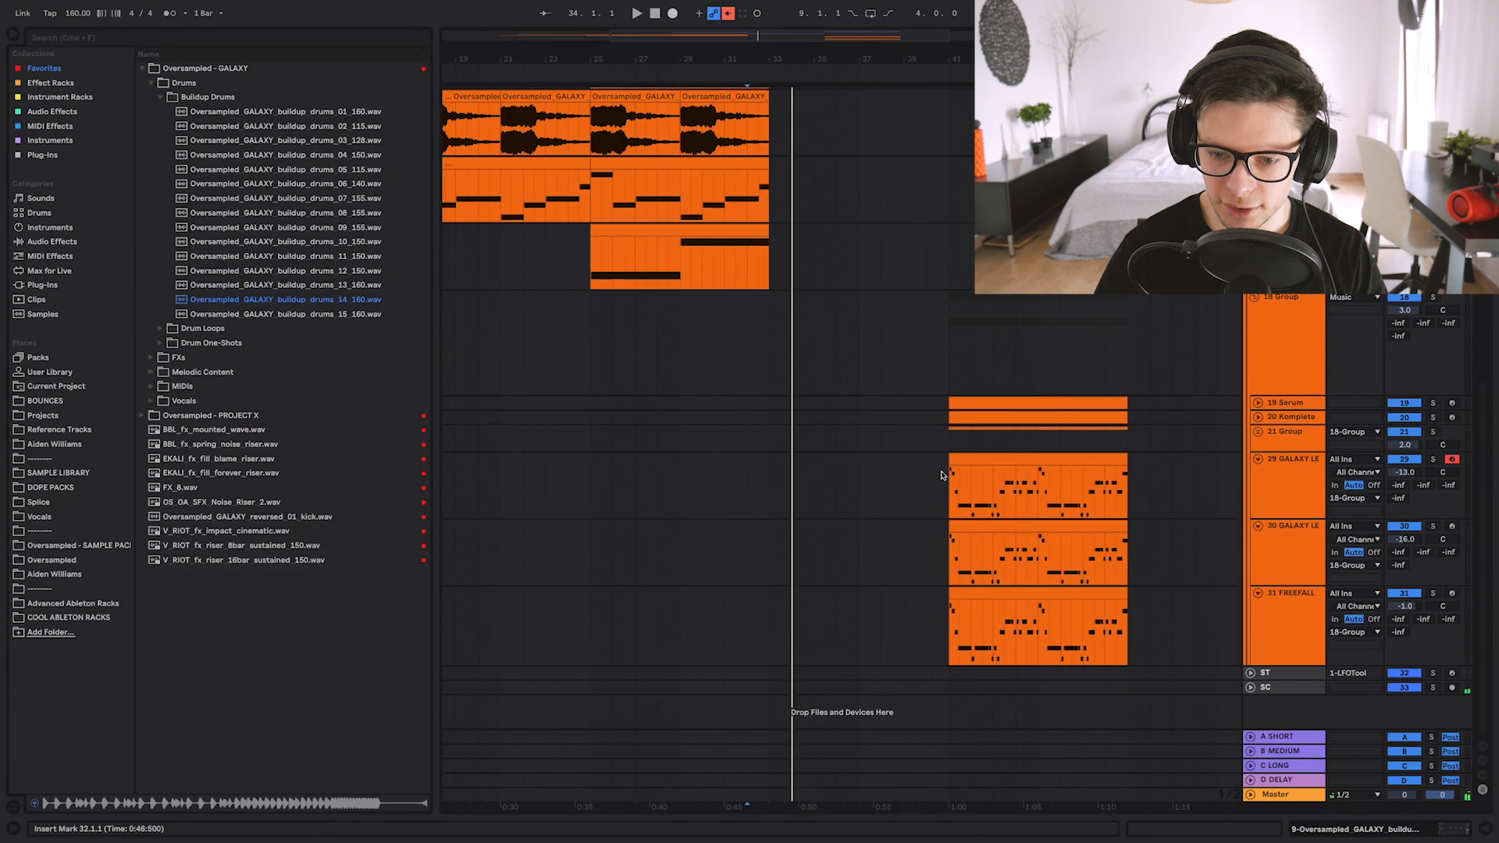
# Try copying only the two GALAXY lead clips and the FREEFALL lead clip to 33.1.1 for the buildup.
pyautogui.click(1007, 488)
pyautogui.keyDown('shift'); pyautogui.click(1005, 596); pyautogui.keyUp('shift')
pyautogui.press('super+c')
pyautogui.click(773, 495)
pyautogui.press('super+v')
pyautogui.press('space')
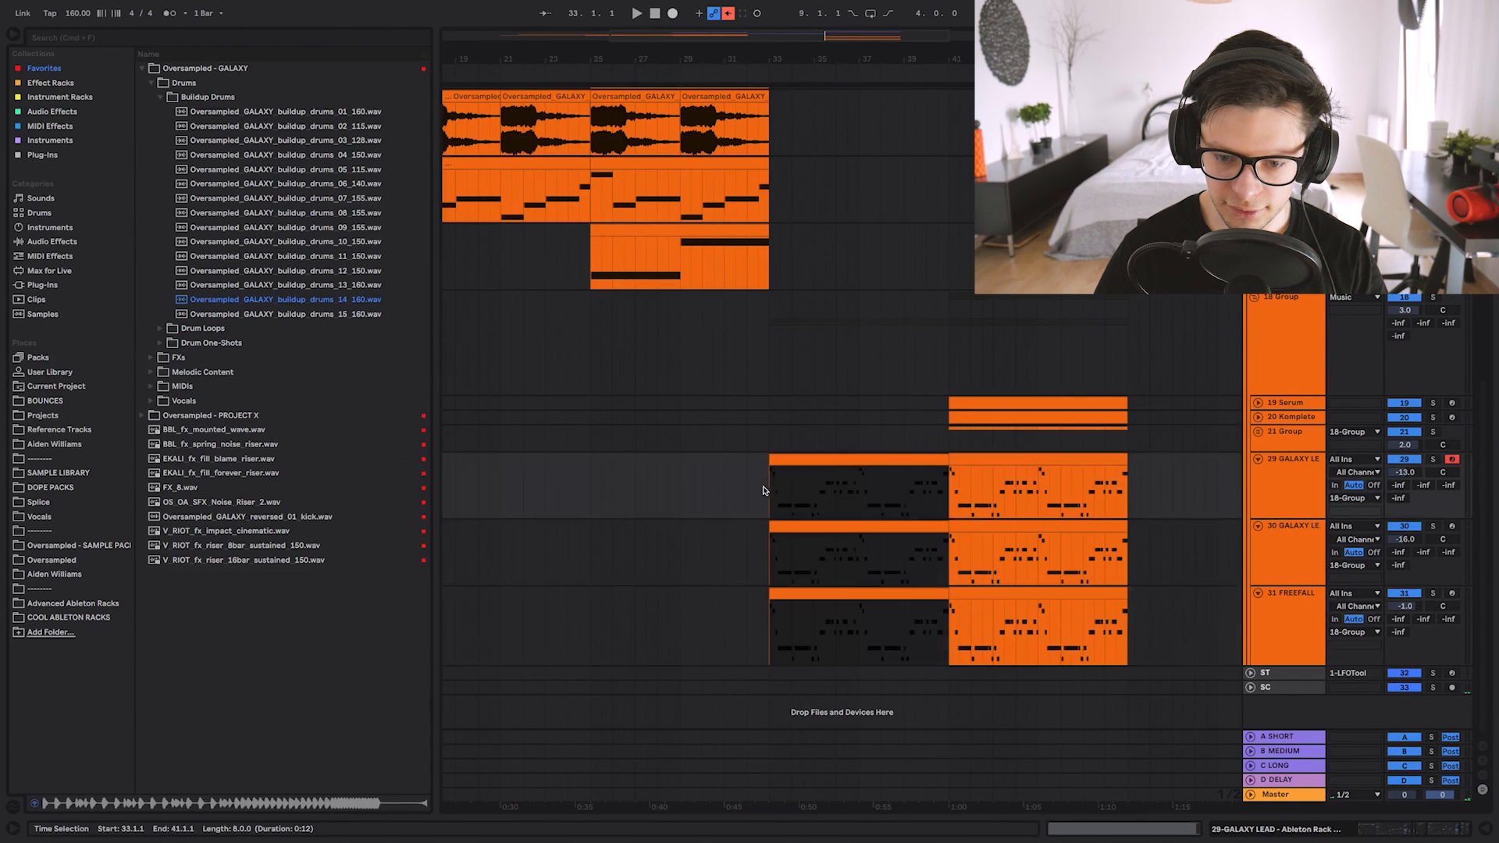
pyautogui.scroll(2, 765, 481)
pyautogui.hscroll(2, 893, 418)
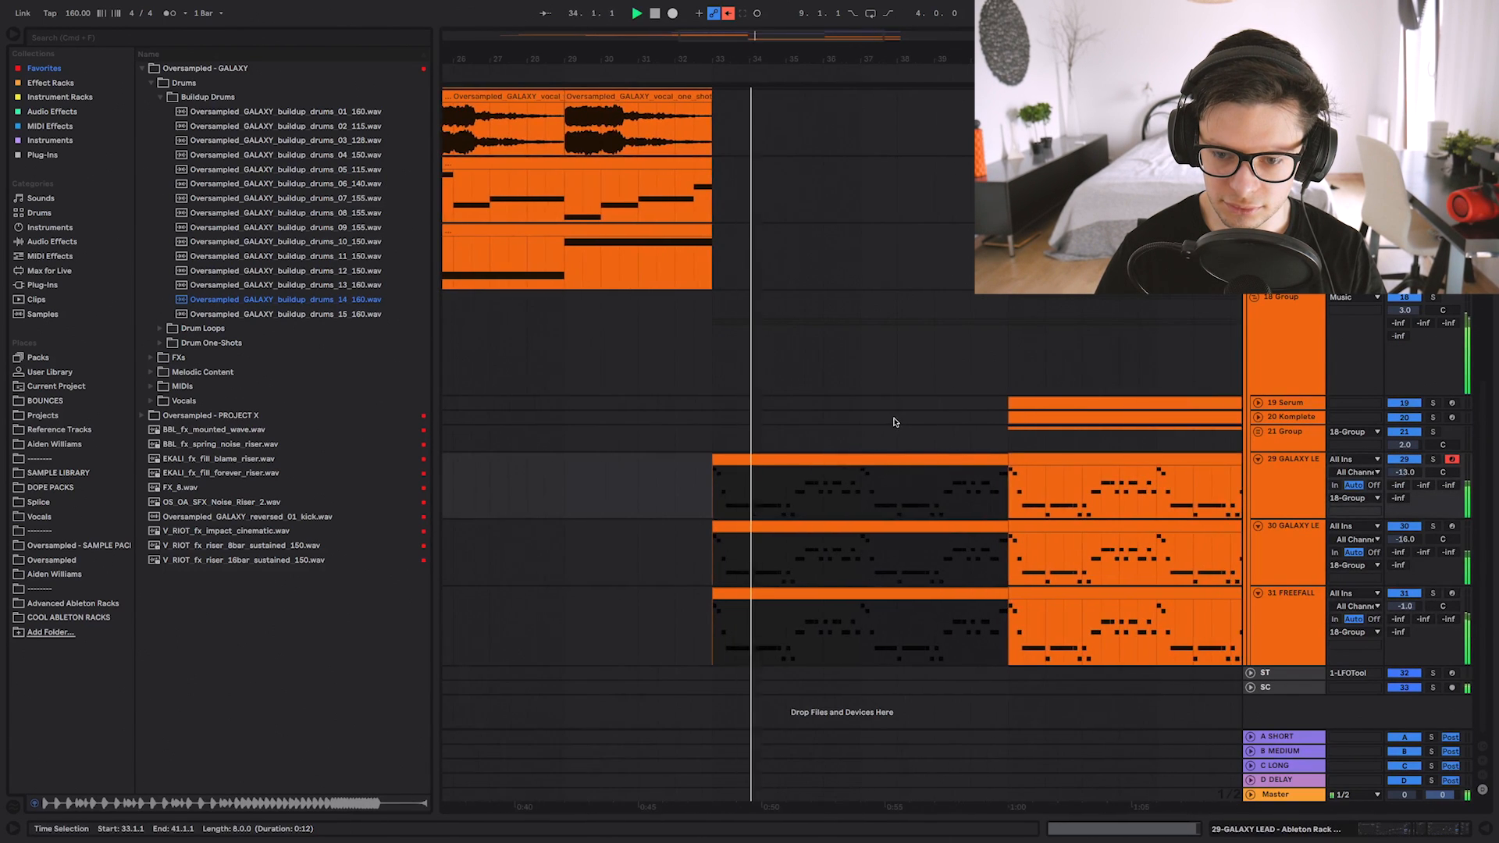
pyautogui.press('super+z')
# Copy the whole 18 Group section from 41.1.1 to 49.1.1 to 33.1.1 and play it.
pyautogui.hscroll(3, 812, 399)
pyautogui.scroll(-3, 827, 383)
pyautogui.moveTo(849, 364); pyautogui.dragTo(1060, 307)
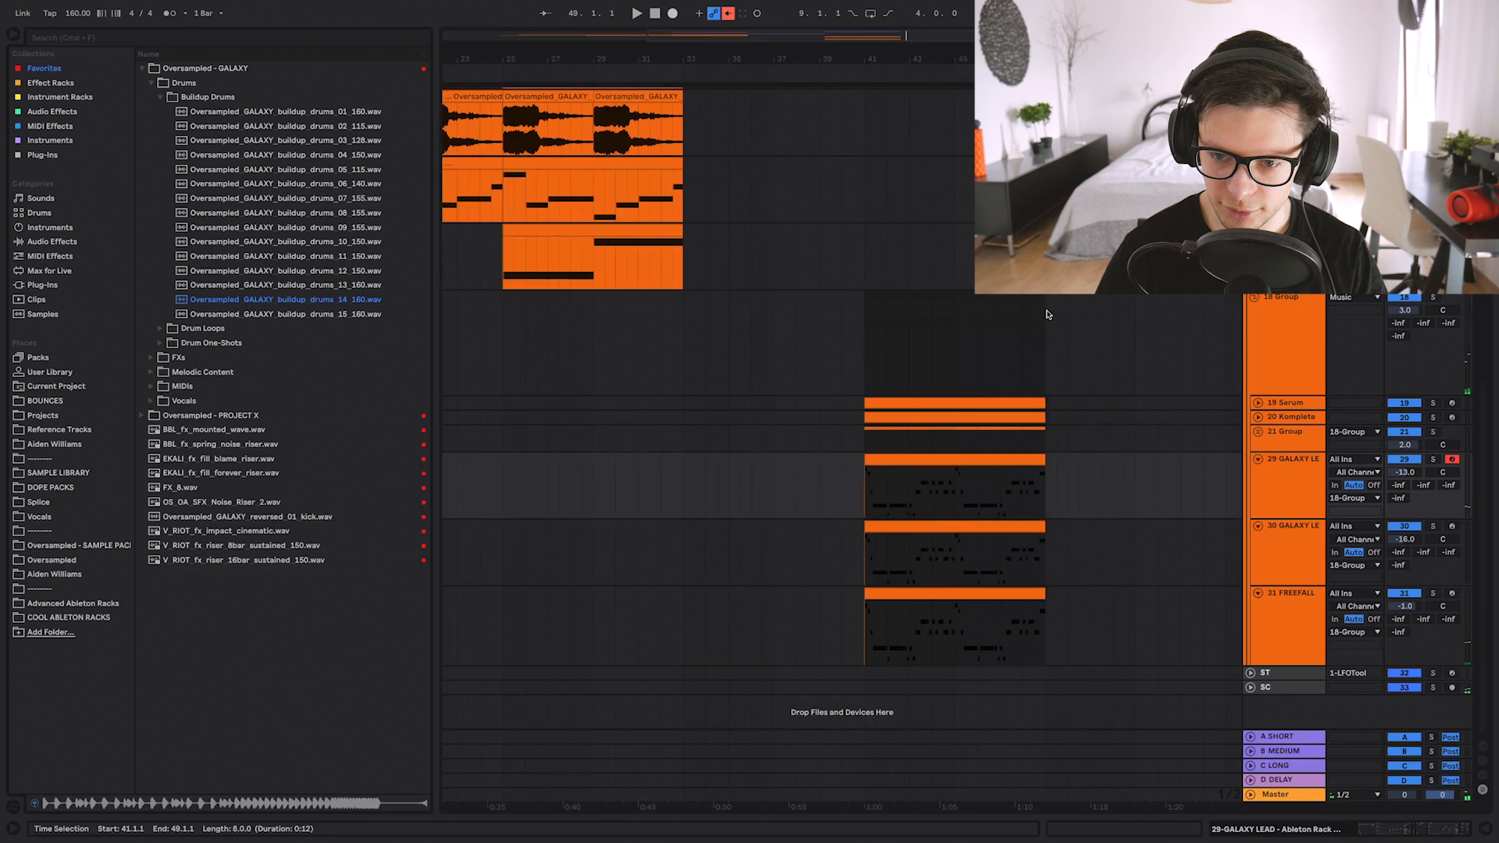
pyautogui.press('super+c')
pyautogui.click(787, 330)
pyautogui.click(685, 336)
pyautogui.press('super+v')
pyautogui.press('space')
# Add another EQ Eight at the end of the 18 Group effect chain and play the buildup.
pyautogui.click(1264, 333)
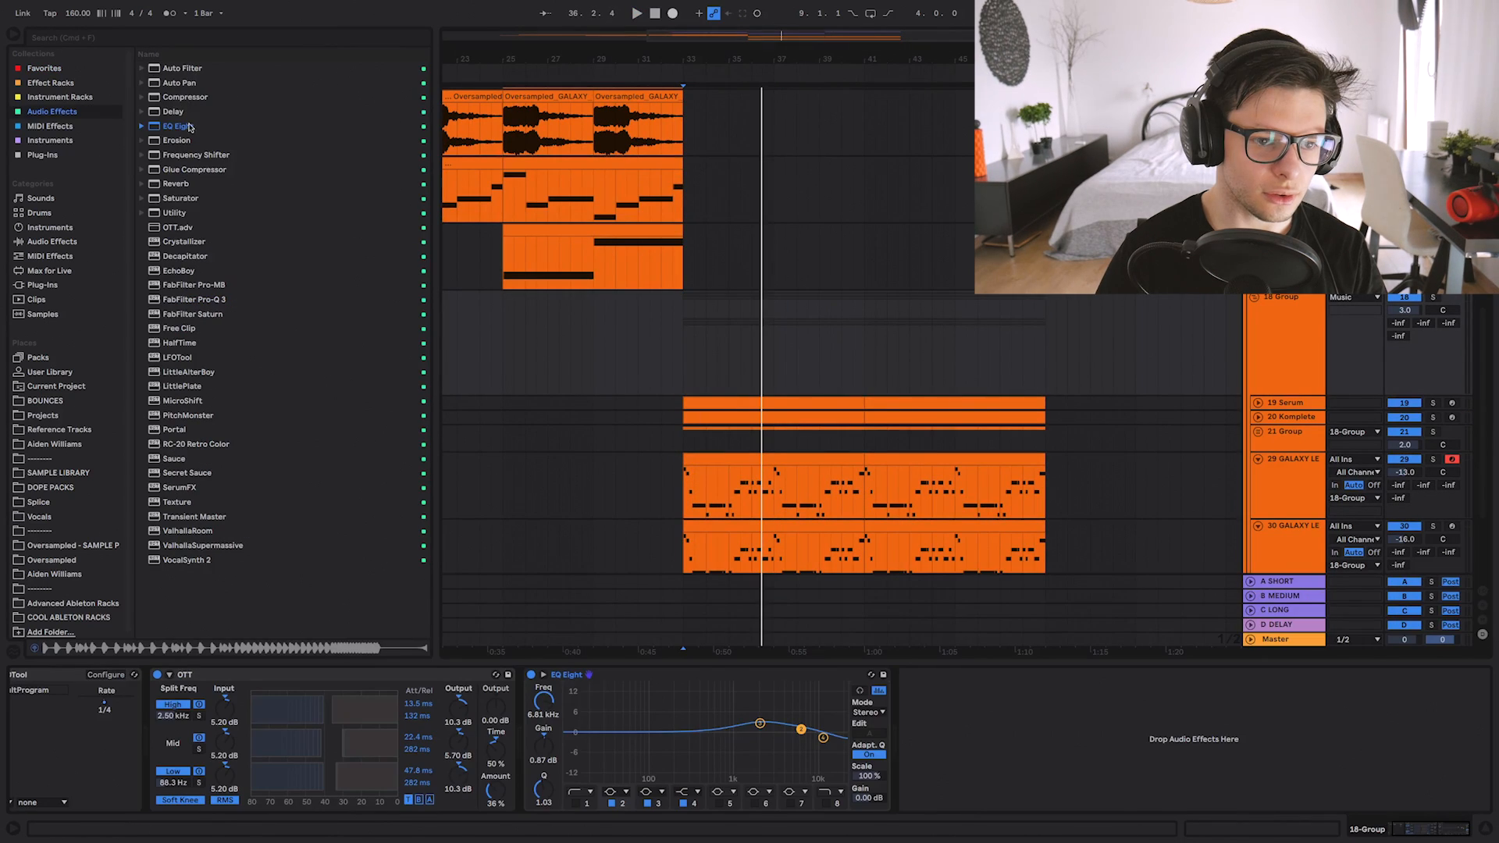
pyautogui.doubleClick(187, 127)
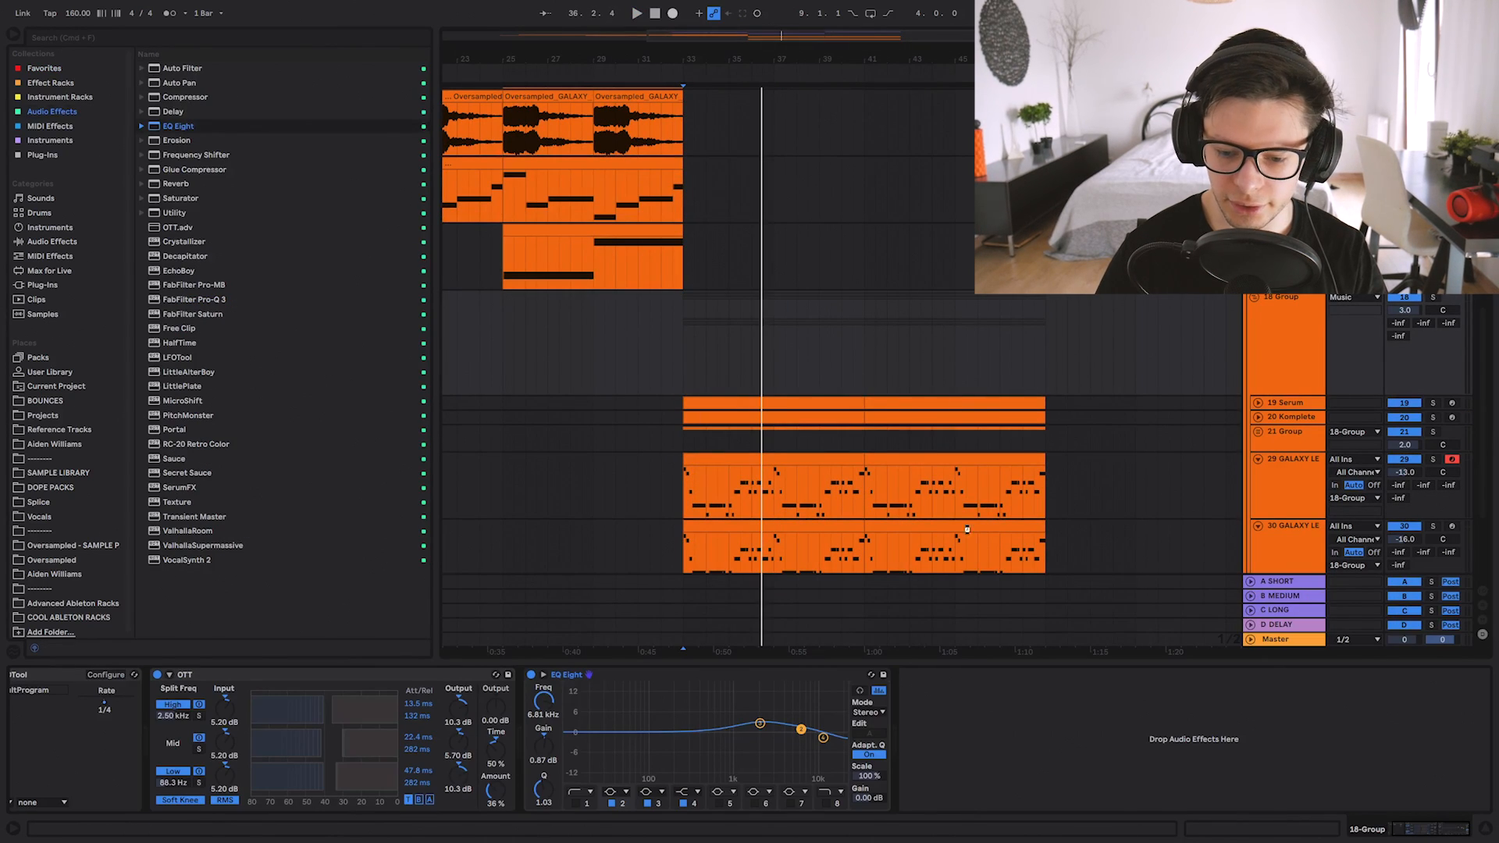
pyautogui.moveTo(942, 488); pyautogui.dragTo(1111, 720)
pyautogui.press('space')
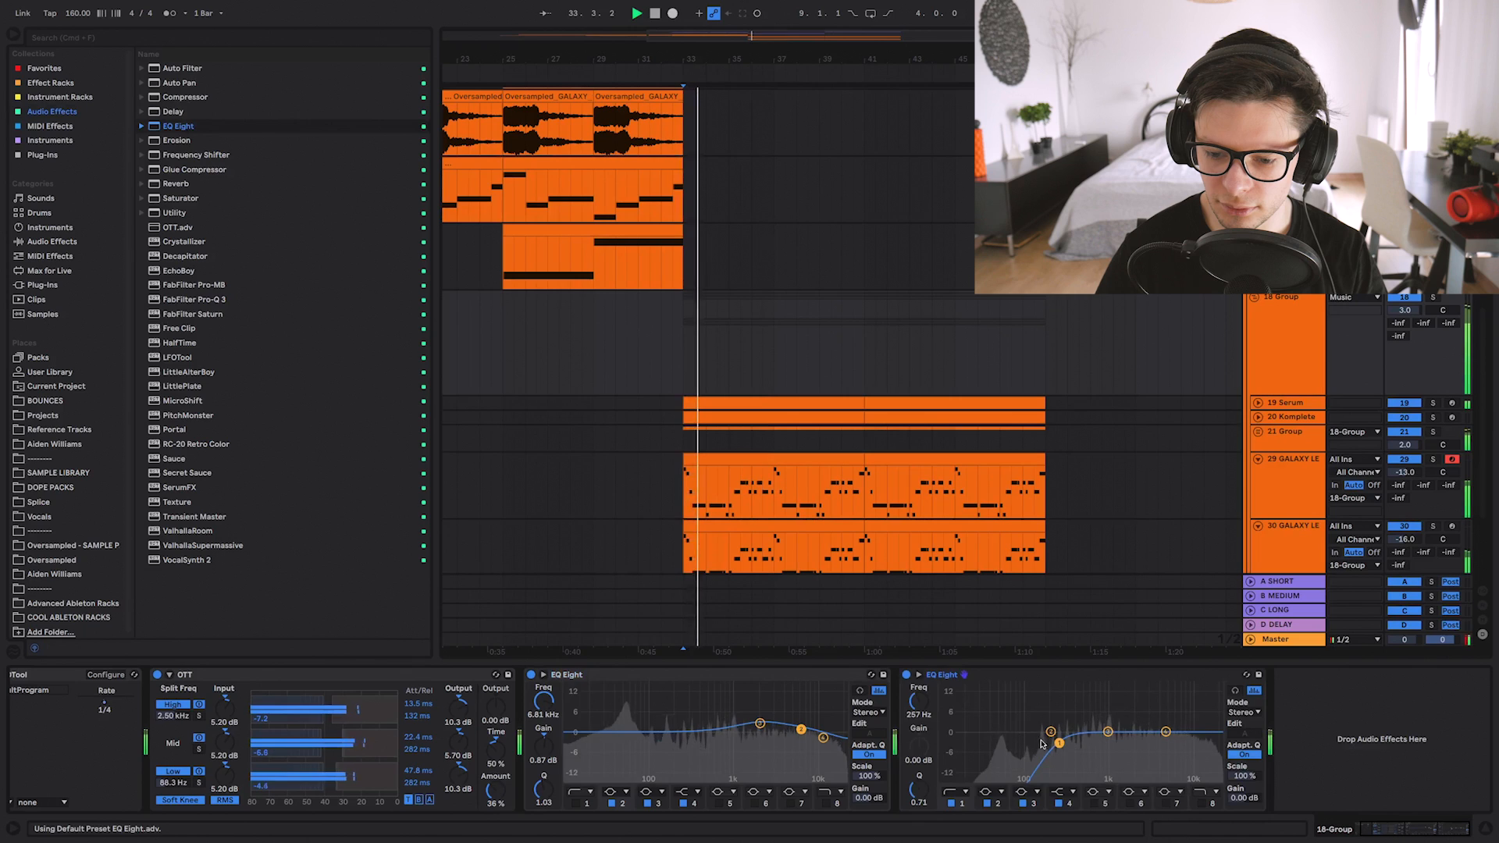
# Set the new EQ Eight's low cut to about 115 Hz and its band 8 high cut to about 196 Hz.
pyautogui.moveTo(919, 713); pyautogui.dragTo(919, 734)
pyautogui.press('space')
pyautogui.press('space')
pyautogui.moveTo(1035, 743); pyautogui.dragTo(1030, 743)
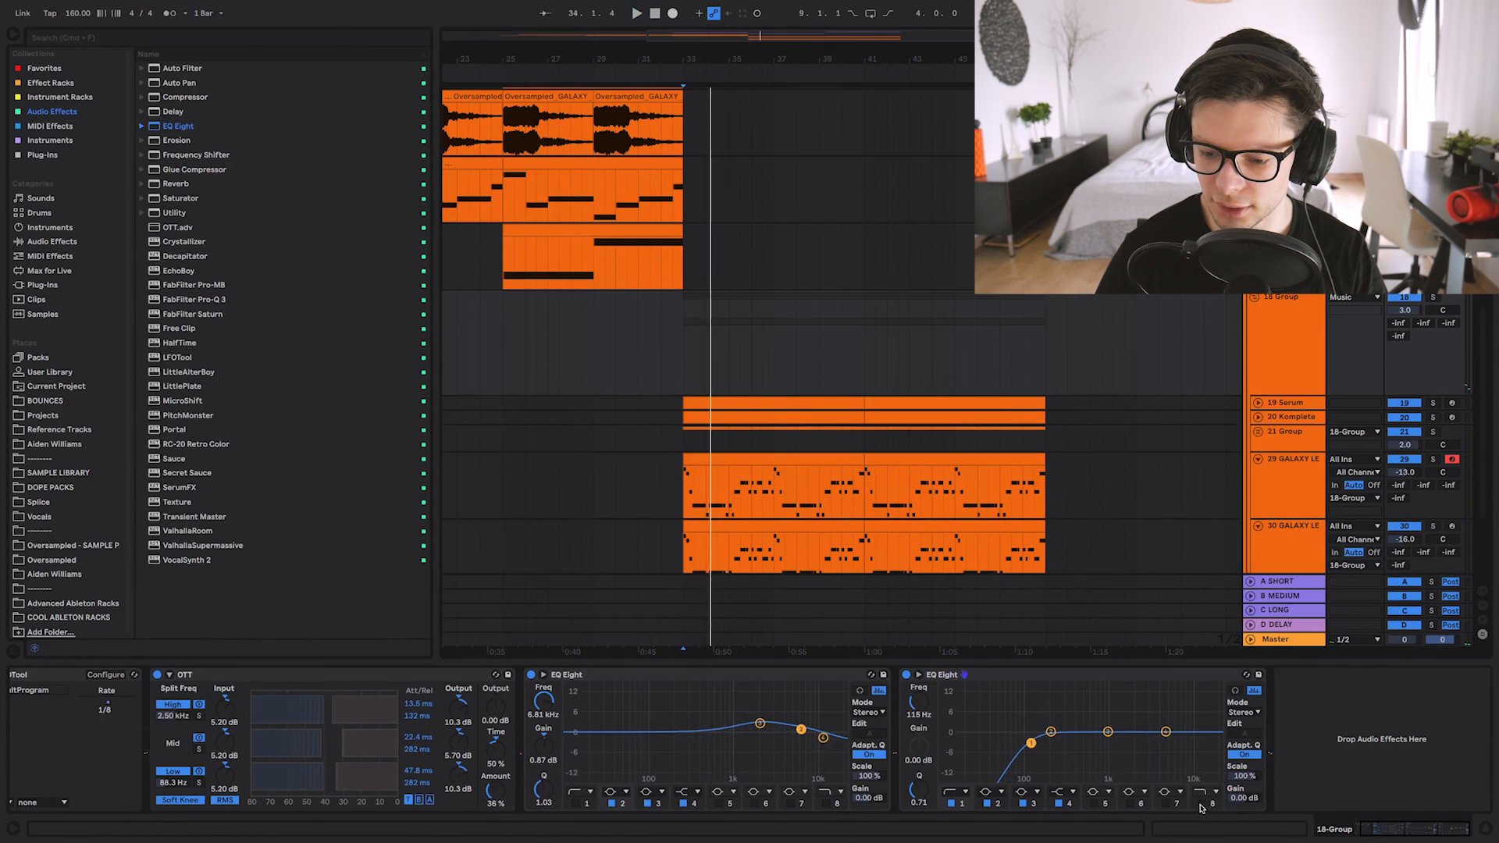
pyautogui.press('space')
pyautogui.moveTo(919, 703); pyautogui.dragTo(919, 722)
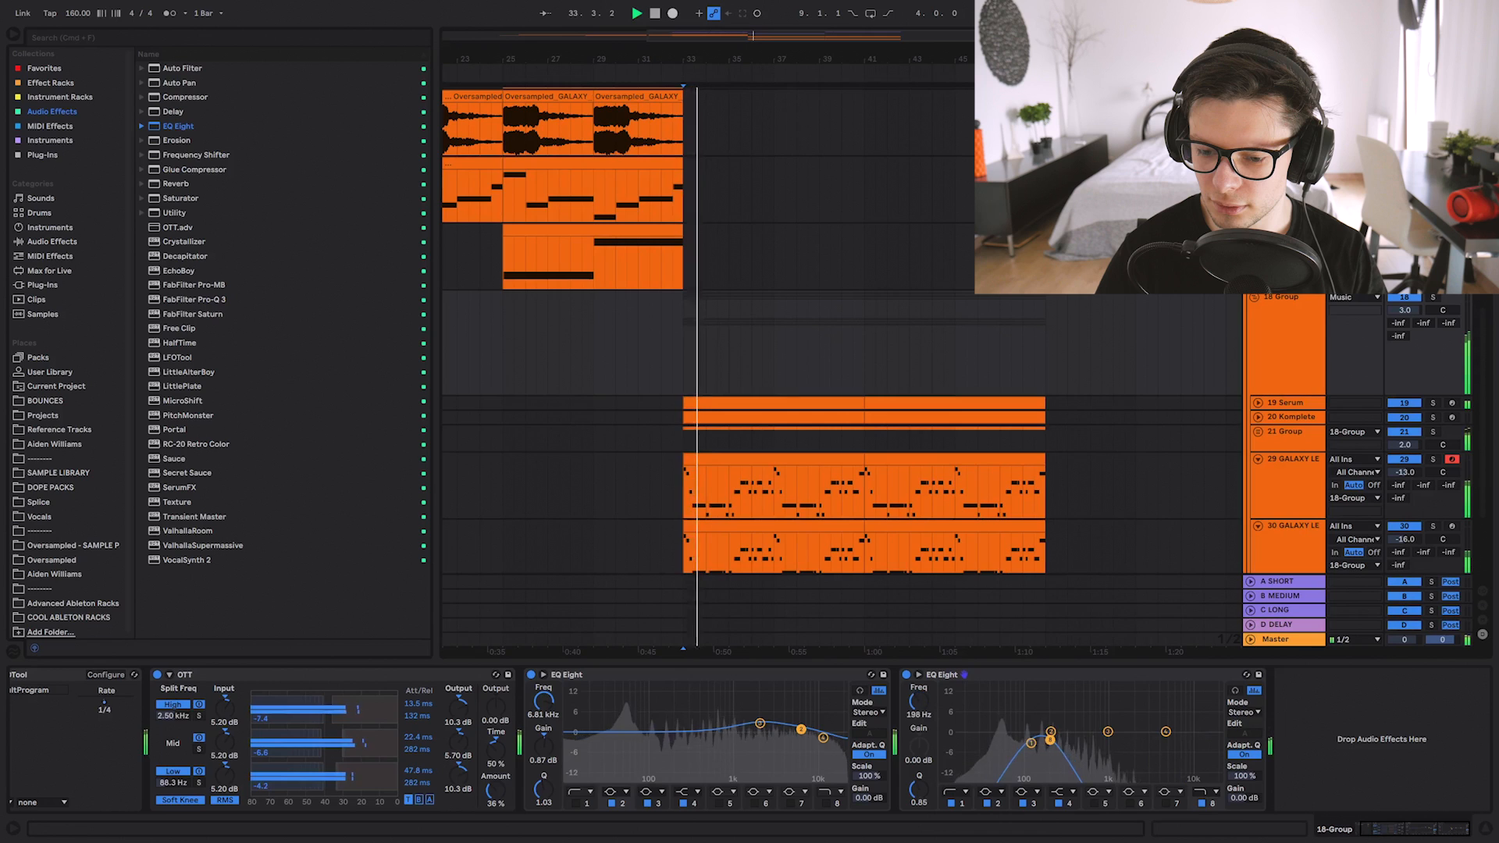
# Show the EQ Eight 8 Frequency A automation and ramp it upward from bar 33 to bar 40, checking it in playback.
pyautogui.rightClick(922, 706)
pyautogui.click(962, 724)
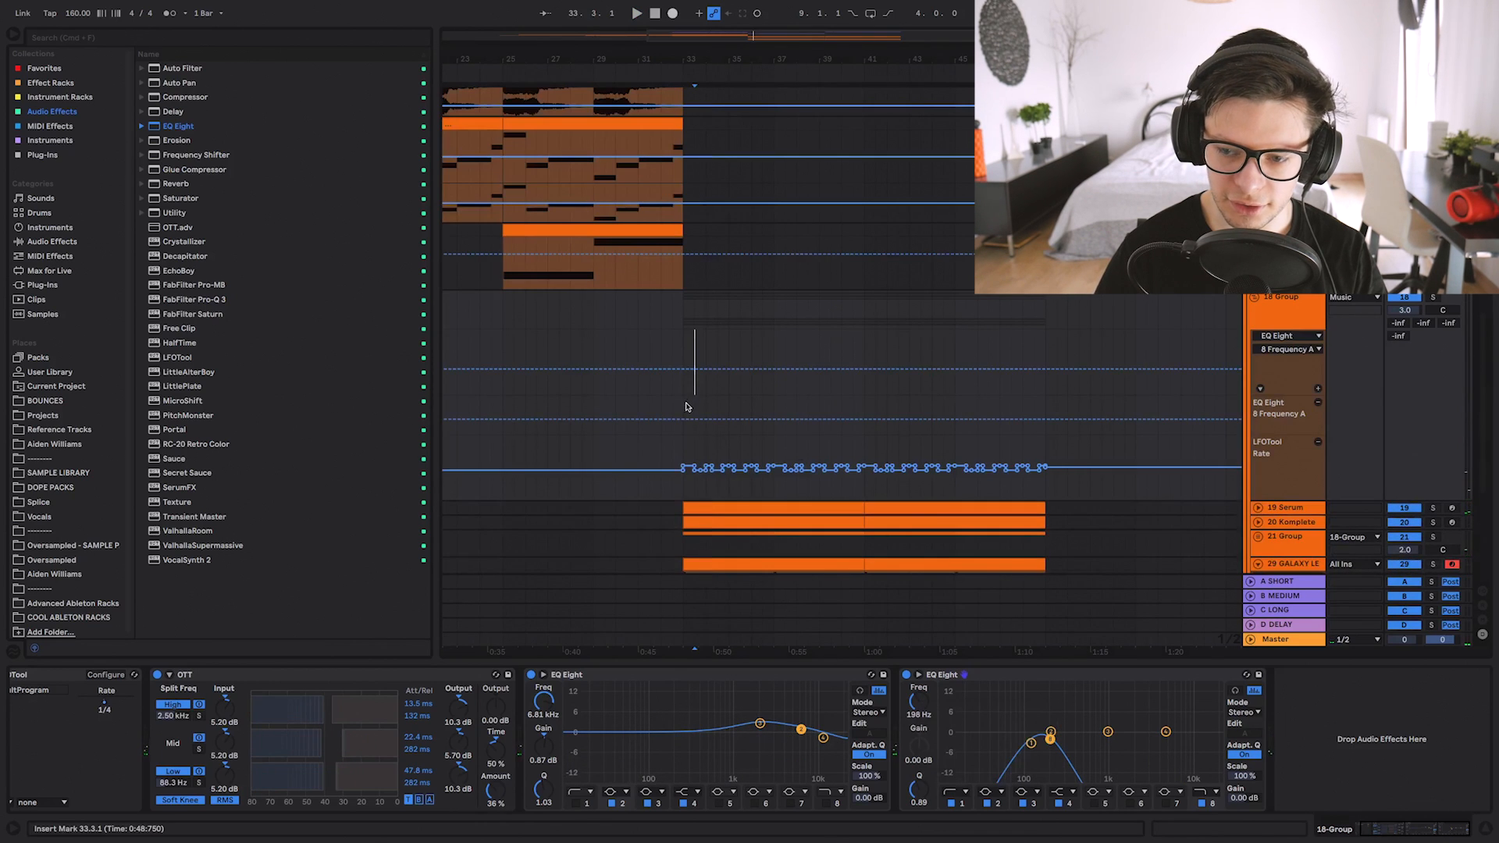
pyautogui.moveTo(867, 422); pyautogui.dragTo(868, 413)
pyautogui.press('space')
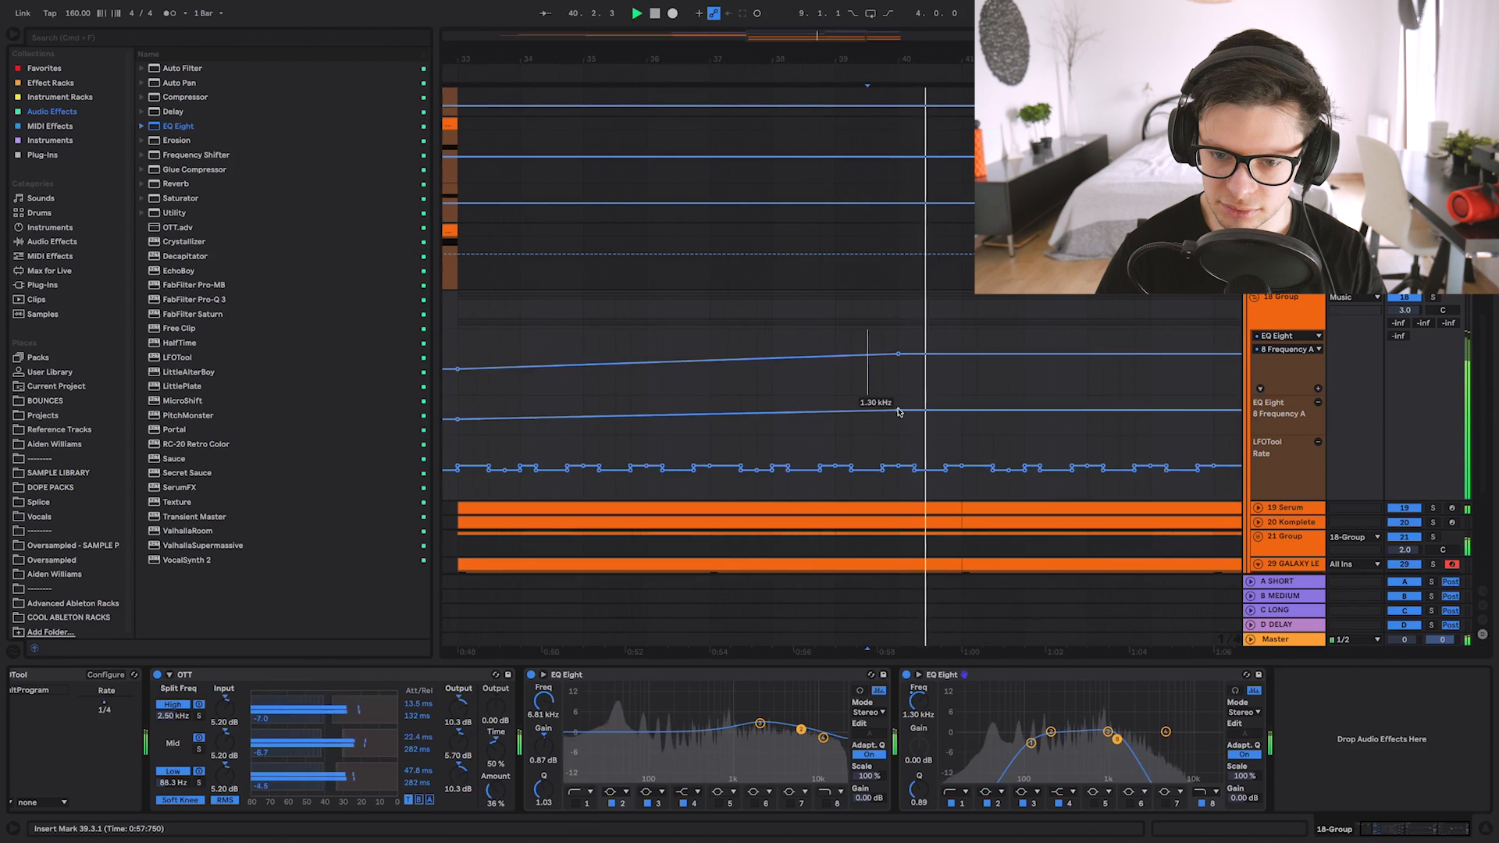
pyautogui.press('space')
pyautogui.scroll(-5, 898, 375)
pyautogui.scroll(3, 902, 297)
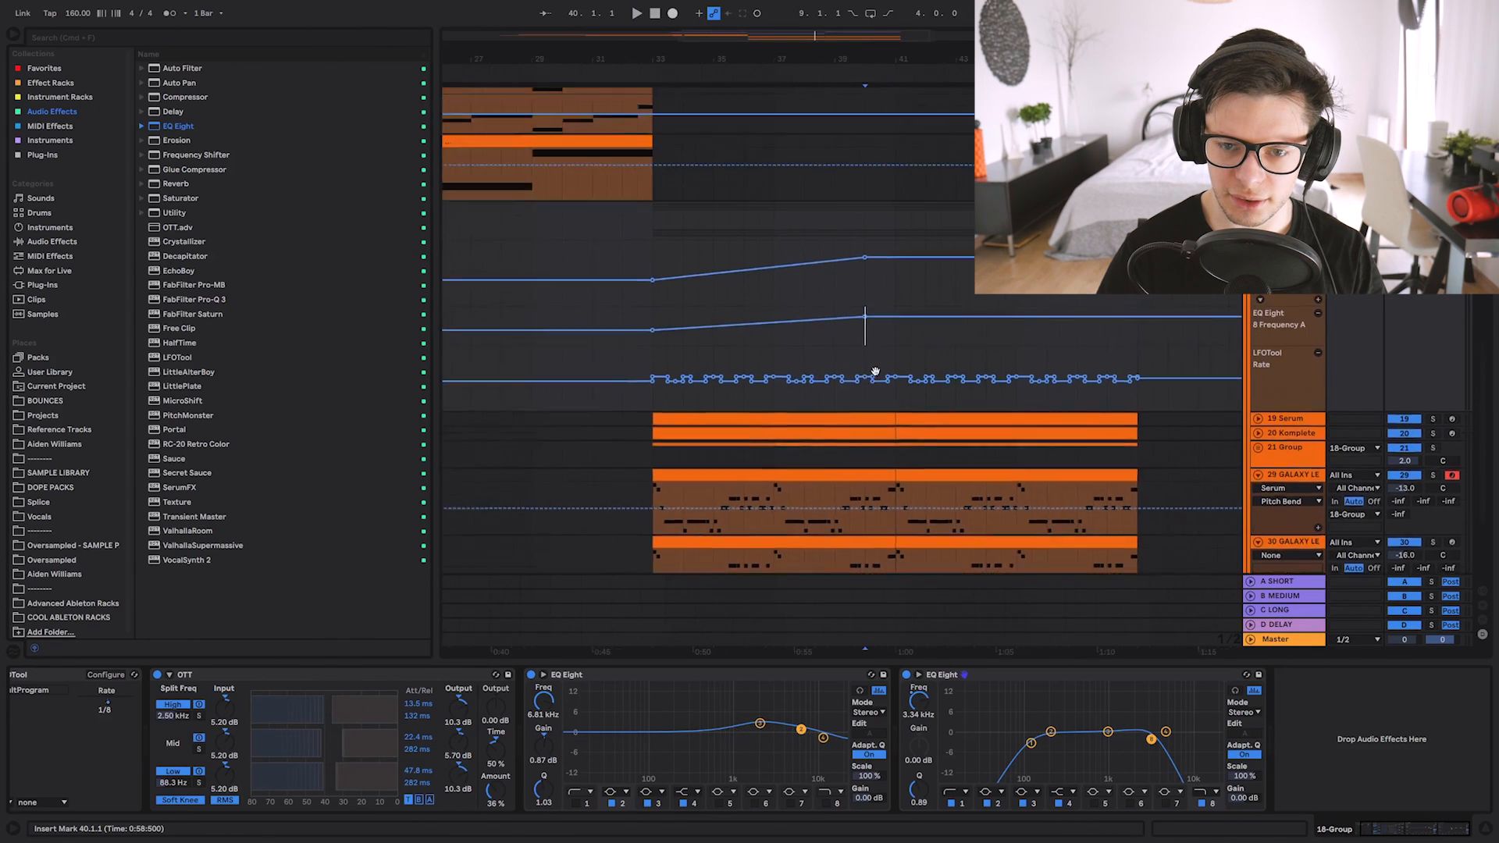
# Delete the 18 Group content and automation from 40.1.1 to 41.1.1 to leave a one-bar gap before the drop.
pyautogui.moveTo(857, 284); pyautogui.dragTo(887, 242)
pyautogui.press('Delete')
pyautogui.scroll(1, 714, 258)
pyautogui.click(720, 258)
pyautogui.scroll(-5, 792, 309)
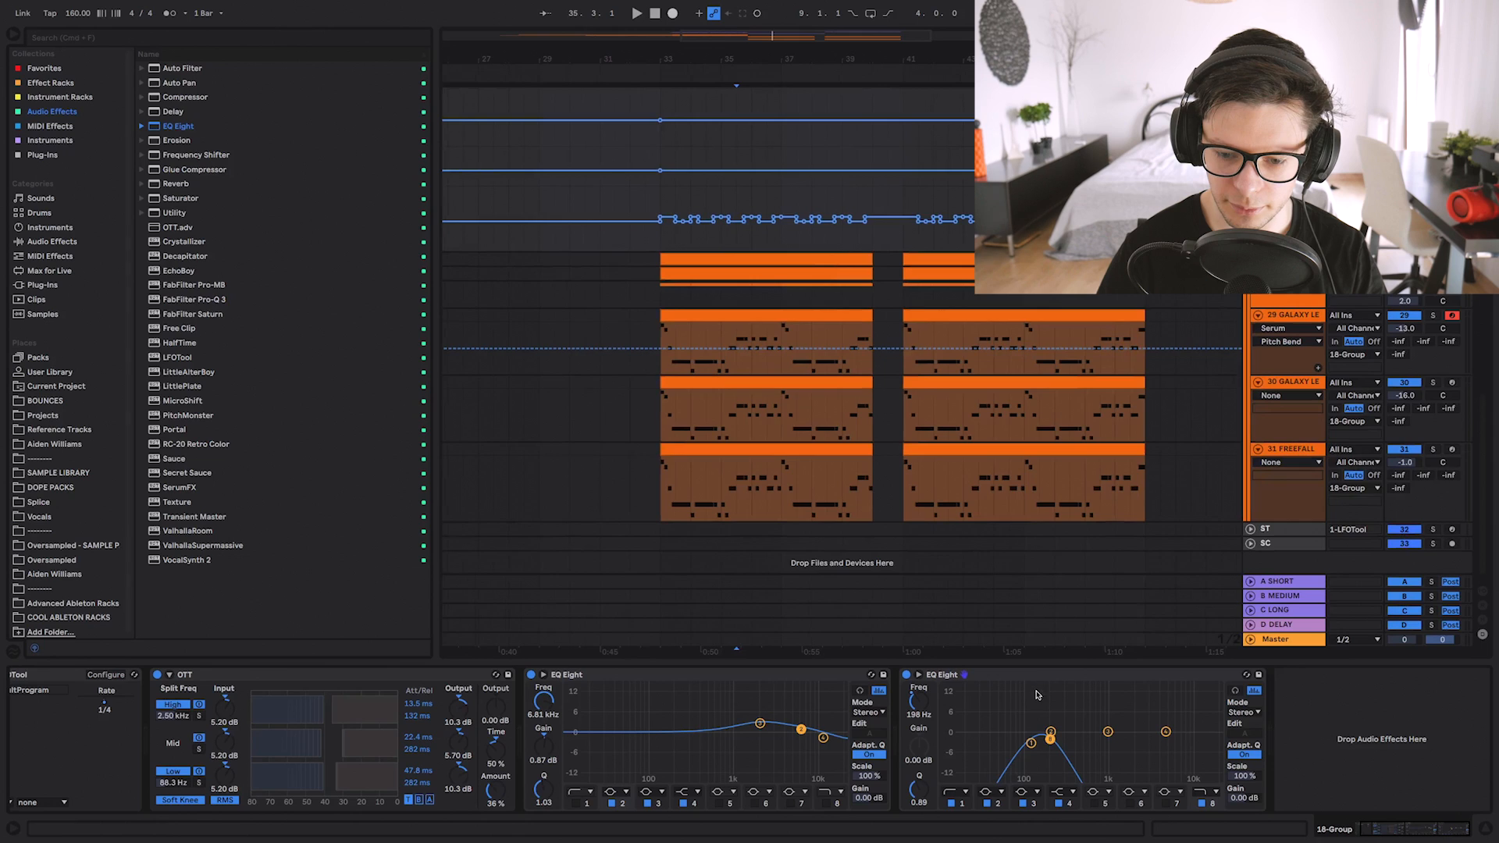
# Delete the two GALAXY lead clips and the FREEFALL lead clip from 33.1.1 to 40.1.1.
pyautogui.click(863, 351)
pyautogui.keyDown('shift'); pyautogui.click(864, 482); pyautogui.keyUp('shift')
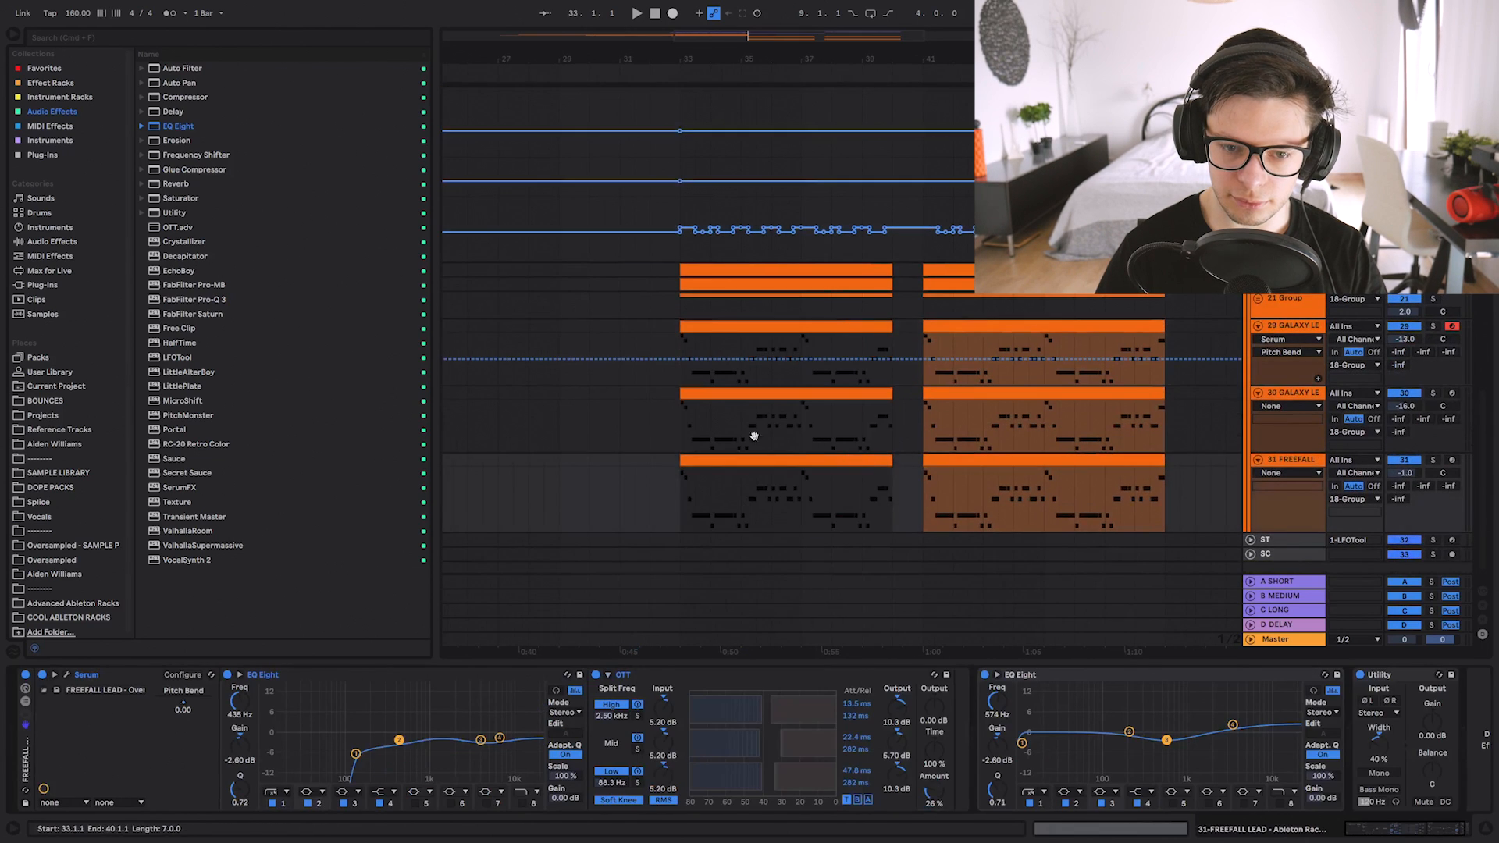
pyautogui.press('Delete')
# Play the buildup from 33.1.1 and redraw the 8 Frequency A automation as a rising ramp from bar 33 to bar 41.
pyautogui.press('space')
pyautogui.scroll(3, 789, 271)
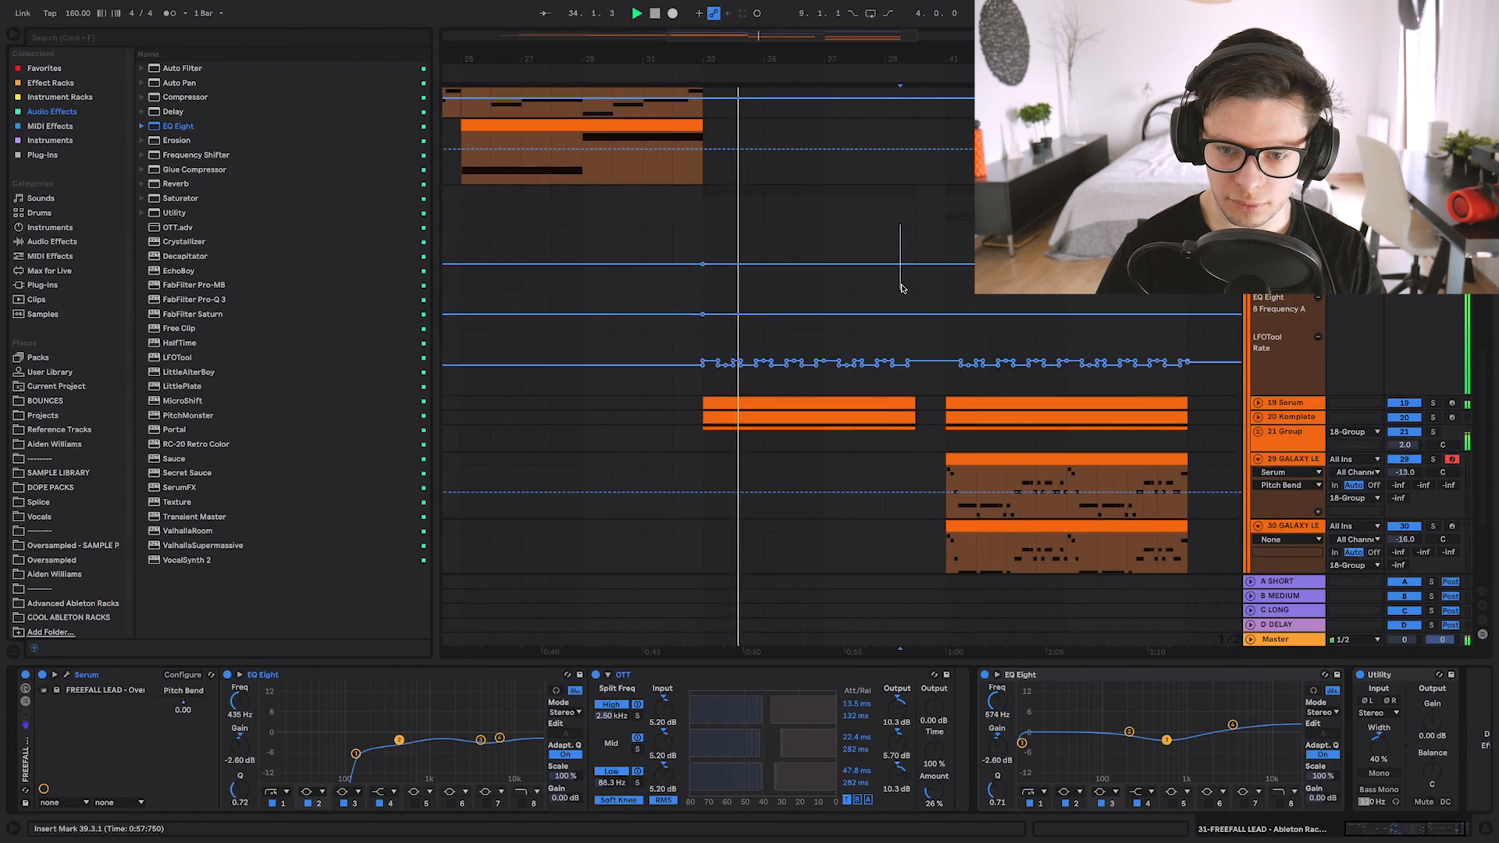
pyautogui.click(900, 257)
pyautogui.moveTo(945, 314); pyautogui.dragTo(945, 300)
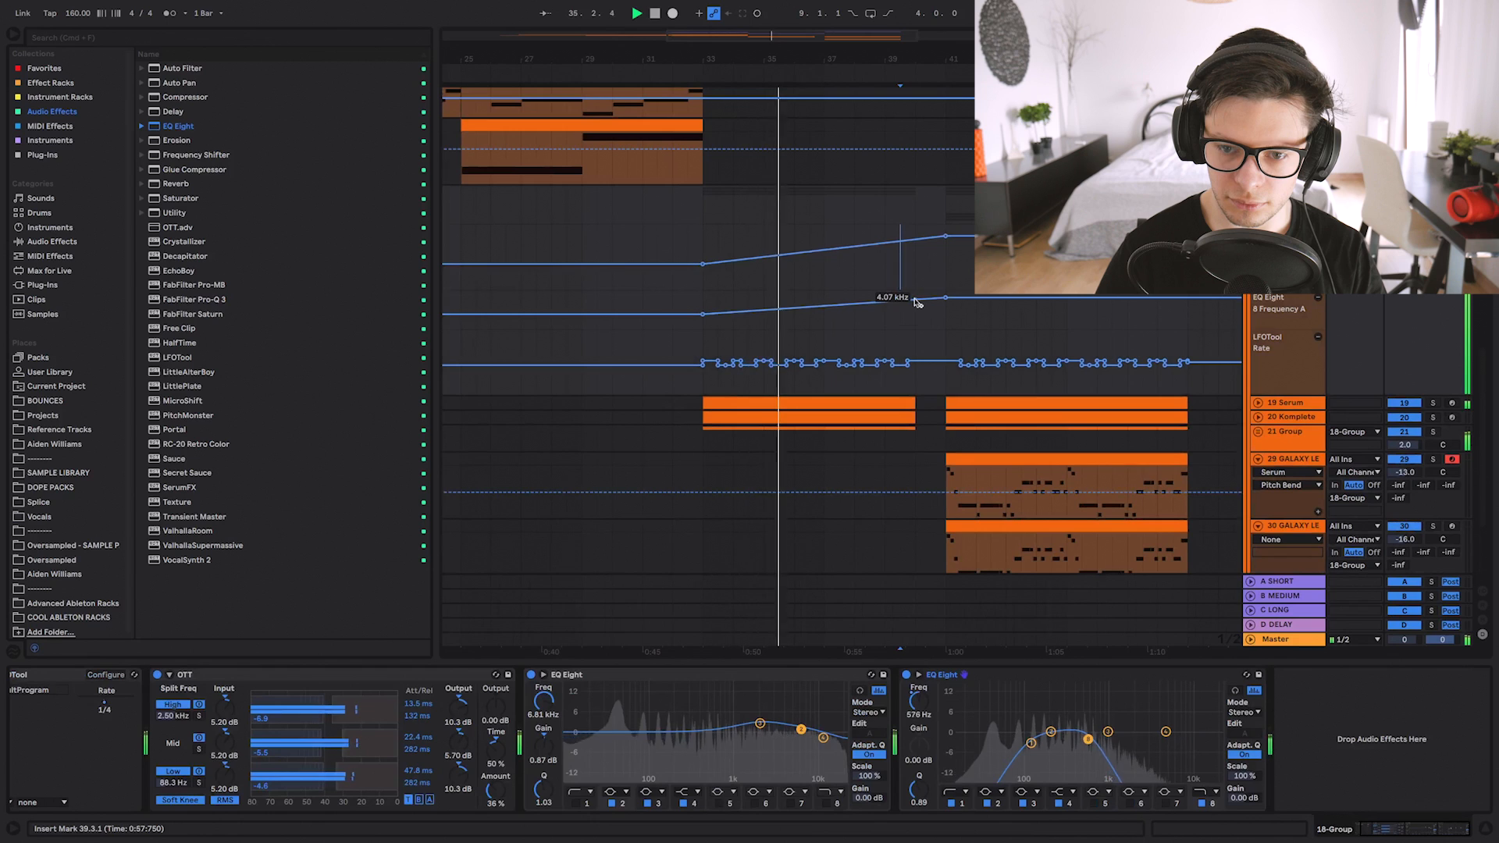
# Raise the 8 Frequency A automation to 22.0 kHz from bar 41 and lower the EQ Eight Device On automation from the drop.
pyautogui.scroll(-5, 1026, 377)
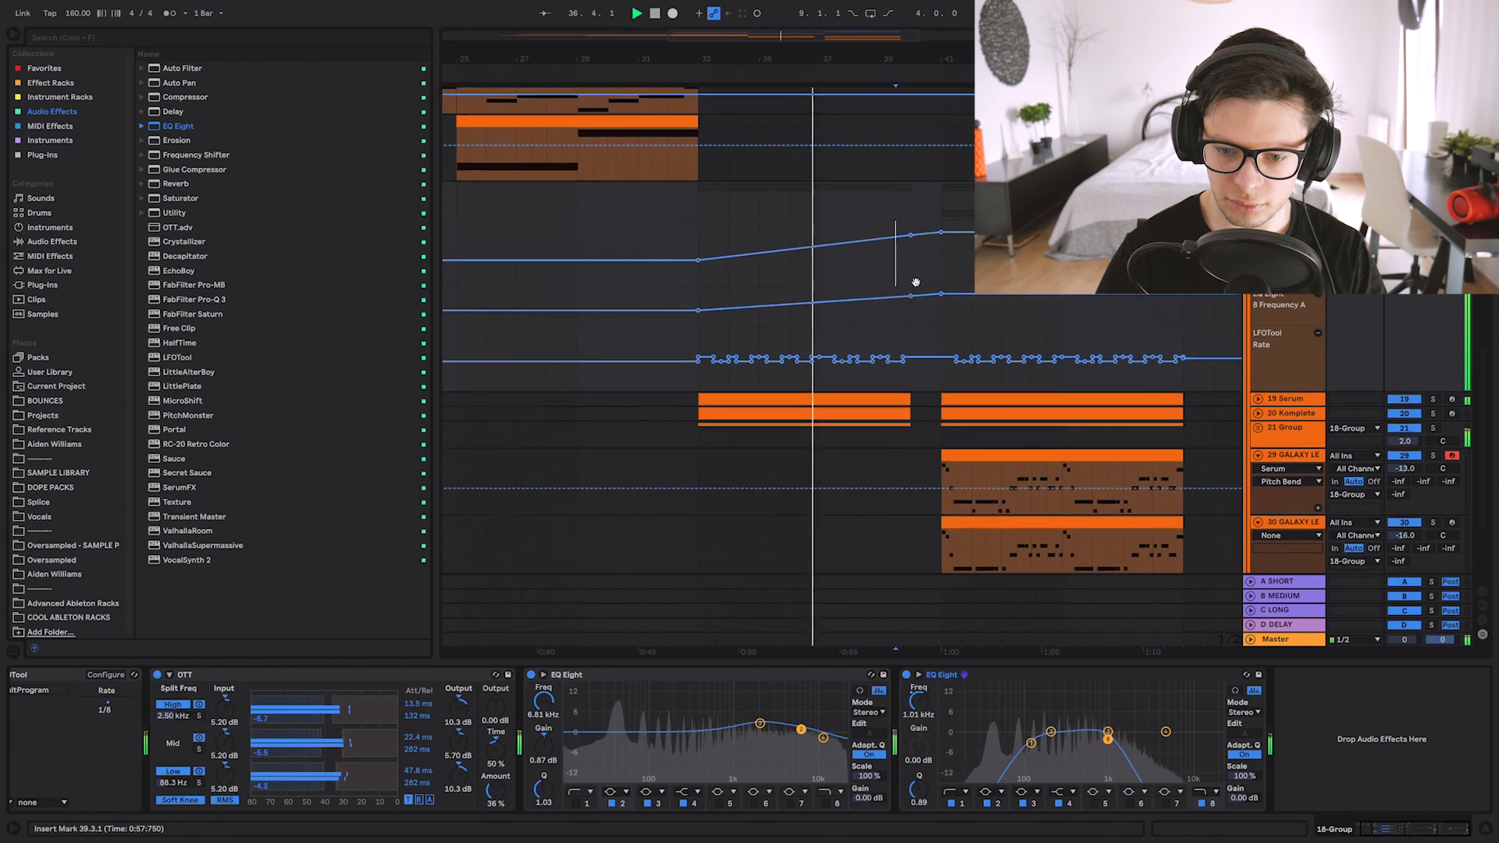
pyautogui.scroll(4, 890, 328)
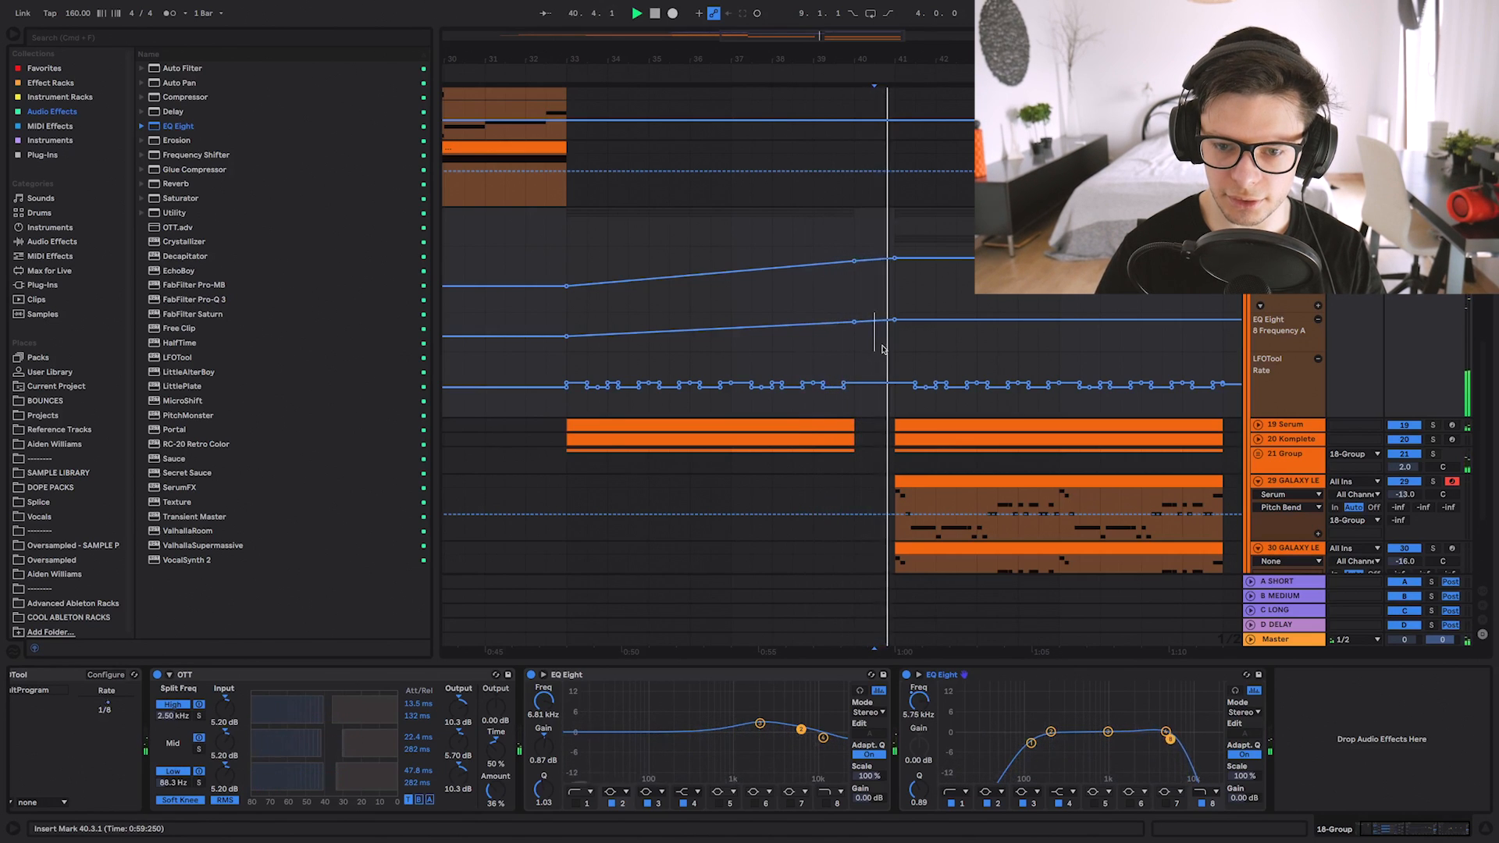
pyautogui.moveTo(936, 320); pyautogui.dragTo(936, 313)
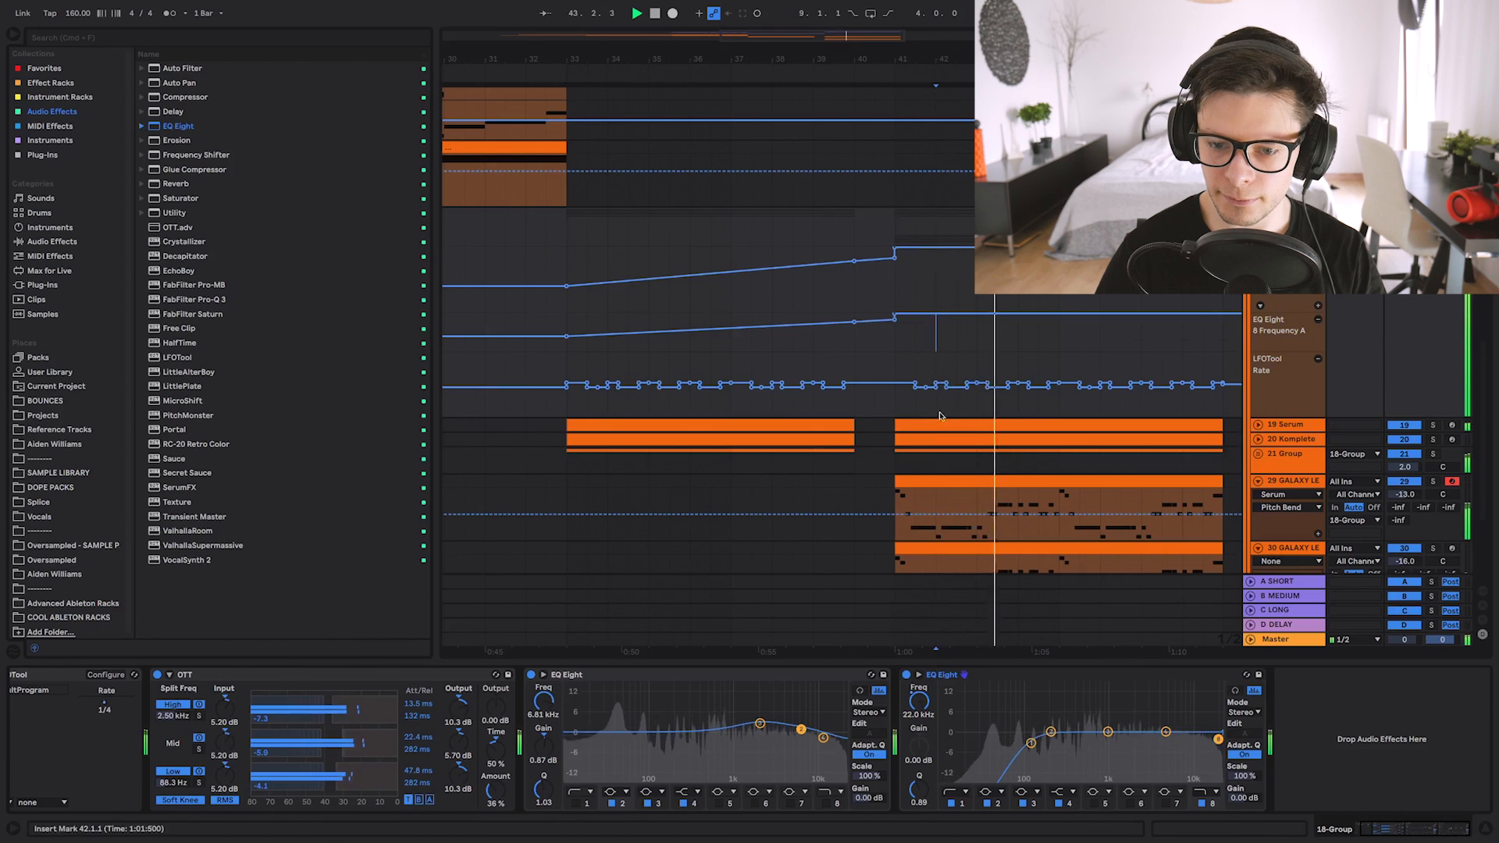
pyautogui.click(941, 674)
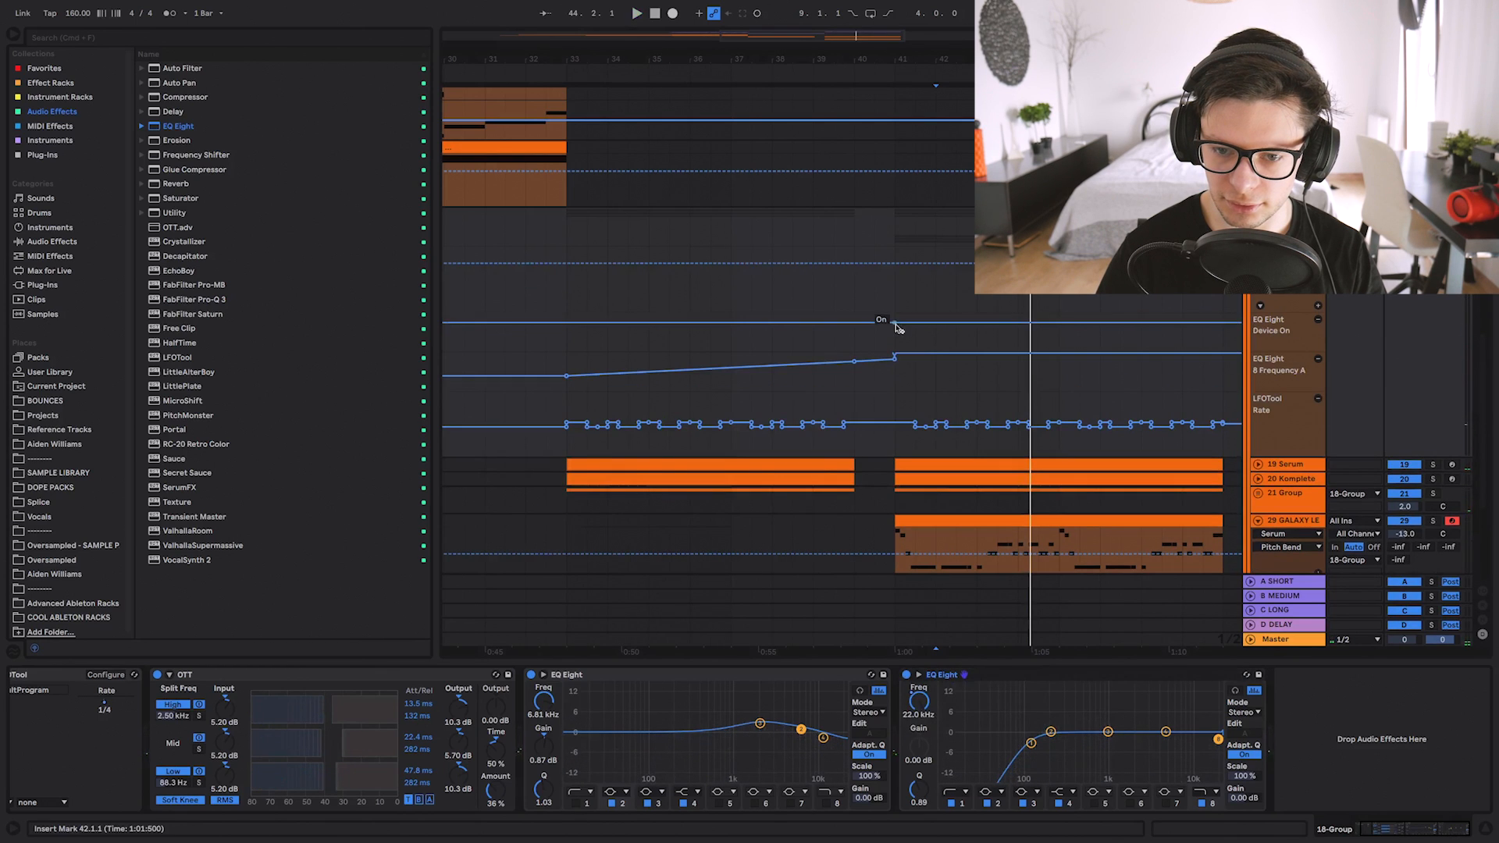
pyautogui.moveTo(915, 327); pyautogui.dragTo(915, 347)
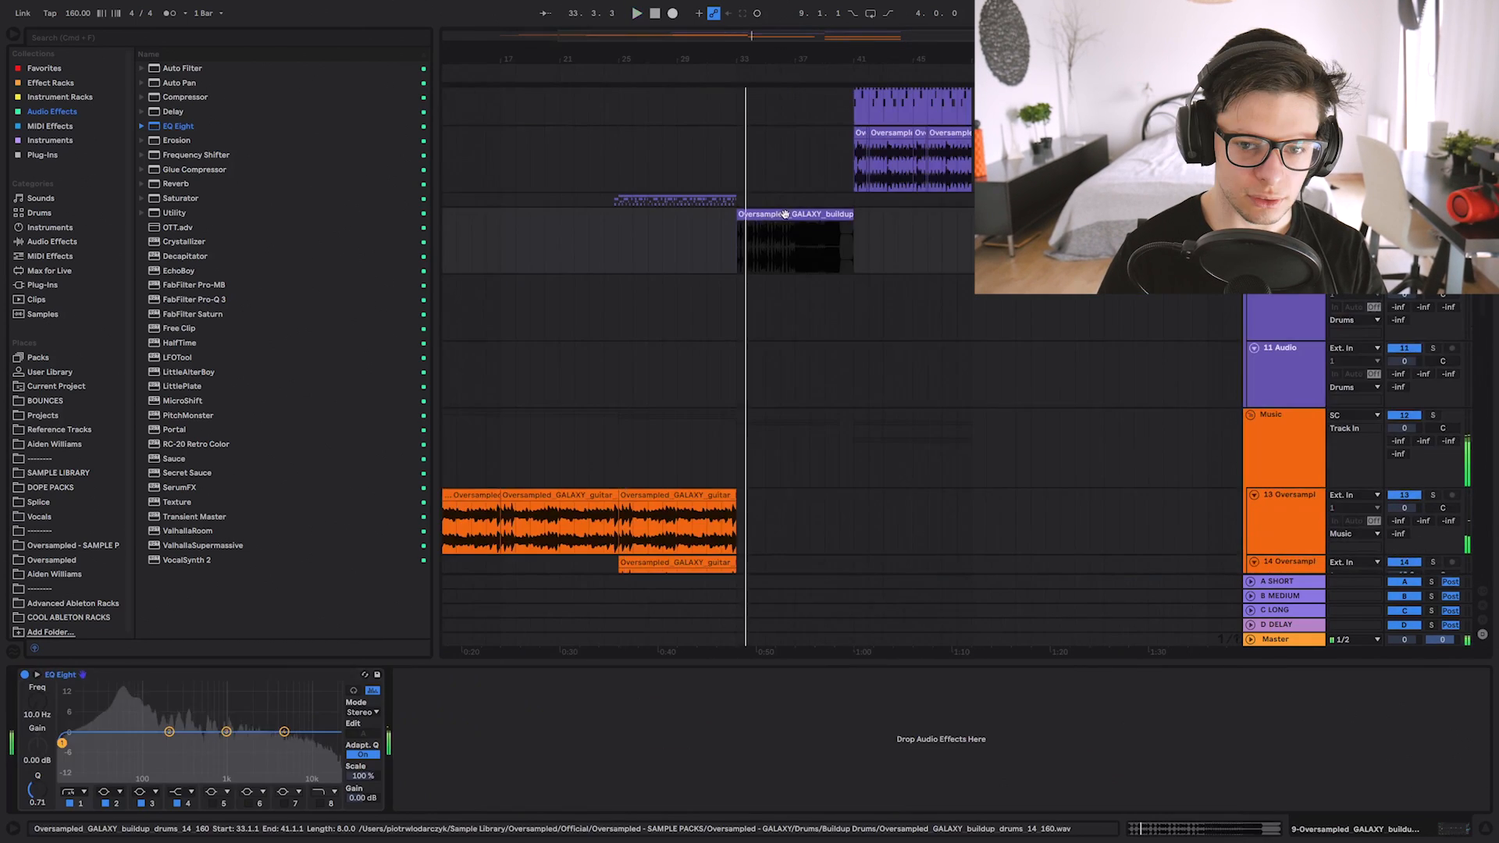
# Replace the buildup_drums_14_160 clip at 33.1.1 with Oversampled_GALAXY_buildup_drums_07_155.wav and remove its tail past bar 41.
pyautogui.rightClick(792, 211)
pyautogui.press('Escape')
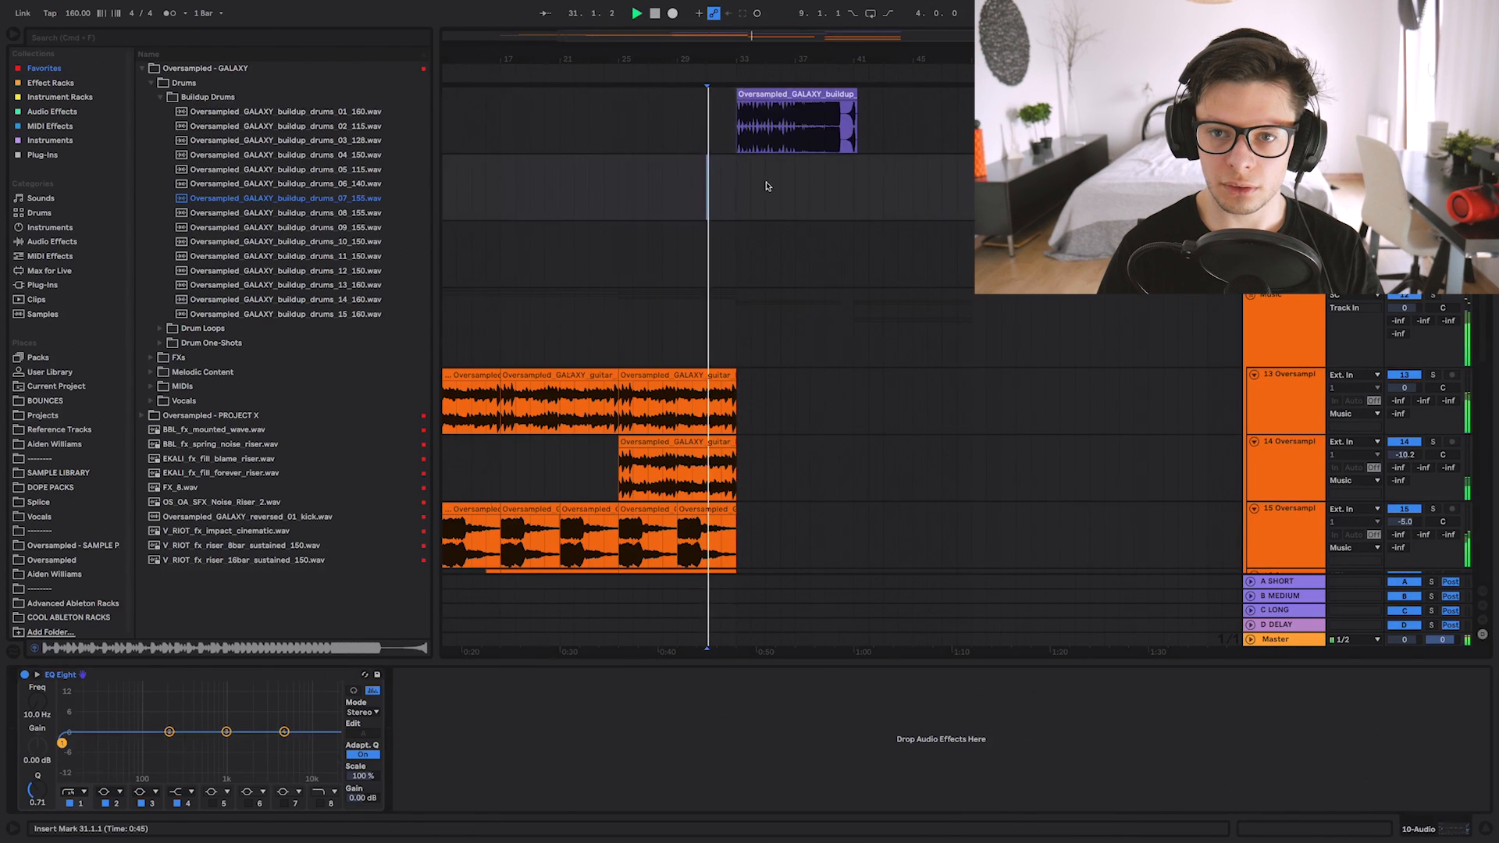
pyautogui.scroll(5, 799, 351)
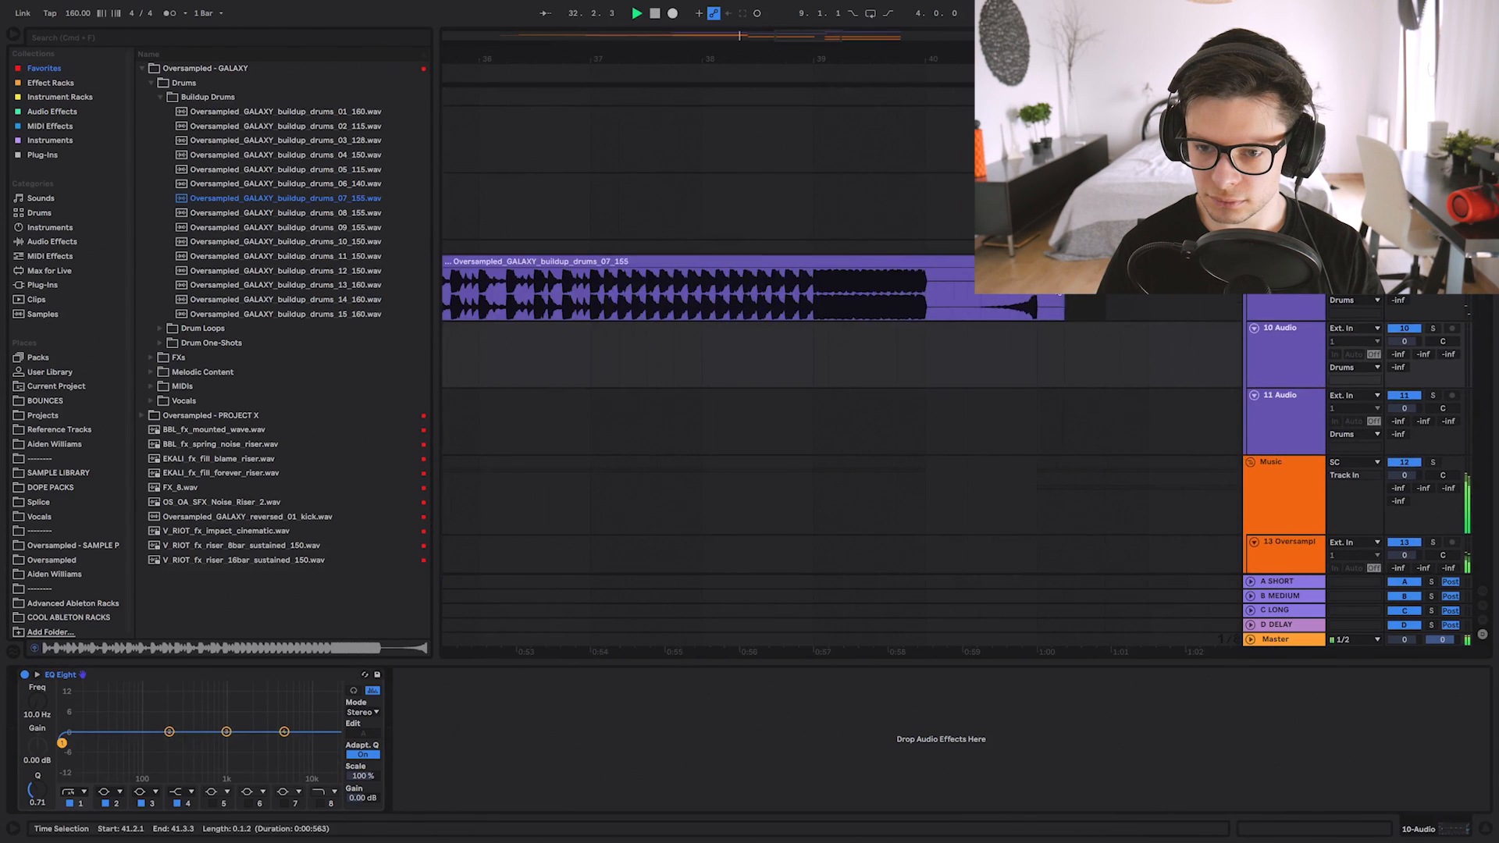
pyautogui.scroll(-3, 692, 355)
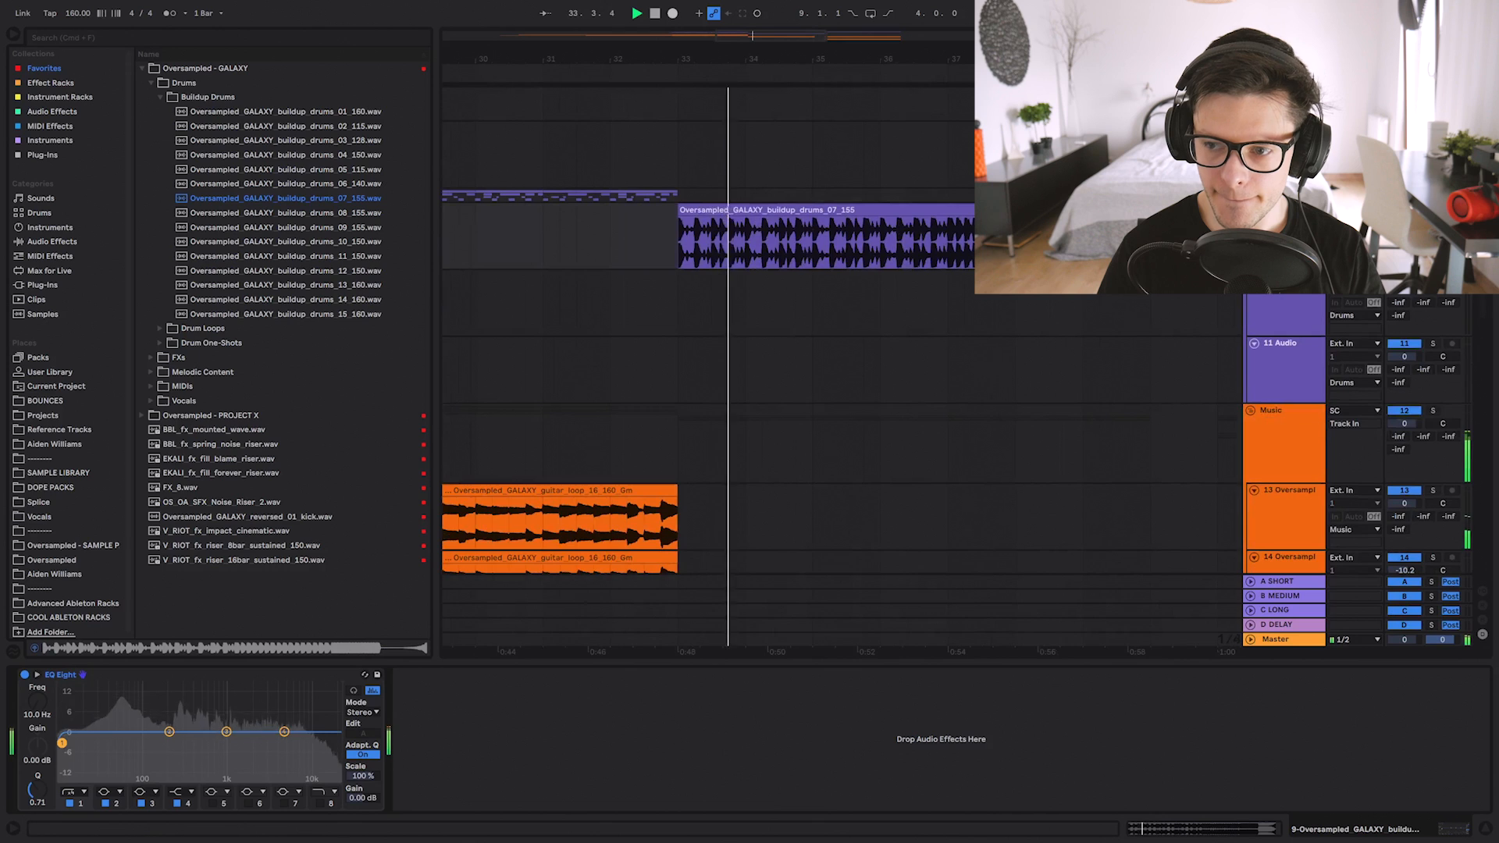
# Play the buildup from bar 33 and review the guitar, vocal, synth and group tracks under the new drums.
pyautogui.scroll(-2, 778, 347)
pyautogui.scroll(-3, 778, 347)
pyautogui.scroll(-2, 880, 445)
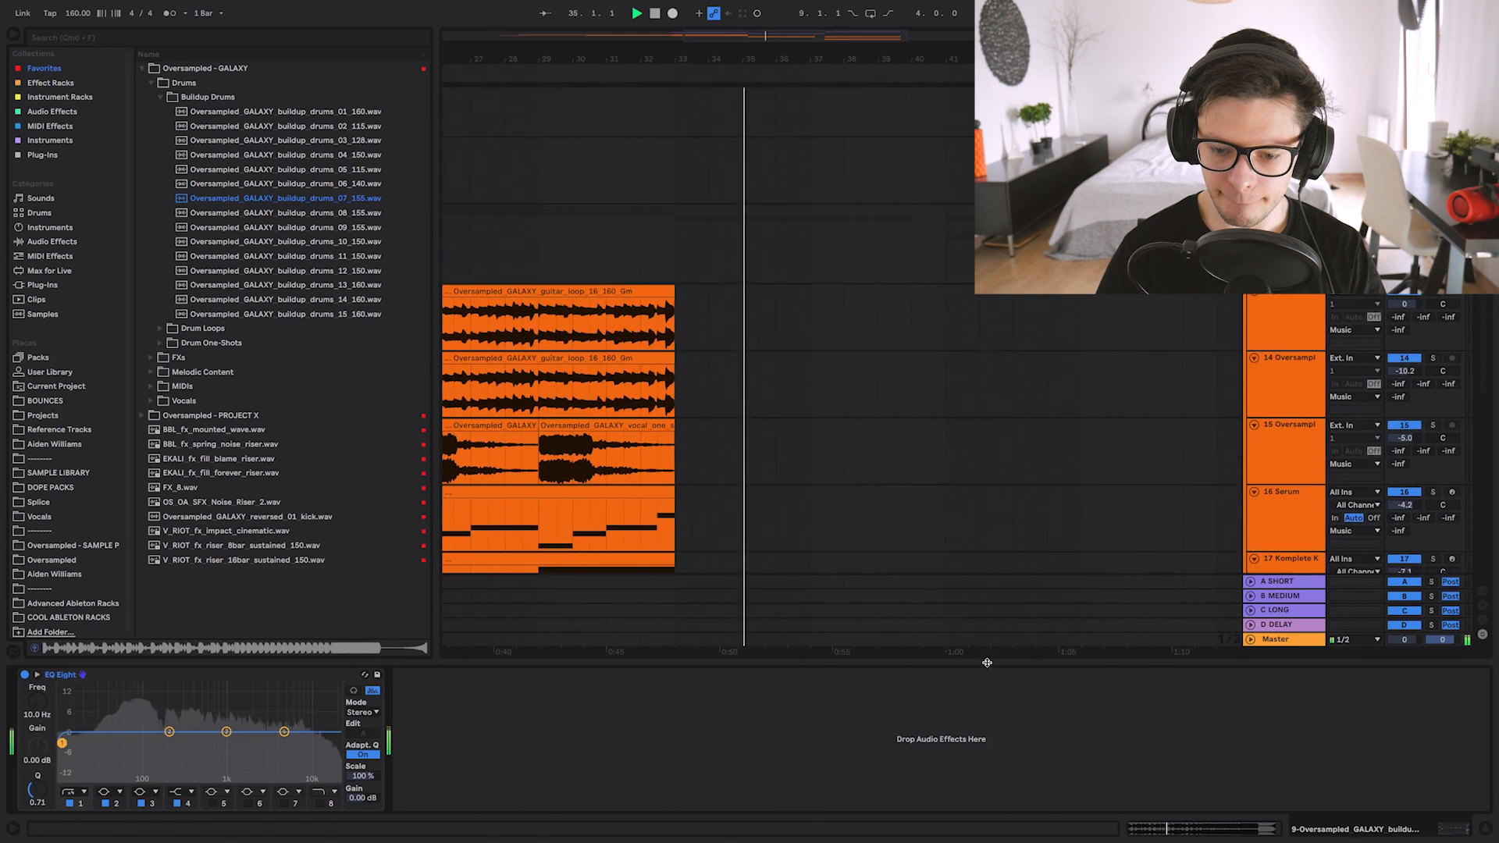
pyautogui.scroll(-3, 867, 566)
pyautogui.scroll(-2, 871, 414)
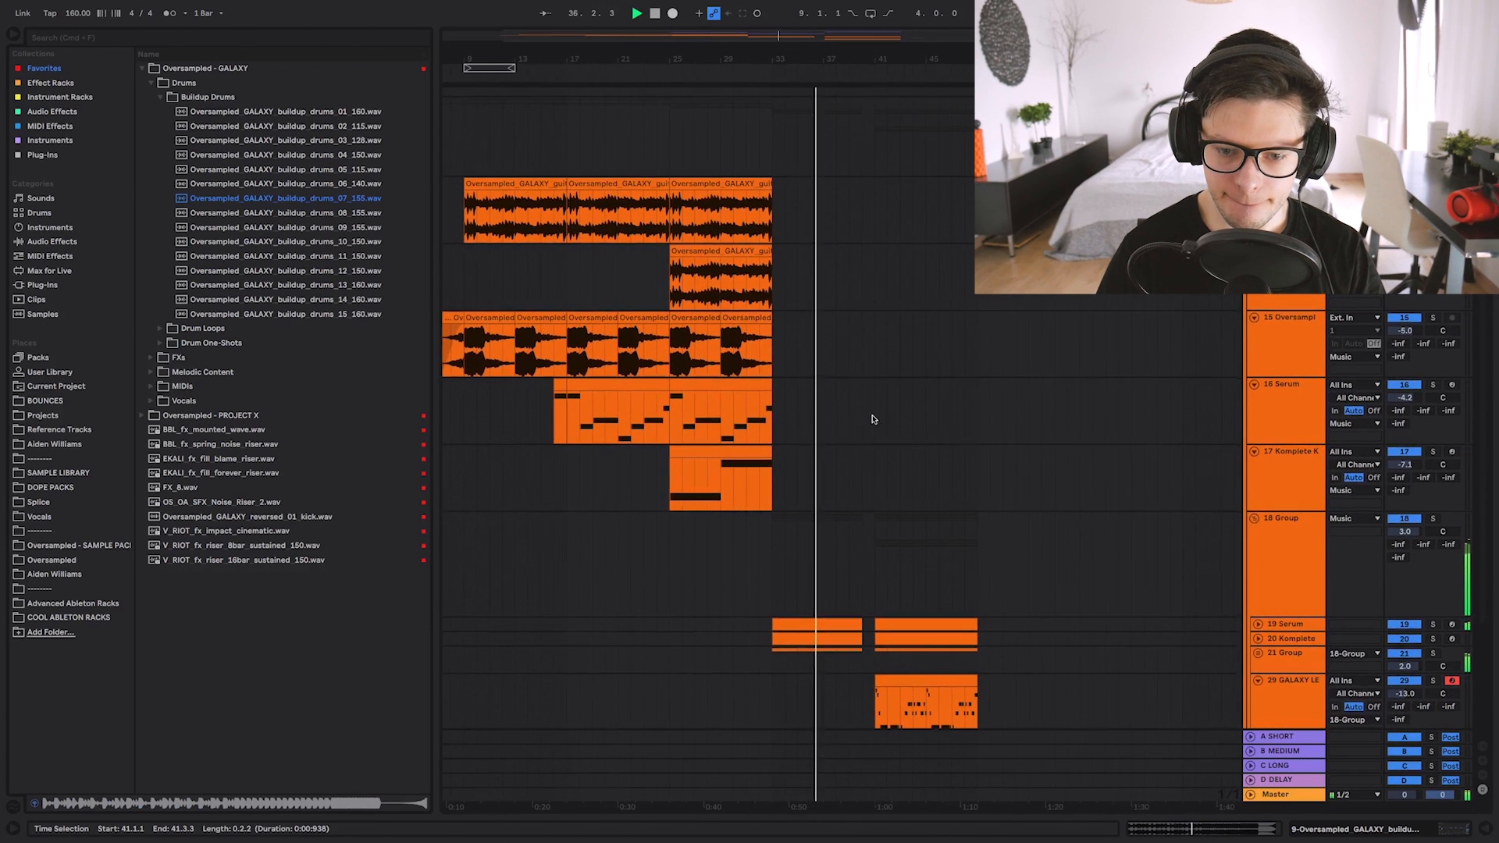
pyautogui.scroll(2, 851, 453)
pyautogui.scroll(-1, 839, 476)
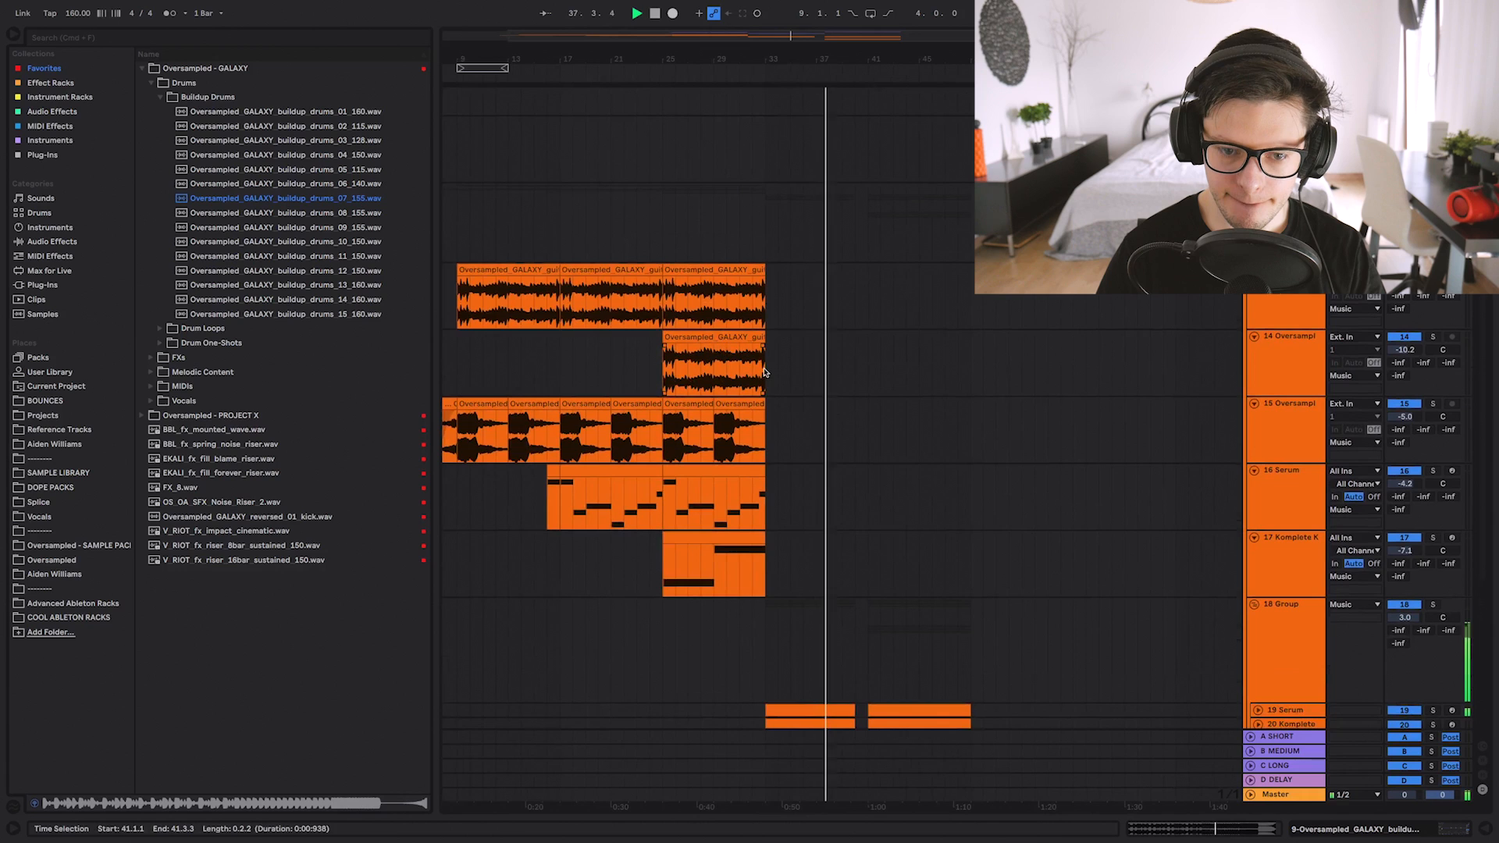
pyautogui.scroll(-4, 857, 361)
pyautogui.scroll(3, 836, 465)
pyautogui.hscroll(-1, 836, 465)
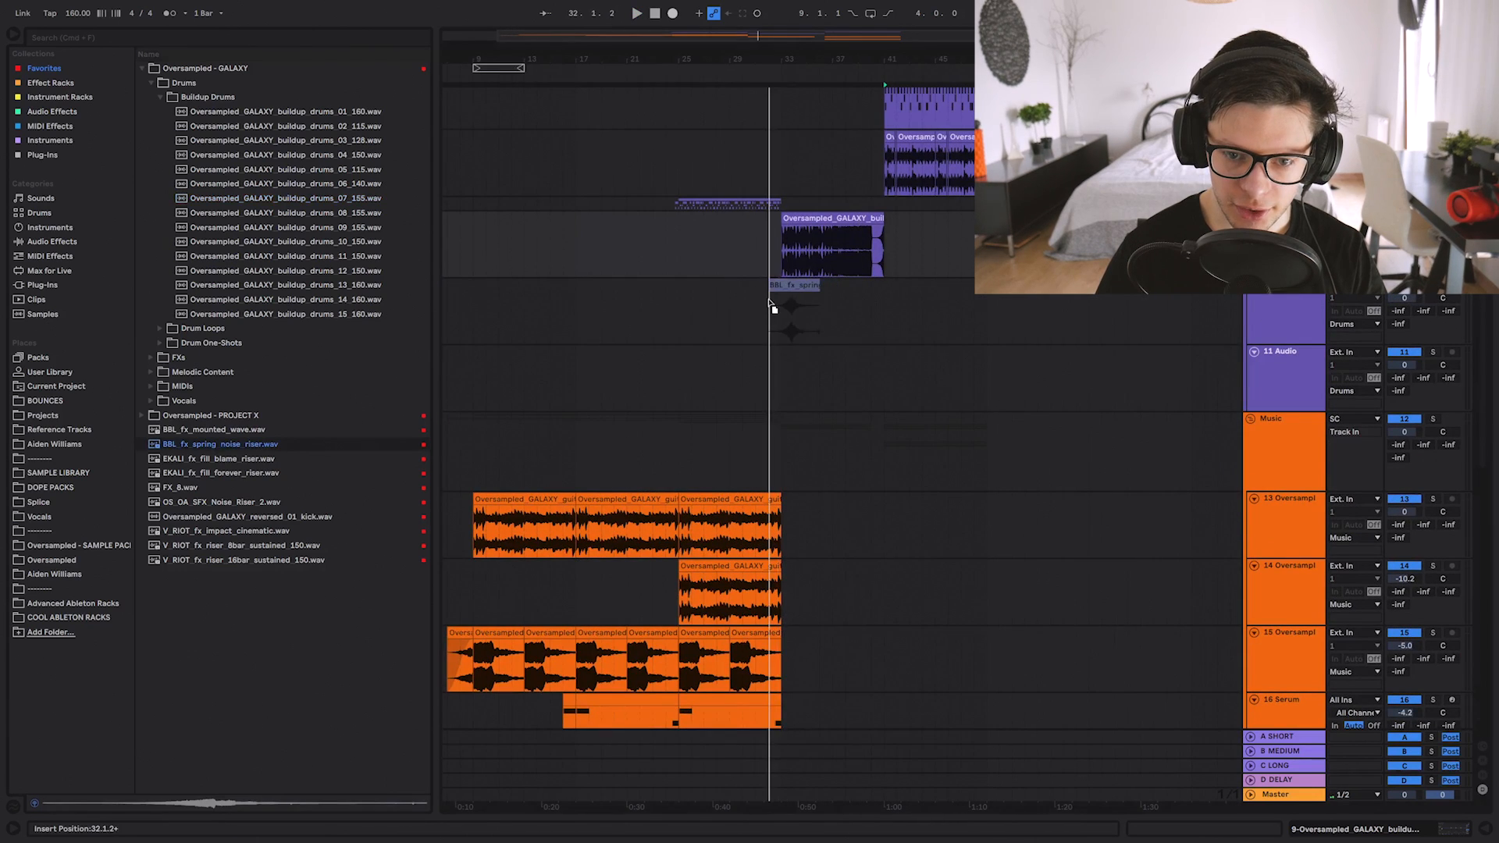
# Place OS_OA_SFX_Noise_Riser_2.wav on the empty track 10 ahead of bar 33, with warping off.
pyautogui.scroll(2, 773, 301)
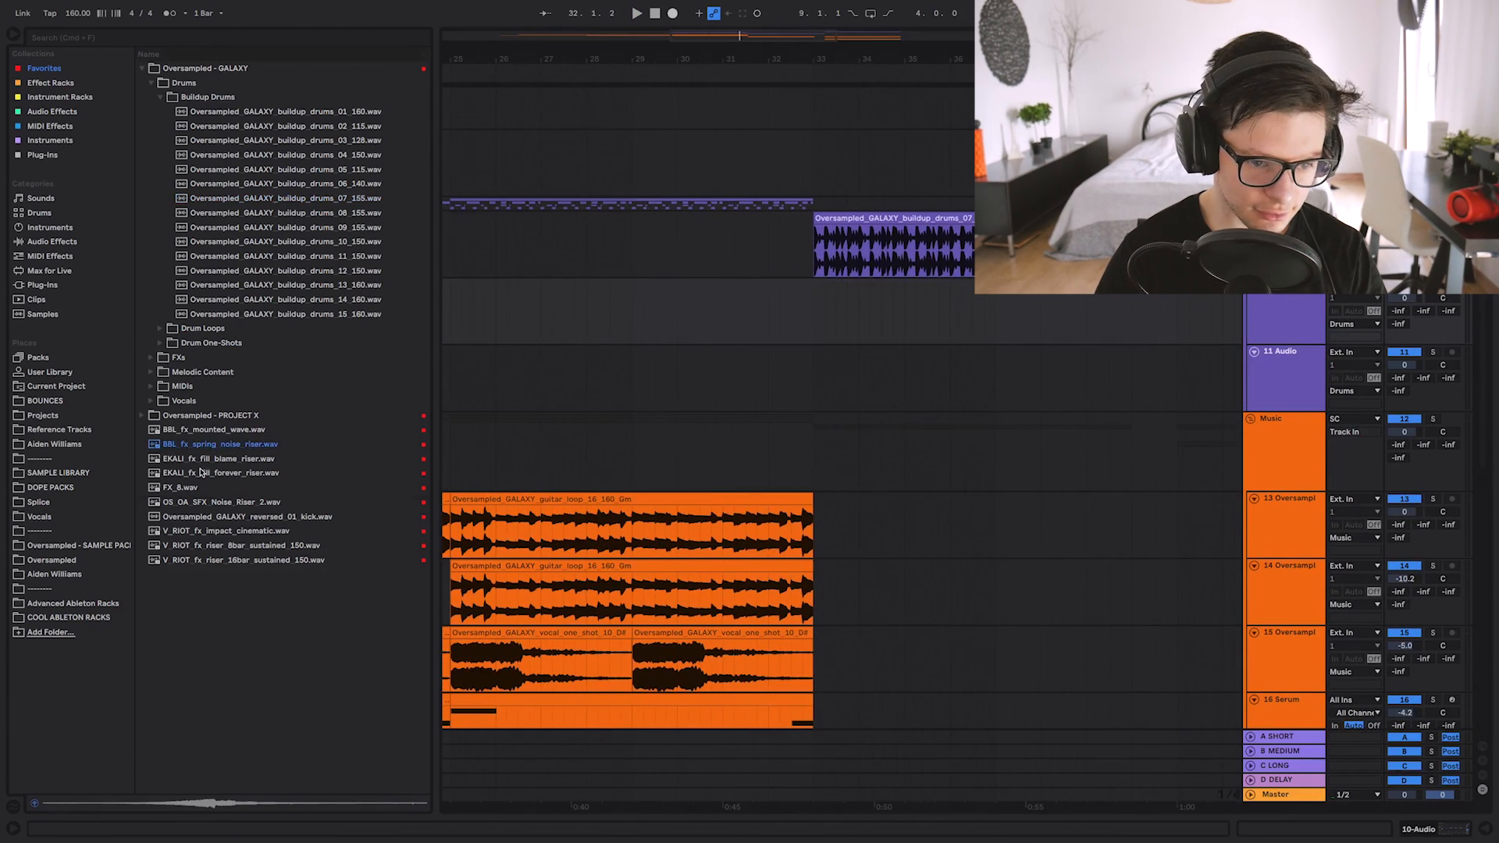
pyautogui.moveTo(203, 502); pyautogui.dragTo(741, 321)
pyautogui.doubleClick(740, 318)
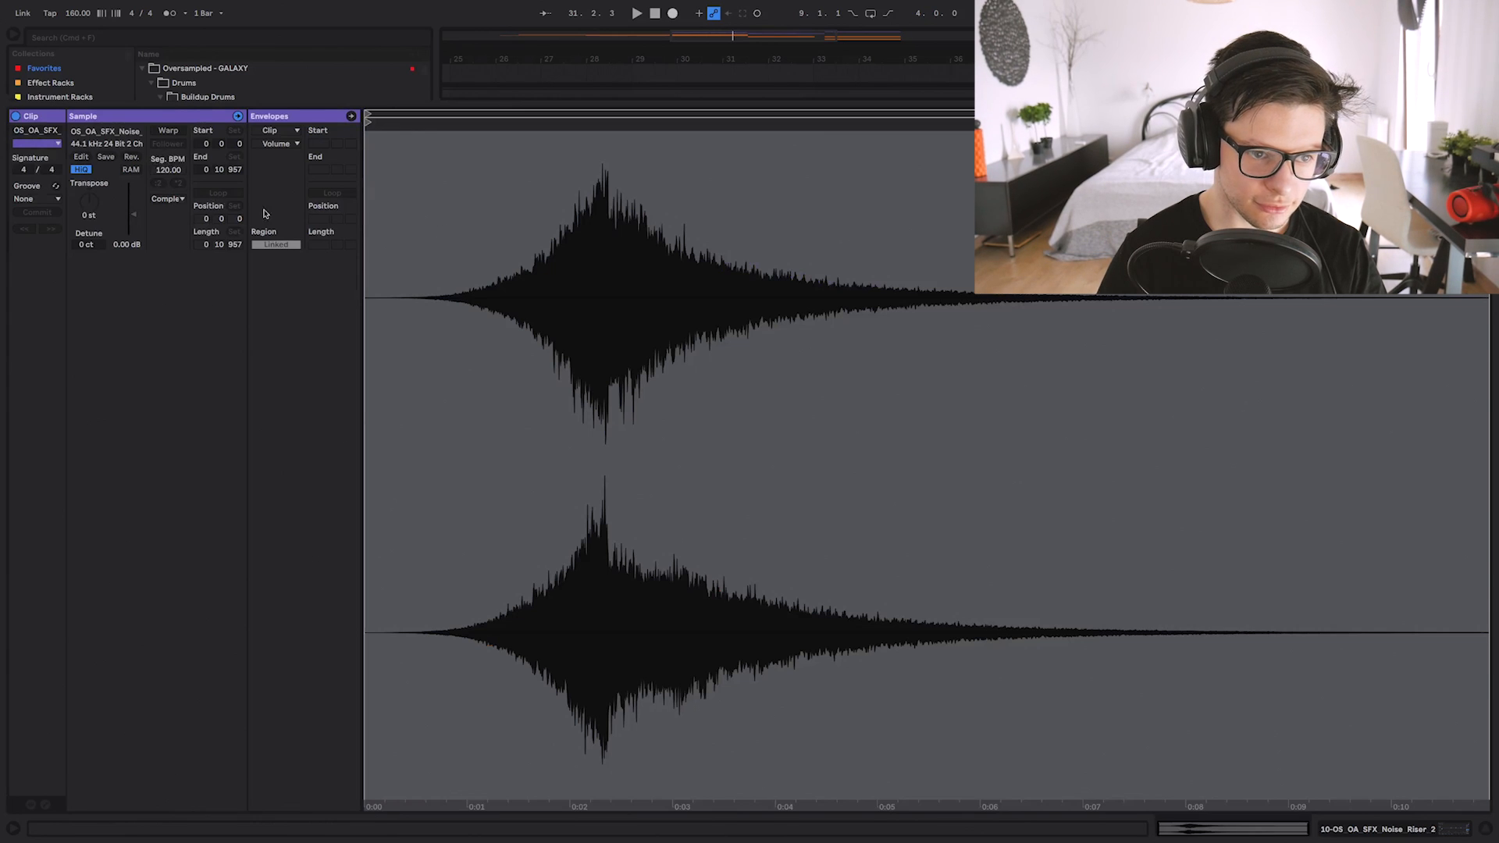
pyautogui.press('super+alt+l')
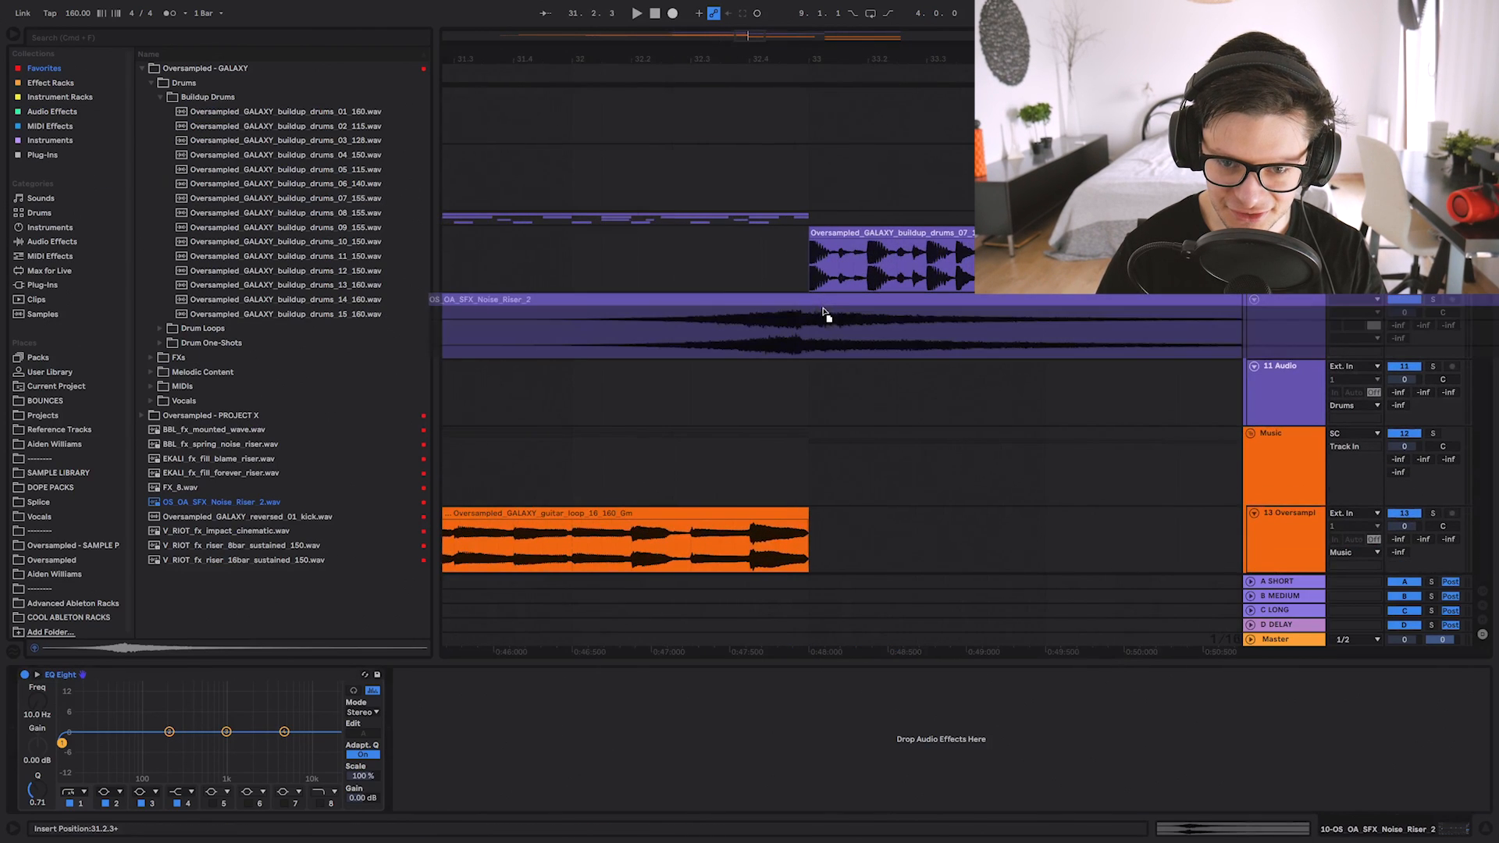
# Audition the noise riser, shift its peak onto bar 33, and set the track 10 volume to -18.0 dB.
pyautogui.press('space')
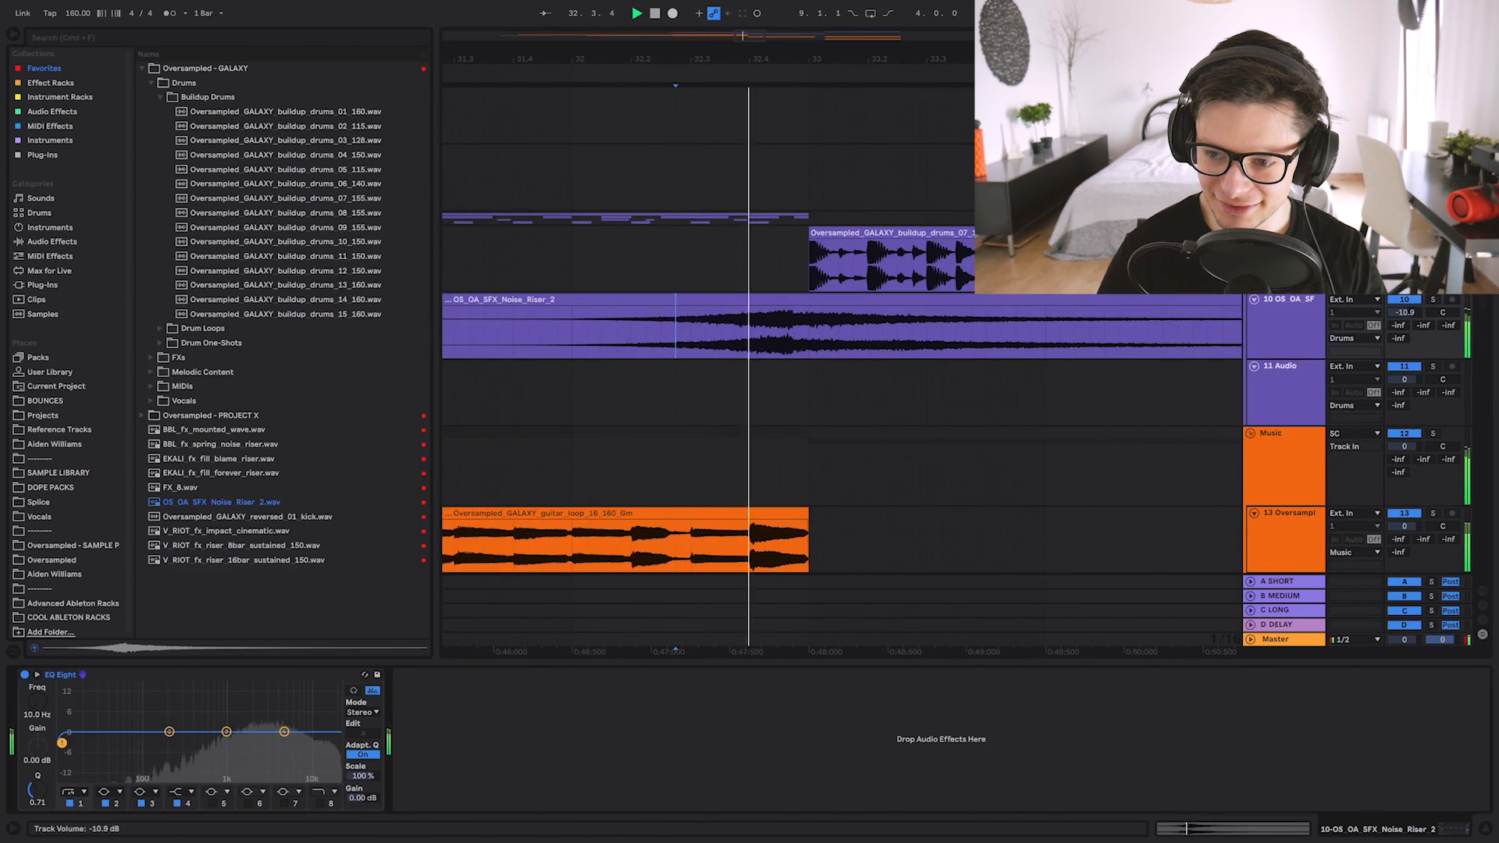
pyautogui.press('space')
pyautogui.moveTo(859, 302); pyautogui.dragTo(880, 309)
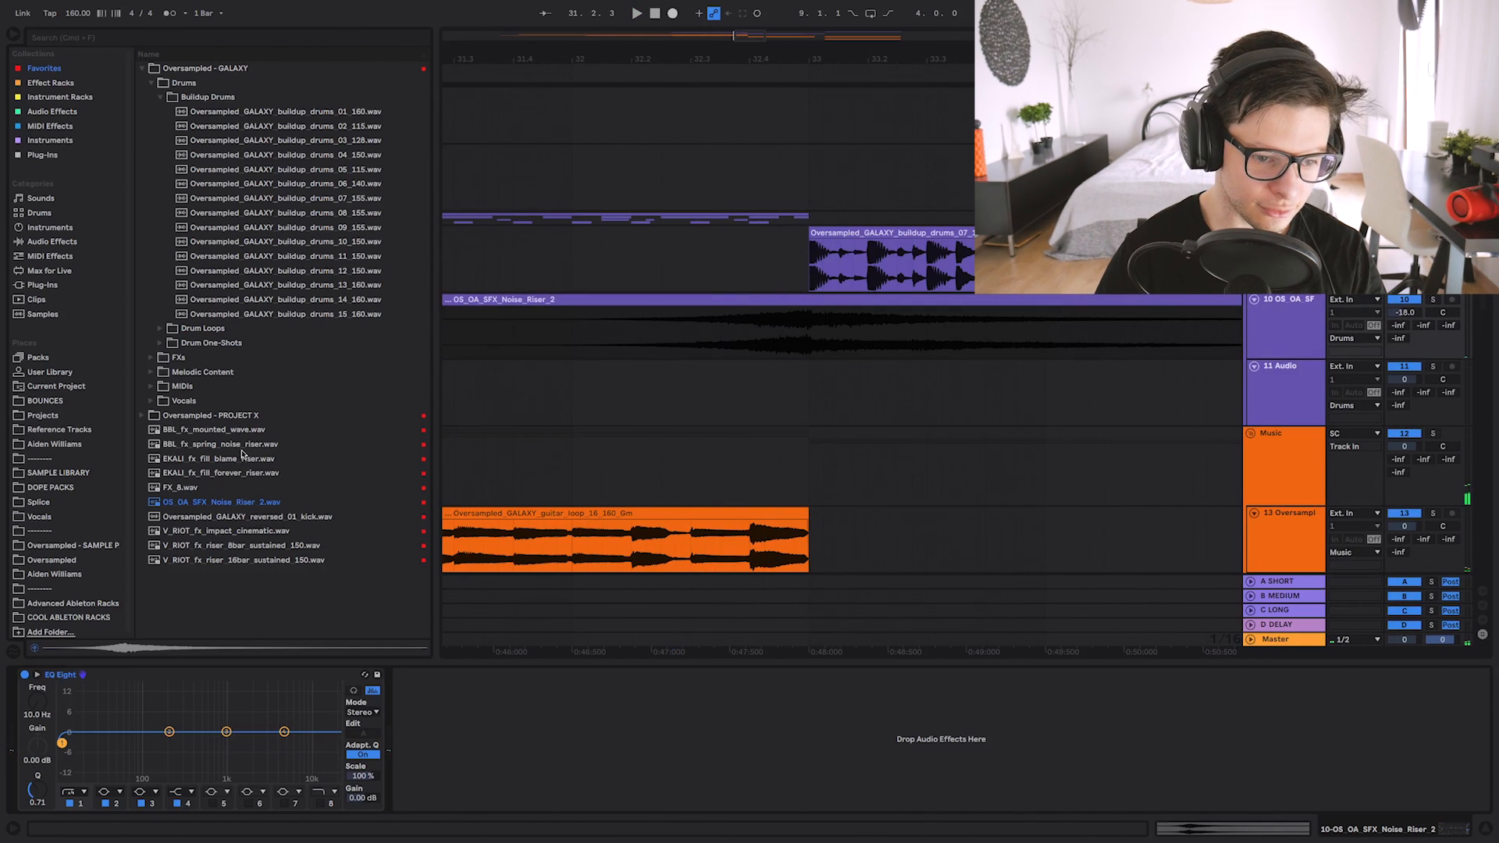
# Place V_RIOT_fx_impact_cinematic.wav on track 11 with its hit at bar 33 and set the track volume to -8.8 dB.
pyautogui.press('space')
pyautogui.moveTo(226, 531); pyautogui.dragTo(705, 390)
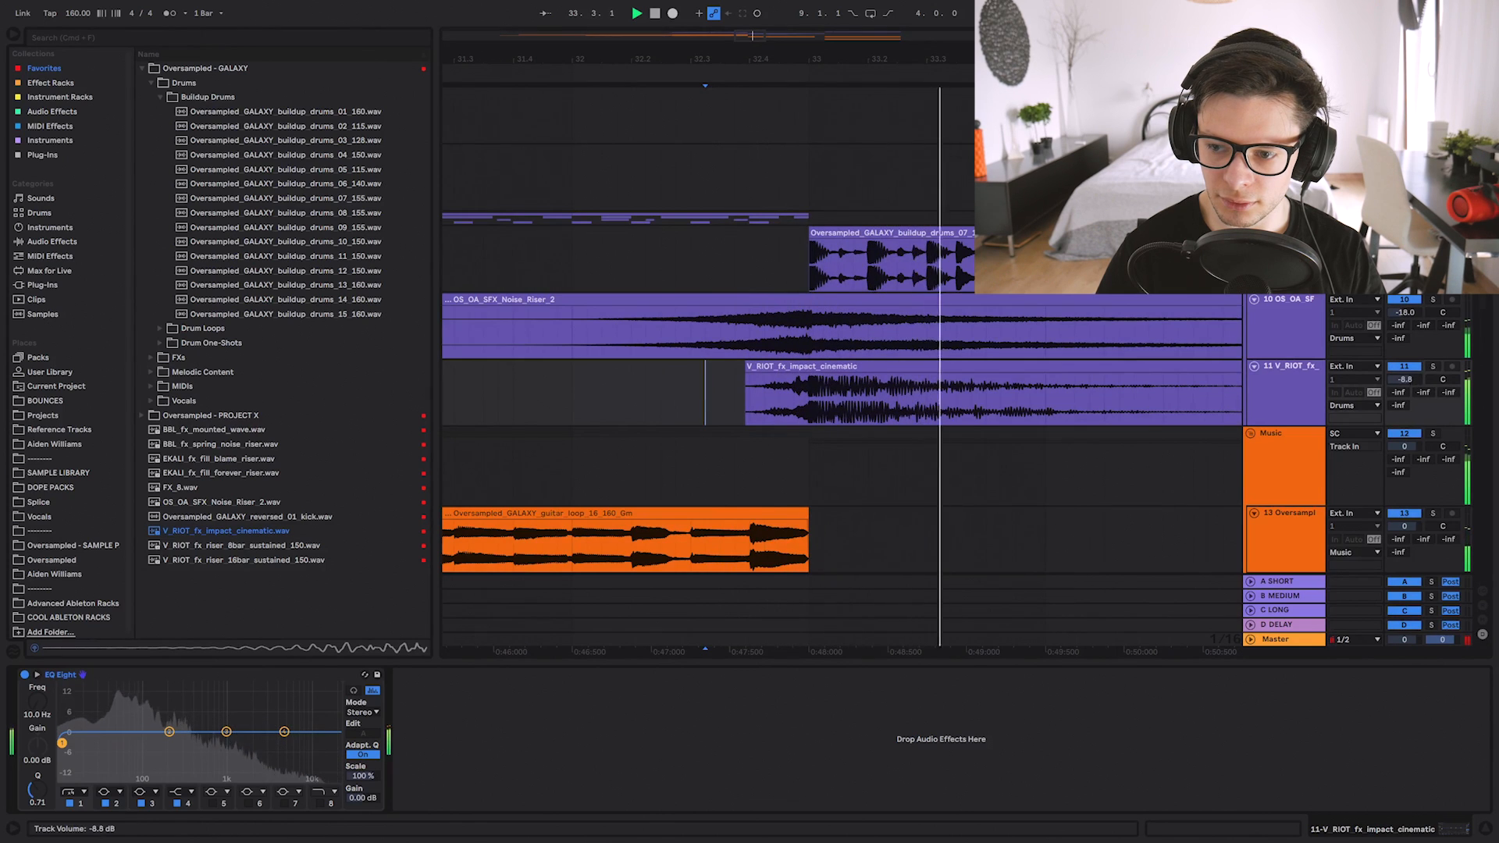
pyautogui.scroll(-2, 981, 346)
pyautogui.scroll(-5, 980, 346)
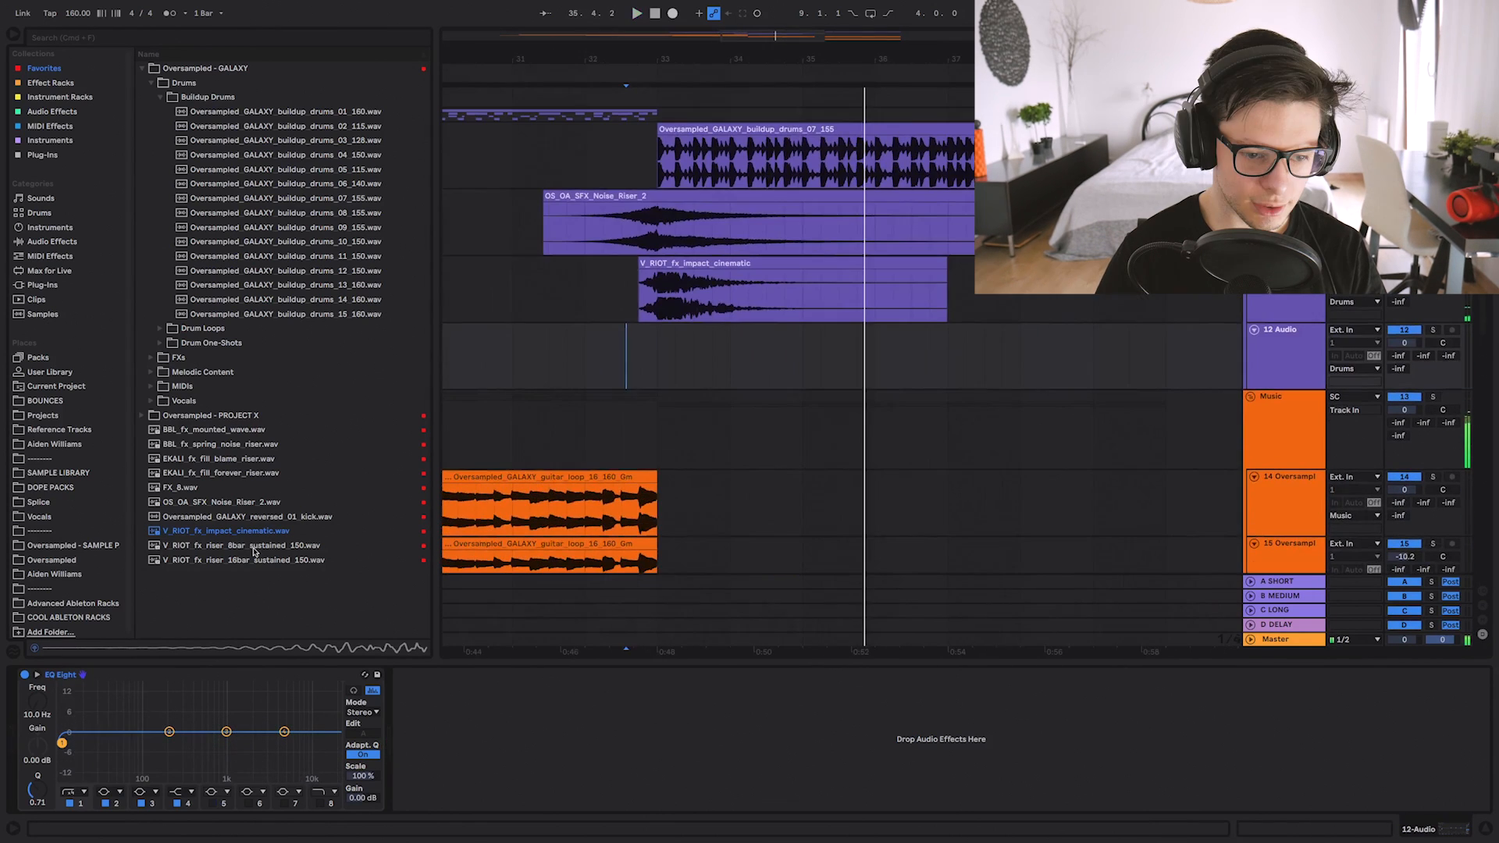
# Place V_RIOT_fx_riser_8bar_sustained_150.wav on track 12 from bar 33 and audition it in the buildup.
pyautogui.moveTo(256, 545); pyautogui.dragTo(663, 365)
pyautogui.scroll(-4, 668, 366)
pyautogui.scroll(3, 684, 366)
pyautogui.press('space')
pyautogui.scroll(3, 695, 375)
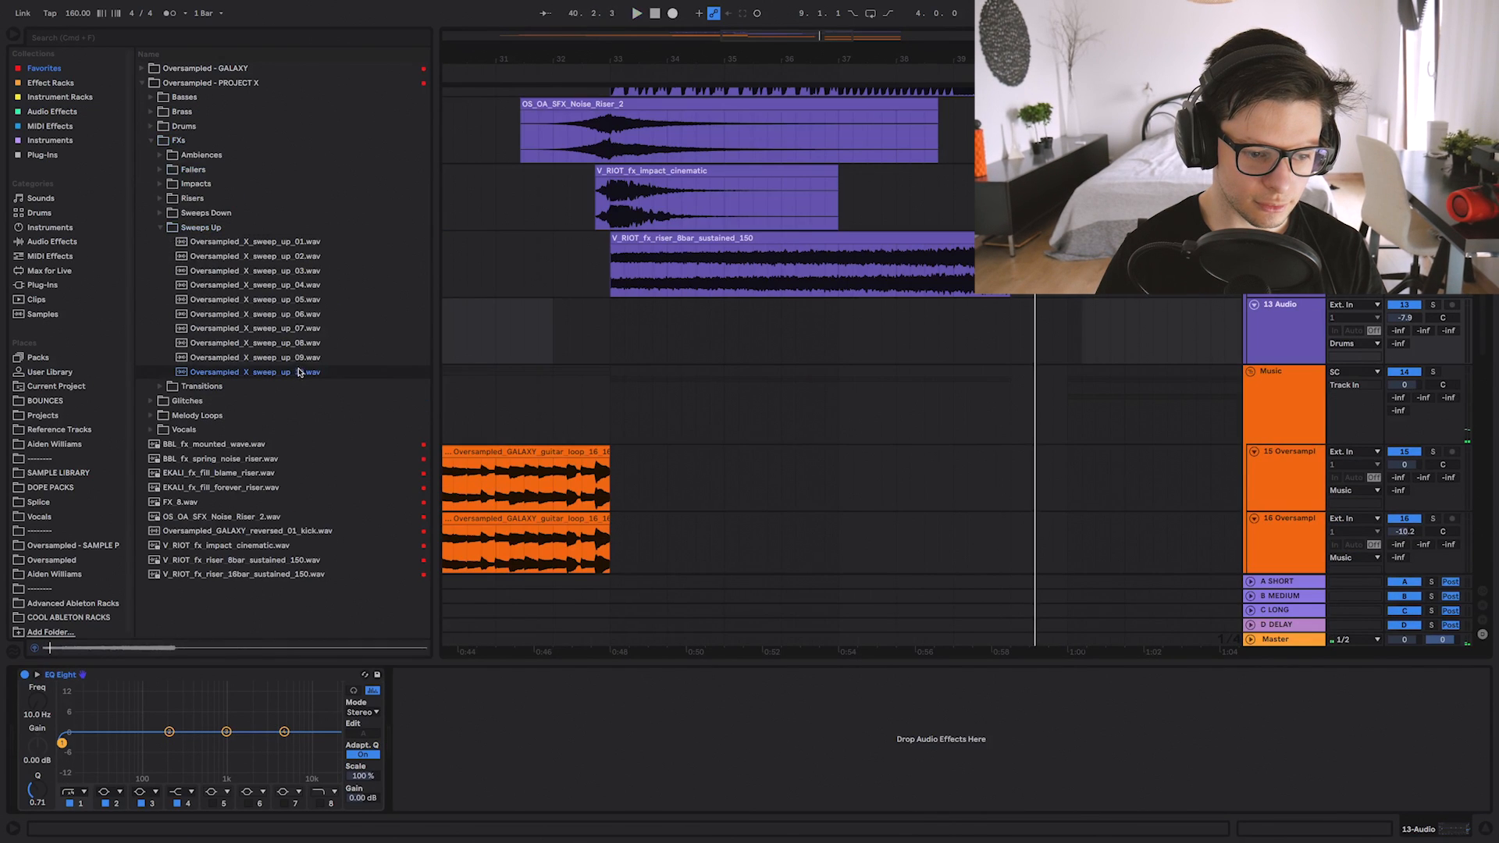
# Place Oversampled_X_sweep_up_10.wav on track 13 from bar 33 to bar 40 and set its volume to -13.8 dB.
pyautogui.moveTo(299, 372); pyautogui.dragTo(613, 328)
pyautogui.press('space')
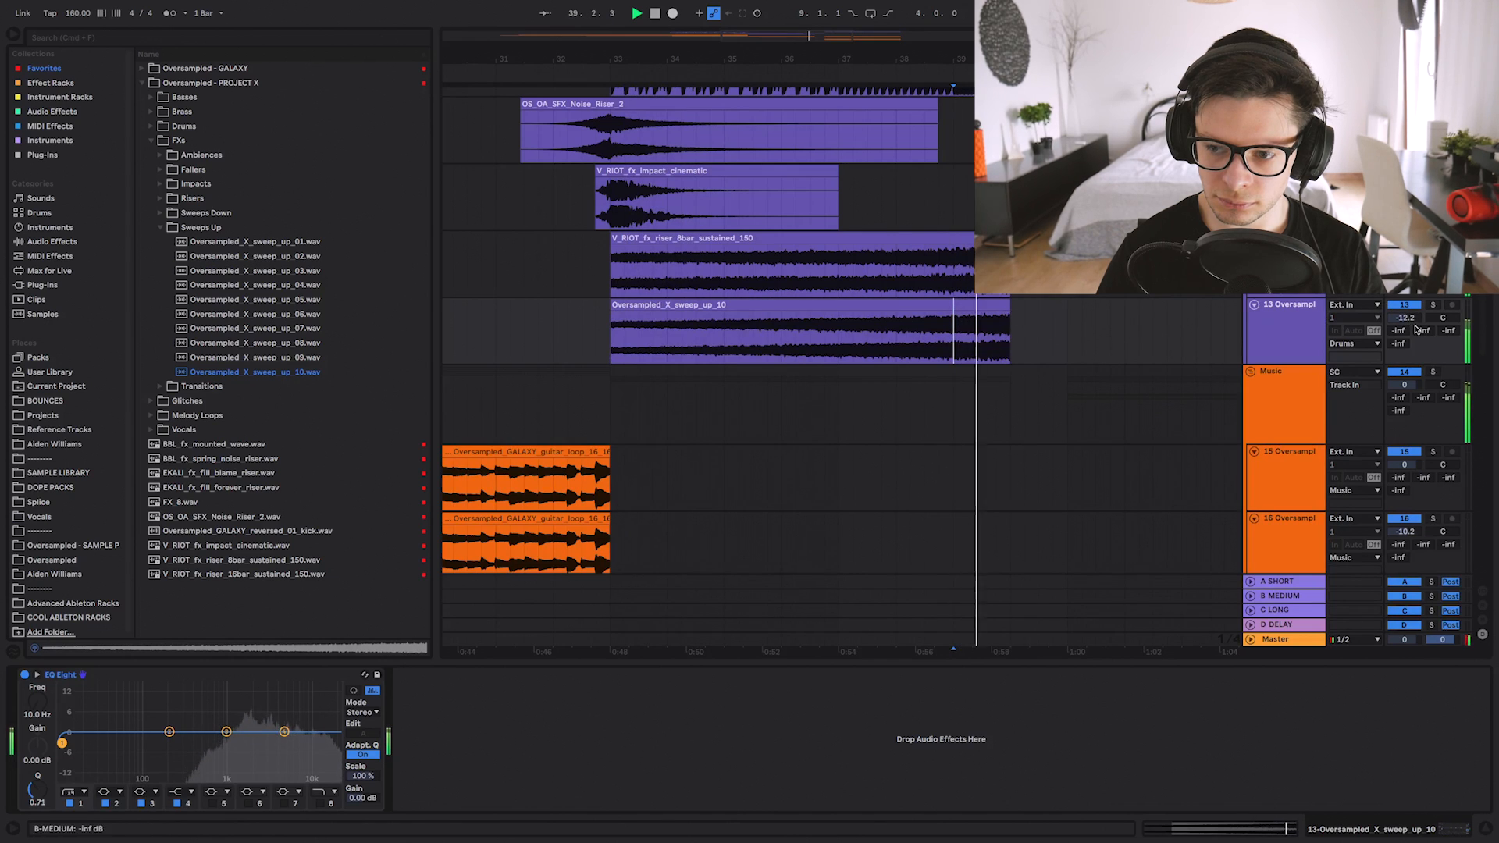
pyautogui.moveTo(1404, 318); pyautogui.dragTo(1413, 328)
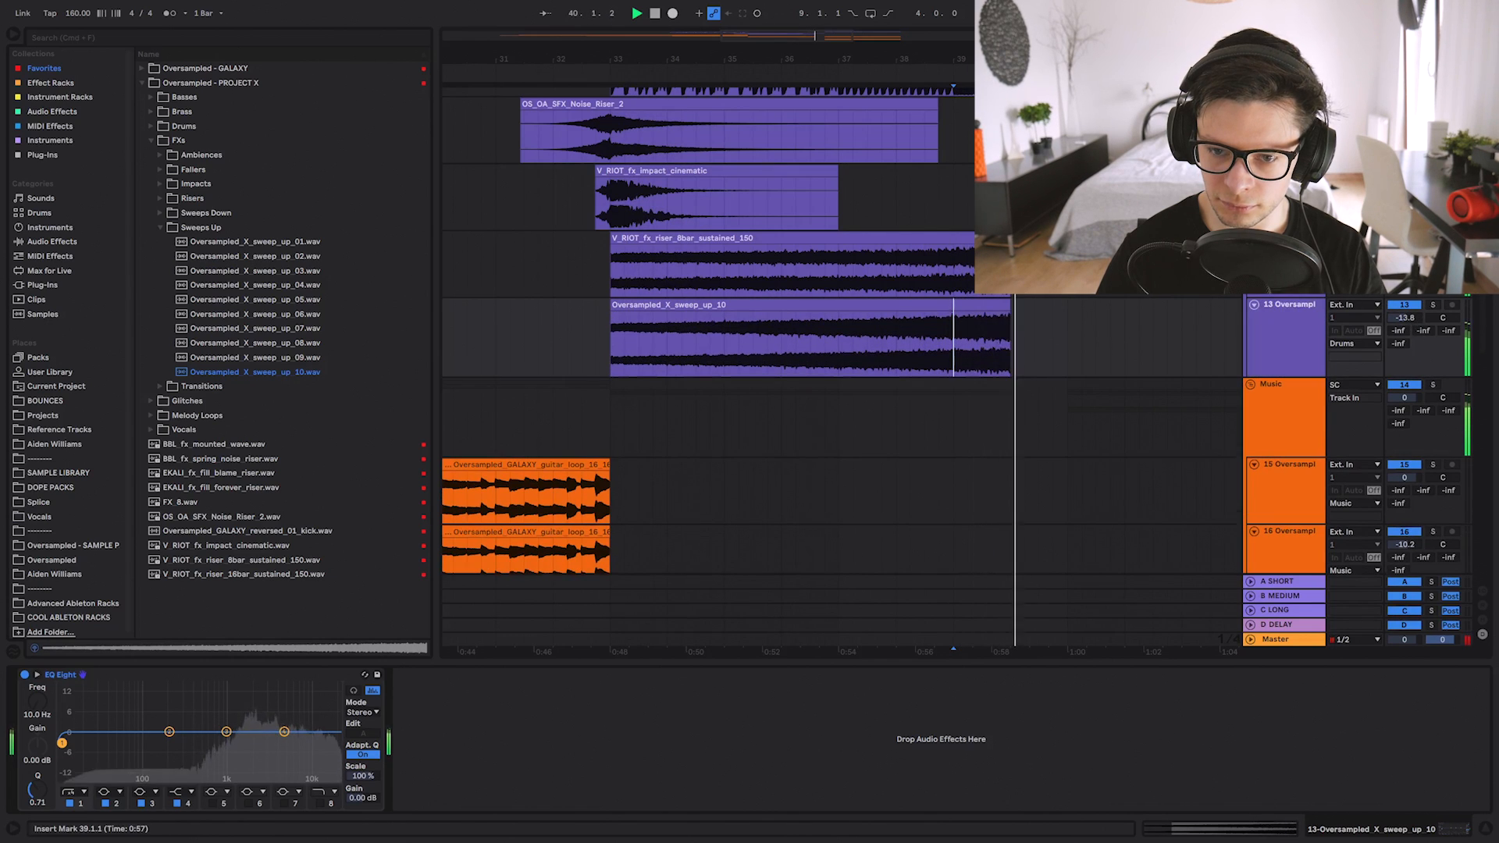
# Replace the riser on track 12 with Oversampled_X_riser_12_150_F.wav at 33.1.1, transposed by 4 st, and check it in playback.
pyautogui.click(162, 198)
pyautogui.click(339, 358)
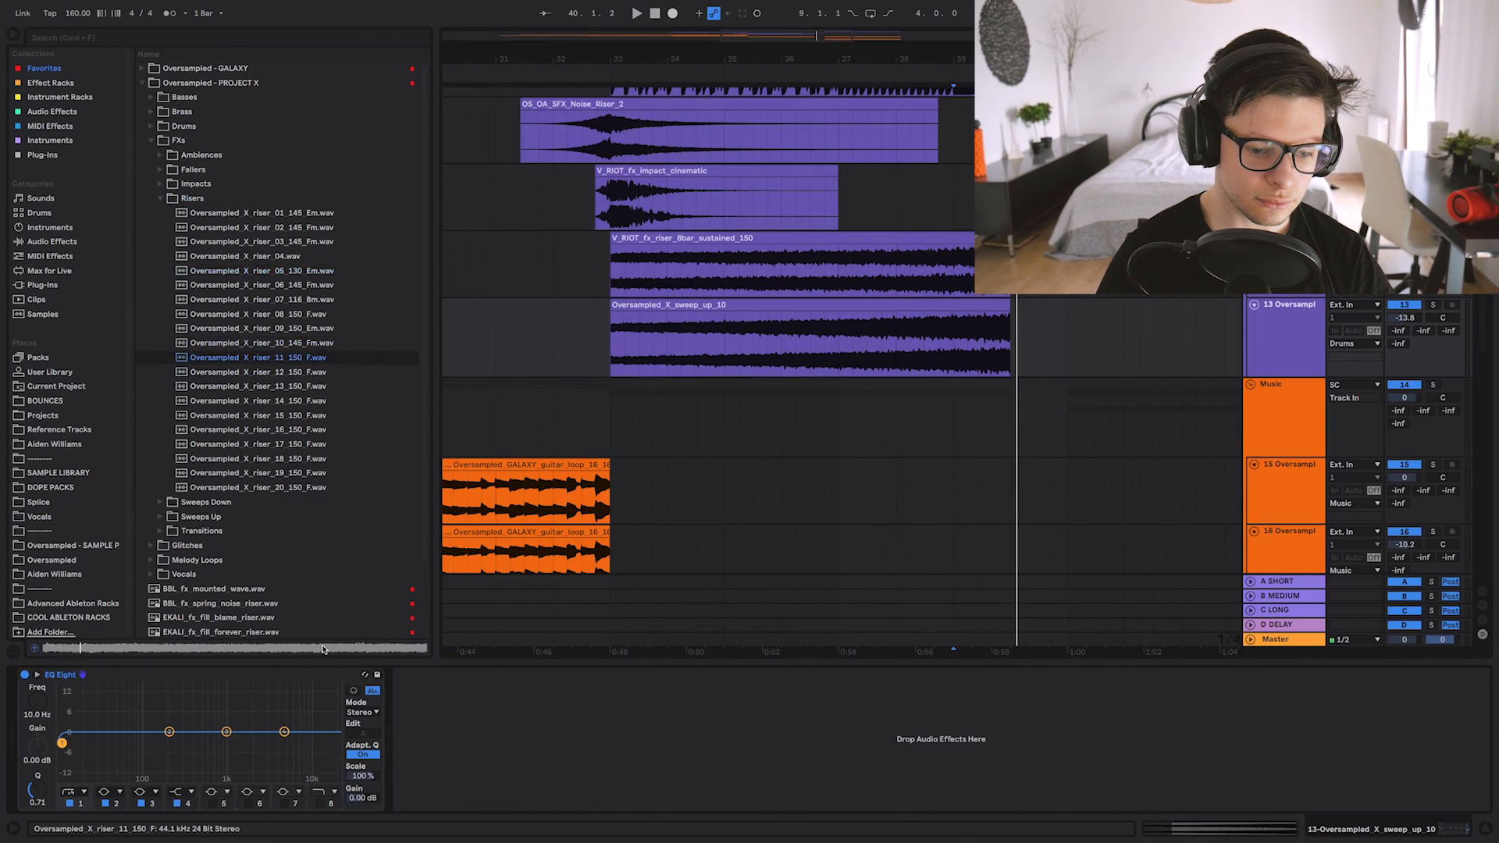
pyautogui.press('Down')
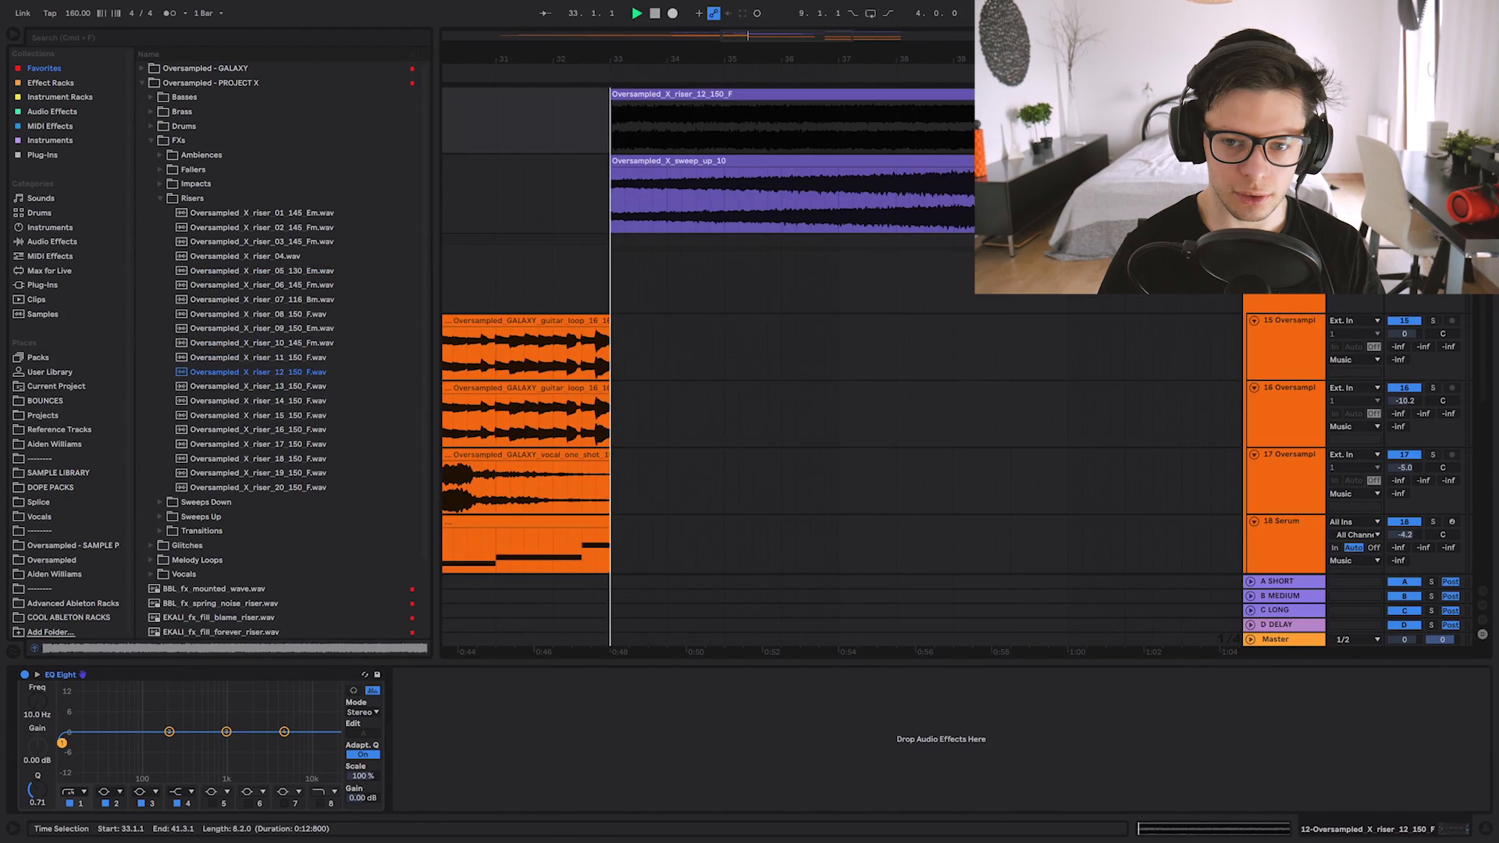
pyautogui.press('space')
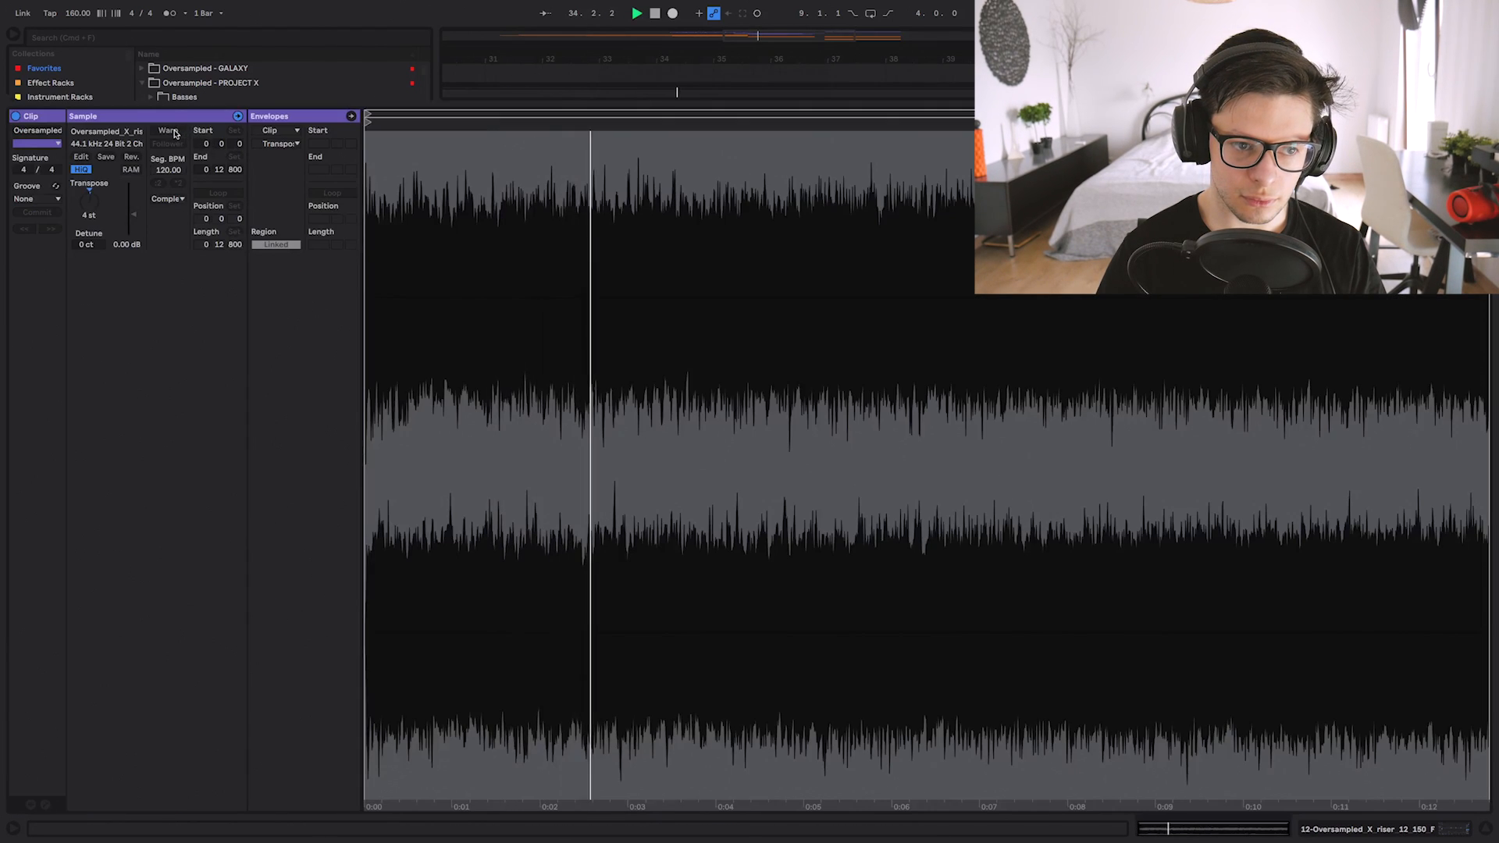
pyautogui.hotkey('shift', 'Tab')
pyautogui.moveTo(987, 94); pyautogui.dragTo(999, 93)
pyautogui.click(918, 133)
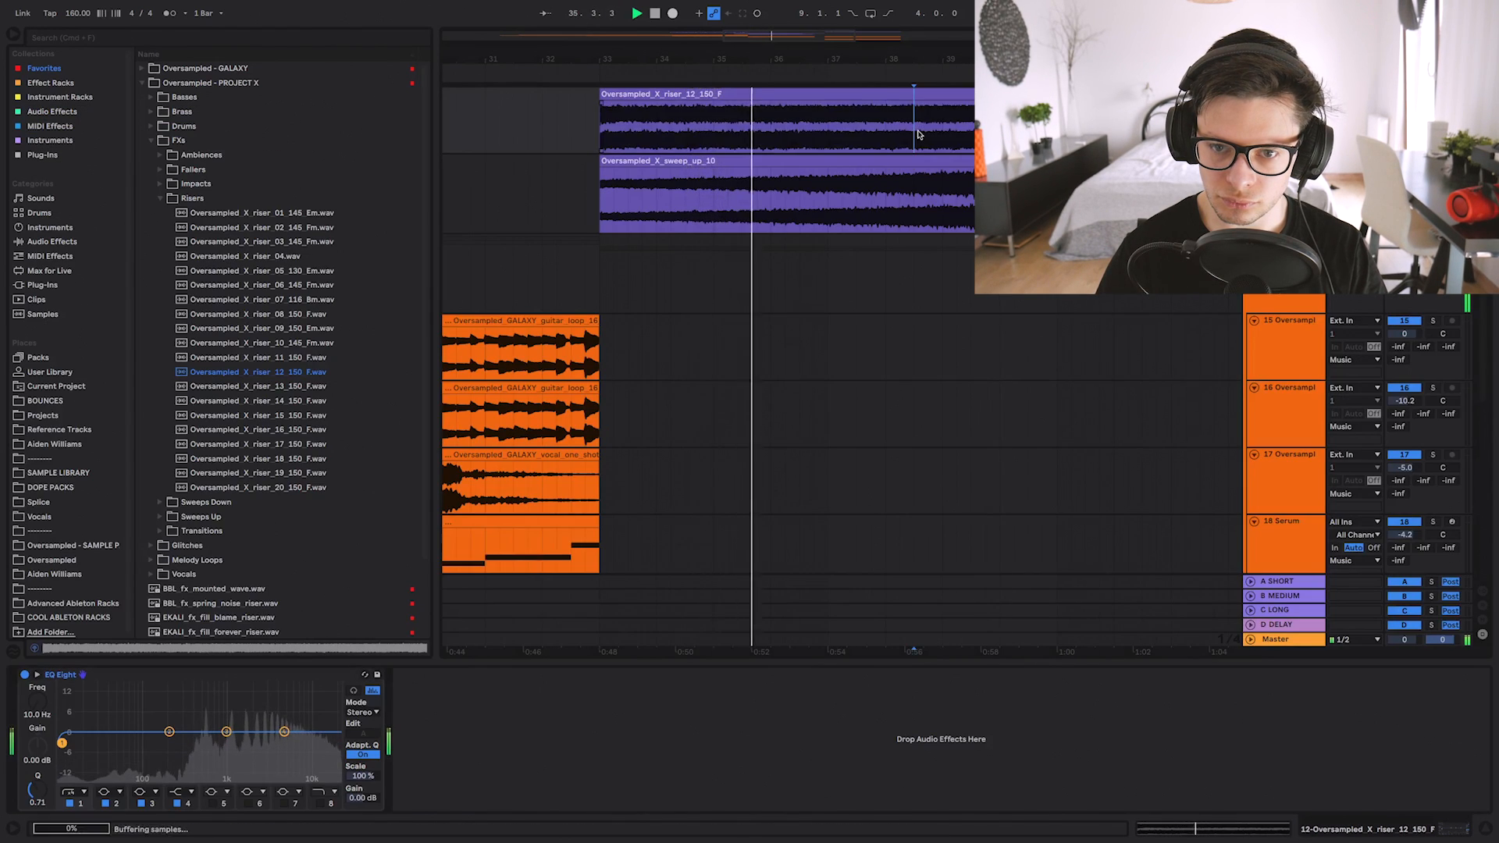
# Extend the 19 Komplete K clip and the track 17 vocal one-shots across the buildup from bar 33 to bar 40.
pyautogui.scroll(3, 918, 134)
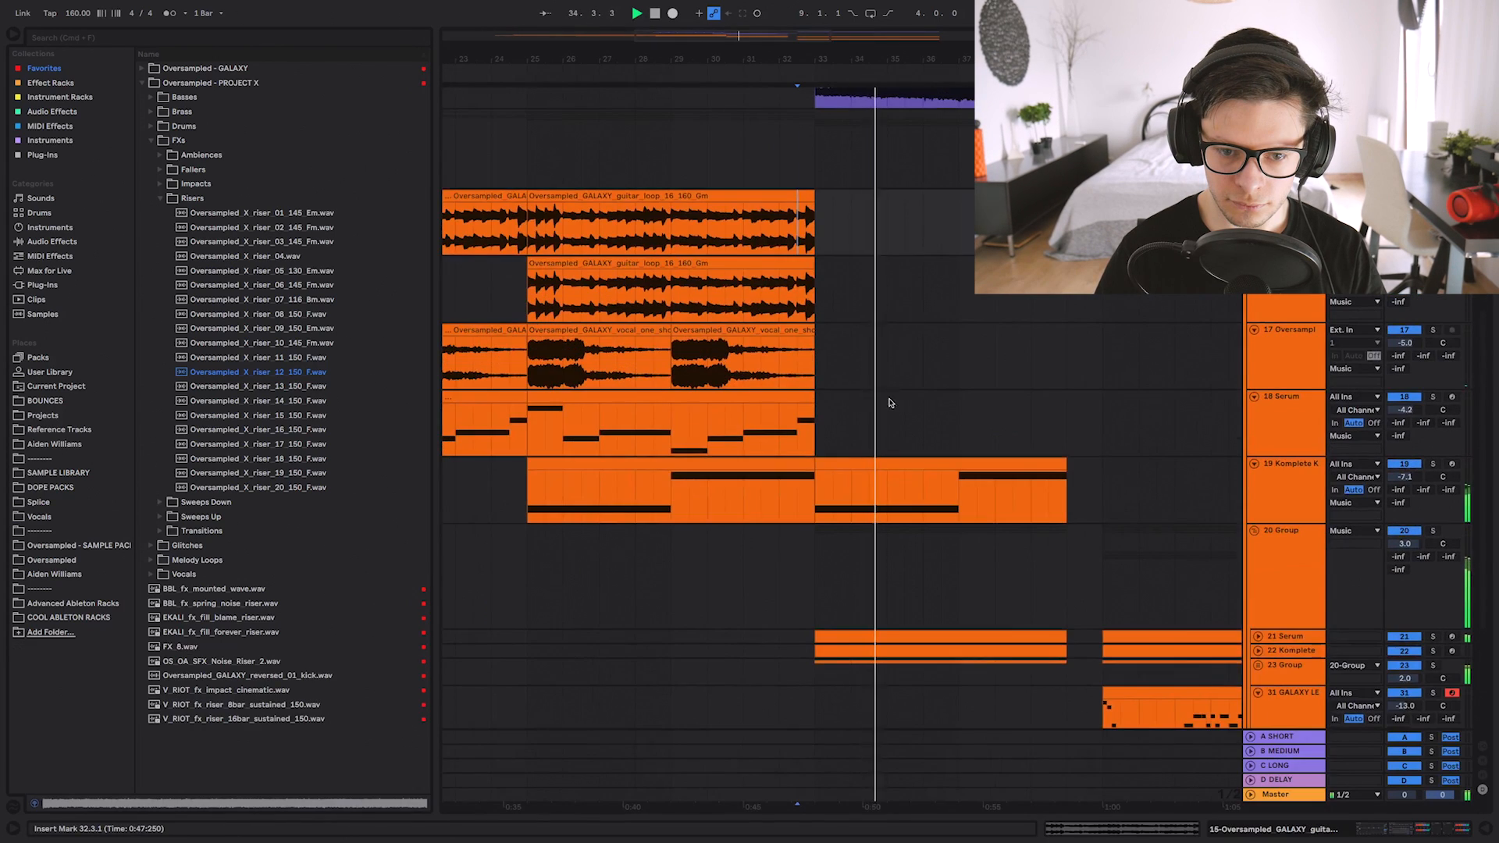
pyautogui.click(732, 324)
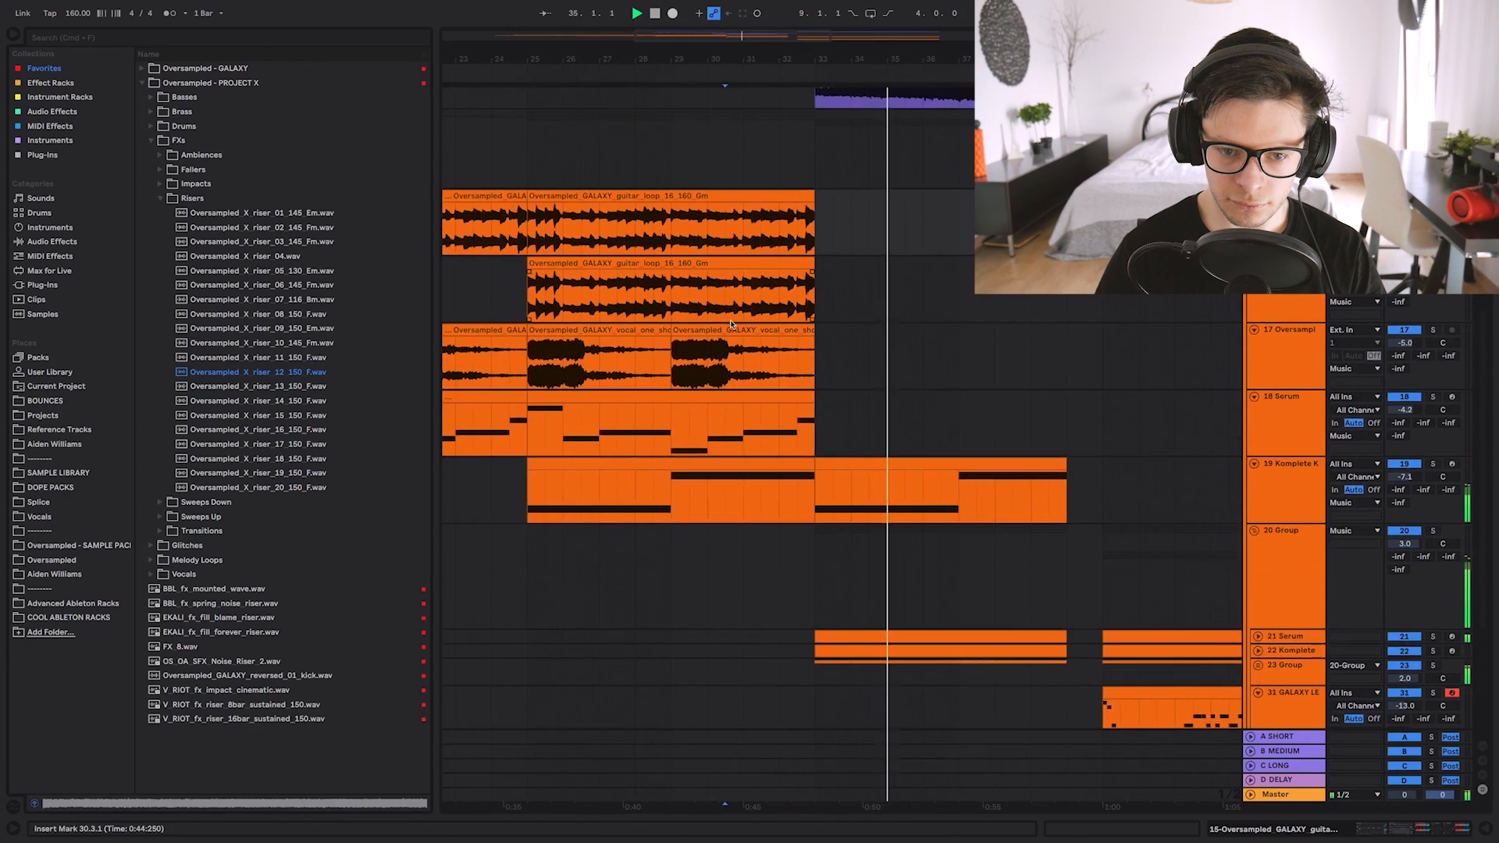
pyautogui.click(731, 328)
pyautogui.hotkey('ctrl', 'd')
pyautogui.hotkey('ctrl', 'd')
pyautogui.moveTo(1067, 358); pyautogui.dragTo(1066, 358)
# Insert a new MIDI track below the 19 Komplete K track.
pyautogui.press('space')
pyautogui.click(1270, 506)
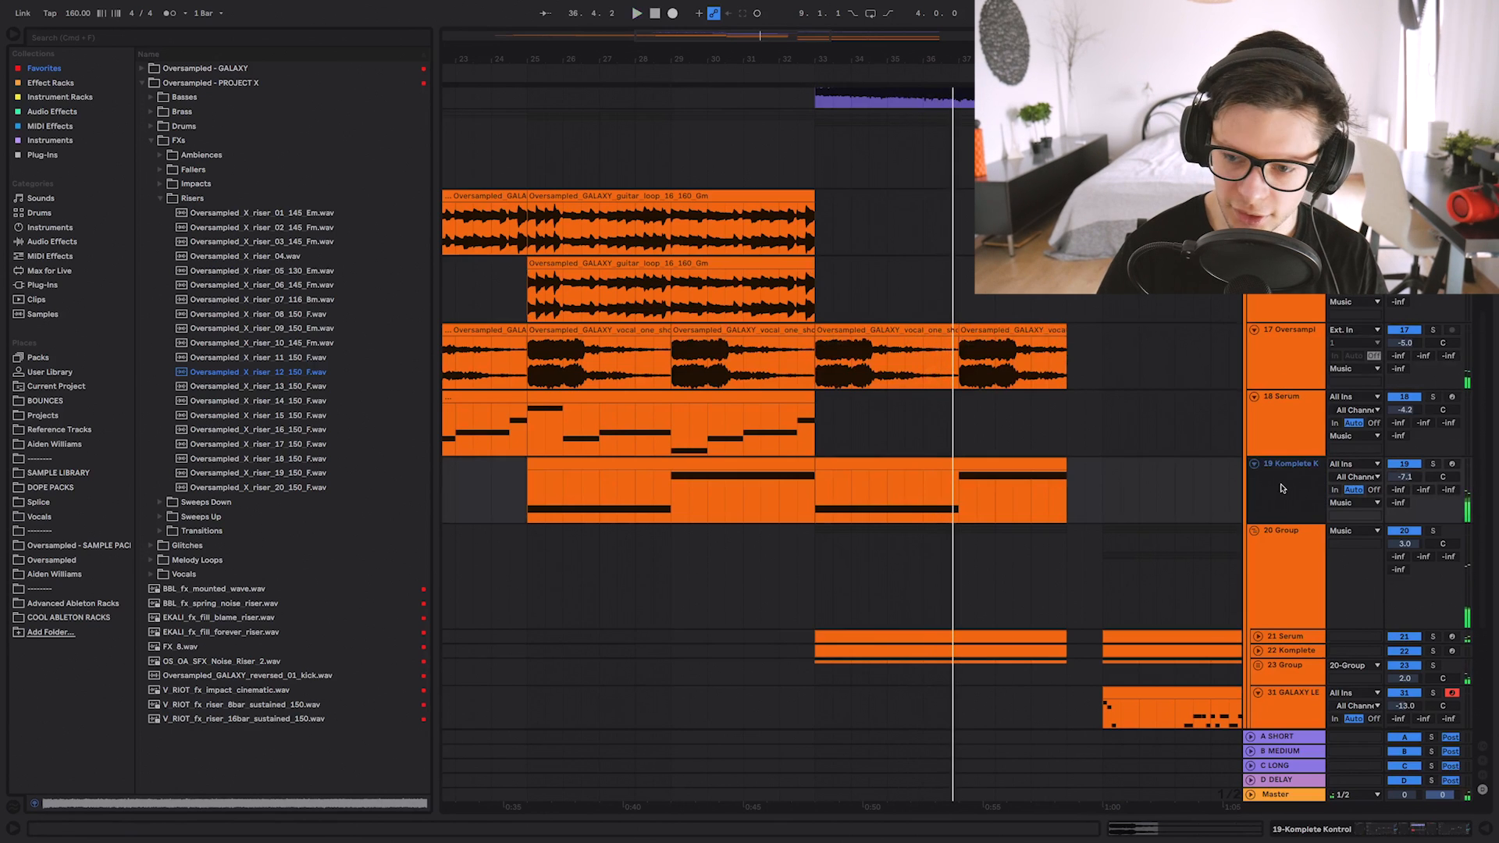
pyautogui.hotkey('ctrl', 'shift', 't')
pyautogui.click(786, 572)
# Find KARRA_vocal_hook_wet_losing_myself_mix_150_Am.wav in the Splice folder and place it on audio track 20 at 33.1.1.
pyautogui.click(41, 516)
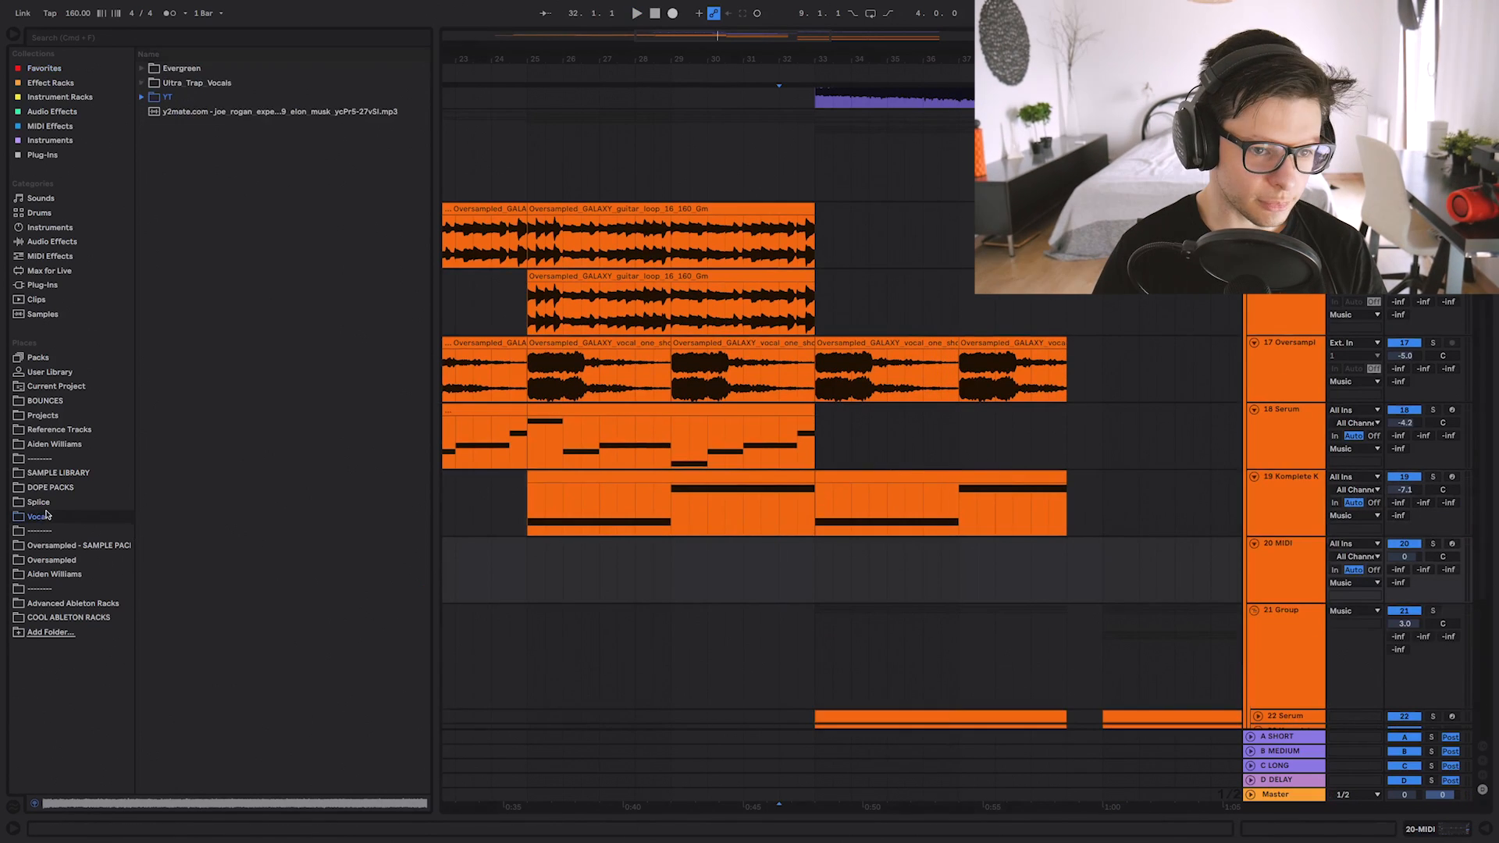
pyautogui.click(88, 504)
pyautogui.click(241, 285)
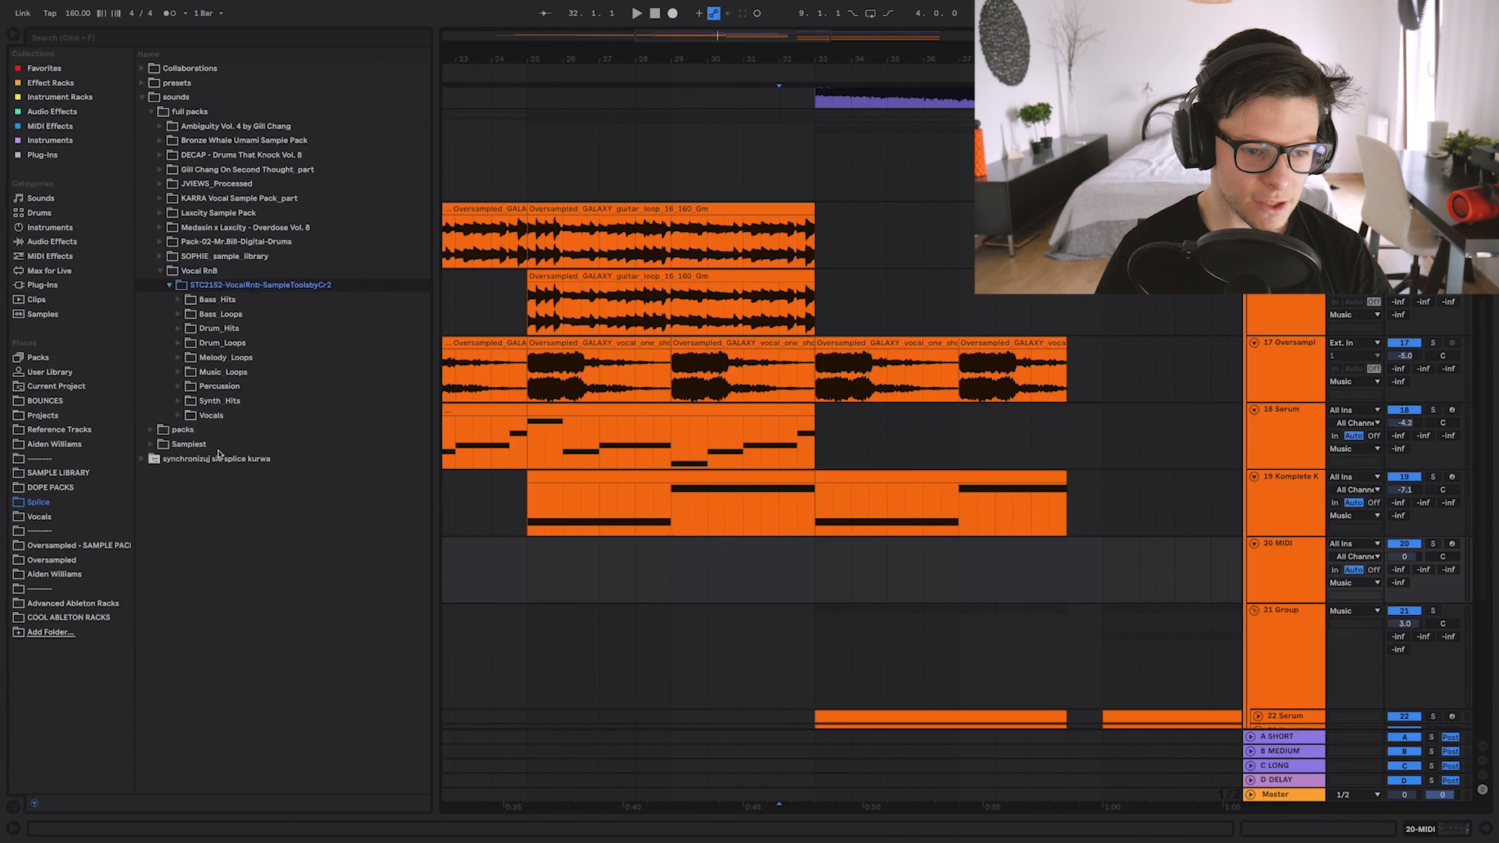
pyautogui.click(226, 416)
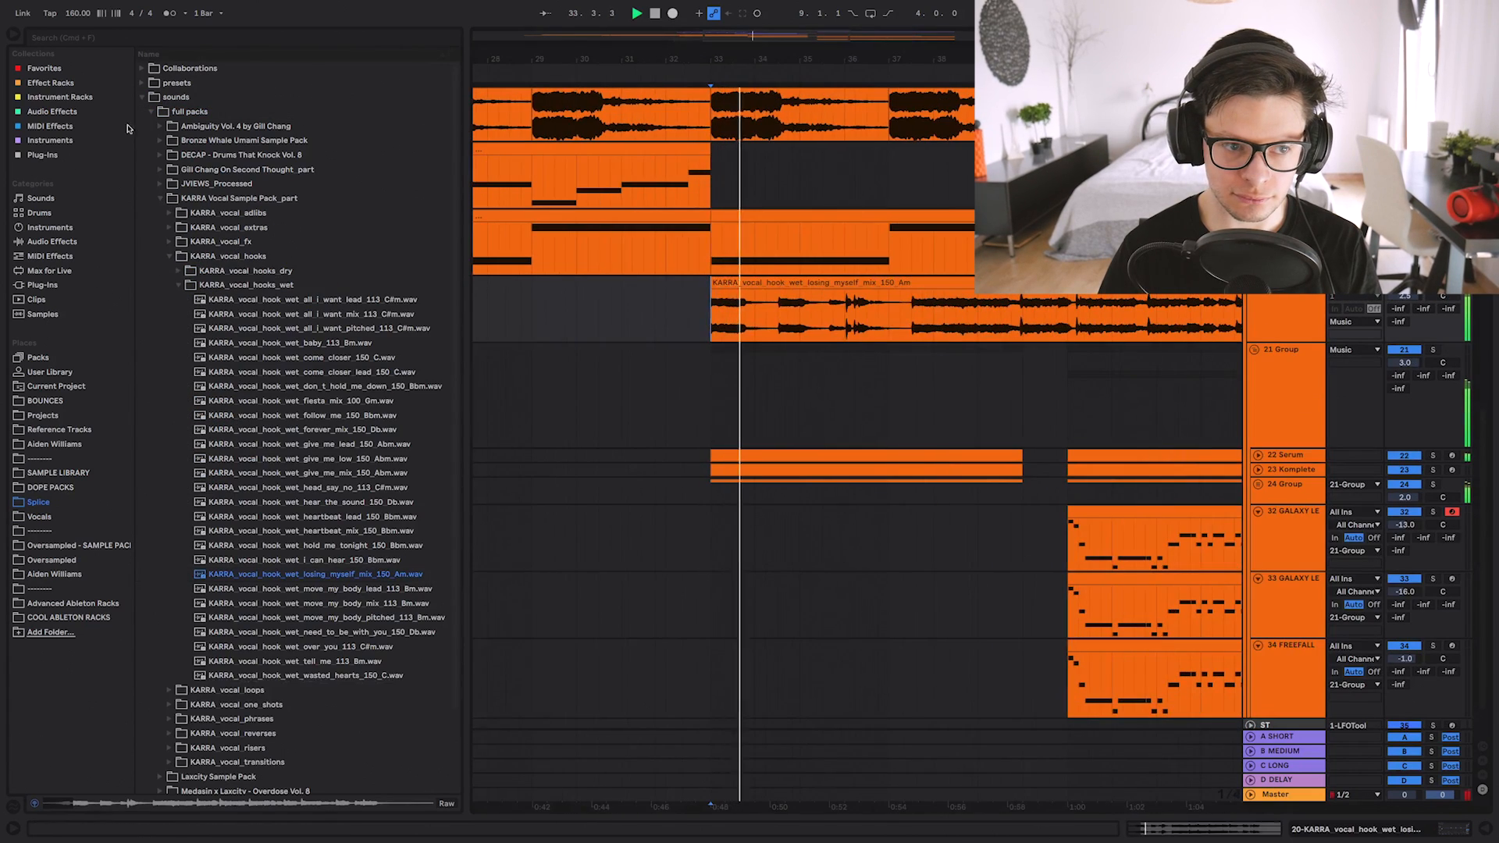
# Rewarp the KARRA losing_myself vocal hook clip on track 20 at a segment tempo of 150 BPM.
pyautogui.click(141, 97)
pyautogui.scroll(3, 717, 328)
pyautogui.hscroll(3, 716, 328)
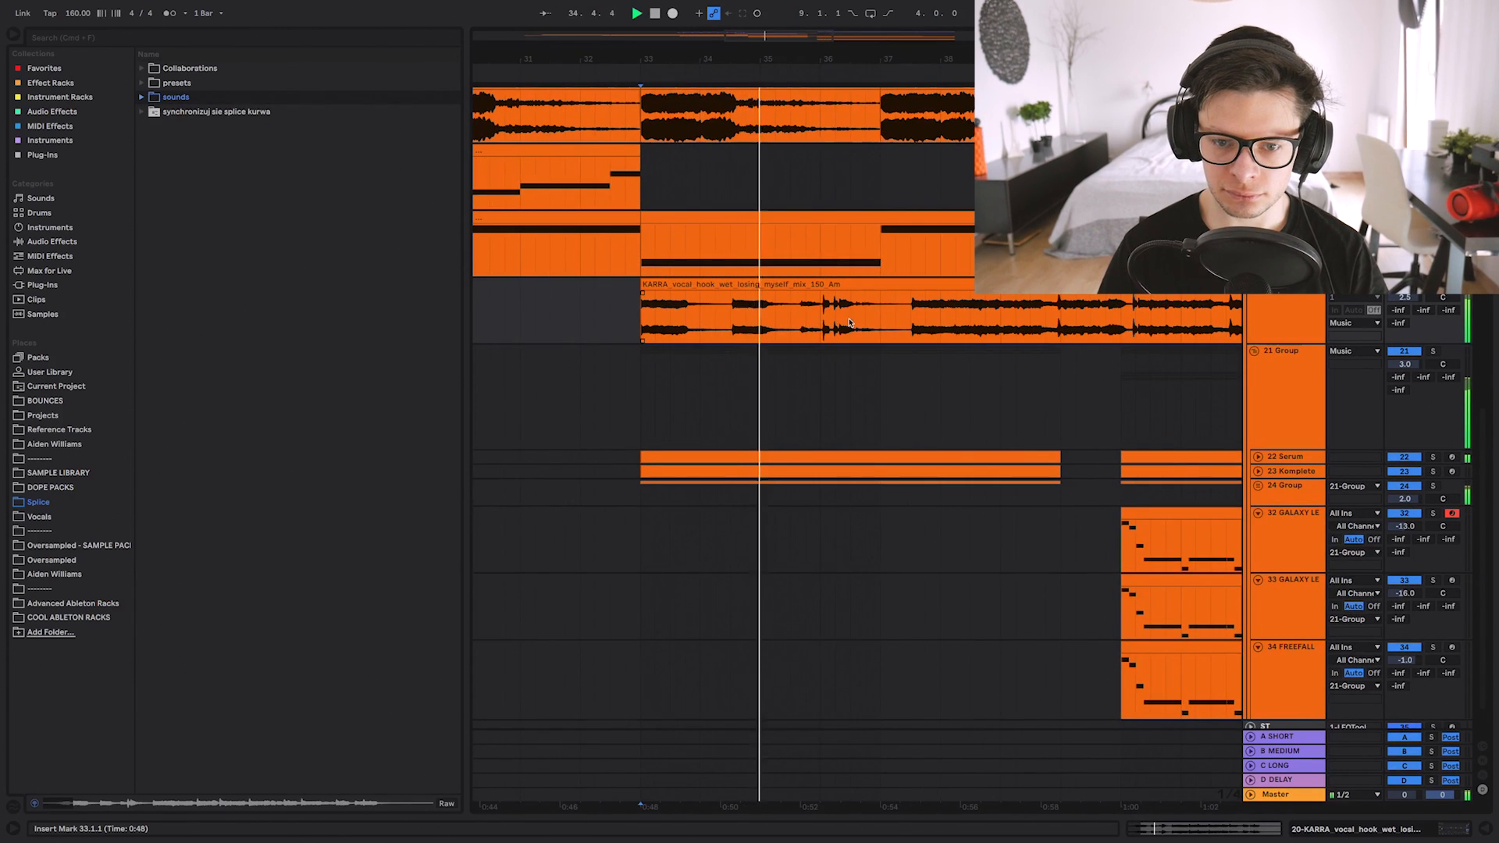
pyautogui.hscroll(3, 717, 328)
pyautogui.scroll(-3, 717, 327)
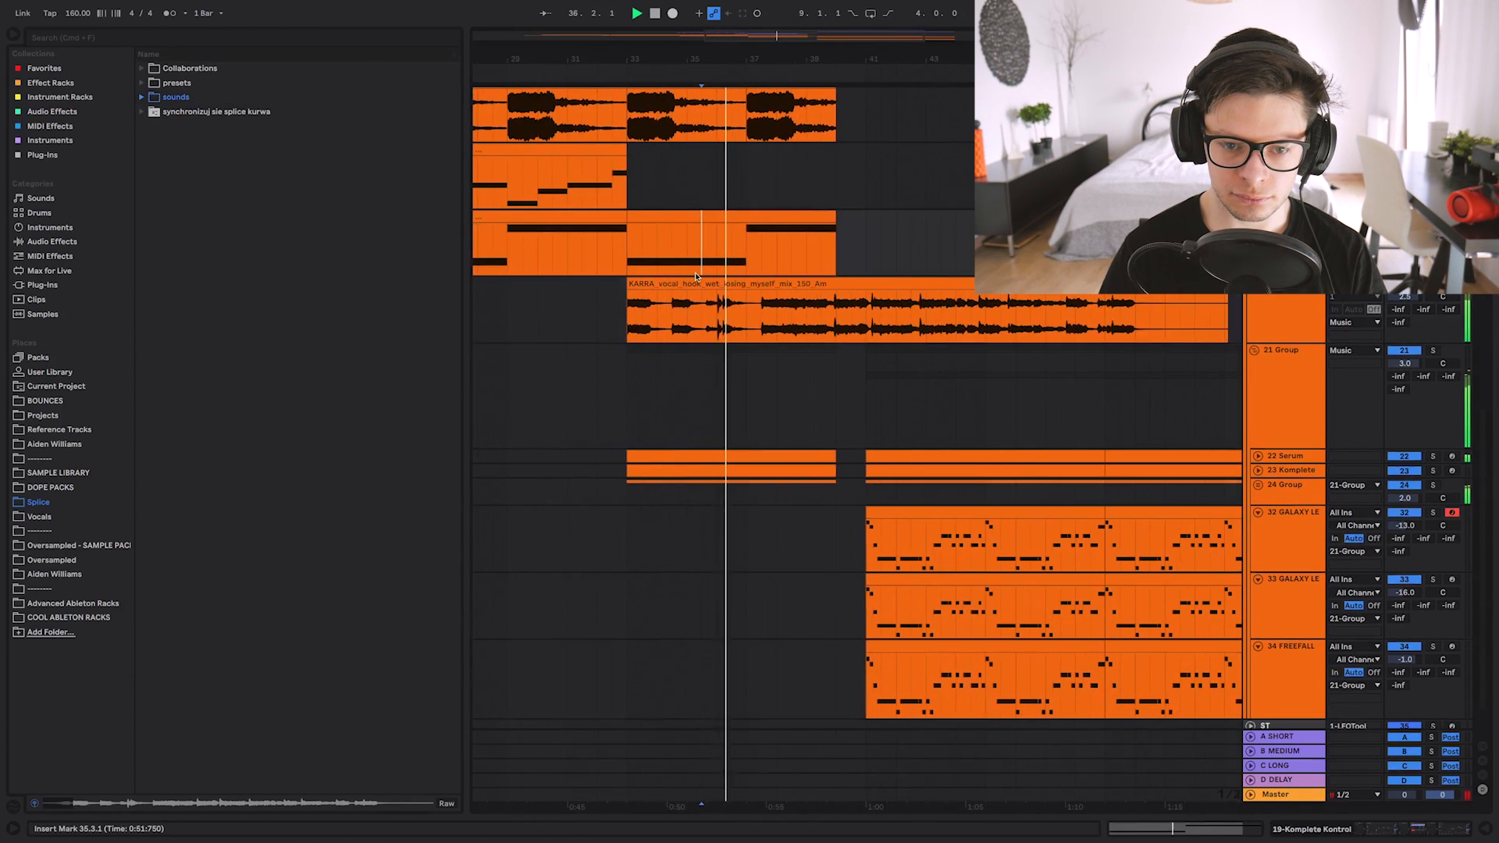
pyautogui.doubleClick(687, 285)
pyautogui.press('space')
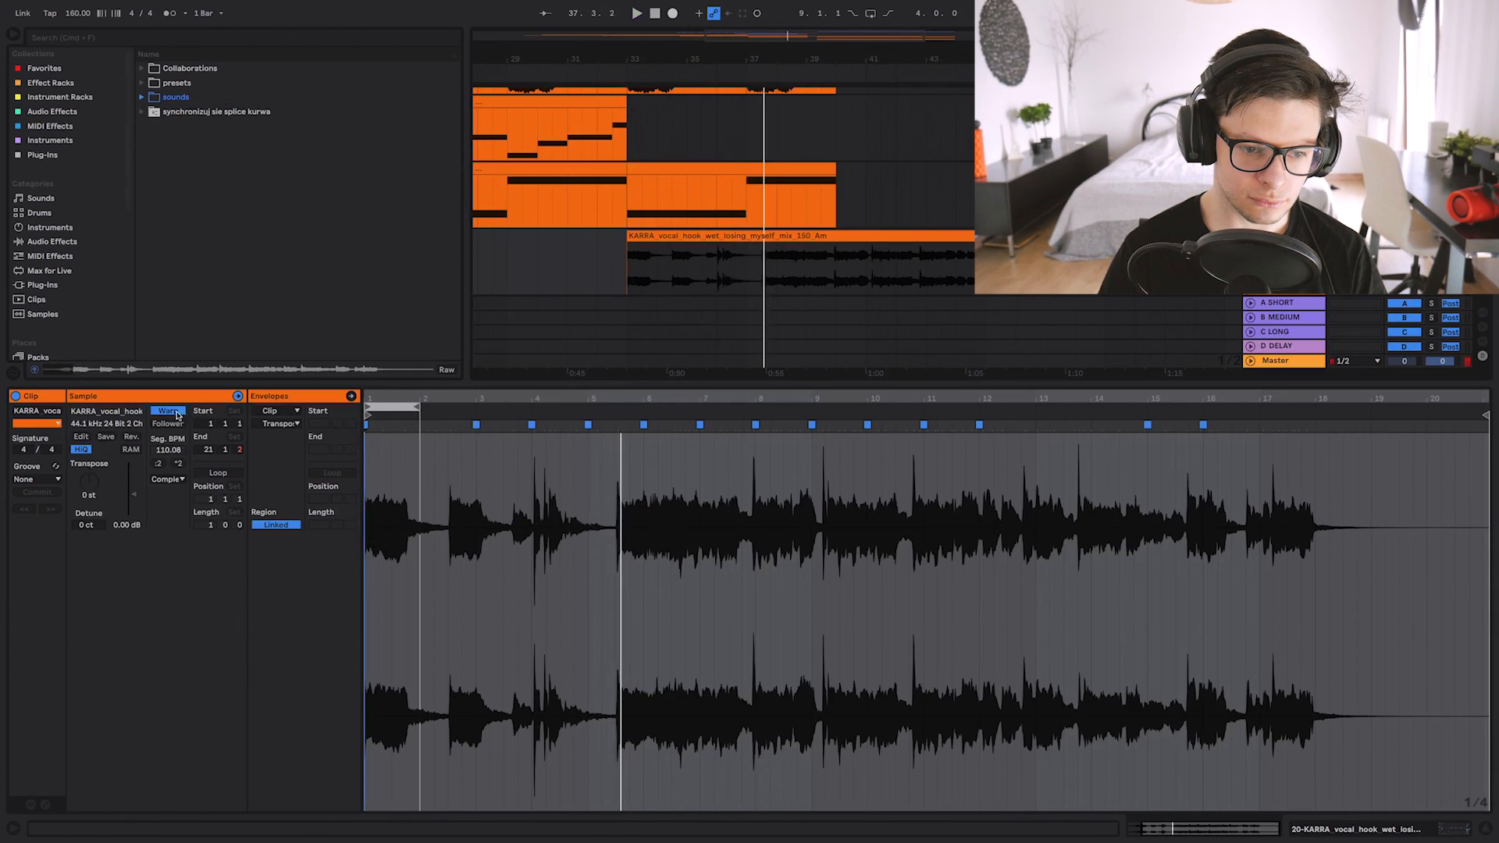
pyautogui.click(178, 412)
pyautogui.click(176, 413)
pyautogui.press('space')
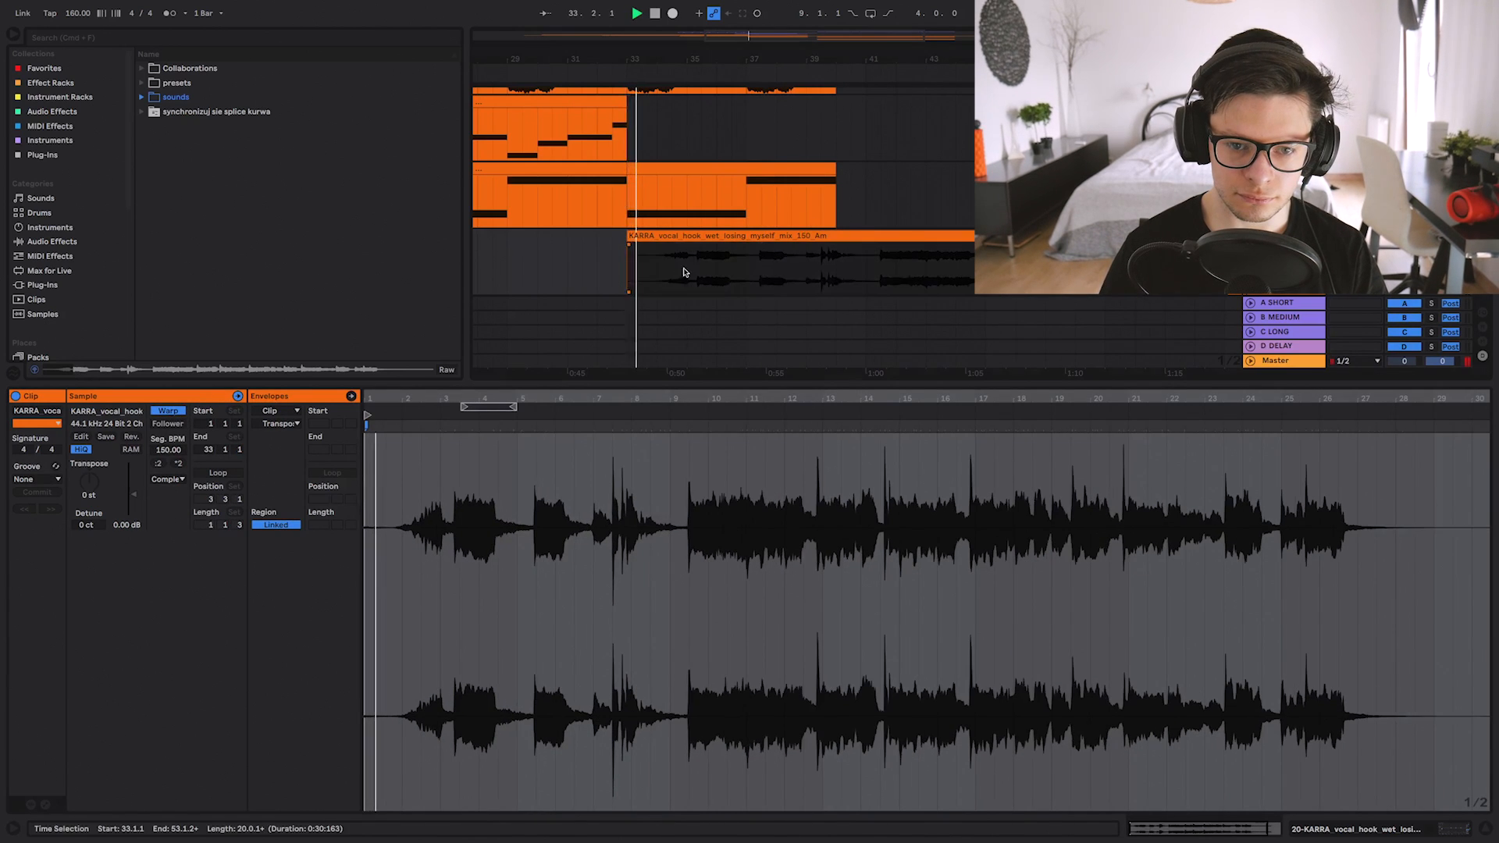
# Move the KARRA vocal hook clip about 2.5 bars earlier, so it begins ahead of bar 33, and play it back.
pyautogui.click(656, 252)
pyautogui.click(553, 261)
pyautogui.press('space')
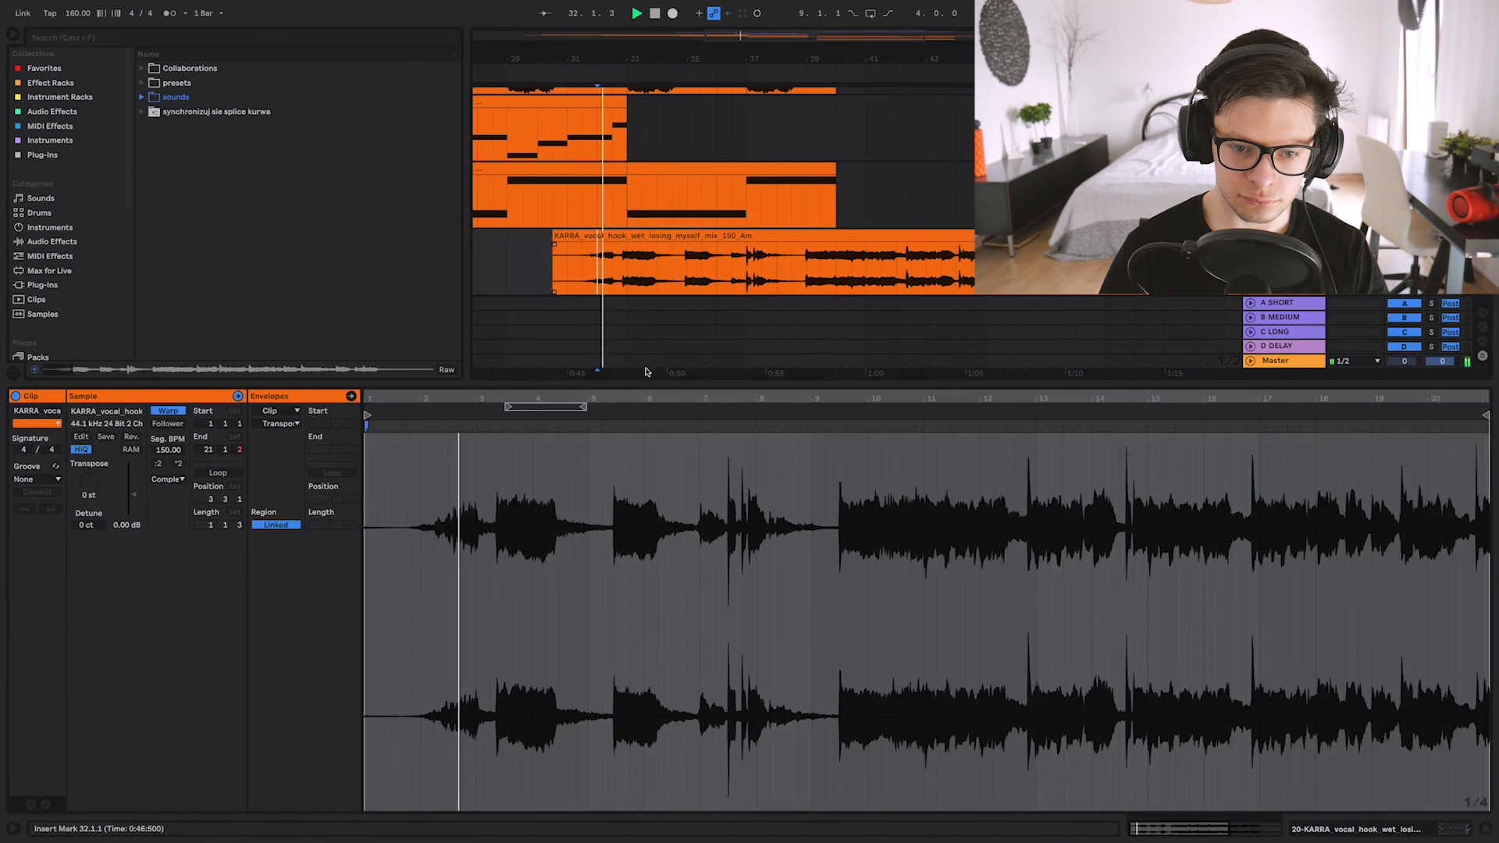
# Delete the vocal hook section from 34.3.1 to 35.1.1 and fill that gap with short chops of the same hook.
pyautogui.press('super+alt+l')
pyautogui.press('+')
pyautogui.press('+')
pyautogui.press('+')
pyautogui.moveTo(658, 236); pyautogui.dragTo(692, 251)
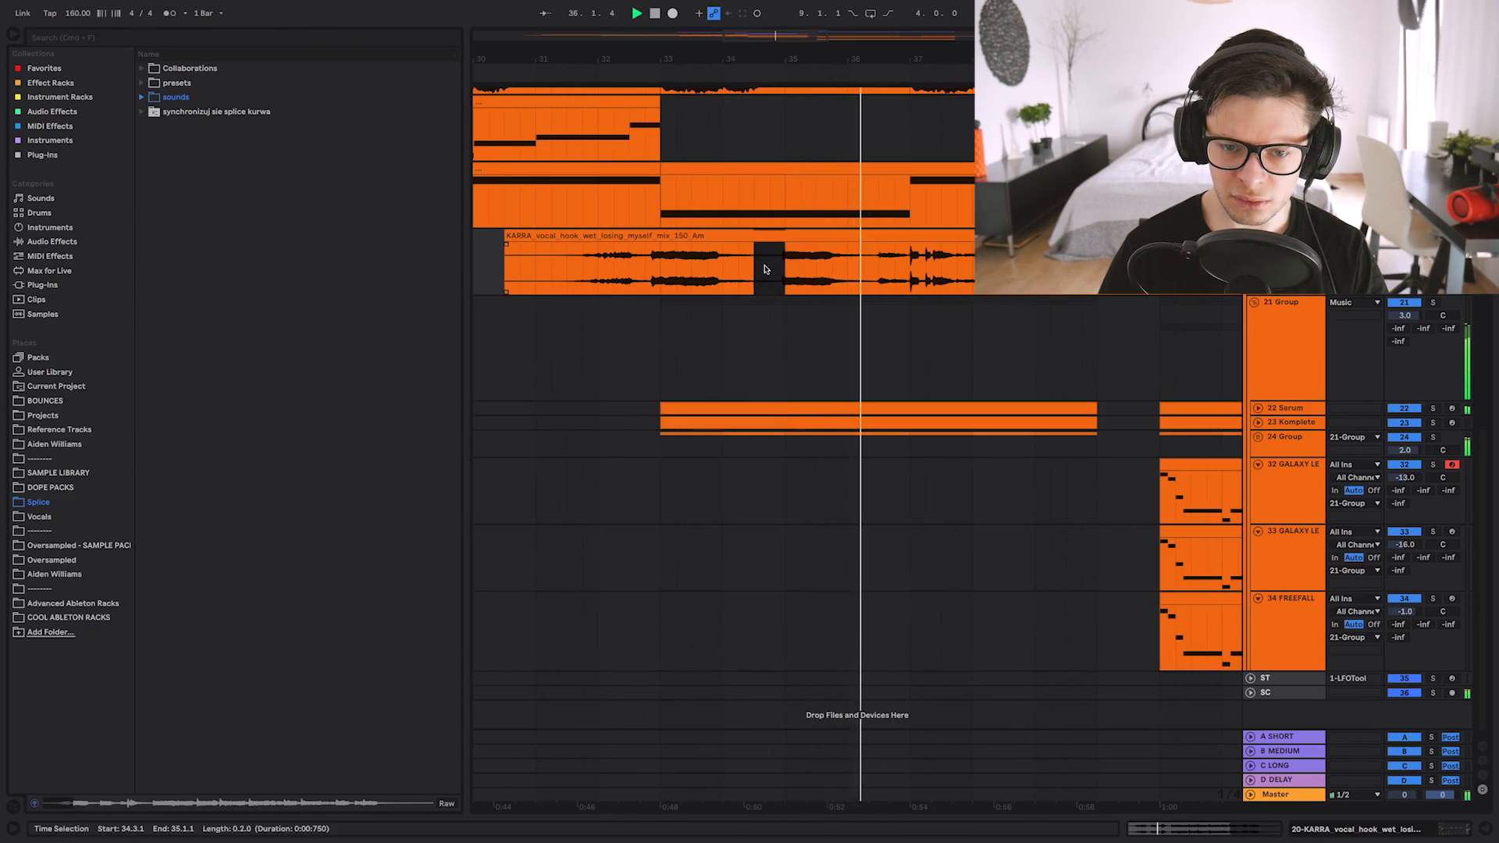
pyautogui.press('Delete')
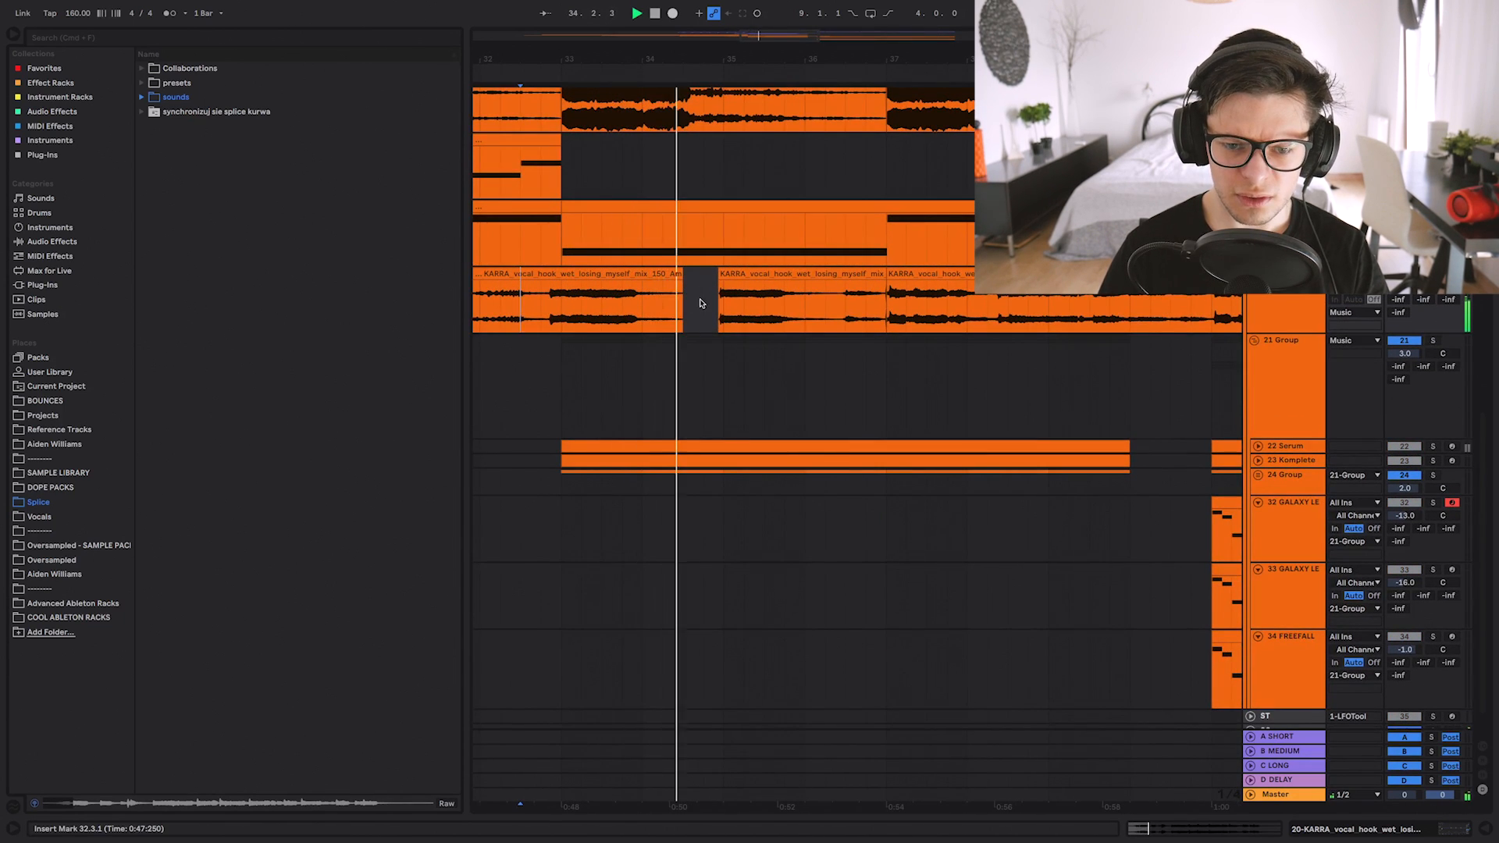
pyautogui.moveTo(753, 274); pyautogui.dragTo(711, 282)
pyautogui.press('space')
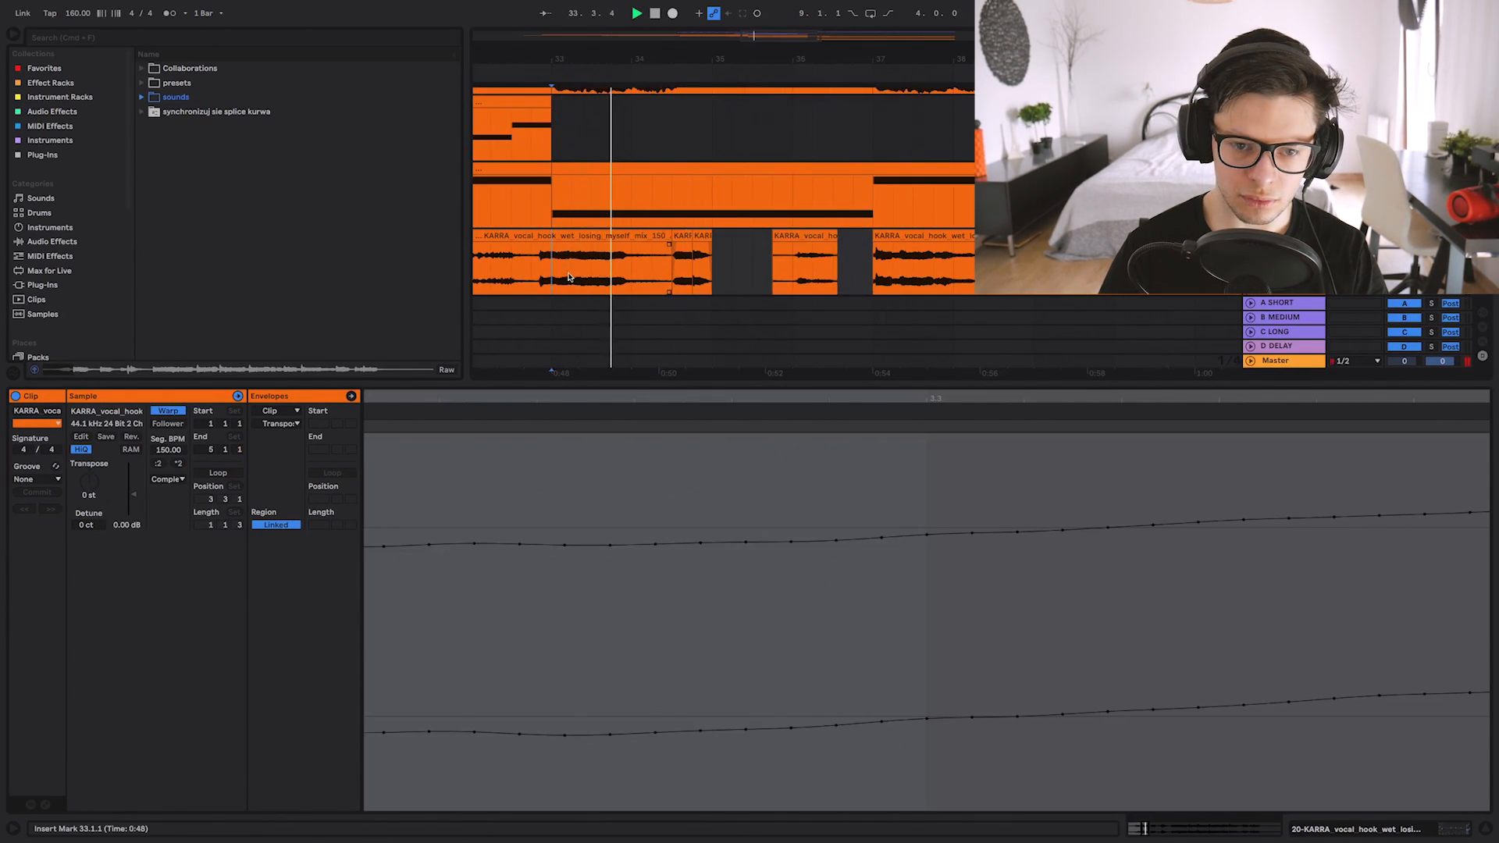
# Remove the vocal fragment before 36.3.1 and copy the two short vocal chops to 35.3.1 and 36.3.1.
pyautogui.scroll(-2, 676, 299)
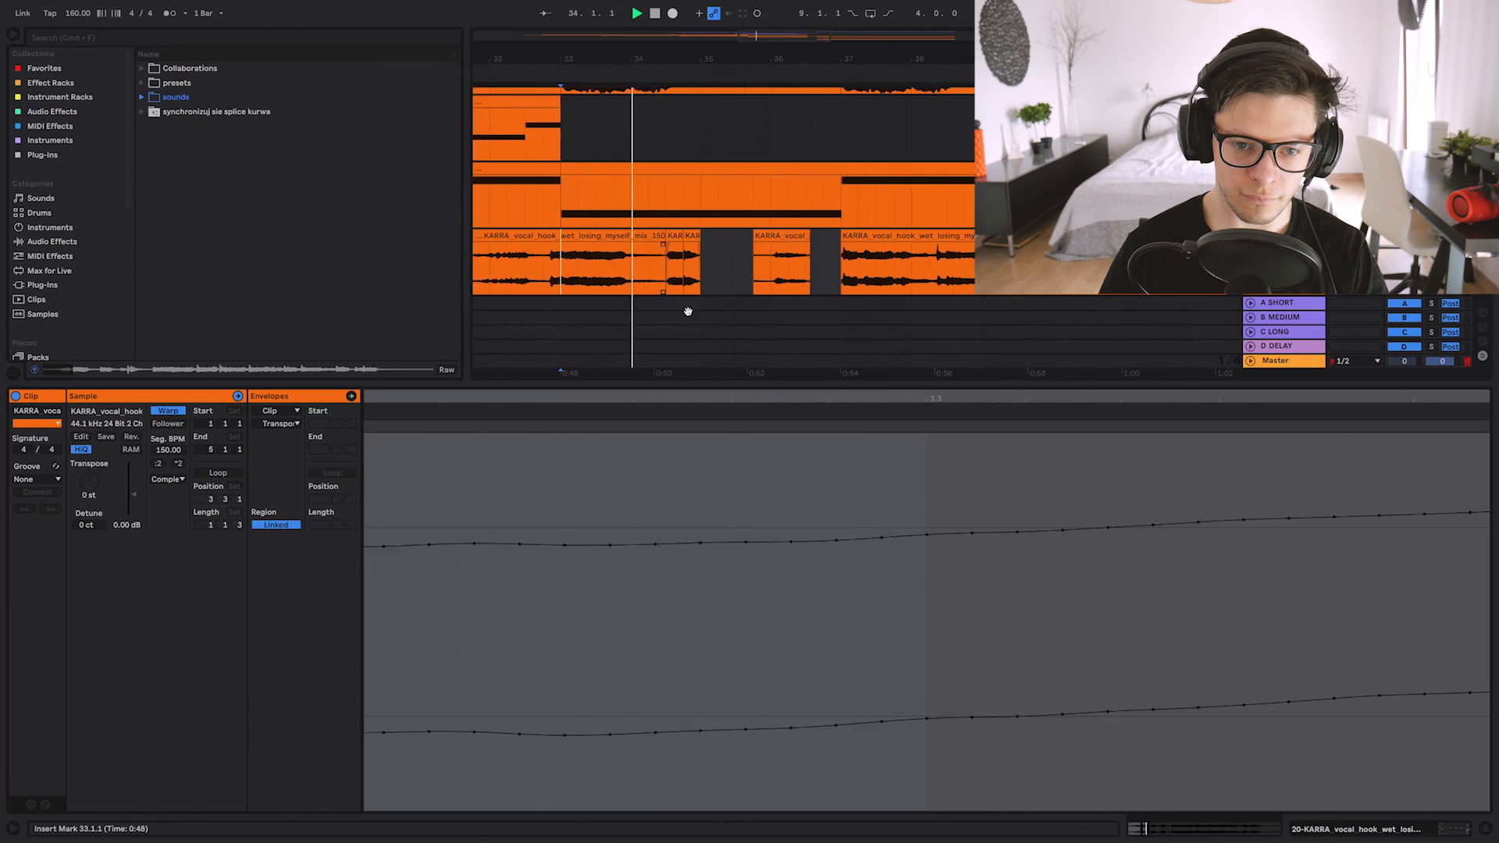
pyautogui.press('super+alt+l')
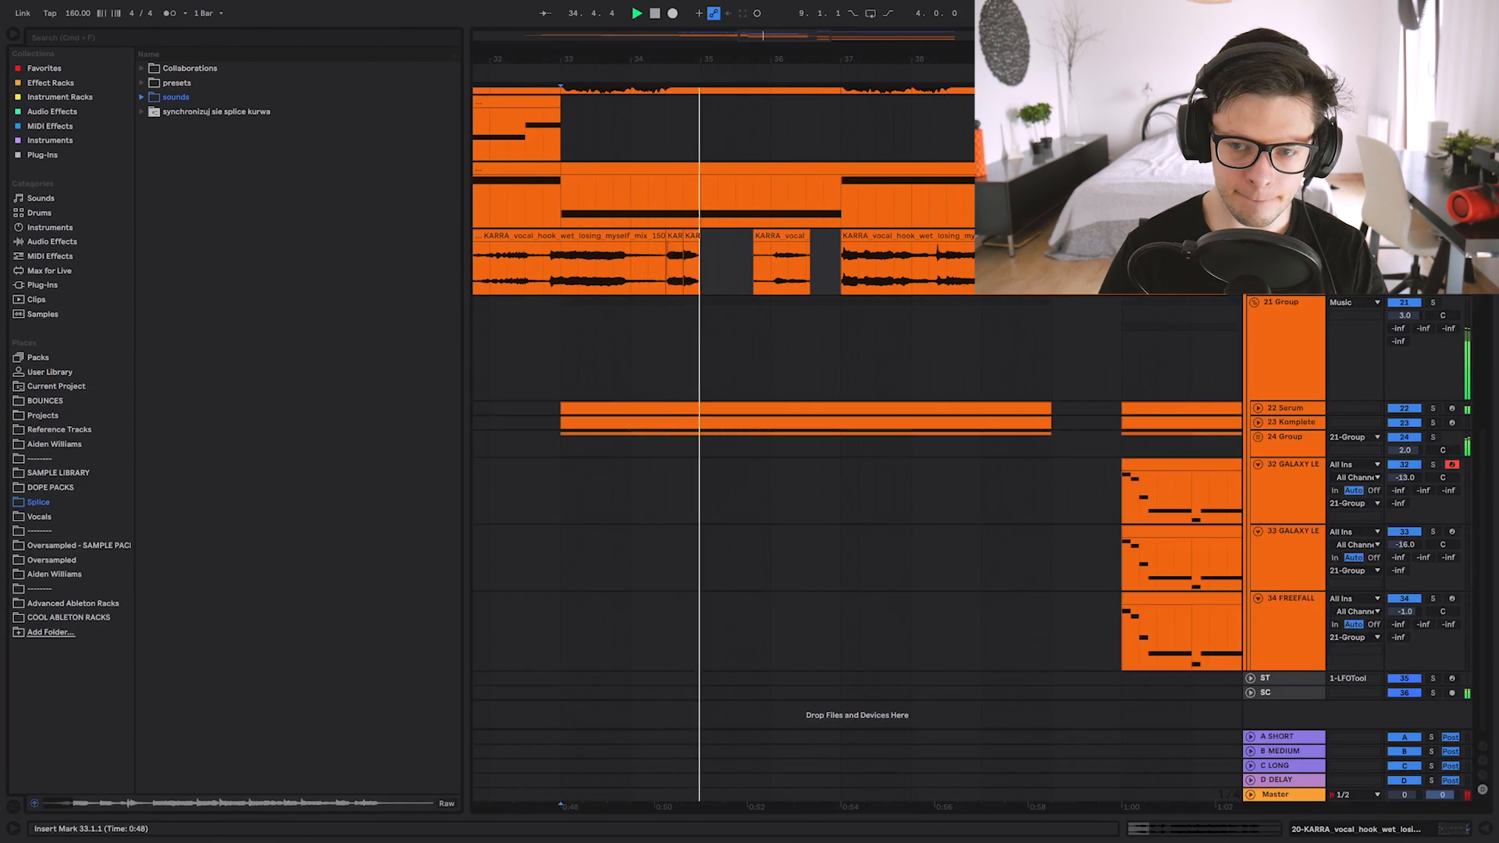
pyautogui.scroll(2, 787, 281)
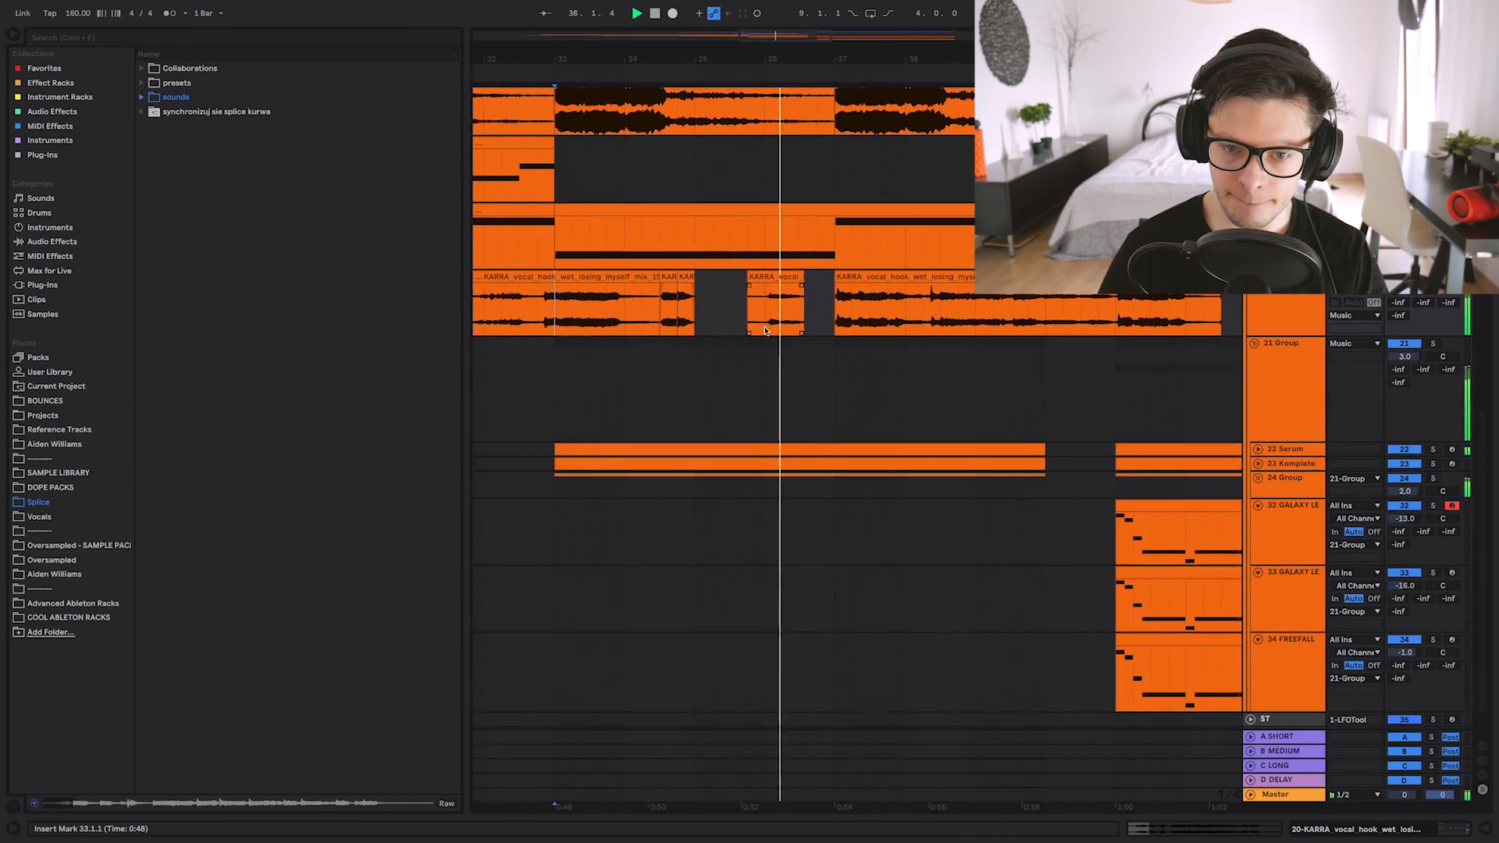
pyautogui.click(773, 280)
pyautogui.press('Delete')
pyautogui.press('space')
pyautogui.click(686, 278)
pyautogui.keyDown('shift'); pyautogui.click(669, 278); pyautogui.keyUp('shift')
pyautogui.click(759, 294)
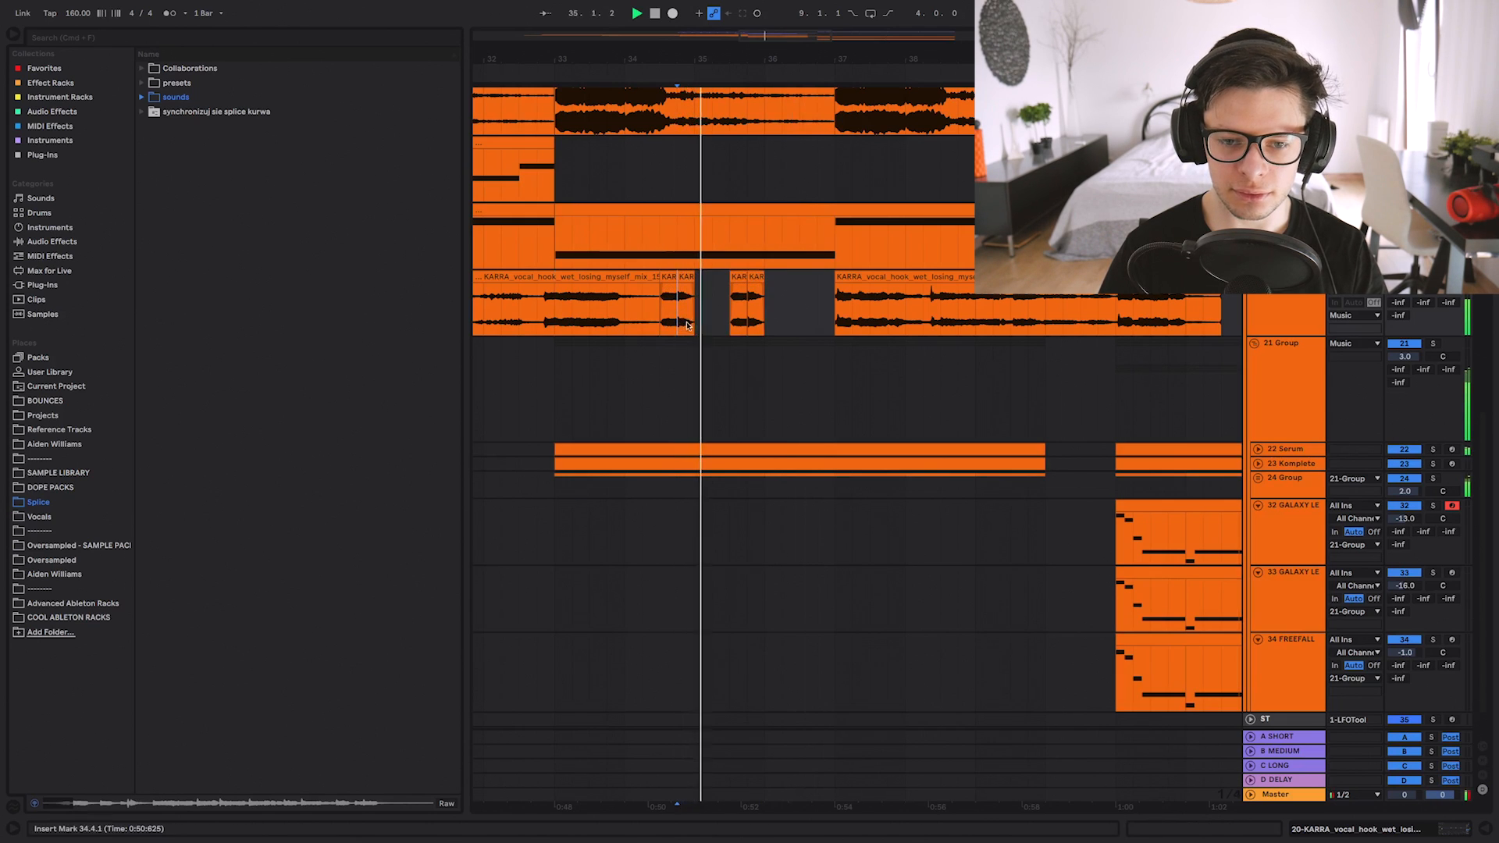
pyautogui.click(799, 307)
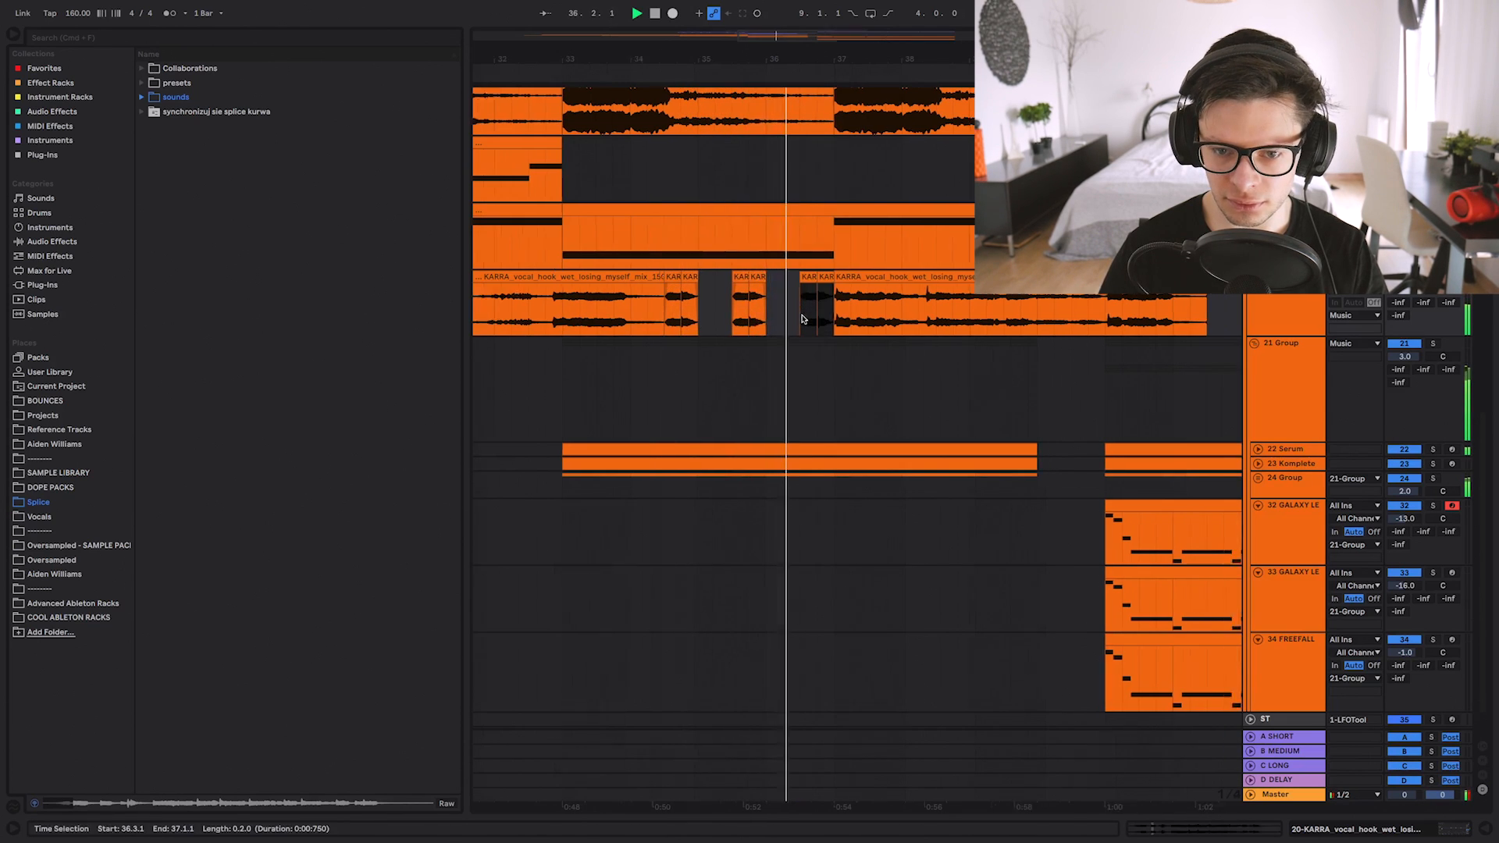
pyautogui.scroll(-3, 799, 306)
pyautogui.click(1025, 319)
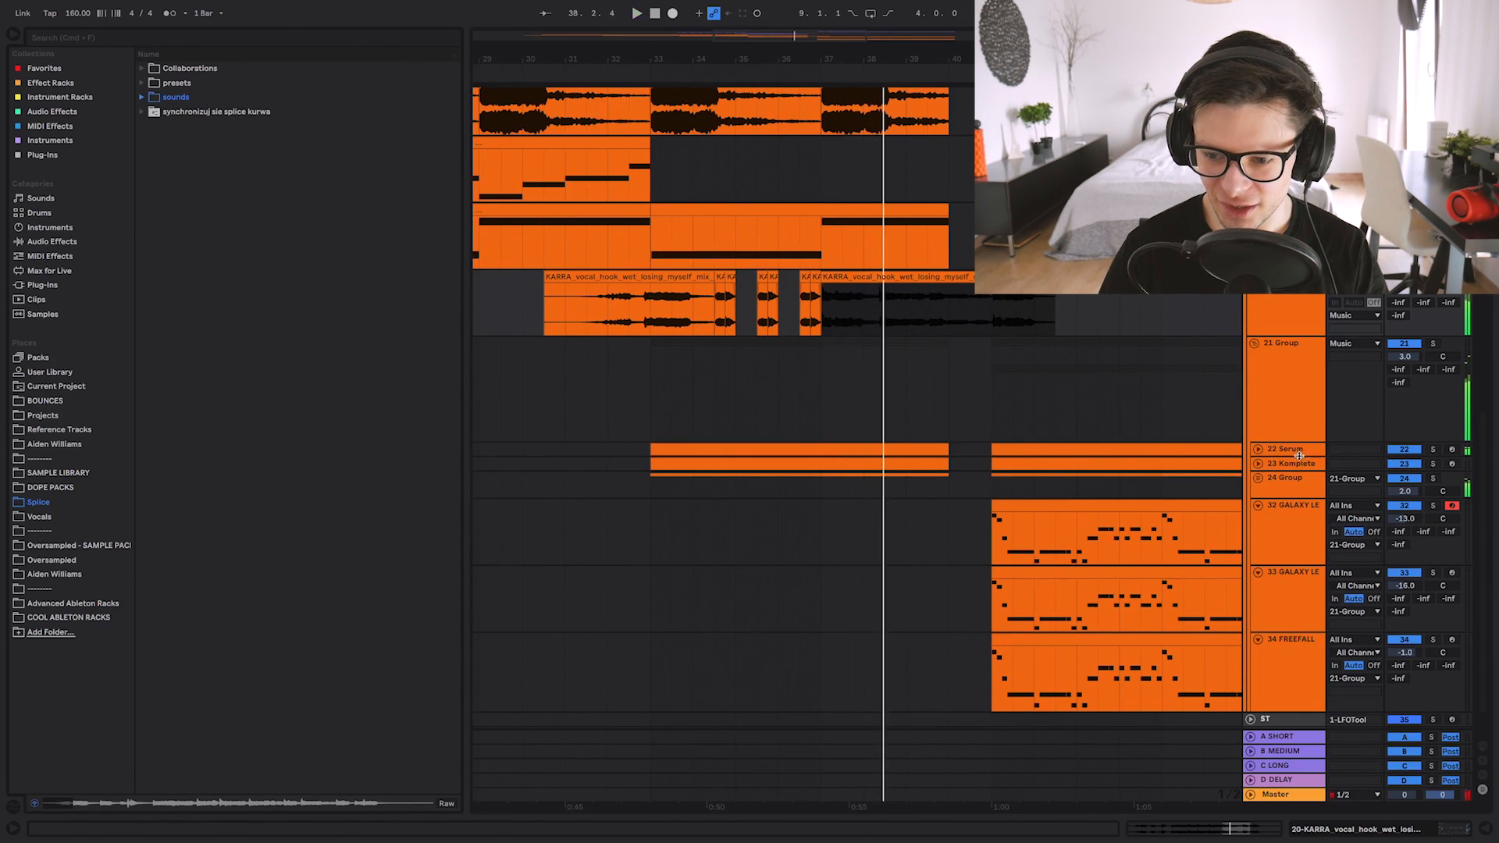
# Try to freeze tracks 26 Serum through 31 Komplete inside the 24 Group.
pyautogui.scroll(-1, 1288, 461)
pyautogui.rightClick(1269, 468)
pyautogui.click(1267, 470)
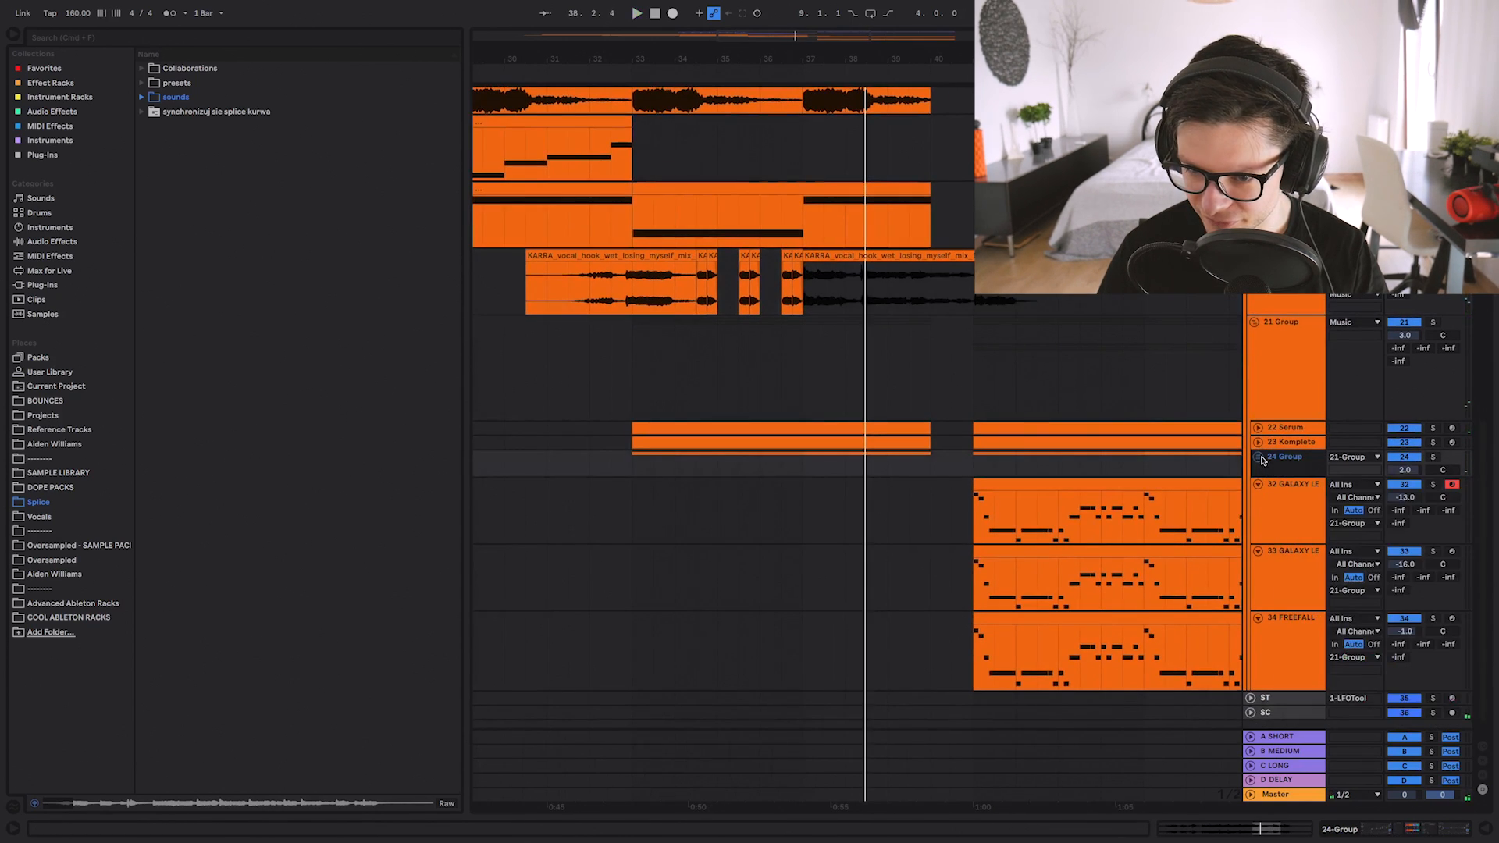
pyautogui.click(1257, 458)
pyautogui.scroll(-3, 1061, 388)
pyautogui.click(1285, 414)
pyautogui.click(1313, 500)
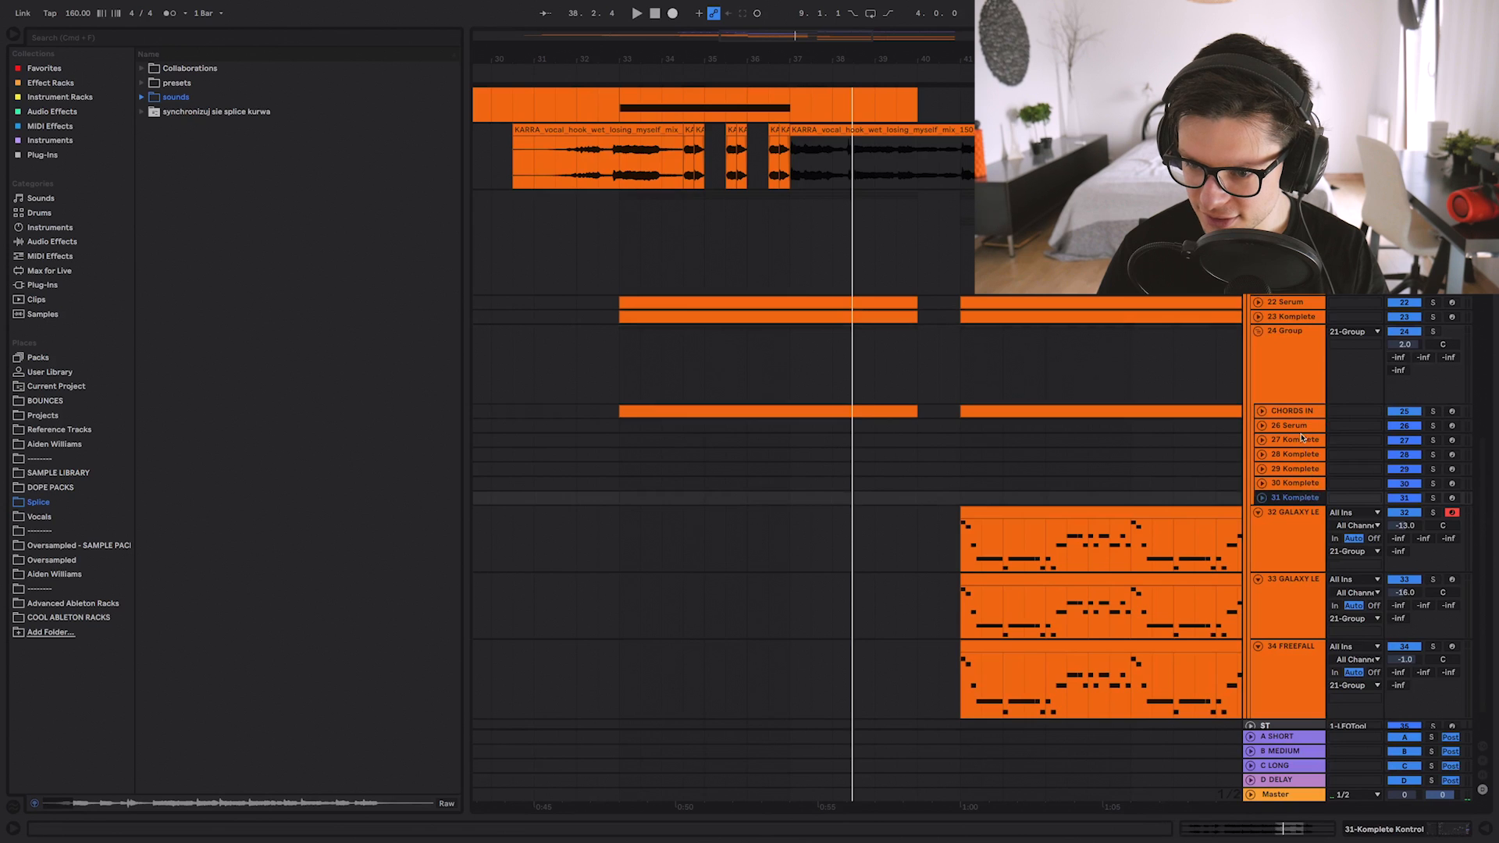
pyautogui.keyDown('shift'); pyautogui.click(1303, 428); pyautogui.keyUp('shift')
pyautogui.rightClick(1303, 428)
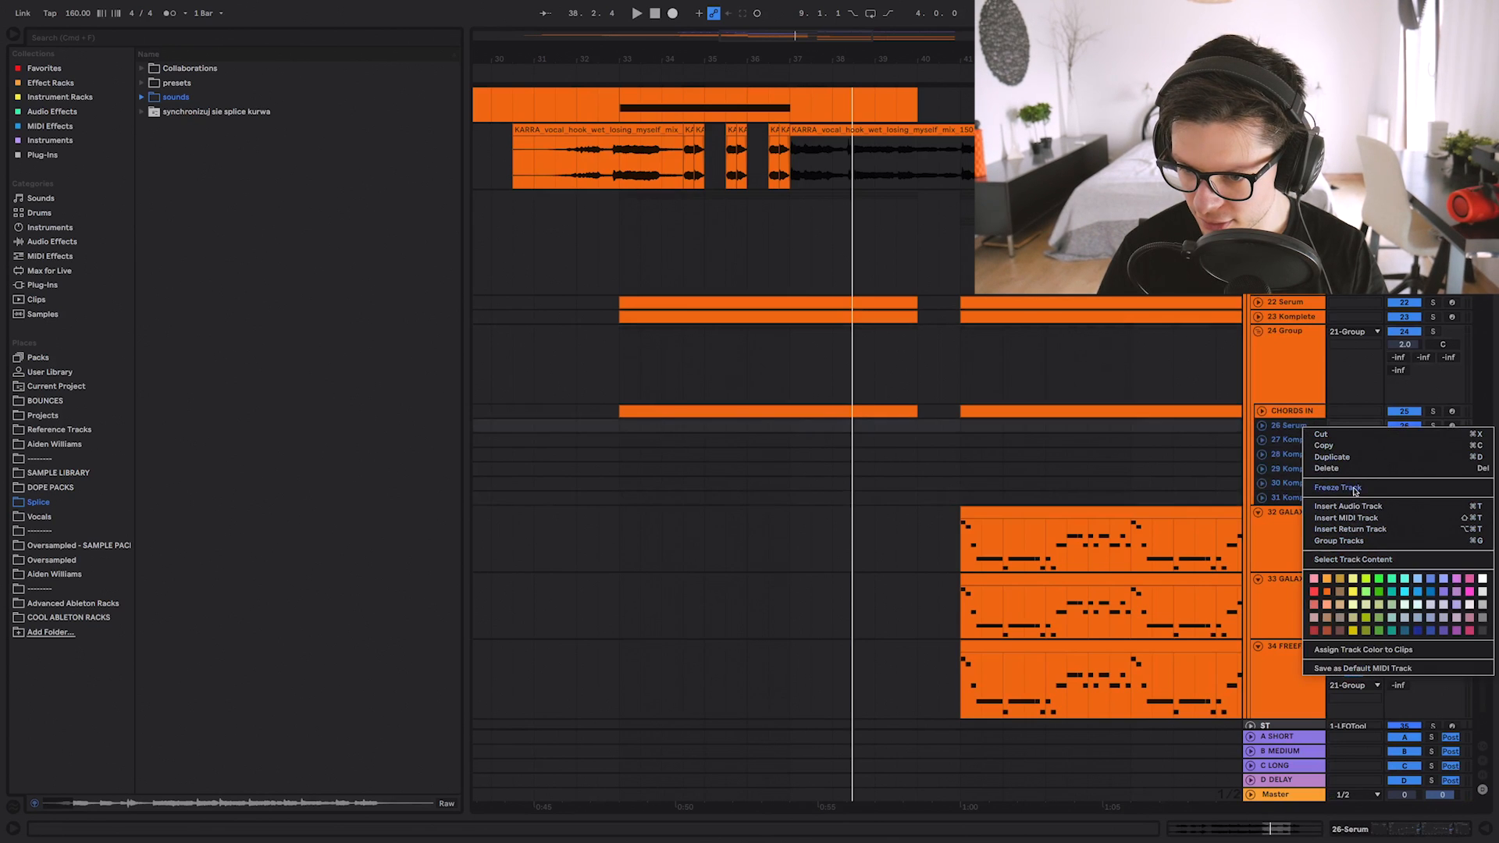
pyautogui.click(1355, 489)
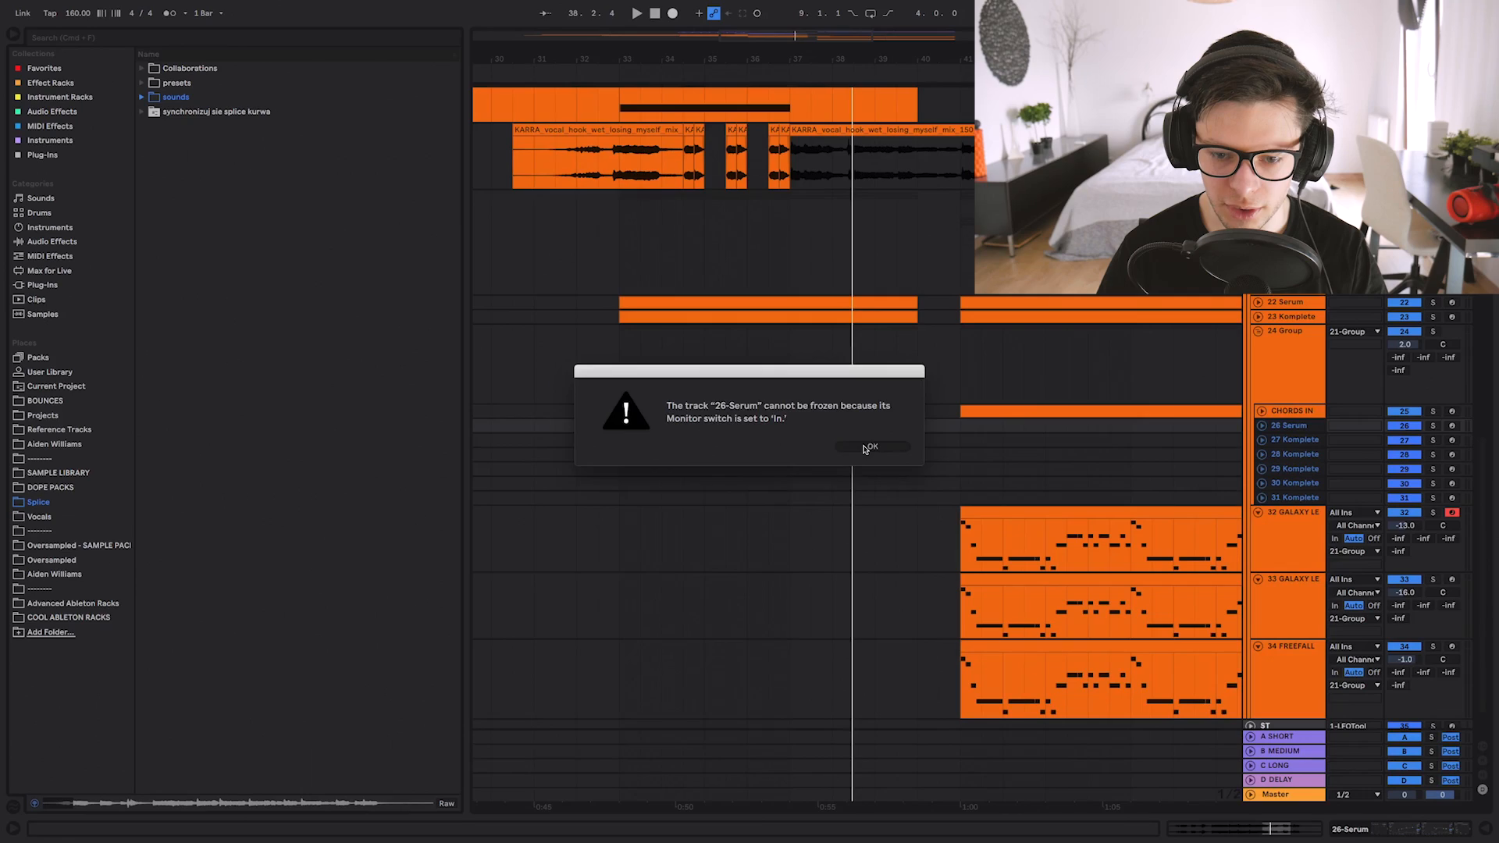
pyautogui.click(1116, 502)
pyautogui.click(1298, 365)
pyautogui.click(1259, 335)
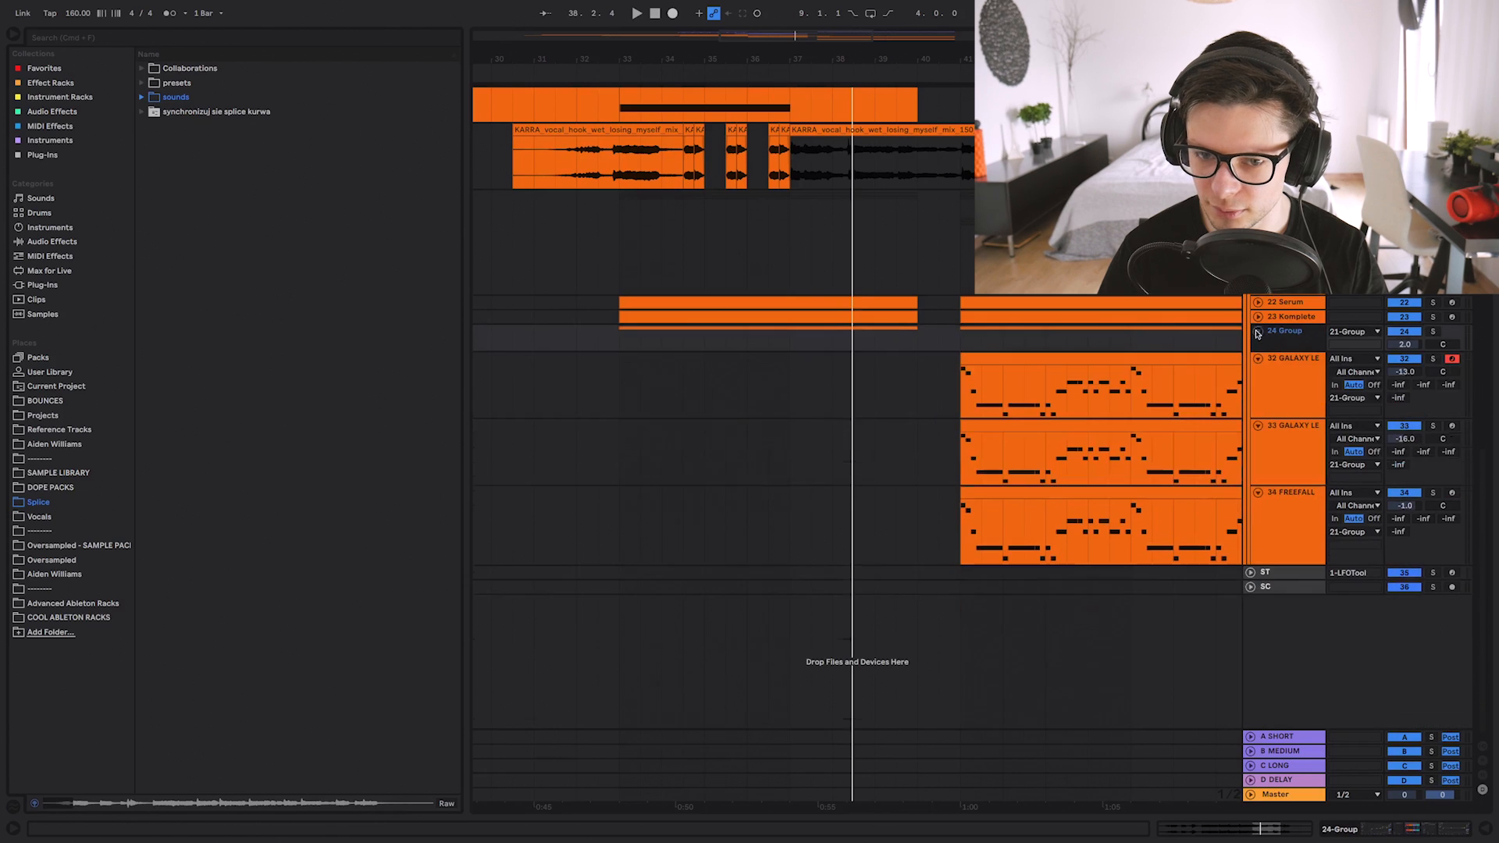
# Deactivate the CHORDS IN clip of the 24 Group between bars 33 and 40.
pyautogui.click(620, 268)
pyautogui.press('space')
pyautogui.scroll(3, 796, 392)
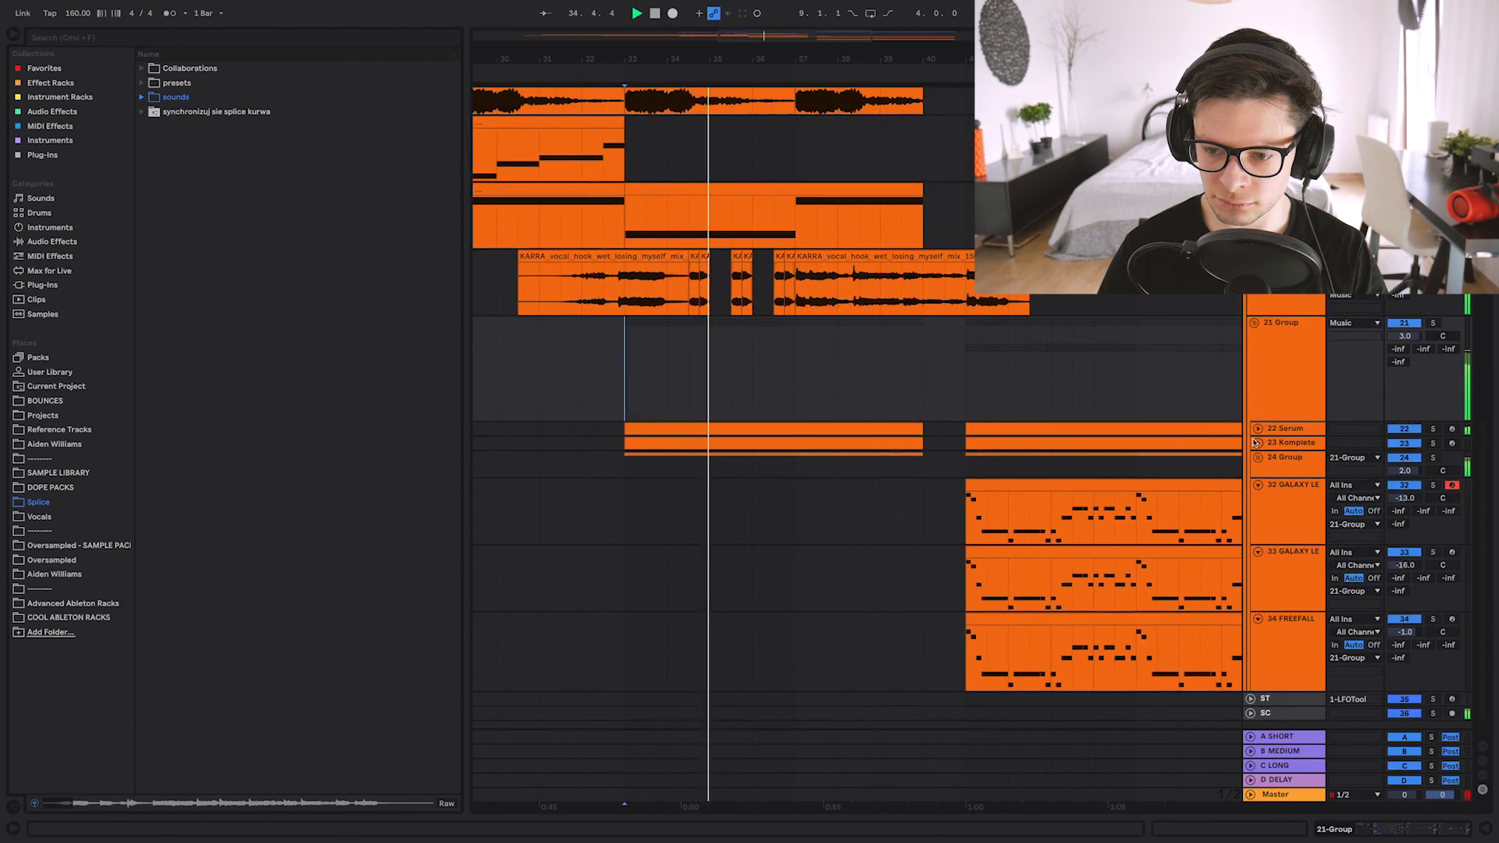
pyautogui.click(1256, 442)
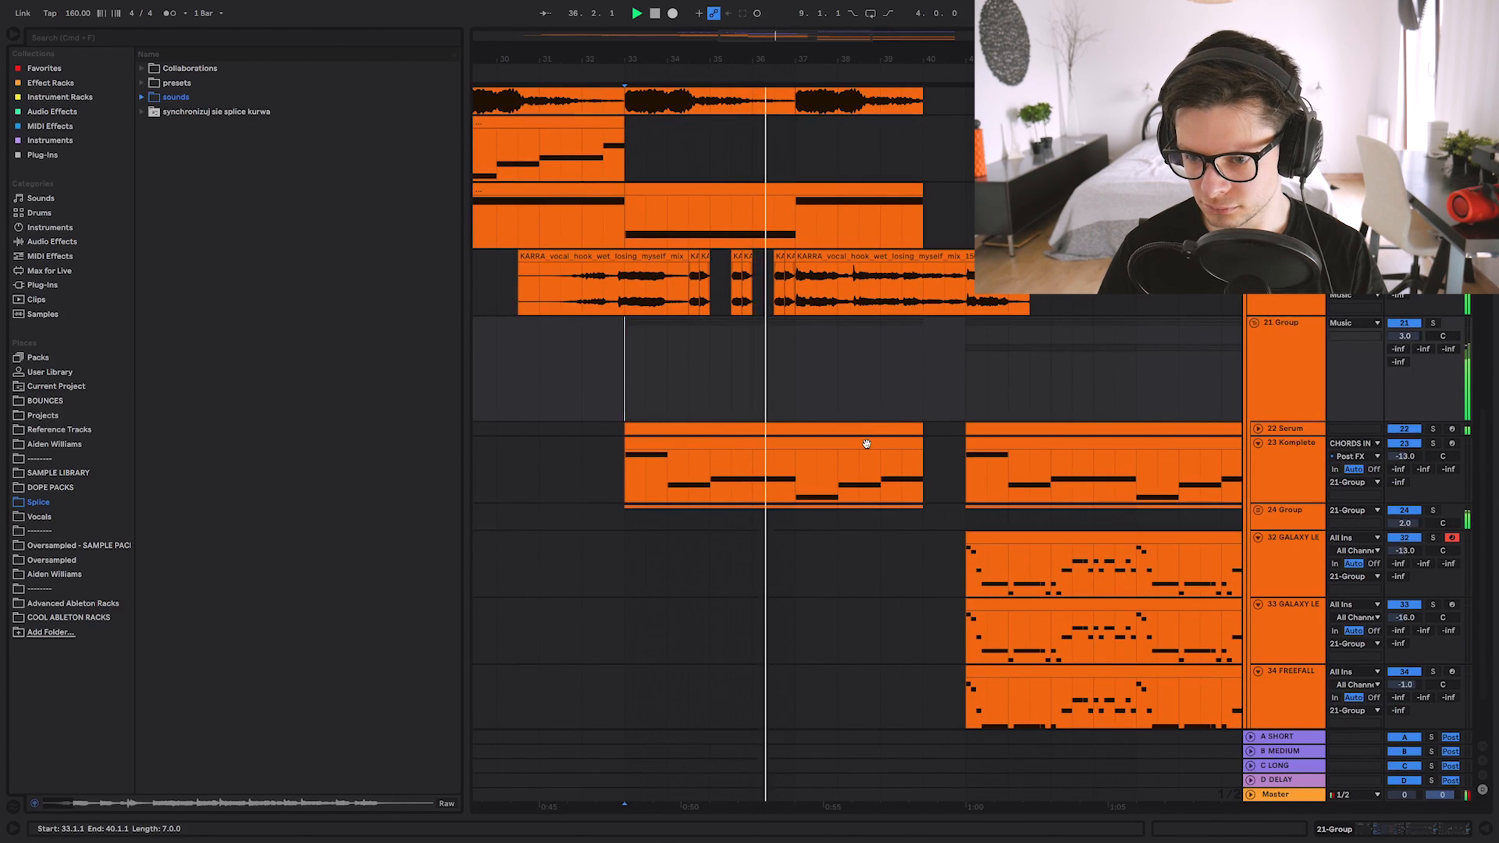
pyautogui.click(1258, 509)
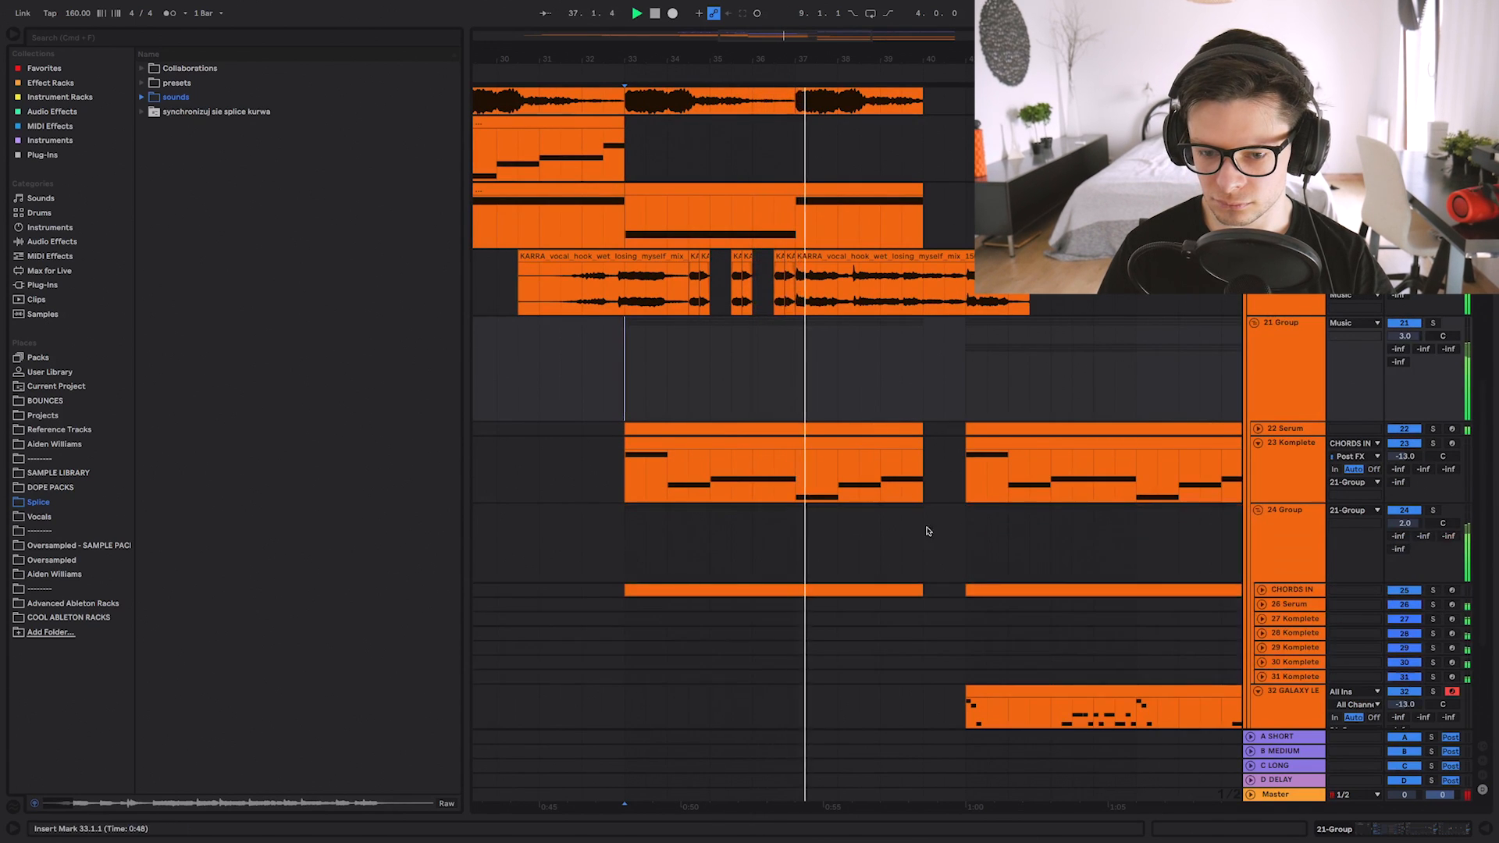
pyautogui.click(896, 589)
pyautogui.press('0')
# Split the vocal hook at 38.1.1 and duplicate the half bar before it four times, up to 40.1.1.
pyautogui.click(843, 281)
pyautogui.press('super+e')
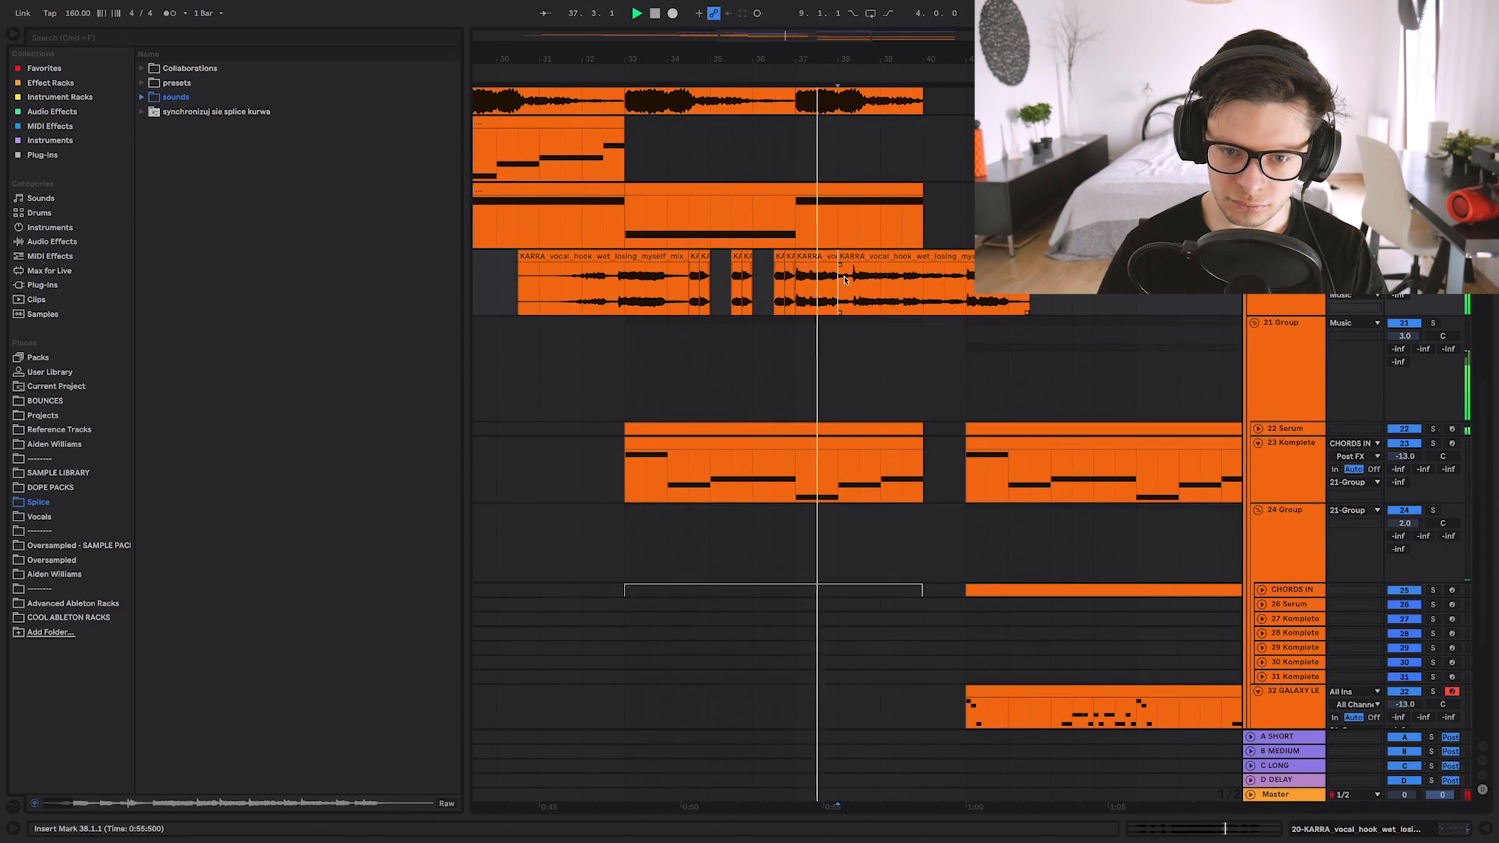
pyautogui.scroll(5, 846, 281)
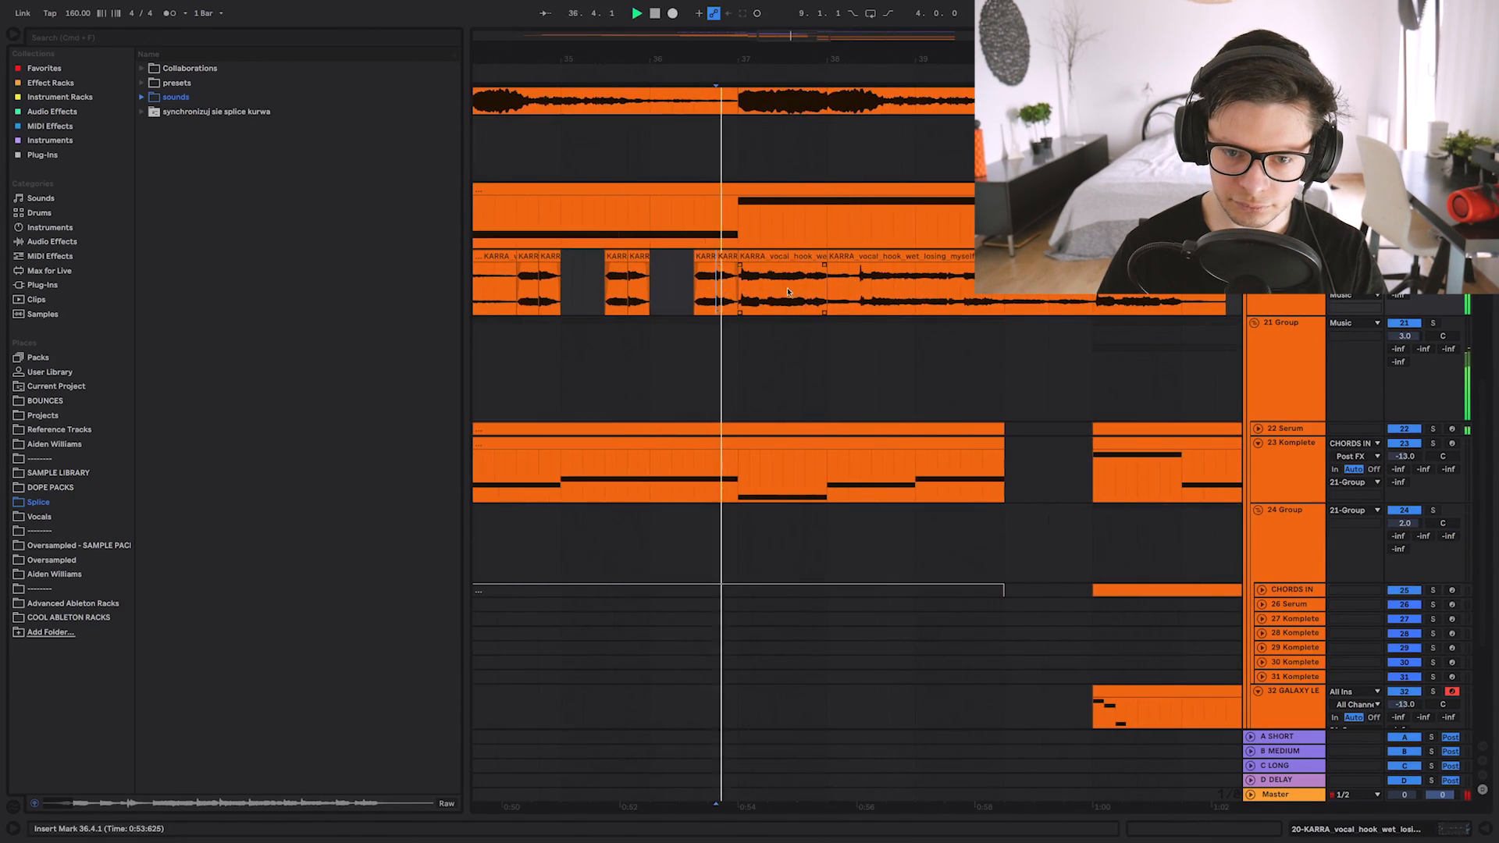
pyautogui.scroll(2, 785, 285)
pyautogui.moveTo(780, 287); pyautogui.dragTo(835, 288)
pyautogui.press('super+d')
pyautogui.press('super+d')
pyautogui.press('super+d')
pyautogui.press('super+d')
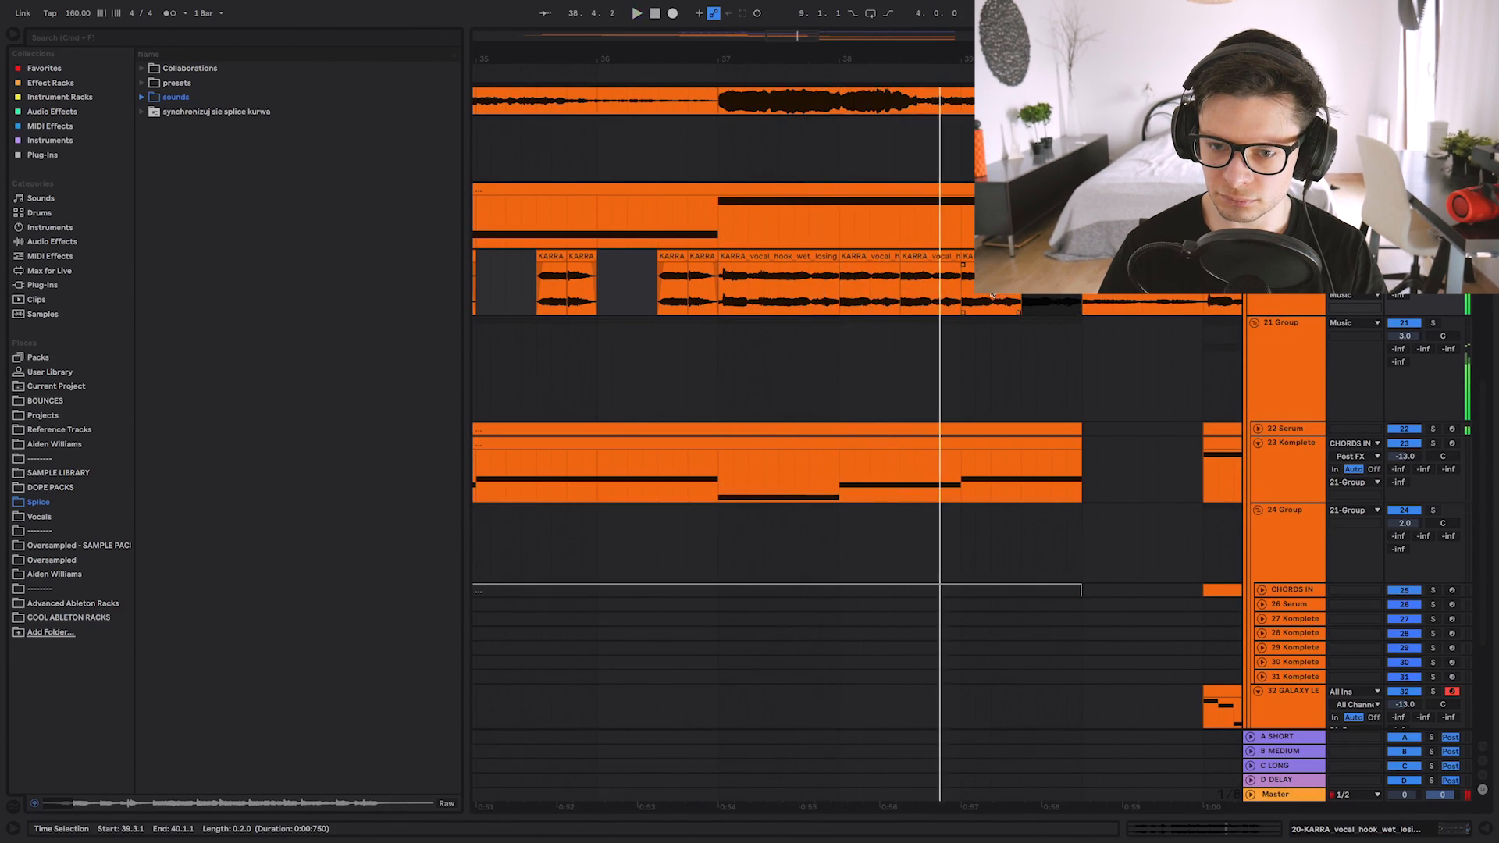
# Speed up the vocal repeats in bar 39 by duplicating a one-beat chop up to 40.1.1.
pyautogui.moveTo(993, 295); pyautogui.dragTo(958, 293)
pyautogui.press('super+d')
pyautogui.press('super+d')
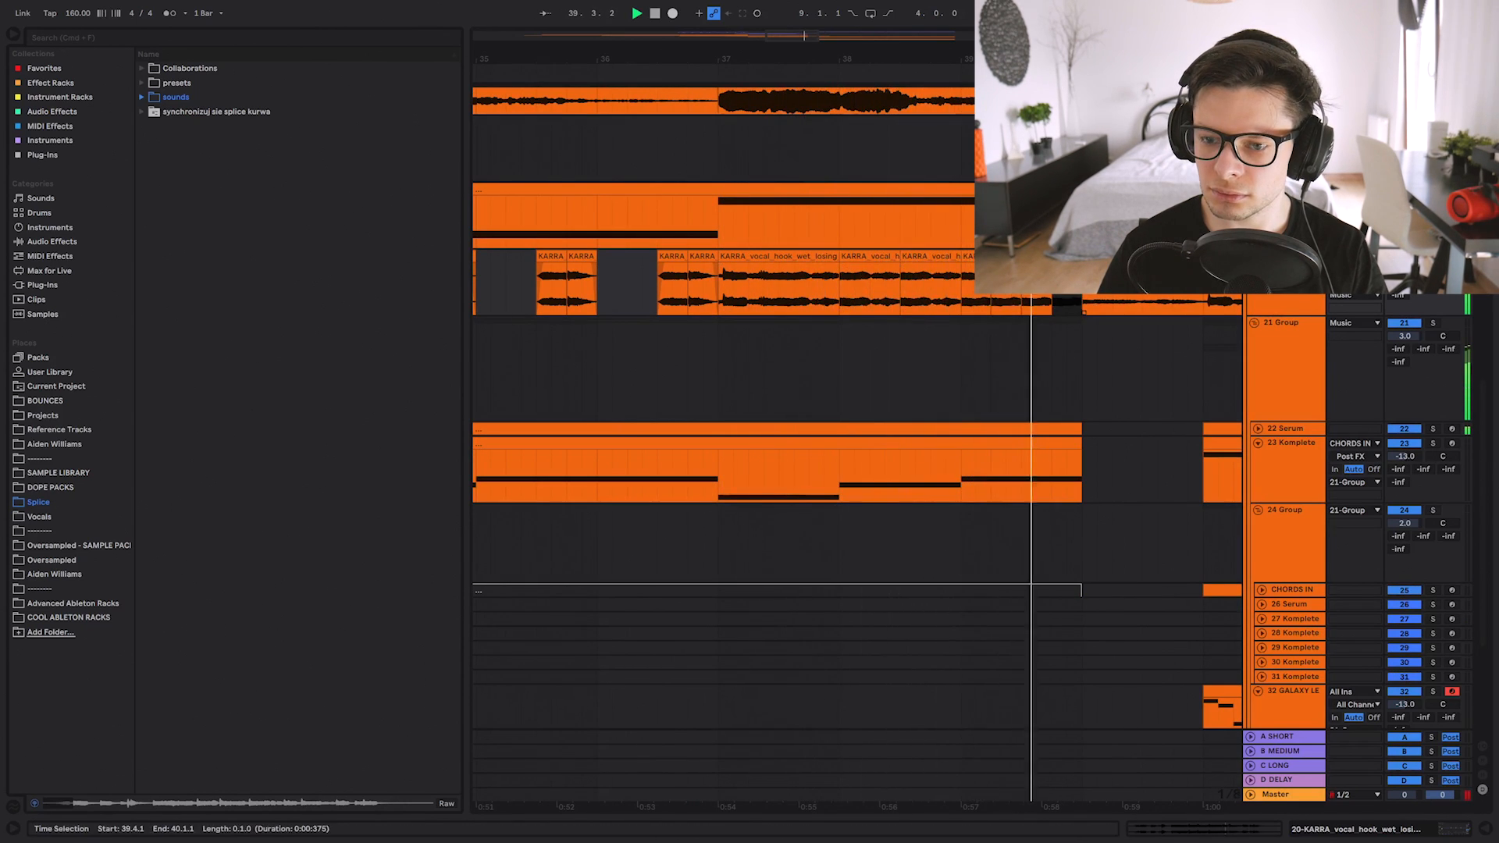
# Split the remaining vocal hook at 41.1.1 and delete everything after the split.
pyautogui.scroll(3, 1093, 283)
pyautogui.scroll(-5, 1015, 285)
pyautogui.hscroll(3, 832, 286)
pyautogui.click(925, 293)
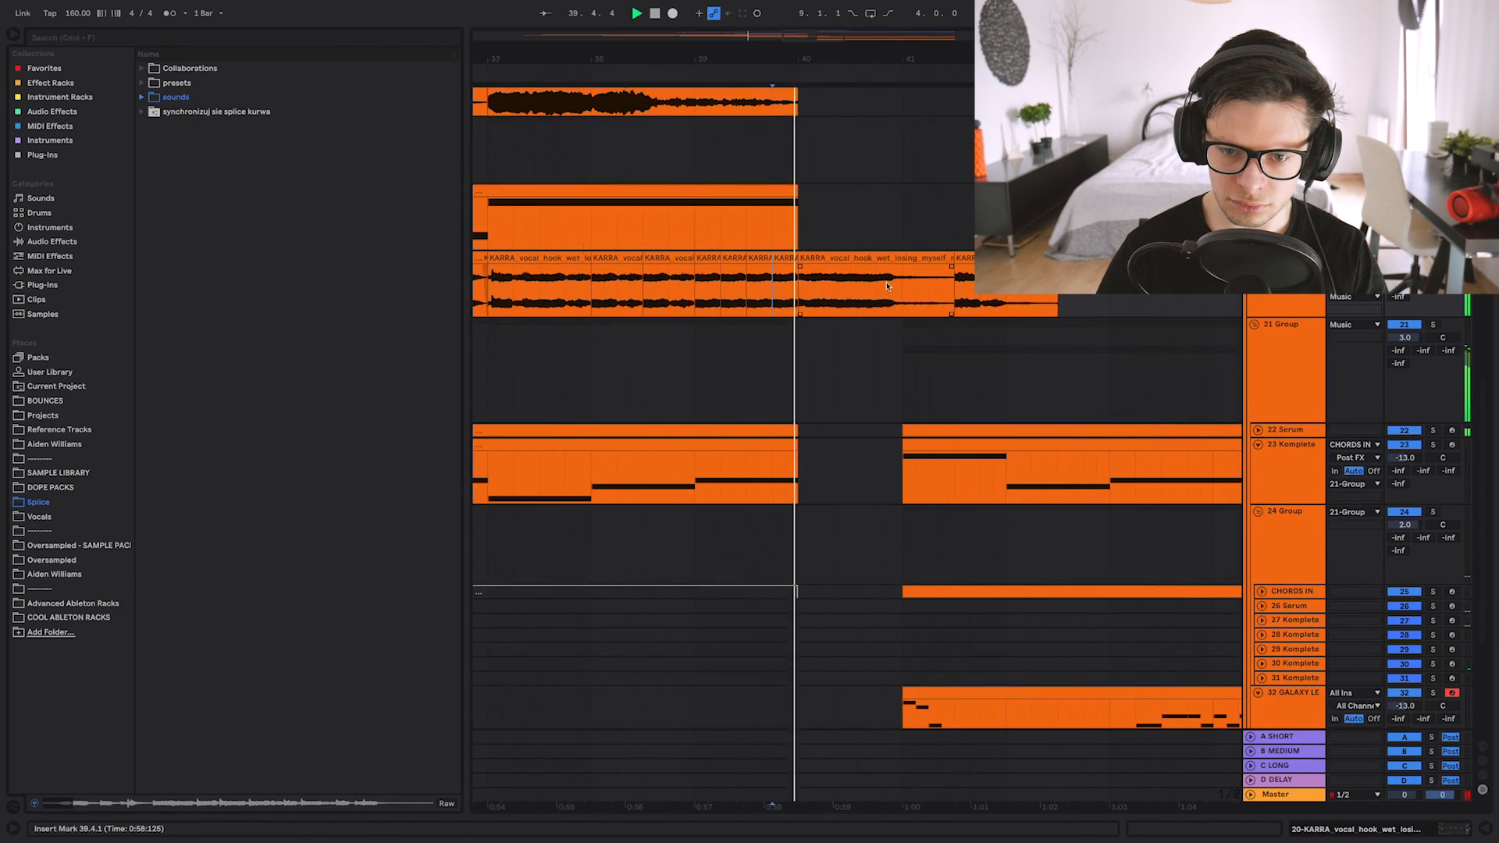
pyautogui.click(902, 280)
pyautogui.press('super+e')
pyautogui.press('Delete')
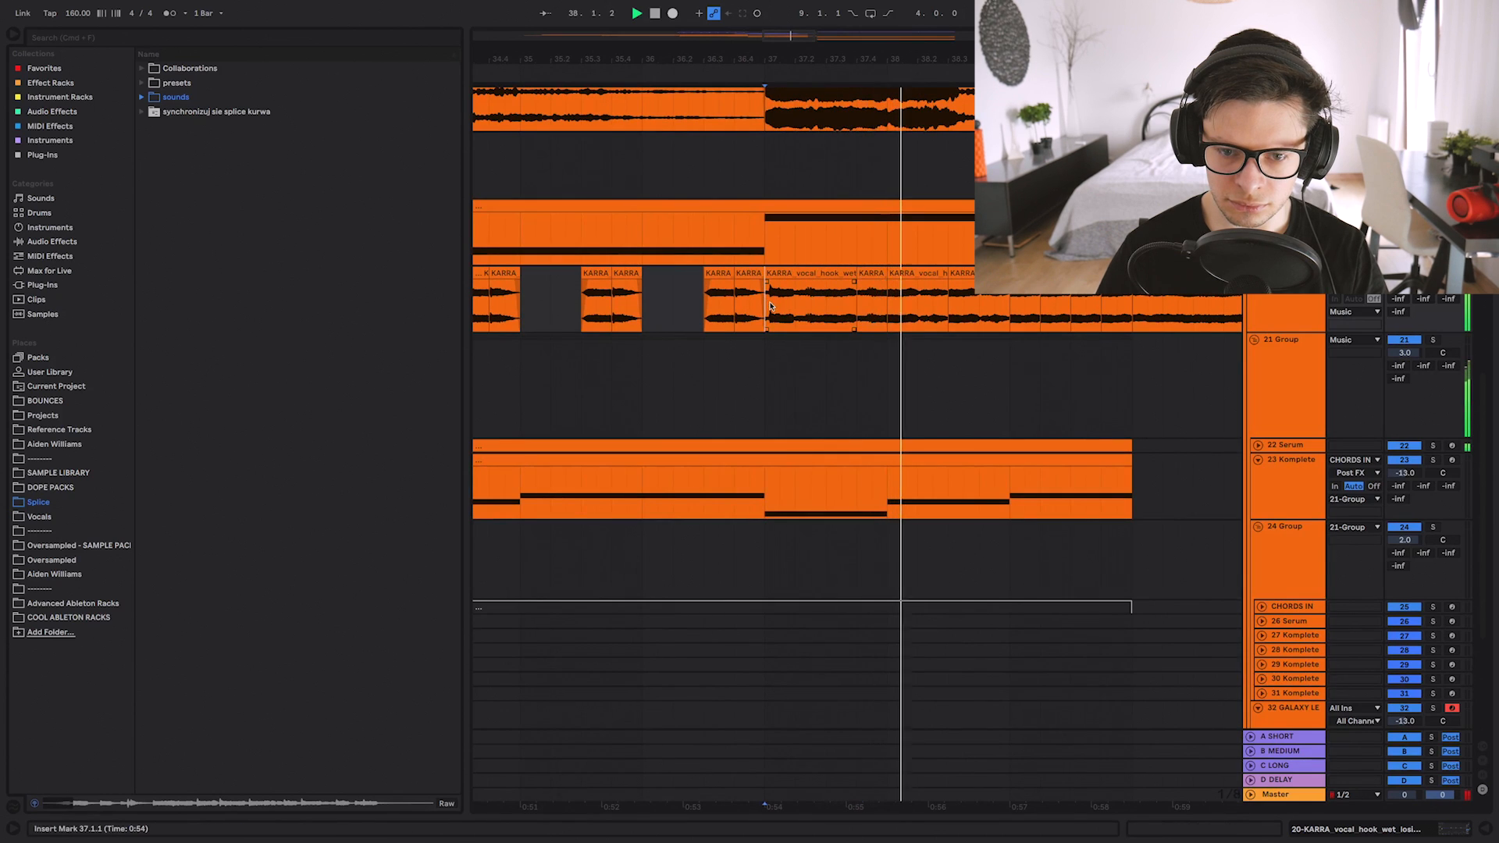
# Play back the chopped vocal from bar 37 into the drop at bar 41.
pyautogui.moveTo(855, 299); pyautogui.dragTo(830, 304)
pyautogui.hscroll(1, 831, 304)
pyautogui.scroll(-2, 844, 298)
pyautogui.press('space')
pyautogui.press('space')
pyautogui.scroll(-2, 775, 298)
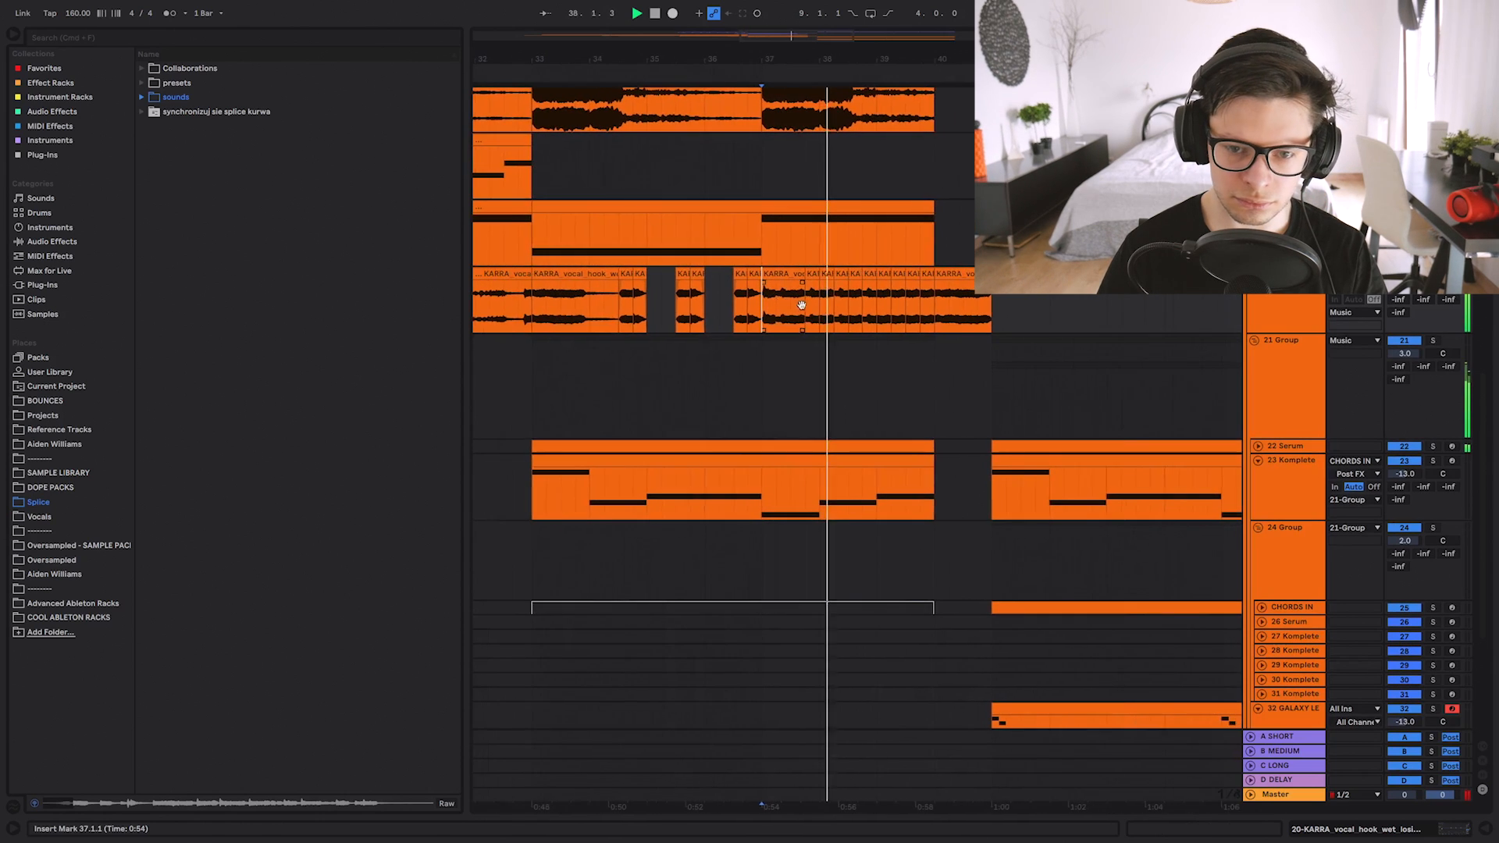
pyautogui.hscroll(-1, 808, 313)
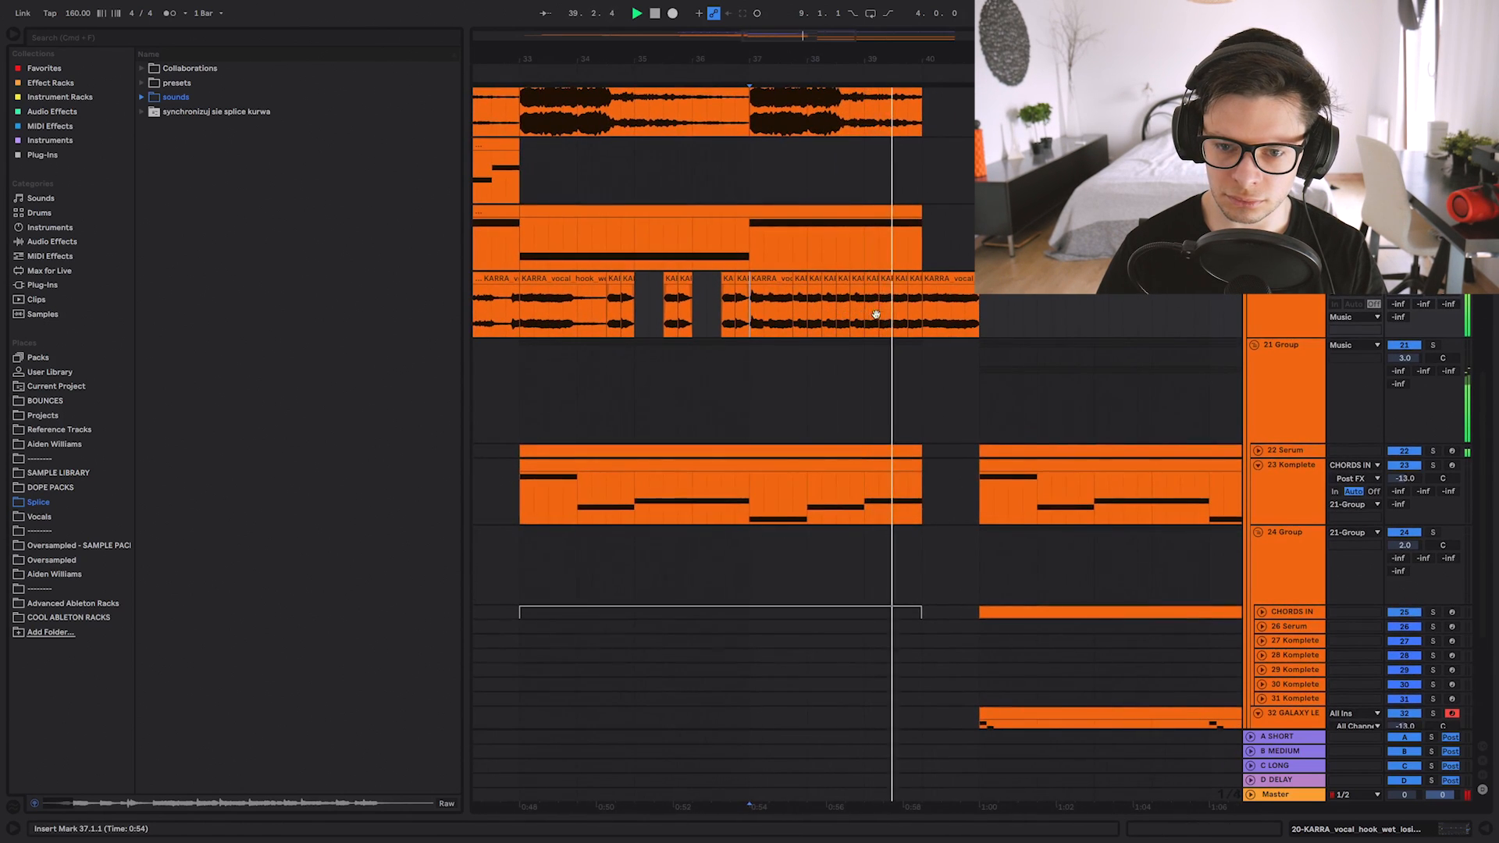
pyautogui.moveTo(873, 312); pyautogui.dragTo(980, 335)
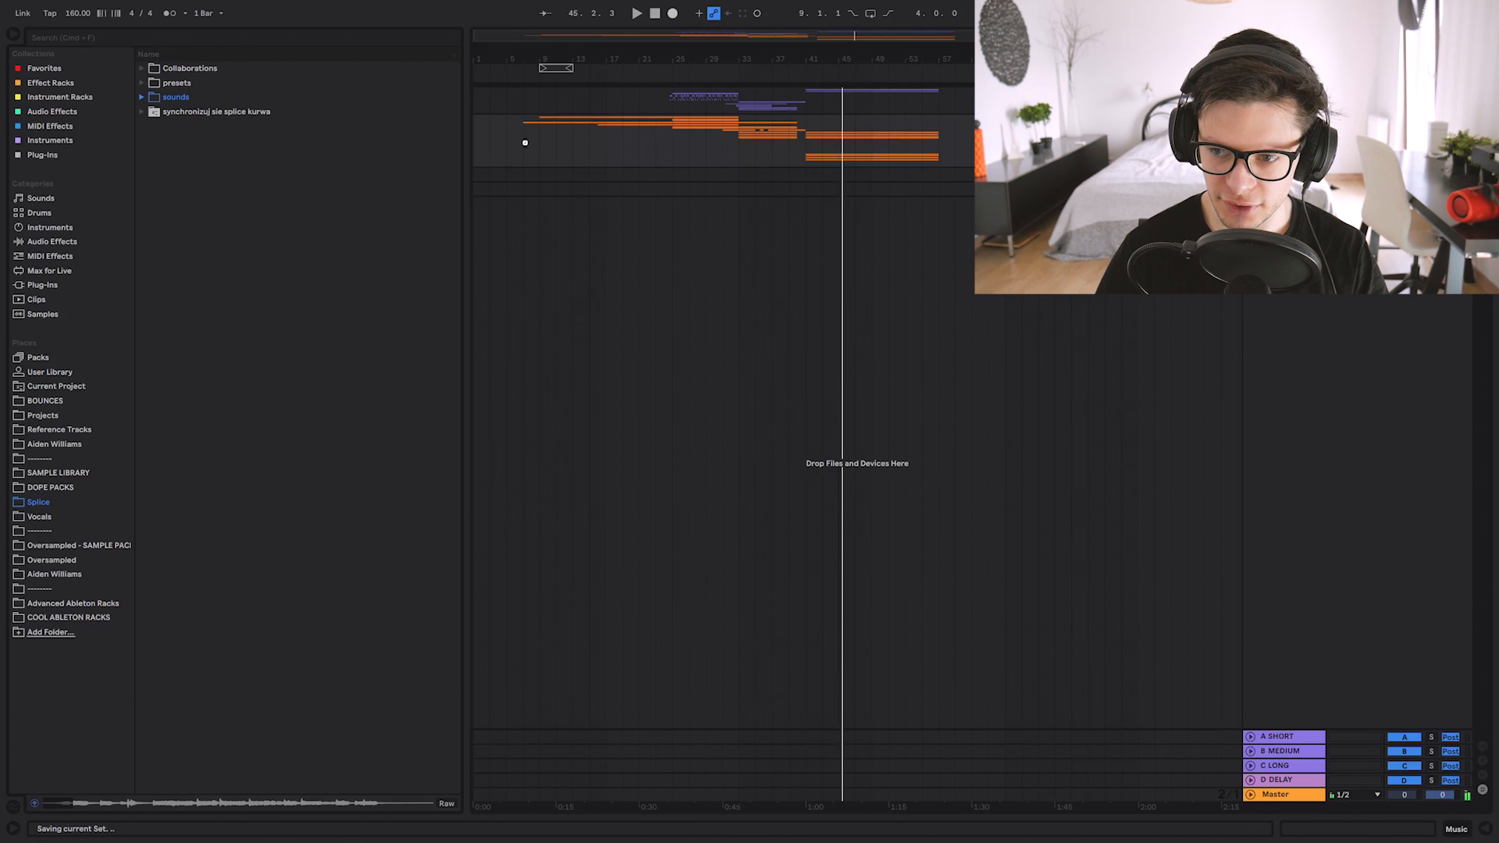
# Export the Master from 7.1.1 for 52 bars as a normalized 24-bit, 44100 Hz WAV file.
pyautogui.click(524, 144)
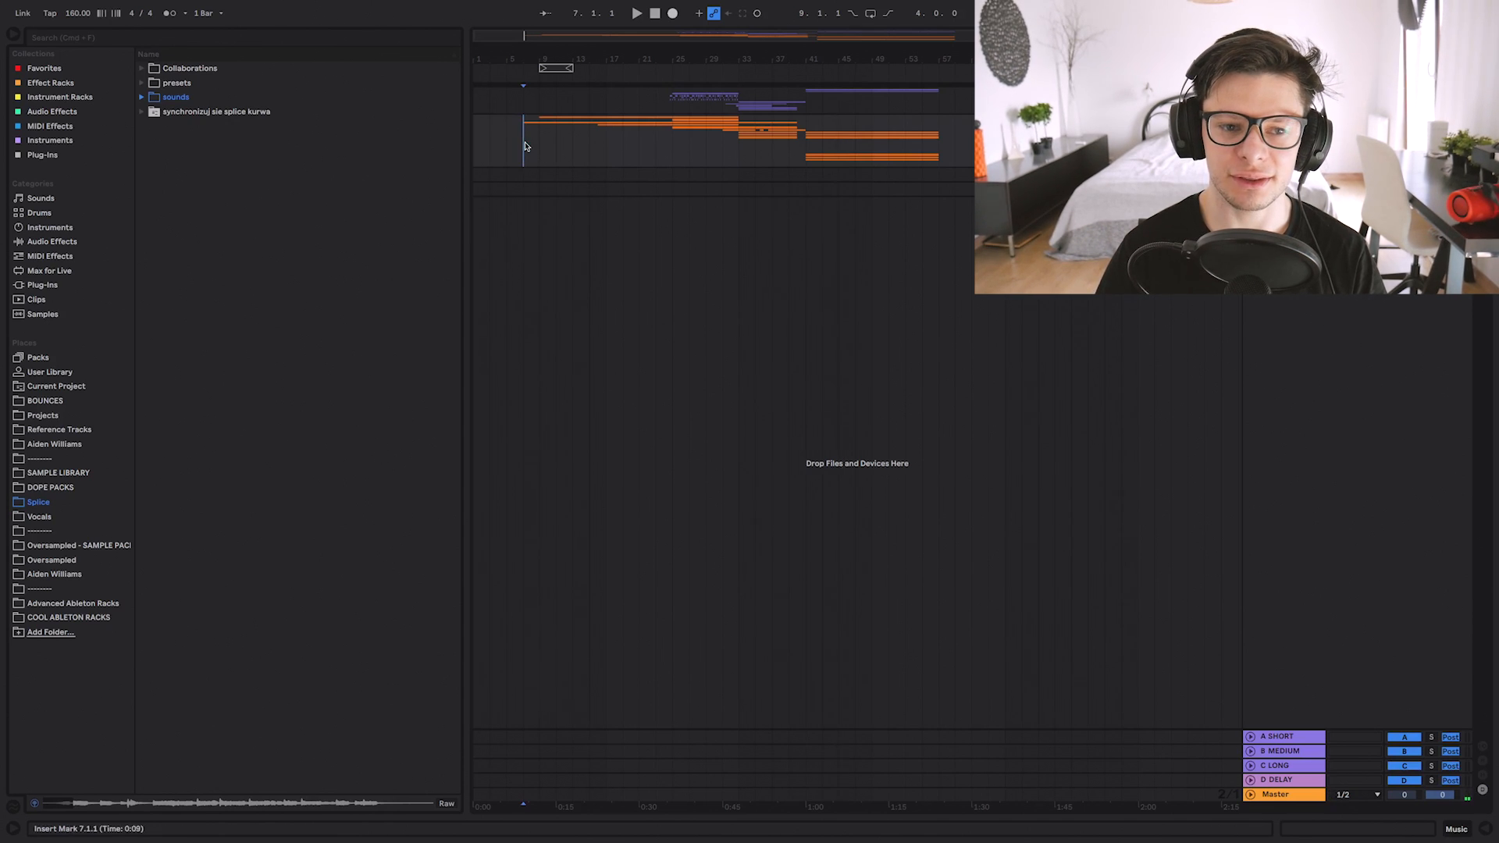
pyautogui.press('super+shift+r')
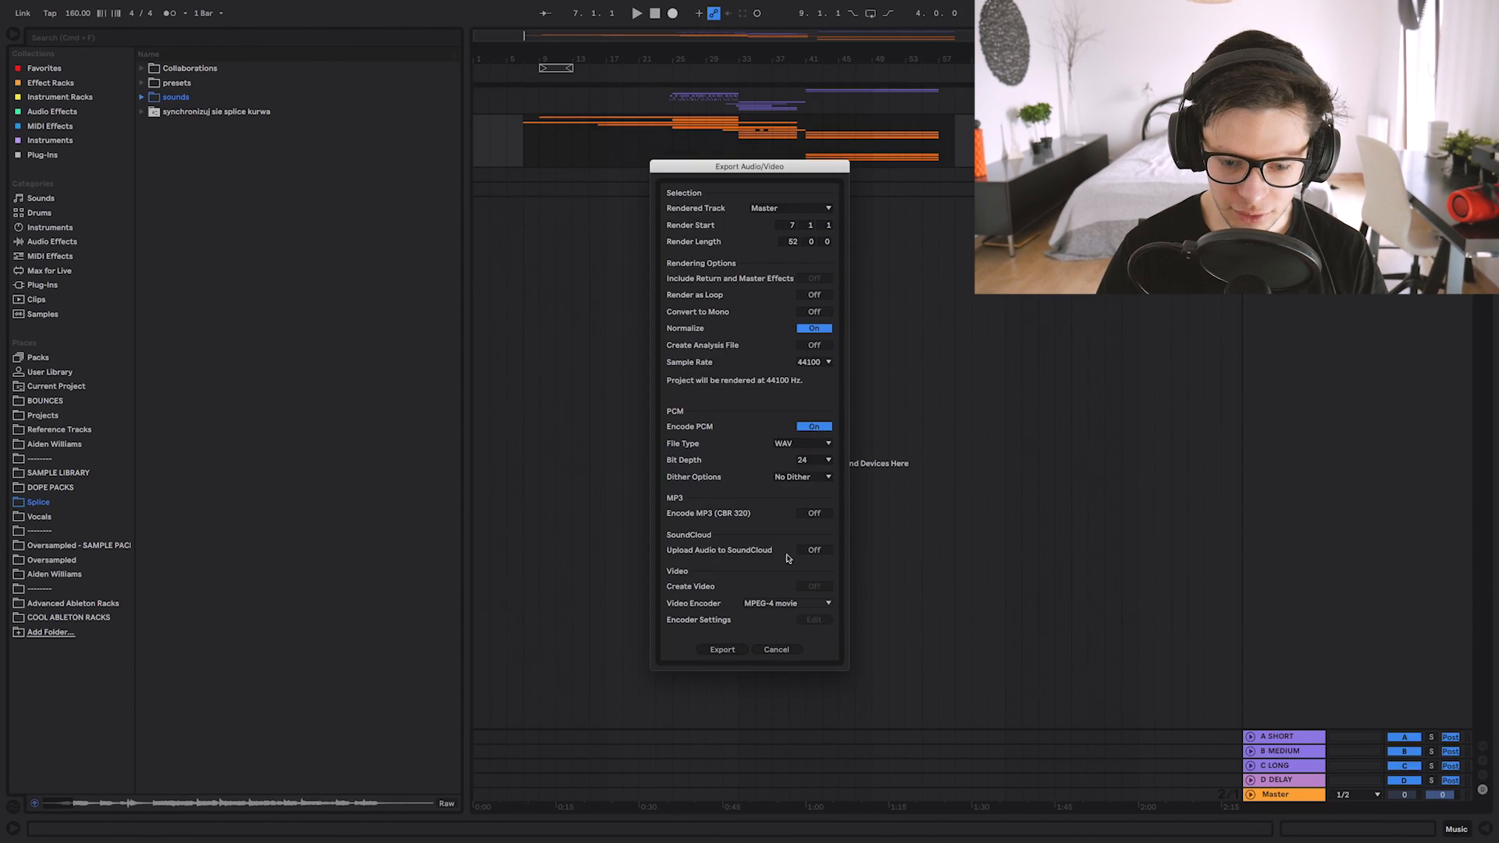
pyautogui.click(742, 641)
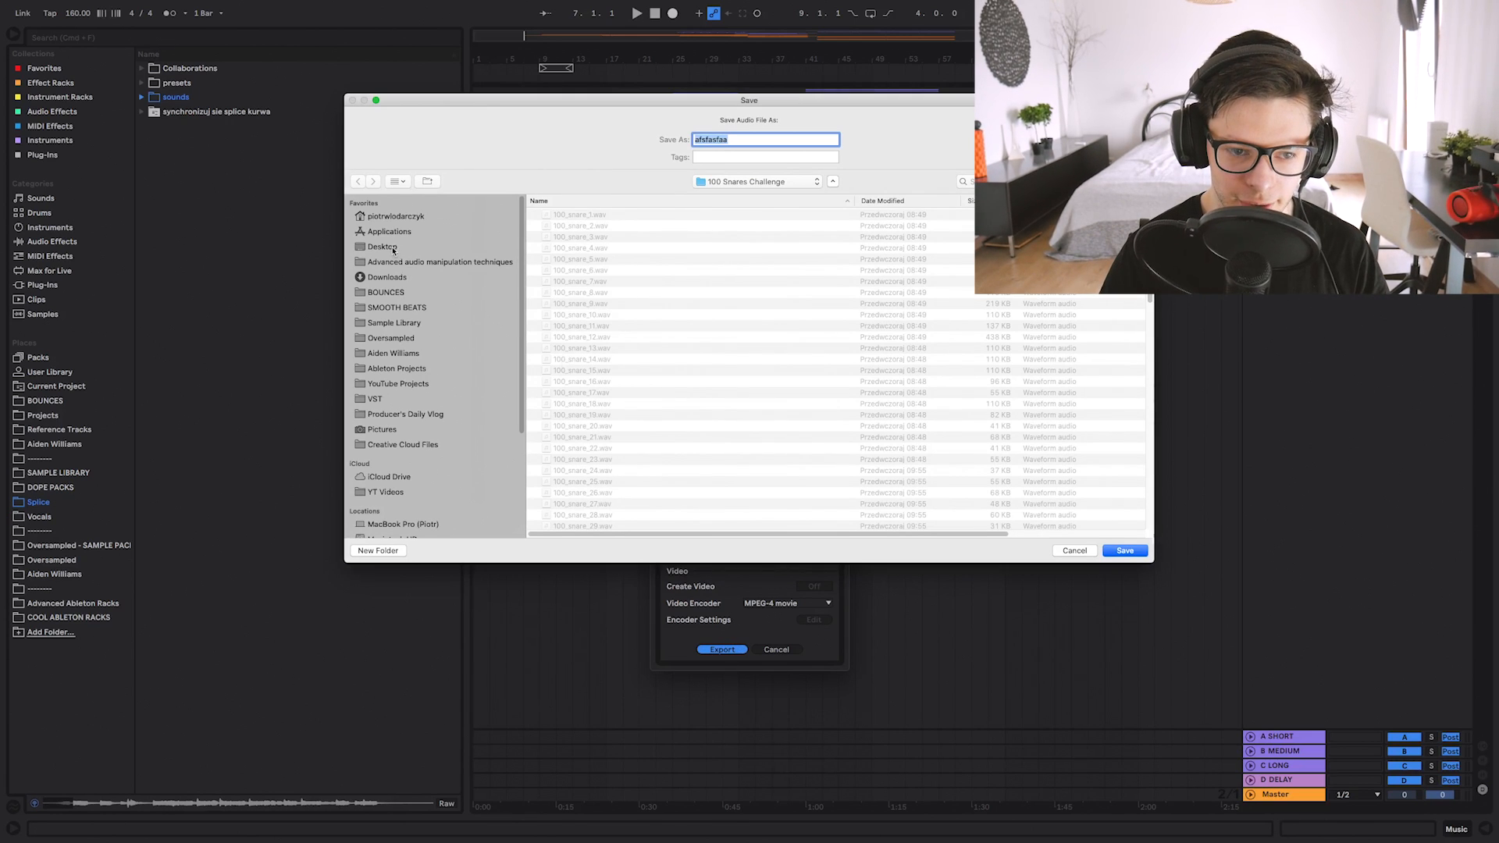
pyautogui.click(1136, 554)
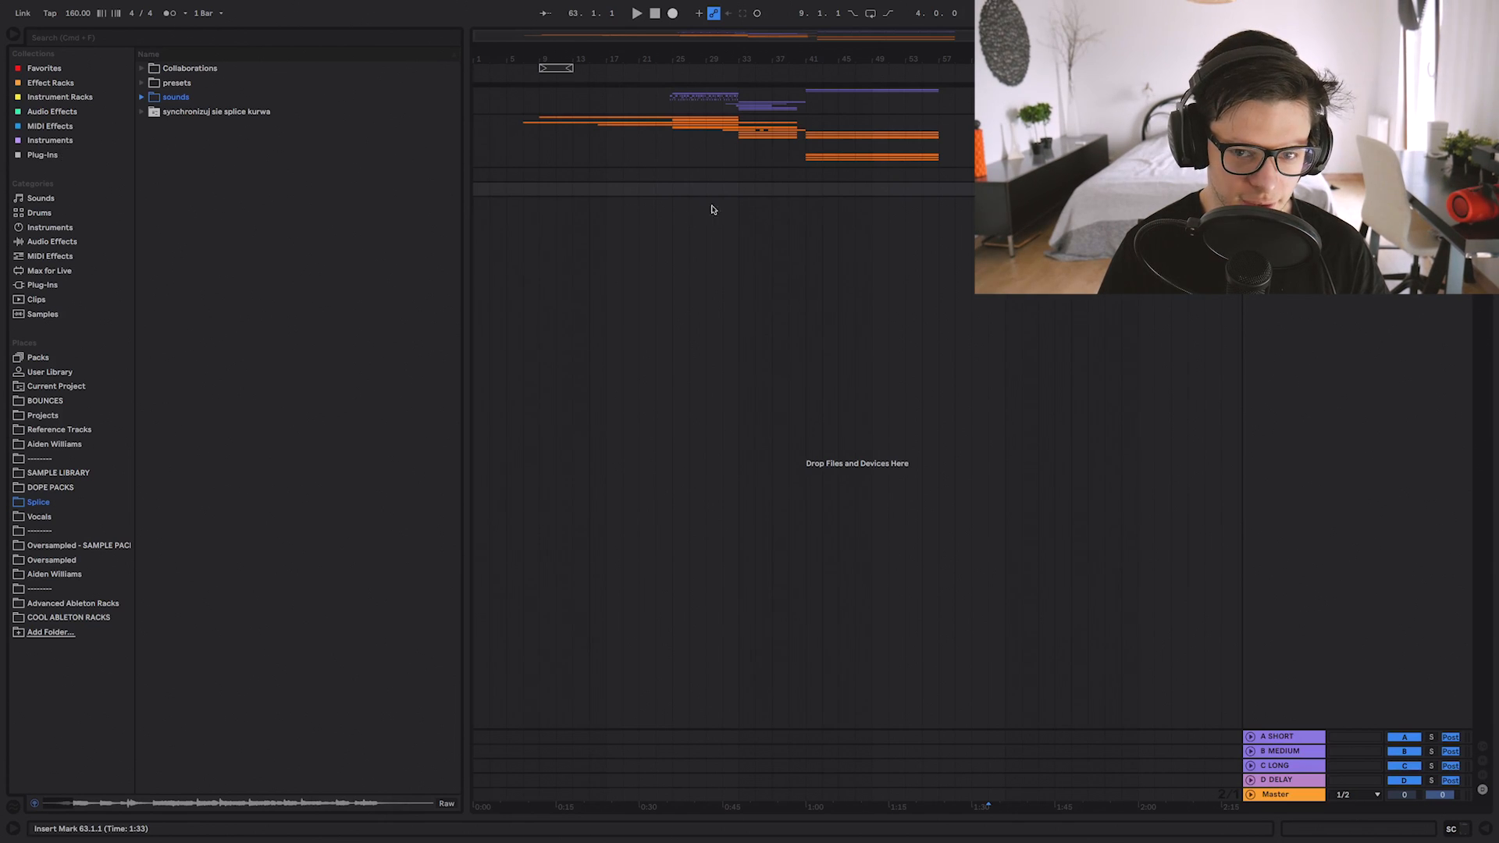
# Play the bounced afsfasfaa audio, load EQ Eight on its track, and remove the second EQ Eight from the chain.
pyautogui.press('space')
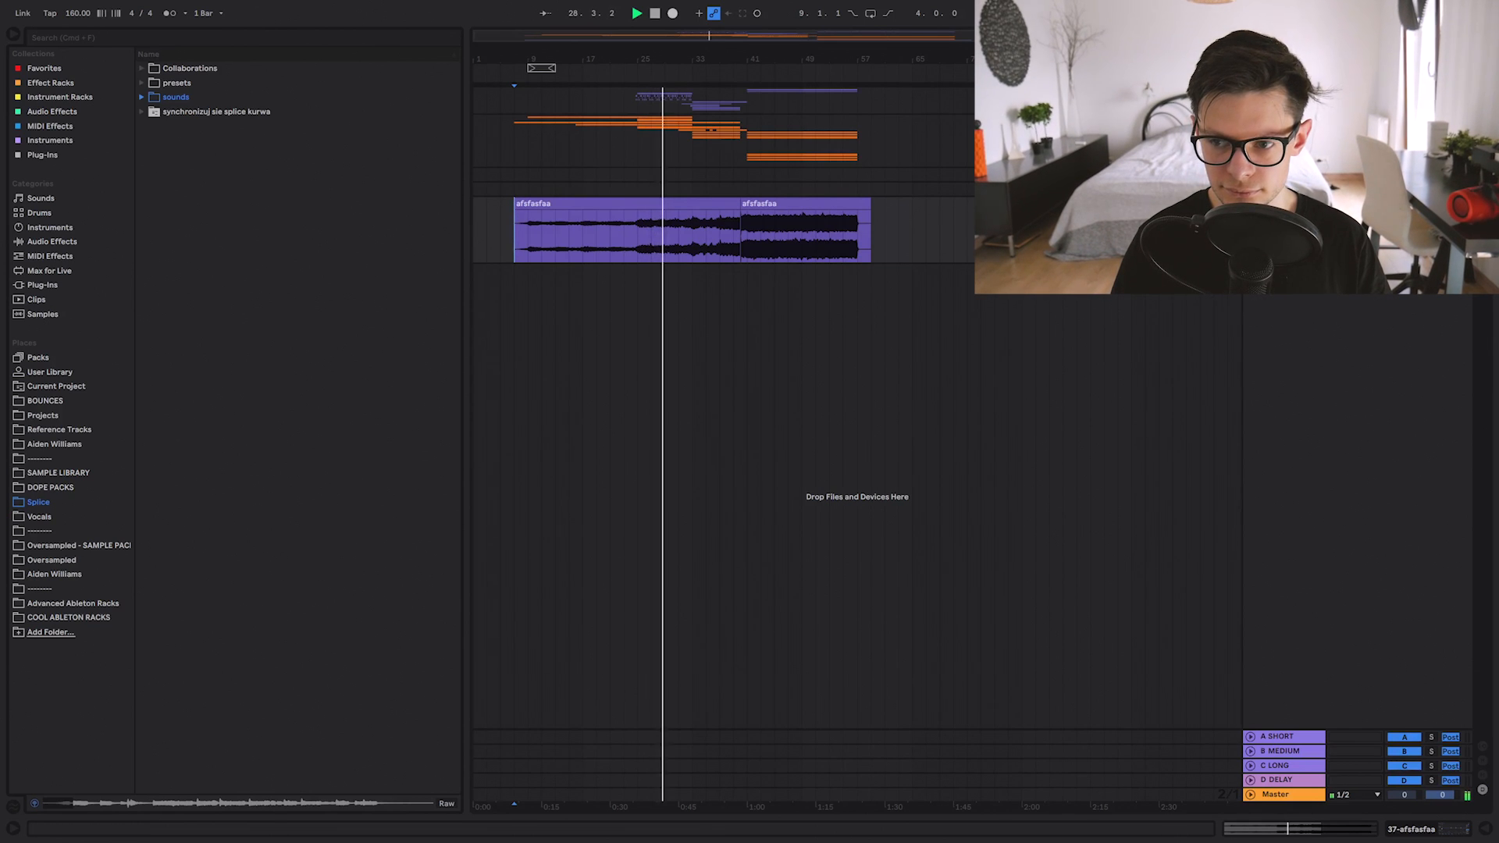
pyautogui.click(651, 244)
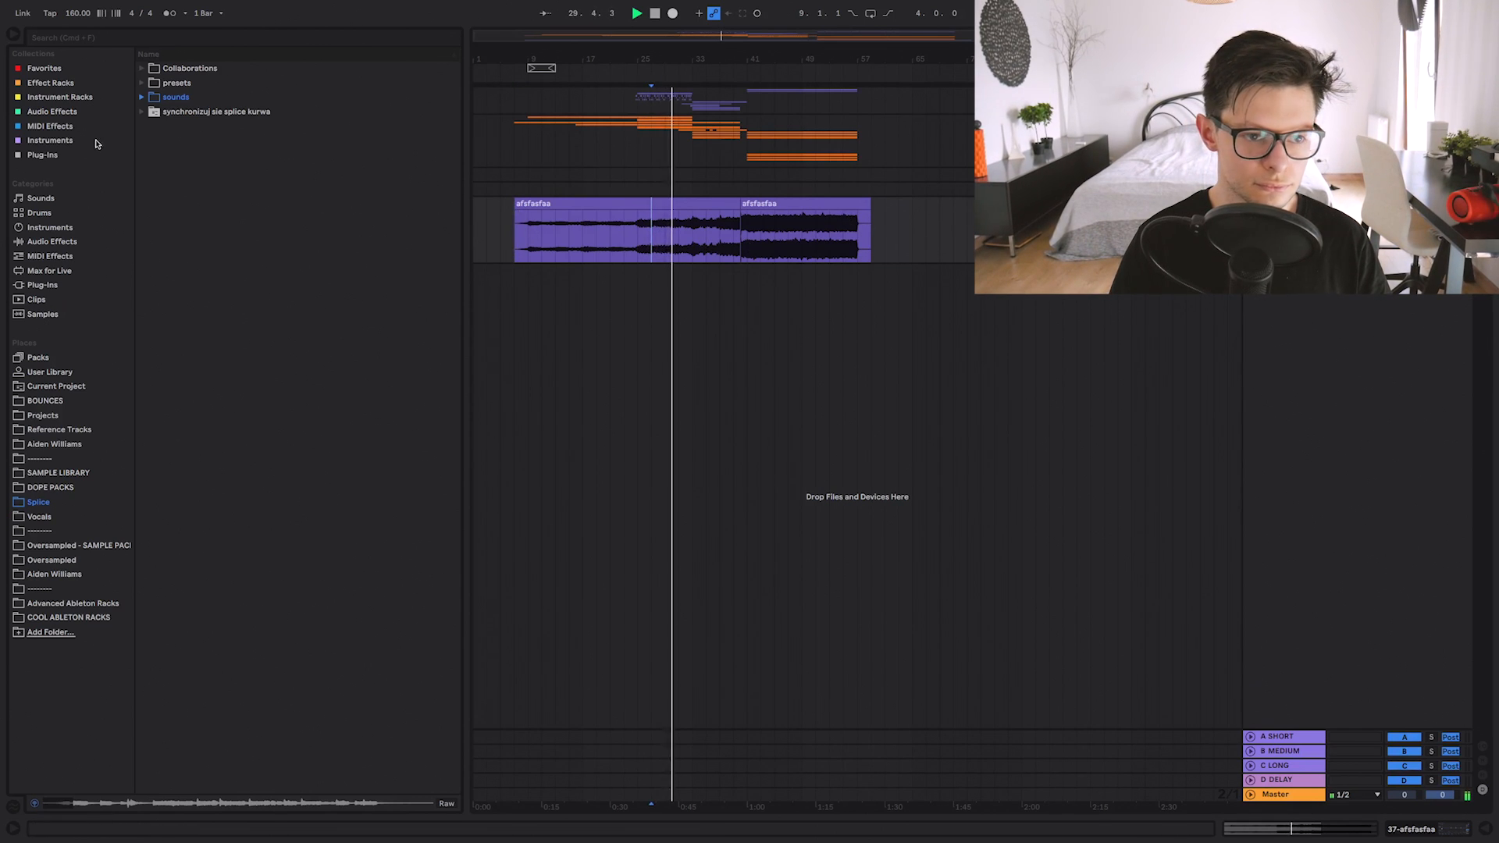
pyautogui.click(69, 111)
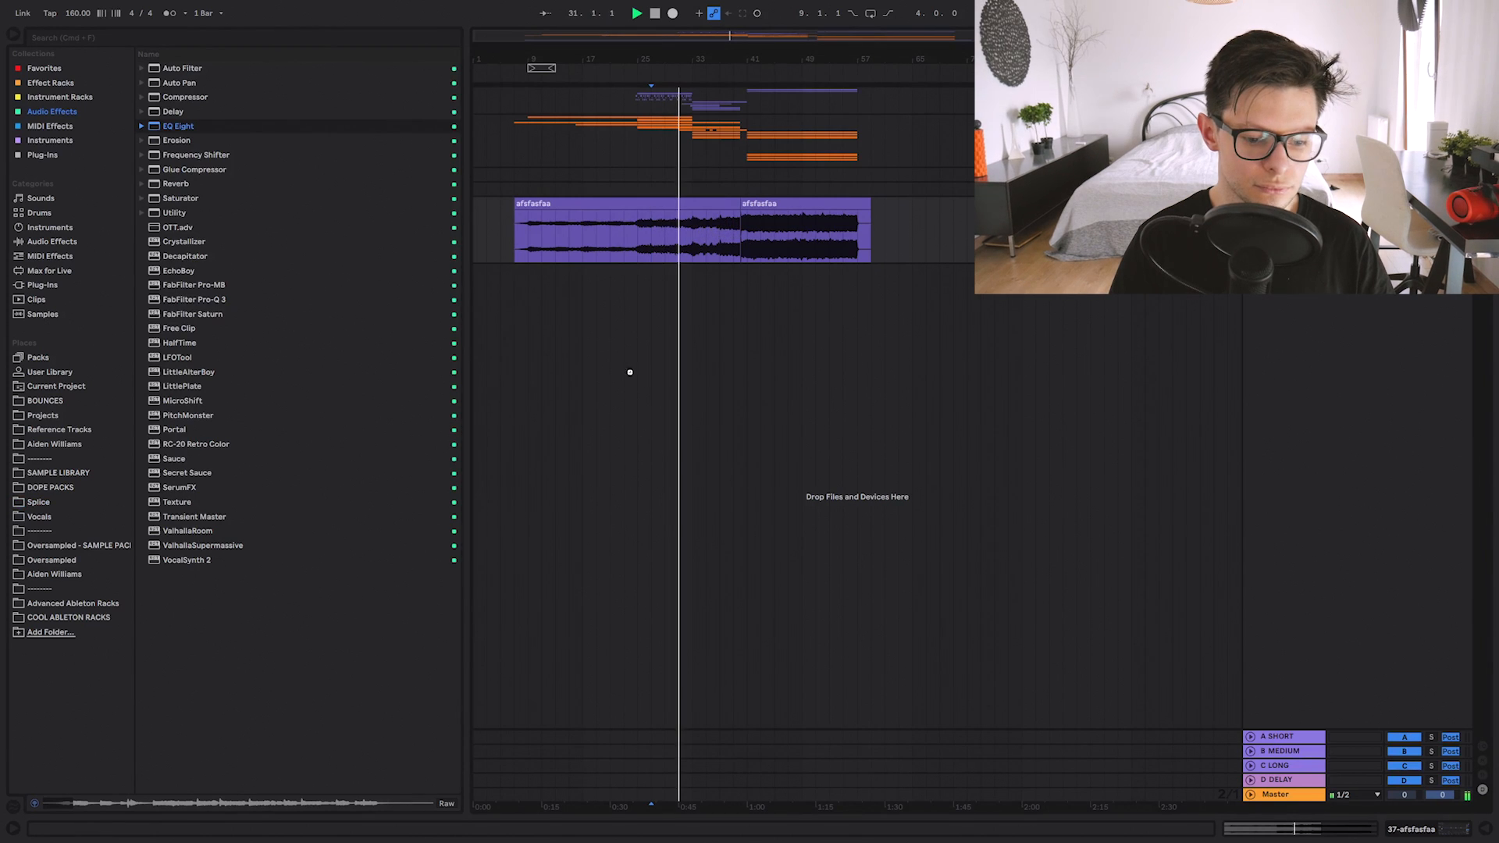
pyautogui.moveTo(654, 319); pyautogui.dragTo(654, 234)
pyautogui.moveTo(436, 742)
pyautogui.mouseDown()
pyautogui.moveTo(553, 743)
pyautogui.moveTo(436, 734)
pyautogui.mouseUp()
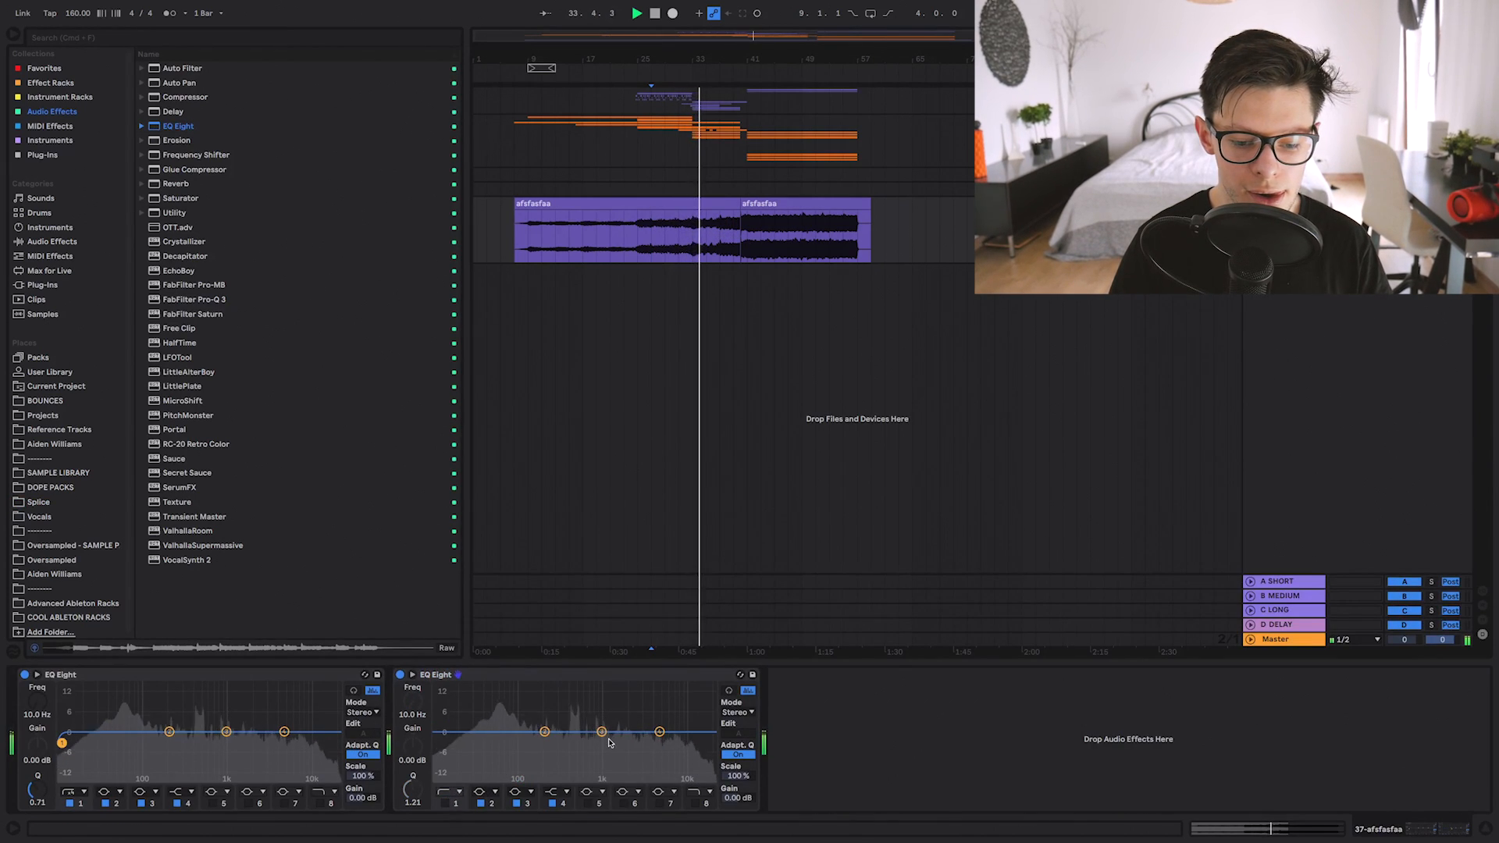
pyautogui.click(454, 677)
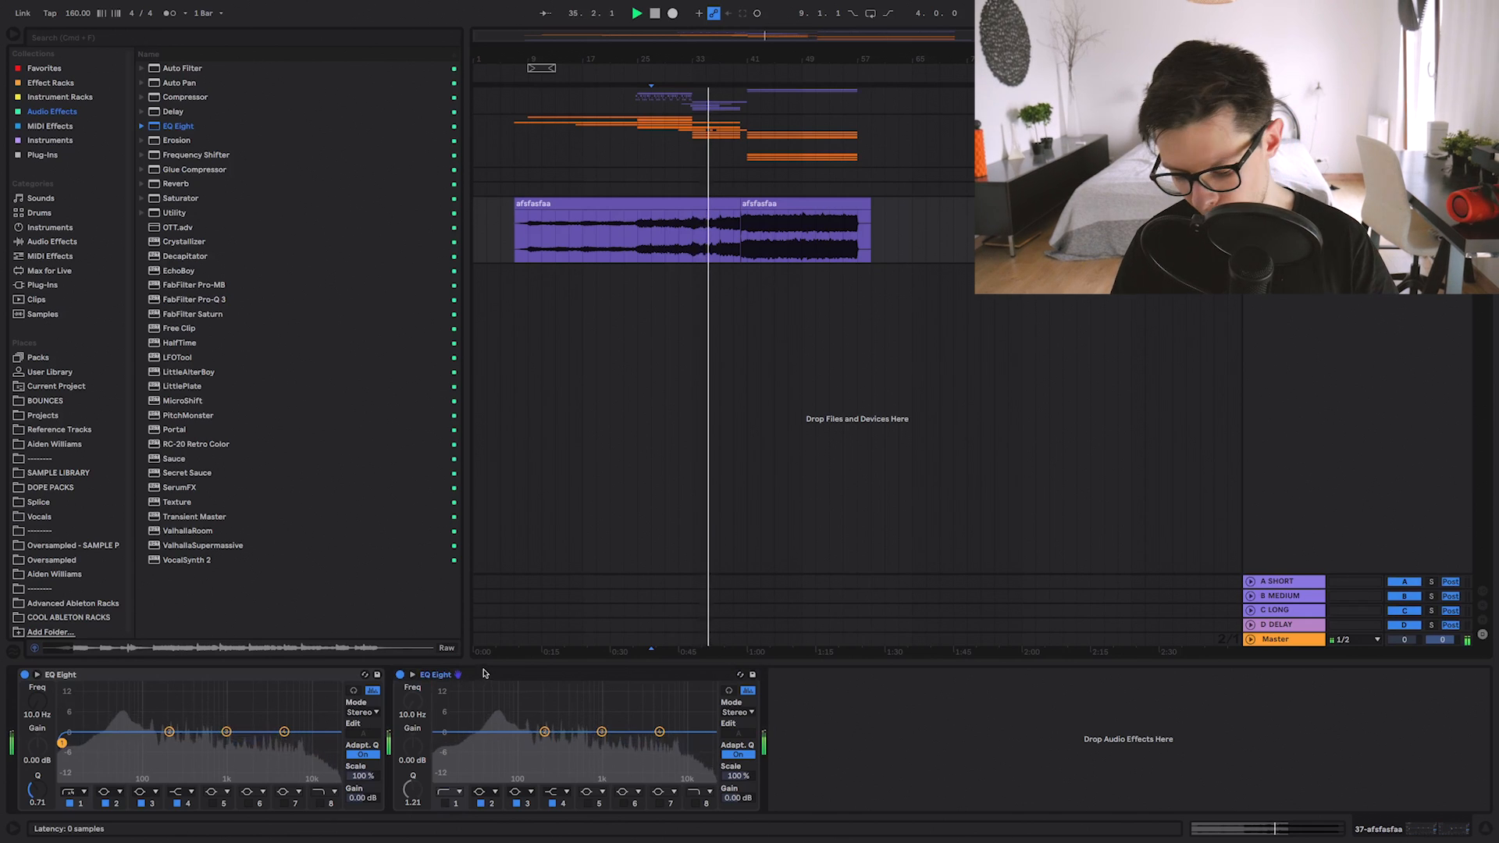
pyautogui.press('Delete')
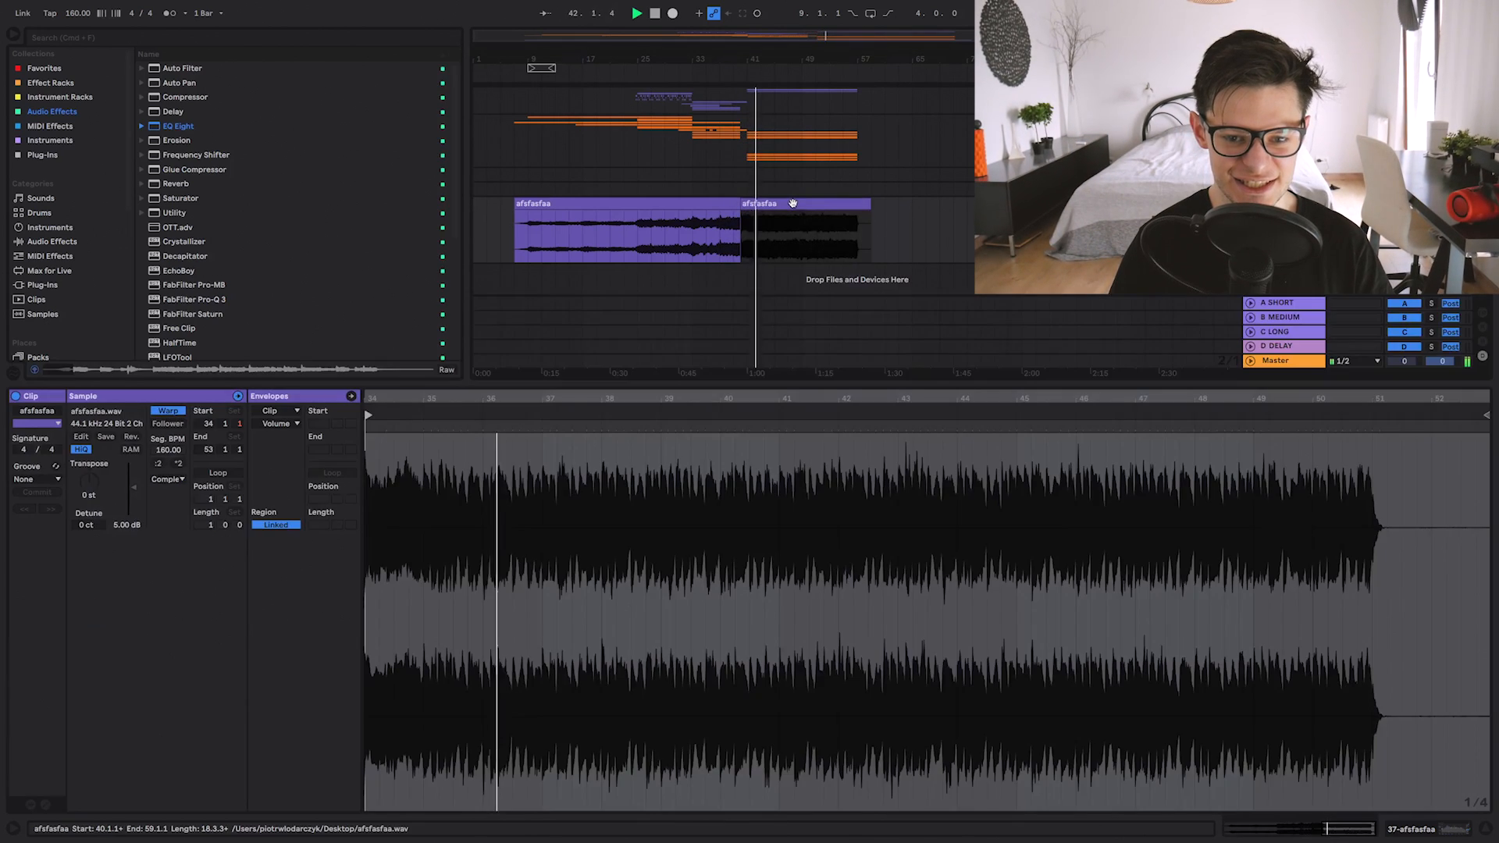
# Lower the gain of the afsfasfaa clip that starts at 40.1.1 to 2.56 dB.
pyautogui.hotkey('shift', 'Tab')
pyautogui.moveTo(131, 491); pyautogui.dragTo(131, 509)
pyautogui.scroll(5, 745, 251)
pyautogui.moveTo(748, 250); pyautogui.dragTo(778, 247)
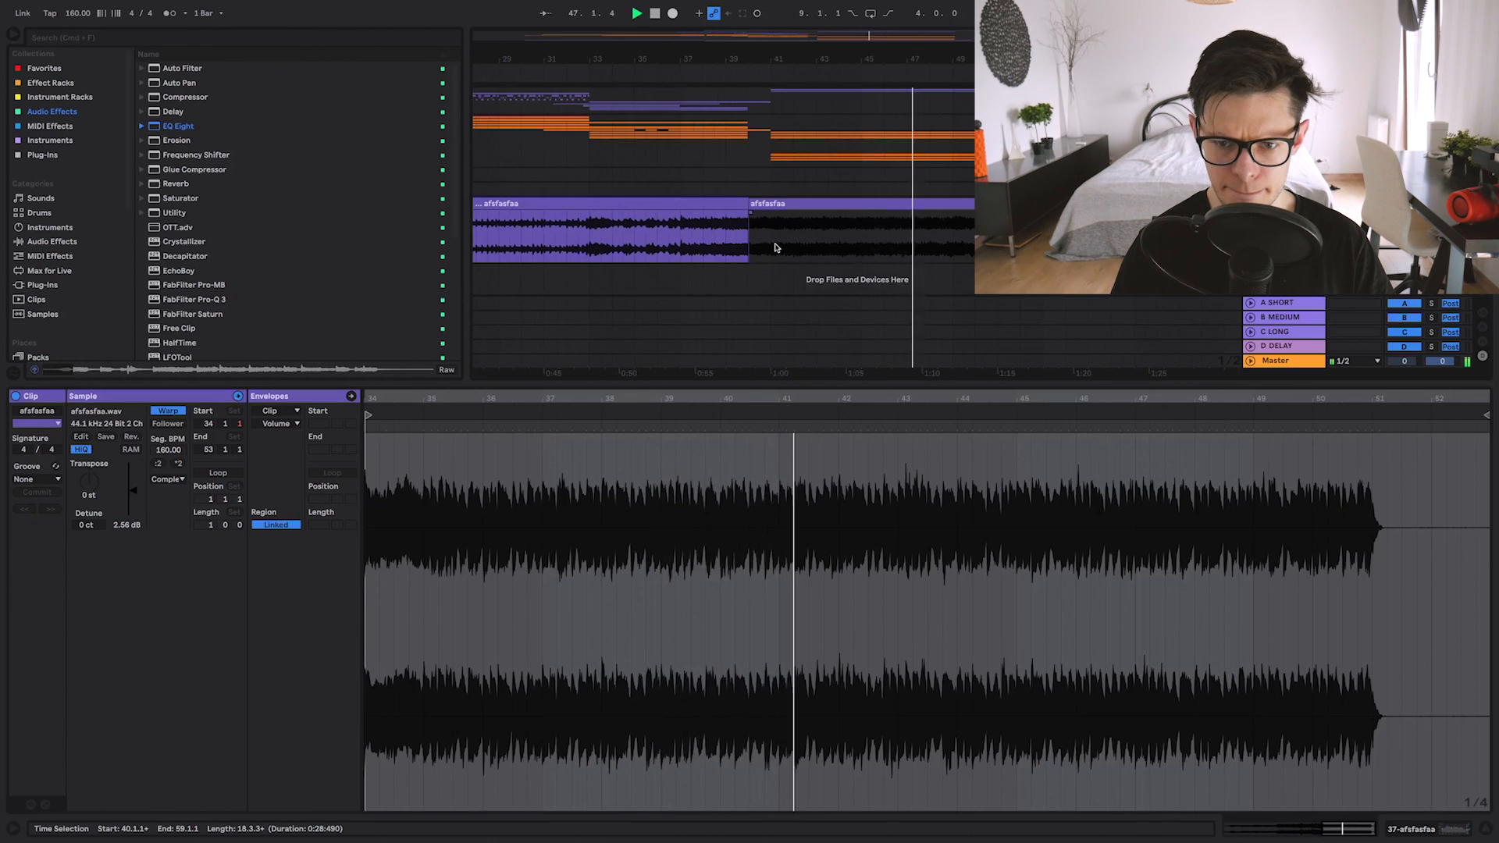
pyautogui.moveTo(871, 380); pyautogui.dragTo(873, 796)
pyautogui.scroll(-3, 875, 356)
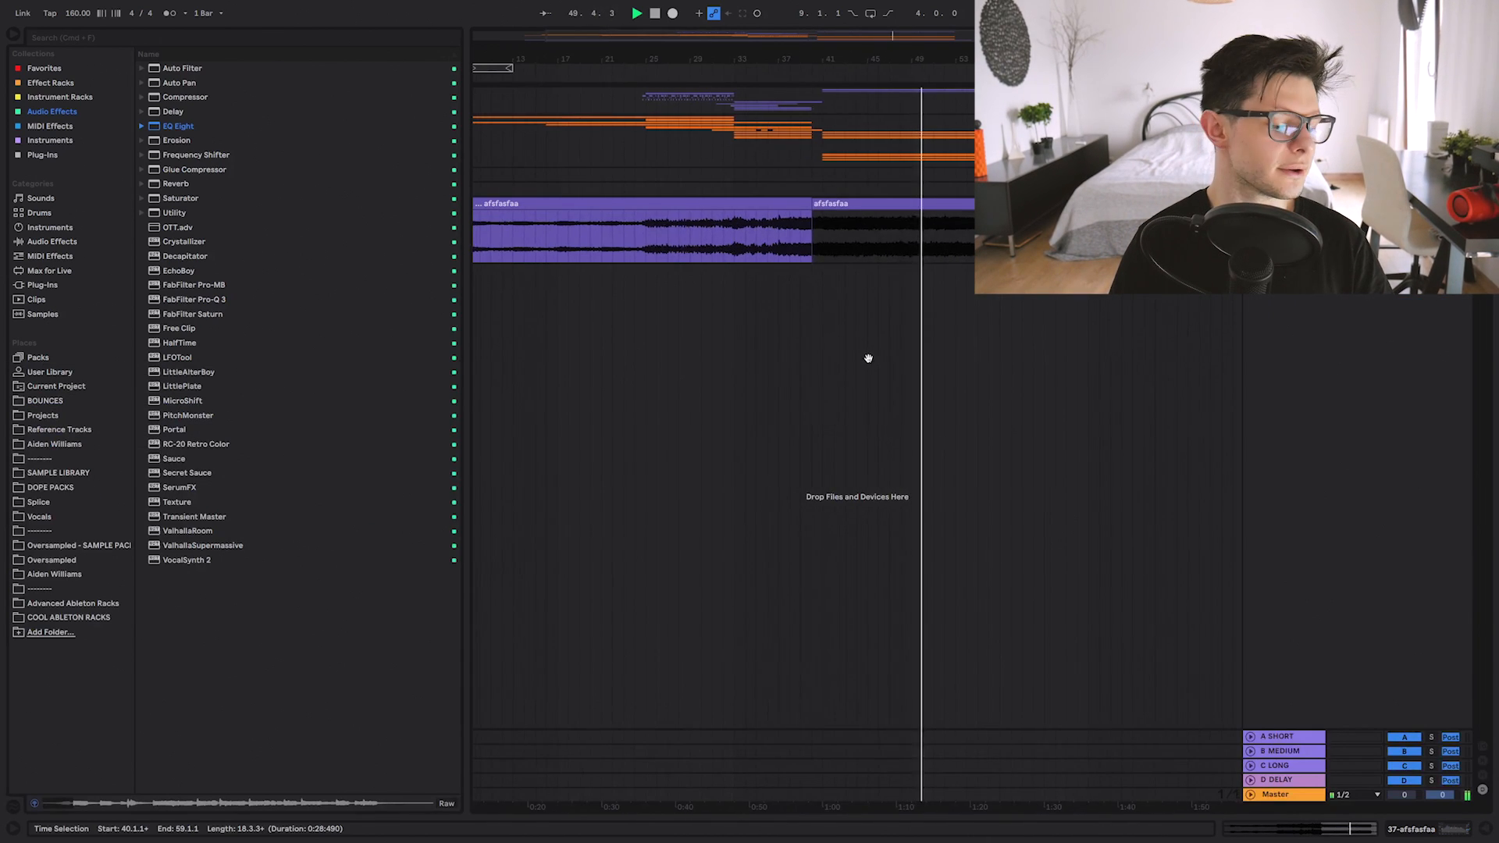
# Delete the silent tail of the afsfasfaa audio from 57.3.1 to 60.1.1.
pyautogui.scroll(5, 925, 313)
pyautogui.click(938, 244)
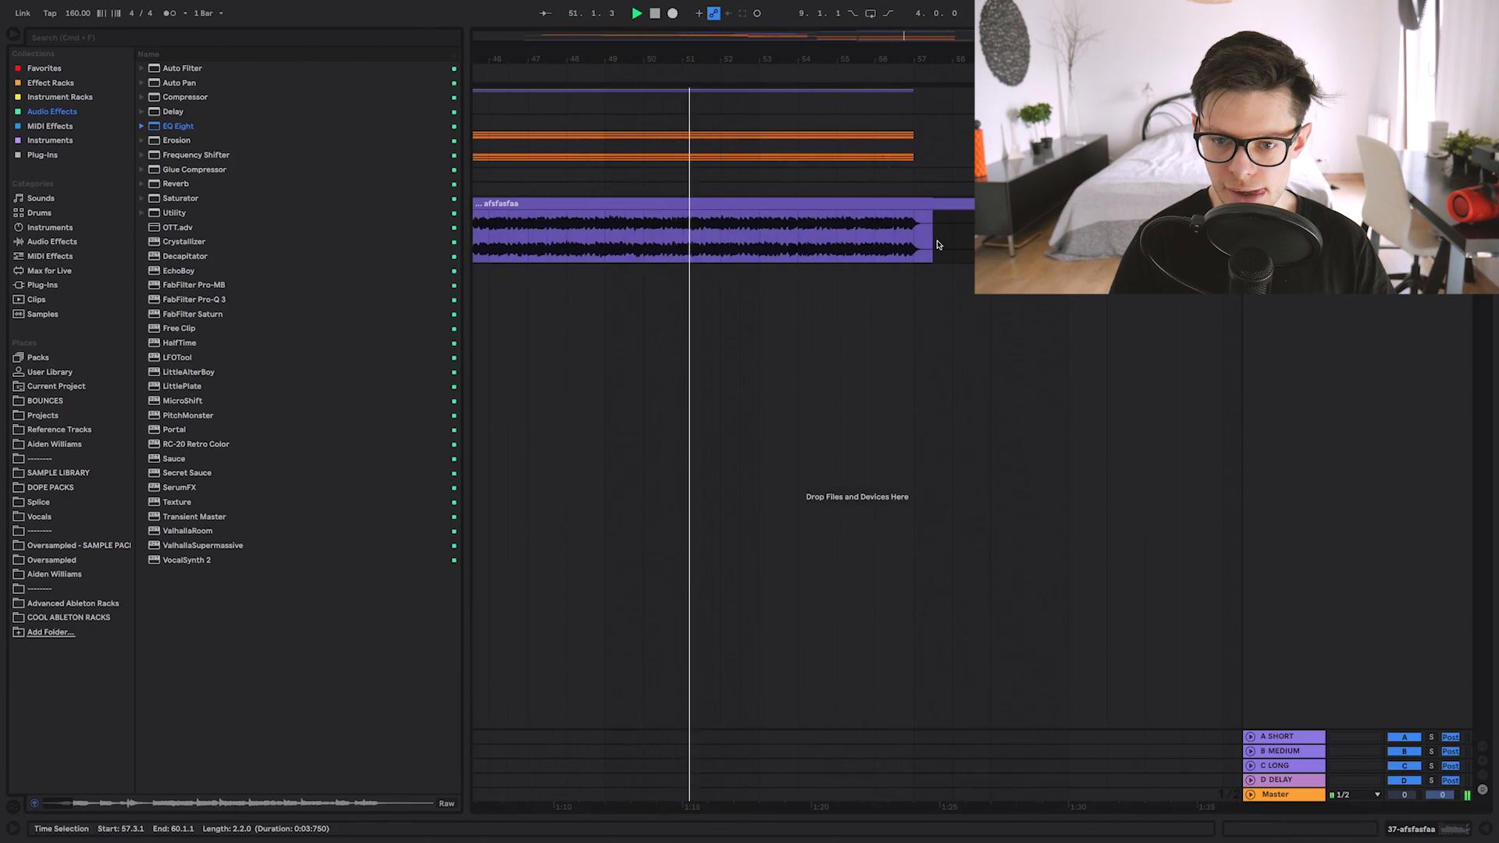
pyautogui.scroll(-8, 770, 312)
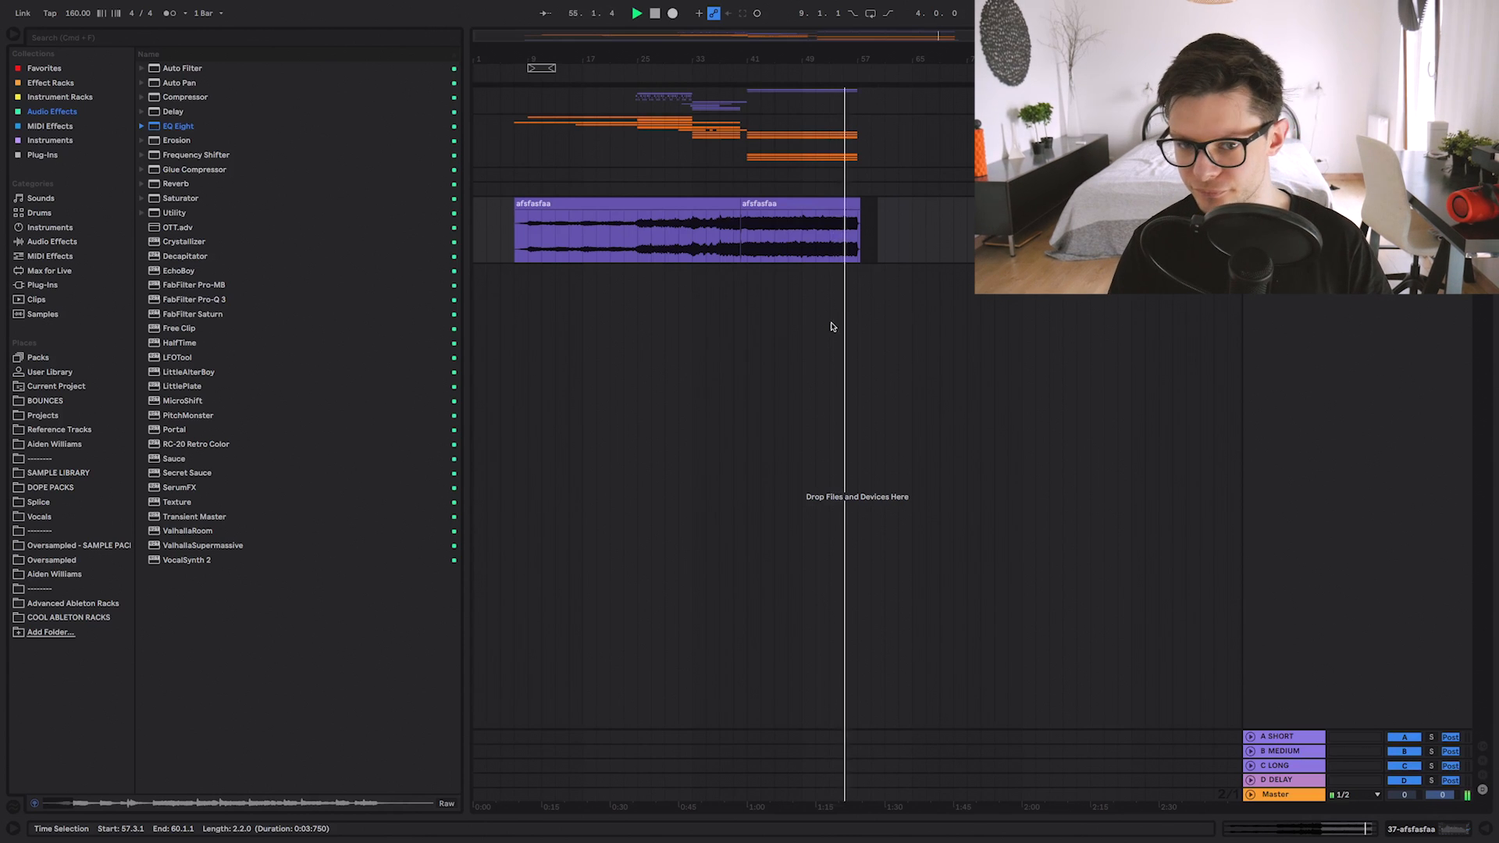
# Move the boundary between the two afsfasfaa clips to 41.1.1 and play back the transition.
pyautogui.scroll(8, 832, 316)
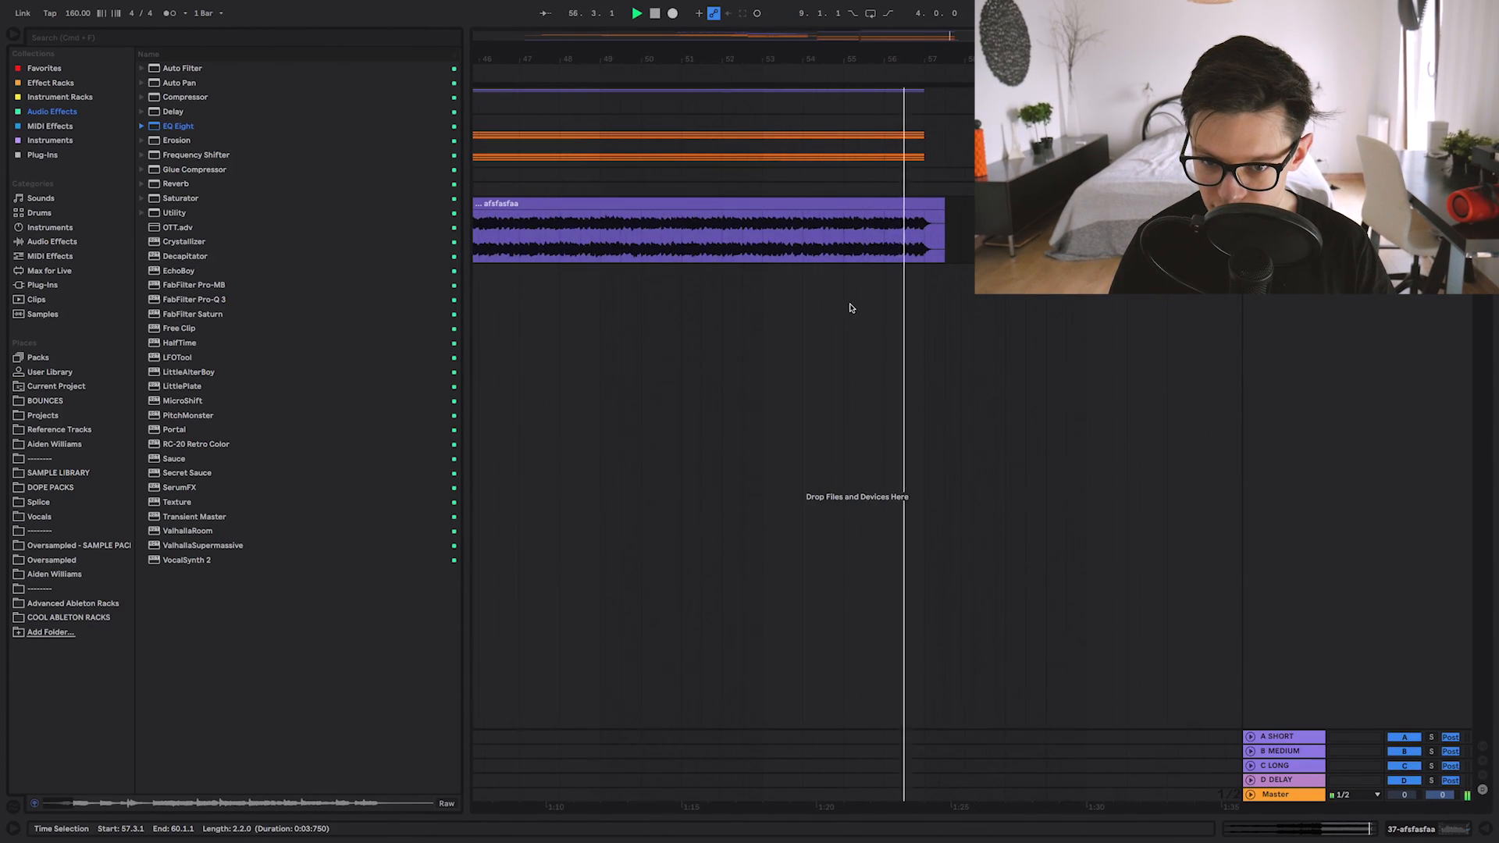
pyautogui.scroll(-3, 842, 306)
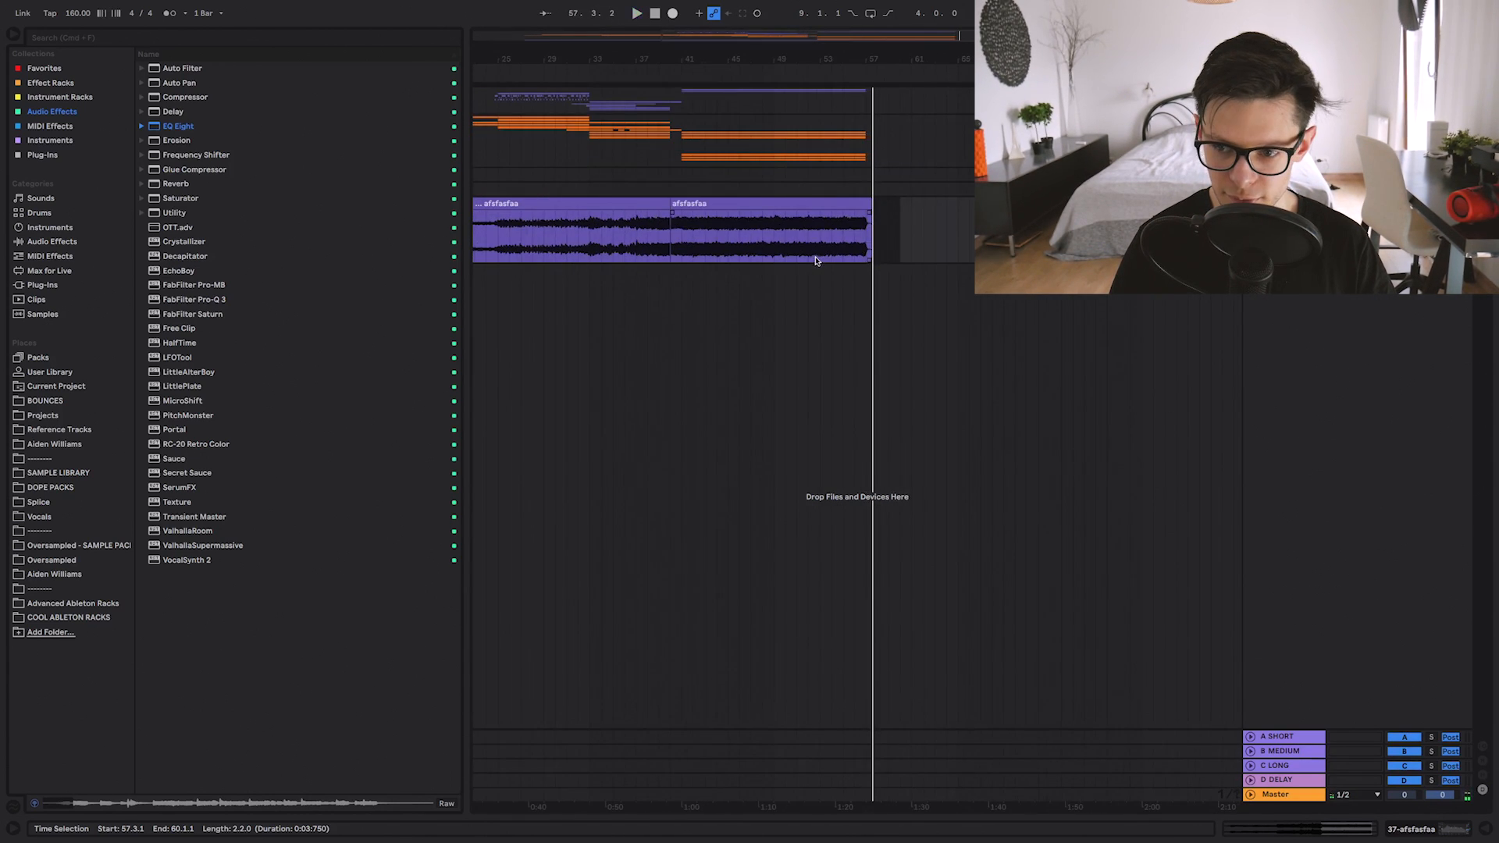
pyautogui.scroll(5, 612, 238)
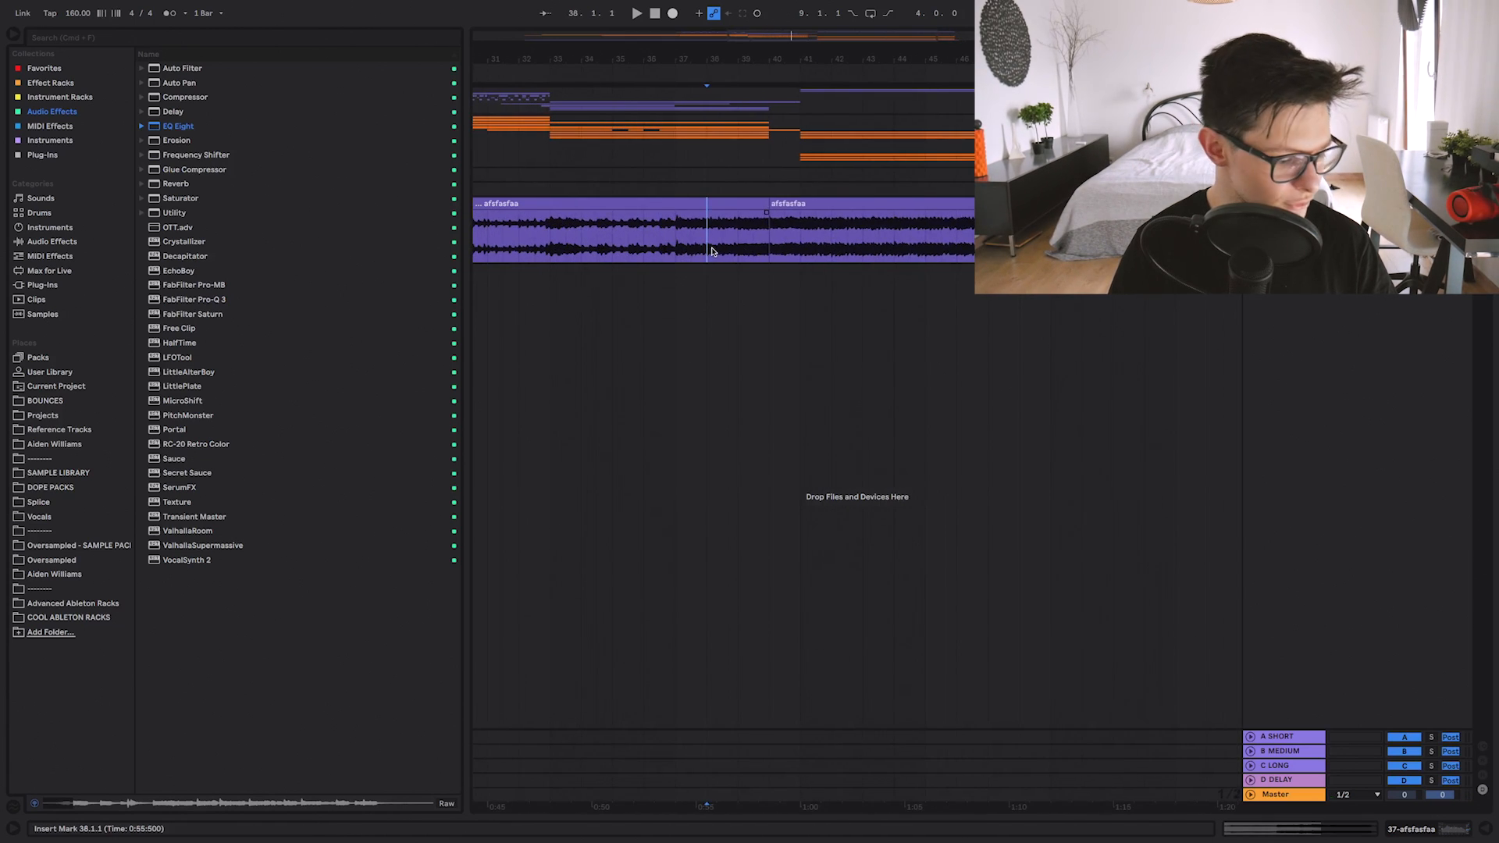
pyautogui.scroll(3, 786, 226)
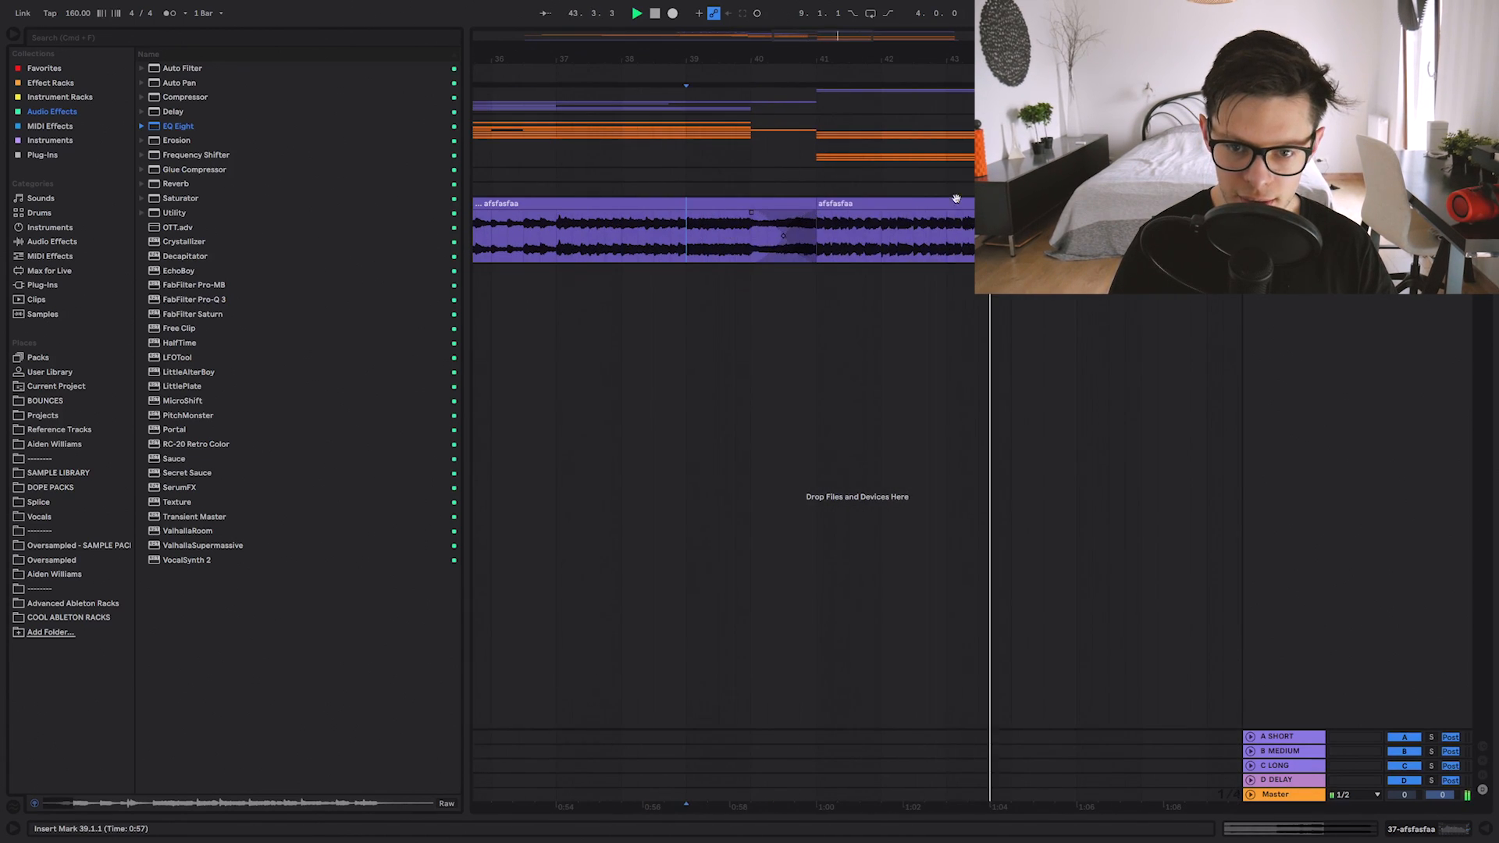
# Examine the music tracks around the drop during playback, including the CHORDS IN clip at 49.1.1, and fold the tracks.
pyautogui.scroll(10, 890, 208)
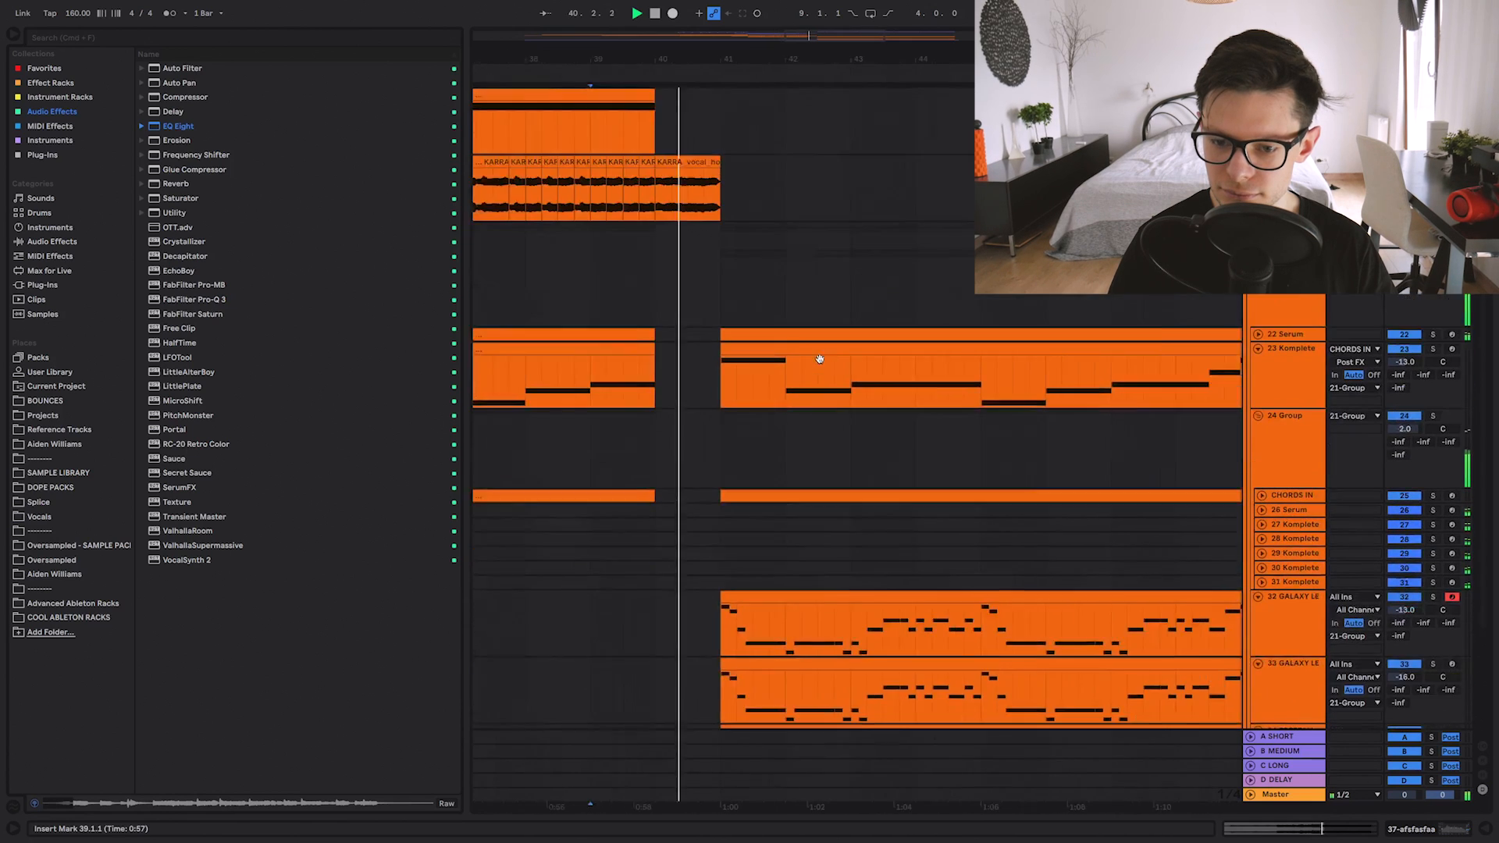
pyautogui.scroll(-3, 825, 362)
pyautogui.click(1030, 452)
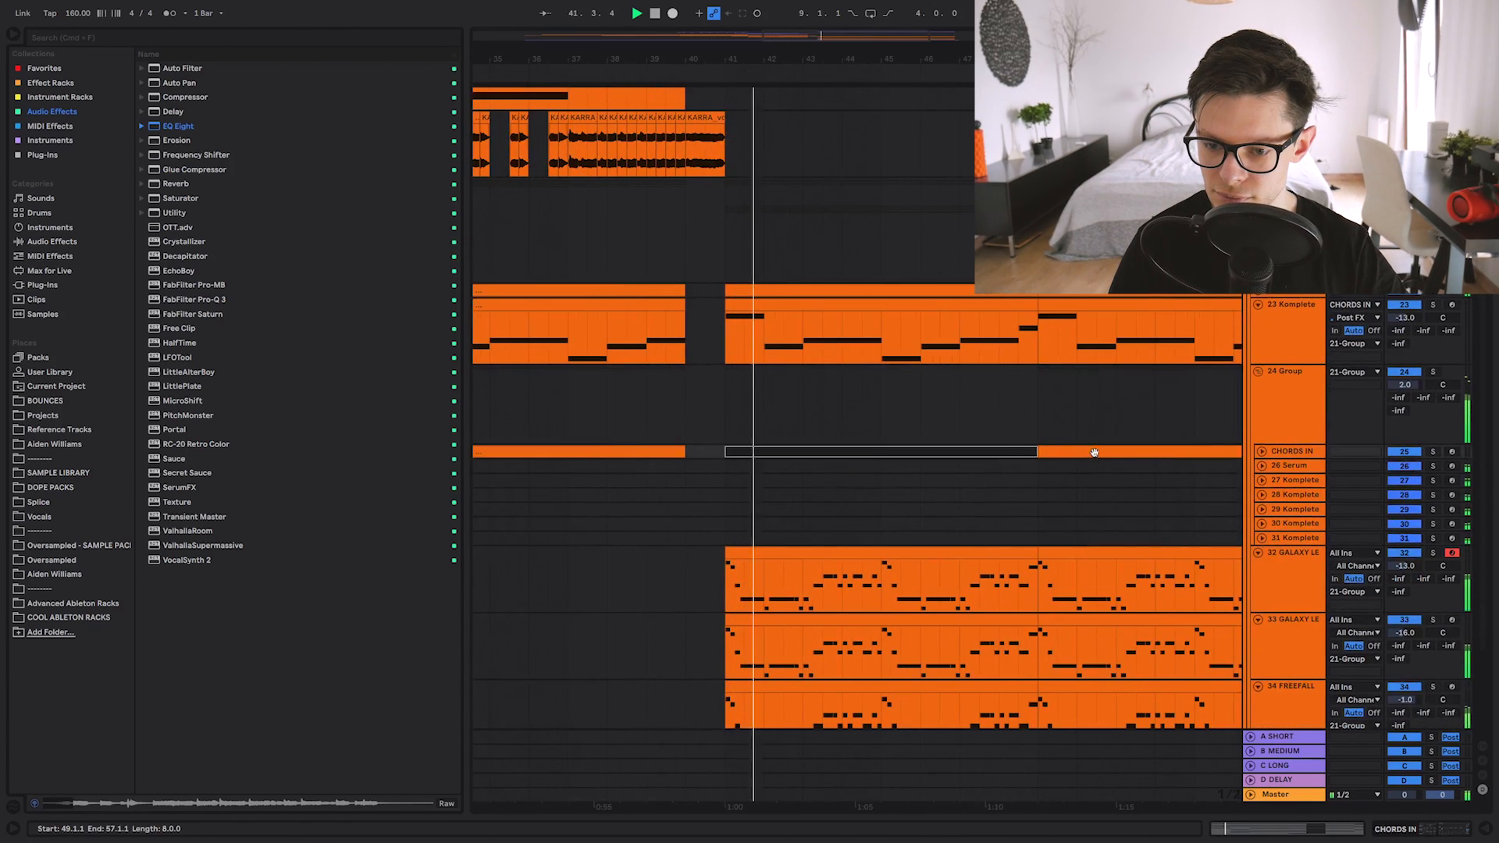
pyautogui.hscroll(-3, 1089, 367)
pyautogui.scroll(5, 1085, 351)
pyautogui.scroll(-3, 1119, 467)
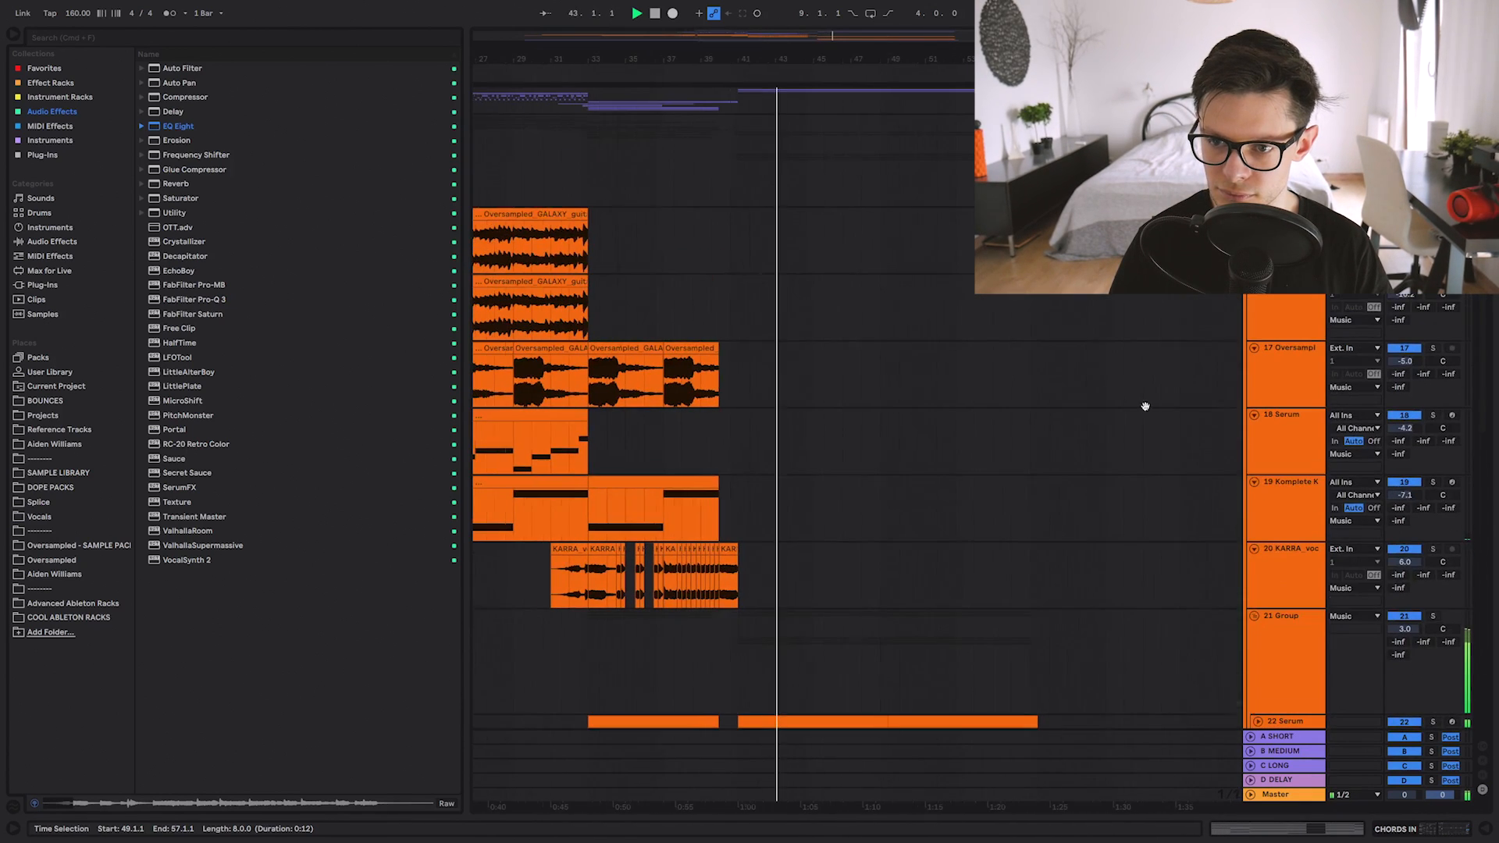
pyautogui.hotkey('alt', 'u')
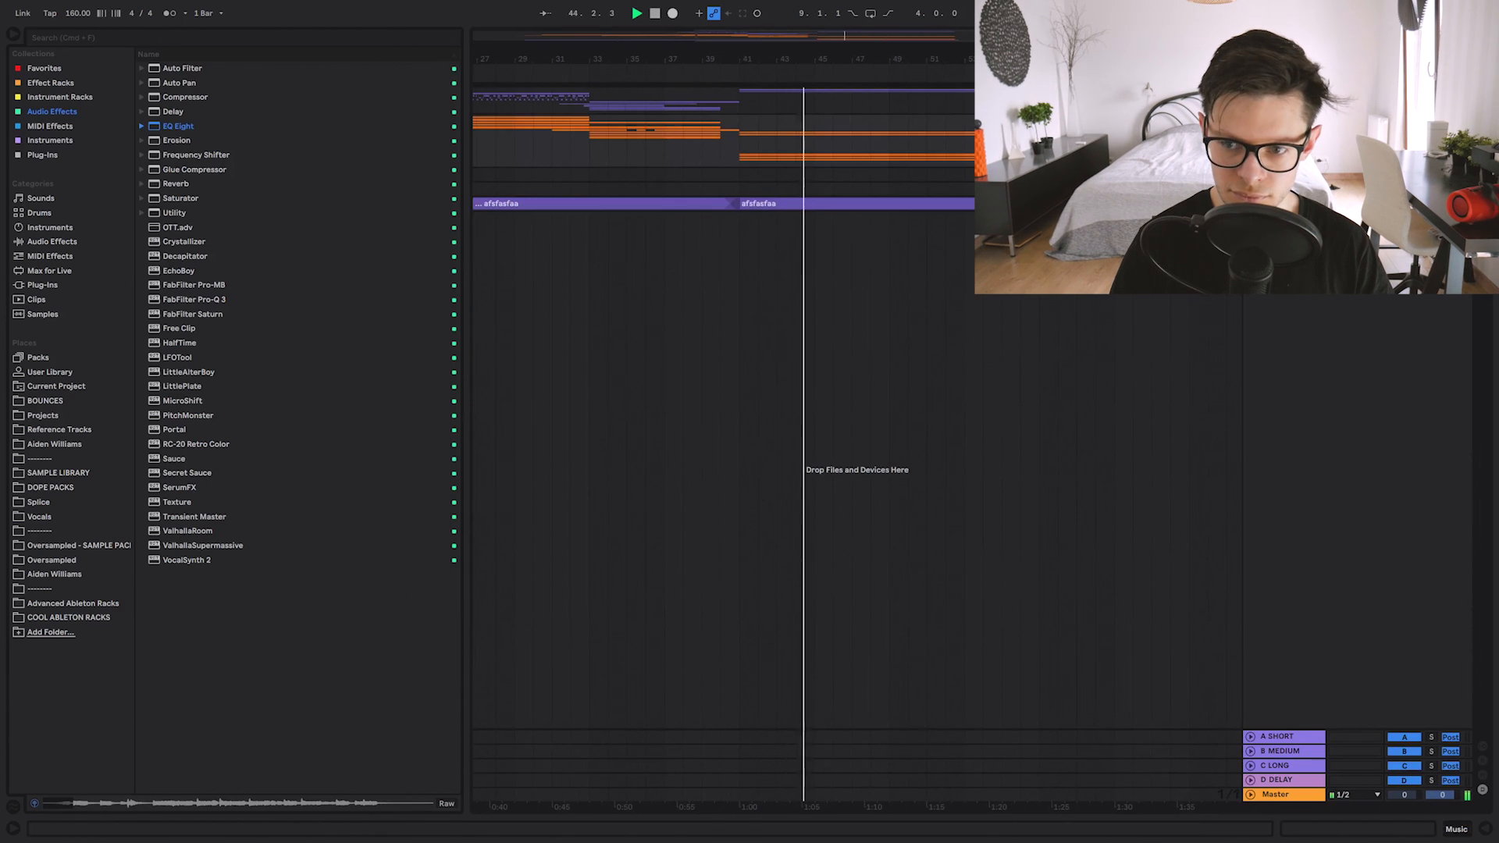
# Review the bounced afsfasfaa clips through the drop and check the EQ Eight on their track during playback.
pyautogui.press('z')
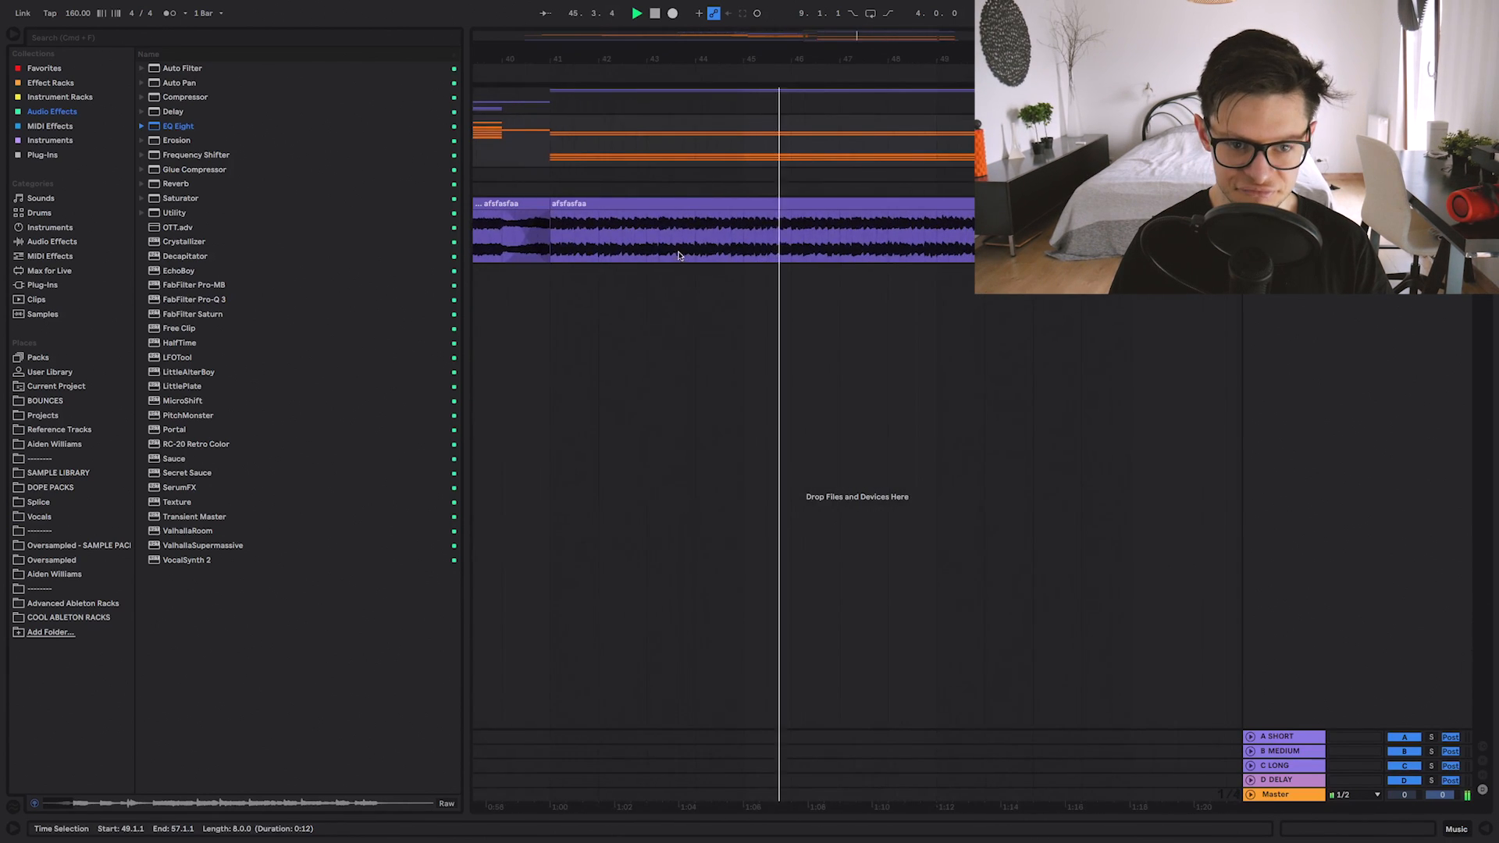
pyautogui.scroll(-3, 757, 258)
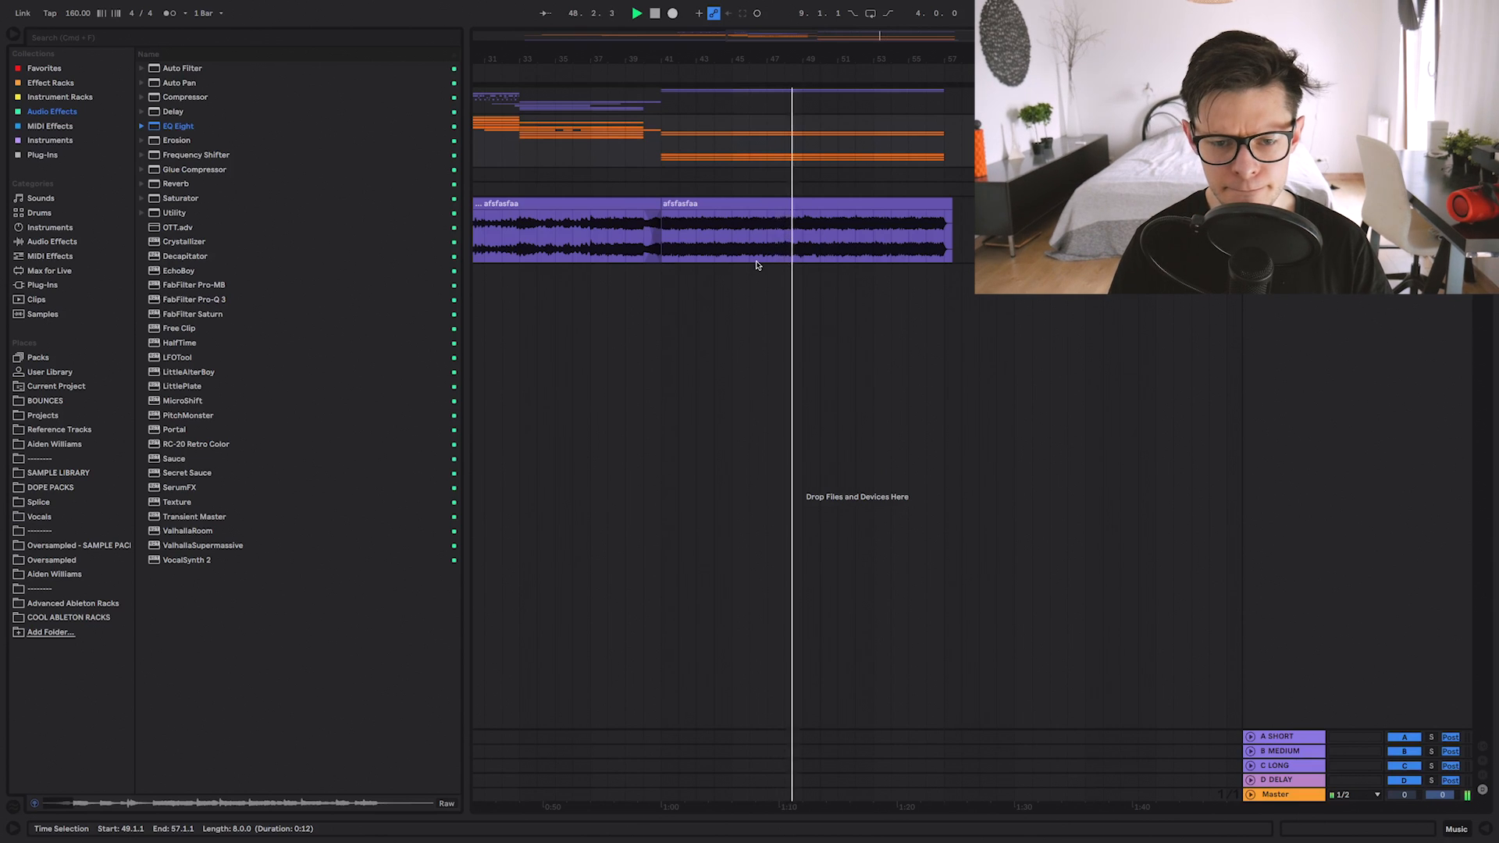
pyautogui.scroll(-1, 754, 327)
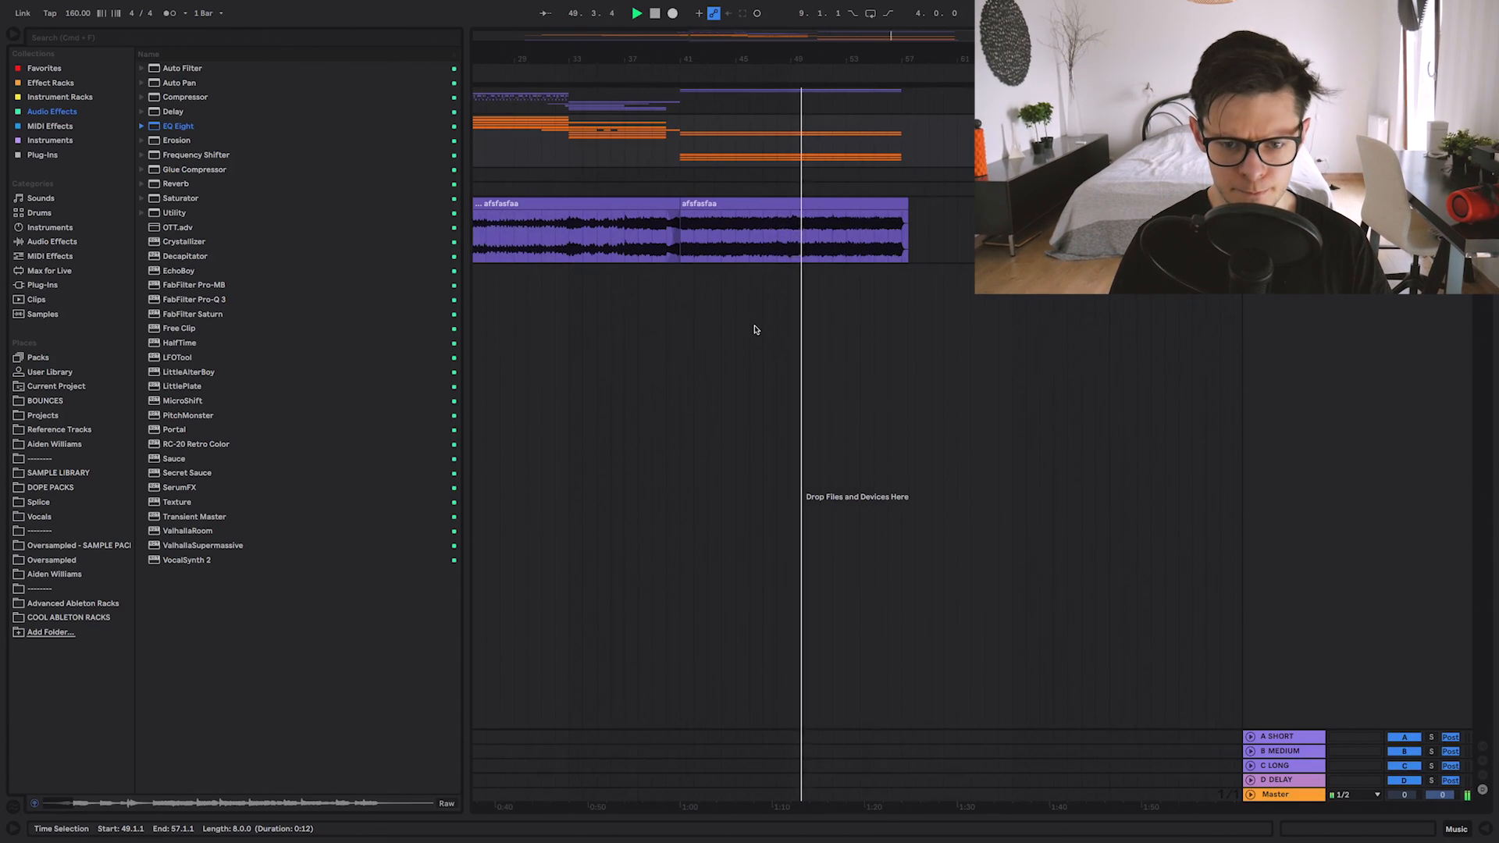
pyautogui.press('super+alt+l')
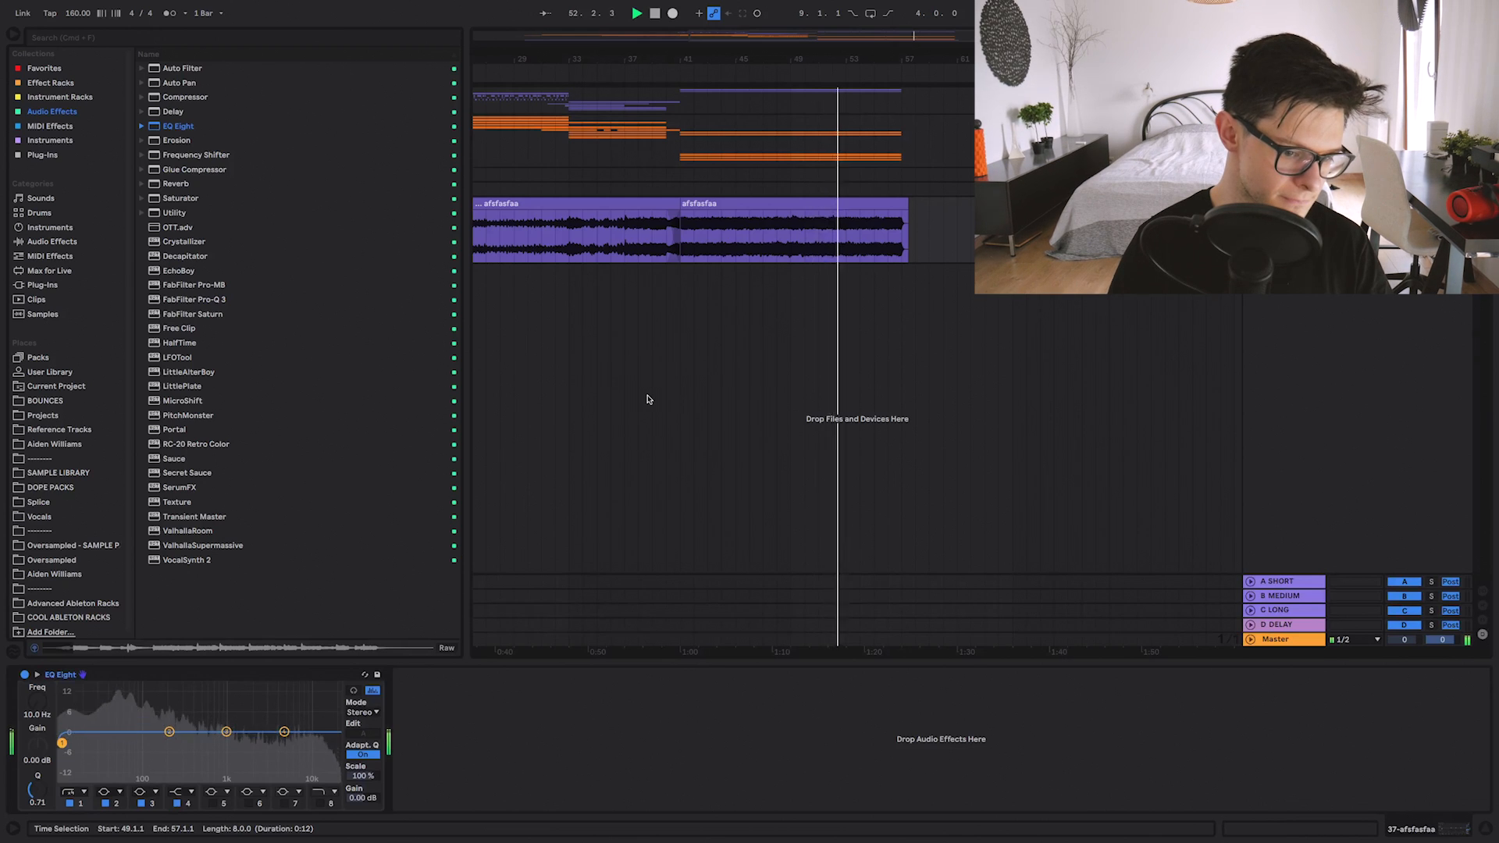
pyautogui.hotkey('shift', 'Tab')
pyautogui.press('super+alt+l')
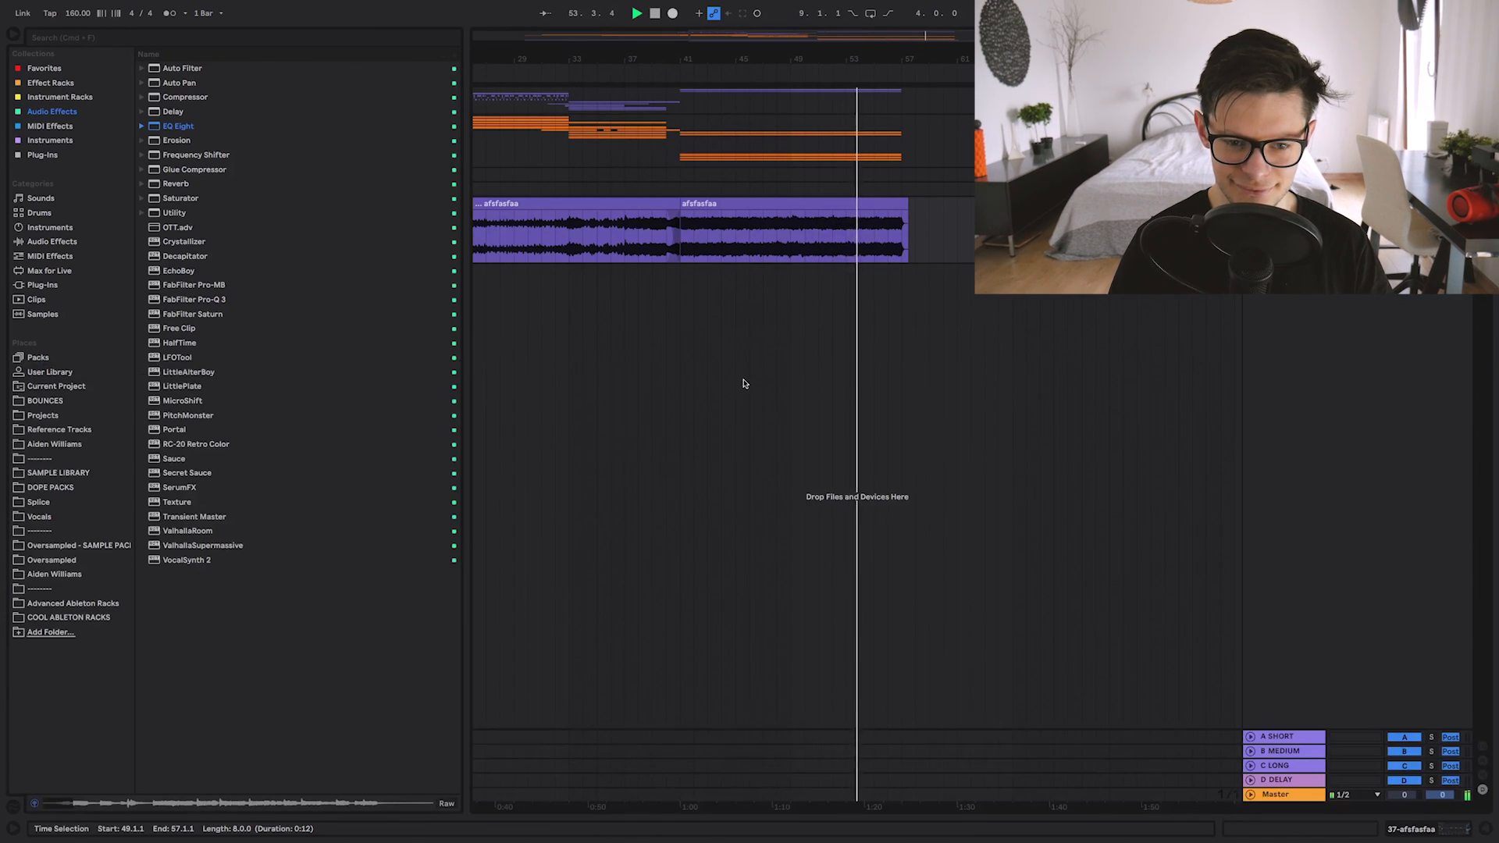
pyautogui.press('-')
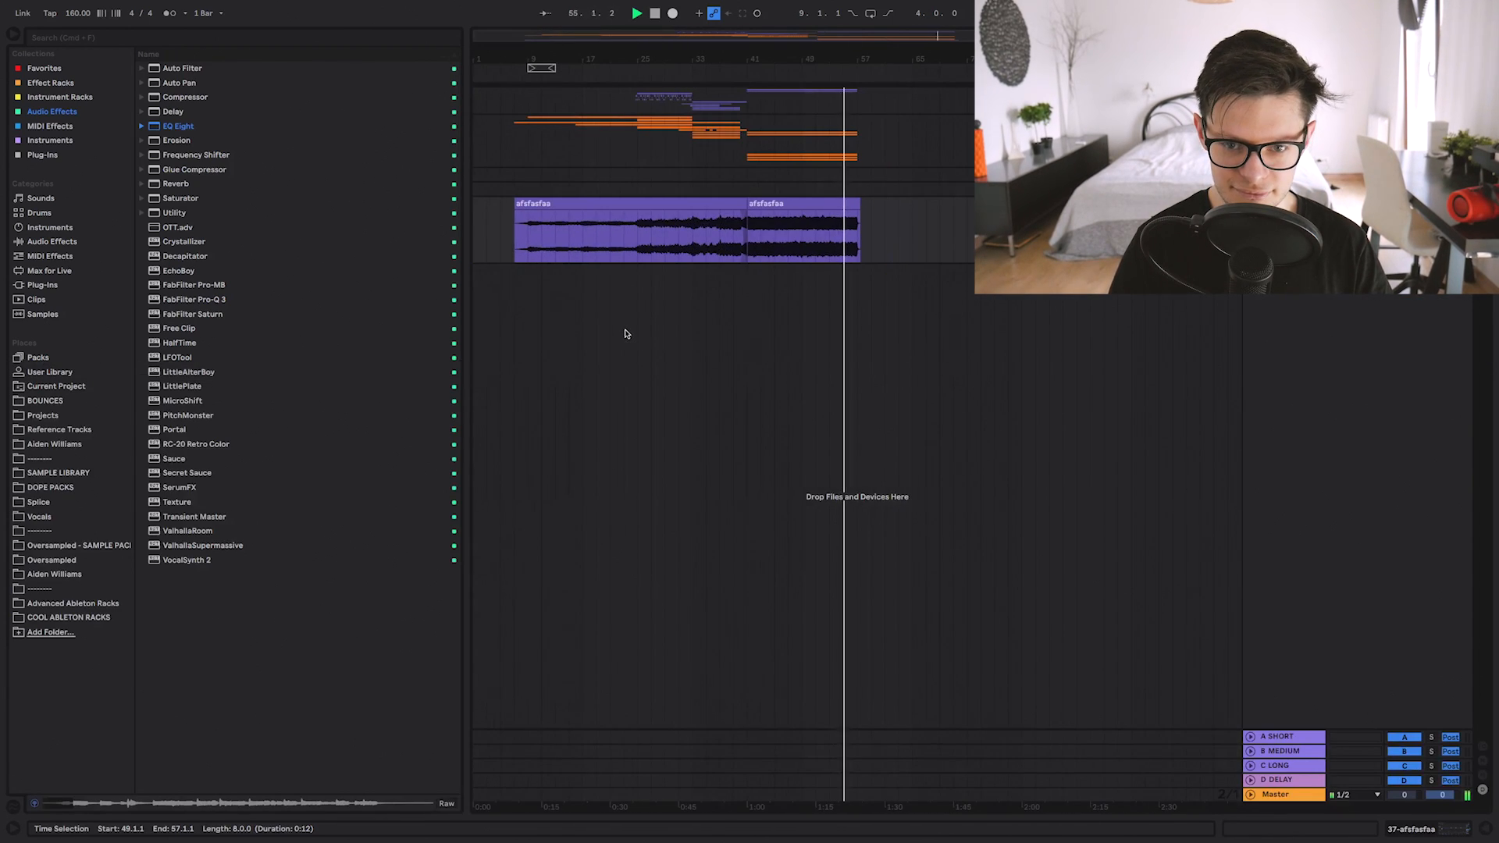